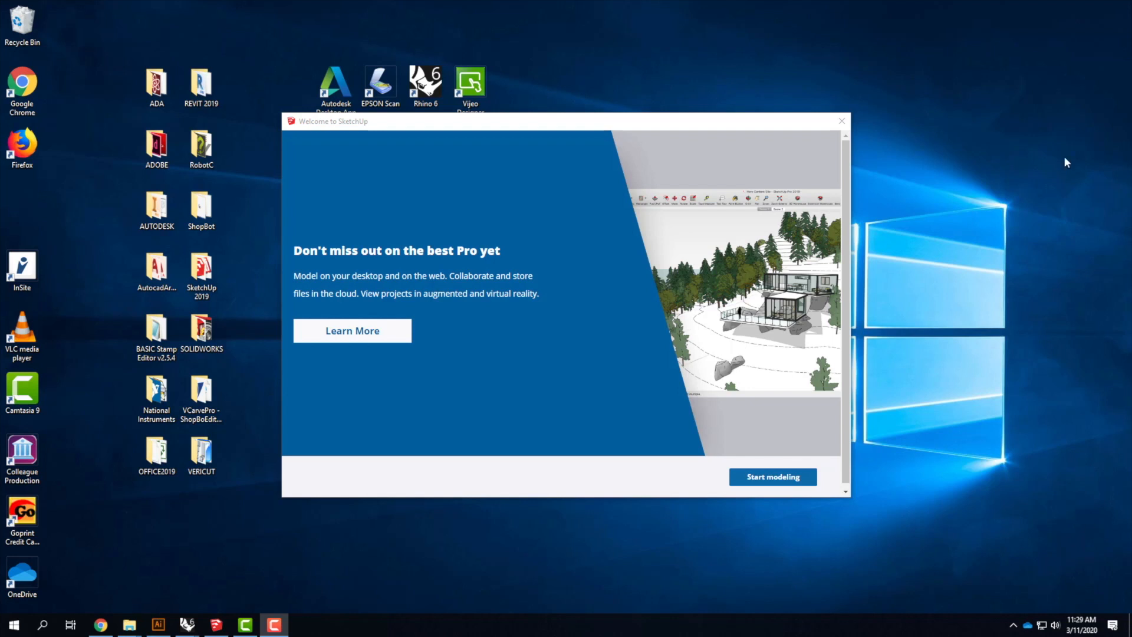
Start a new model from the Architectural Inches template and dismiss the update notice
{"action": "left_click", "coordinate": [534, 125]}
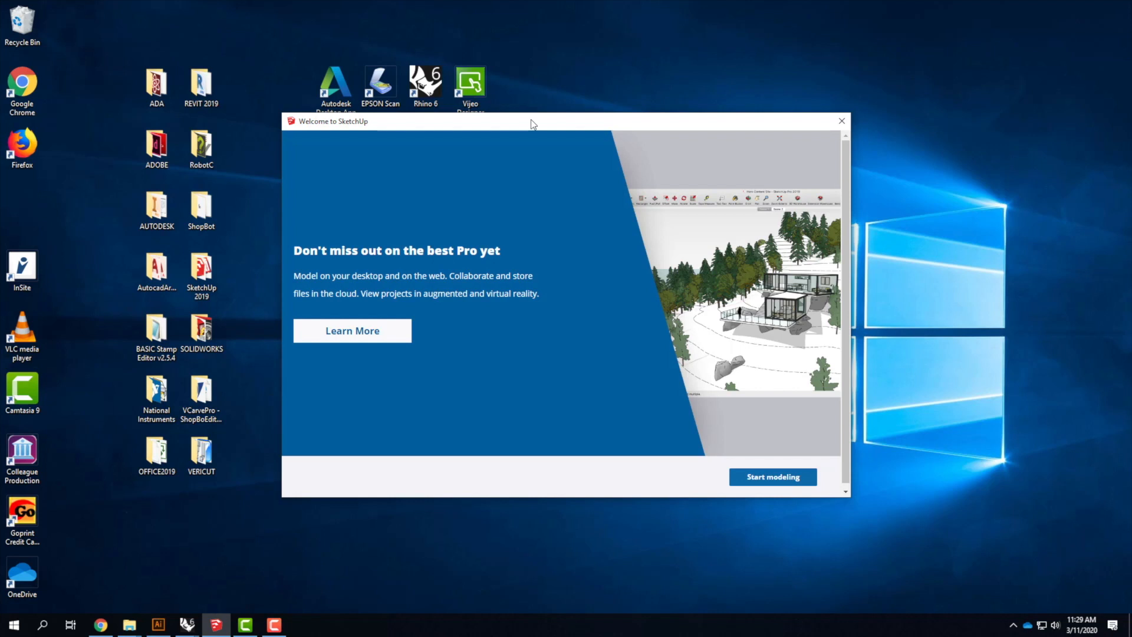
{"action": "left_click", "coordinate": [786, 478]}
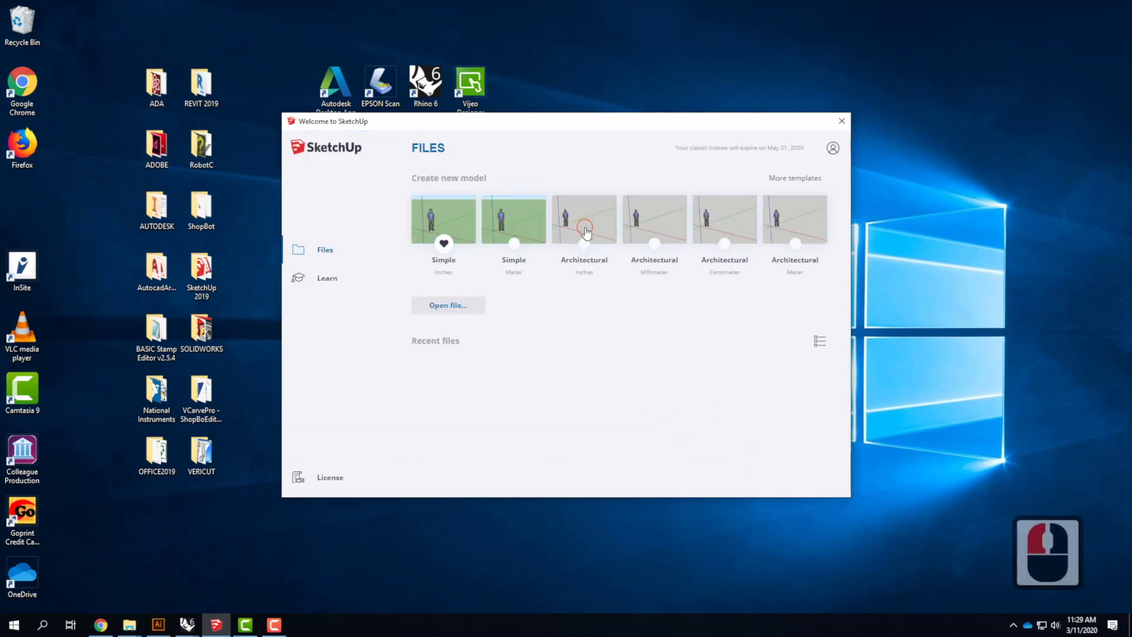
{"action": "left_click", "coordinate": [586, 231]}
{"action": "left_click", "coordinate": [600, 252]}
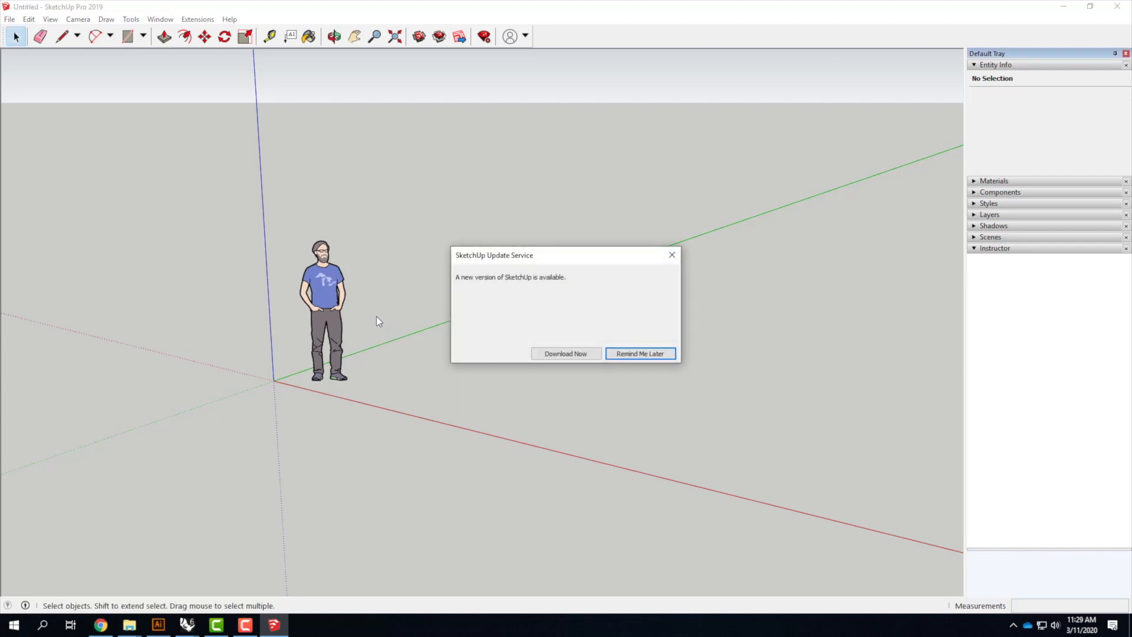
{"action": "left_click", "coordinate": [671, 255]}
Delete the default person figure from the model
{"action": "left_click", "coordinate": [308, 308]}
{"action": "left_click", "coordinate": [316, 321]}
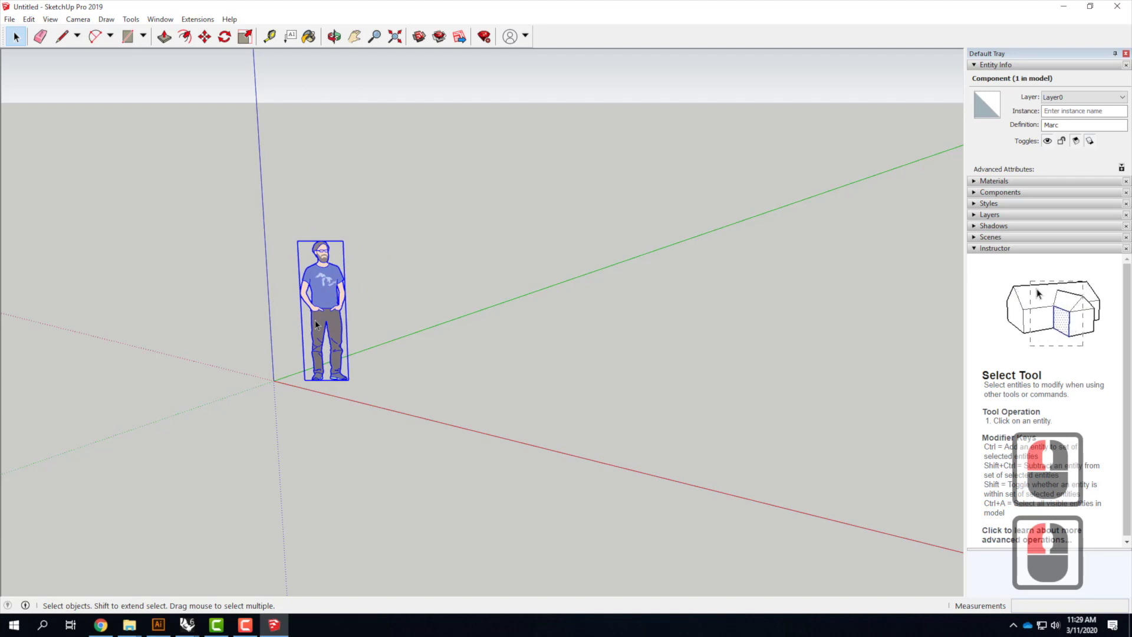
{"action": "key", "text": "Delete"}
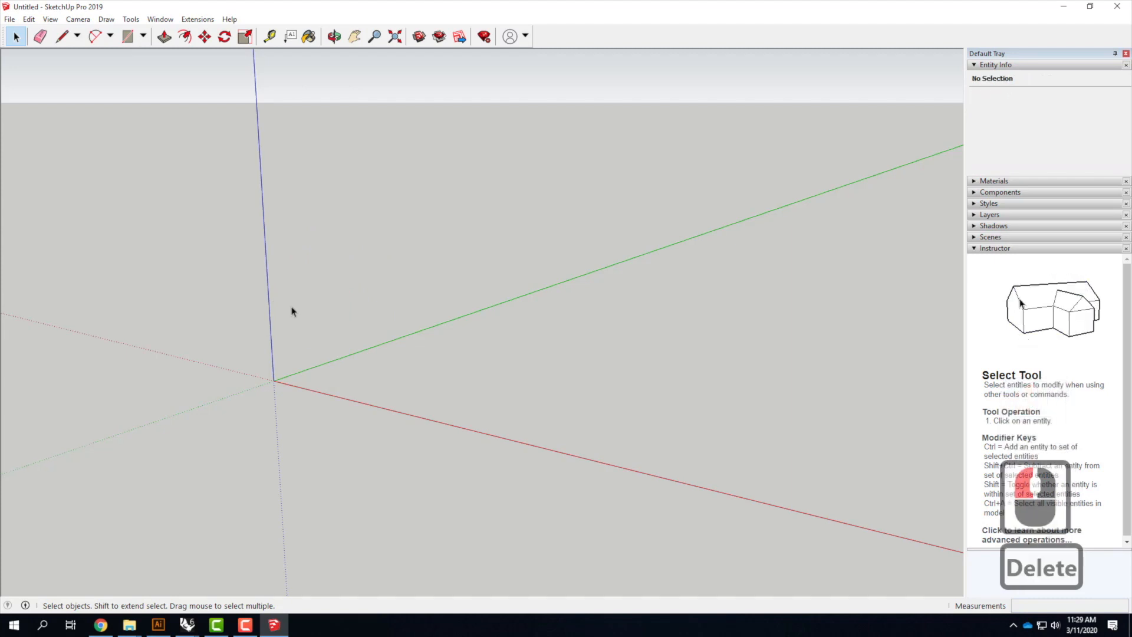
Add a geo-location: select a map region in the hills near Walnut Creek at zoom level 15, extend its lower edge, and import it
{"action": "left_click", "coordinate": [10, 19]}
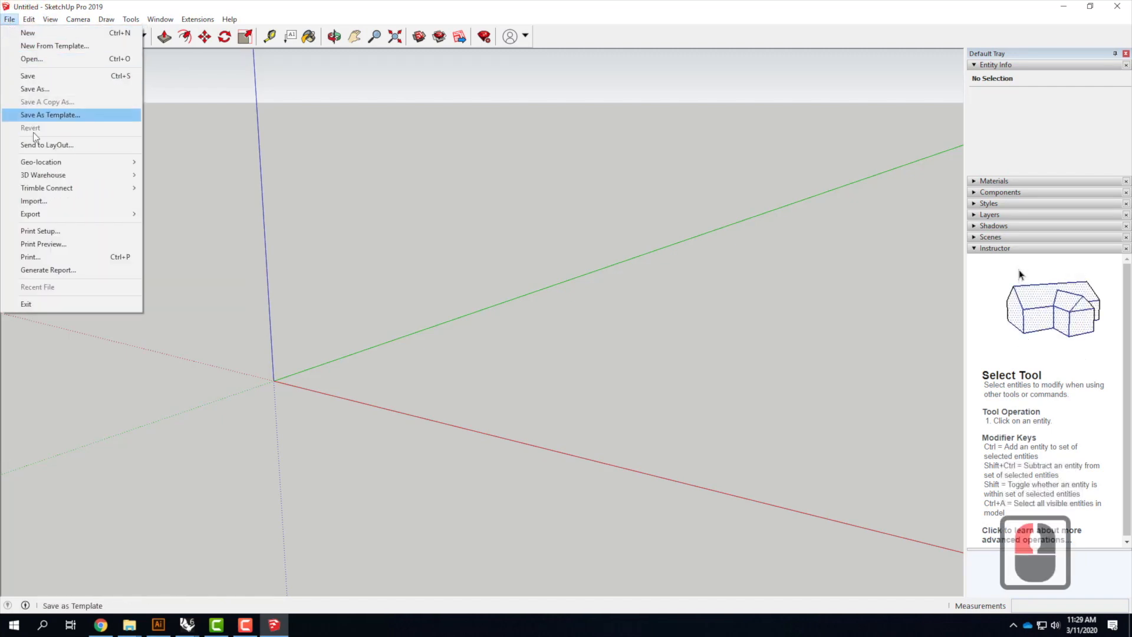
{"action": "left_click", "coordinate": [37, 162]}
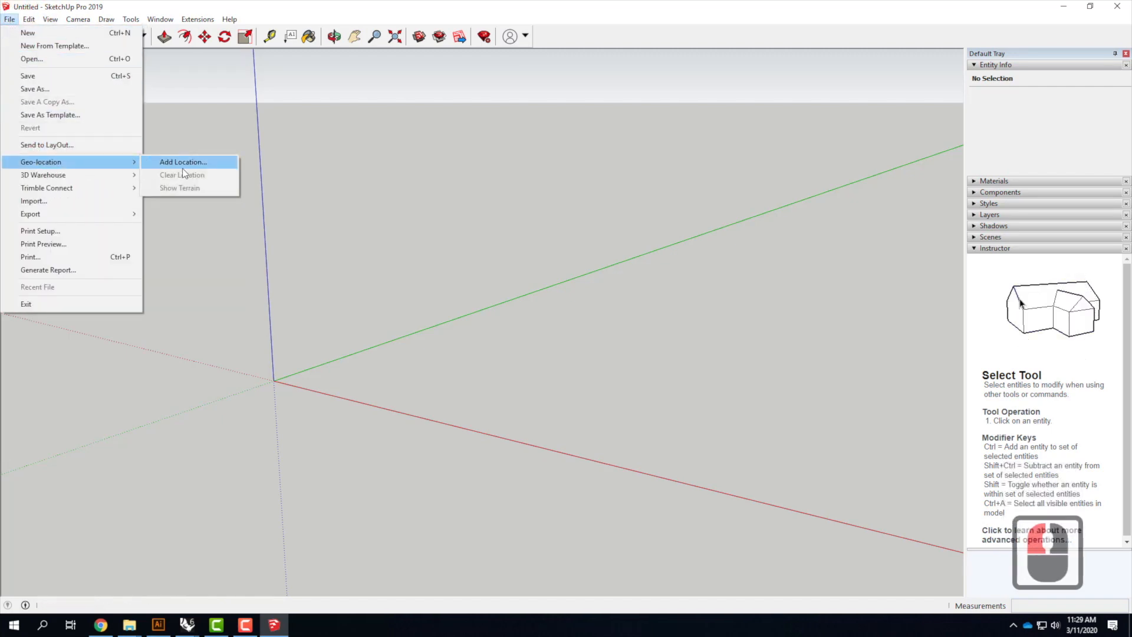
{"action": "left_click", "coordinate": [183, 168]}
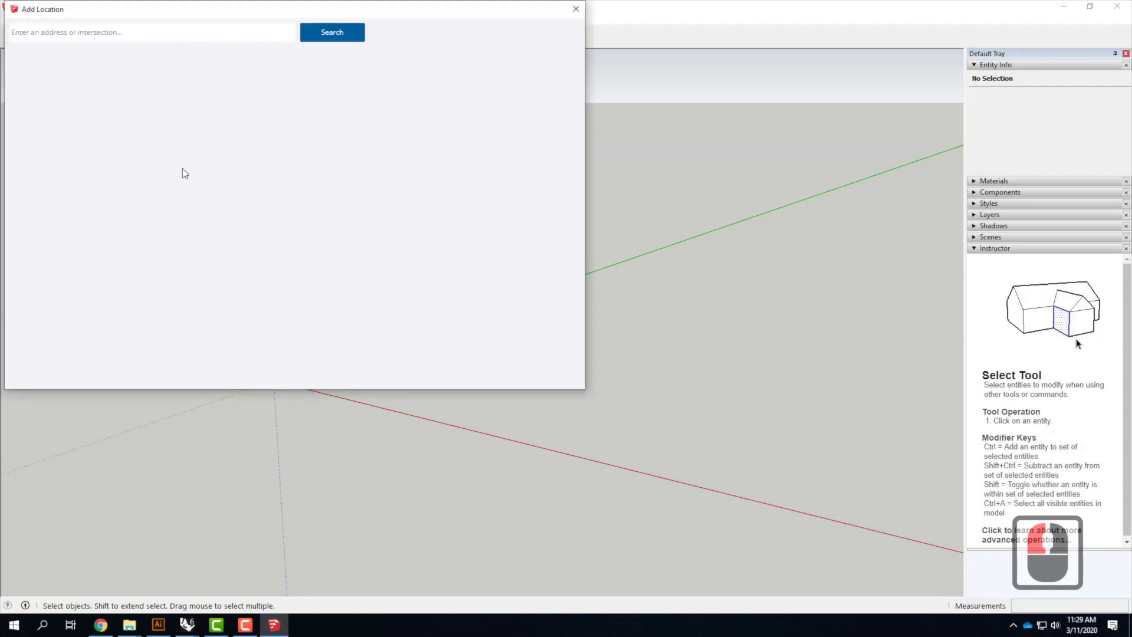
{"action": "left_click_drag", "start_coordinate": [166, 10], "coordinate": [338, 129]}
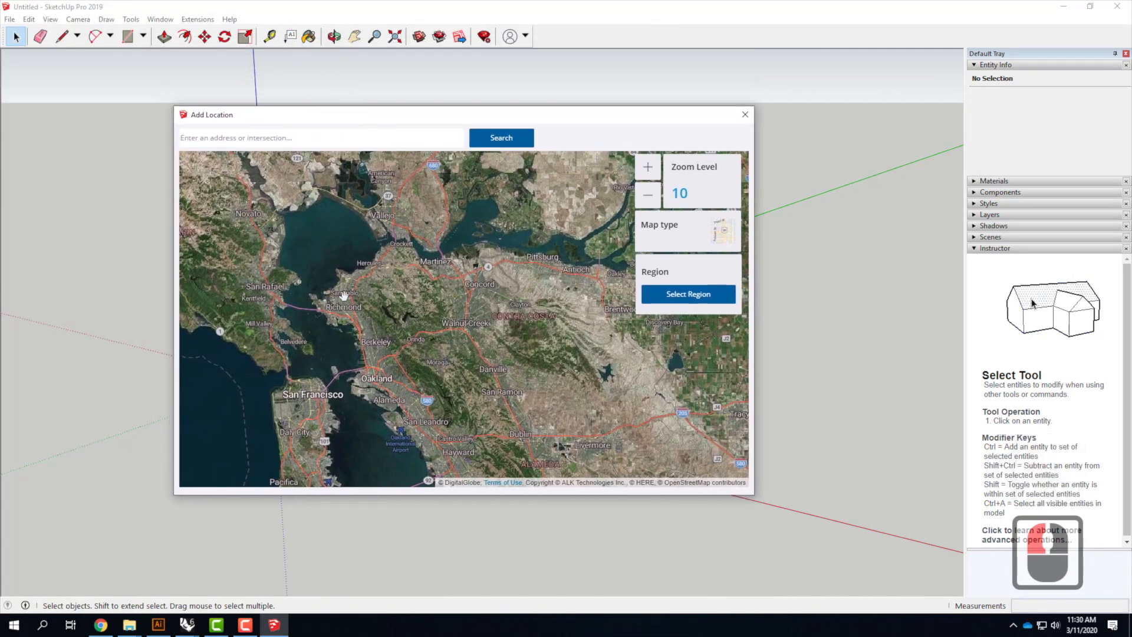
{"action": "scroll", "coordinate": [432, 316], "scroll_direction": "up", "scroll_amount": 3}
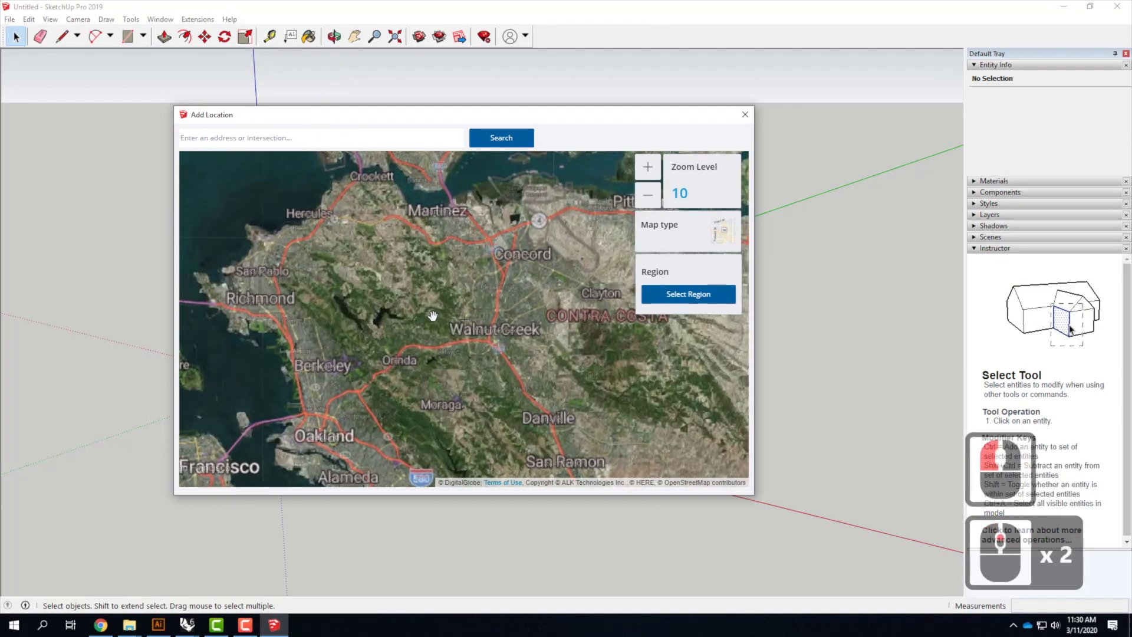
{"action": "scroll", "coordinate": [433, 316], "scroll_direction": "up", "scroll_amount": 3}
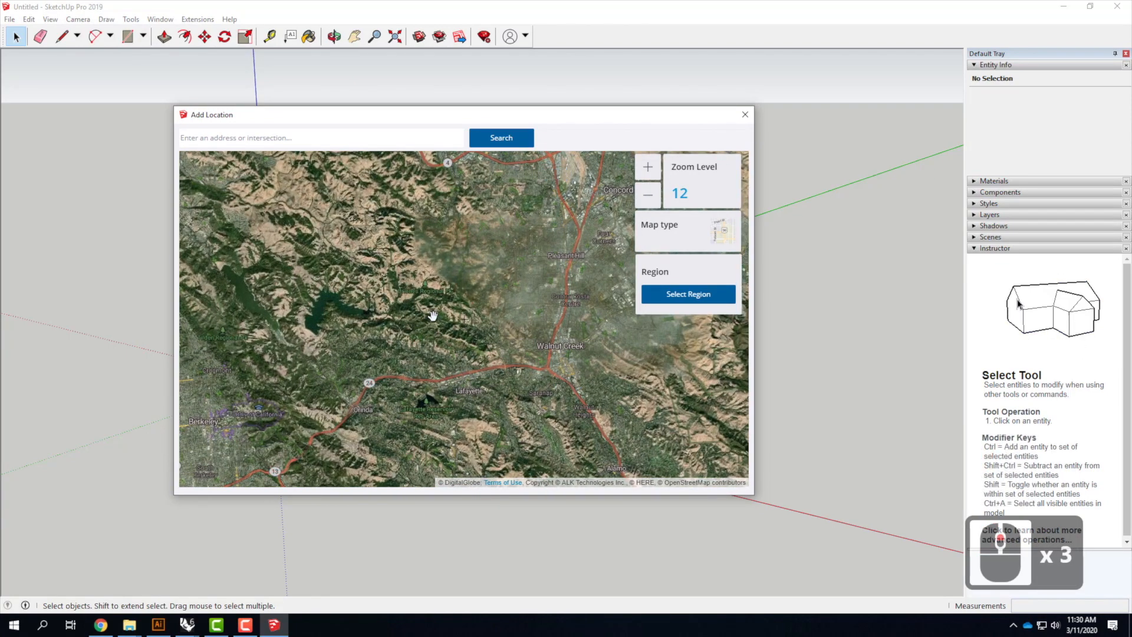
{"action": "scroll", "coordinate": [433, 316], "scroll_direction": "up", "scroll_amount": 3}
{"action": "scroll", "coordinate": [433, 317], "scroll_direction": "up", "scroll_amount": 3}
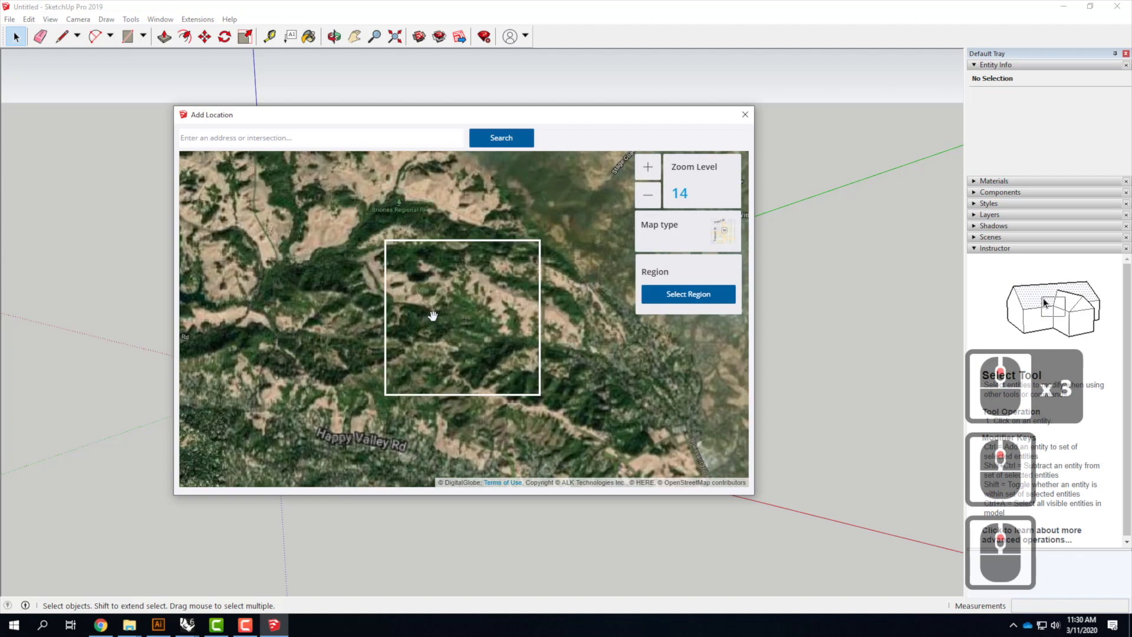
{"action": "left_click_drag", "start_coordinate": [506, 315], "coordinate": [471, 241]}
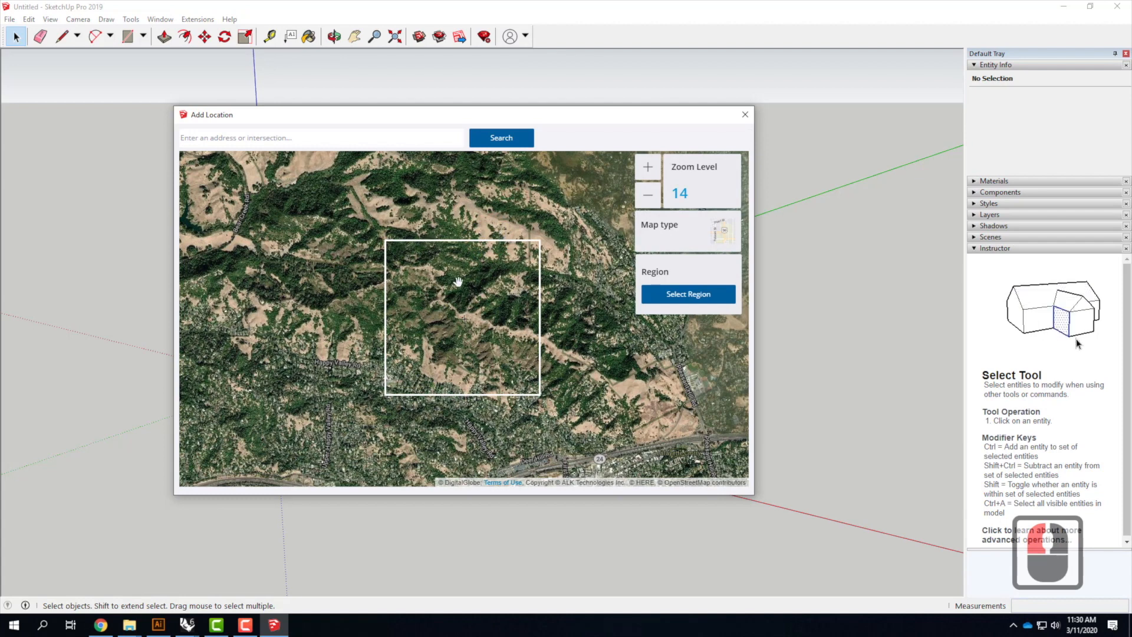
{"action": "scroll", "coordinate": [457, 282], "scroll_direction": "up", "scroll_amount": 1}
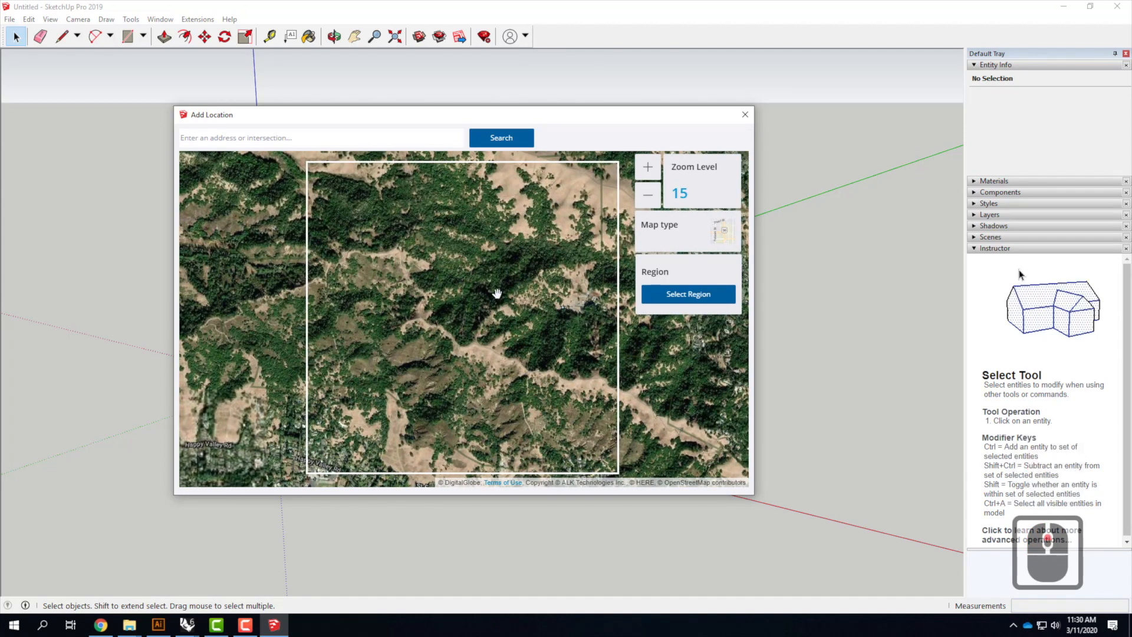
{"action": "left_click", "coordinate": [698, 295]}
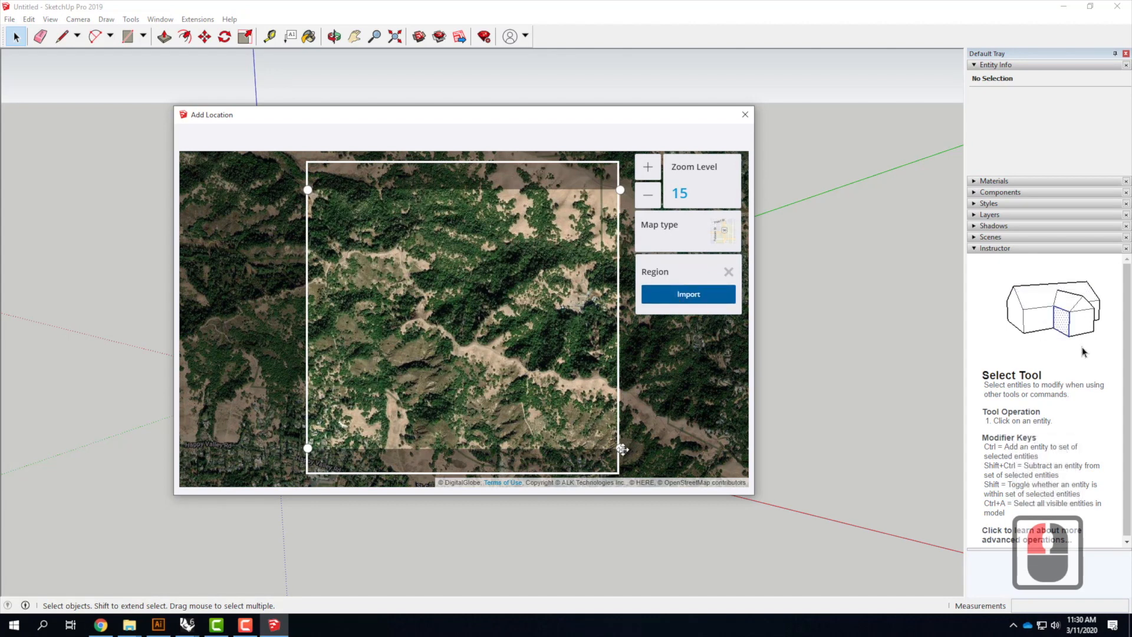
{"action": "left_click_drag", "start_coordinate": [623, 448], "coordinate": [621, 474]}
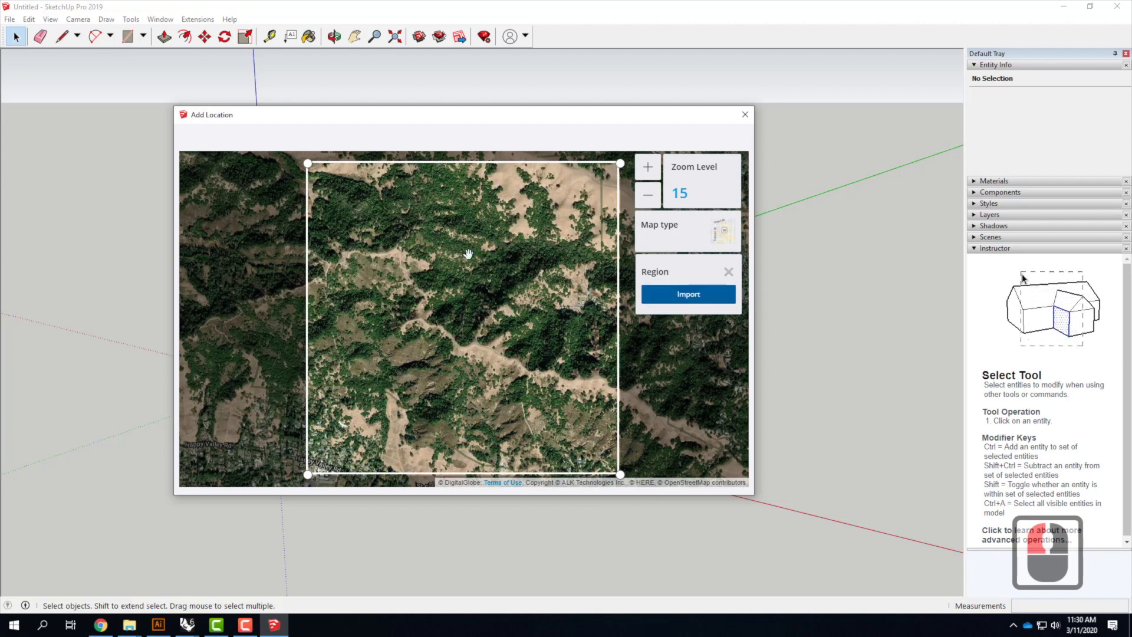
{"action": "left_click", "coordinate": [696, 295]}
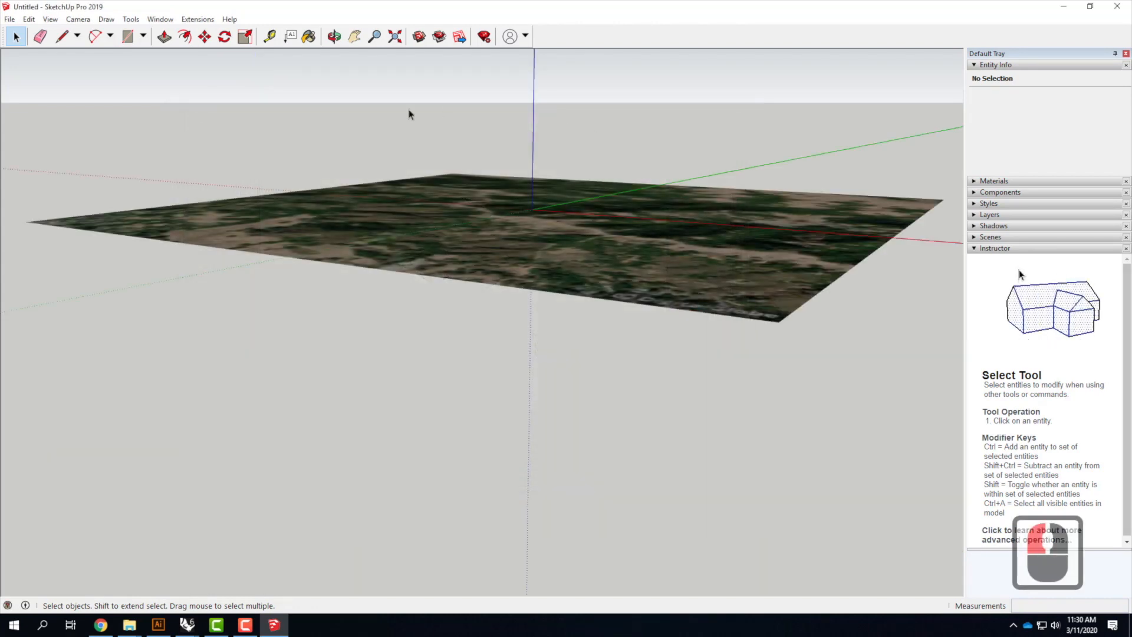
Show the terrain for the imported location
{"action": "scroll", "coordinate": [313, 399], "scroll_direction": "down", "scroll_amount": 4}
{"action": "scroll", "coordinate": [531, 164], "scroll_direction": "up", "scroll_amount": 2}
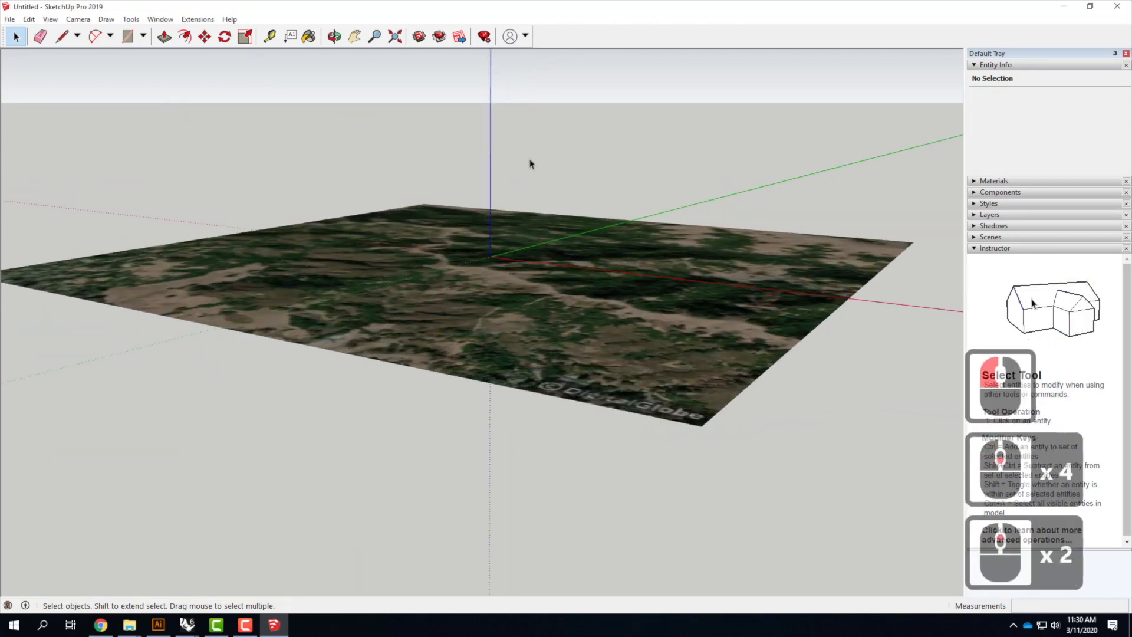
{"action": "scroll", "coordinate": [548, 238], "scroll_direction": "down", "scroll_amount": 3}
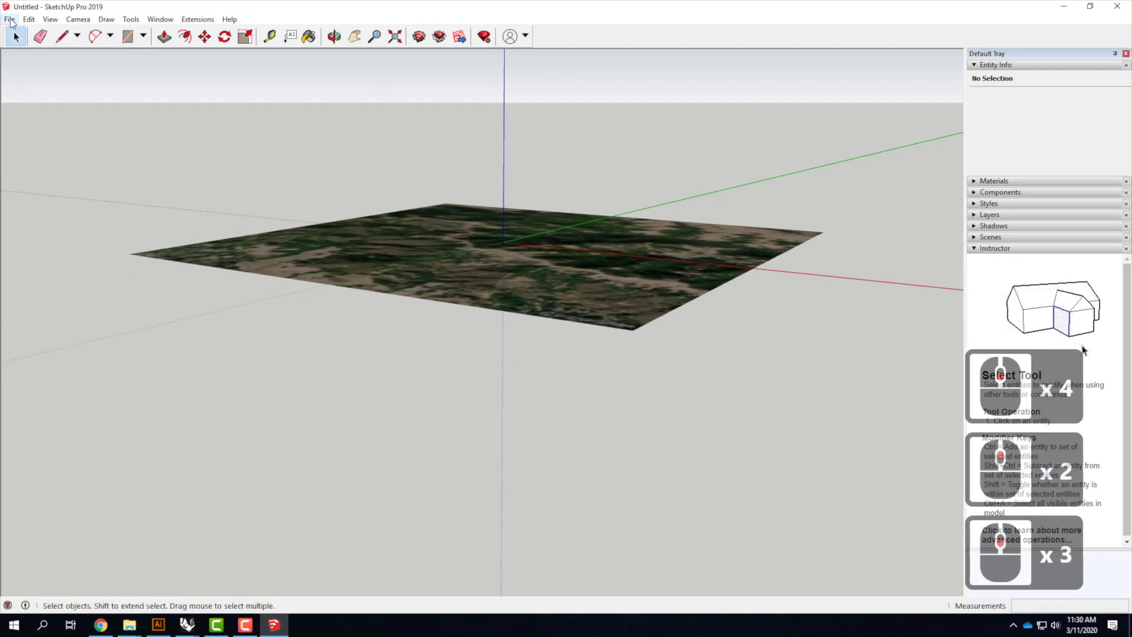
{"action": "left_click", "coordinate": [10, 20]}
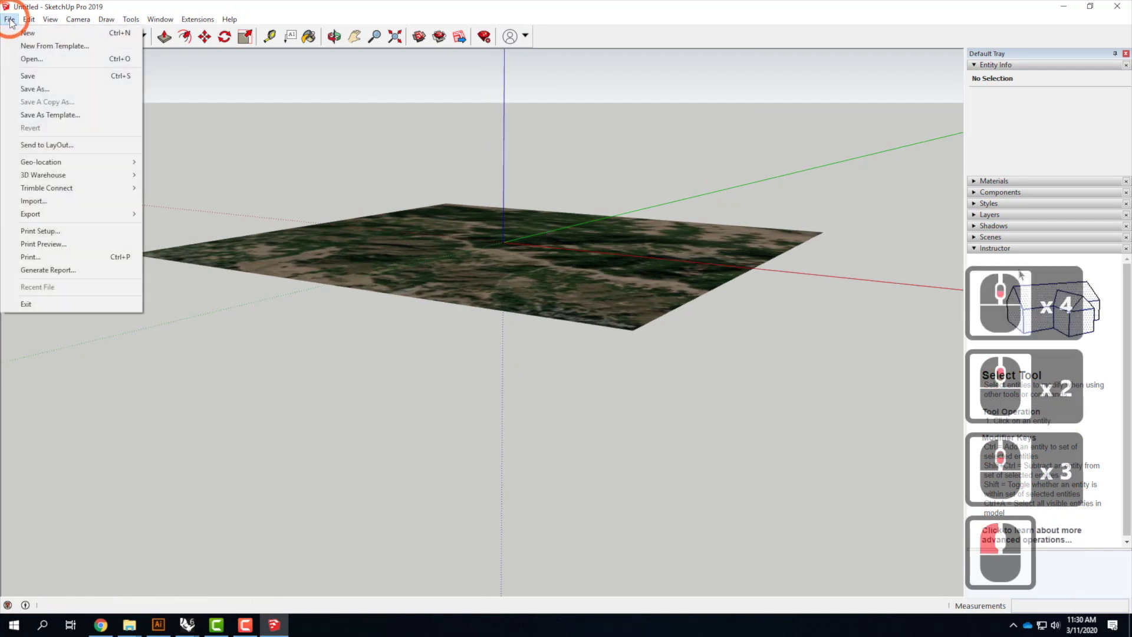
{"action": "mouse_move", "coordinate": [26, 163]}
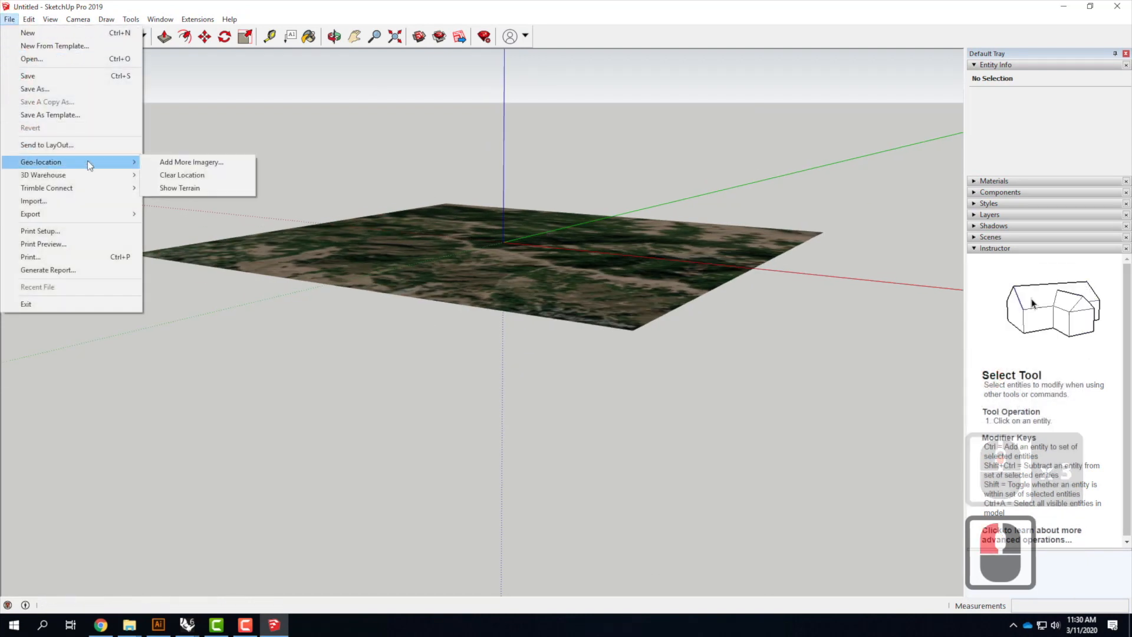
{"action": "left_click", "coordinate": [207, 188]}
{"action": "scroll", "coordinate": [593, 236], "scroll_direction": "up", "scroll_amount": 1}
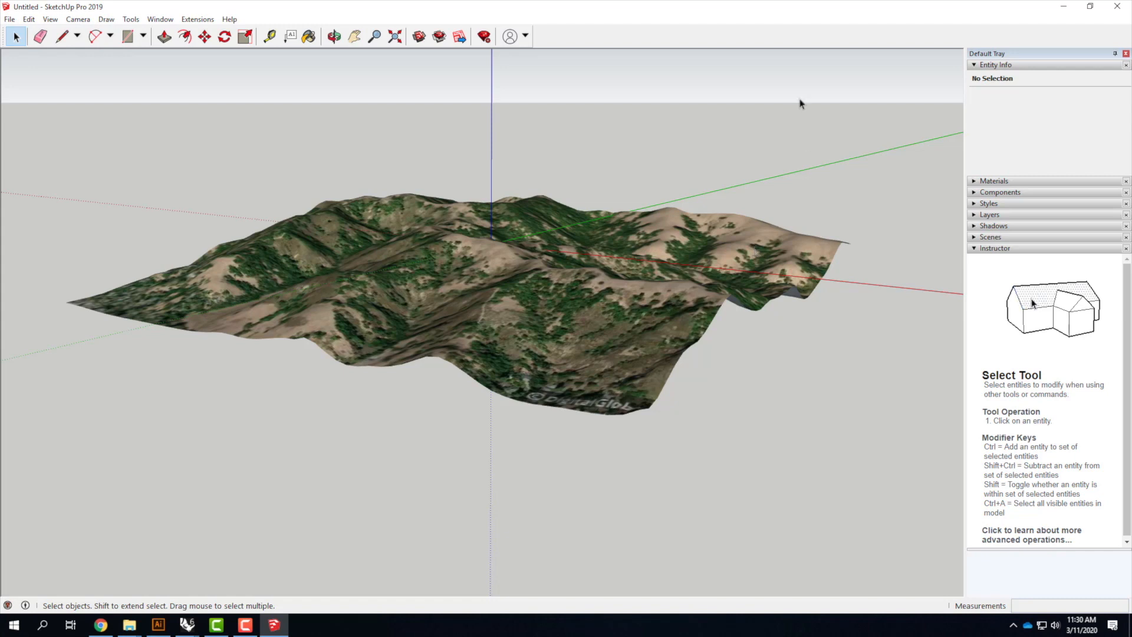
Open Save As and set the file type to SketchUp Version 2015
{"action": "left_click", "coordinate": [10, 19]}
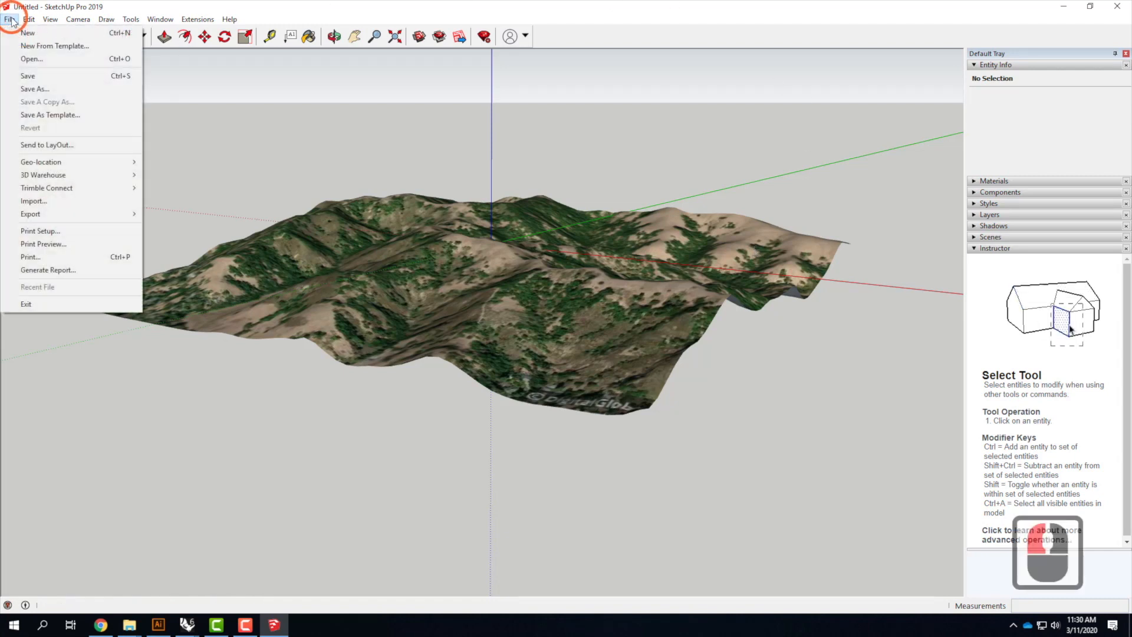
{"action": "left_click", "coordinate": [59, 88]}
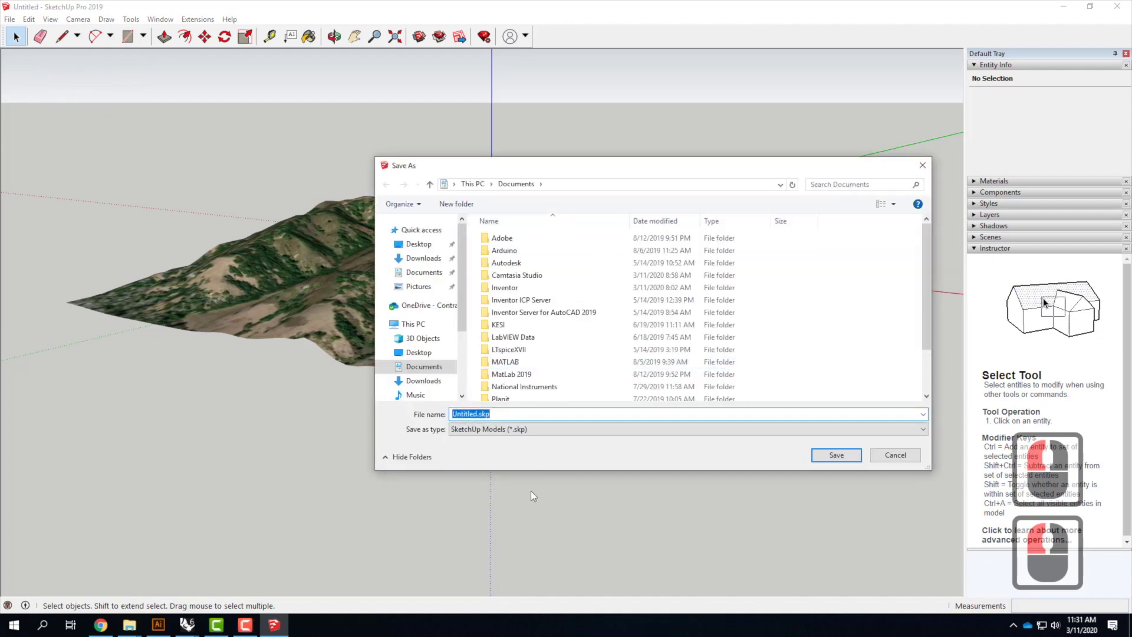
{"action": "left_click", "coordinate": [511, 429]}
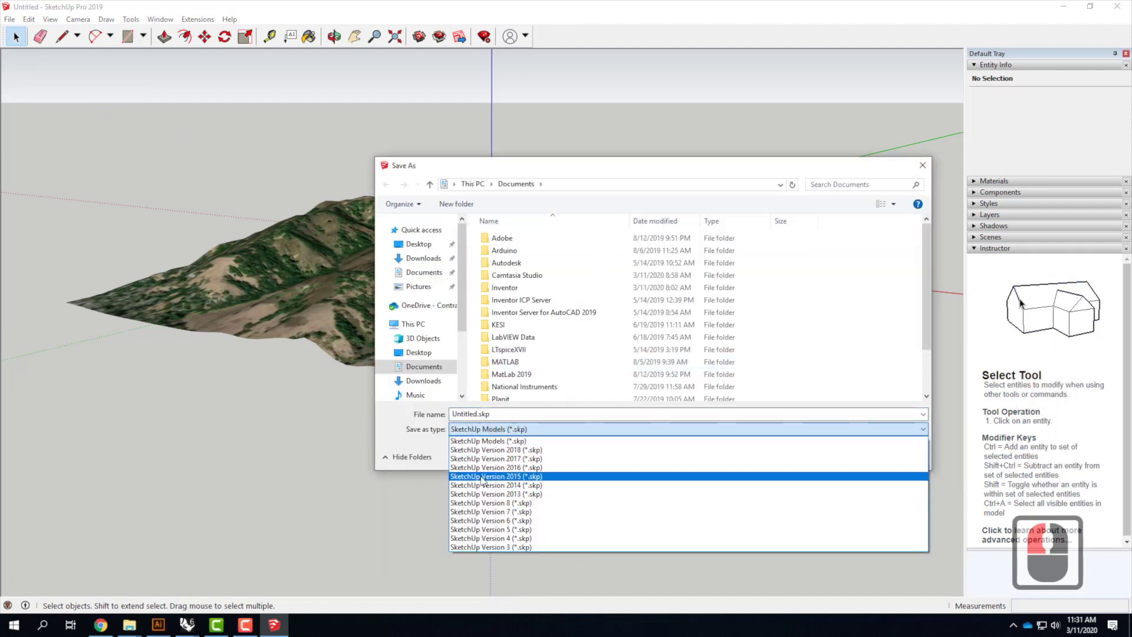
{"action": "left_click", "coordinate": [483, 477]}
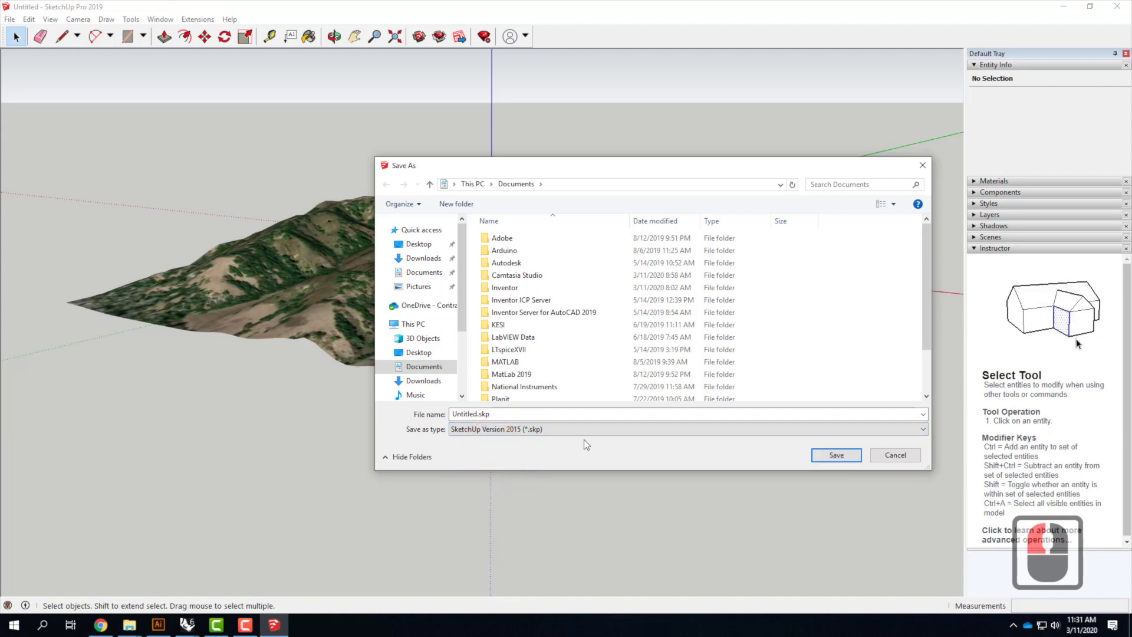
Save the model as BayArea.skp in the Ex213 - Topographic Models (Day 2) folder on OneDrive
{"action": "left_click", "coordinate": [417, 307]}
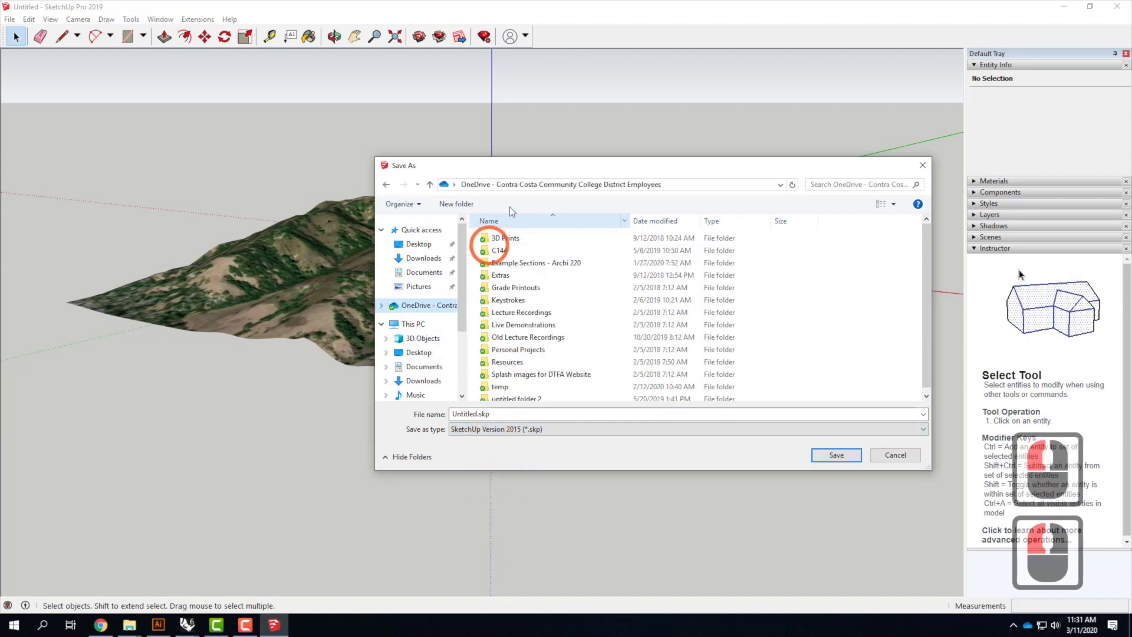
{"action": "double_click", "coordinate": [527, 323]}
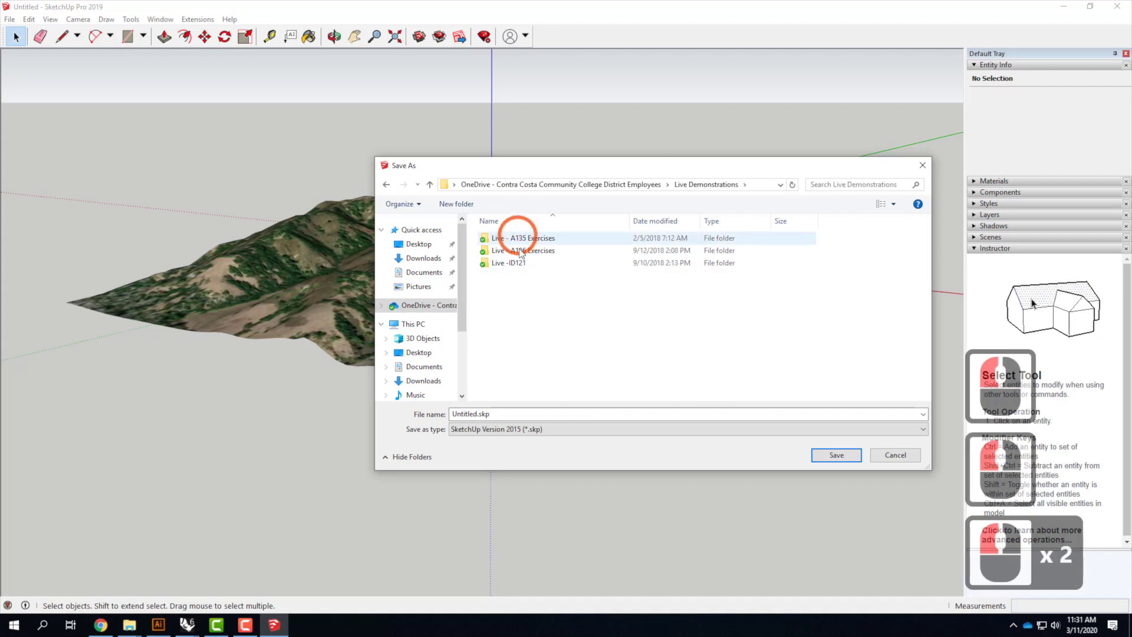
{"action": "left_click", "coordinate": [521, 252]}
{"action": "double_click", "coordinate": [521, 253]}
{"action": "scroll", "coordinate": [523, 330], "scroll_direction": "down", "scroll_amount": 5}
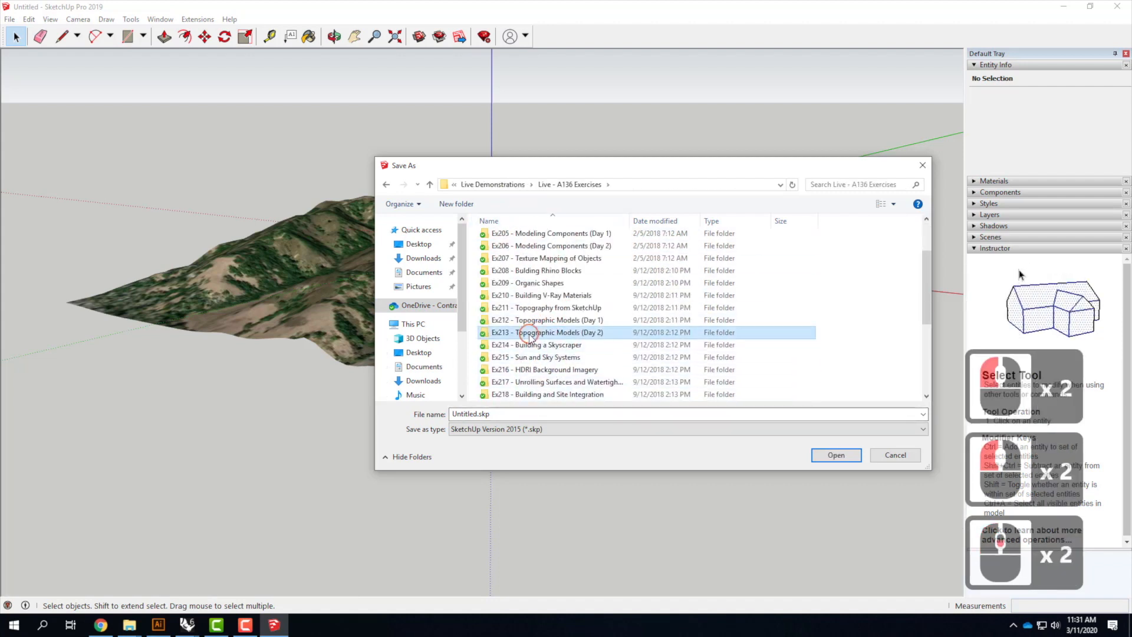
{"action": "double_click", "coordinate": [528, 333]}
{"action": "left_click", "coordinate": [475, 413]}
{"action": "left_click_drag", "start_coordinate": [476, 413], "coordinate": [429, 406]}
{"action": "type", "text": "BayAr"}
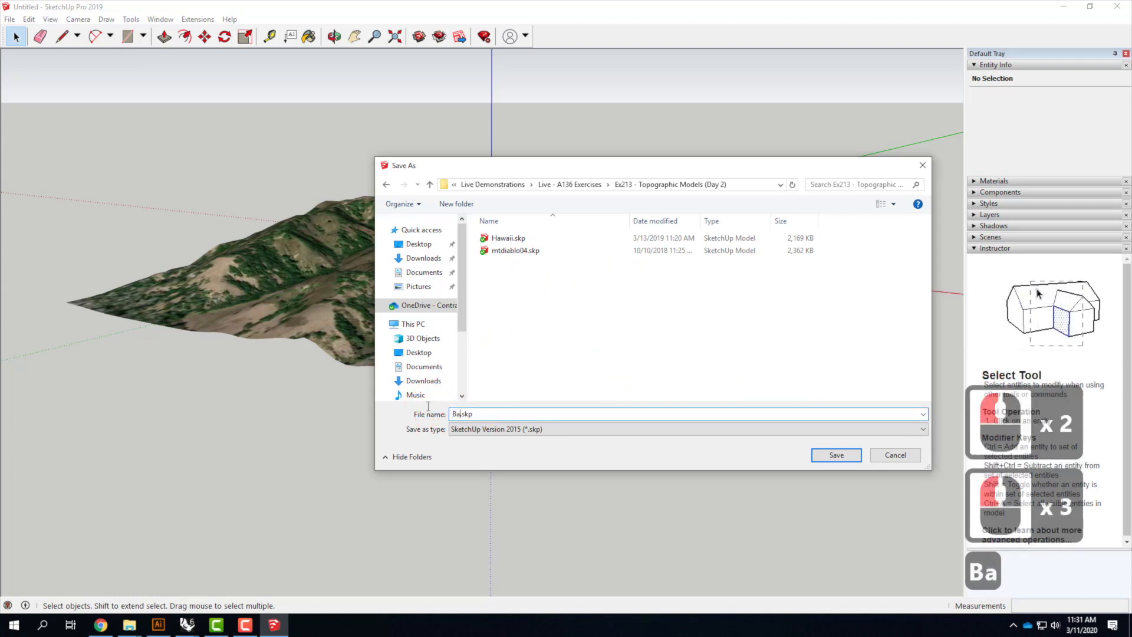
{"action": "type", "text": "ea"}
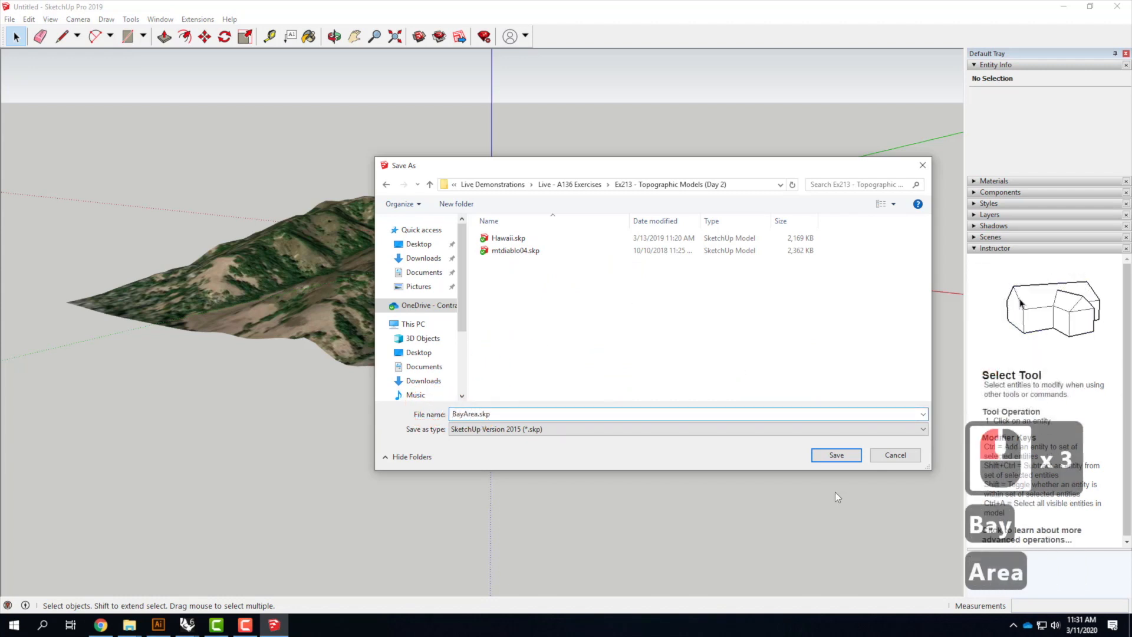
{"action": "left_click", "coordinate": [837, 456]}
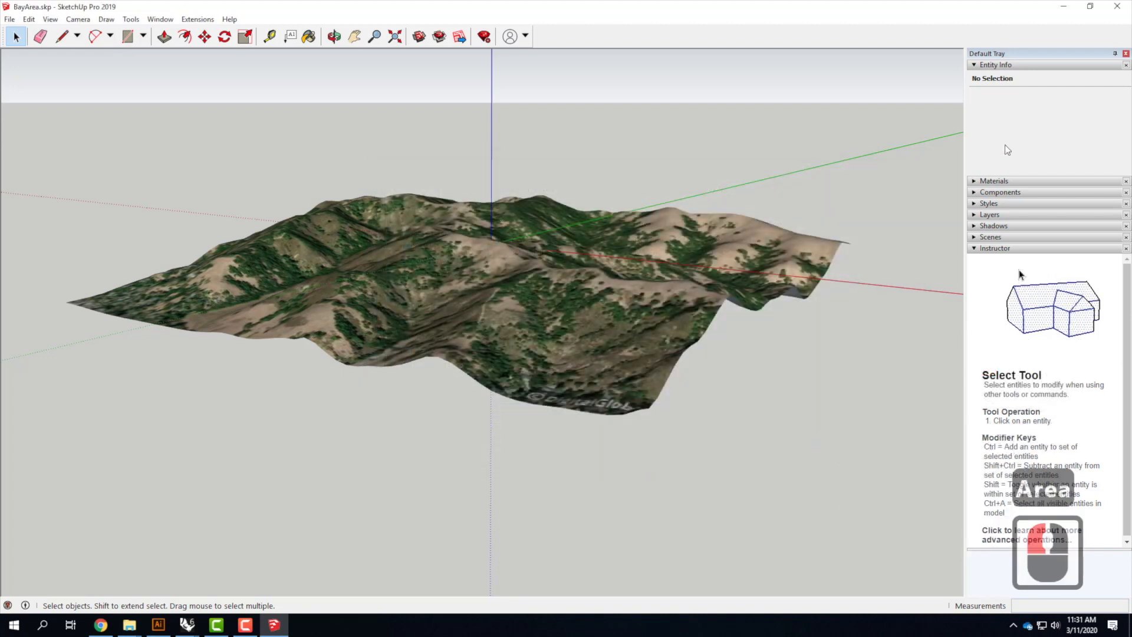
Minimize SketchUp and switch to the open Rhinoceros 6 window
{"action": "left_click", "coordinate": [1065, 7]}
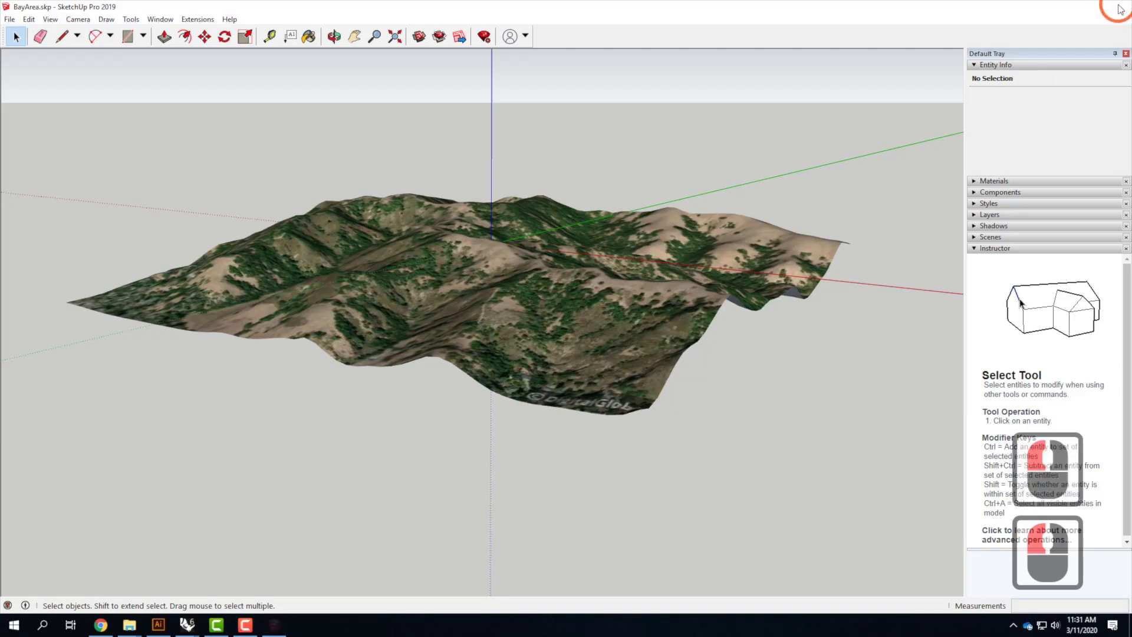
{"action": "left_click", "coordinate": [188, 624]}
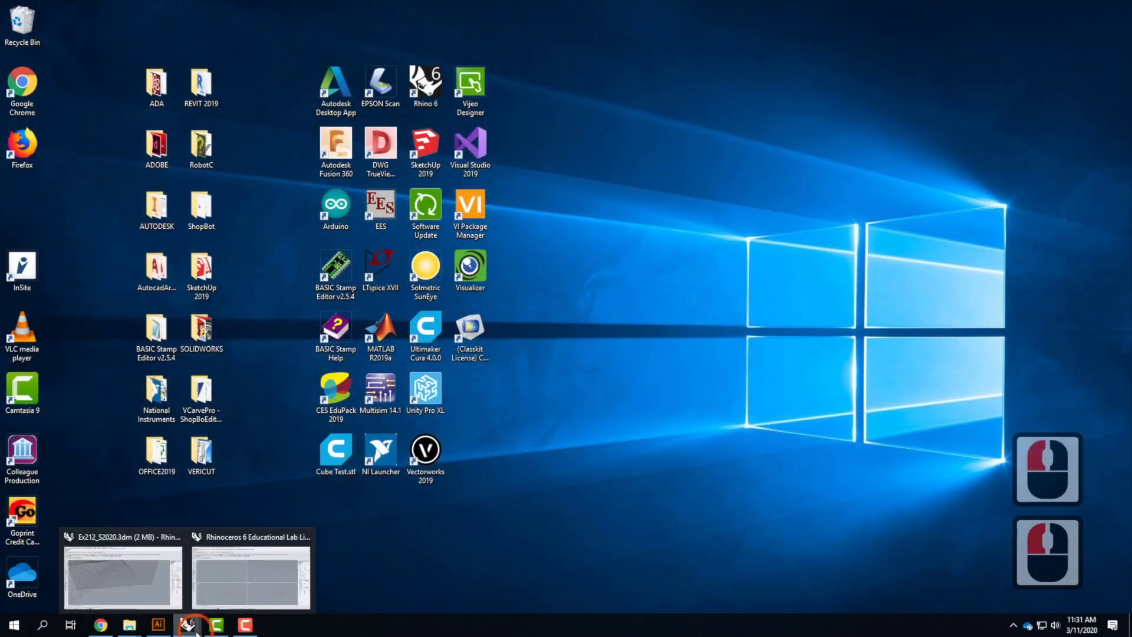
{"action": "left_click", "coordinate": [236, 575]}
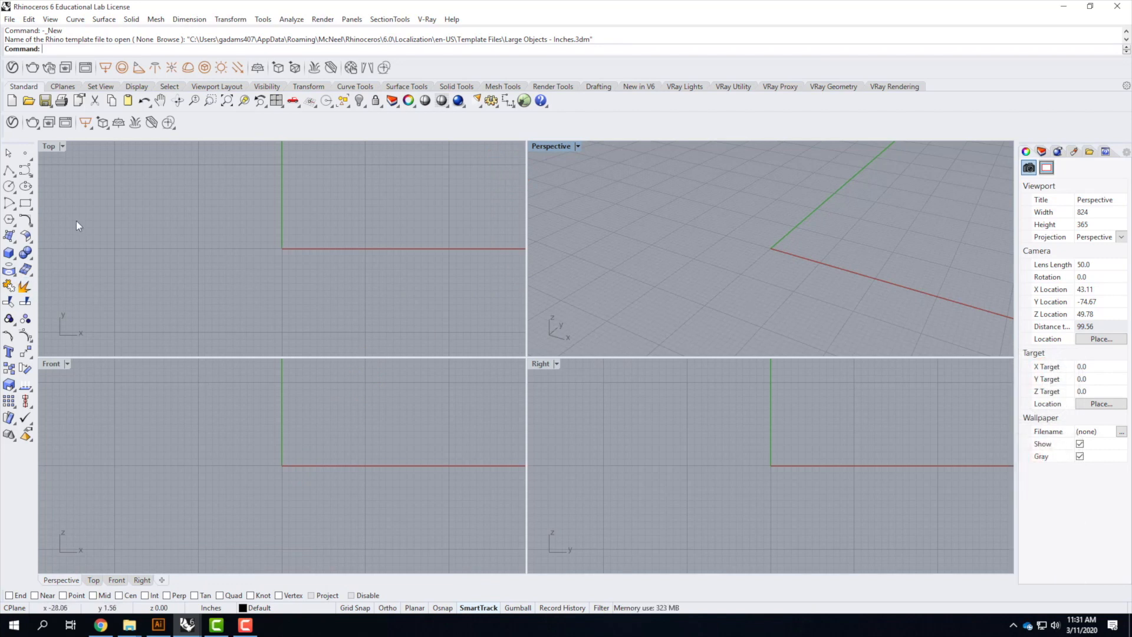
Import BayArea.skp from the Ex213 - Topographic Models (Day 2) folder, bringing faces in as a mesh
{"action": "left_click", "coordinate": [10, 20]}
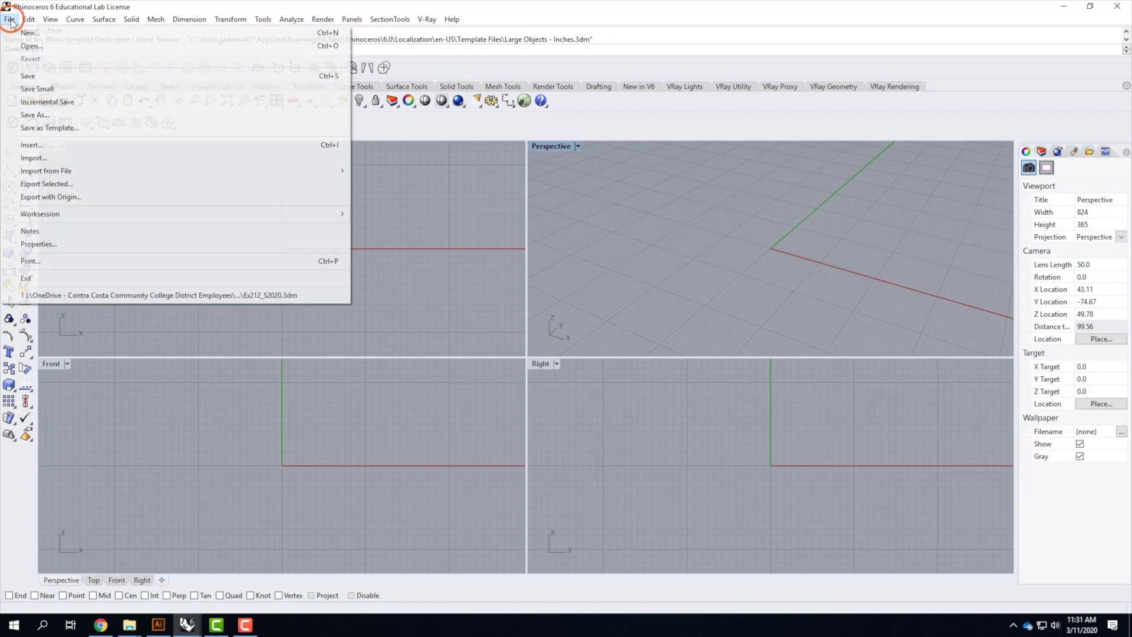
{"action": "left_click", "coordinate": [33, 161]}
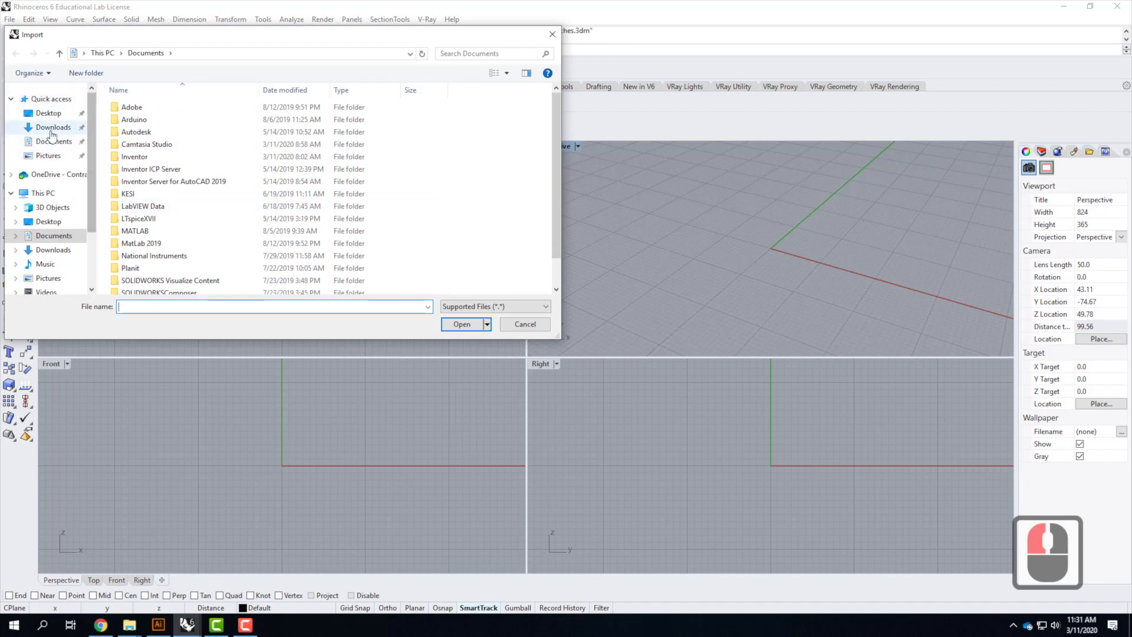
{"action": "left_click", "coordinate": [55, 176]}
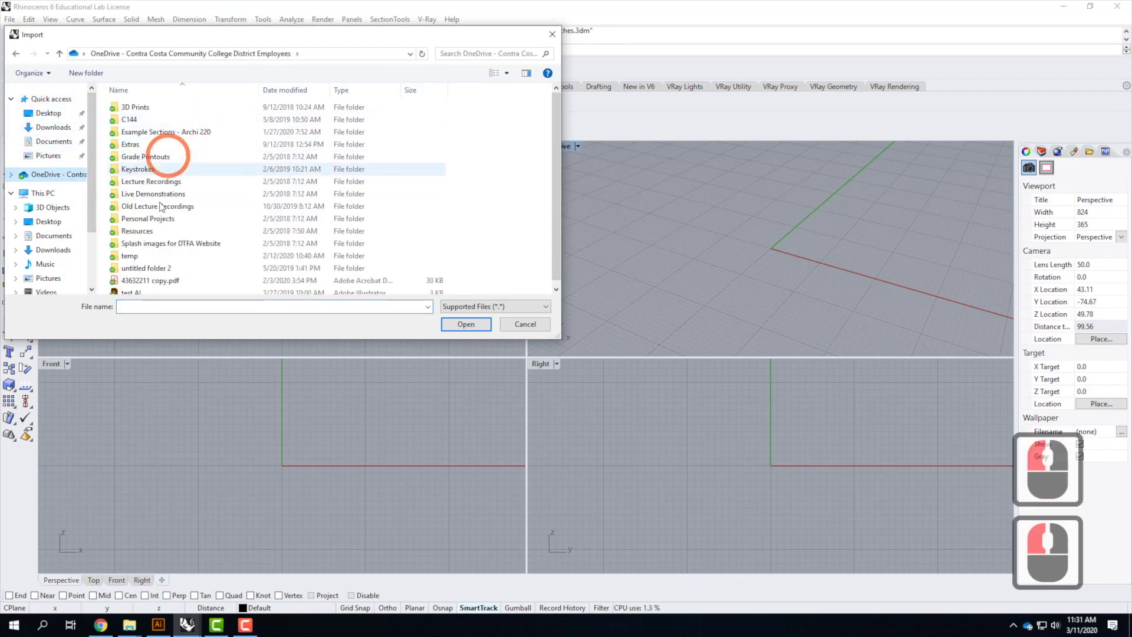
{"action": "double_click", "coordinate": [153, 197]}
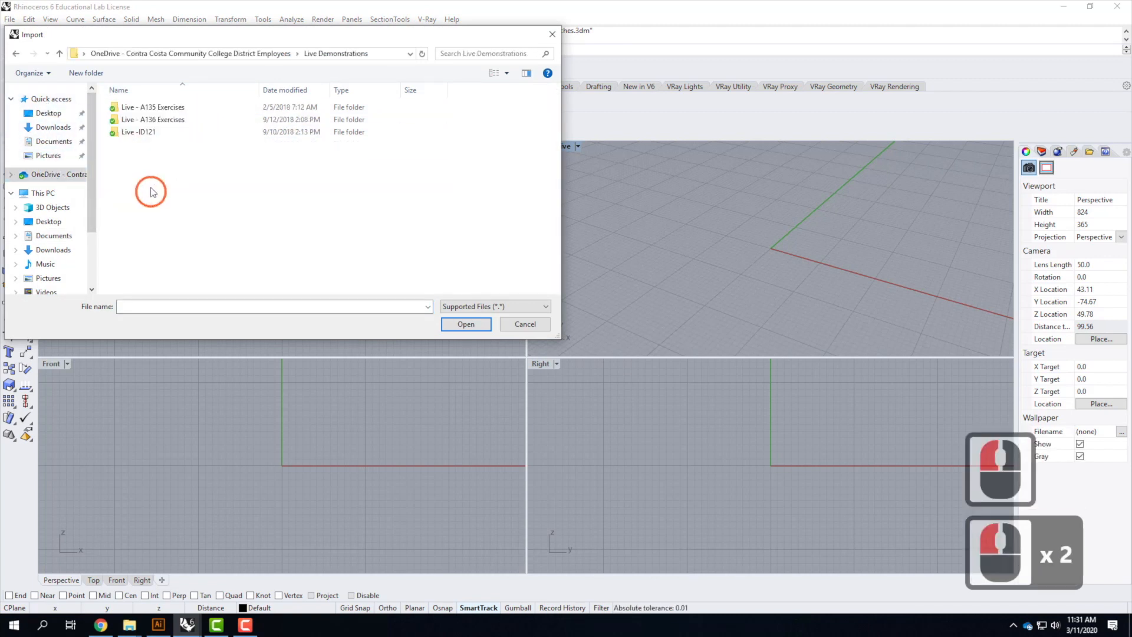
{"action": "double_click", "coordinate": [139, 119]}
{"action": "left_click", "coordinate": [159, 255]}
{"action": "double_click", "coordinate": [158, 267]}
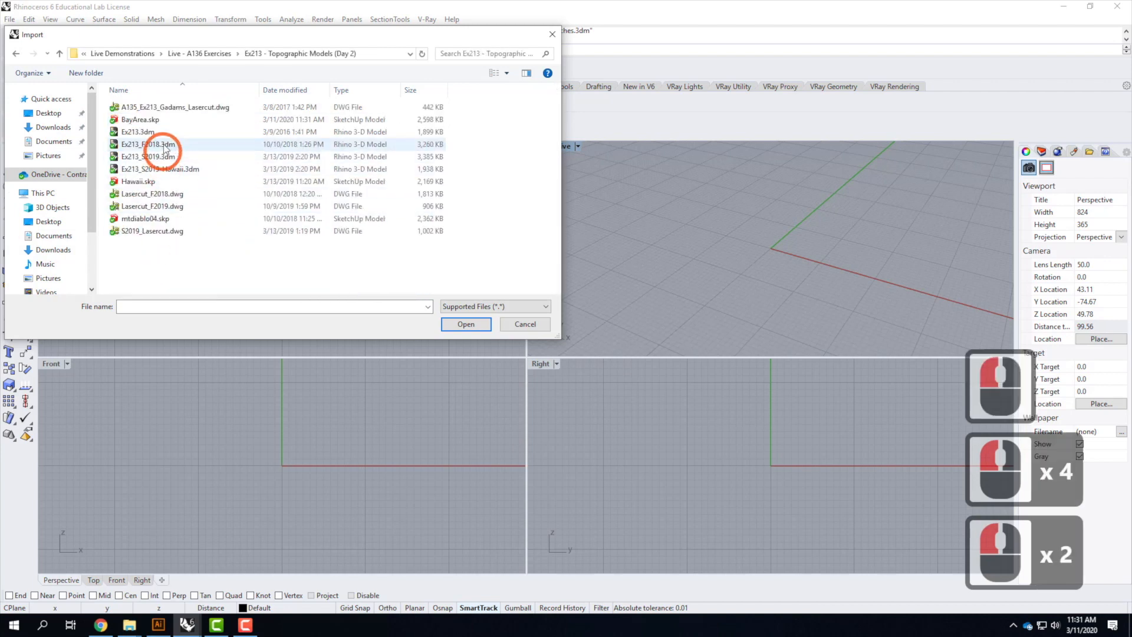
{"action": "left_click", "coordinate": [142, 119]}
{"action": "left_click", "coordinate": [463, 324]}
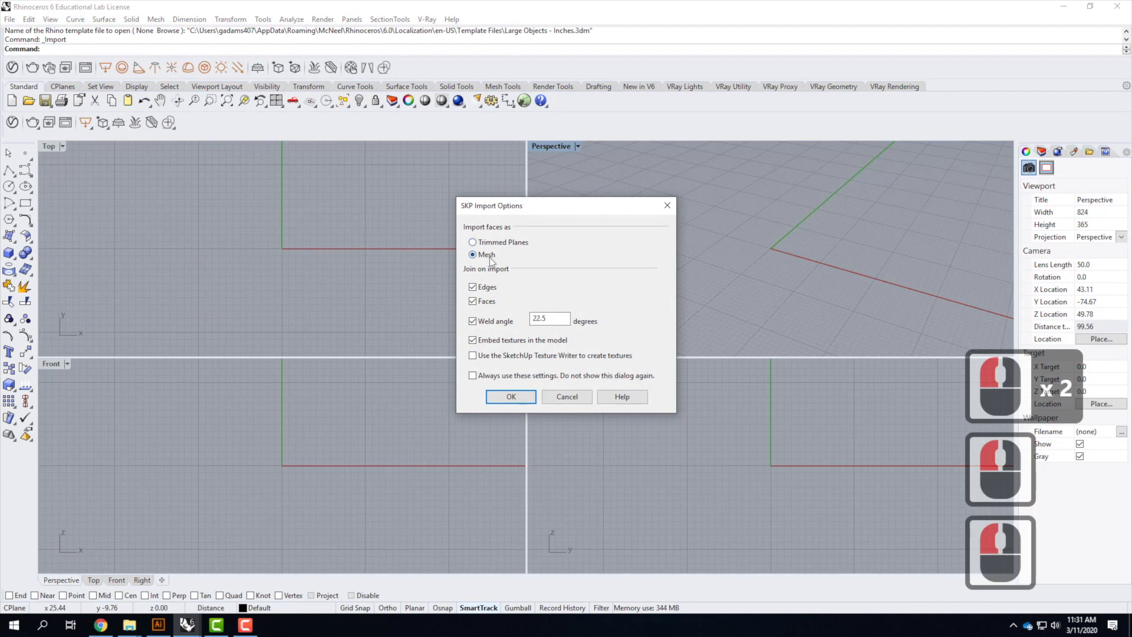
{"action": "left_click", "coordinate": [523, 397]}
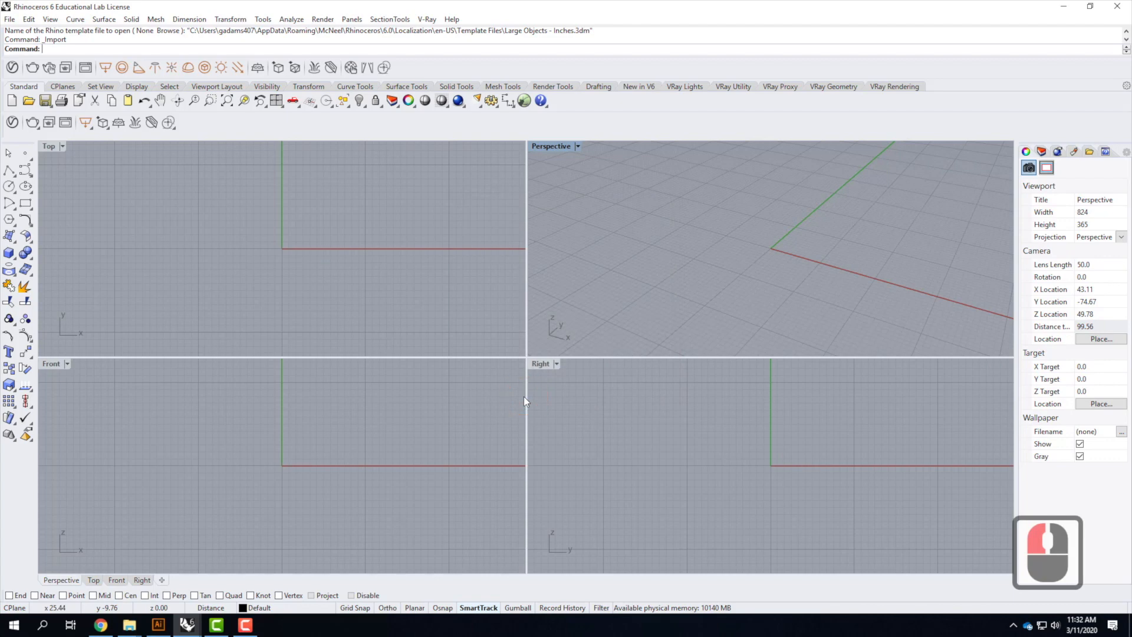
Maximize the Perspective viewport and frame the imported terrain mesh
{"action": "scroll", "coordinate": [624, 242], "scroll_direction": "down", "scroll_amount": 5}
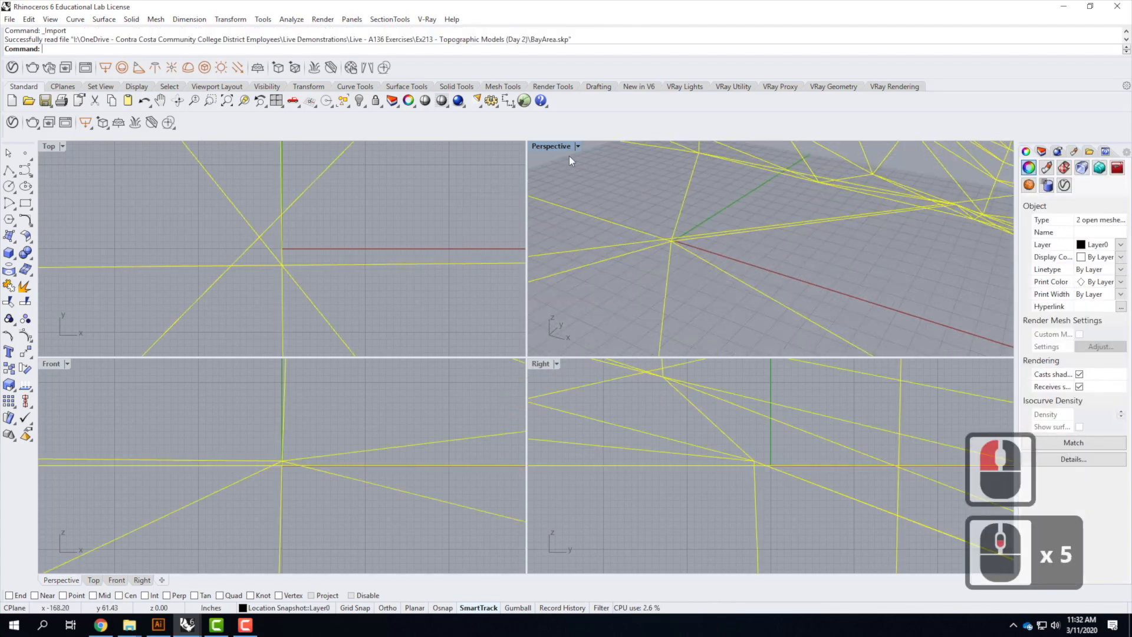
{"action": "double_click", "coordinate": [558, 145]}
{"action": "scroll", "coordinate": [442, 330], "scroll_direction": "down", "scroll_amount": 5}
{"action": "scroll", "coordinate": [441, 330], "scroll_direction": "down", "scroll_amount": 20}
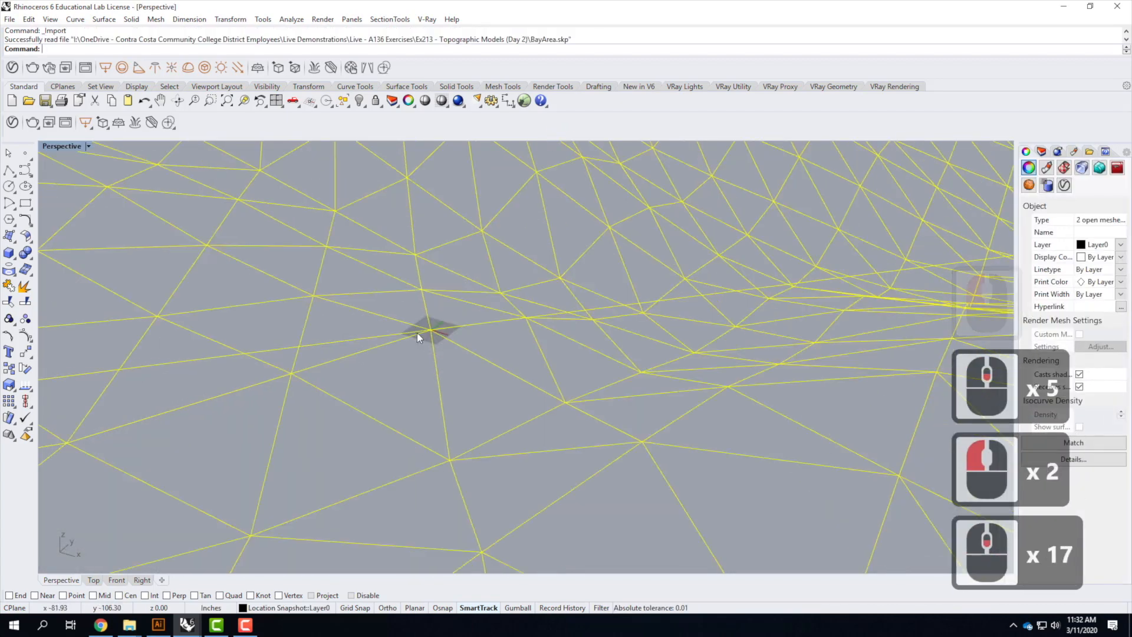
{"action": "scroll", "coordinate": [487, 354], "scroll_direction": "up", "scroll_amount": 3}
{"action": "right_click_drag", "start_coordinate": [488, 384], "coordinate": [756, 397]}
{"action": "scroll", "coordinate": [756, 396], "scroll_direction": "down", "scroll_amount": 2}
{"action": "scroll", "coordinate": [668, 327], "scroll_direction": "up", "scroll_amount": 1}
{"action": "left_click", "coordinate": [733, 361]}
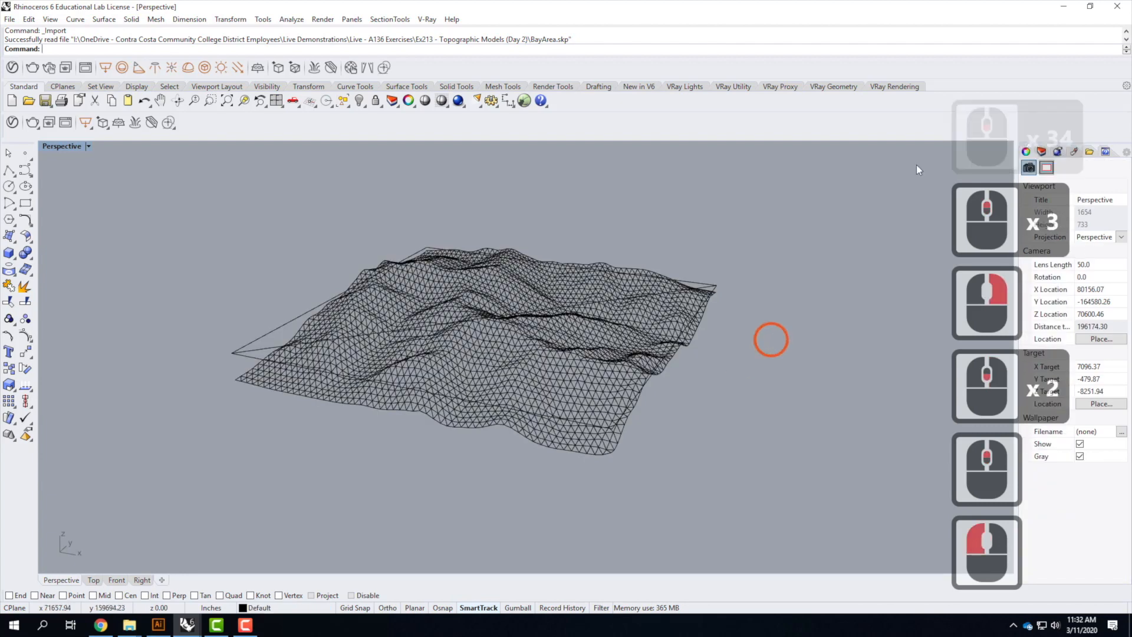
Open the Layers panel and rename Layer 05 to SketchUp
{"action": "left_click", "coordinate": [1043, 151]}
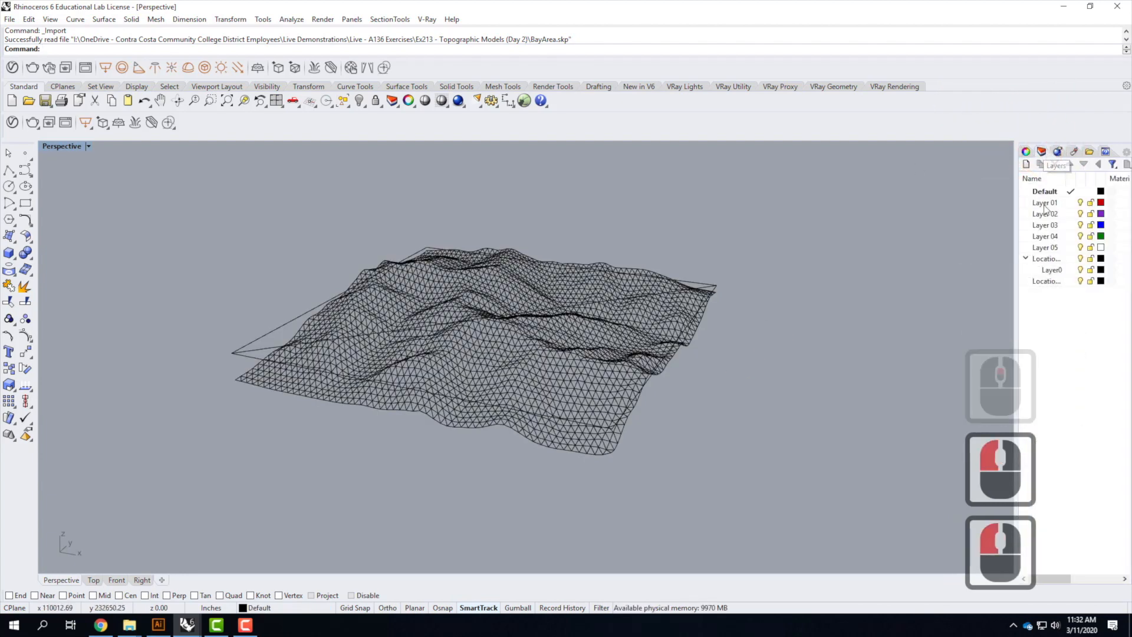
{"action": "left_click", "coordinate": [1048, 248]}
{"action": "left_click", "coordinate": [1059, 250]}
{"action": "type", "text": "Sk"}
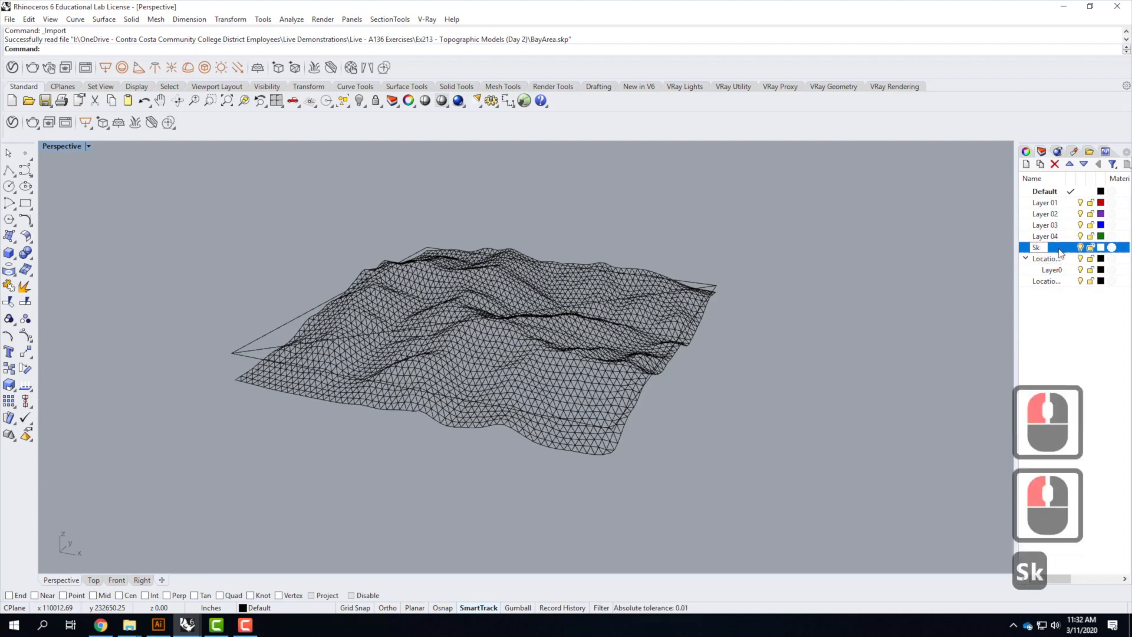
{"action": "type", "text": "etchup"}
{"action": "key", "text": "BackSpace"}
{"action": "key", "text": "BackSpace"}
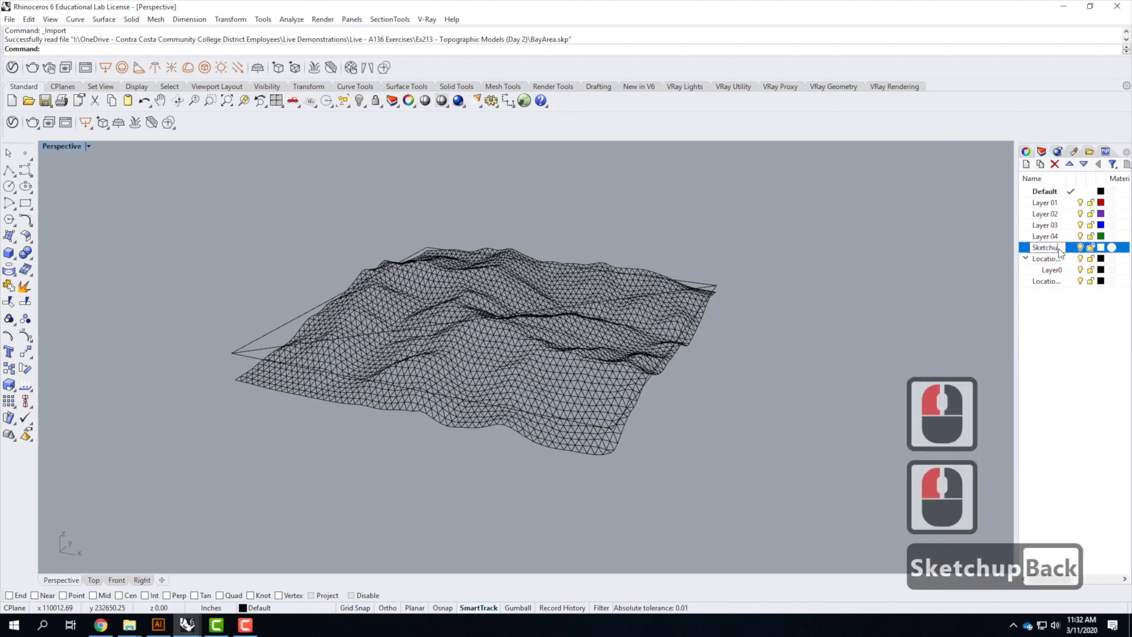
{"action": "type", "text": "Up"}
{"action": "key", "text": "Return"}
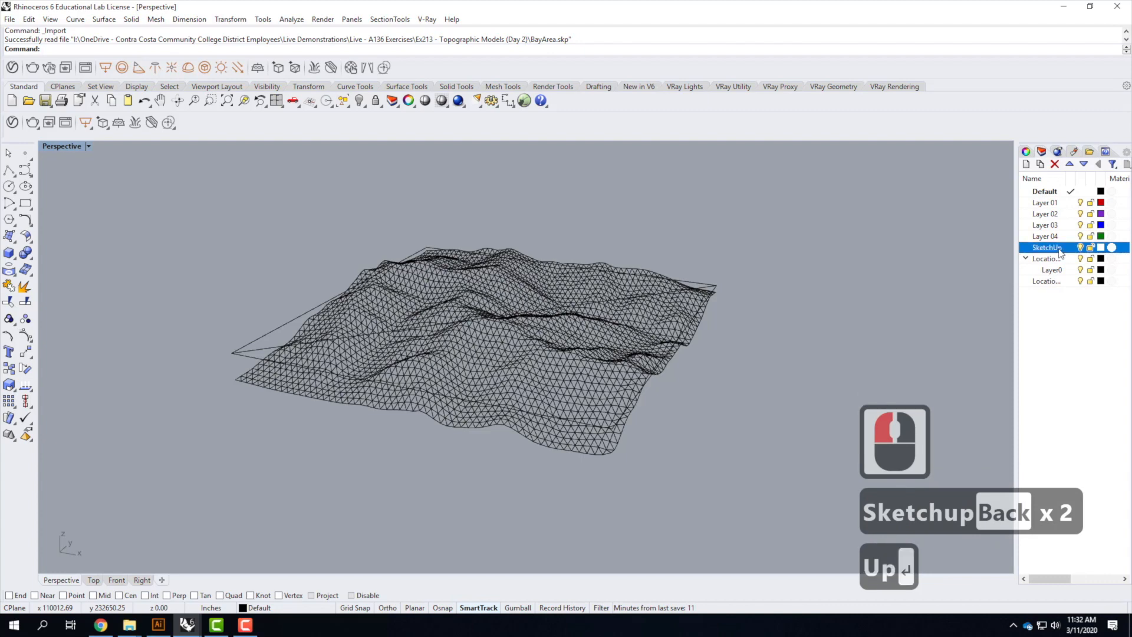
Move the terrain mesh onto the SketchUp layer
{"action": "left_click", "coordinate": [536, 286]}
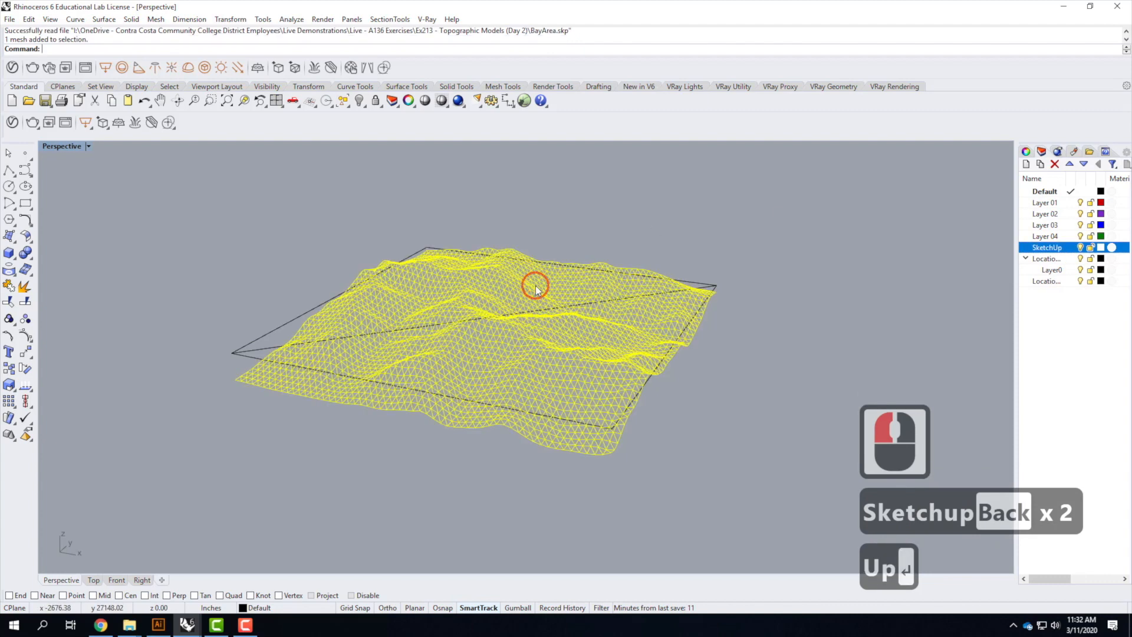
{"action": "right_click", "coordinate": [1055, 251]}
{"action": "left_click", "coordinate": [1088, 455]}
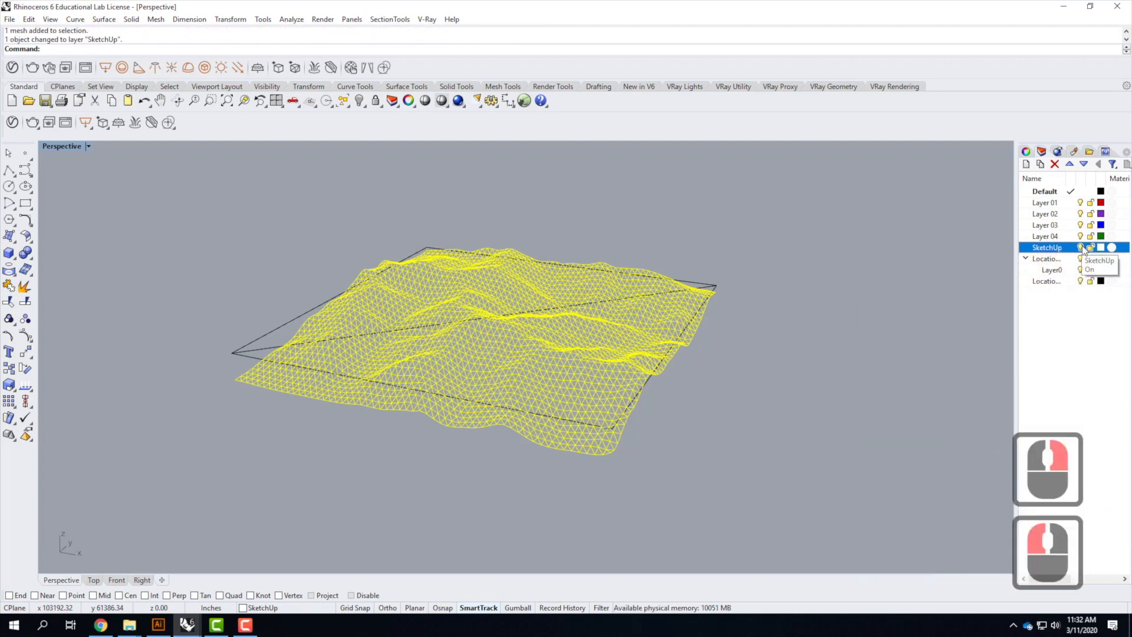
{"action": "left_click", "coordinate": [1082, 248]}
{"action": "left_click", "coordinate": [1081, 249]}
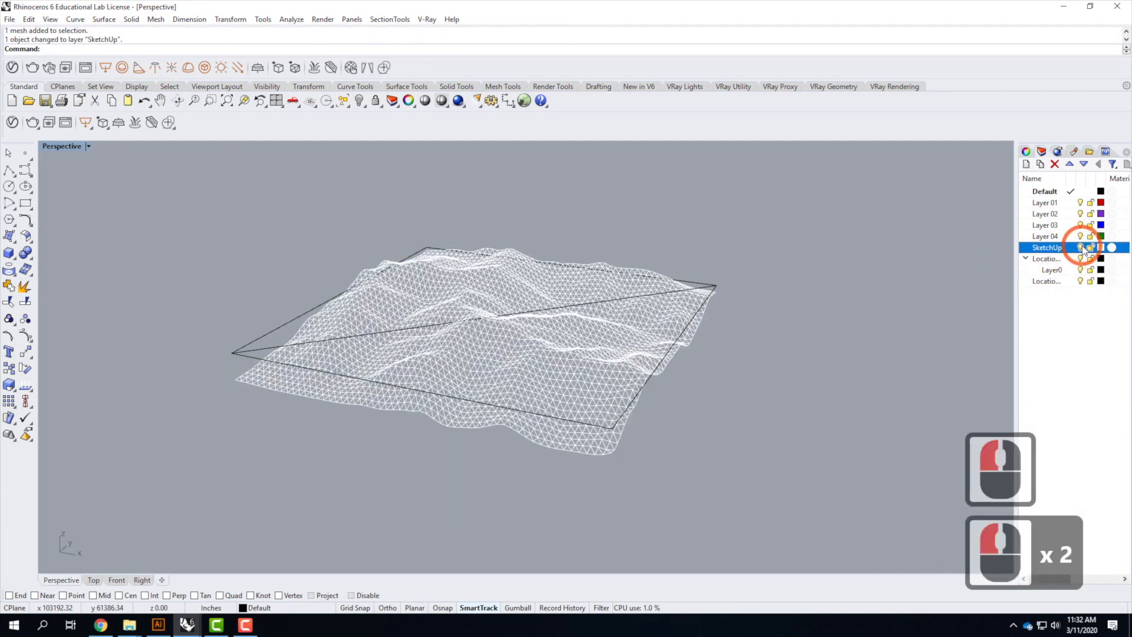
Create a sublayer under SketchUp and name it SketchUp-Plane
{"action": "left_click", "coordinate": [1040, 165]}
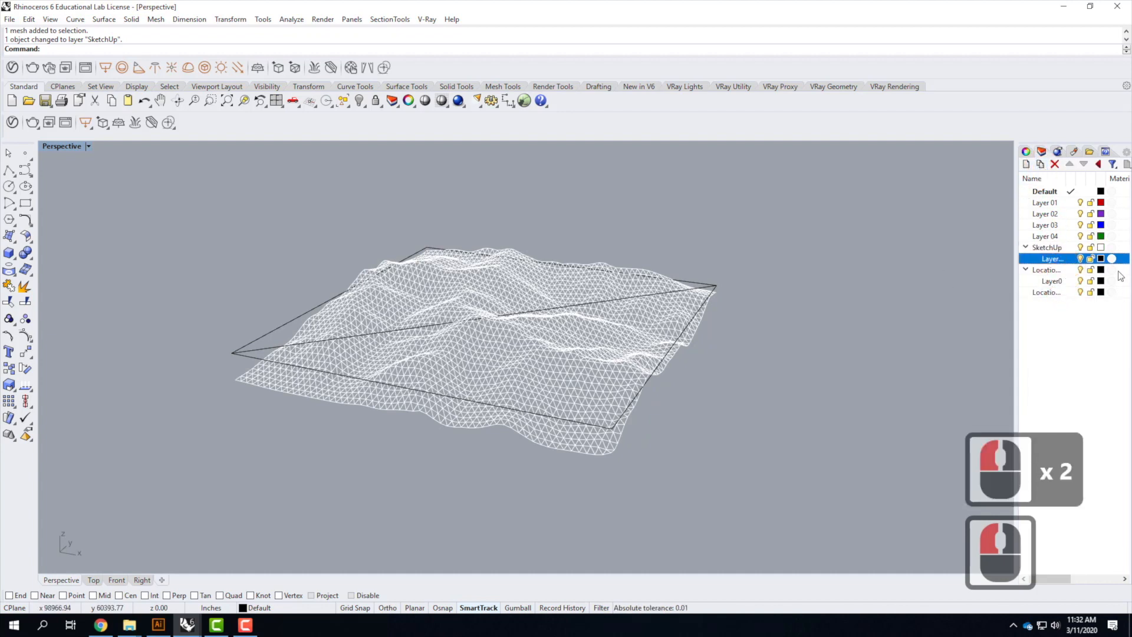
{"action": "double_click", "coordinate": [1058, 259]}
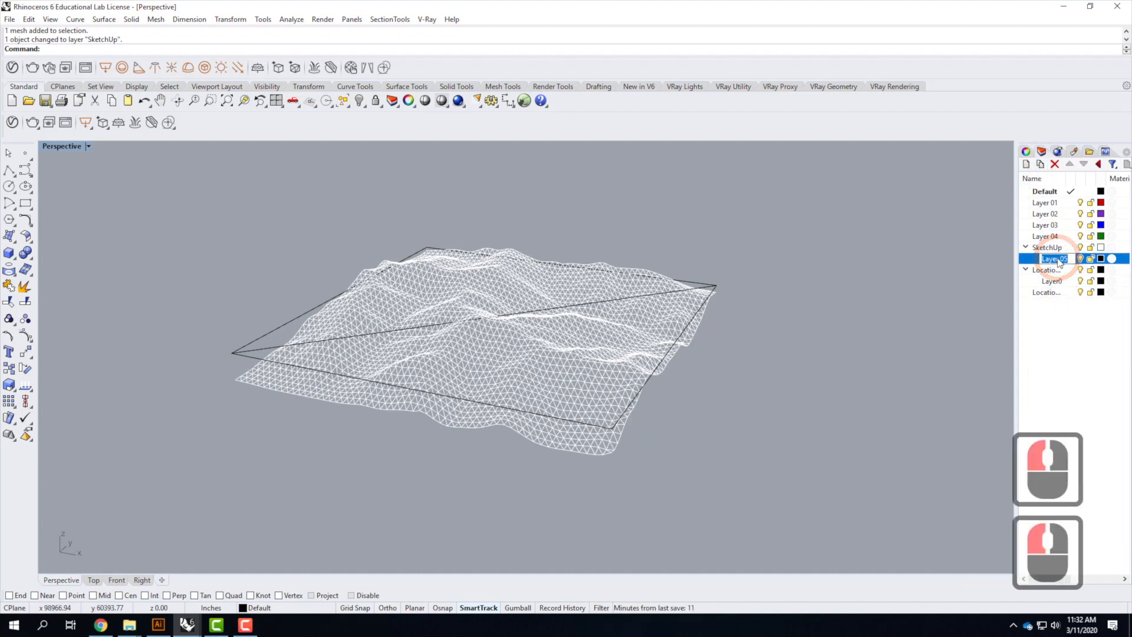
{"action": "type", "text": "SketchUp"}
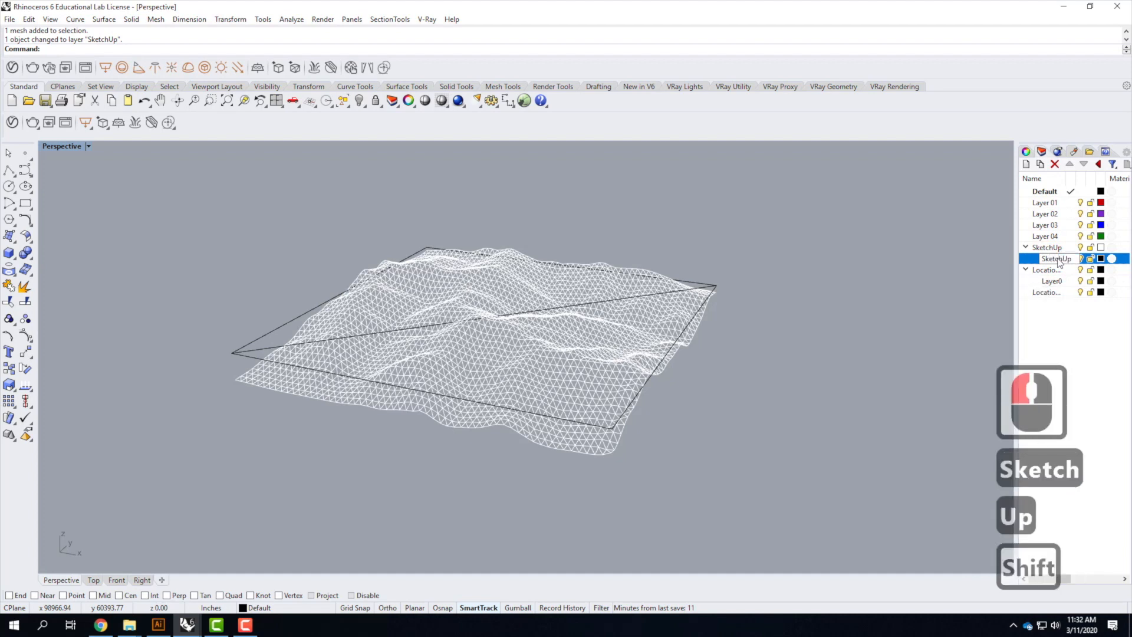
{"action": "type", "text": "-Plane"}
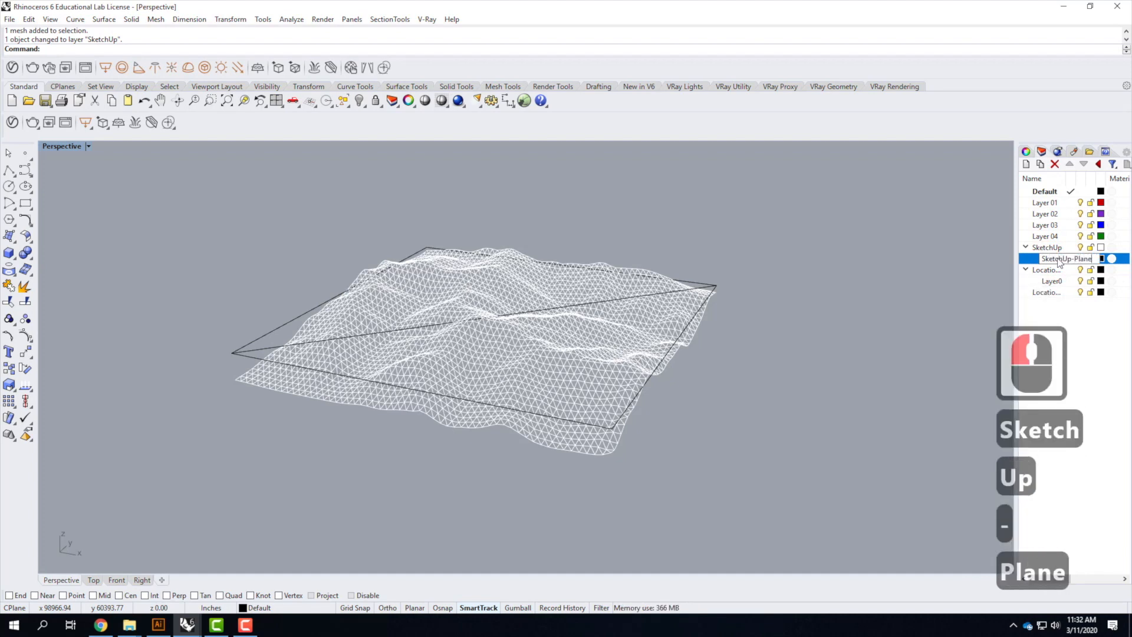
{"action": "key", "text": "Return"}
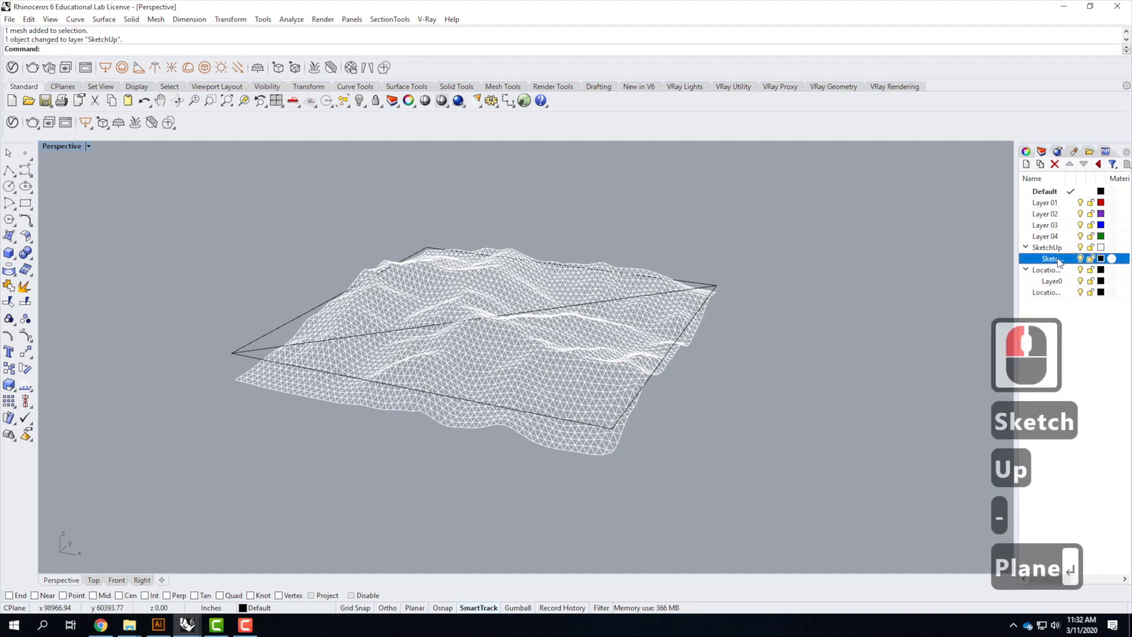
Move the flat boundary plane onto the SketchUp-Plane layer and turn that layer off
{"action": "left_click", "coordinate": [702, 287]}
{"action": "right_click", "coordinate": [1060, 262]}
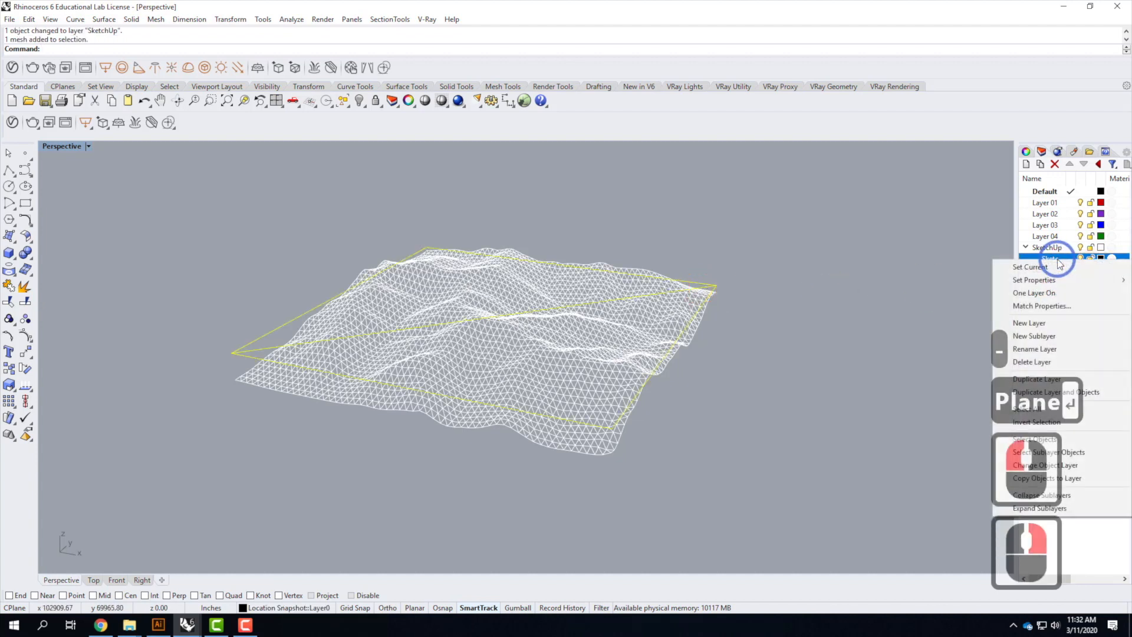
{"action": "left_click", "coordinate": [1094, 464]}
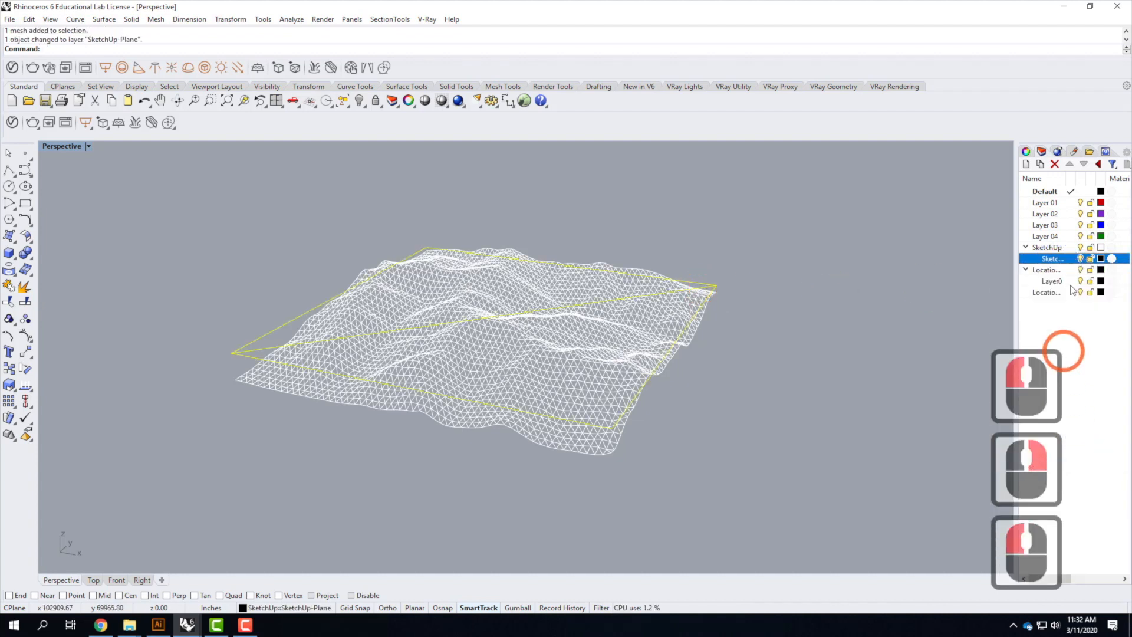
{"action": "left_click", "coordinate": [1080, 258]}
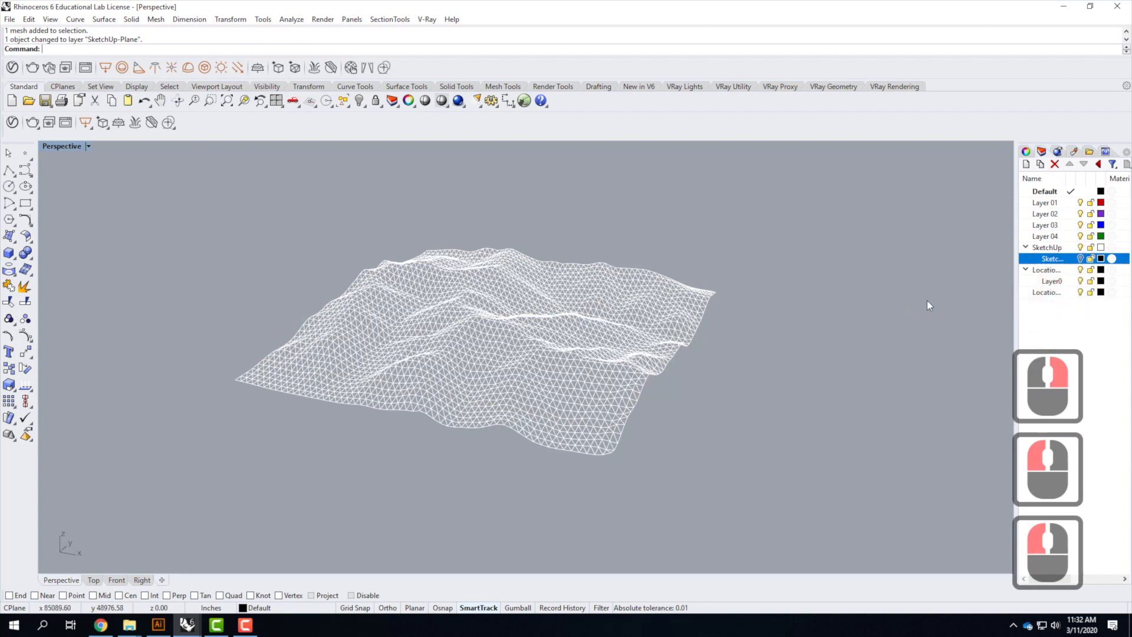
Delete the two Location layers together with their Layer0 sublayer
{"action": "left_click", "coordinate": [1041, 270]}
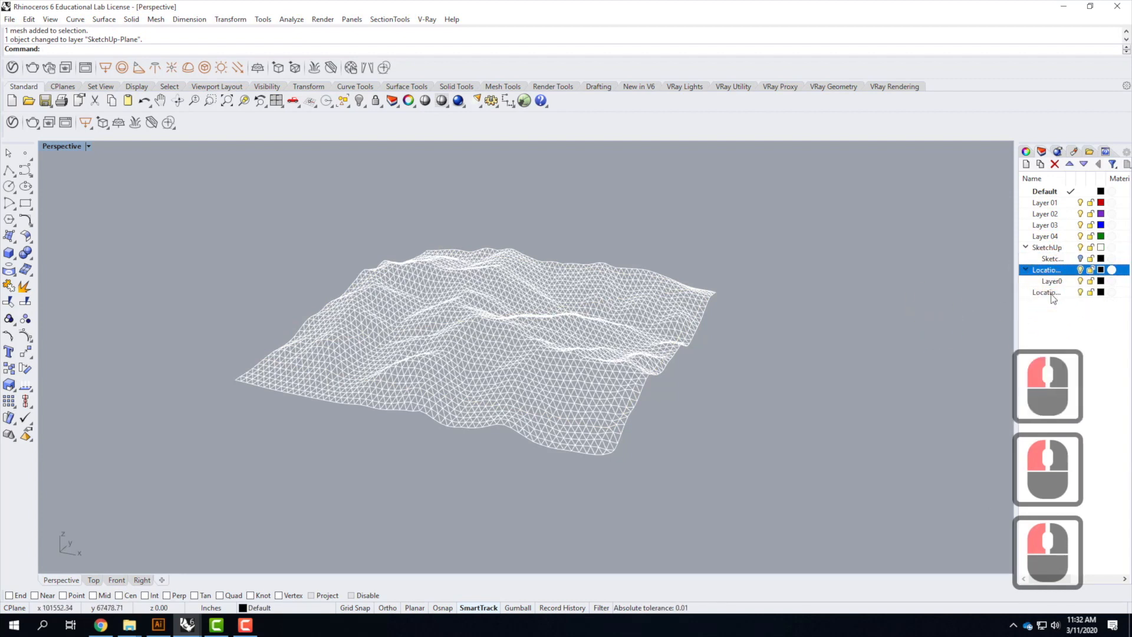
{"action": "left_click", "coordinate": [1047, 292], "text": "shift"}
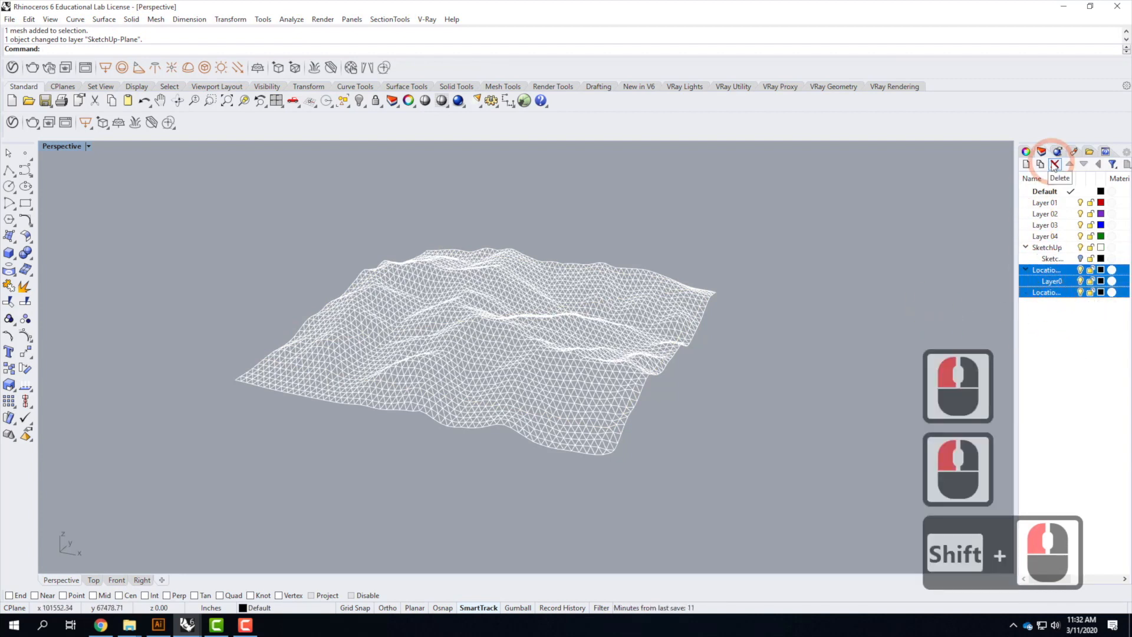
{"action": "left_click", "coordinate": [1055, 165]}
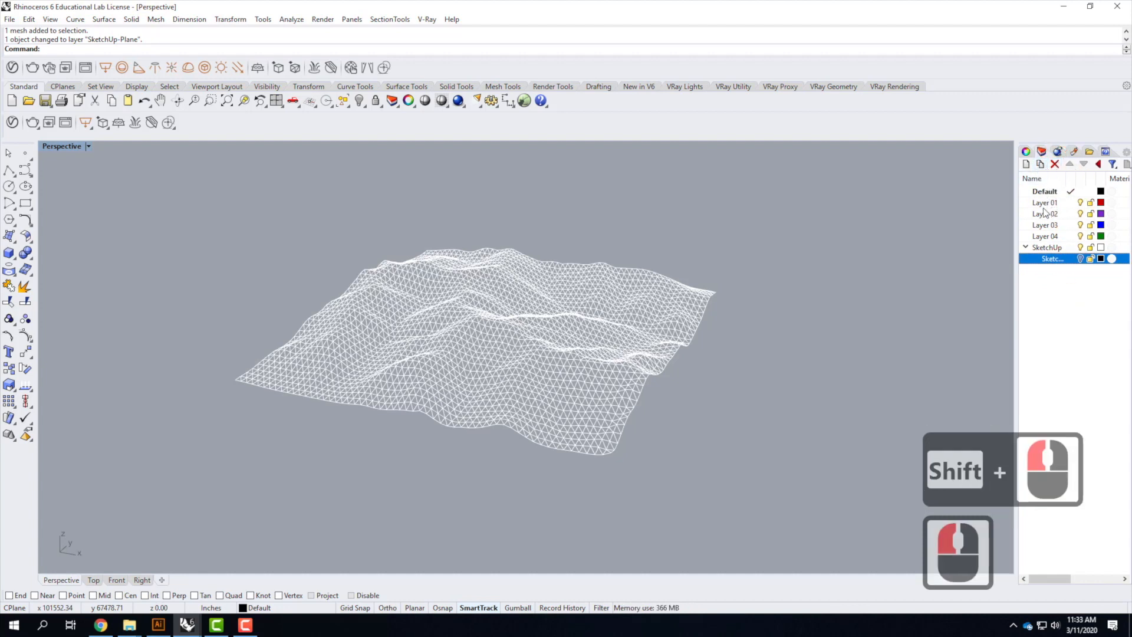
Rename Layer 01 to Contour X
{"action": "left_click", "coordinate": [1045, 192]}
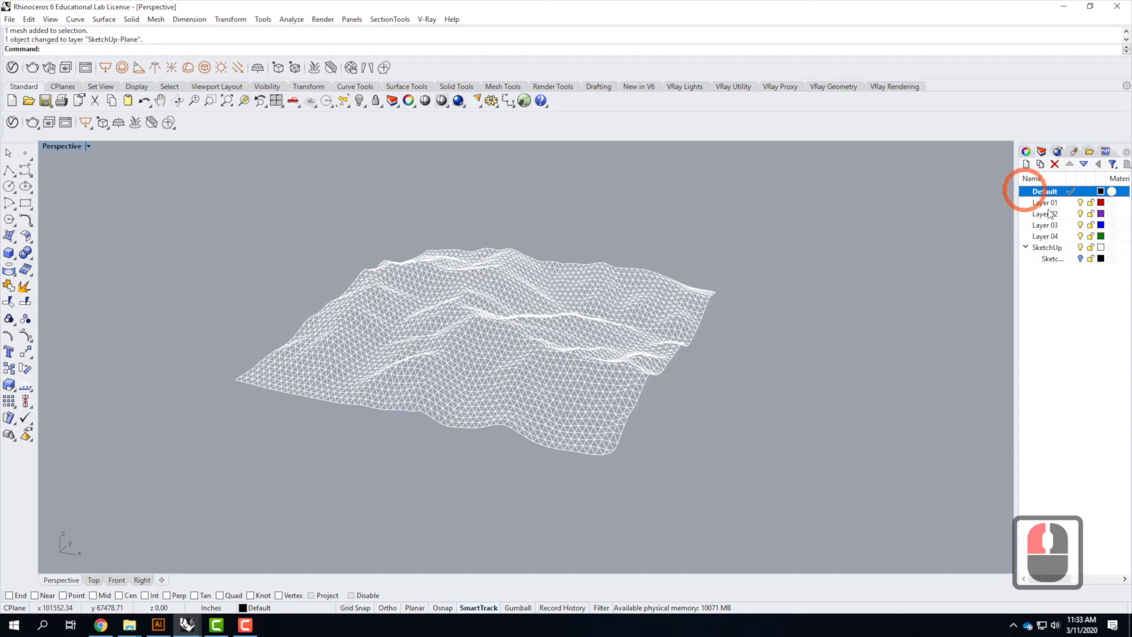
{"action": "left_click", "coordinate": [1051, 204]}
{"action": "left_click", "coordinate": [1053, 205]}
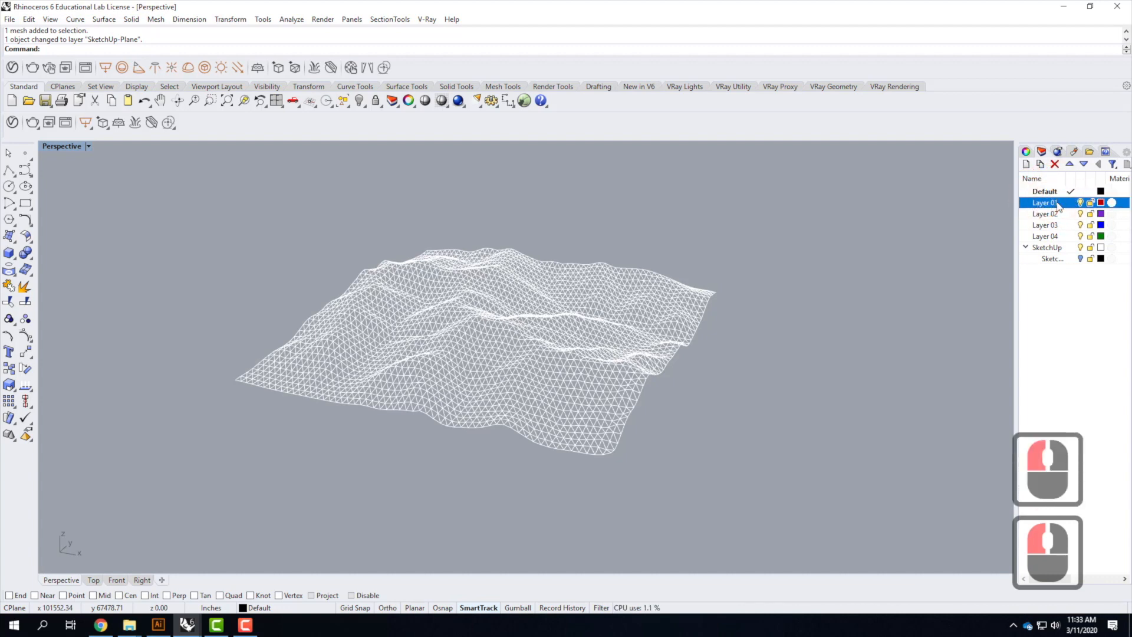
{"action": "double_click", "coordinate": [1044, 203]}
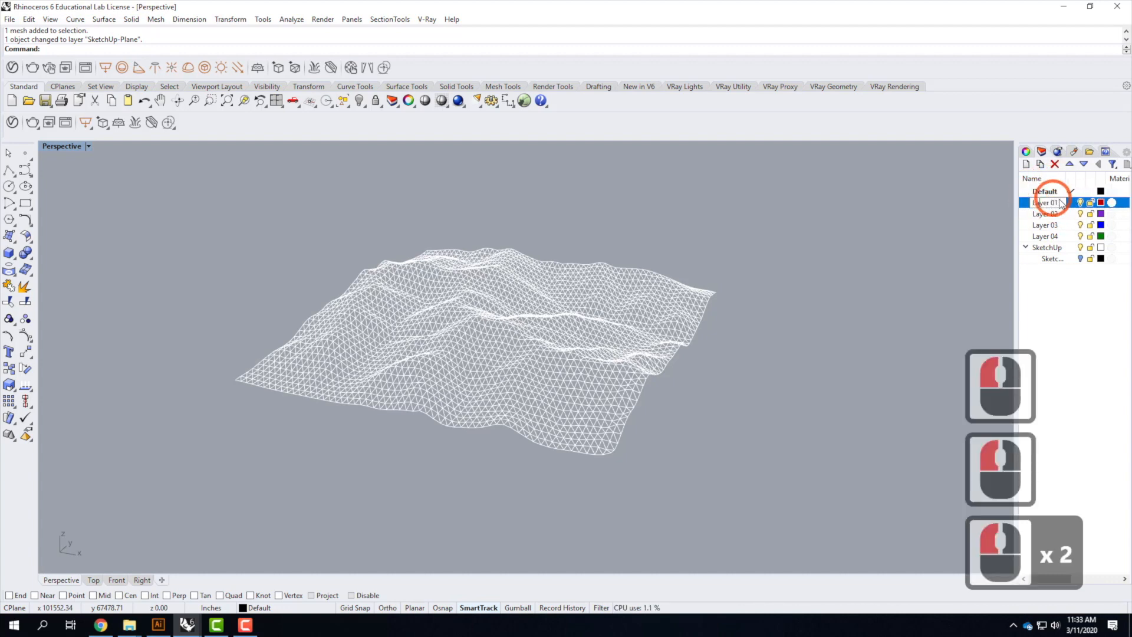
{"action": "left_click", "coordinate": [987, 200]}
{"action": "type", "text": "Contour X"}
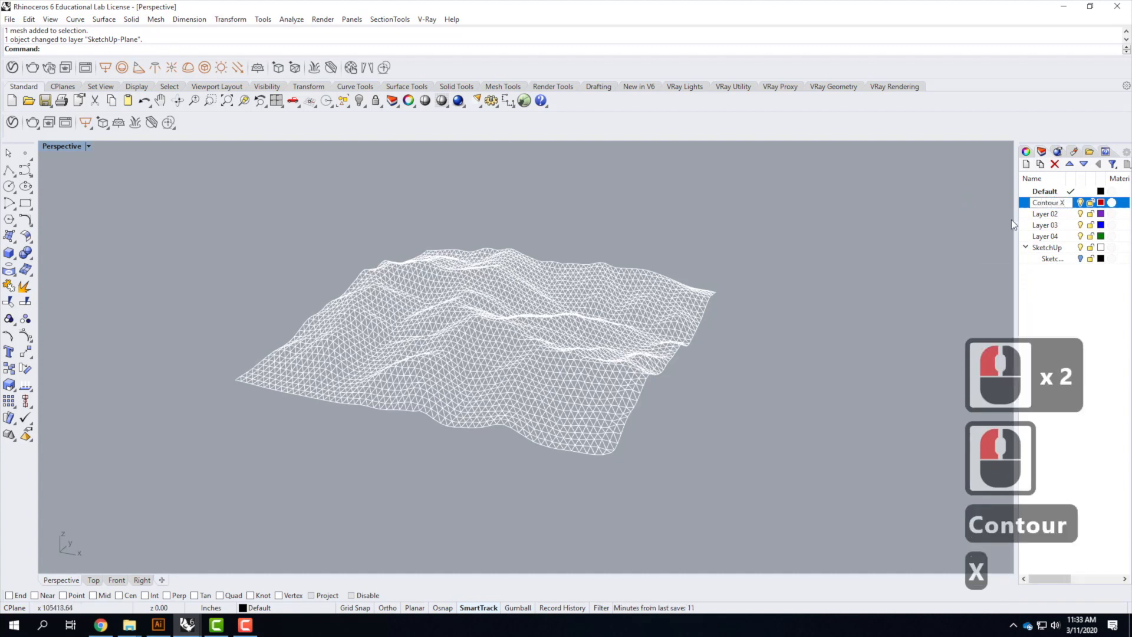
Rename Layer 02 to Contour Y
{"action": "left_click", "coordinate": [1048, 215]}
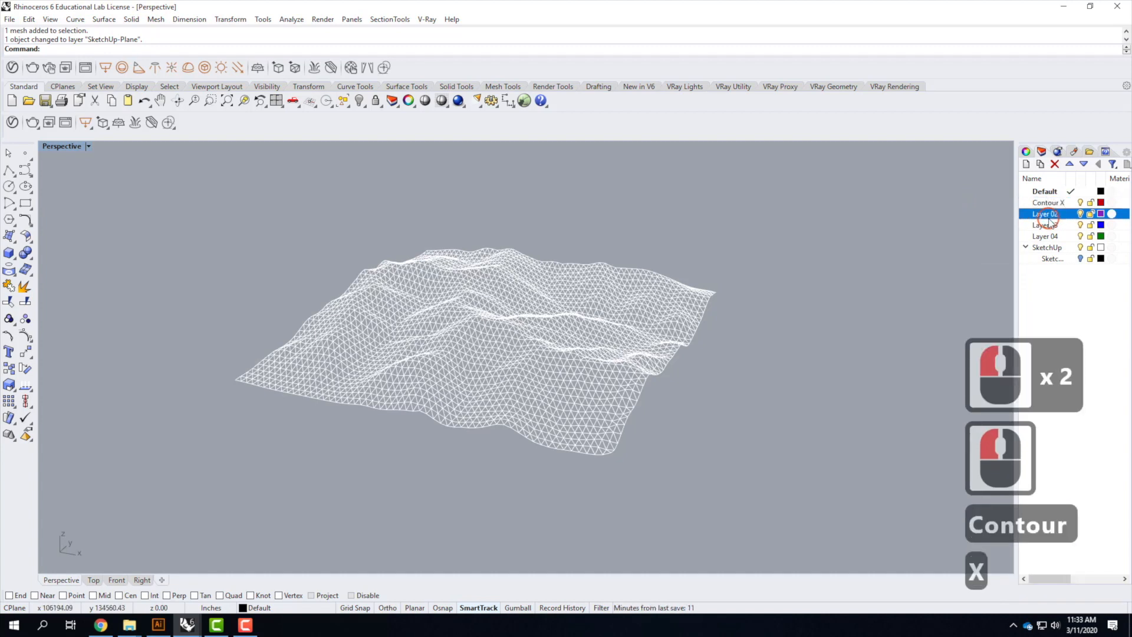
{"action": "double_click", "coordinate": [1047, 215]}
{"action": "type", "text": "C"}
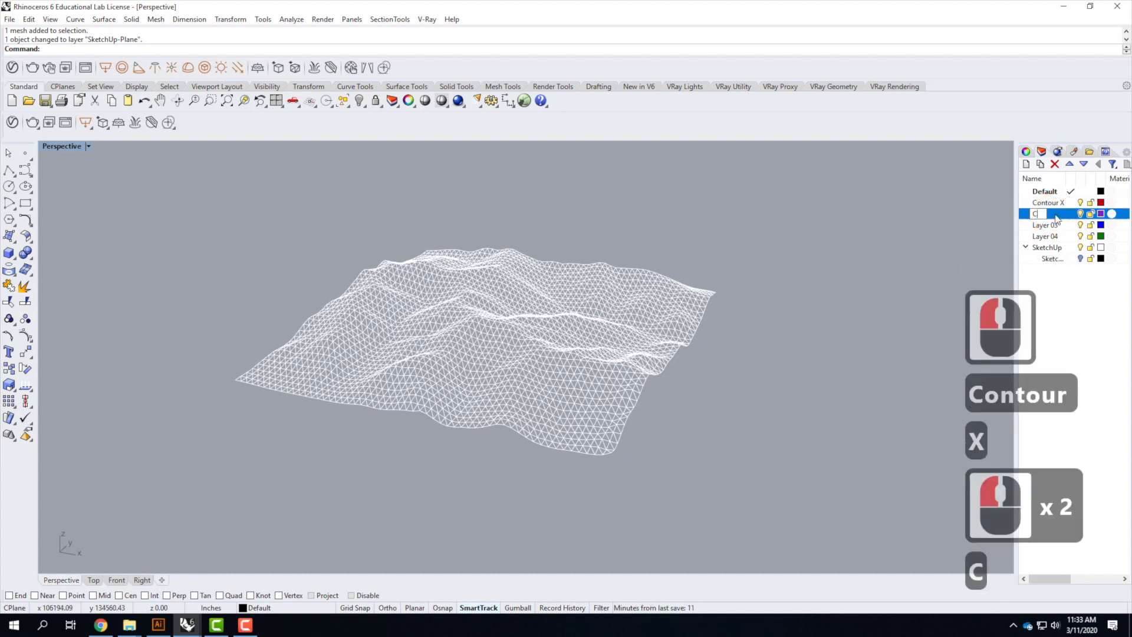
{"action": "type", "text": "ontour Y"}
{"action": "key", "text": "Return"}
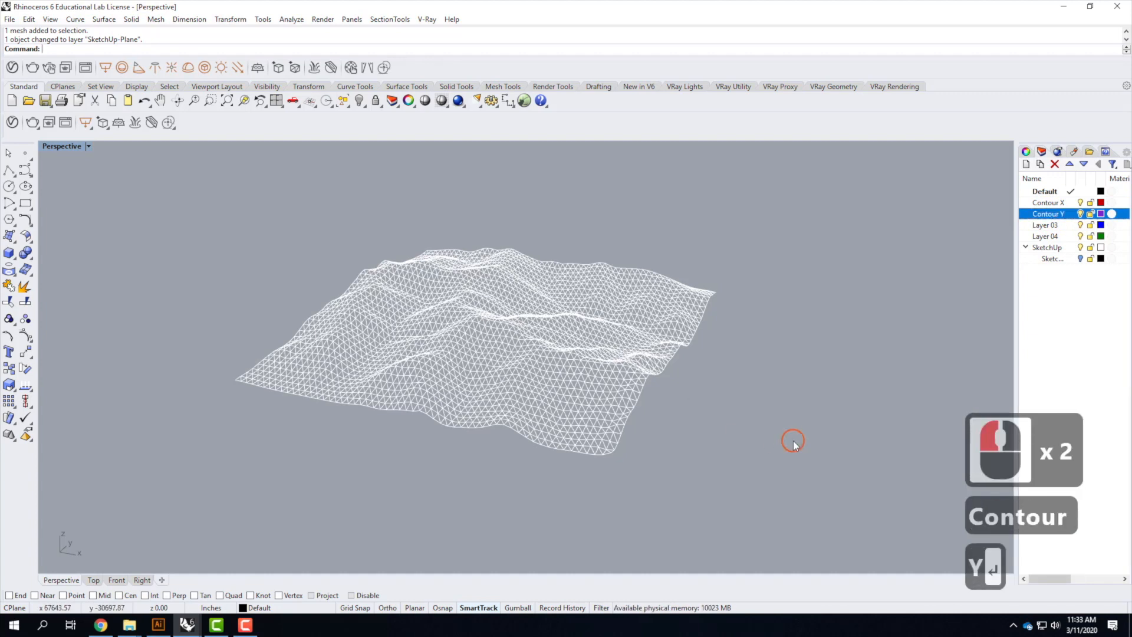
Select the terrain mesh and make Contour X the current layer
{"action": "double_click", "coordinate": [550, 365]}
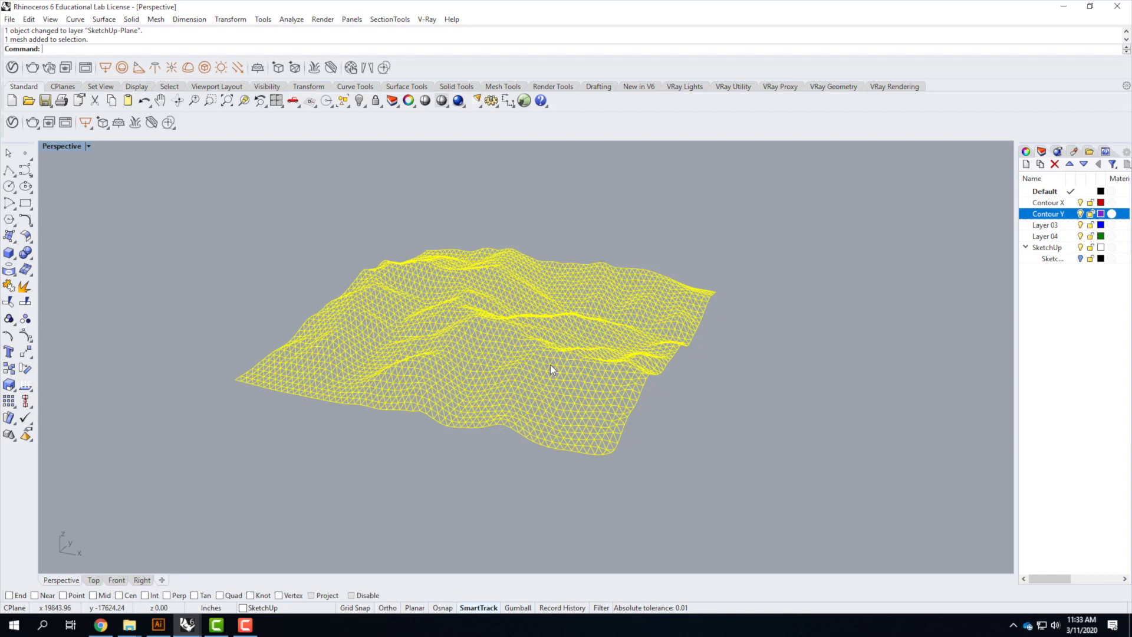
{"action": "left_click", "coordinate": [1071, 203]}
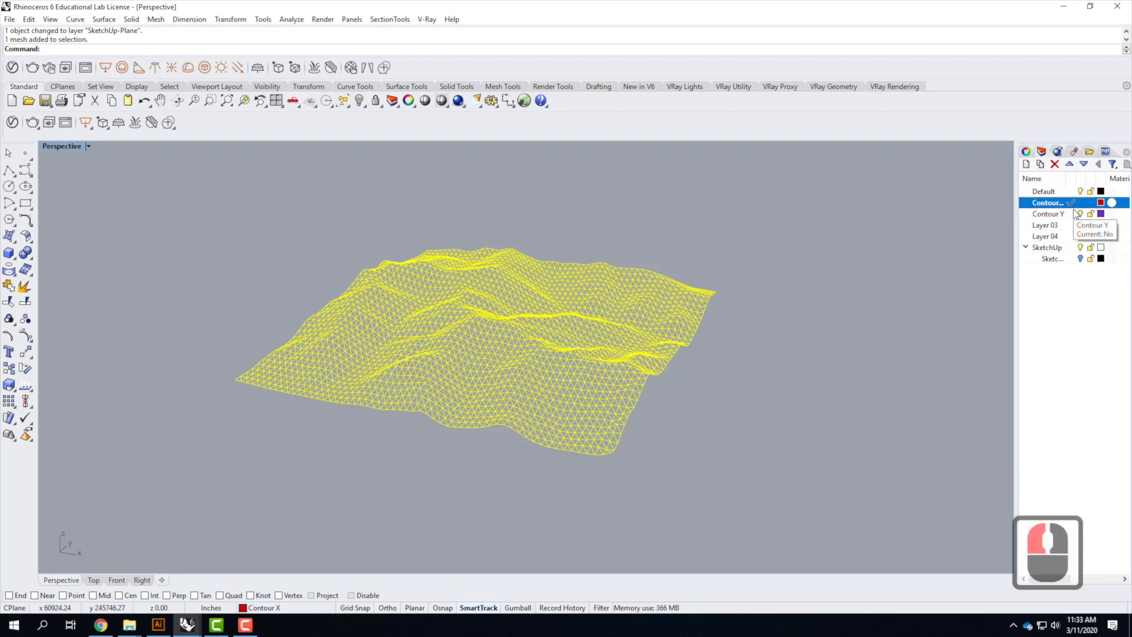
{"action": "right_click_drag", "start_coordinate": [760, 354], "coordinate": [728, 389]}
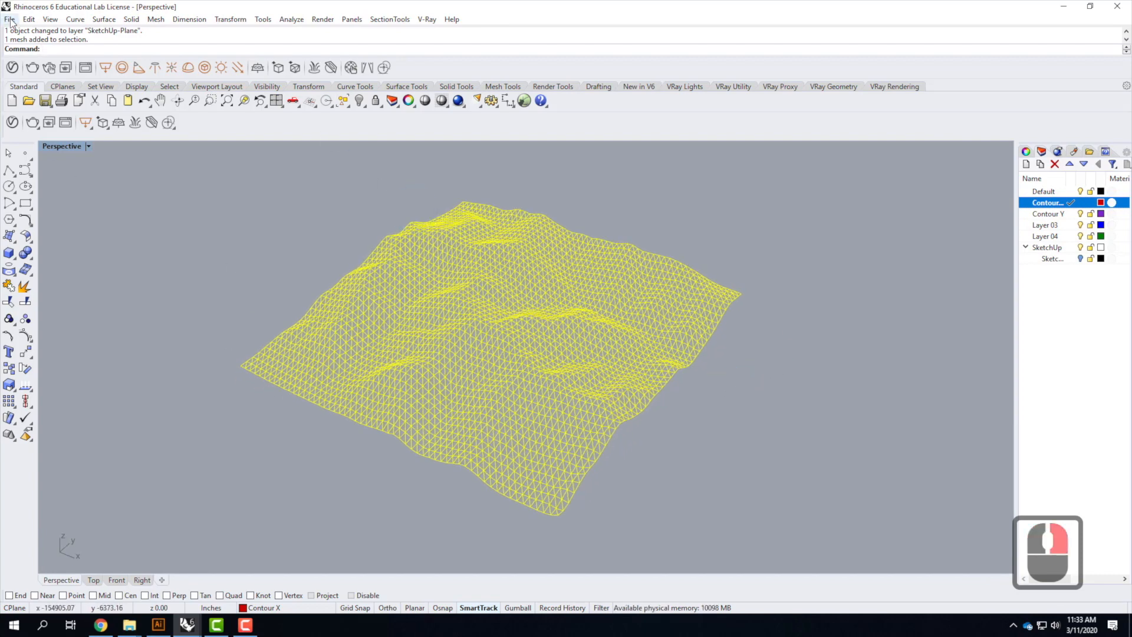
Run Contour on the terrain mesh from a corner vertex along one edge direction with Ortho on, spacing contours 100'
{"action": "left_click", "coordinate": [76, 19]}
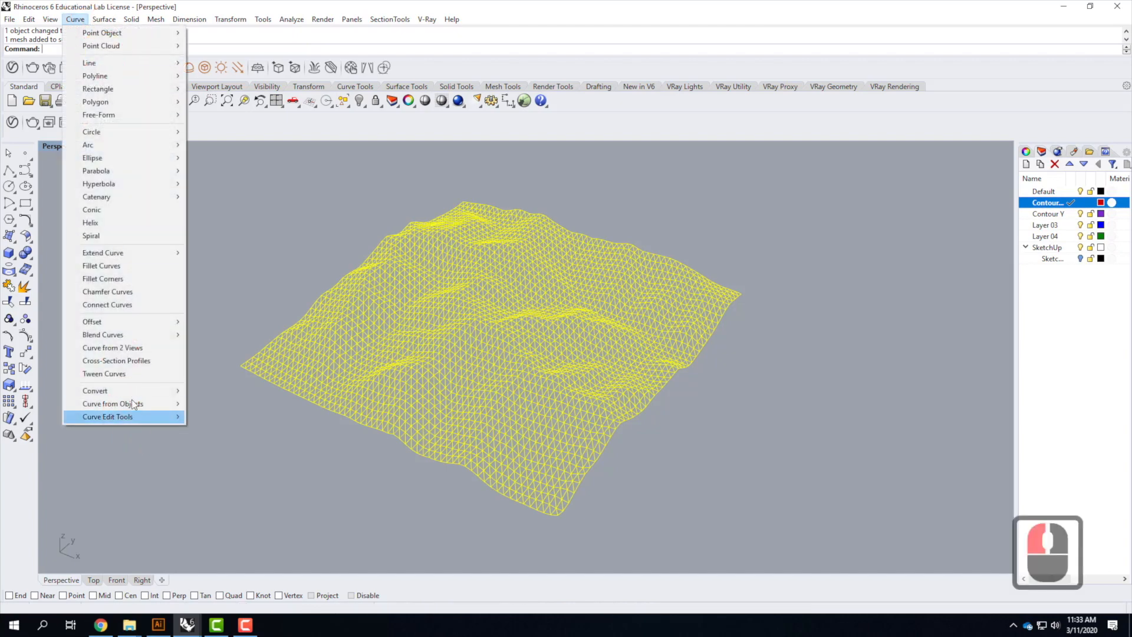
{"action": "mouse_move", "coordinate": [133, 402]}
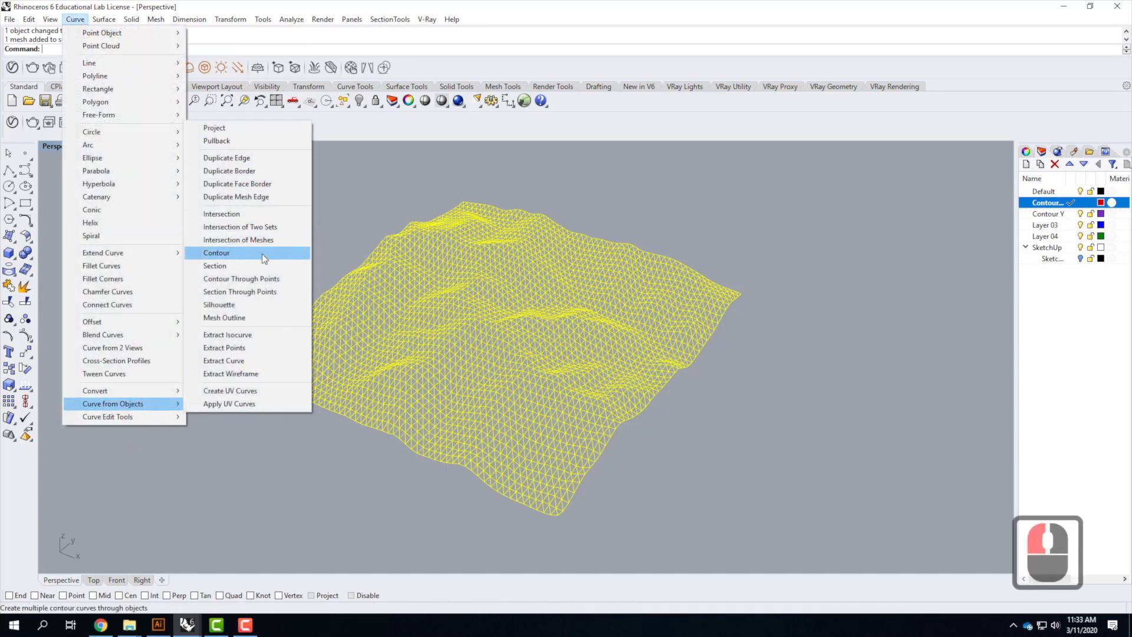
{"action": "left_click", "coordinate": [262, 253]}
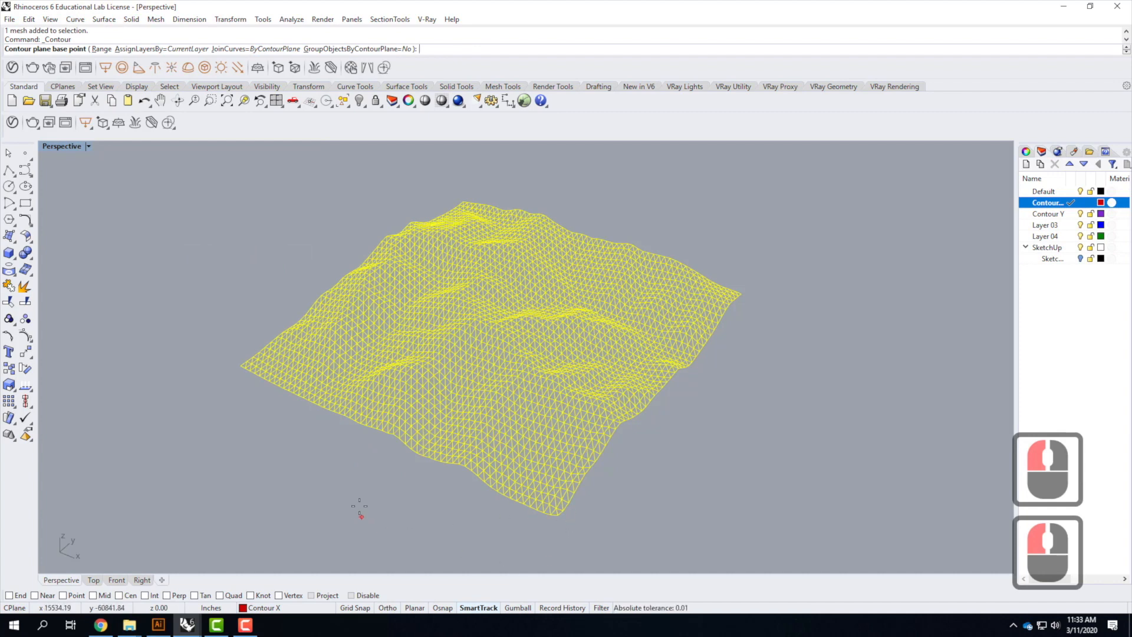
{"action": "left_click", "coordinate": [279, 596]}
{"action": "left_click", "coordinate": [559, 521]}
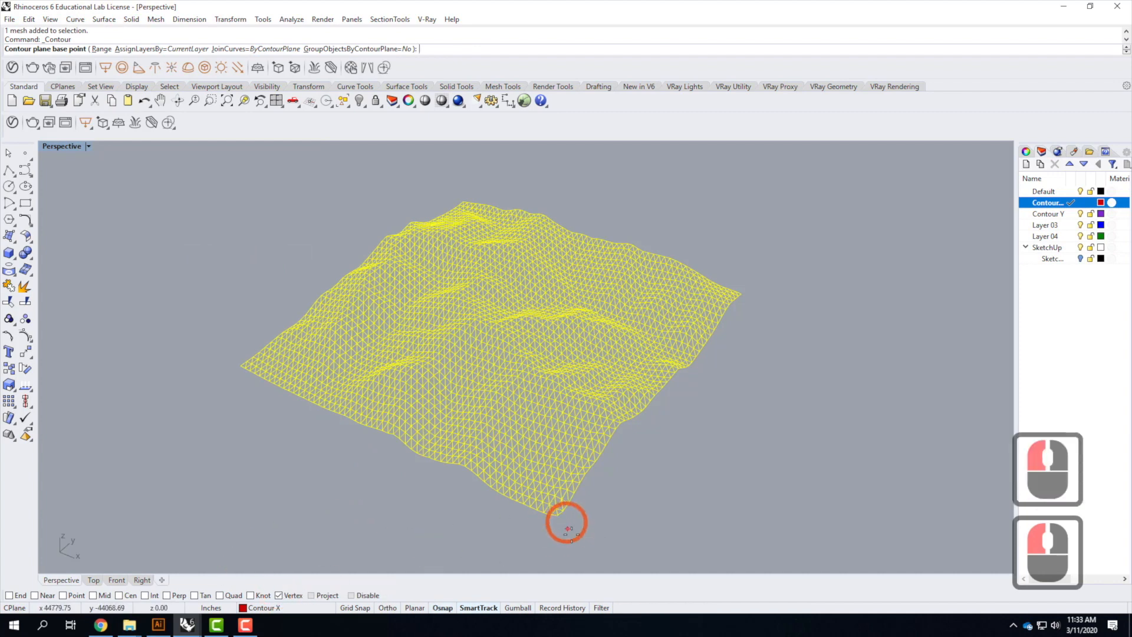
{"action": "left_click", "coordinate": [238, 365]}
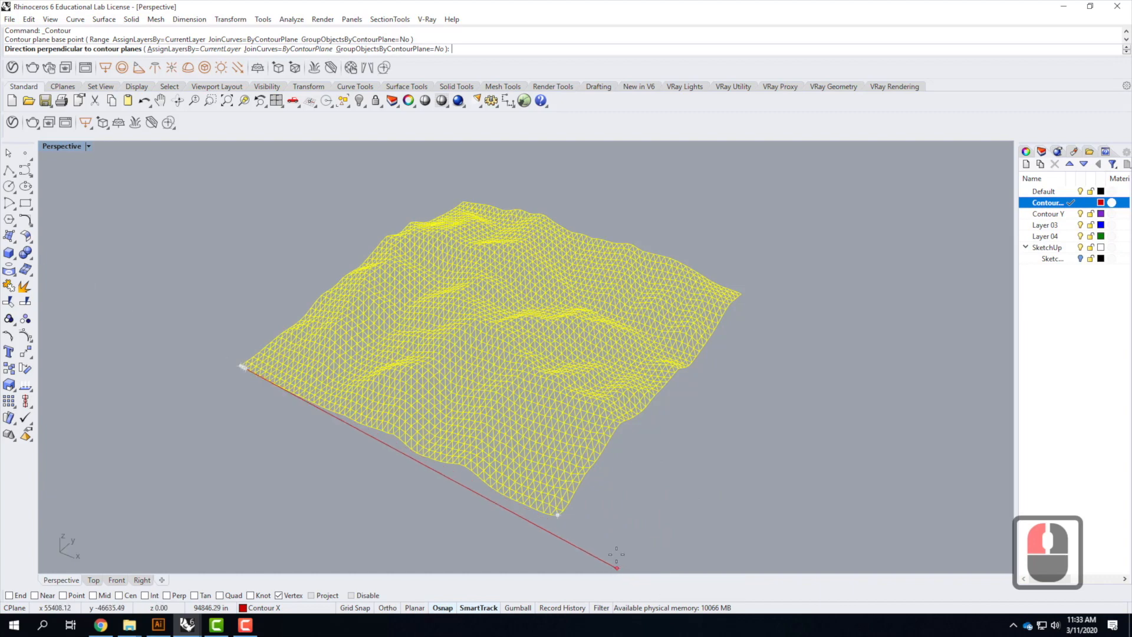
{"action": "scroll", "coordinate": [468, 424], "scroll_direction": "down", "scroll_amount": 5}
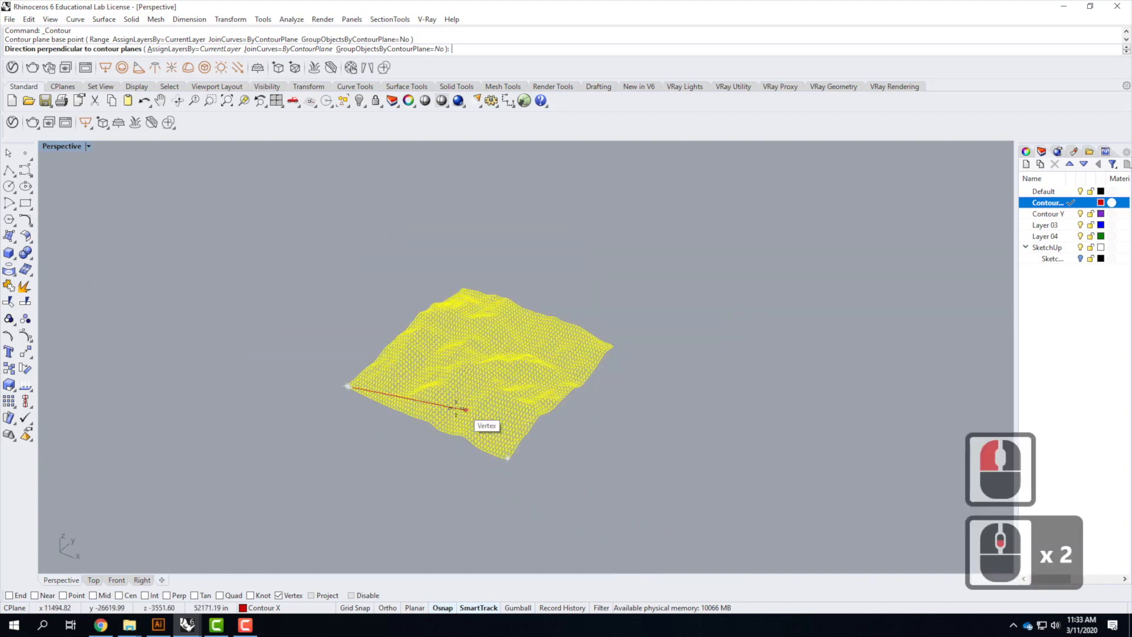
{"action": "left_click", "coordinate": [388, 609]}
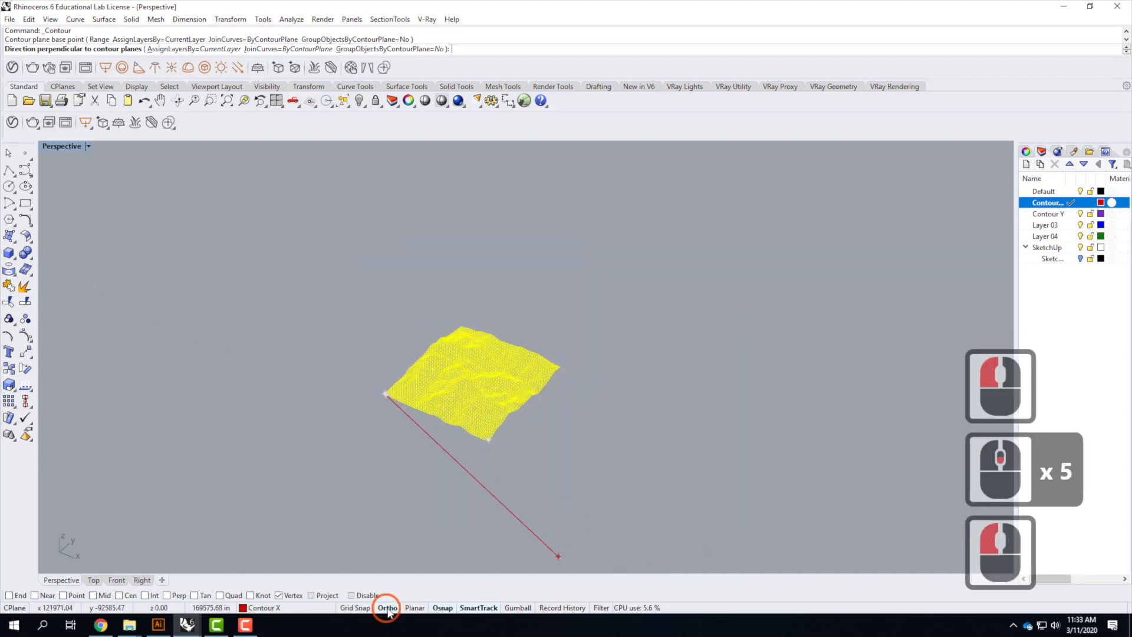
{"action": "left_click", "coordinate": [570, 524]}
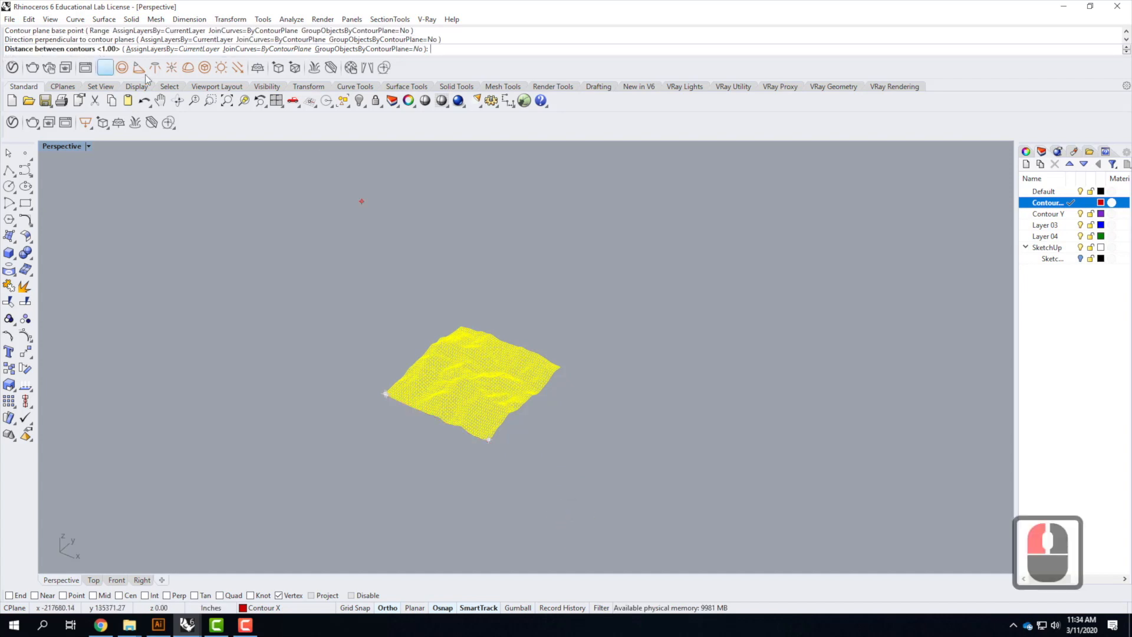
{"action": "type", "text": "100'"}
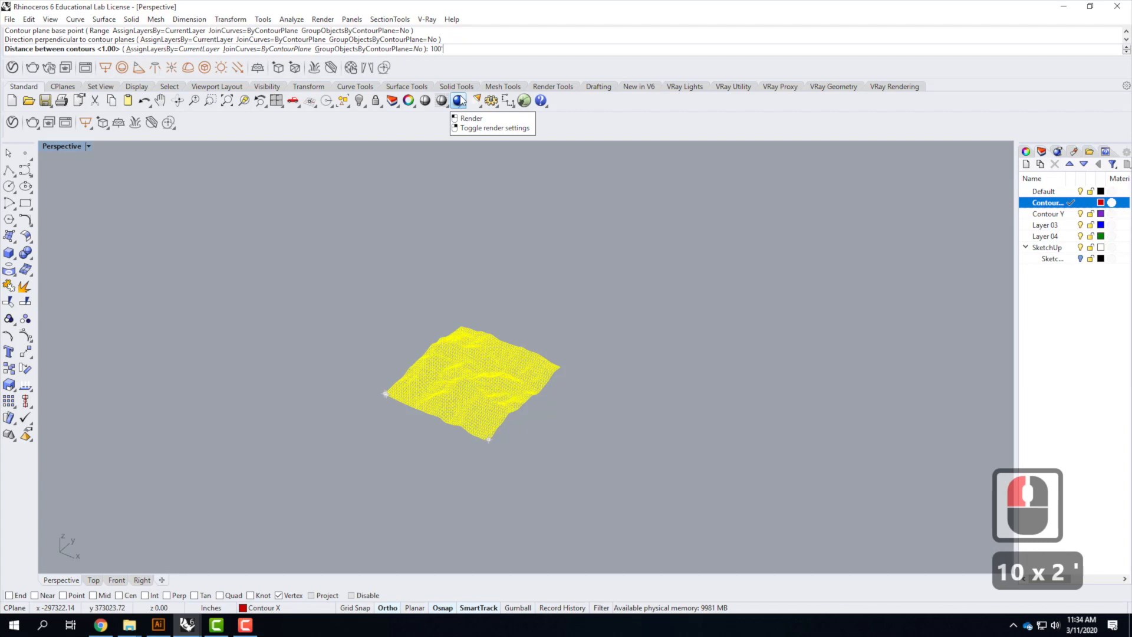
{"action": "key", "text": "Return"}
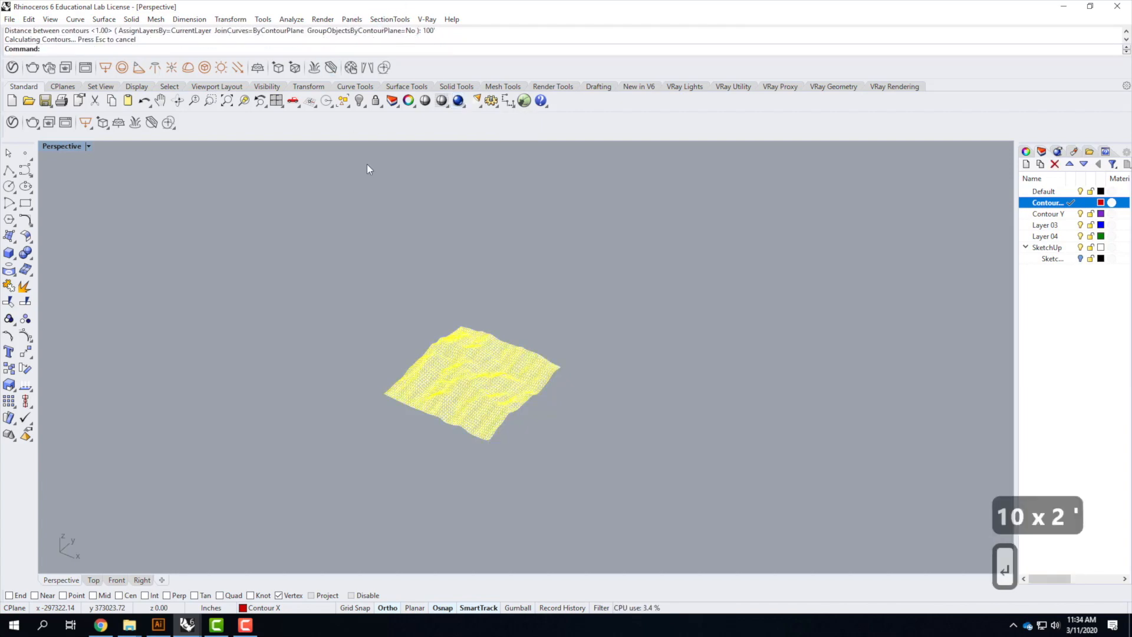
Make Contour Y the current layer and select the terrain mesh again
{"action": "scroll", "coordinate": [472, 377], "scroll_direction": "up", "scroll_amount": 9}
{"action": "scroll", "coordinate": [486, 383], "scroll_direction": "down", "scroll_amount": 2}
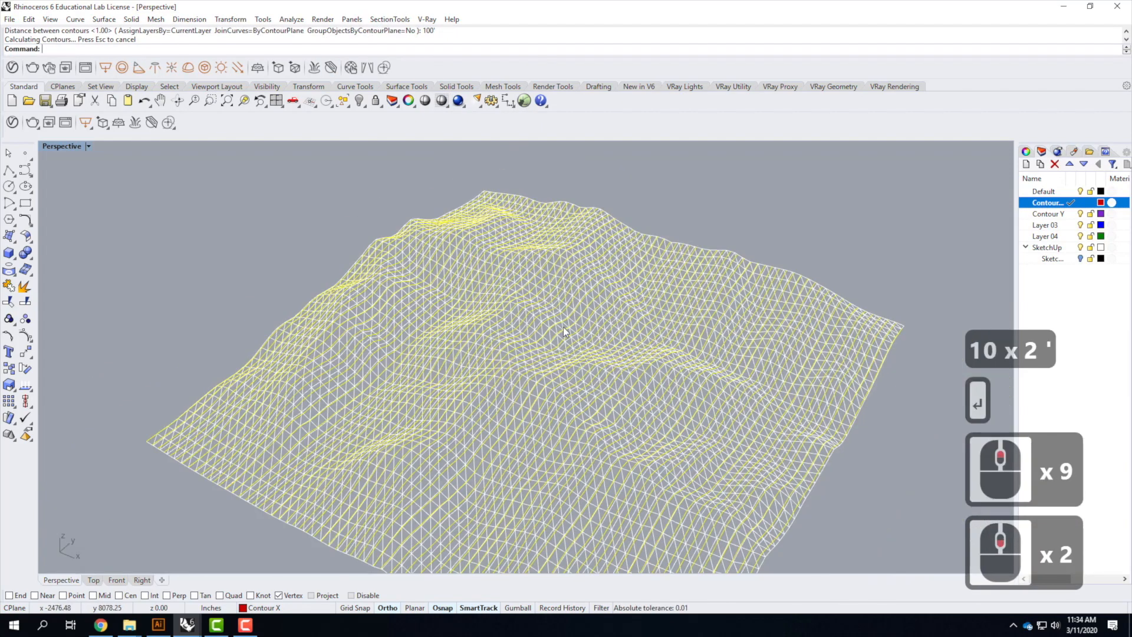
{"action": "right_click_drag", "start_coordinate": [571, 397], "coordinate": [505, 385]}
{"action": "scroll", "coordinate": [516, 307], "scroll_direction": "down", "scroll_amount": 3}
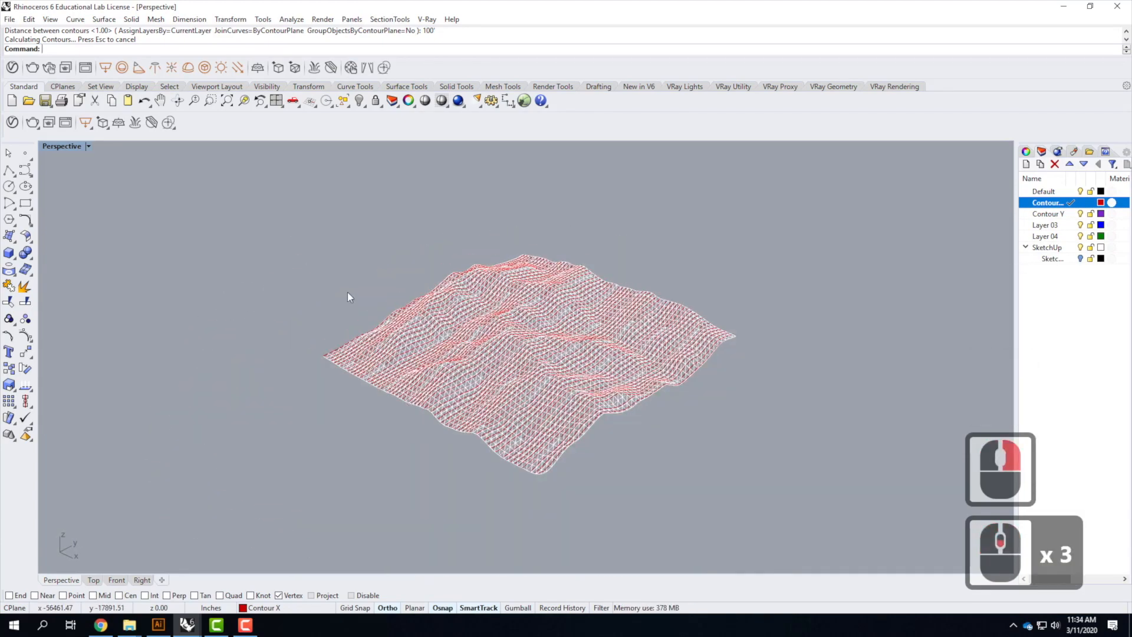
{"action": "scroll", "coordinate": [318, 335], "scroll_direction": "up", "scroll_amount": 1}
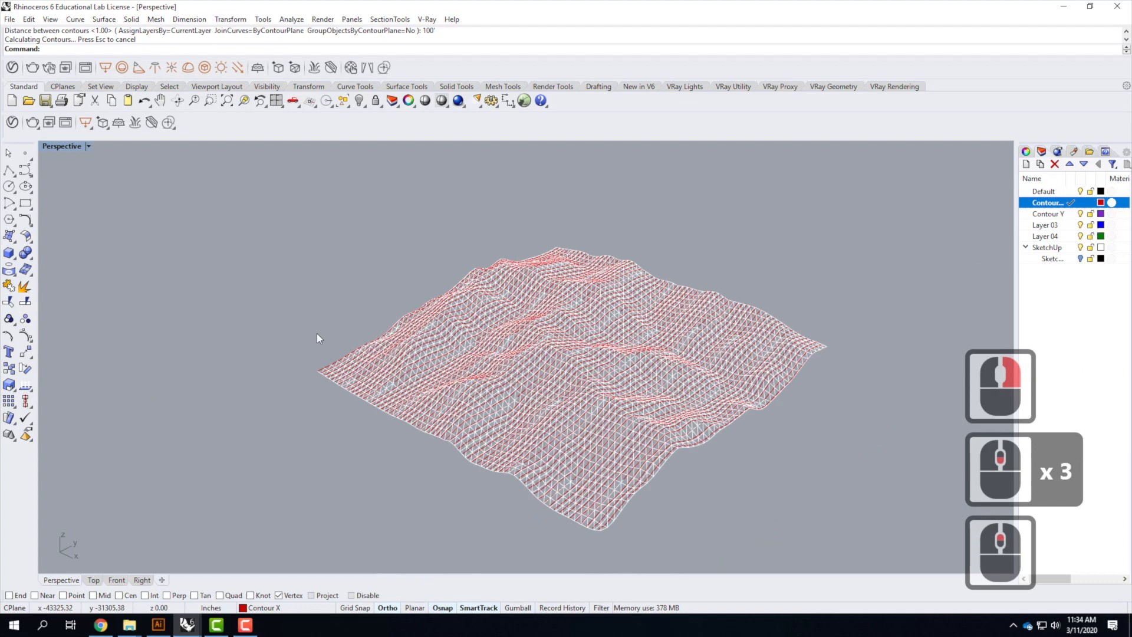
{"action": "left_click", "coordinate": [1072, 214]}
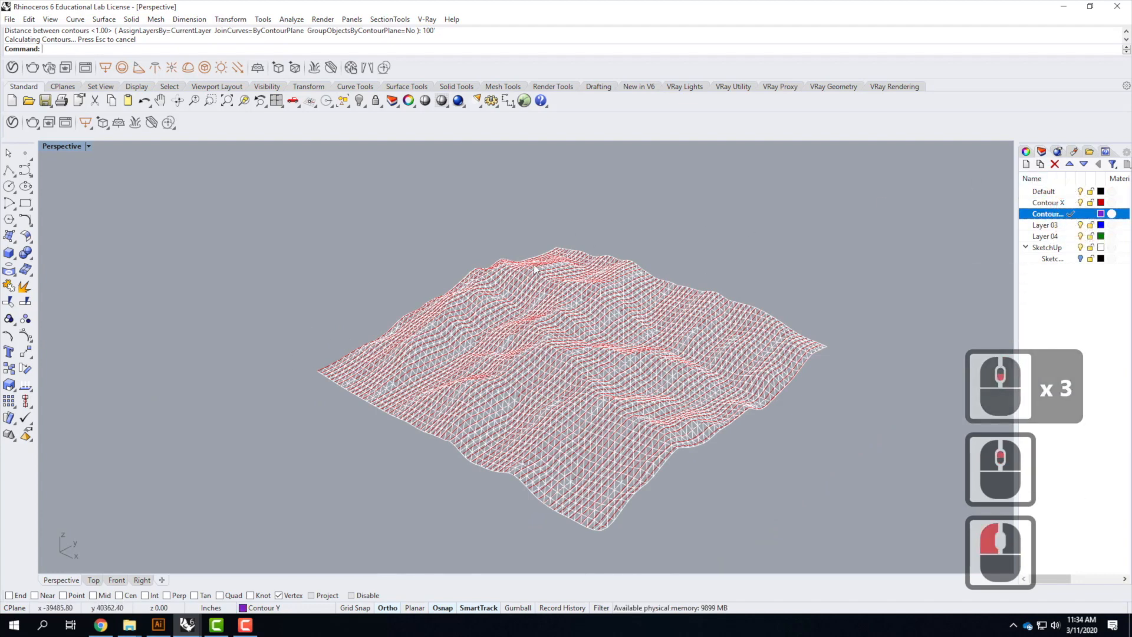
{"action": "scroll", "coordinate": [442, 321], "scroll_direction": "up", "scroll_amount": 5}
{"action": "scroll", "coordinate": [442, 323], "scroll_direction": "up", "scroll_amount": 1}
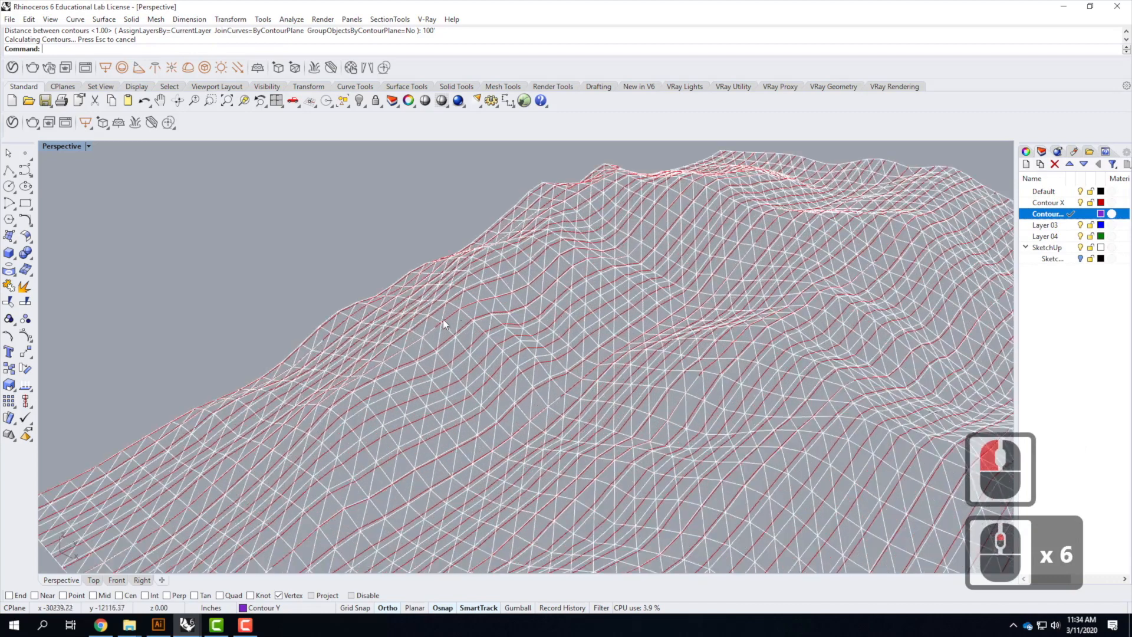
{"action": "left_click", "coordinate": [460, 317]}
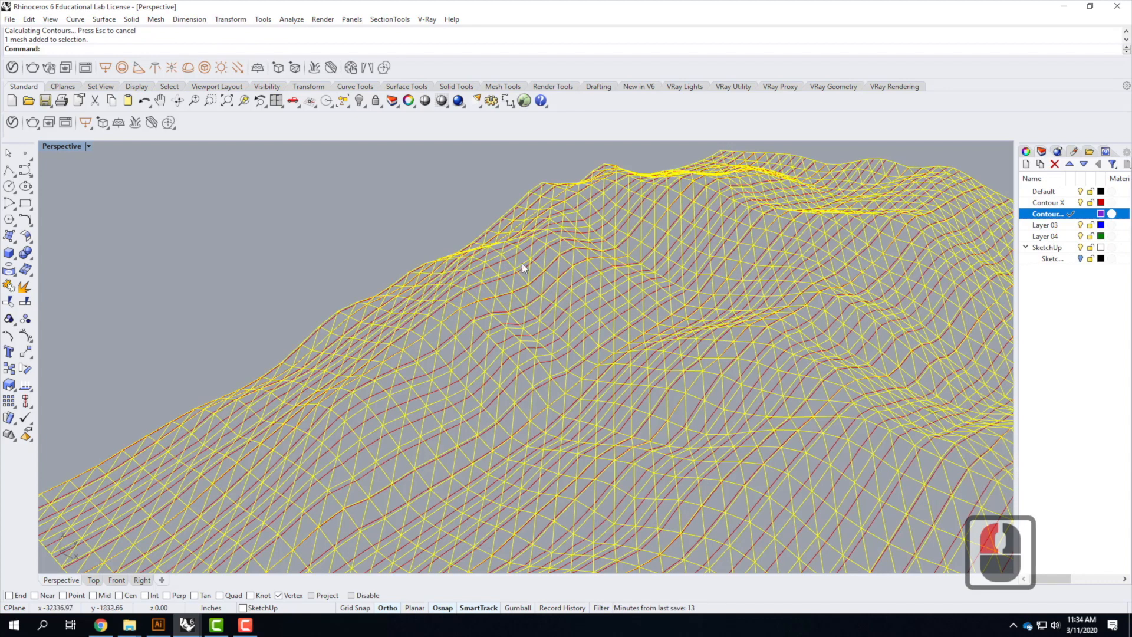
Run Contour on the mesh from a corner vertex along the perpendicular edge direction, spacing contours 100'
{"action": "scroll", "coordinate": [522, 269], "scroll_direction": "down", "scroll_amount": 4}
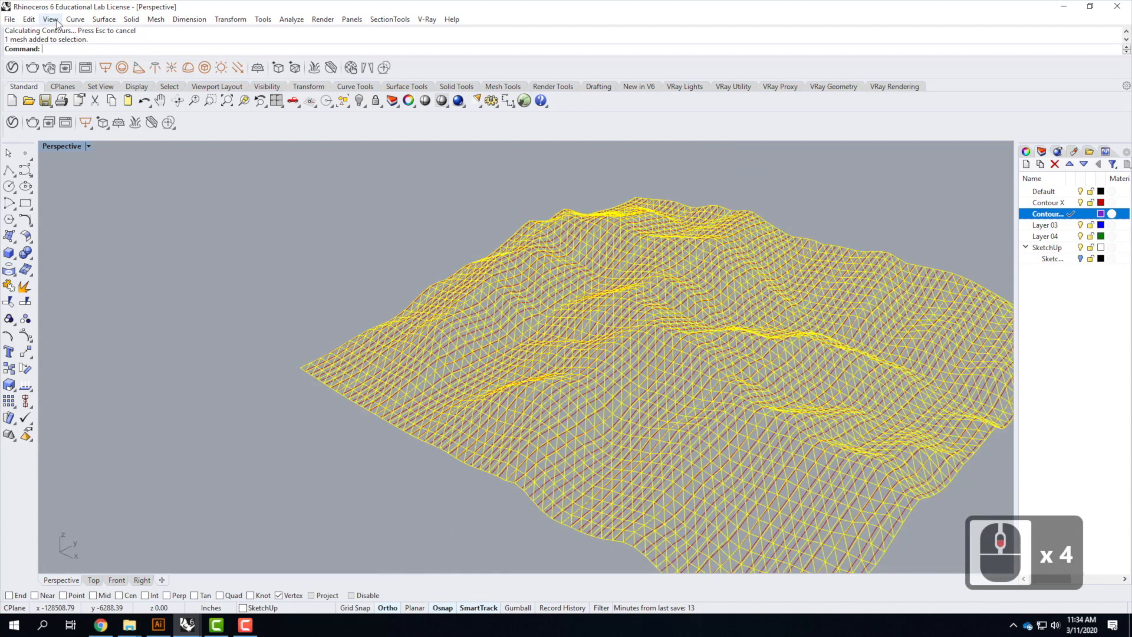
{"action": "left_click", "coordinate": [75, 19]}
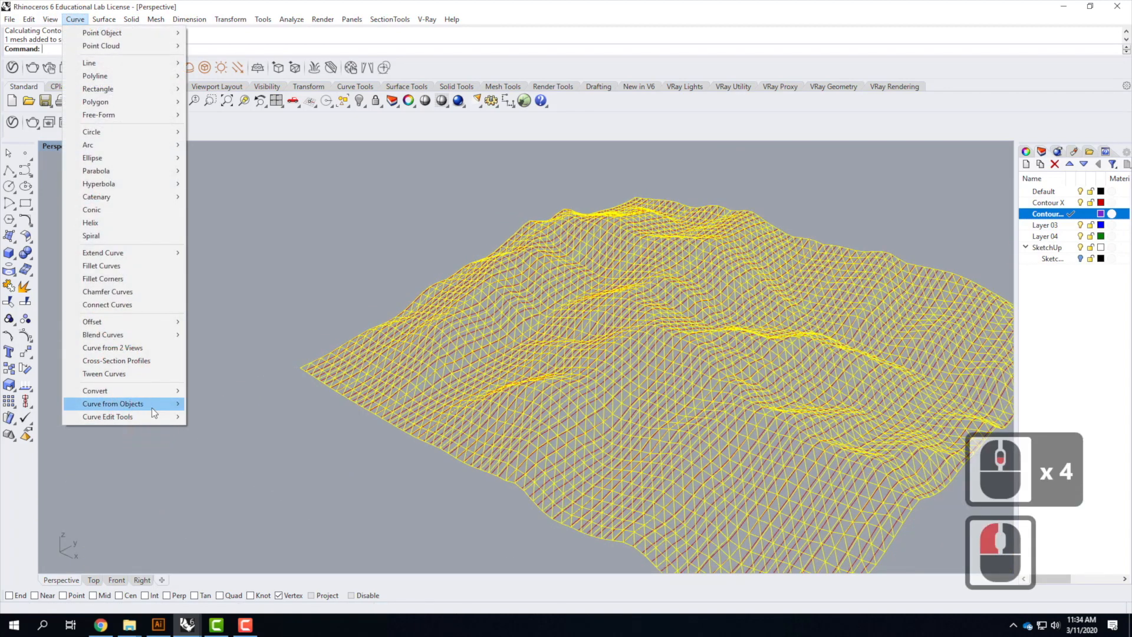
{"action": "mouse_move", "coordinate": [151, 408]}
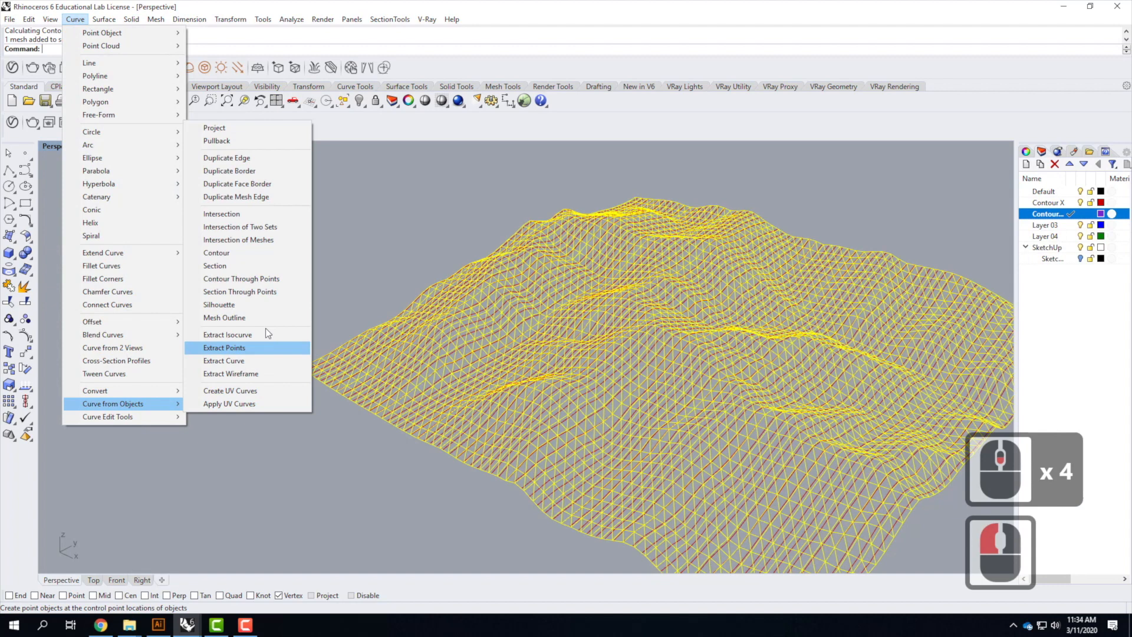
{"action": "left_click", "coordinate": [259, 254]}
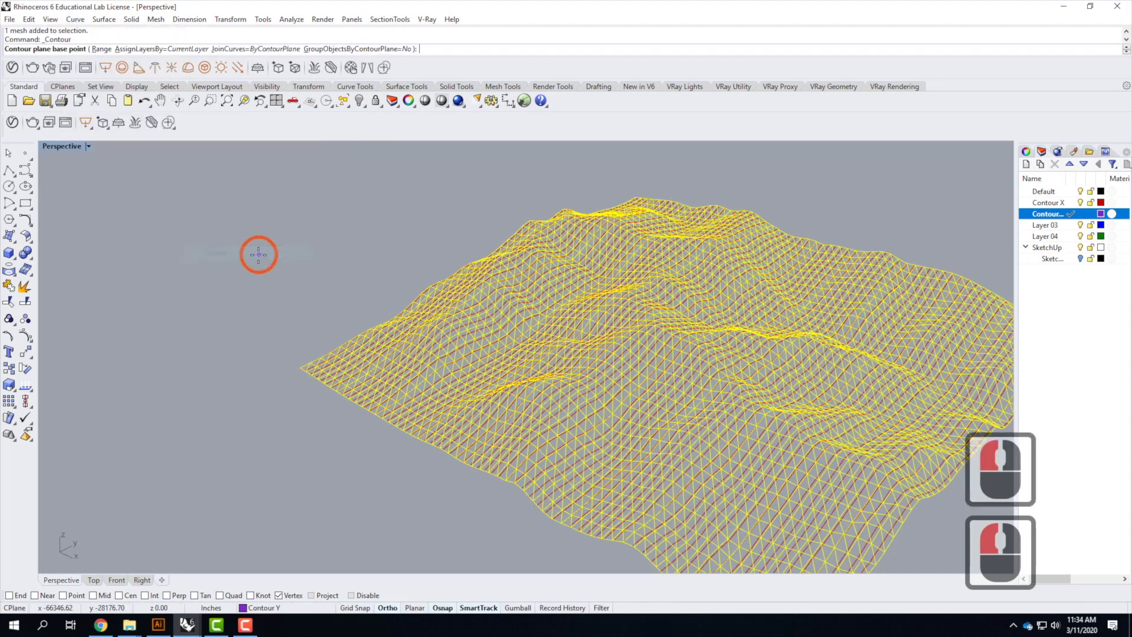
{"action": "left_click", "coordinate": [296, 364]}
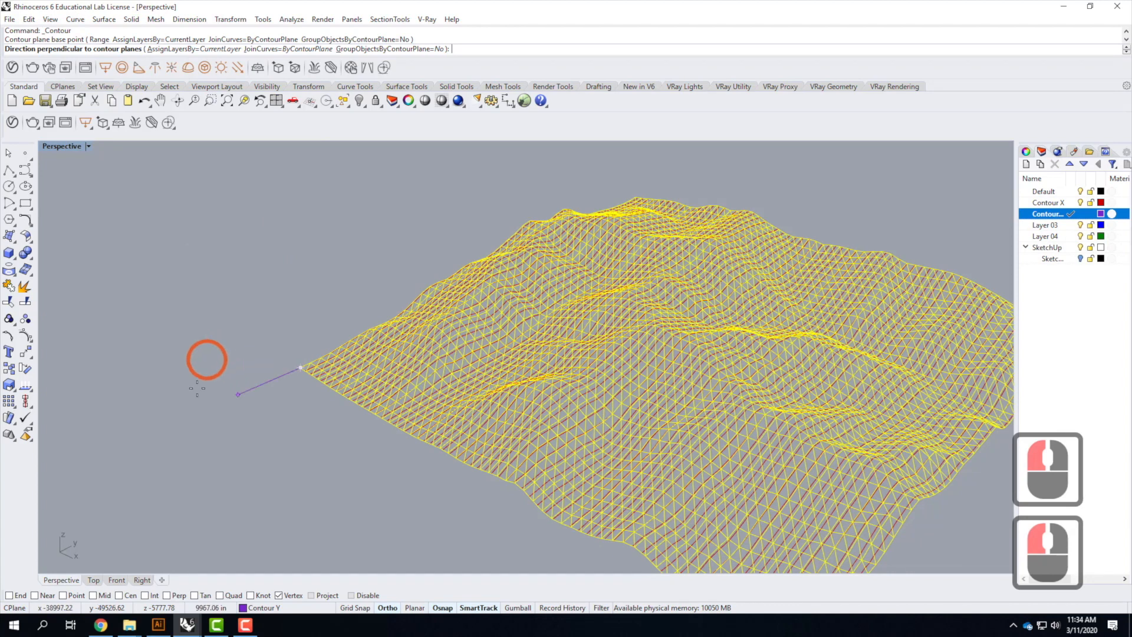
{"action": "scroll", "coordinate": [202, 359], "scroll_direction": "down", "scroll_amount": 5}
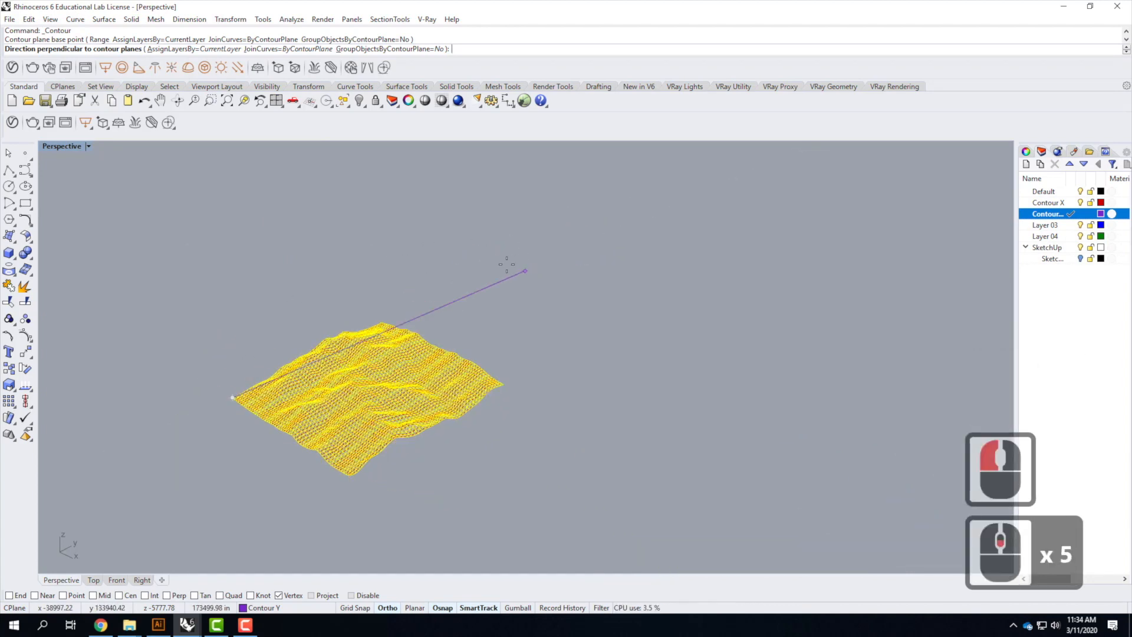
{"action": "left_click", "coordinate": [482, 238]}
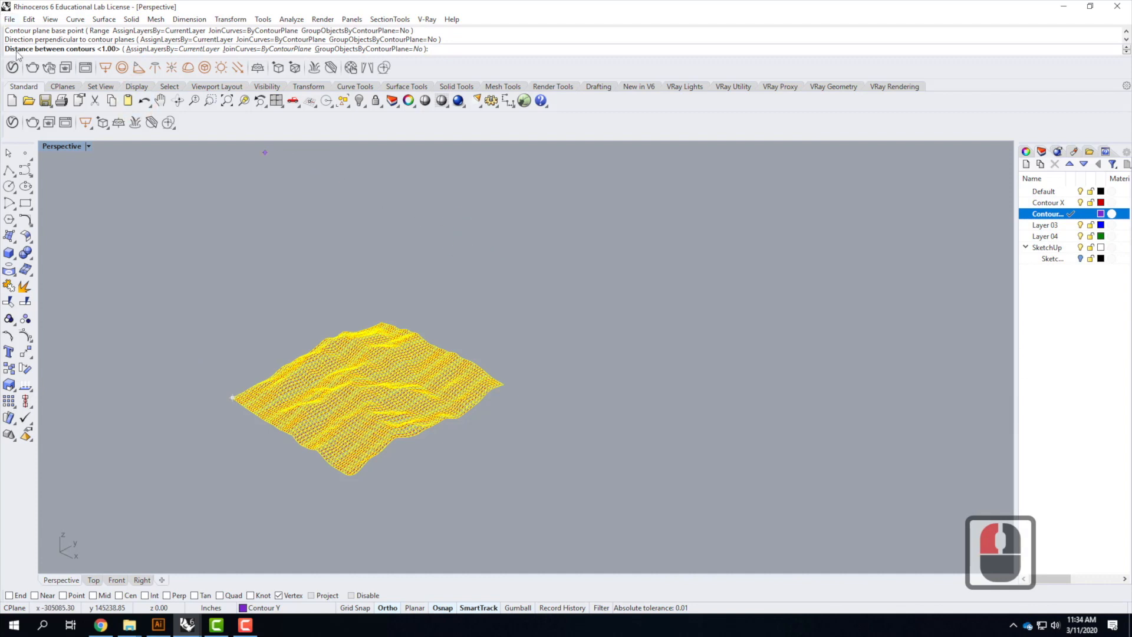
{"action": "type", "text": "100"}
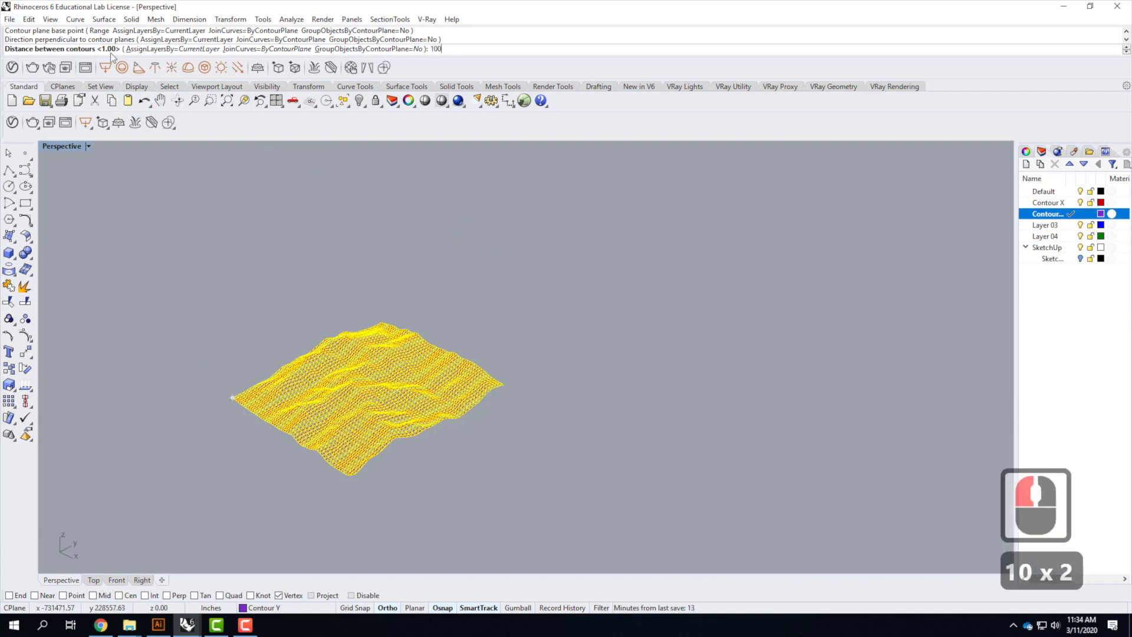
{"action": "key", "text": "Return"}
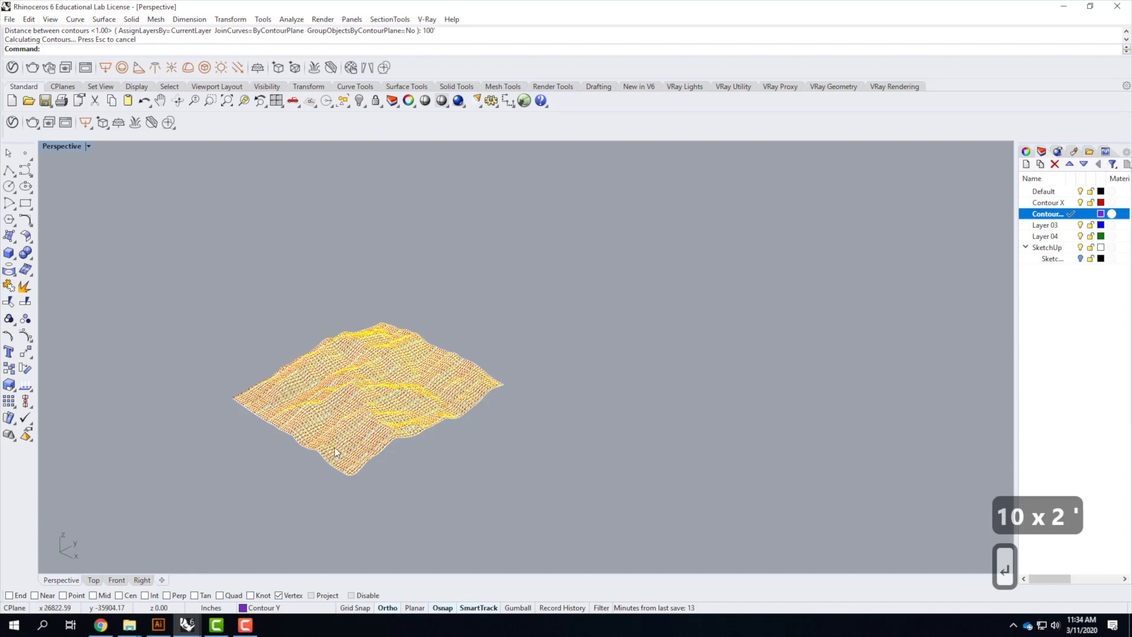
Turn off the SketchUp layer to hide the terrain mesh and leave only the contour curves
{"action": "scroll", "coordinate": [335, 448], "scroll_direction": "up", "scroll_amount": 5}
{"action": "left_click", "coordinate": [592, 461]}
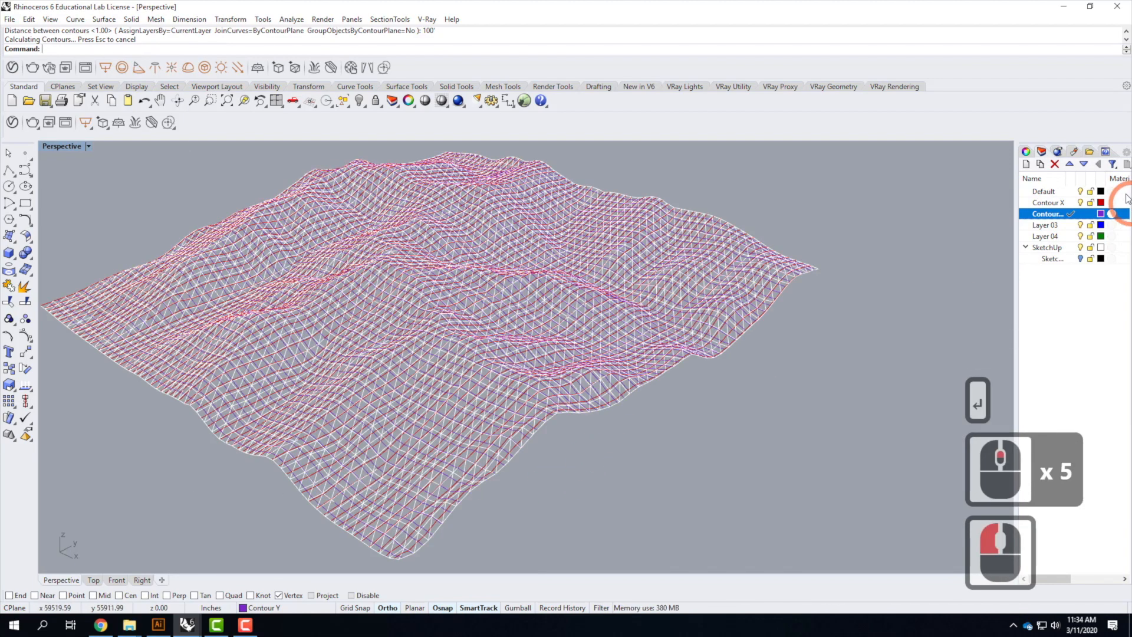
{"action": "left_click", "coordinate": [1081, 247]}
{"action": "scroll", "coordinate": [766, 351], "scroll_direction": "down", "scroll_amount": 3}
{"action": "mouse_move", "coordinate": [695, 295]}
{"action": "right_mouse_down"}
{"action": "mouse_move", "coordinate": [661, 369]}
{"action": "mouse_move", "coordinate": [601, 355]}
{"action": "mouse_move", "coordinate": [591, 270]}
{"action": "mouse_move", "coordinate": [794, 262]}
{"action": "mouse_move", "coordinate": [614, 324]}
{"action": "mouse_move", "coordinate": [497, 303]}
{"action": "mouse_move", "coordinate": [627, 324]}
{"action": "mouse_move", "coordinate": [602, 319]}
{"action": "right_mouse_up"}
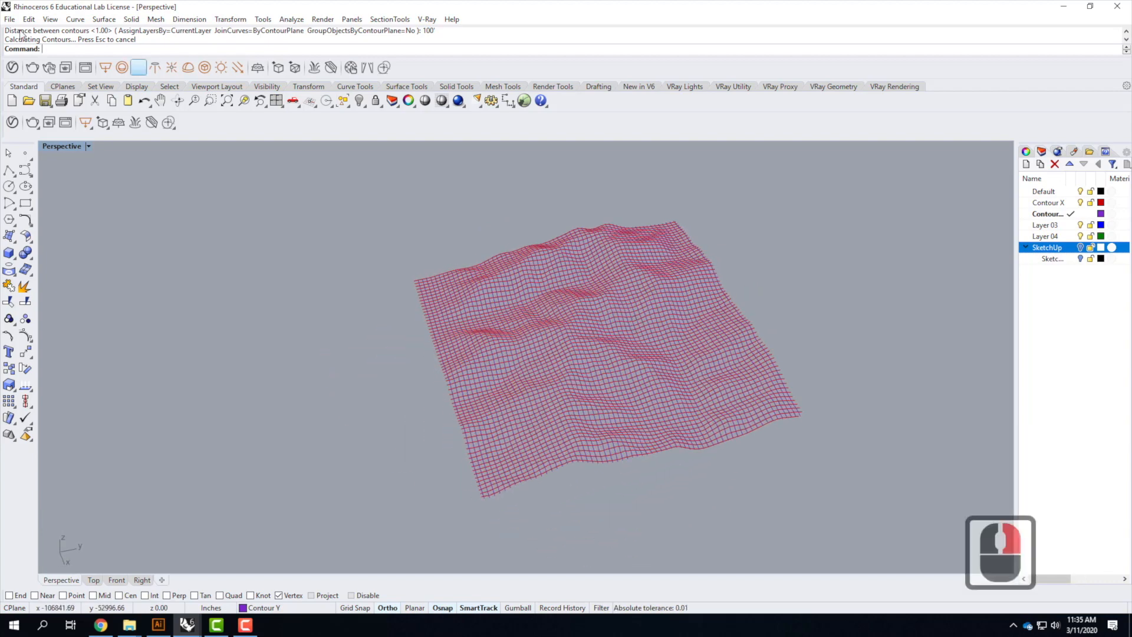
In Top view, trim the contour ends that overhang the four outermost boundary curves of the contour grid
{"action": "double_click", "coordinate": [63, 147]}
{"action": "double_click", "coordinate": [54, 147]}
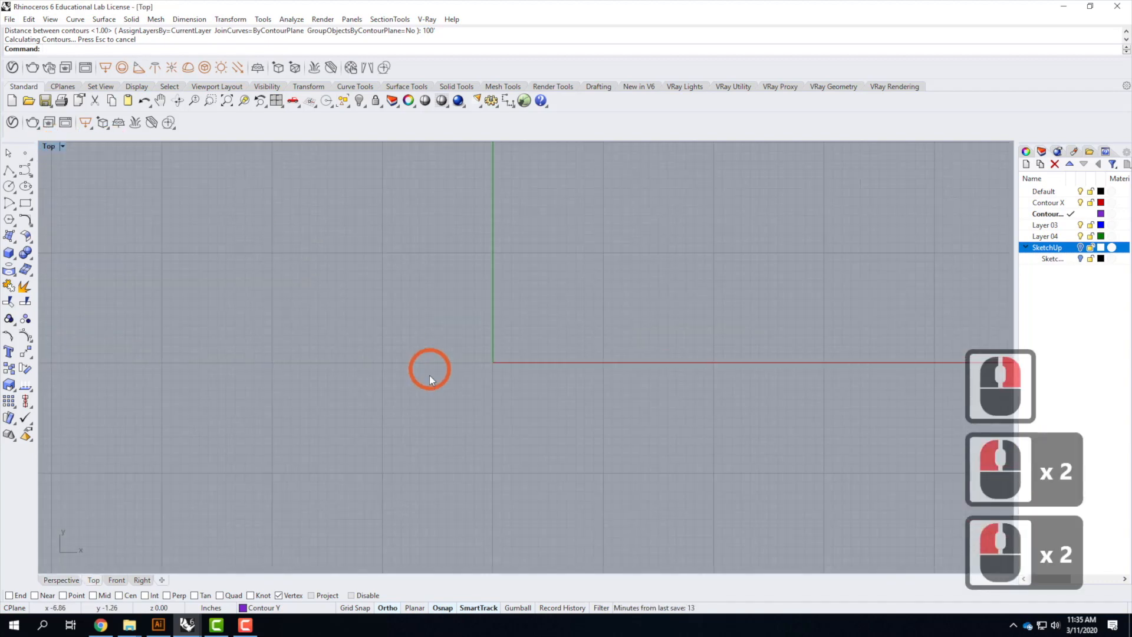
{"action": "scroll", "coordinate": [430, 377], "scroll_direction": "down", "scroll_amount": 20}
{"action": "scroll", "coordinate": [451, 360], "scroll_direction": "up", "scroll_amount": 20}
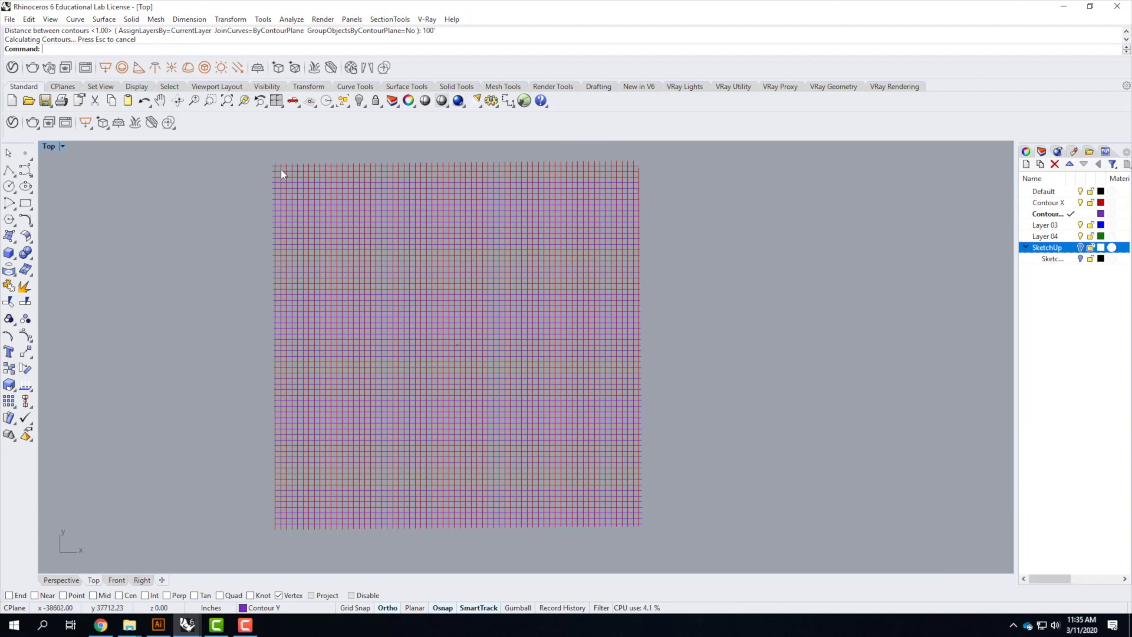
{"action": "scroll", "coordinate": [295, 171], "scroll_direction": "up", "scroll_amount": 2}
{"action": "left_click", "coordinate": [303, 174]}
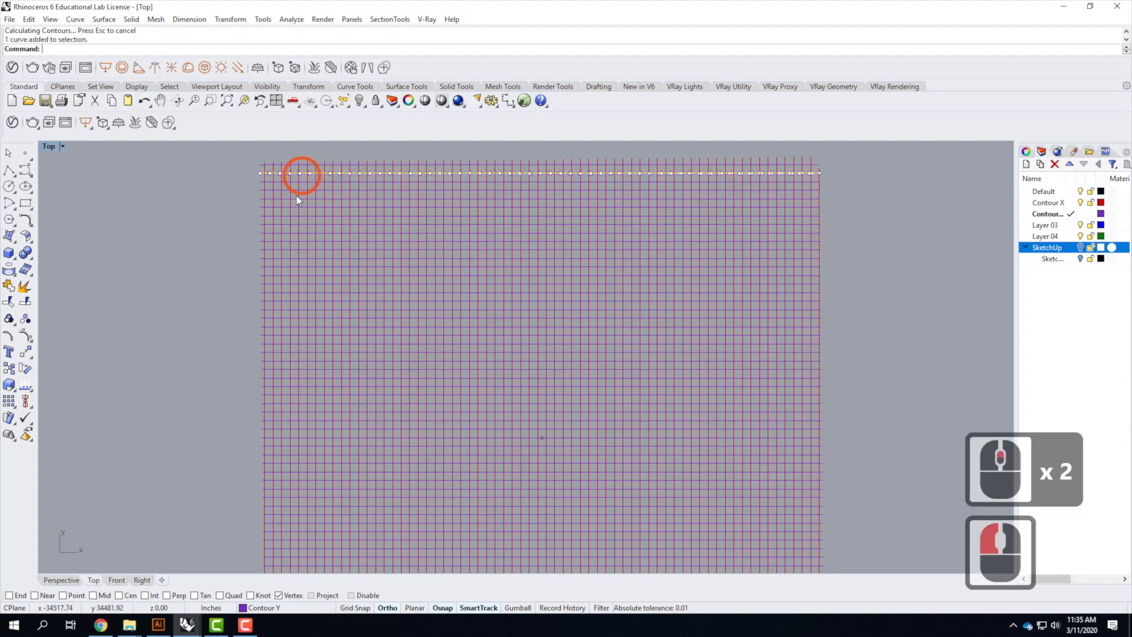
{"action": "left_click", "coordinate": [274, 189], "text": "shift"}
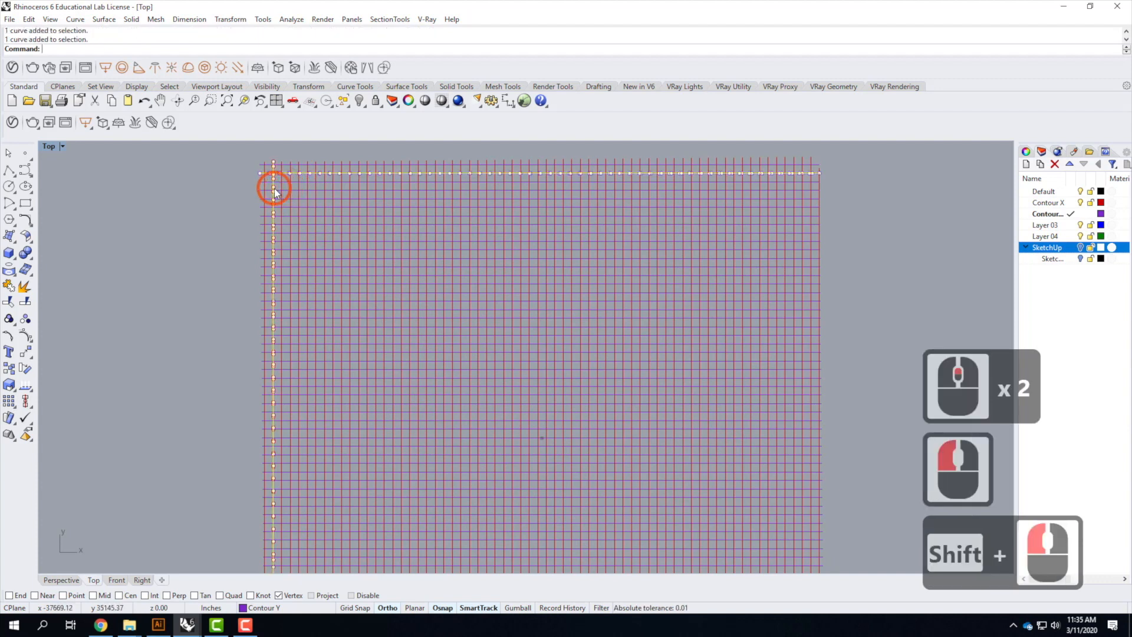
{"action": "left_click", "coordinate": [808, 178], "text": "shift"}
{"action": "scroll", "coordinate": [808, 177], "scroll_direction": "down", "scroll_amount": 4}
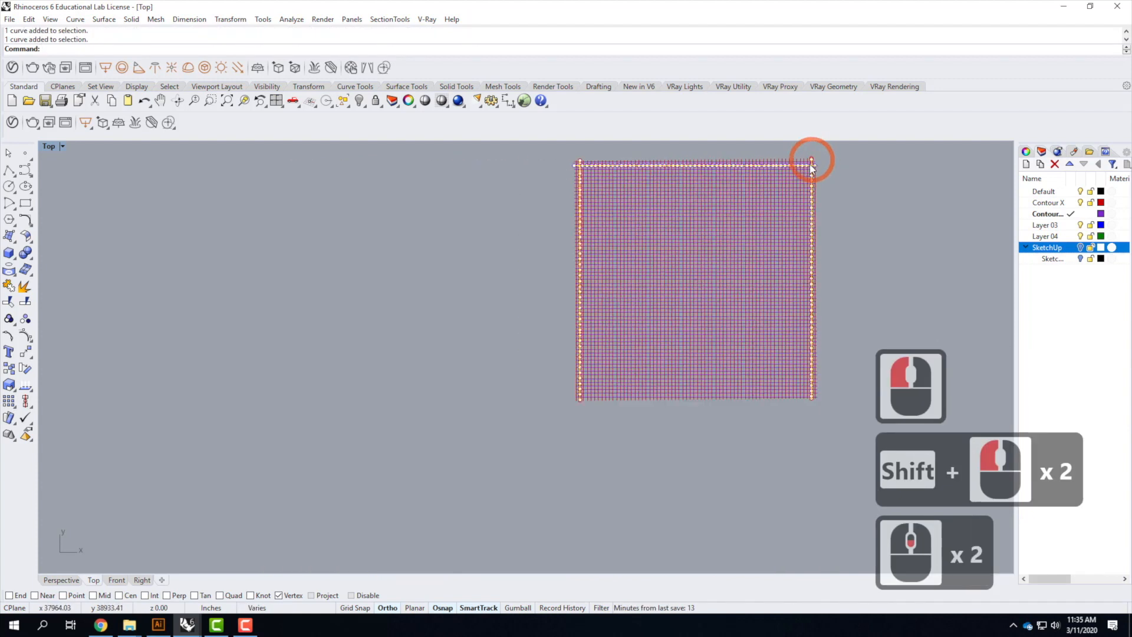
{"action": "scroll", "coordinate": [732, 374], "scroll_direction": "up", "scroll_amount": 3}
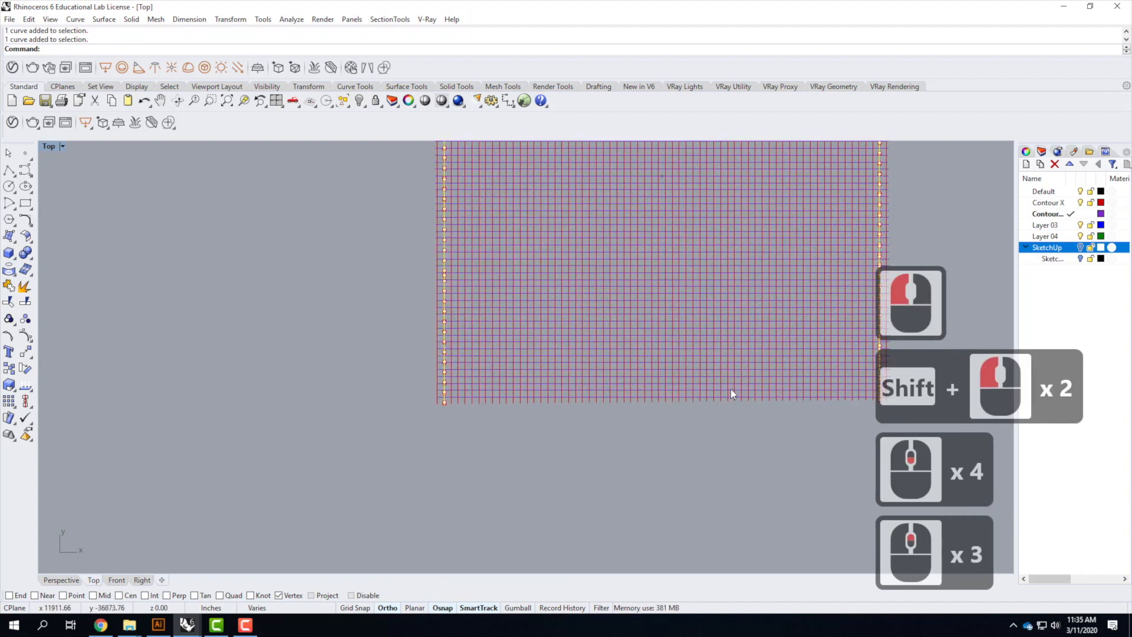
{"action": "left_click", "coordinate": [643, 401], "text": "shift"}
{"action": "scroll", "coordinate": [675, 404], "scroll_direction": "down", "scroll_amount": 3}
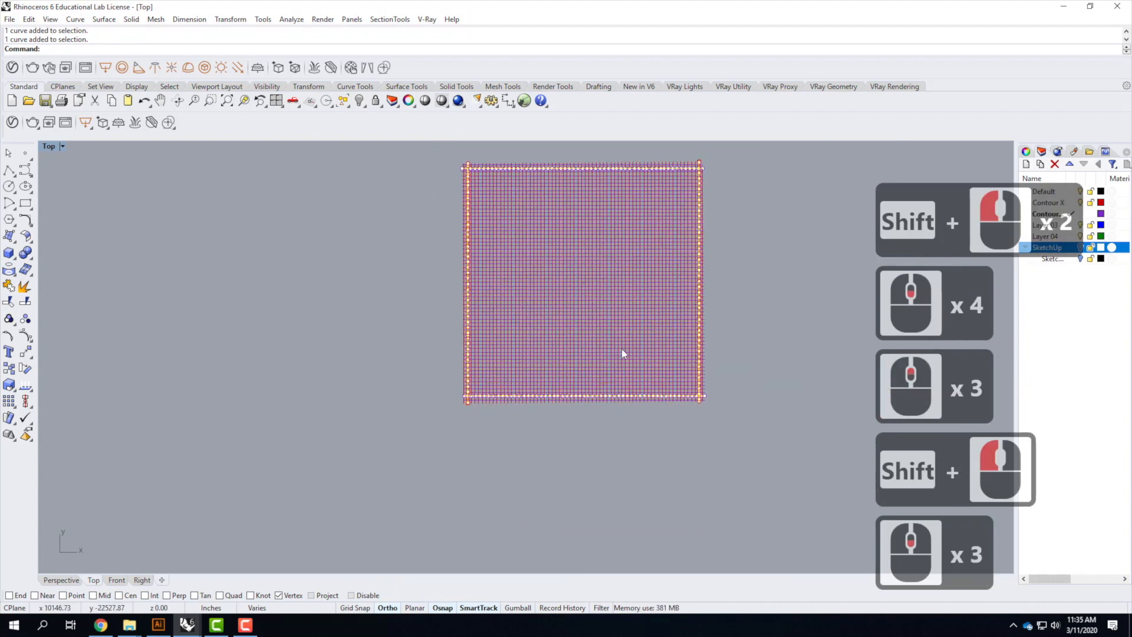
{"action": "type", "text": "trim"}
{"action": "key", "text": "Return"}
{"action": "left_click_drag", "start_coordinate": [664, 437], "coordinate": [436, 400]}
{"action": "left_click_drag", "start_coordinate": [746, 425], "coordinate": [445, 439]}
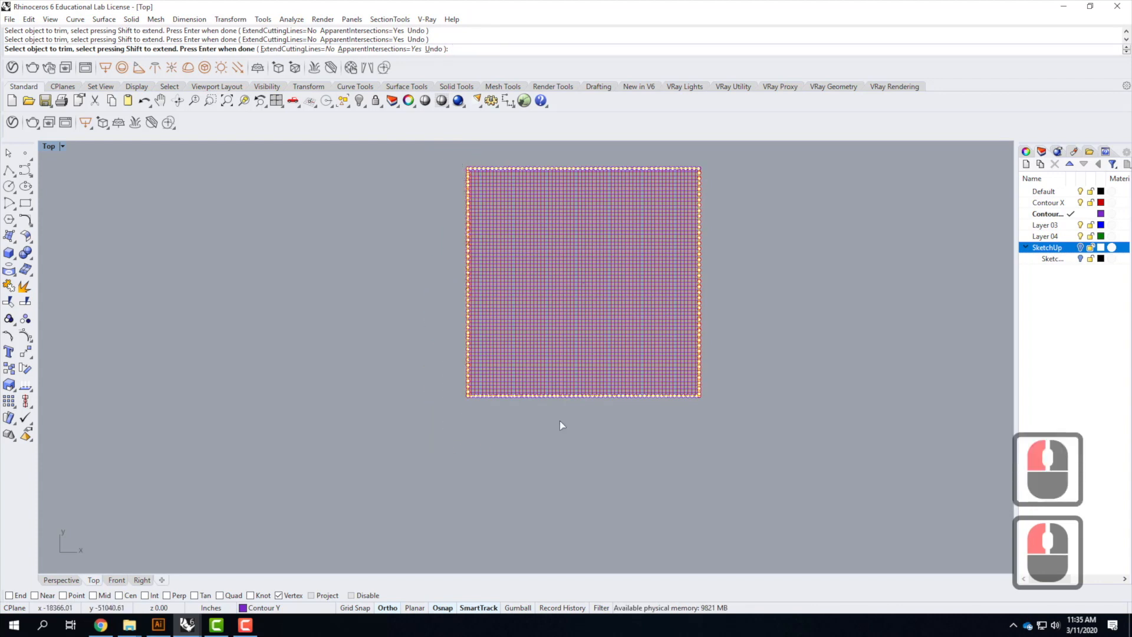
{"action": "key", "text": "Return"}
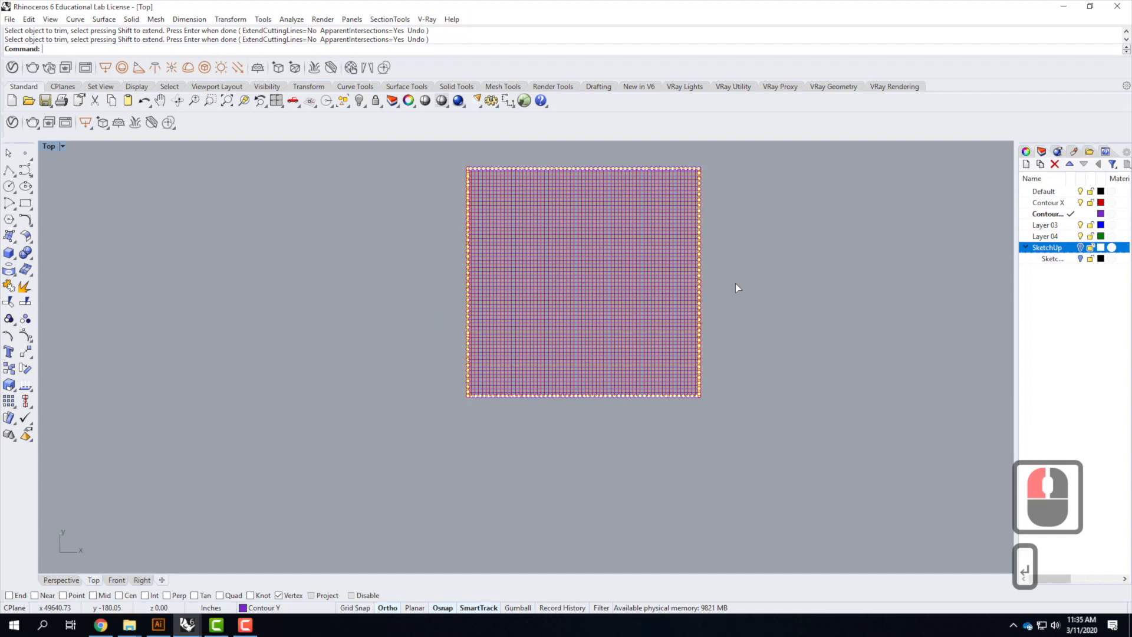
Make Layer 03 the current layer and rename it Terrain
{"action": "left_click", "coordinate": [757, 239]}
{"action": "scroll", "coordinate": [711, 188], "scroll_direction": "up", "scroll_amount": 2}
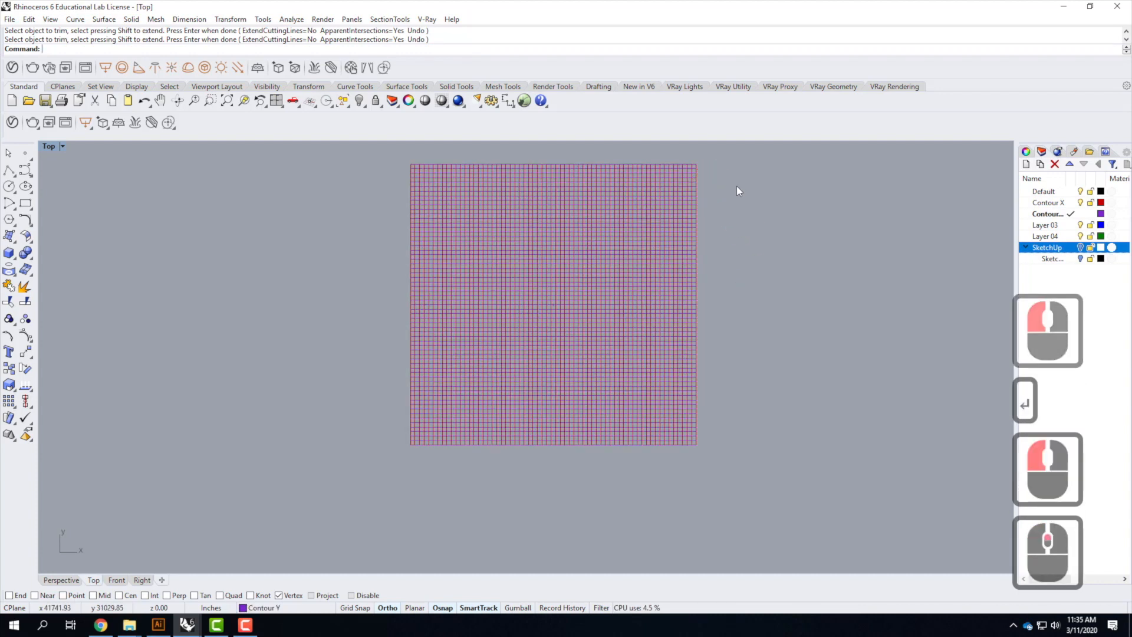
{"action": "left_click_drag", "start_coordinate": [395, 157], "coordinate": [738, 461]}
{"action": "type", "text": "z"}
{"action": "key", "text": "Return"}
{"action": "type", "text": "s"}
{"action": "key", "text": "Return"}
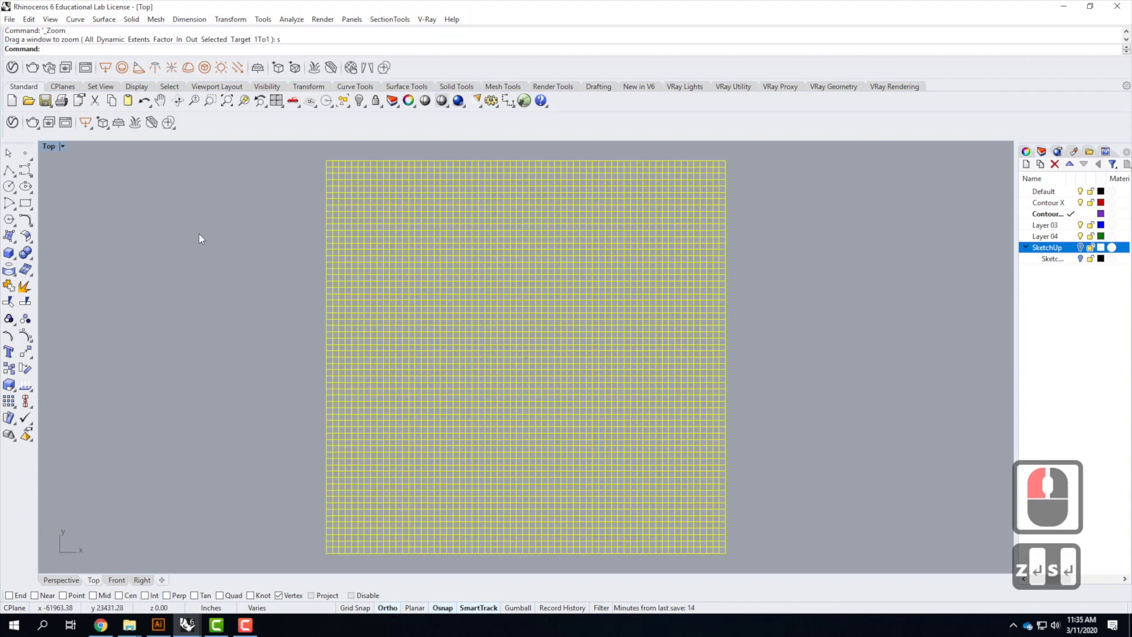
{"action": "left_click", "coordinate": [298, 177]}
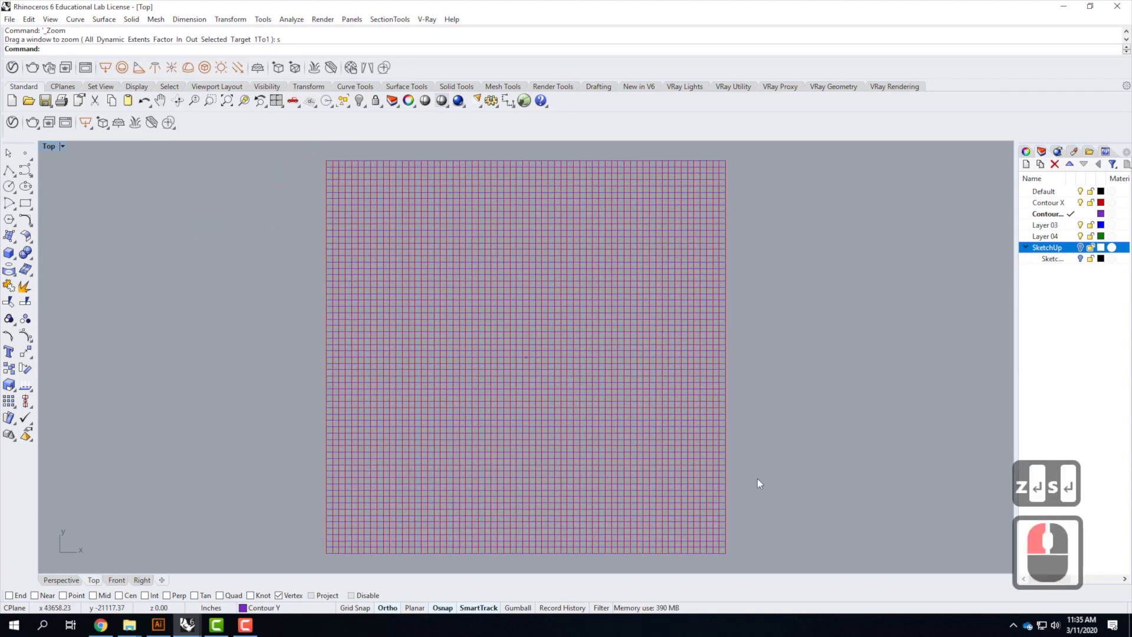
{"action": "left_click", "coordinate": [1045, 226]}
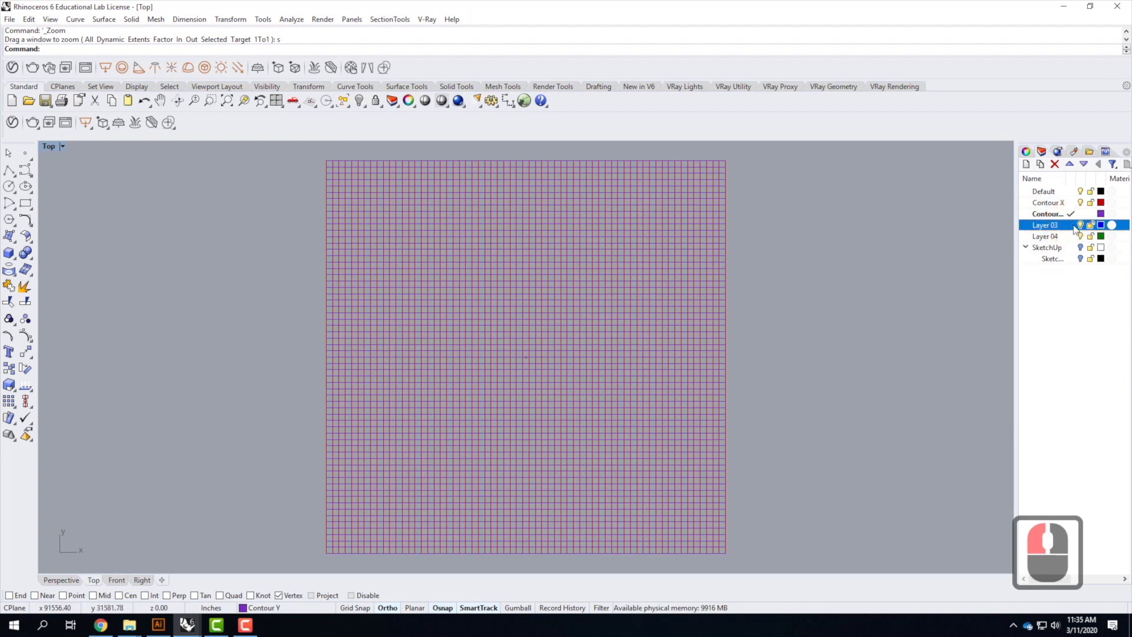
{"action": "left_click", "coordinate": [1073, 227]}
{"action": "left_click", "coordinate": [1046, 226]}
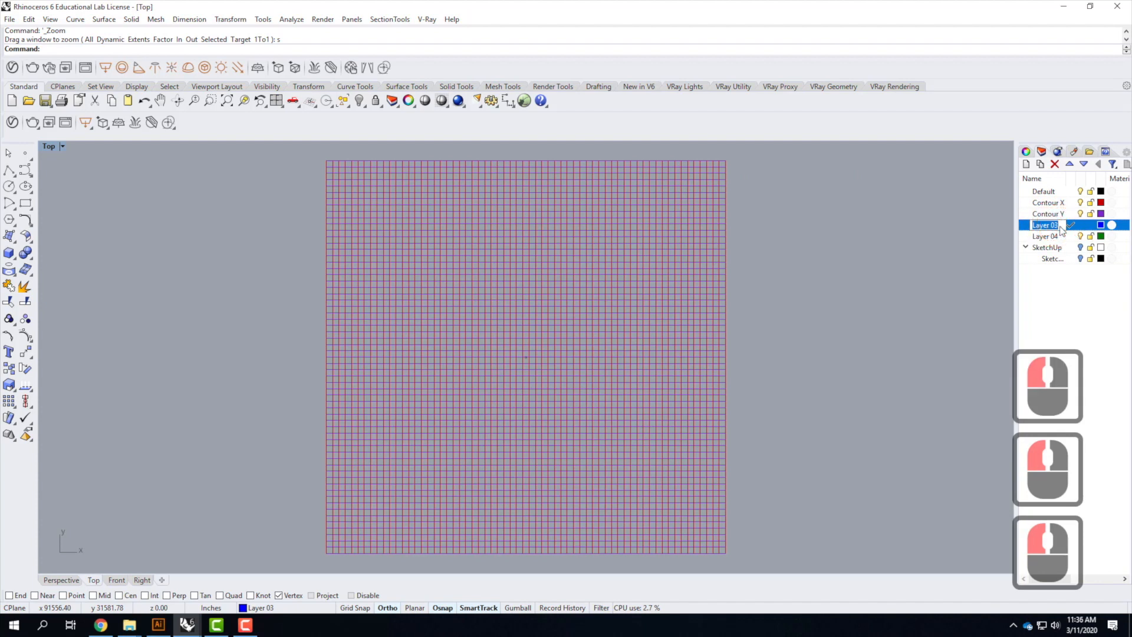
{"action": "type", "text": "Terrain"}
{"action": "key", "text": "Return"}
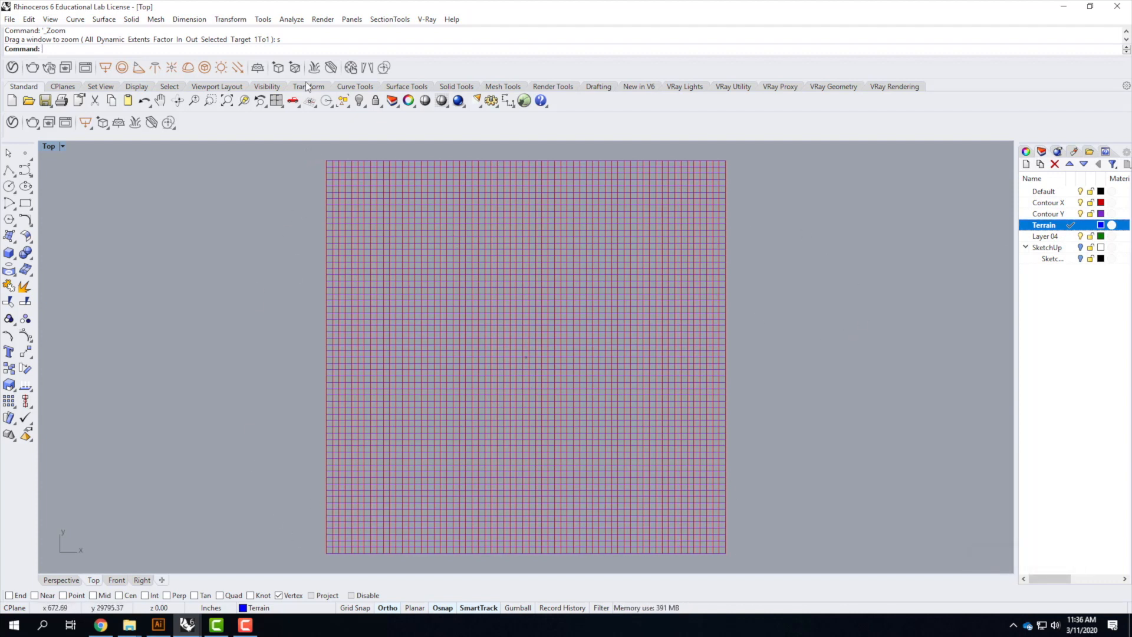
Save the file as Ex213_S2020.3dm in the Topographic Models folder
{"action": "left_click", "coordinate": [9, 20]}
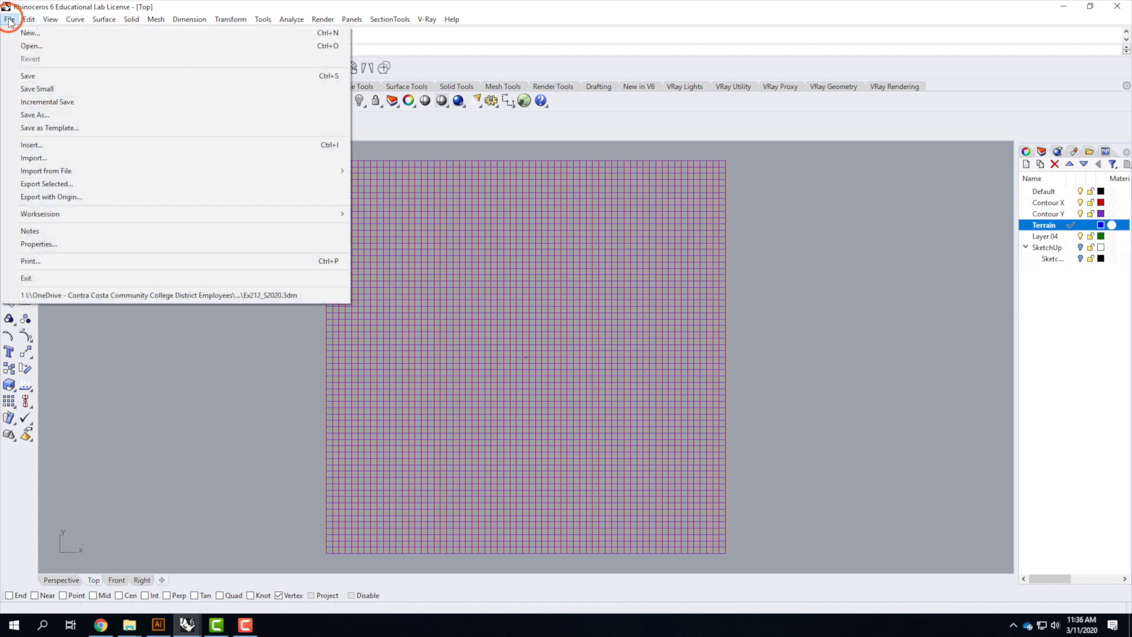
{"action": "left_click", "coordinate": [17, 81]}
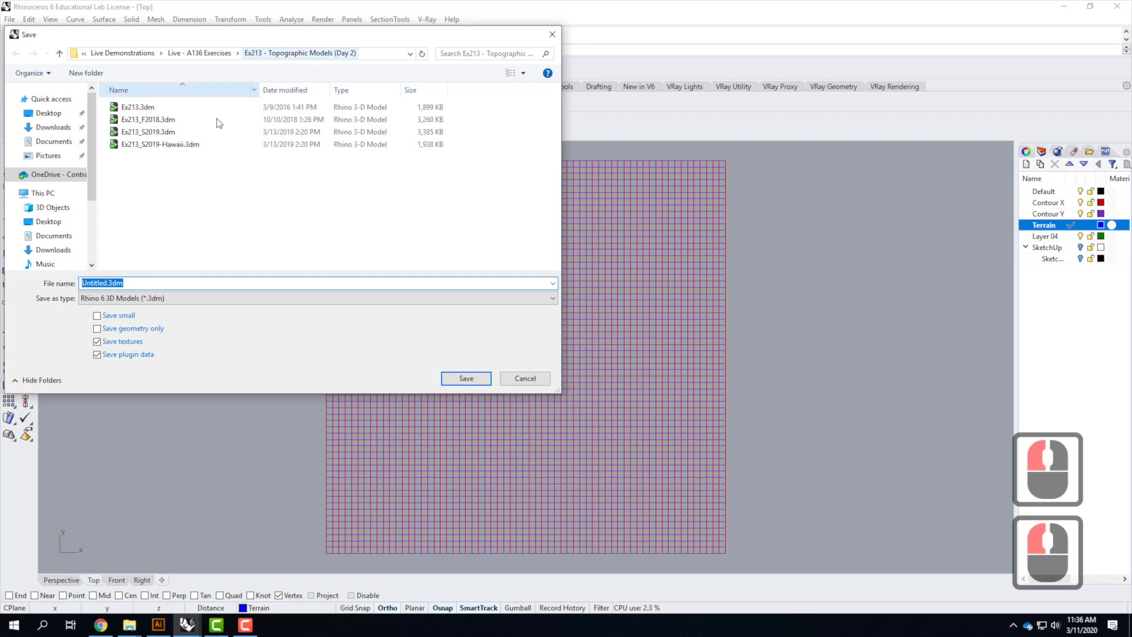
{"action": "left_click", "coordinate": [142, 132]}
{"action": "left_click", "coordinate": [112, 283]}
{"action": "double_click", "coordinate": [112, 284]}
{"action": "left_click", "coordinate": [120, 283]}
{"action": "key", "text": "BackSpace"}
{"action": "key", "text": "BackSpace"}
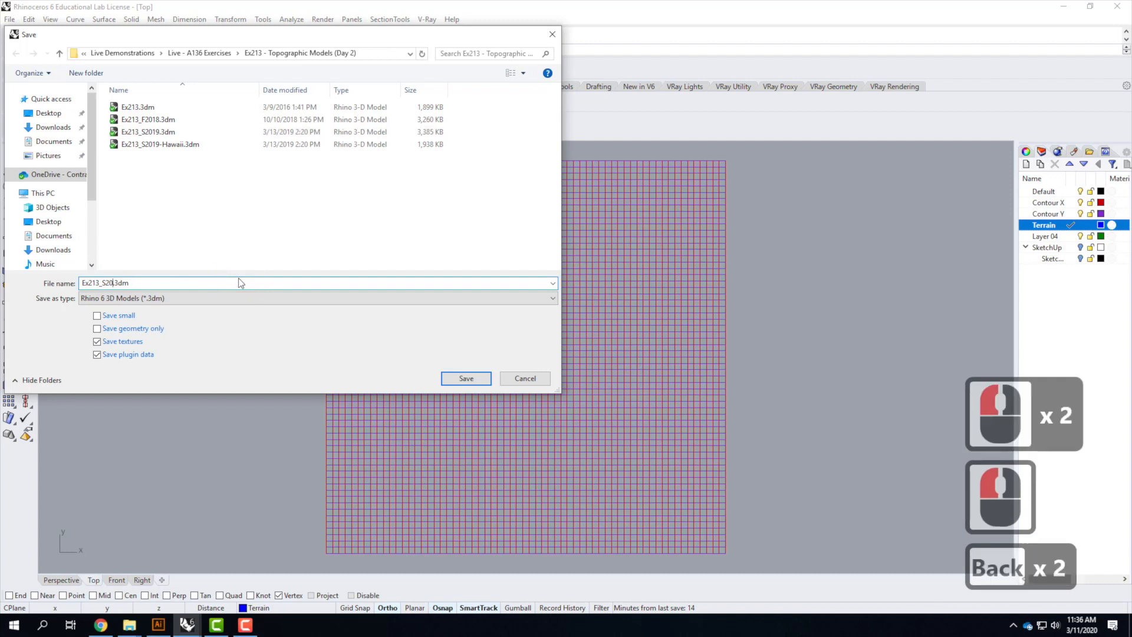
{"action": "type", "text": "20"}
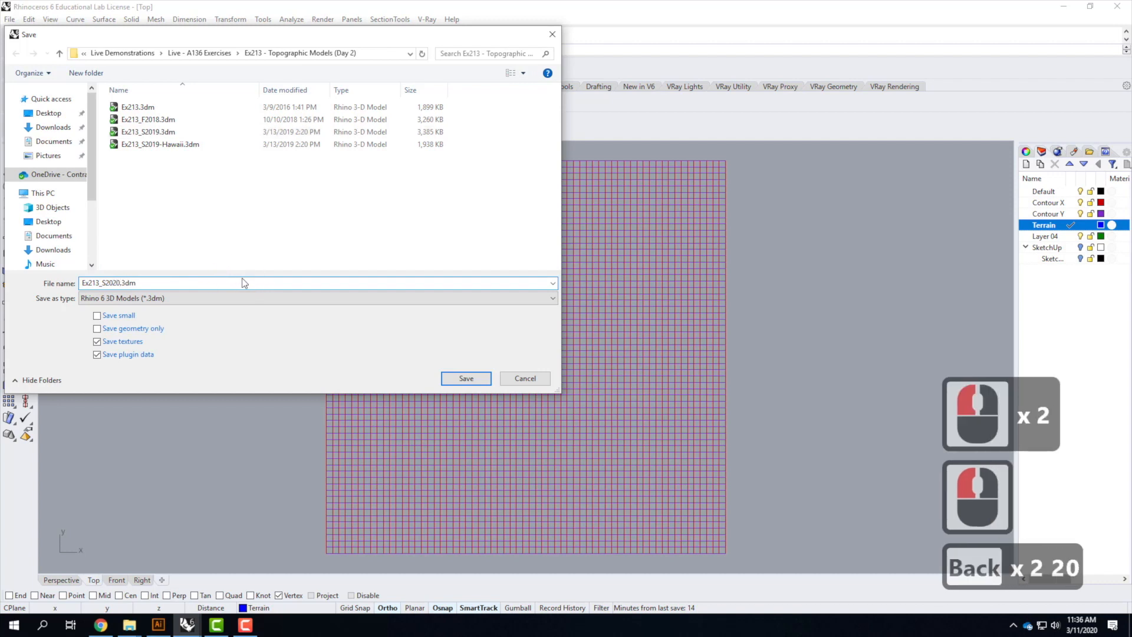
{"action": "left_click", "coordinate": [475, 380]}
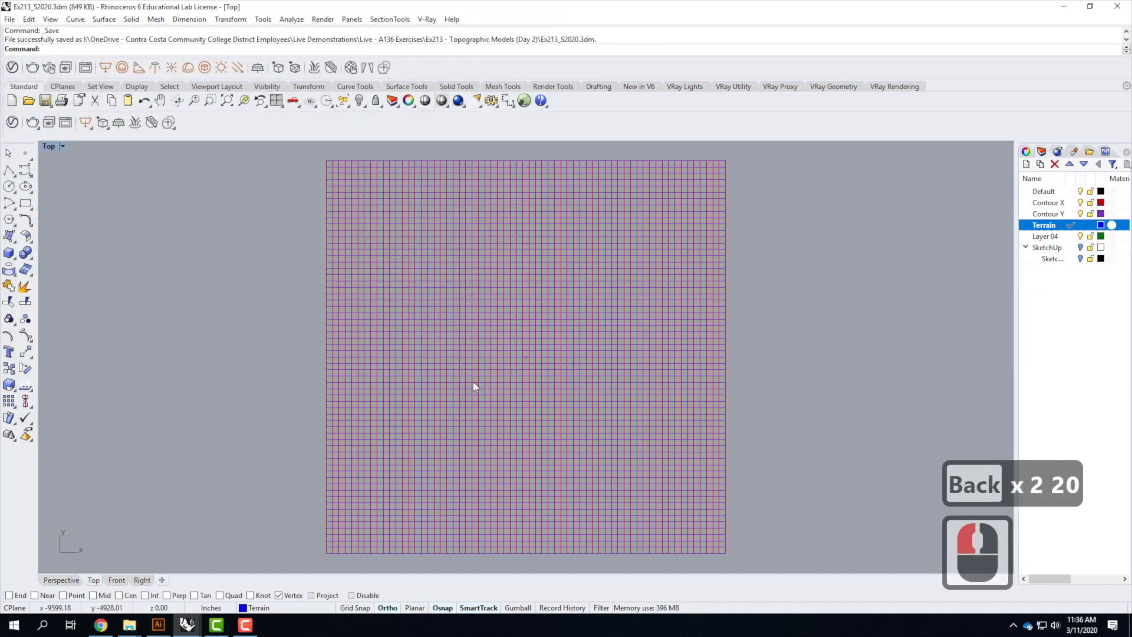
Create a Curve Network surface from all the contour curves, accepting the default tolerances and edge matching
{"action": "scroll", "coordinate": [387, 345], "scroll_direction": "down", "scroll_amount": 2}
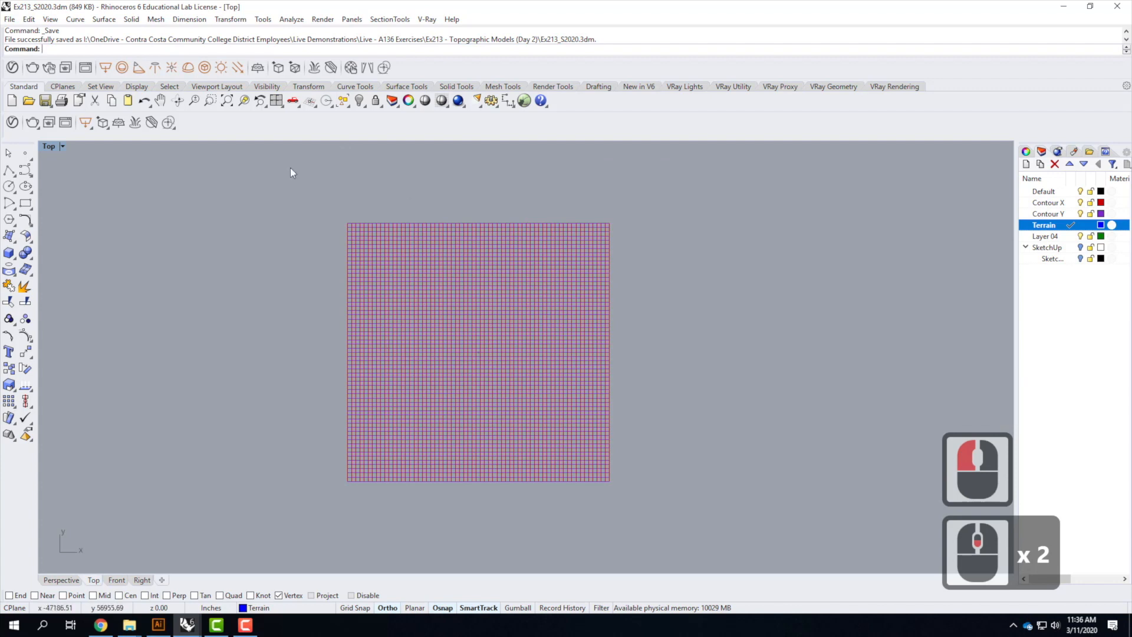
{"action": "left_click", "coordinate": [76, 20]}
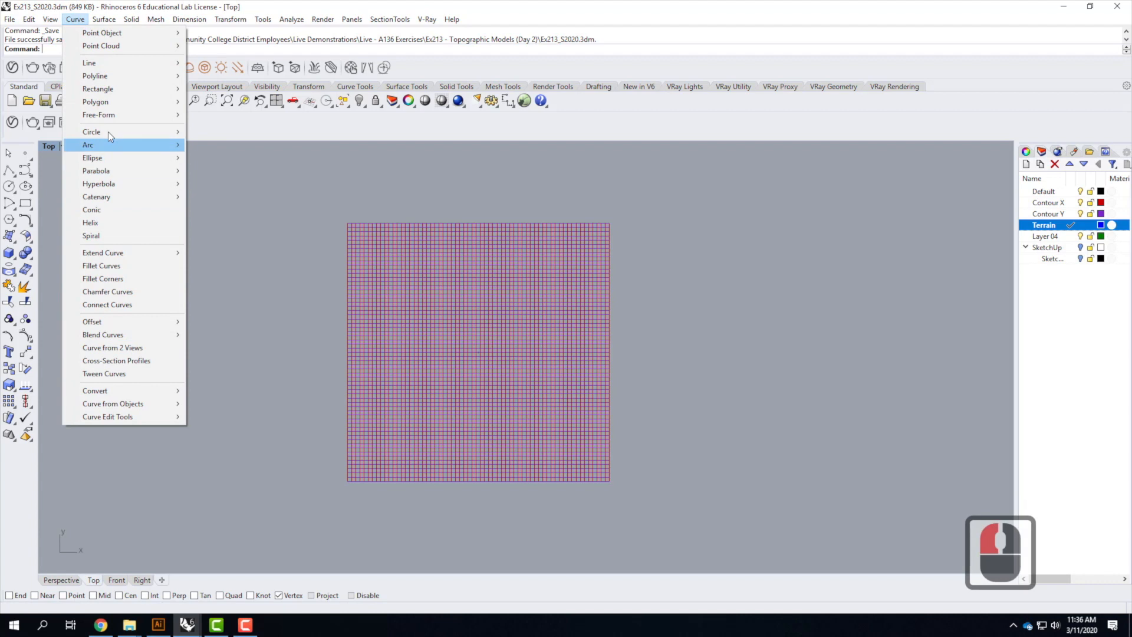
{"action": "mouse_move", "coordinate": [105, 19]}
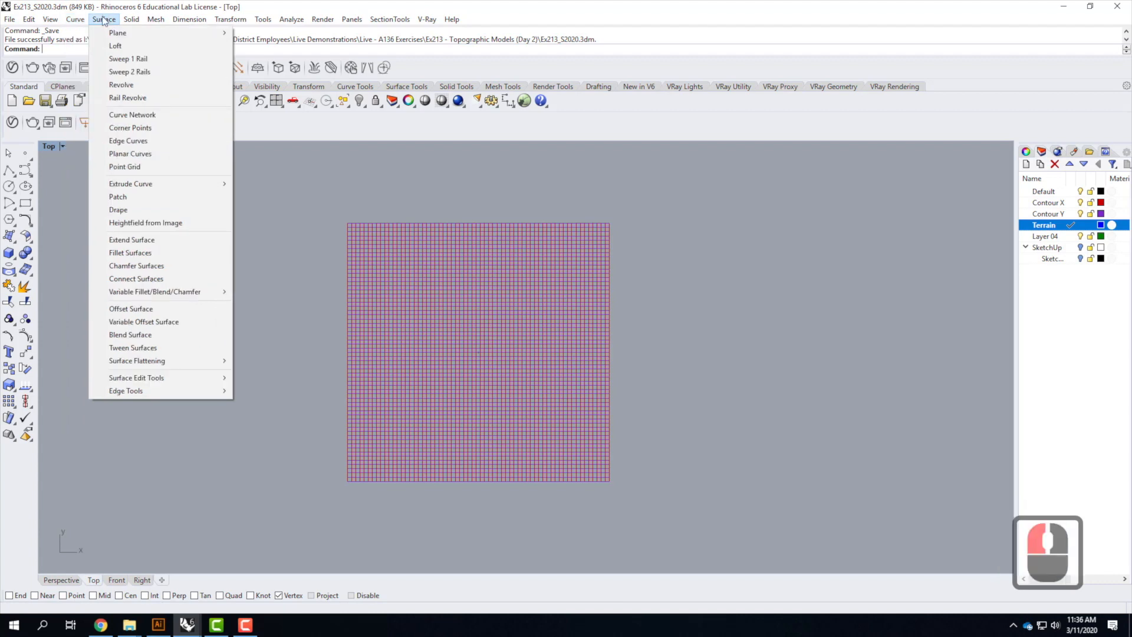
{"action": "left_click", "coordinate": [137, 119]}
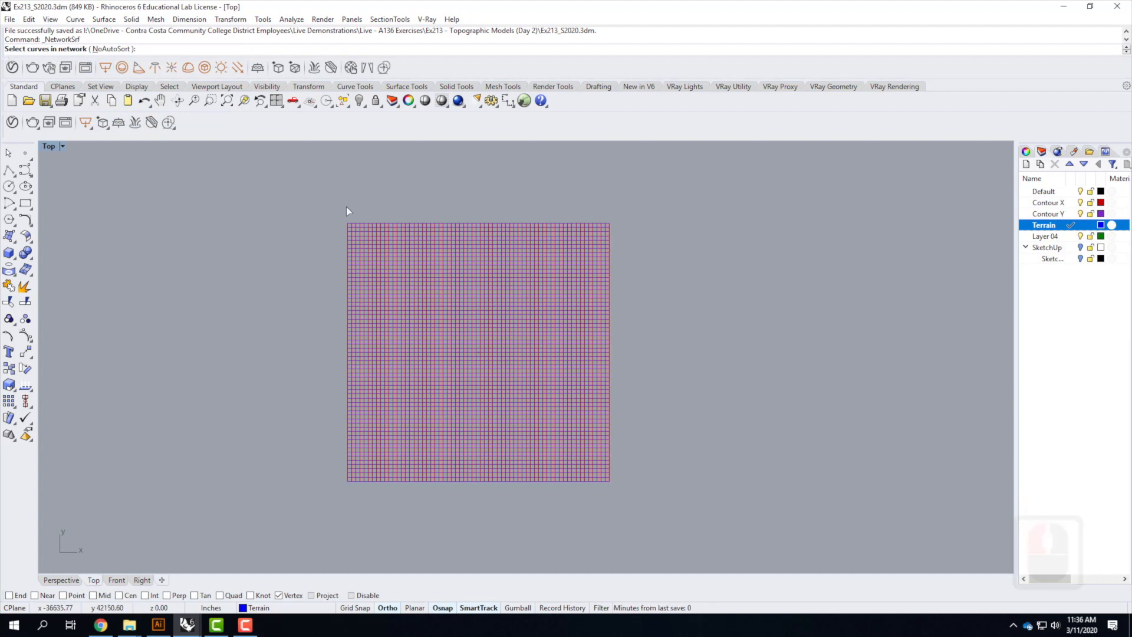
{"action": "left_click_drag", "start_coordinate": [323, 204], "coordinate": [671, 512]}
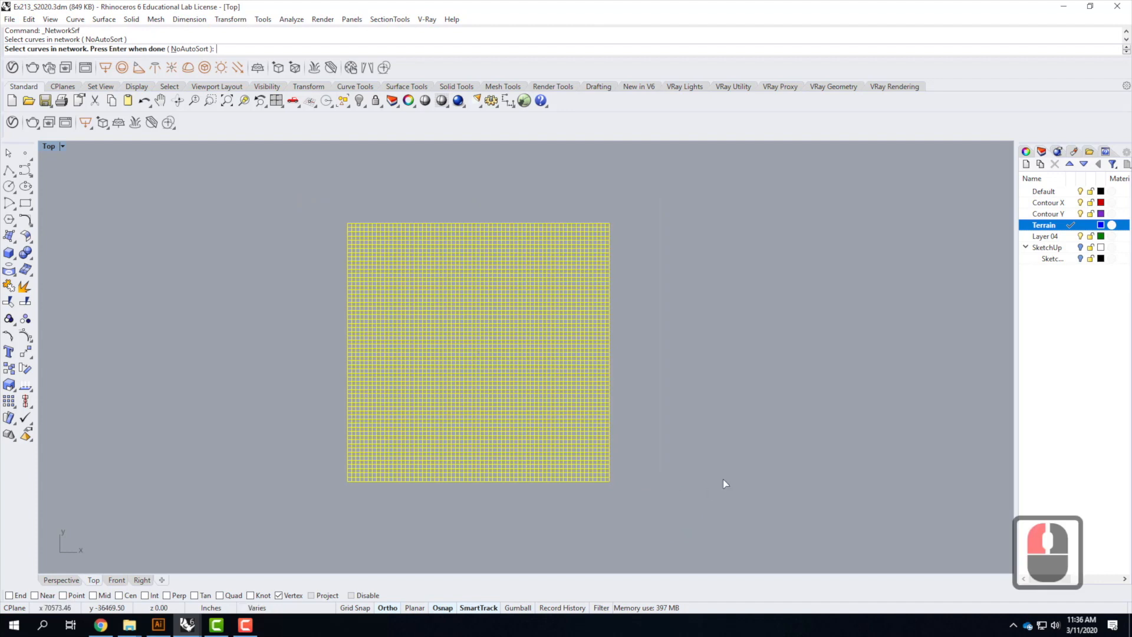
{"action": "key", "text": "Return"}
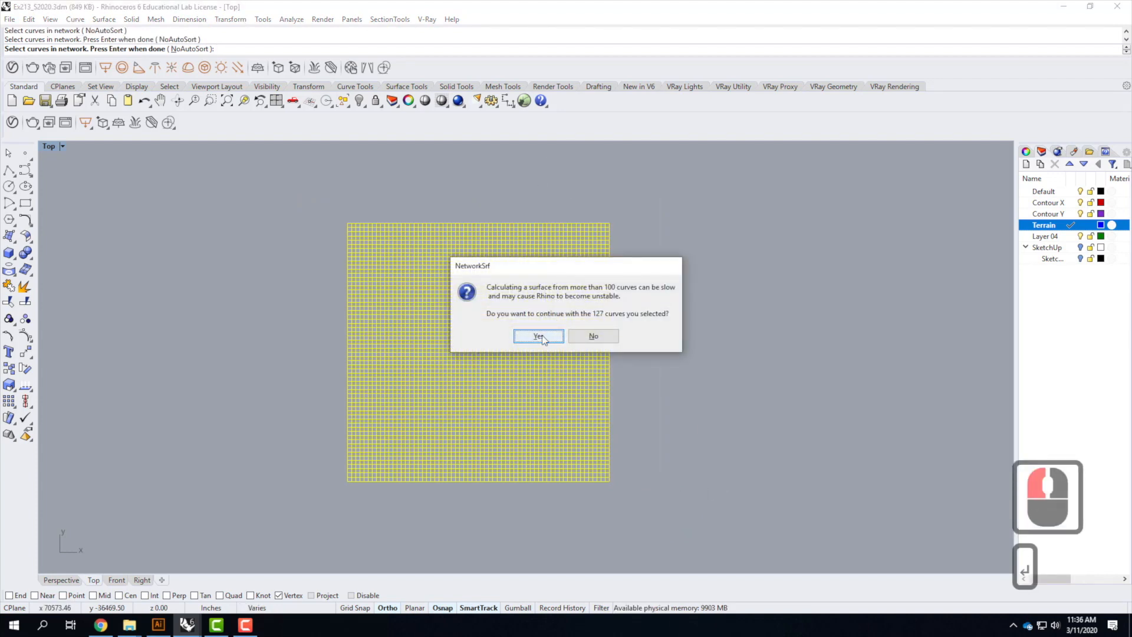
{"action": "left_click", "coordinate": [540, 336]}
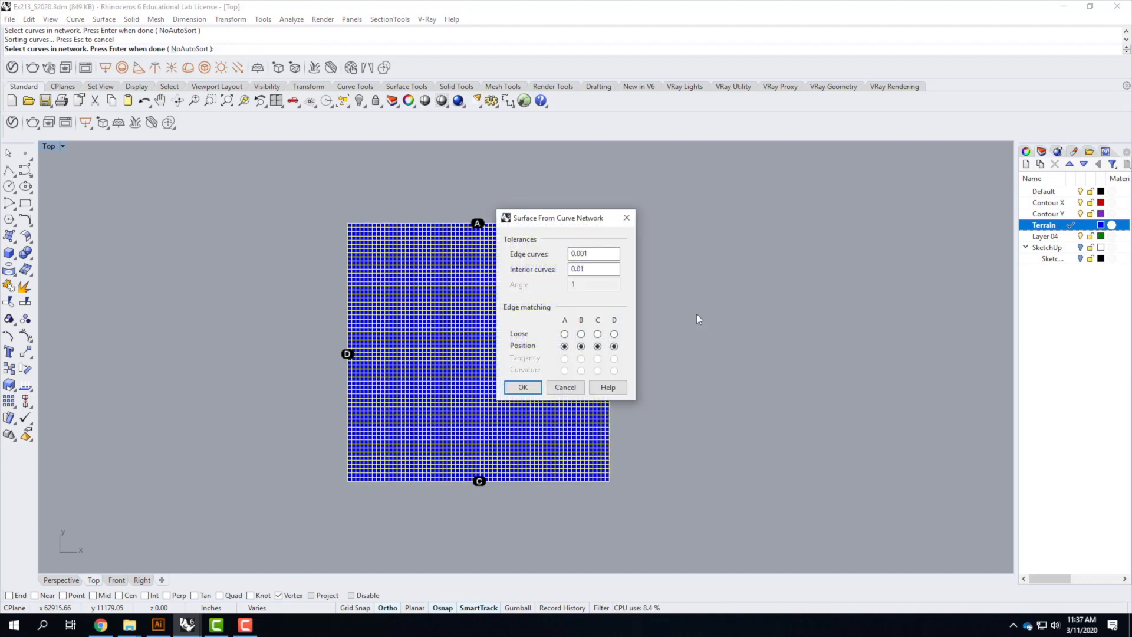
{"action": "left_click", "coordinate": [523, 387]}
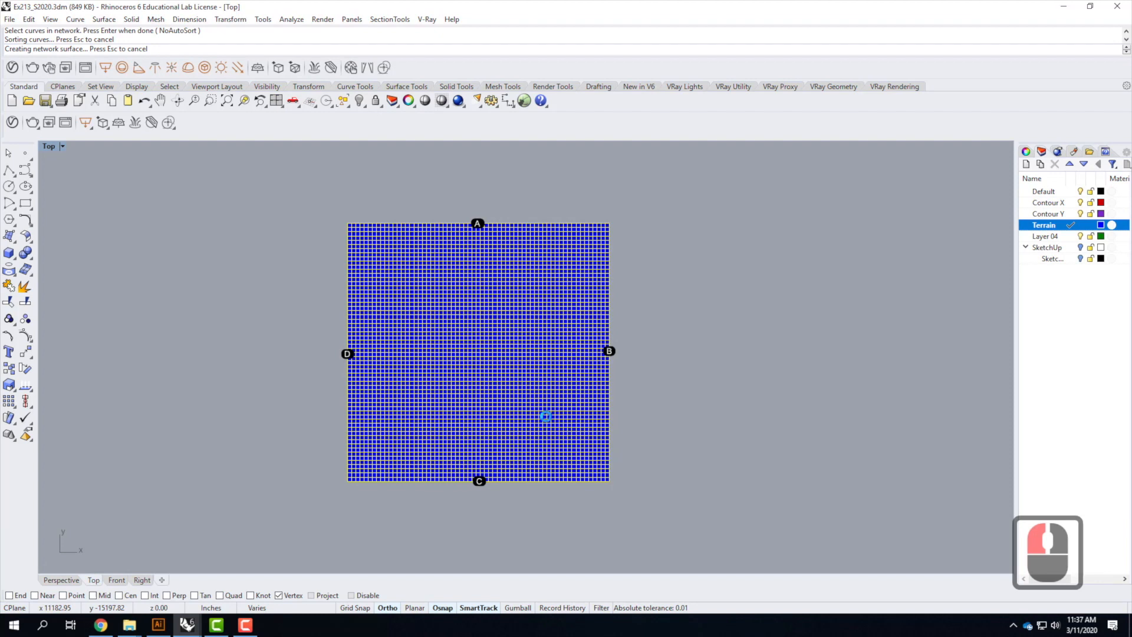
{"action": "left_click", "coordinate": [245, 624]}
{"action": "left_click", "coordinate": [1069, 577]}
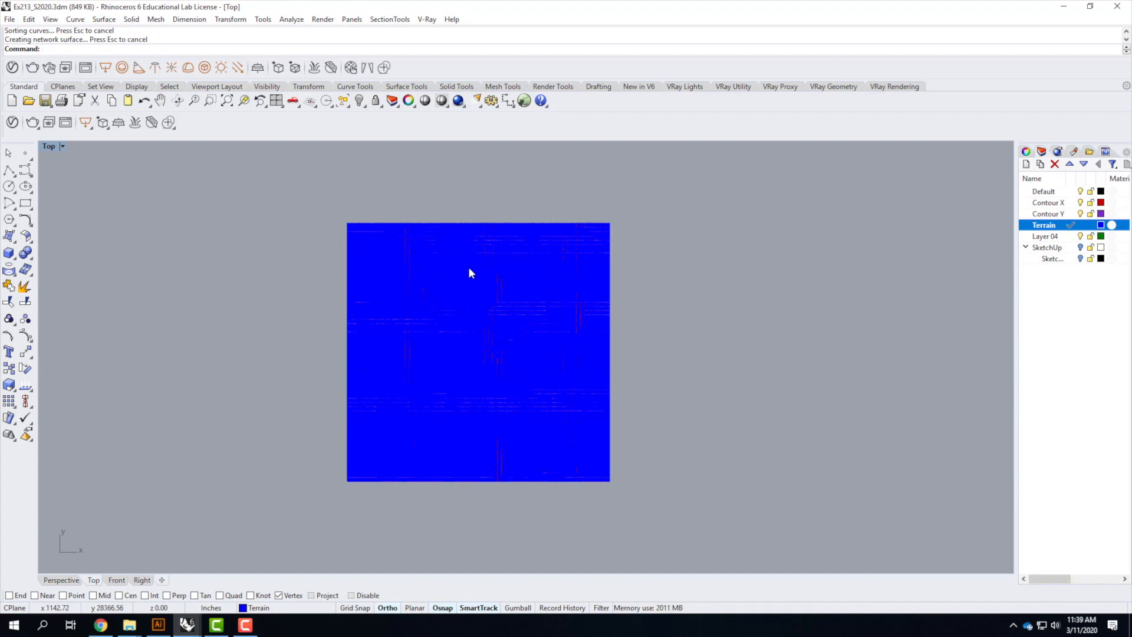
Rebuild the terrain surface with a point count of 150 in both U and V
{"action": "left_click", "coordinate": [453, 312]}
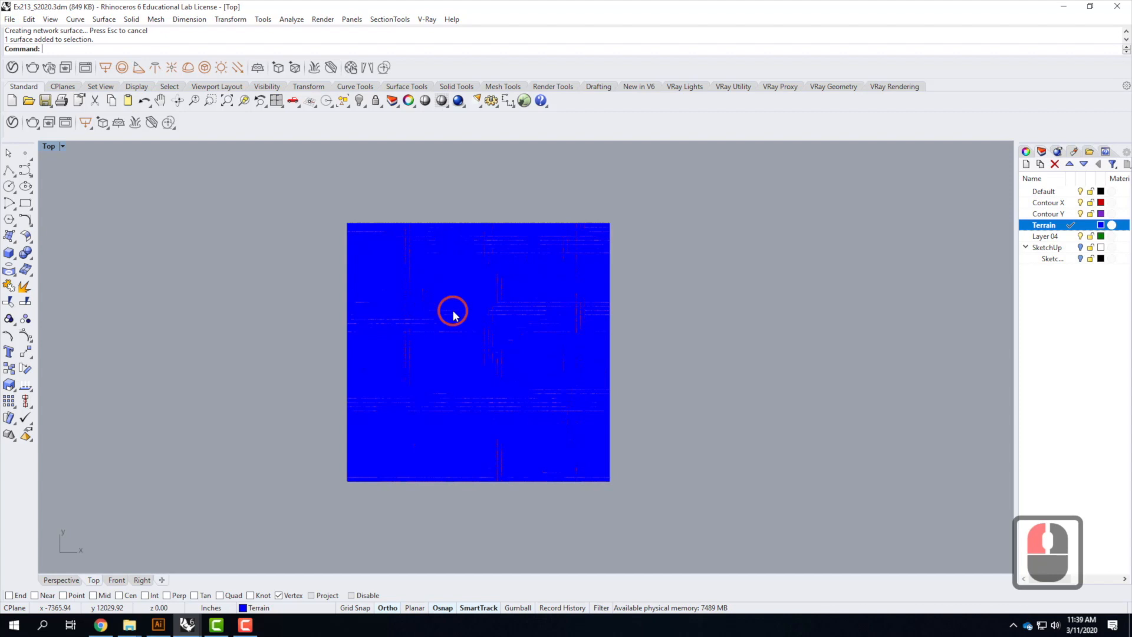
{"action": "left_click", "coordinate": [454, 314]}
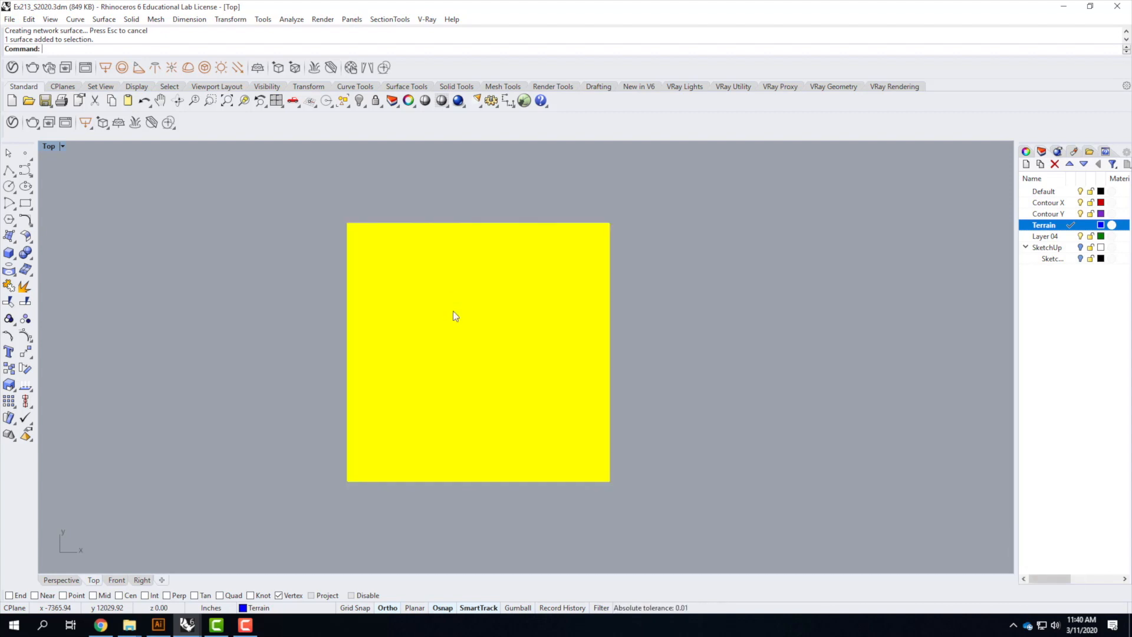
{"action": "type", "text": "rebuild"}
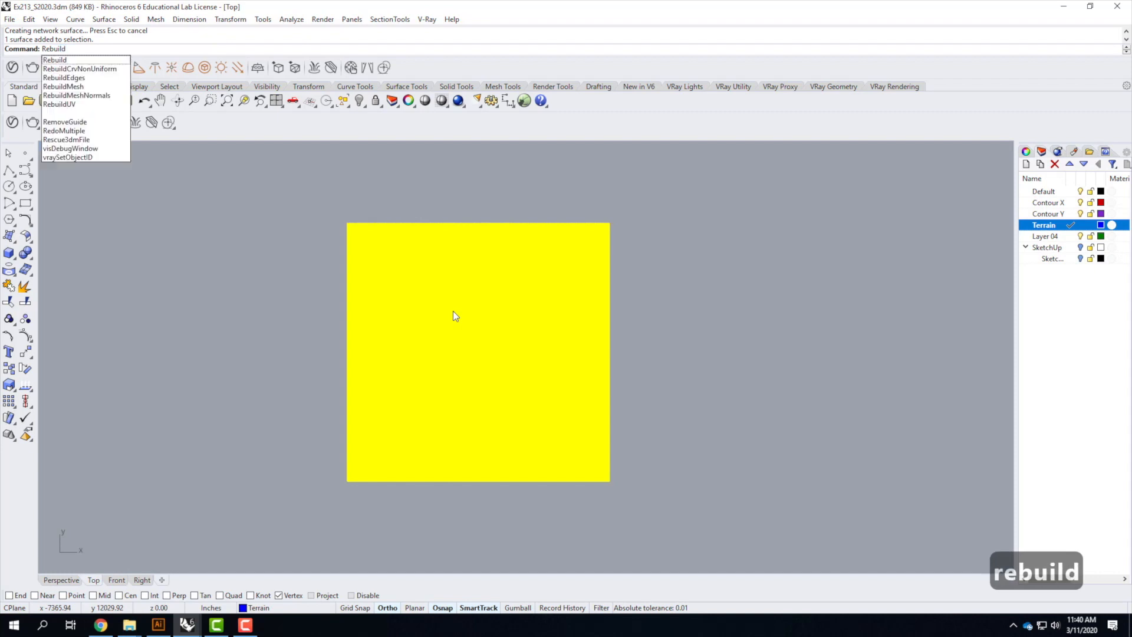
{"action": "key", "text": "Return"}
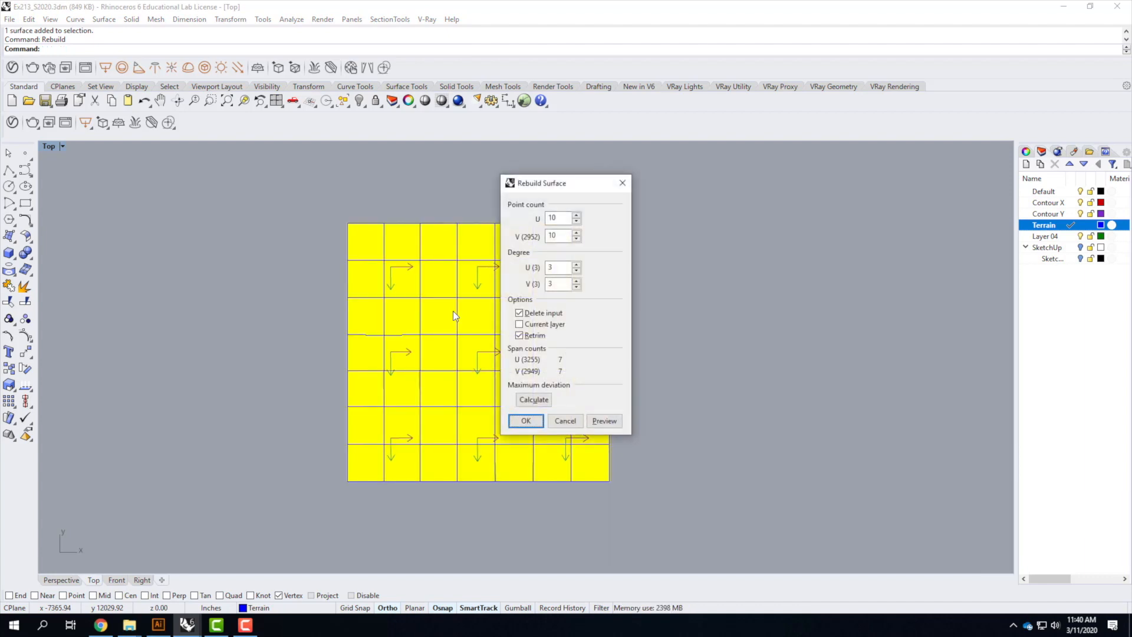
{"action": "double_click", "coordinate": [563, 218]}
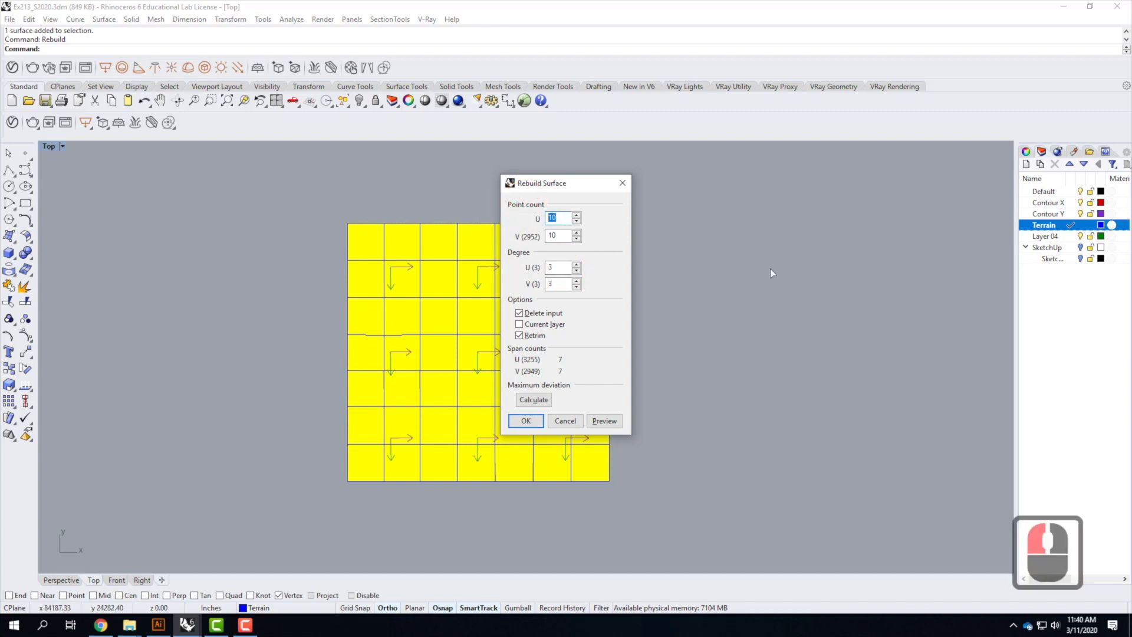
{"action": "type", "text": "200"}
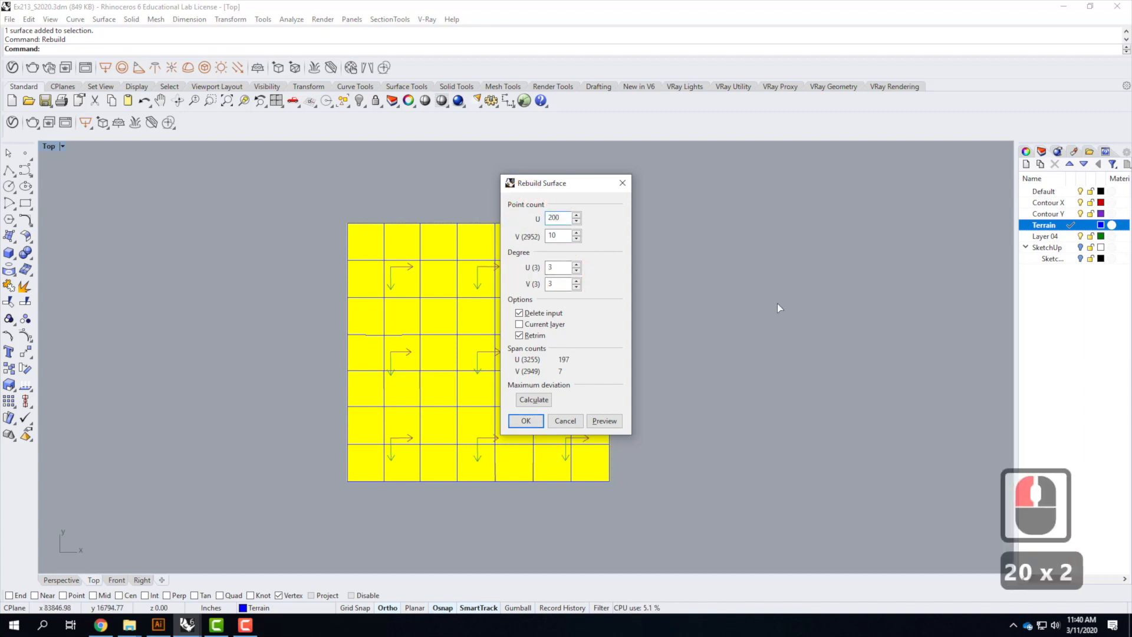
{"action": "left_click_drag", "start_coordinate": [563, 218], "coordinate": [519, 207]}
{"action": "type", "text": "150"}
{"action": "left_click_drag", "start_coordinate": [565, 236], "coordinate": [513, 222]}
{"action": "type", "text": "150"}
{"action": "left_click", "coordinate": [558, 218]}
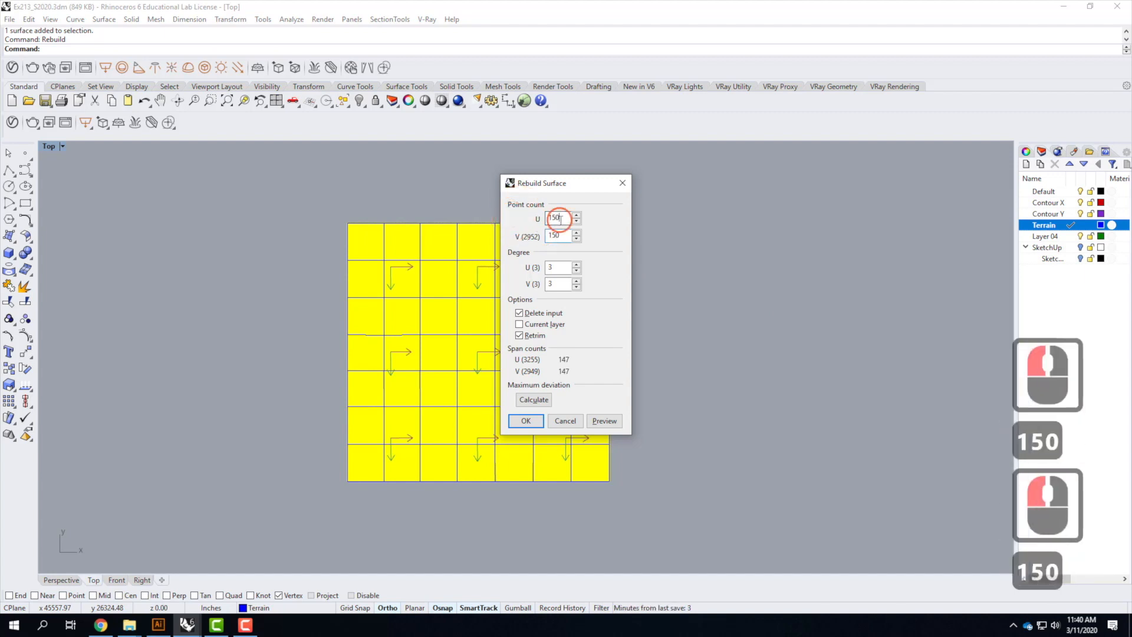
{"action": "left_click", "coordinate": [557, 235]}
{"action": "left_click", "coordinate": [530, 426]}
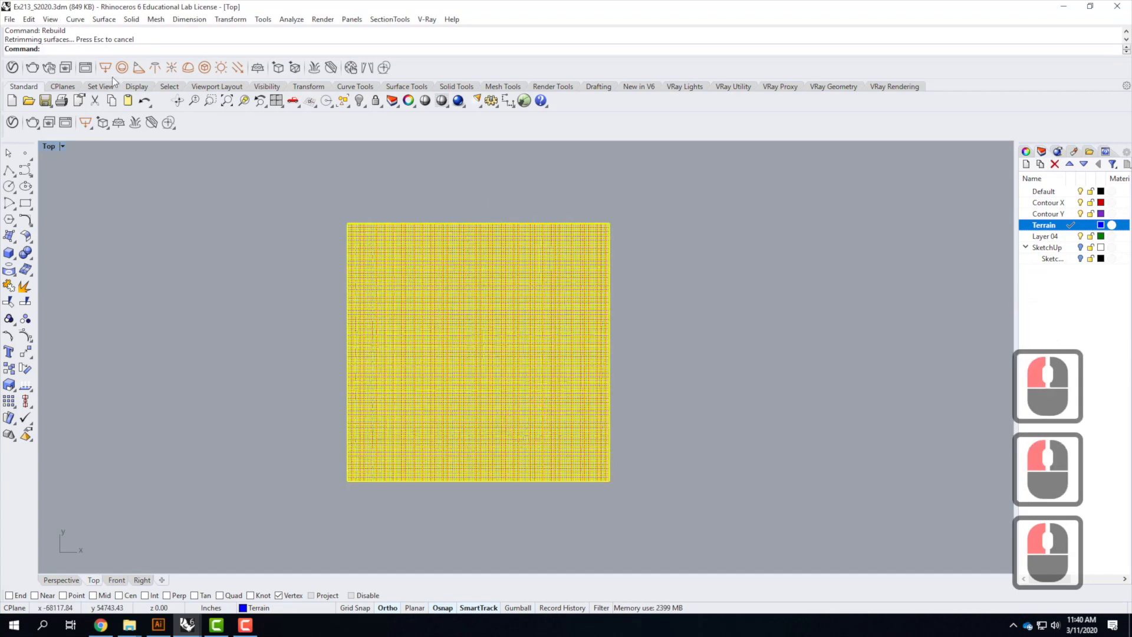
Hide the Contour X and Contour Y layers to show only the terrain surface in the maximized Perspective view
{"action": "double_click", "coordinate": [50, 146]}
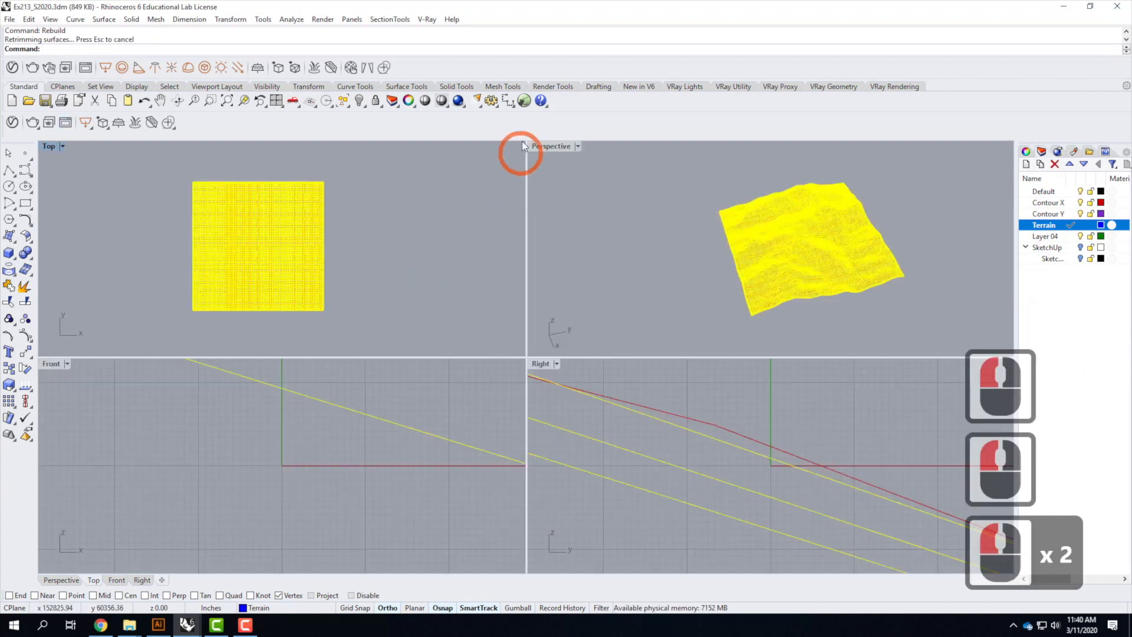
{"action": "double_click", "coordinate": [543, 146]}
{"action": "scroll", "coordinate": [392, 339], "scroll_direction": "down", "scroll_amount": 3}
{"action": "right_click_drag", "start_coordinate": [539, 366], "coordinate": [505, 337]}
{"action": "scroll", "coordinate": [525, 320], "scroll_direction": "up", "scroll_amount": 4}
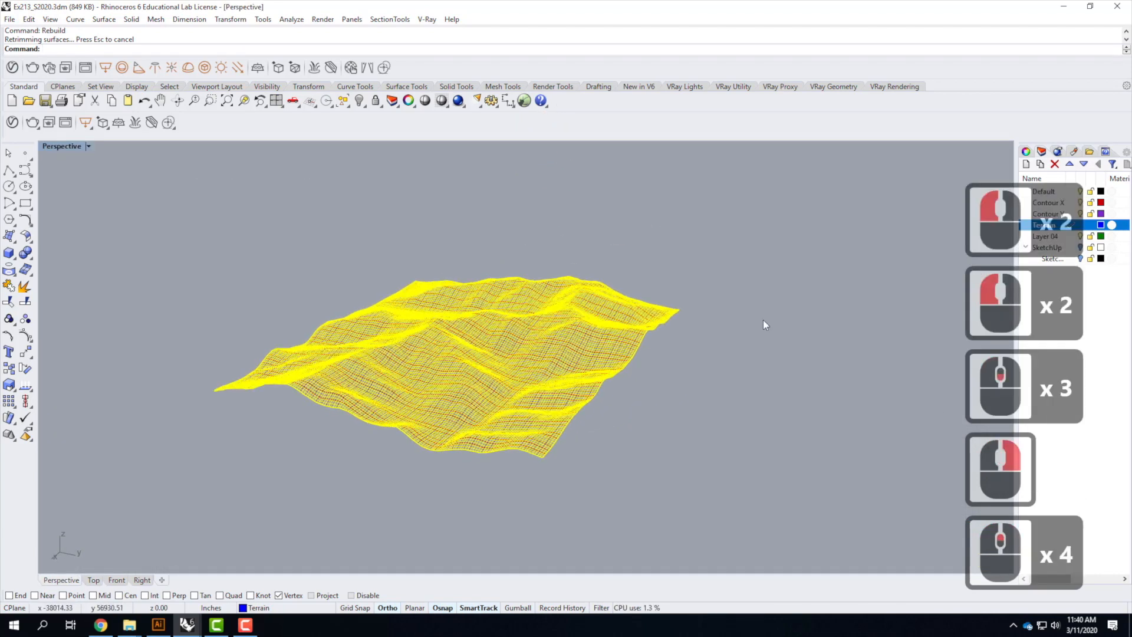
{"action": "left_click", "coordinate": [713, 338]}
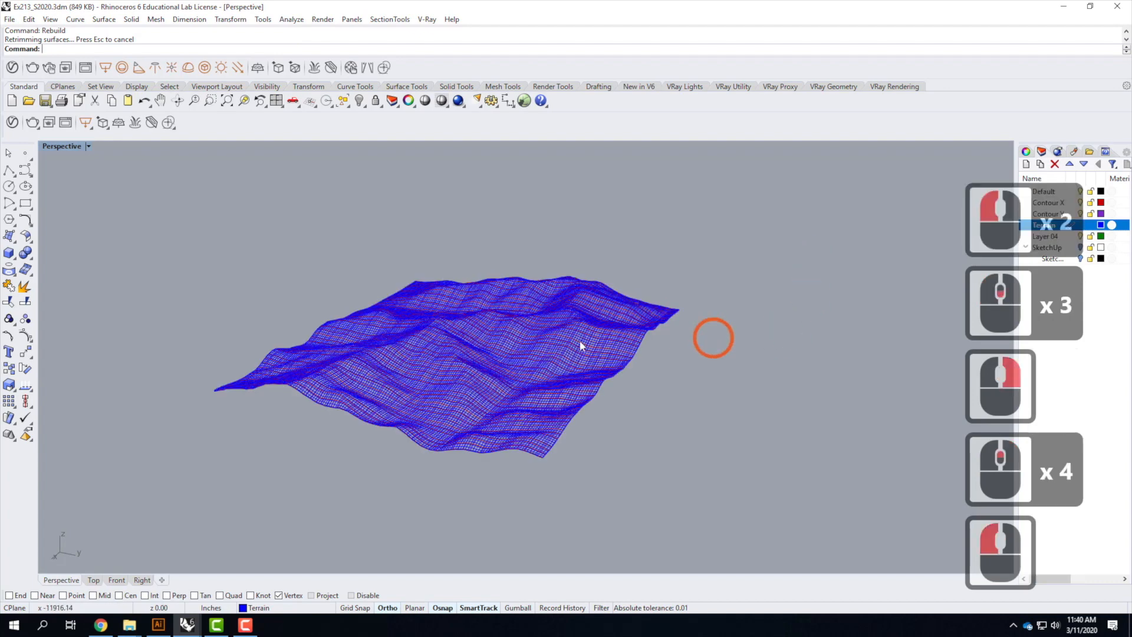
{"action": "left_click", "coordinate": [1082, 203]}
{"action": "left_click", "coordinate": [1081, 214]}
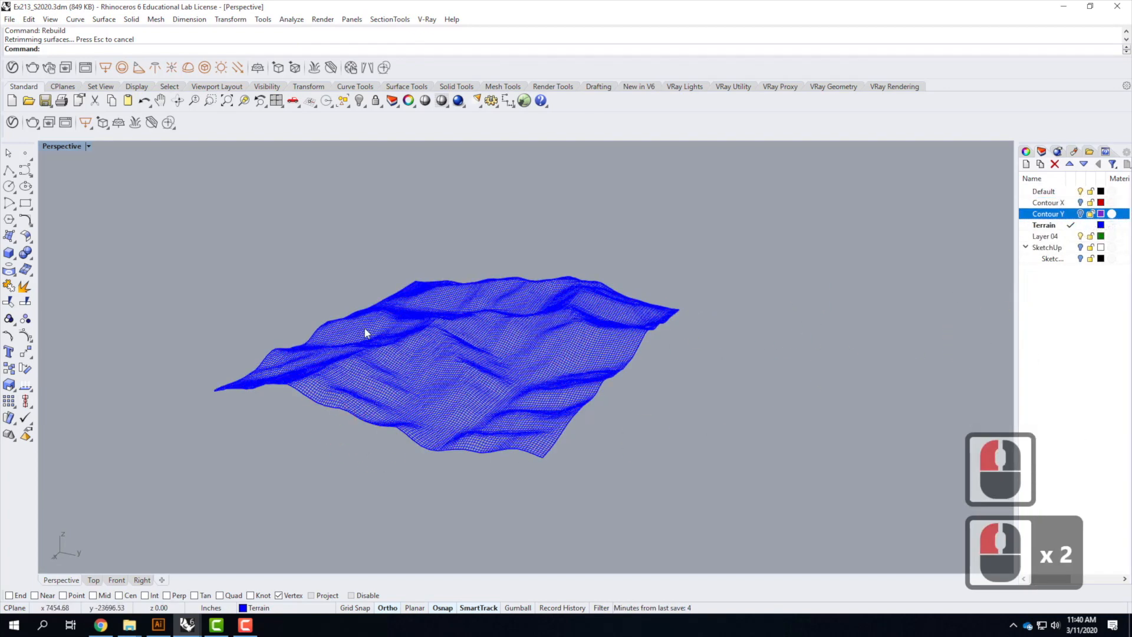
Set the Perspective viewport to Shaded display mode
{"action": "scroll", "coordinate": [355, 327], "scroll_direction": "up", "scroll_amount": 2}
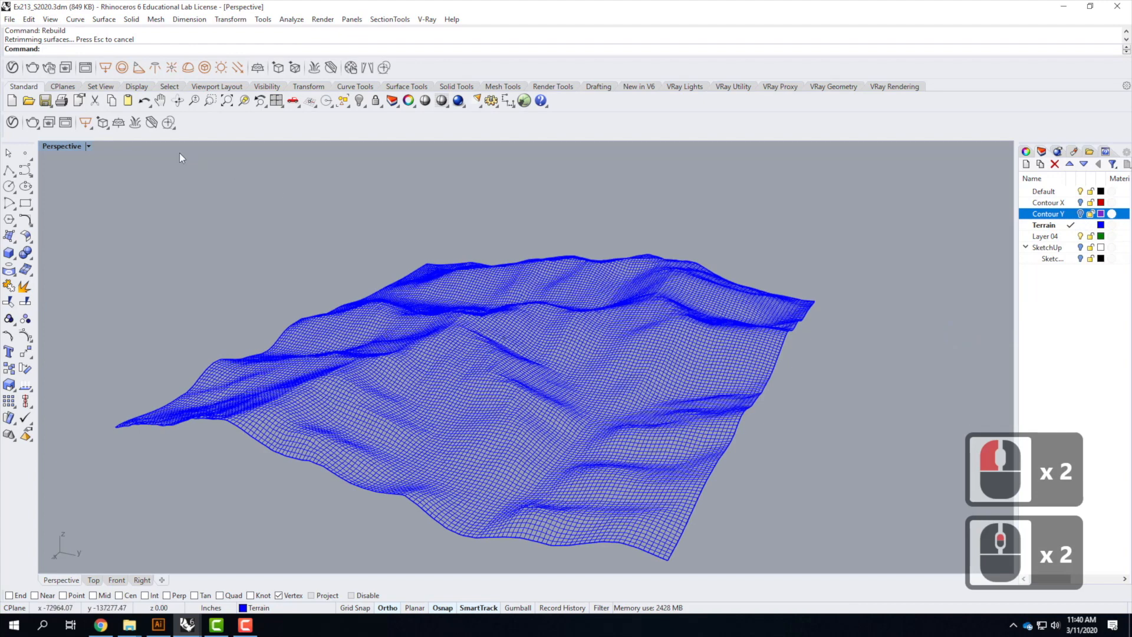
{"action": "left_click", "coordinate": [89, 147]}
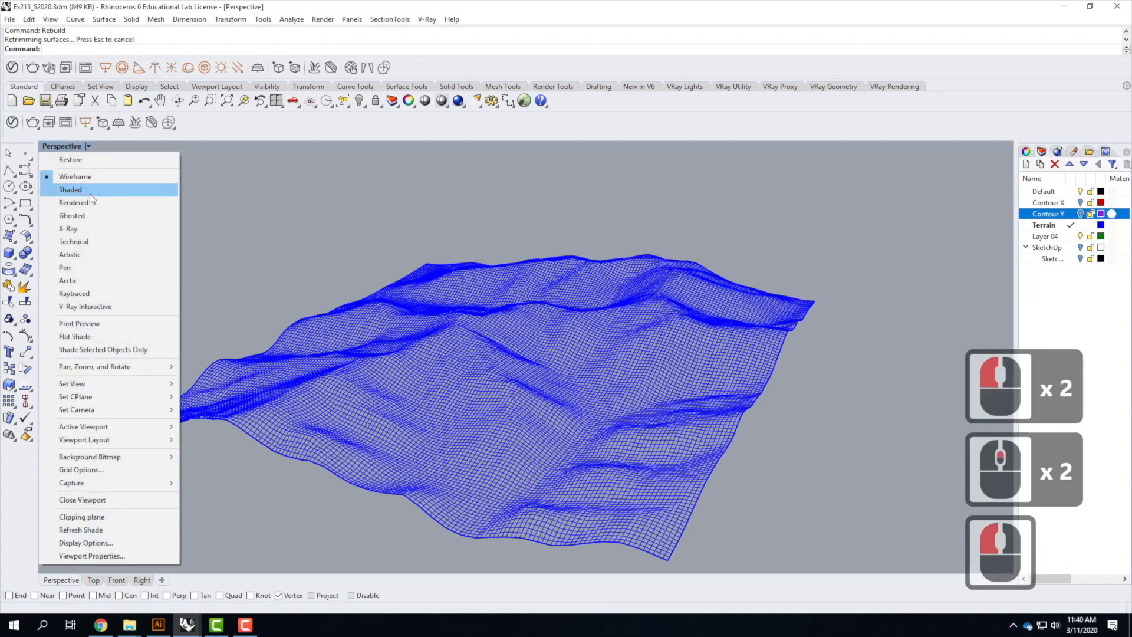
{"action": "left_click", "coordinate": [89, 193]}
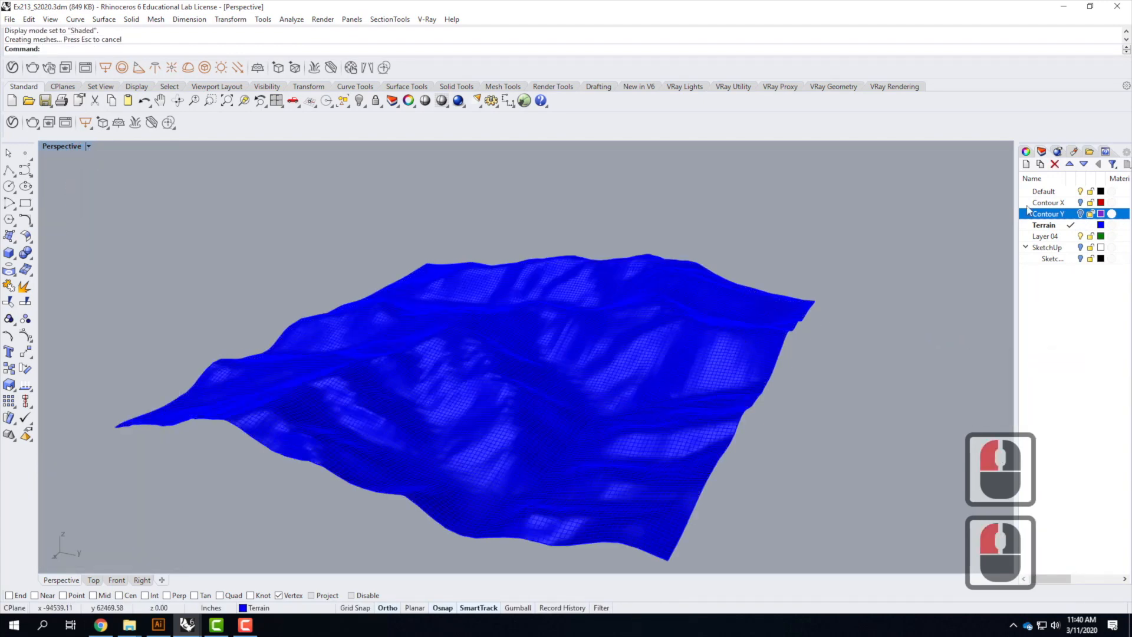
Change the Terrain layer colour to Black
{"action": "left_click", "coordinate": [1101, 224]}
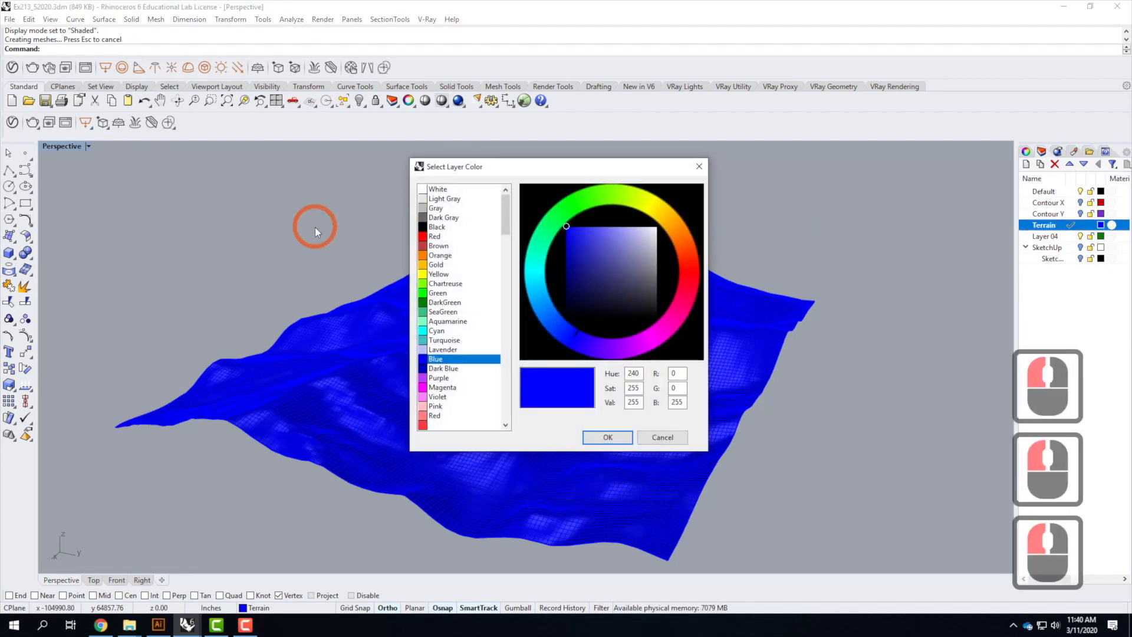
{"action": "left_click", "coordinate": [434, 227]}
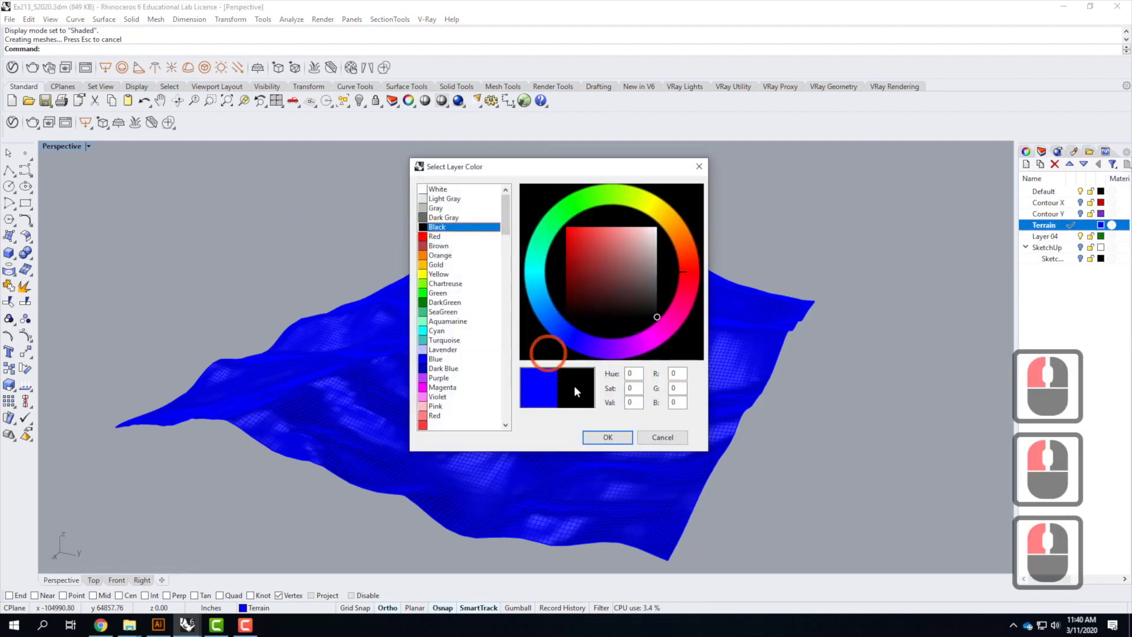
{"action": "left_click", "coordinate": [624, 441]}
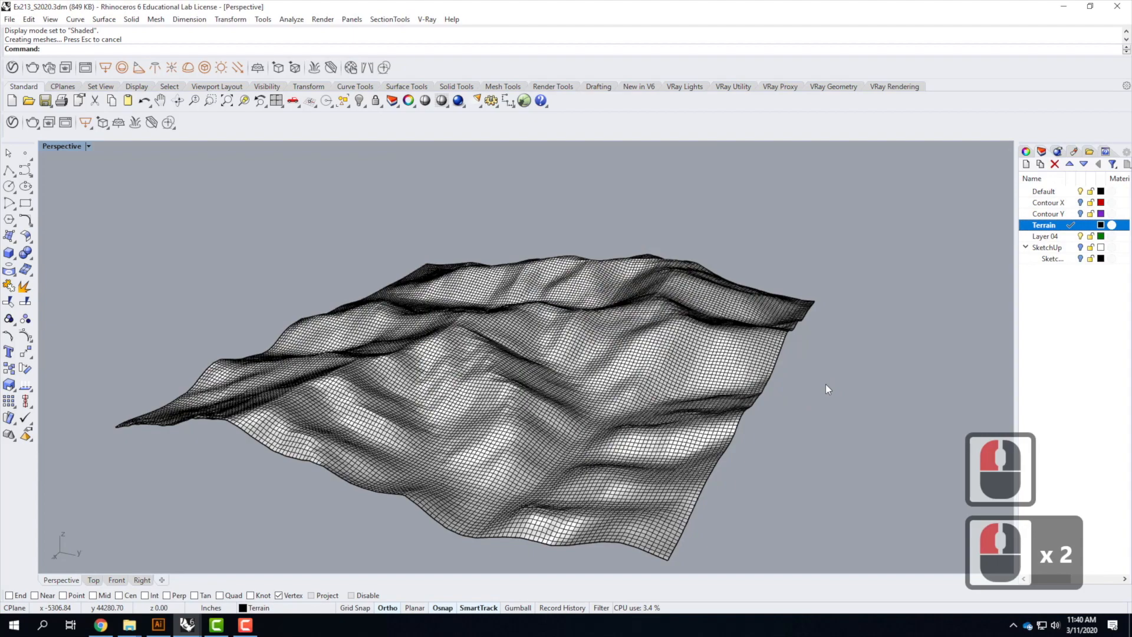
Check the Topography Model Cheat Sheet in the browser for laser bed sizes at the chosen scale
{"action": "right_click_drag", "start_coordinate": [807, 283], "coordinate": [753, 303]}
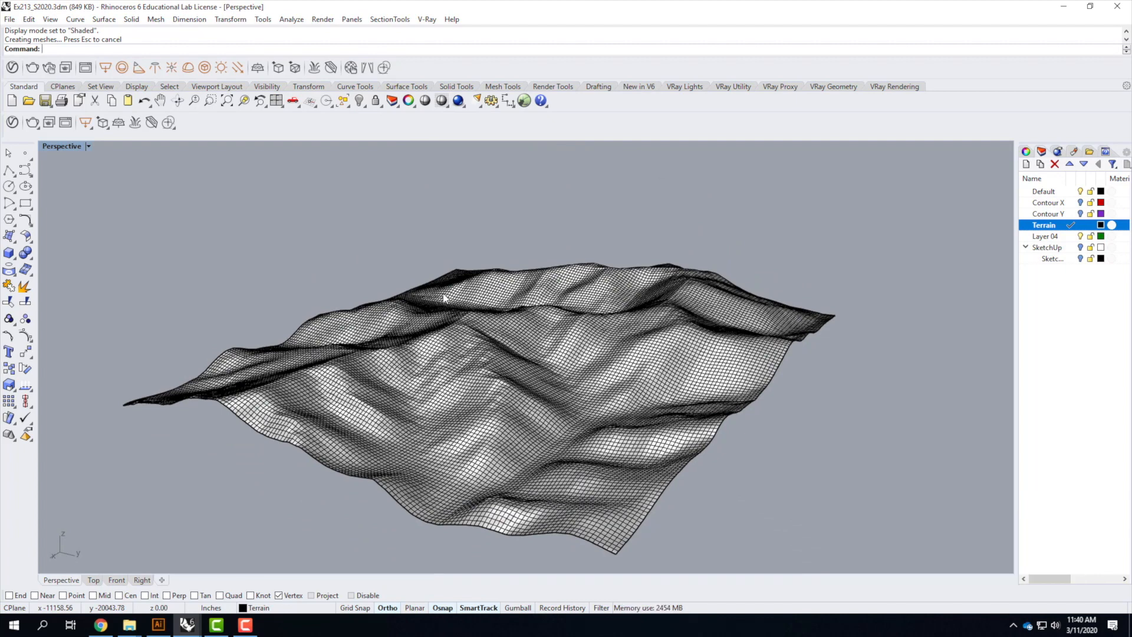
{"action": "left_click", "coordinate": [246, 626]}
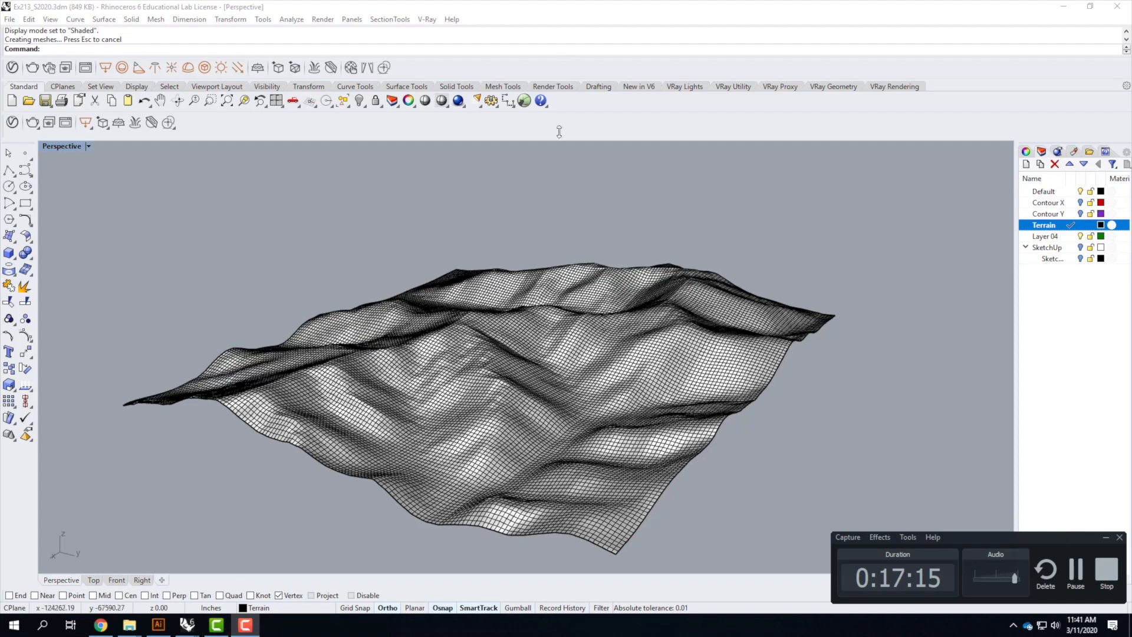
{"action": "left_click", "coordinate": [561, 10]}
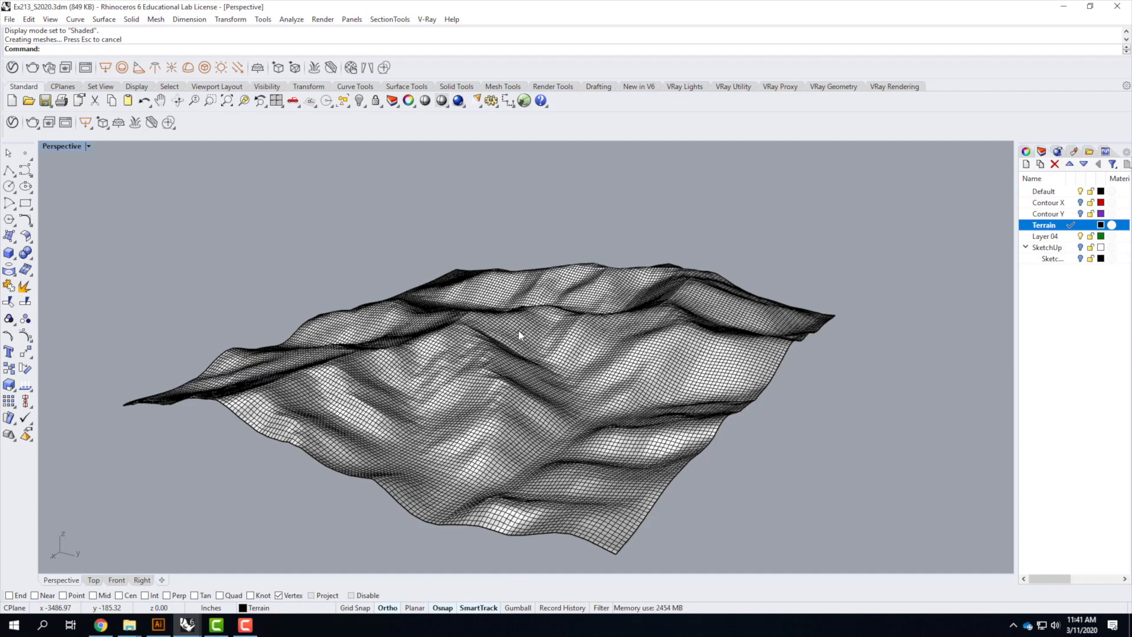
{"action": "right_click_drag", "start_coordinate": [533, 370], "coordinate": [644, 359]}
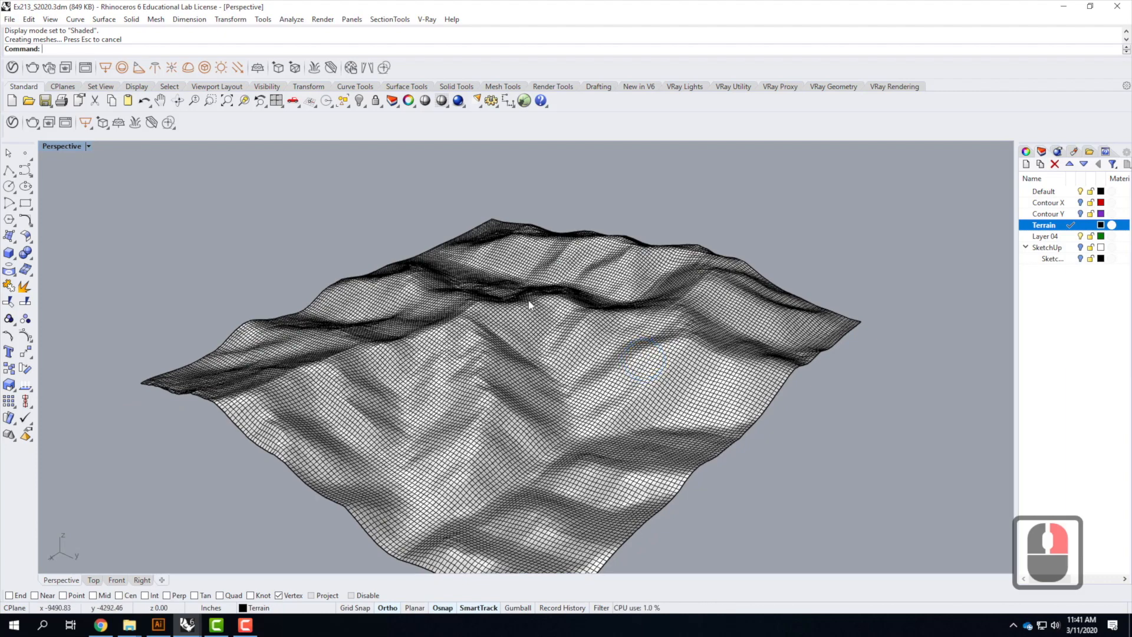
{"action": "scroll", "coordinate": [584, 316], "scroll_direction": "down", "scroll_amount": 2}
{"action": "mouse_move", "coordinate": [584, 316]}
{"action": "right_mouse_down"}
{"action": "mouse_move", "coordinate": [543, 341]}
{"action": "mouse_move", "coordinate": [455, 308]}
{"action": "mouse_move", "coordinate": [577, 336]}
{"action": "right_mouse_up"}
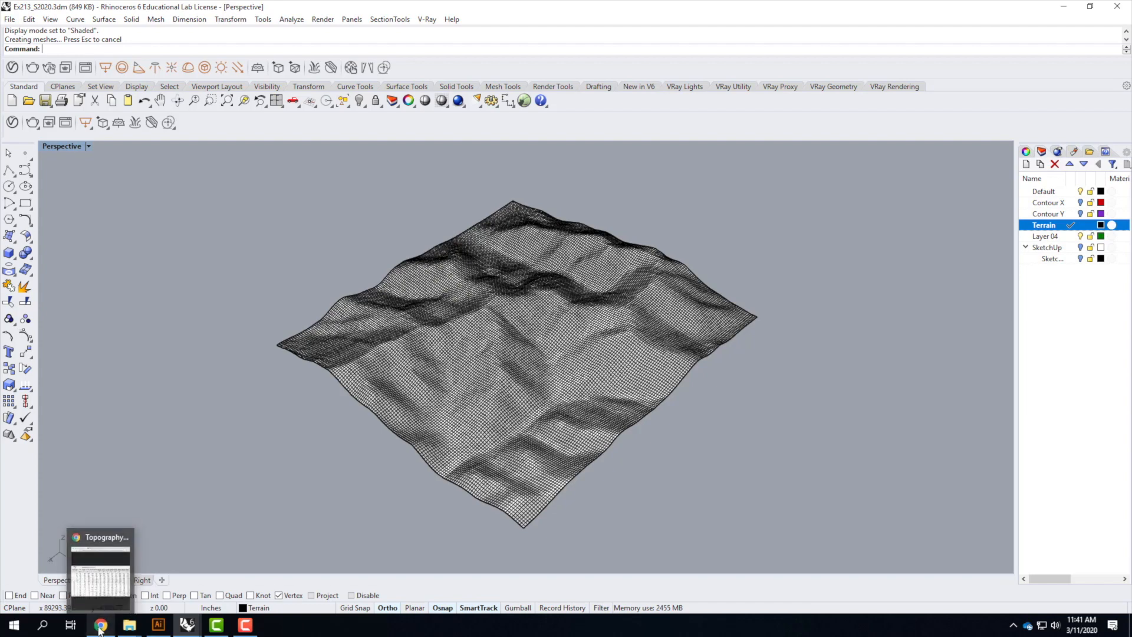
{"action": "left_click", "coordinate": [125, 583]}
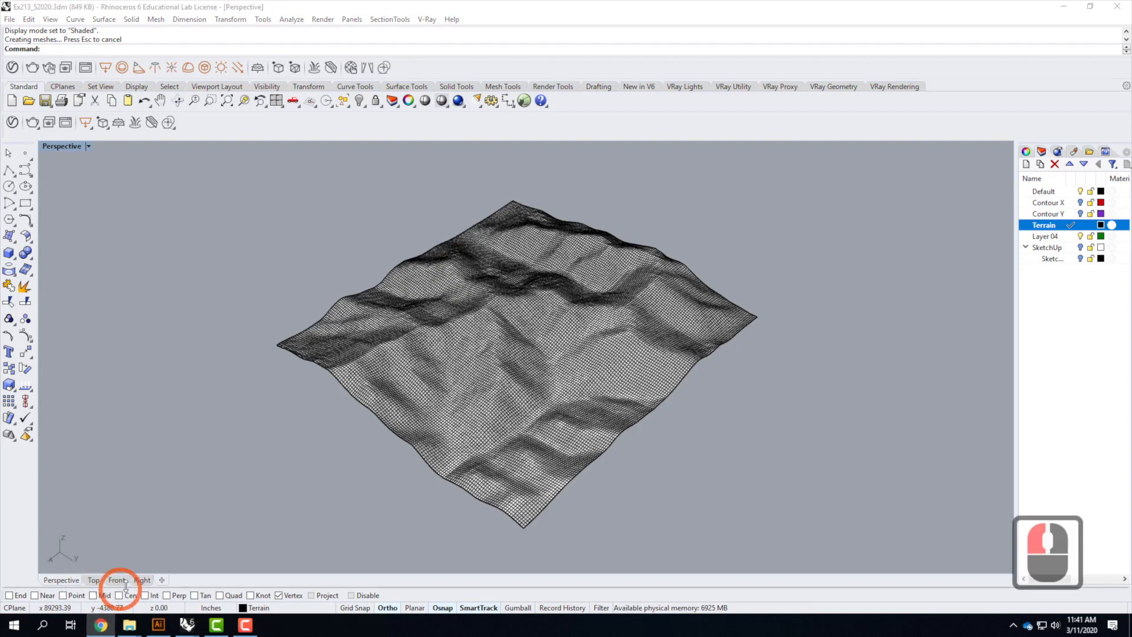
{"action": "left_click", "coordinate": [100, 626]}
{"action": "left_click", "coordinate": [101, 628]}
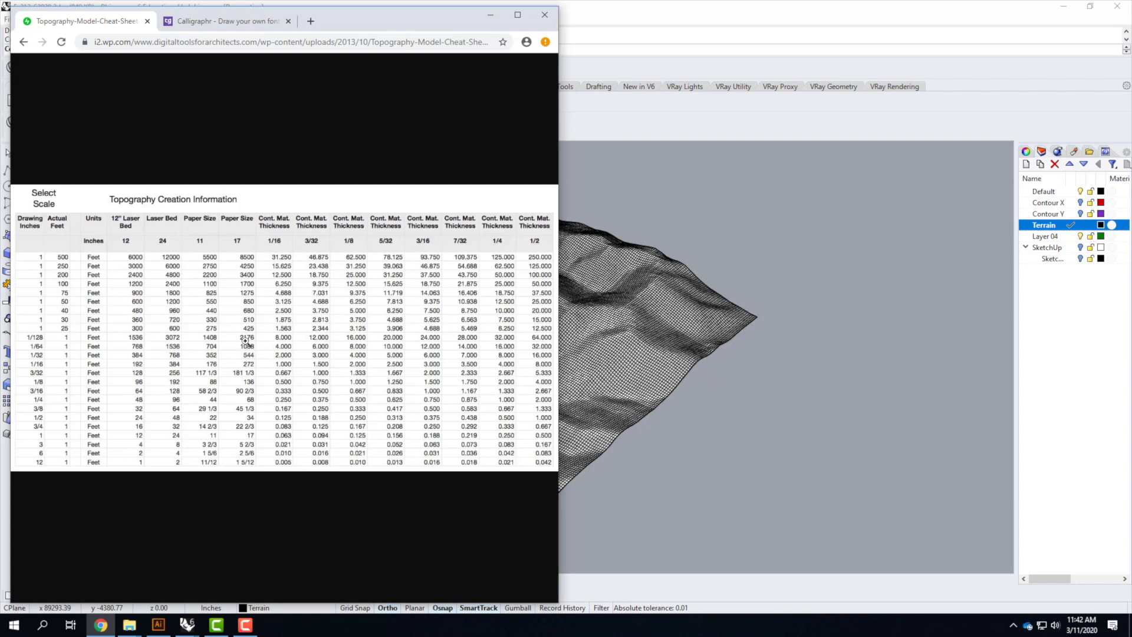
{"action": "left_click", "coordinate": [609, 17]}
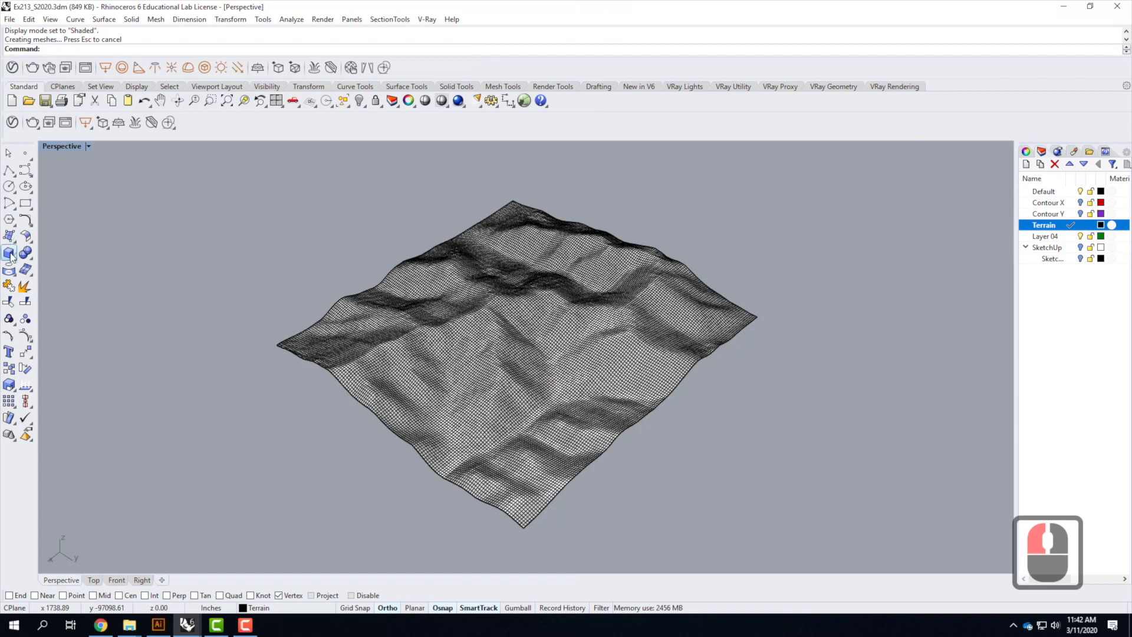
Draw a corner-to-corner rectangle 704' by 1088' on the terrain and select it
{"action": "left_click", "coordinate": [25, 205]}
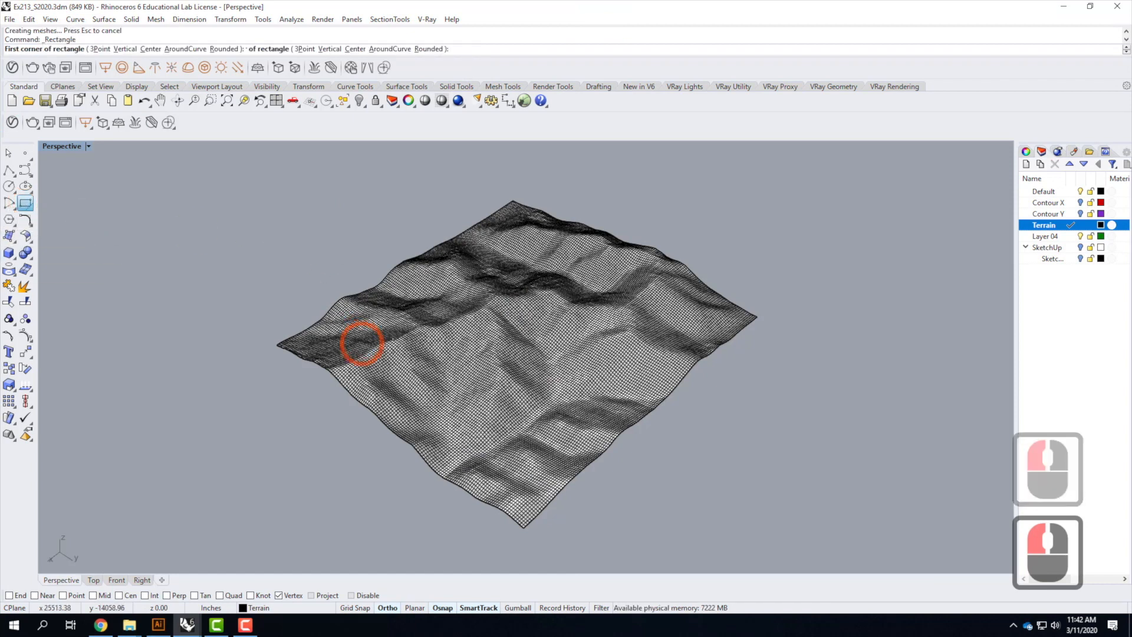
{"action": "left_click", "coordinate": [402, 352]}
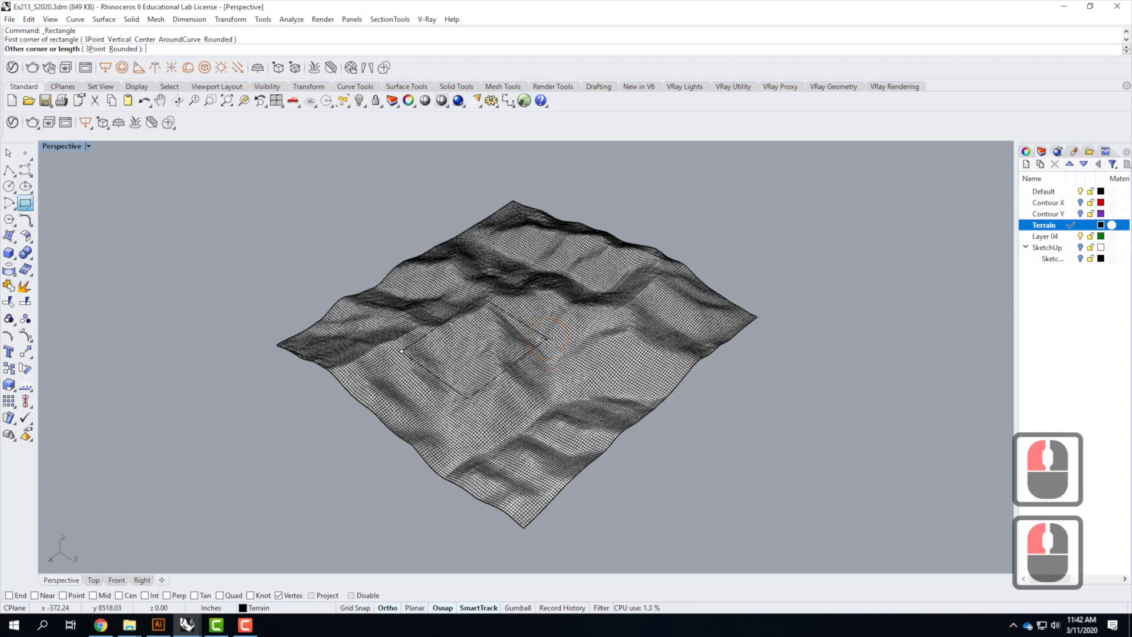
{"action": "type", "text": "@"}
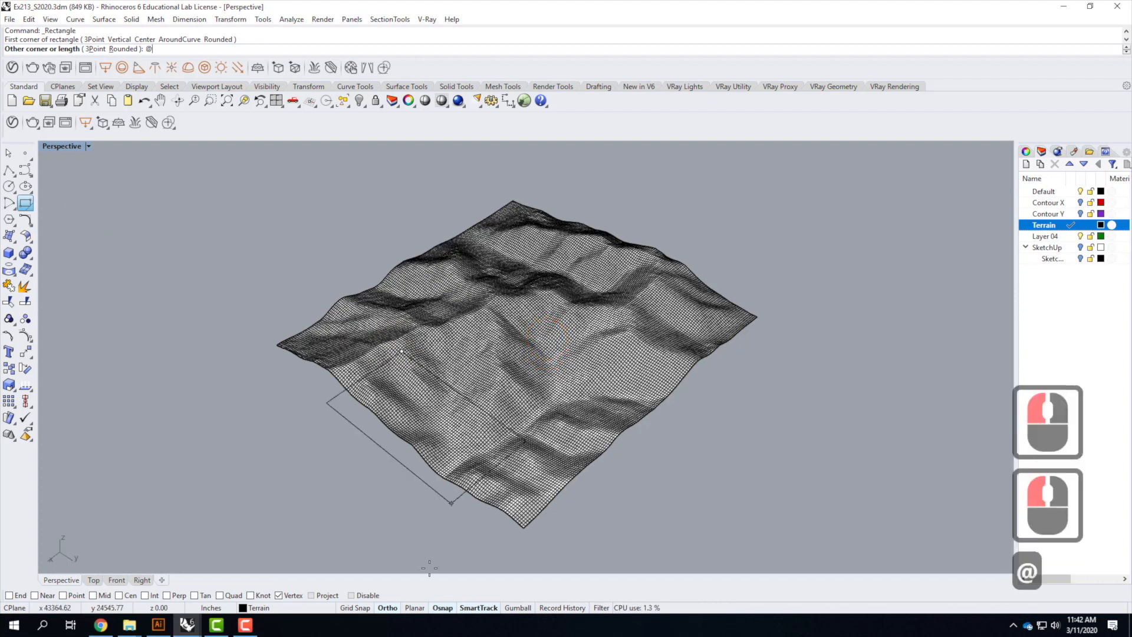
{"action": "left_click", "coordinate": [101, 625]}
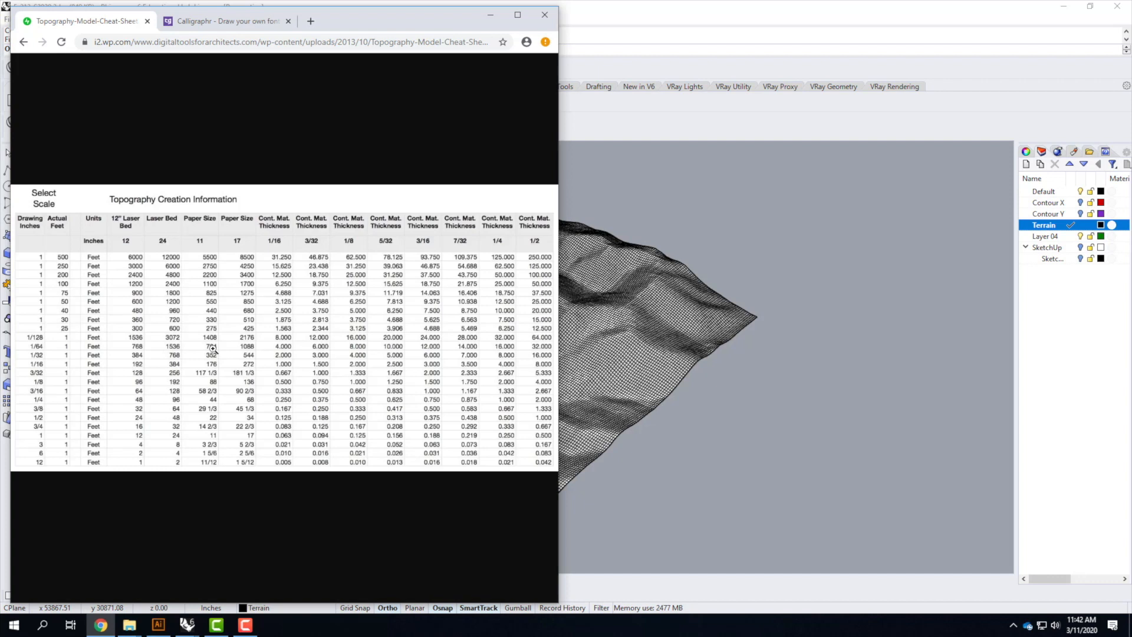
{"action": "left_click", "coordinate": [677, 15]}
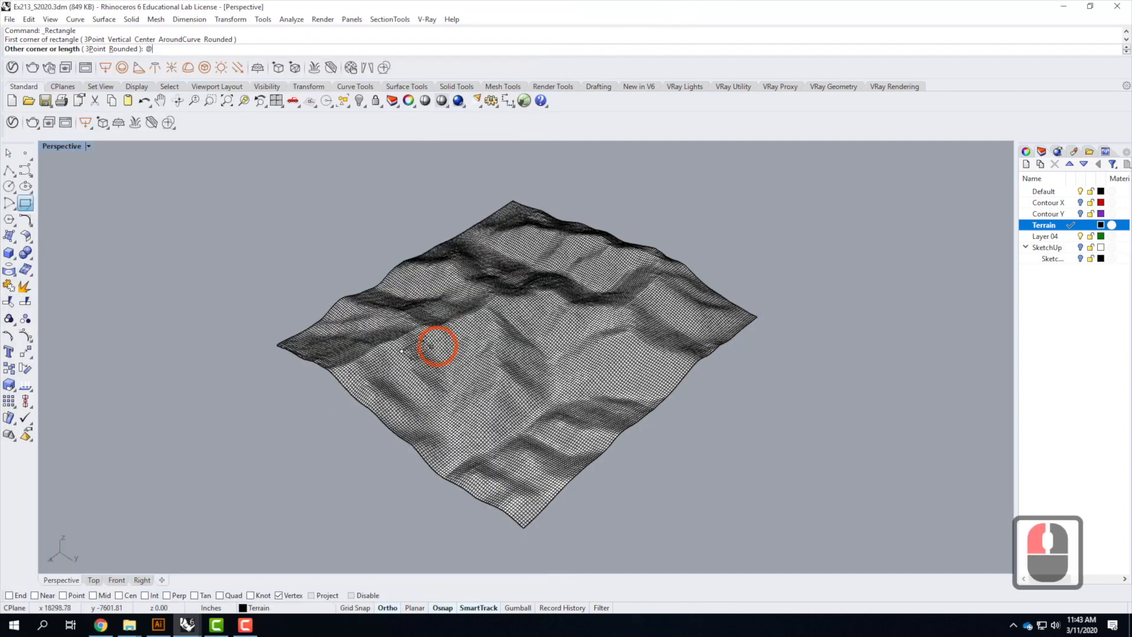
{"action": "type", "text": "704'"}
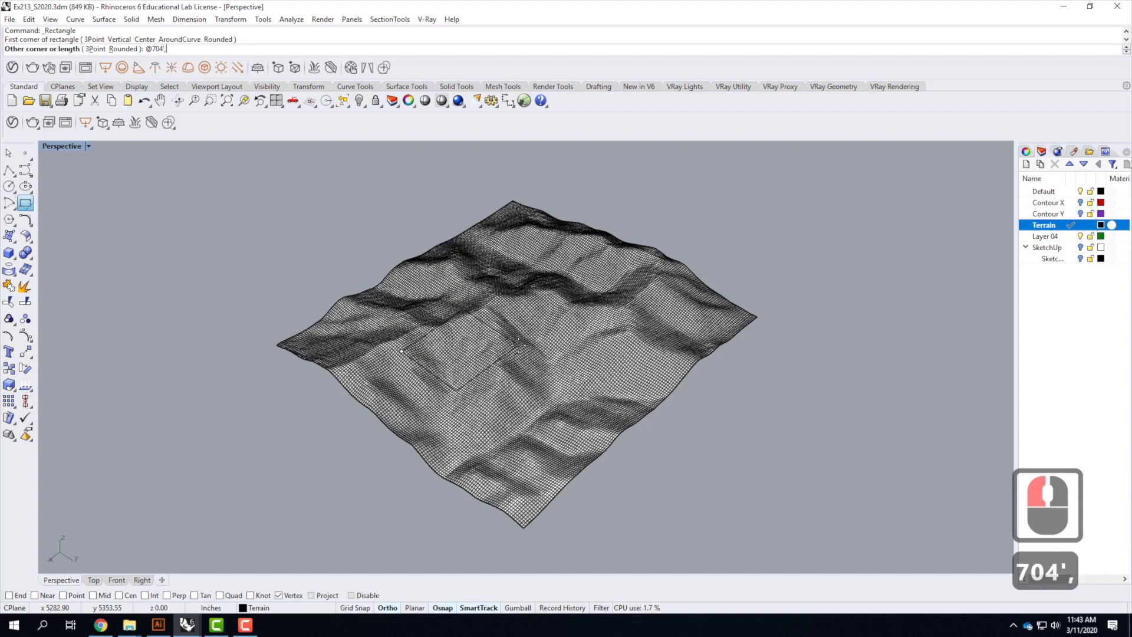
{"action": "type", "text": ",1088'"}
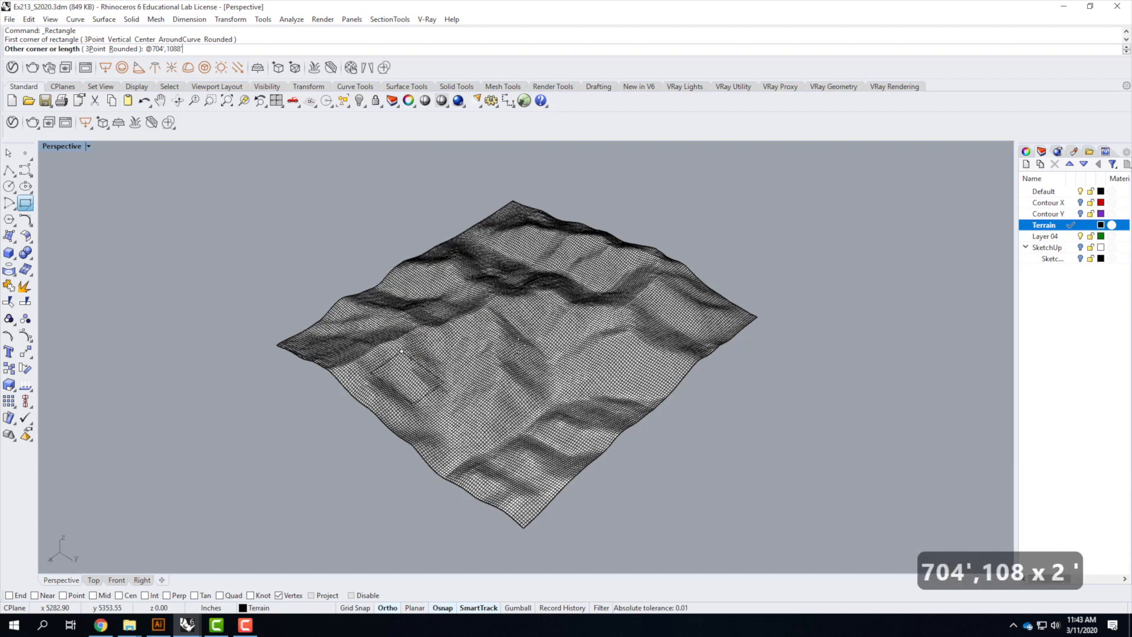
{"action": "key", "text": "Return"}
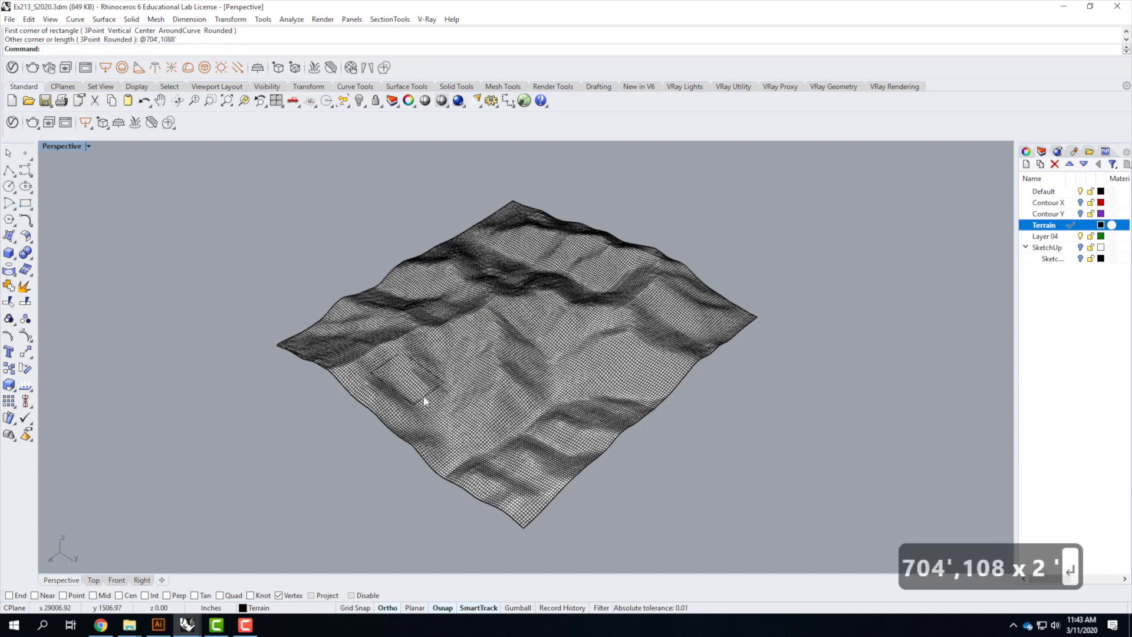
{"action": "left_click", "coordinate": [443, 408]}
{"action": "left_click", "coordinate": [488, 429]}
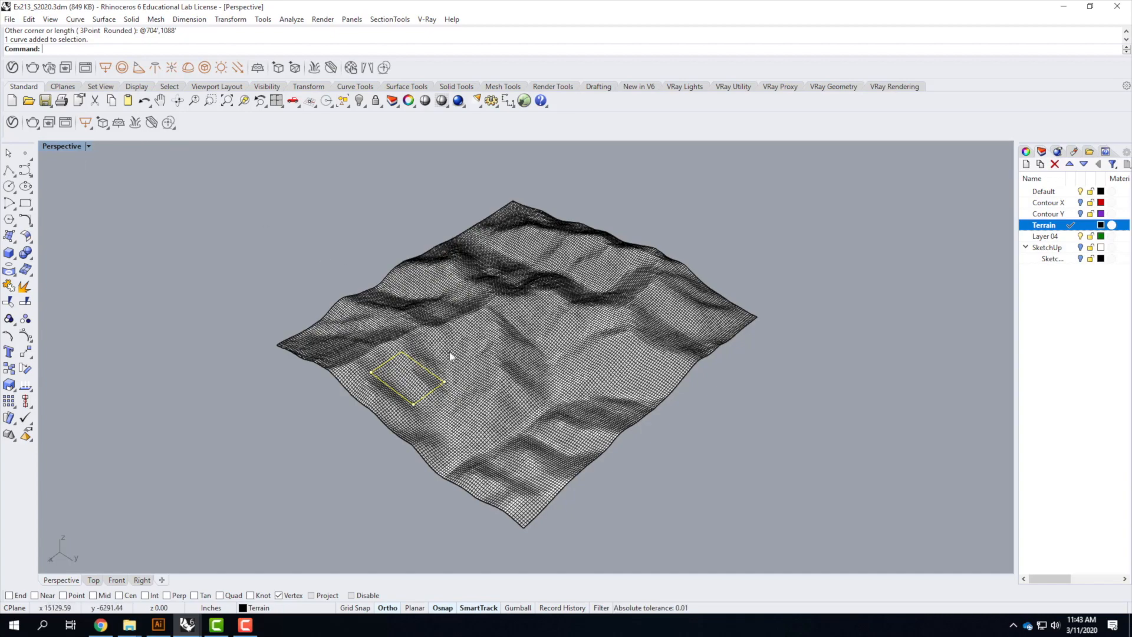
Project the rectangle onto the terrain surface from the Top view
{"action": "right_click_drag", "start_coordinate": [432, 306], "coordinate": [481, 424]}
{"action": "left_click_drag", "start_coordinate": [488, 402], "coordinate": [489, 324]}
{"action": "mouse_move", "coordinate": [505, 334]}
{"action": "right_mouse_down"}
{"action": "mouse_move", "coordinate": [543, 342]}
{"action": "mouse_move", "coordinate": [415, 283]}
{"action": "mouse_move", "coordinate": [369, 283]}
{"action": "mouse_move", "coordinate": [600, 314]}
{"action": "mouse_move", "coordinate": [720, 283]}
{"action": "mouse_move", "coordinate": [751, 313]}
{"action": "mouse_move", "coordinate": [791, 313]}
{"action": "mouse_move", "coordinate": [516, 344]}
{"action": "right_mouse_up"}
{"action": "left_click_drag", "start_coordinate": [509, 355], "coordinate": [463, 368]}
{"action": "left_click", "coordinate": [495, 384]}
{"action": "right_click_drag", "start_coordinate": [441, 411], "coordinate": [512, 397]}
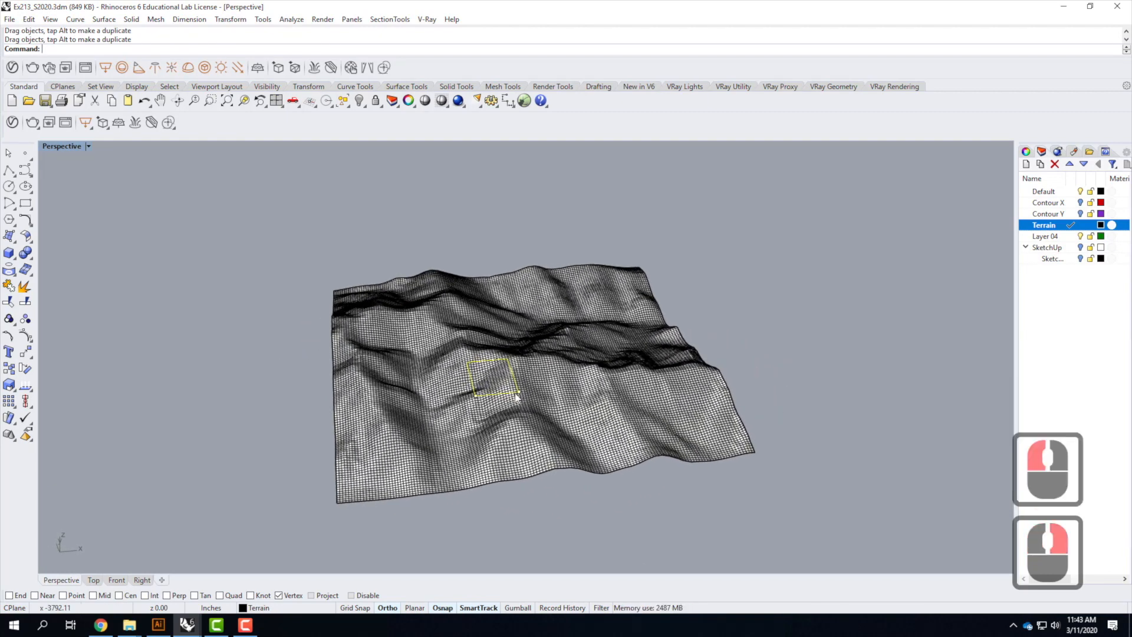
{"action": "double_click", "coordinate": [62, 147]}
{"action": "double_click", "coordinate": [50, 147]}
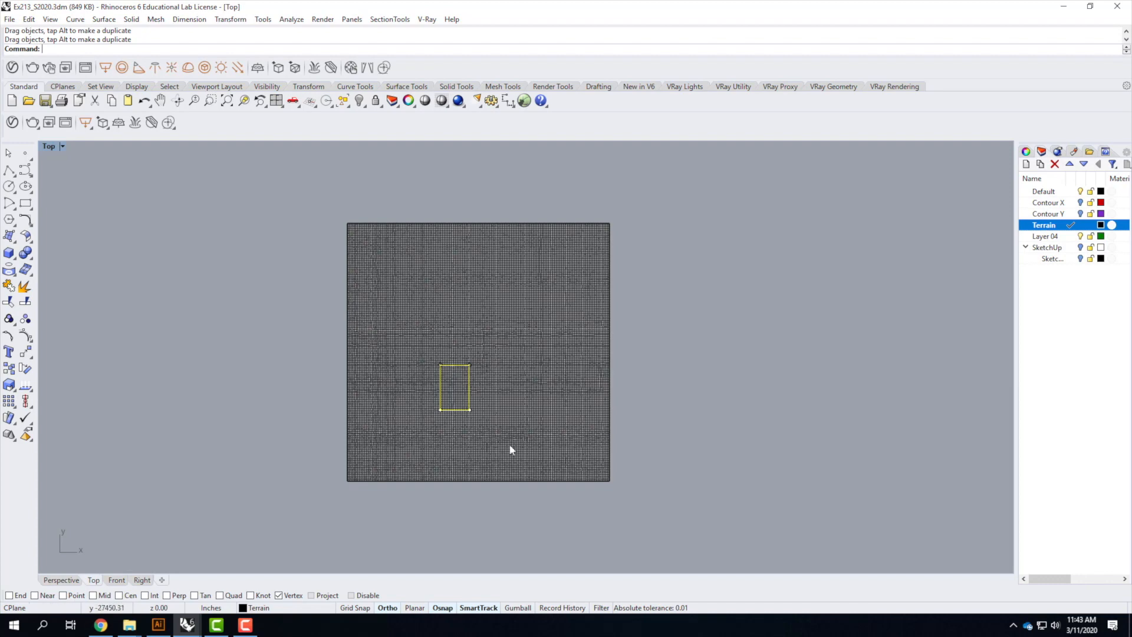
{"action": "scroll", "coordinate": [425, 394], "scroll_direction": "up", "scroll_amount": 4}
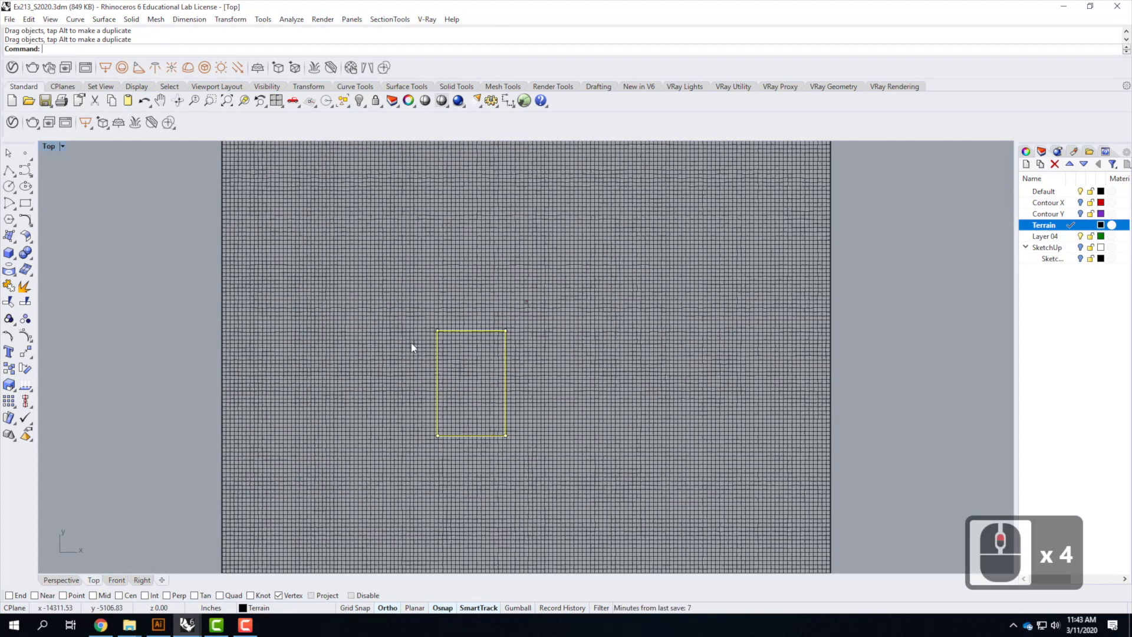
{"action": "type", "text": "proj"}
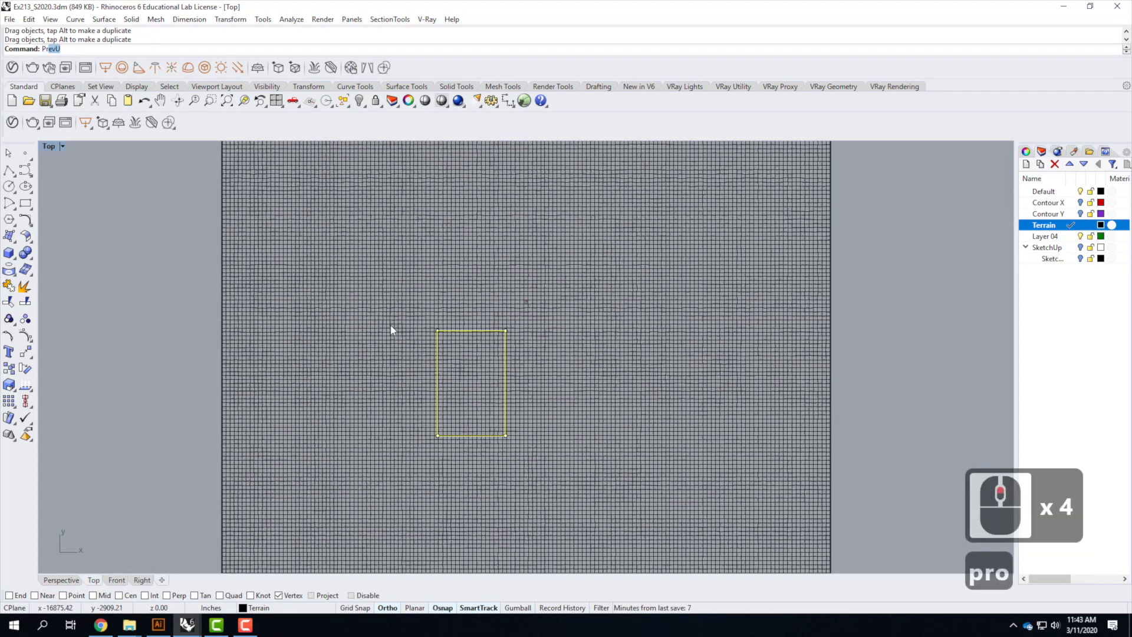
{"action": "key", "text": "Return"}
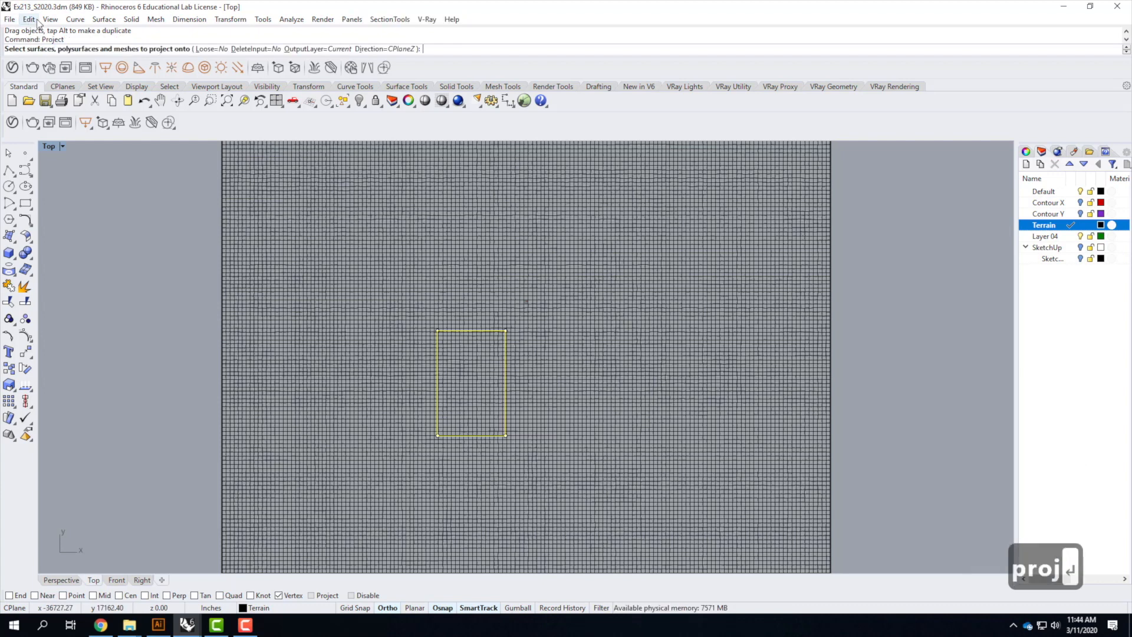
{"action": "left_click", "coordinate": [549, 294]}
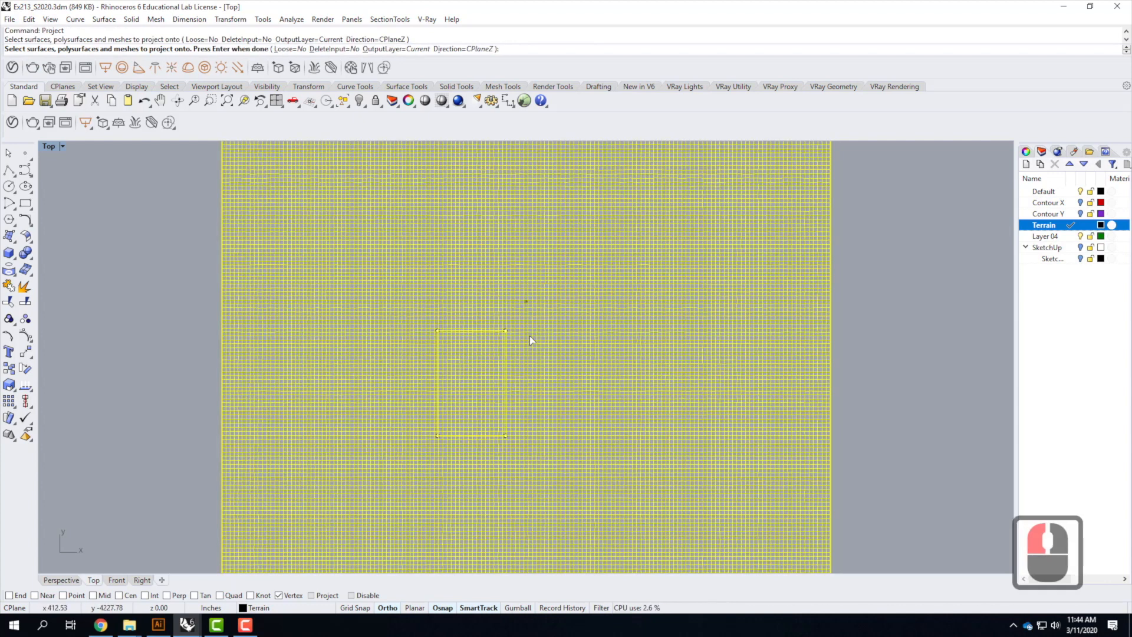
{"action": "key", "text": "Return"}
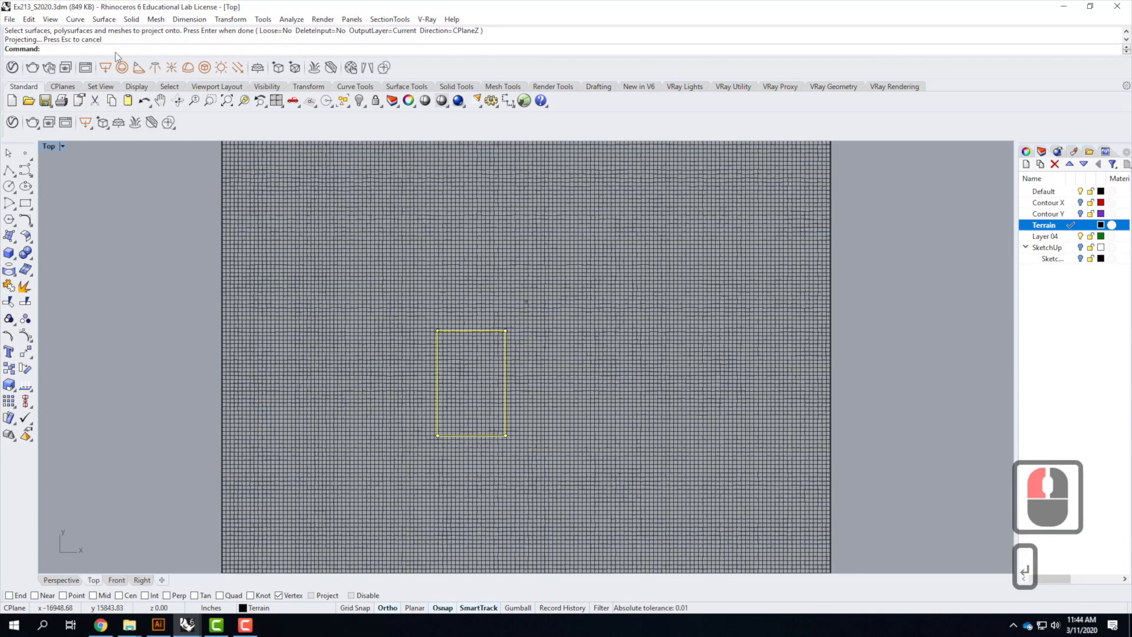
Trim away the terrain outside the projected rectangle, keeping only the enclosed patch
{"action": "double_click", "coordinate": [46, 147]}
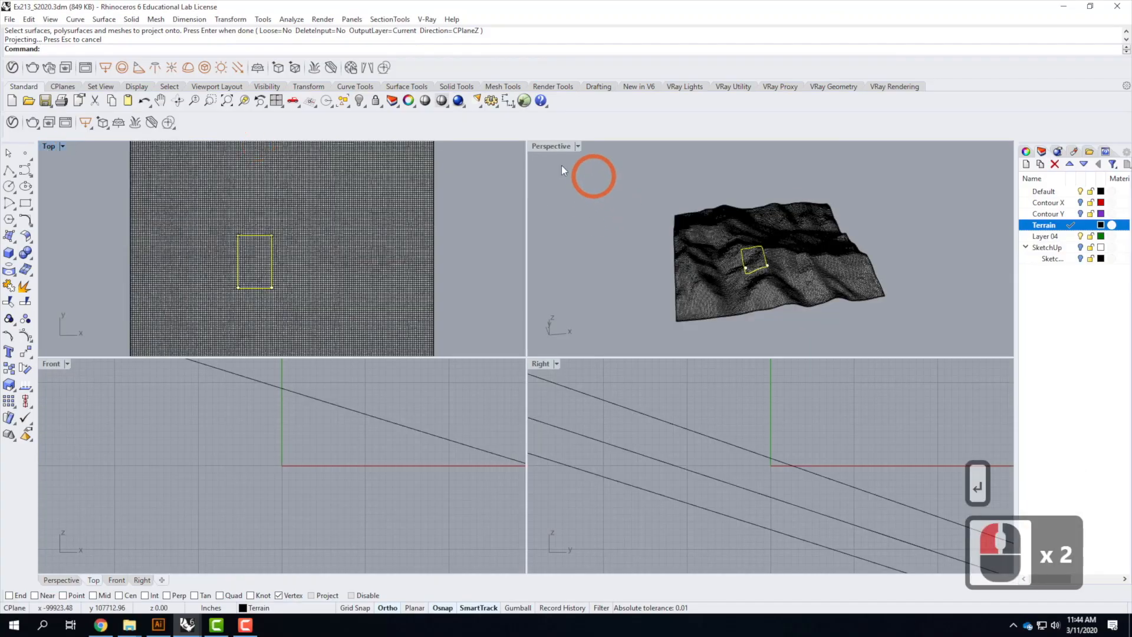
{"action": "double_click", "coordinate": [551, 148]}
{"action": "scroll", "coordinate": [485, 392], "scroll_direction": "up", "scroll_amount": 4}
{"action": "right_click_drag", "start_coordinate": [486, 392], "coordinate": [678, 366]}
{"action": "right_click_drag", "start_coordinate": [502, 366], "coordinate": [706, 293]}
{"action": "scroll", "coordinate": [693, 263], "scroll_direction": "up", "scroll_amount": 3}
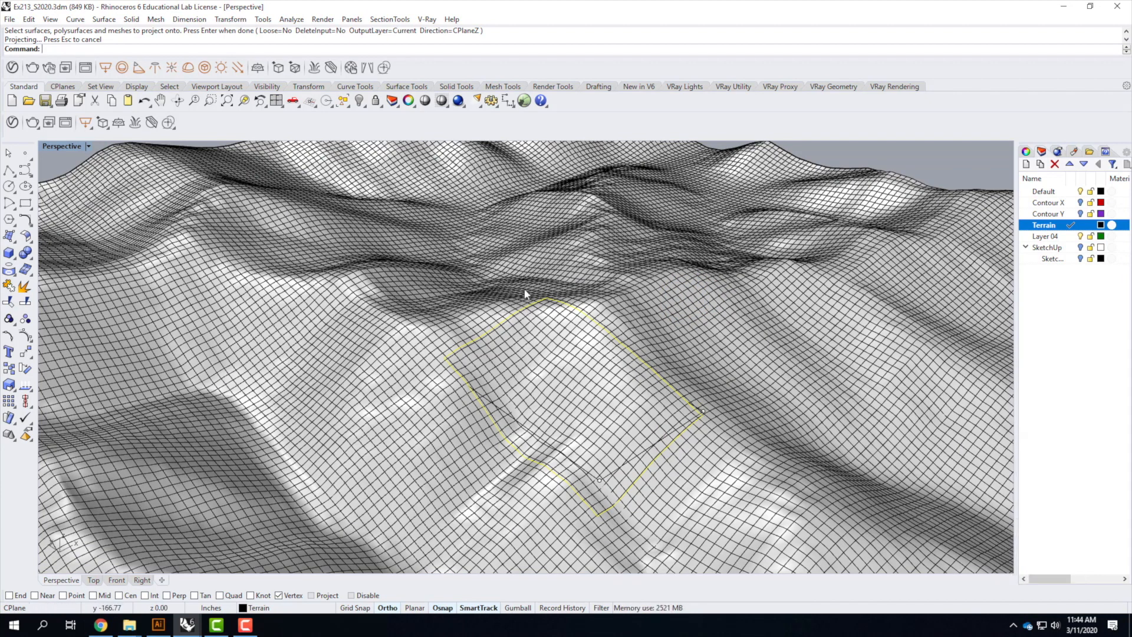
{"action": "type", "text": "trim"}
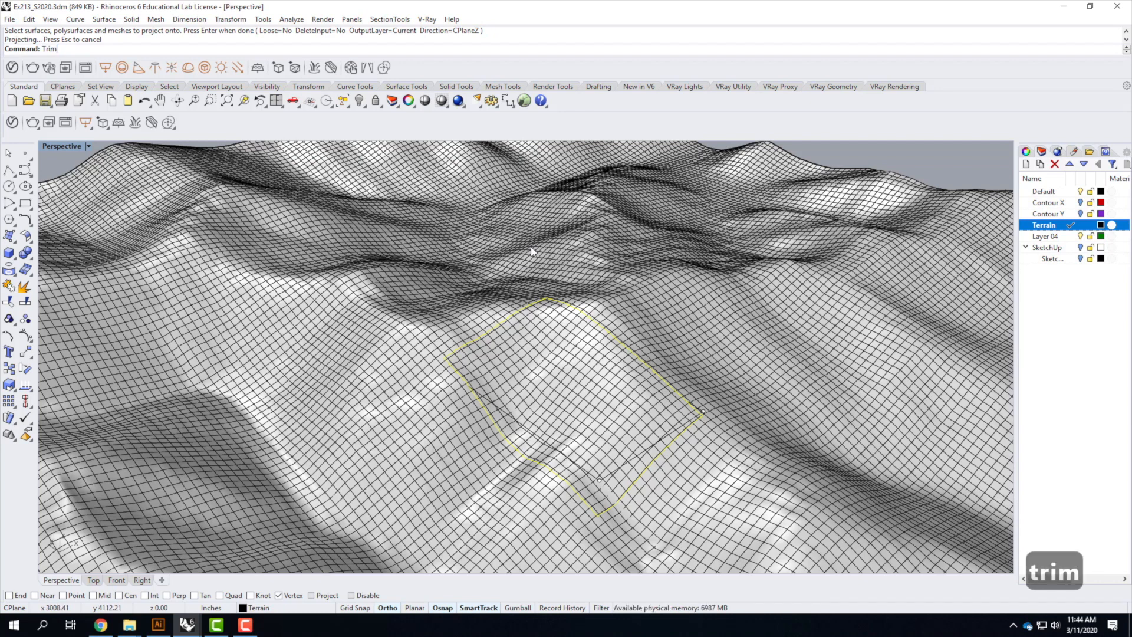
{"action": "key", "text": "Return"}
{"action": "left_click", "coordinate": [640, 315]}
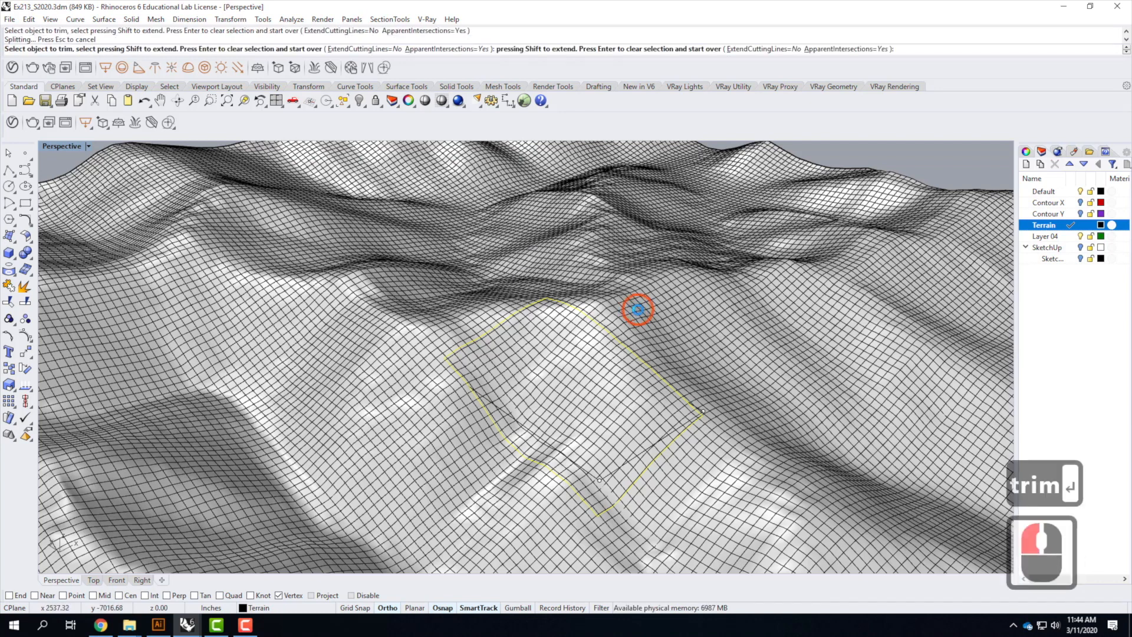
{"action": "right_click_drag", "start_coordinate": [781, 422], "coordinate": [806, 363]}
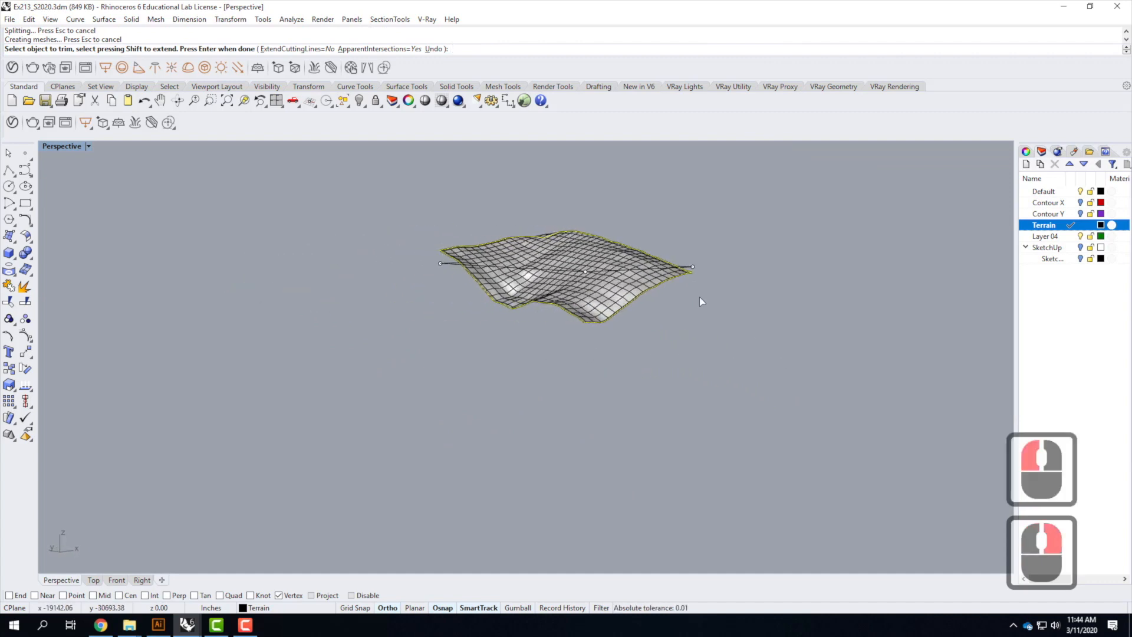
{"action": "scroll", "coordinate": [698, 259], "scroll_direction": "up", "scroll_amount": 3}
{"action": "right_click", "coordinate": [714, 292]}
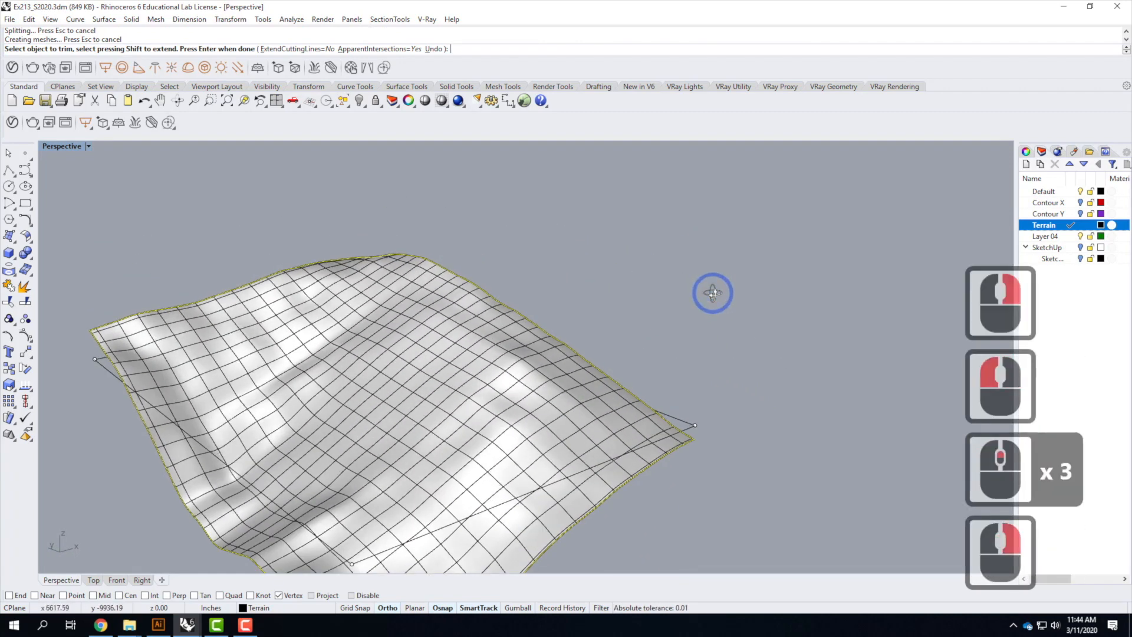
{"action": "key", "text": "Return"}
Consult the Topography Model Cheat Sheet in the browser again
{"action": "scroll", "coordinate": [706, 245], "scroll_direction": "down", "scroll_amount": 4}
{"action": "scroll", "coordinate": [705, 243], "scroll_direction": "up", "scroll_amount": 2}
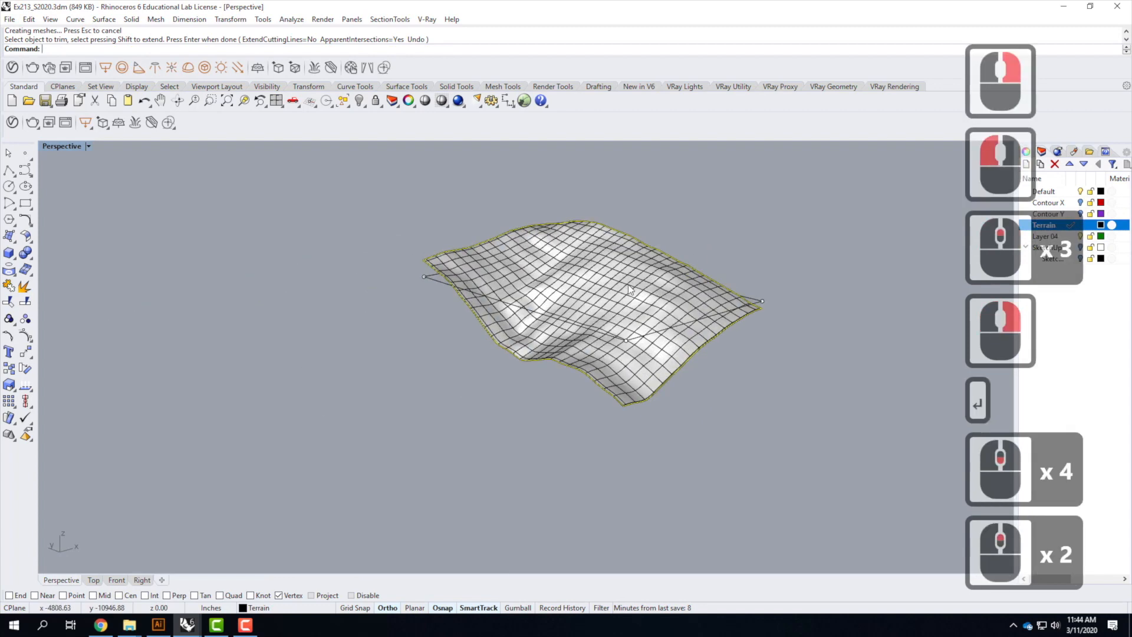
{"action": "left_click", "coordinate": [609, 291]}
{"action": "left_click", "coordinate": [610, 292]}
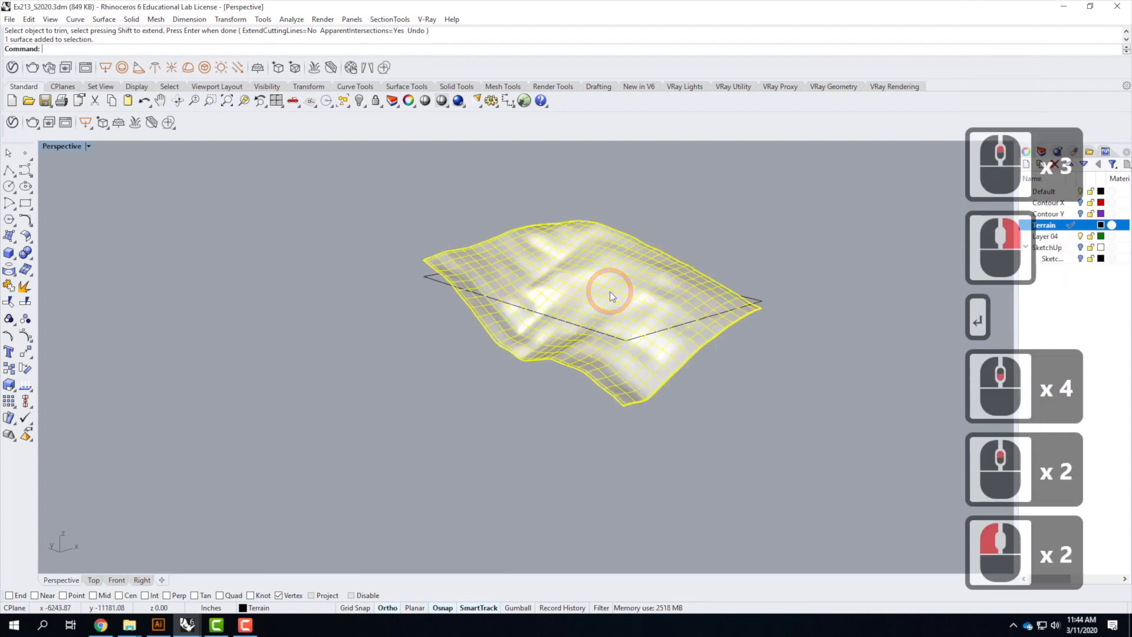
{"action": "left_click", "coordinate": [697, 379]}
{"action": "left_click", "coordinate": [568, 304]}
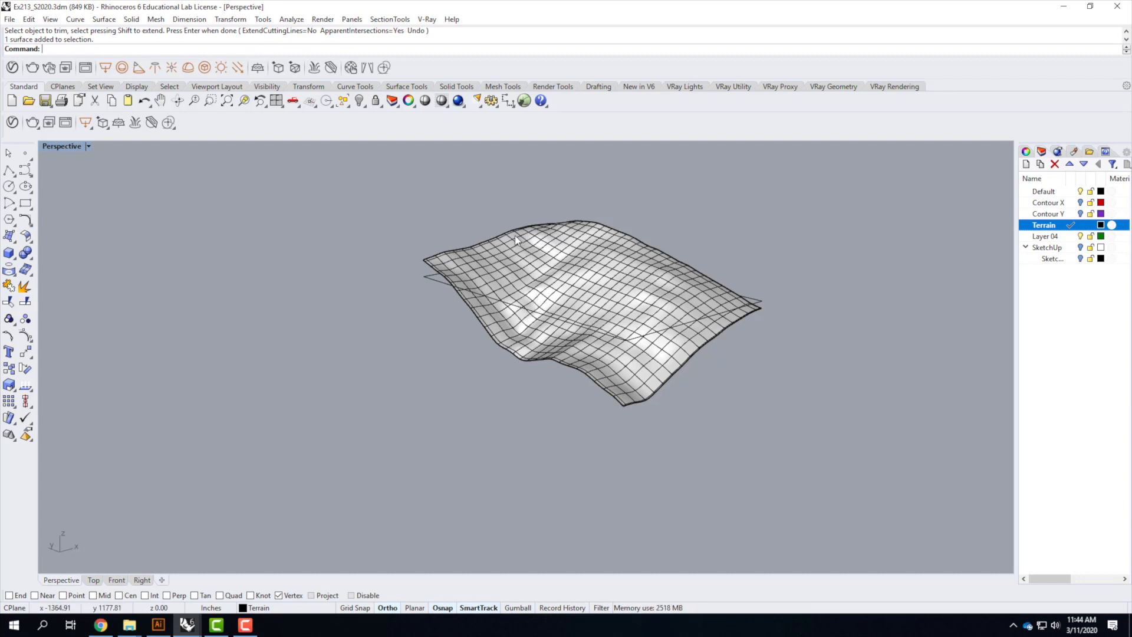
{"action": "left_click", "coordinate": [99, 624]}
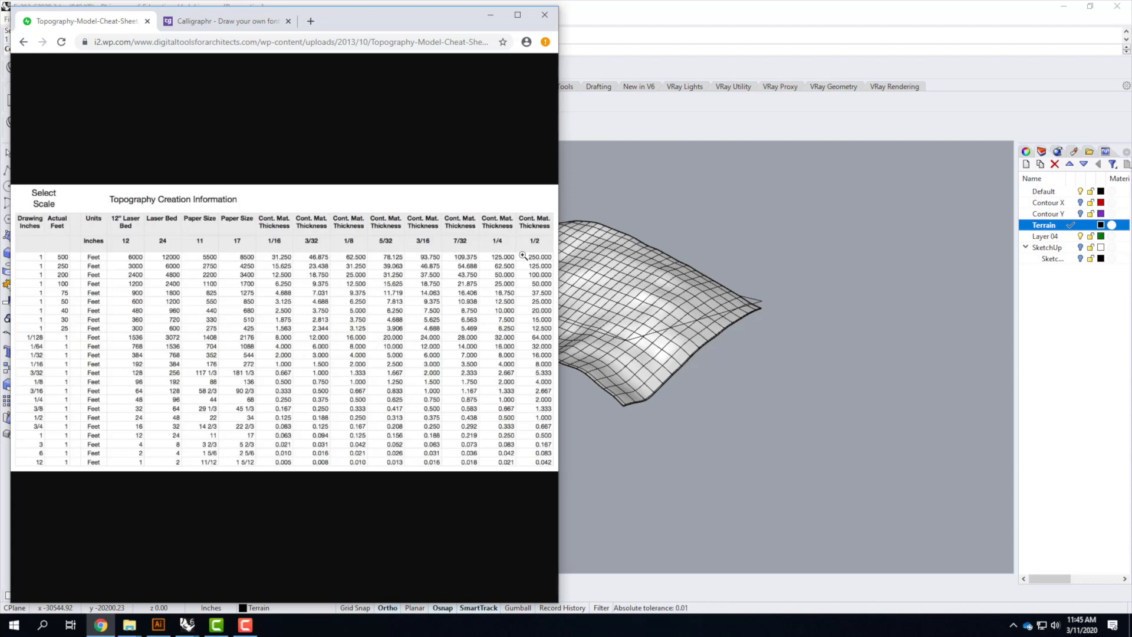
{"action": "left_click", "coordinate": [670, 190]}
Select the trimmed terrain surface and rename Layer 04 to Topo Lines as the current layer
{"action": "left_click", "coordinate": [574, 283]}
{"action": "left_click", "coordinate": [578, 237]}
{"action": "left_click", "coordinate": [563, 300]}
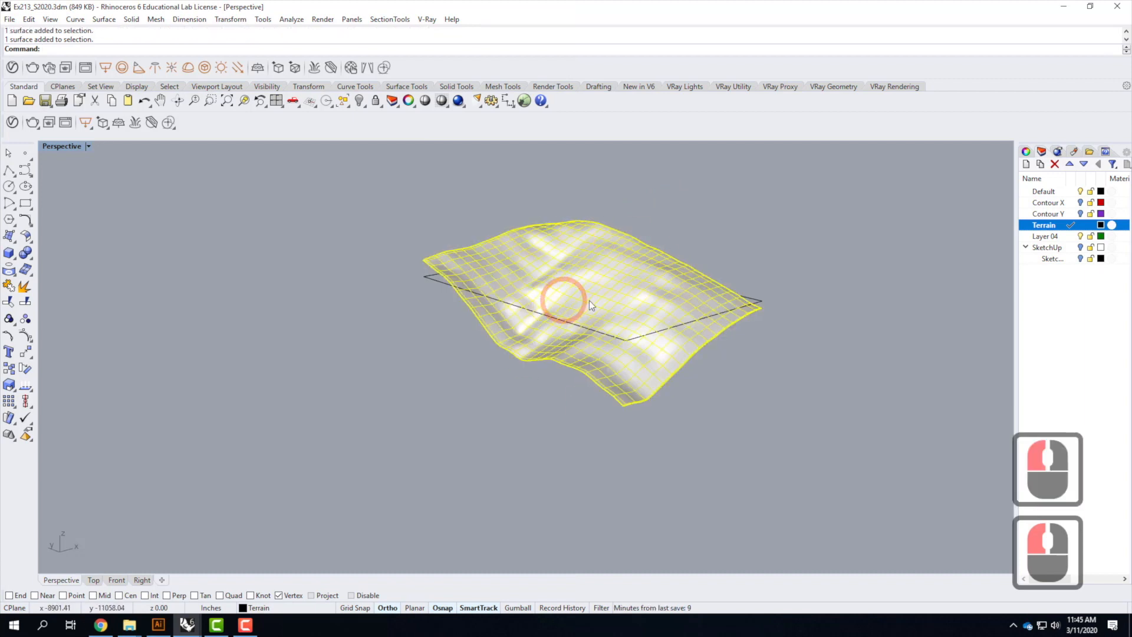
{"action": "left_click", "coordinate": [1058, 237]}
{"action": "left_click", "coordinate": [1058, 237]}
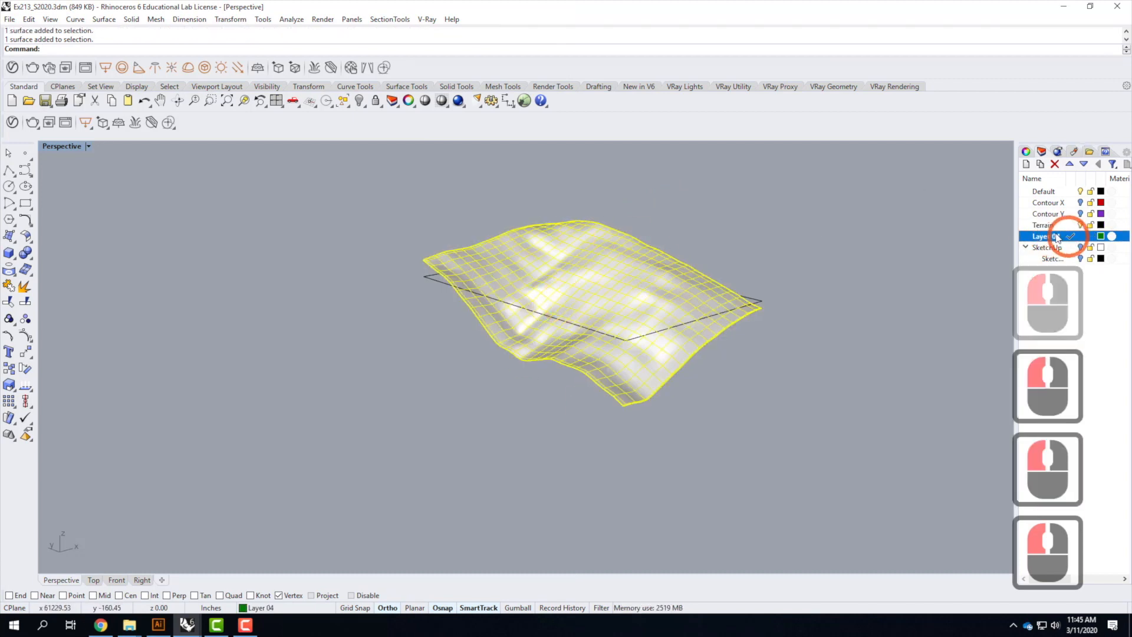
{"action": "double_click", "coordinate": [1055, 237]}
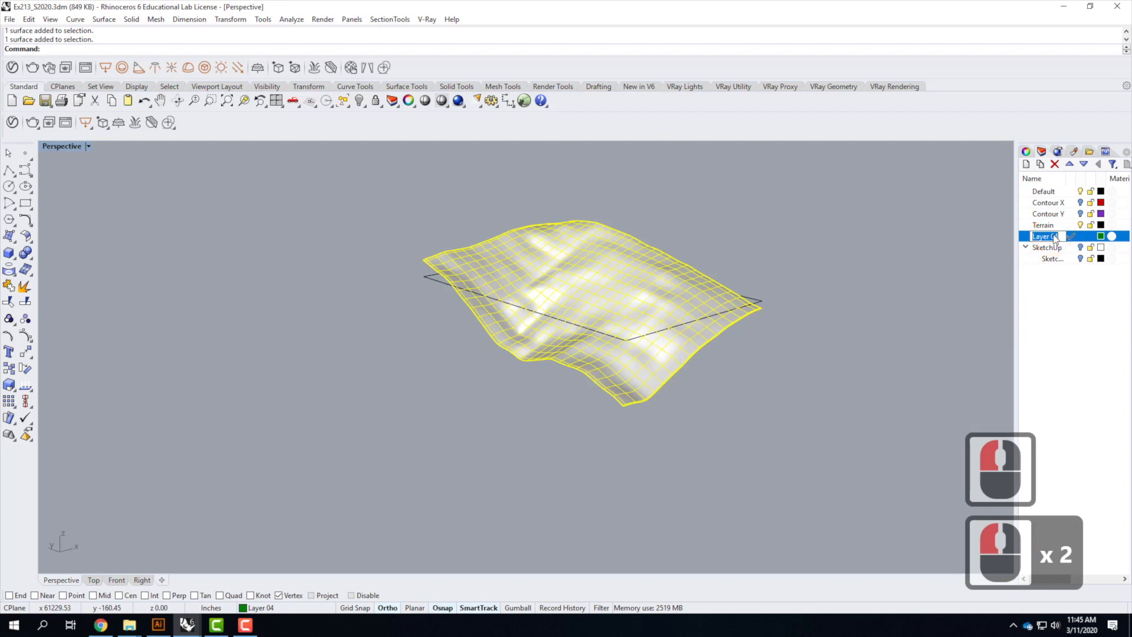
{"action": "type", "text": "Topo Lines"}
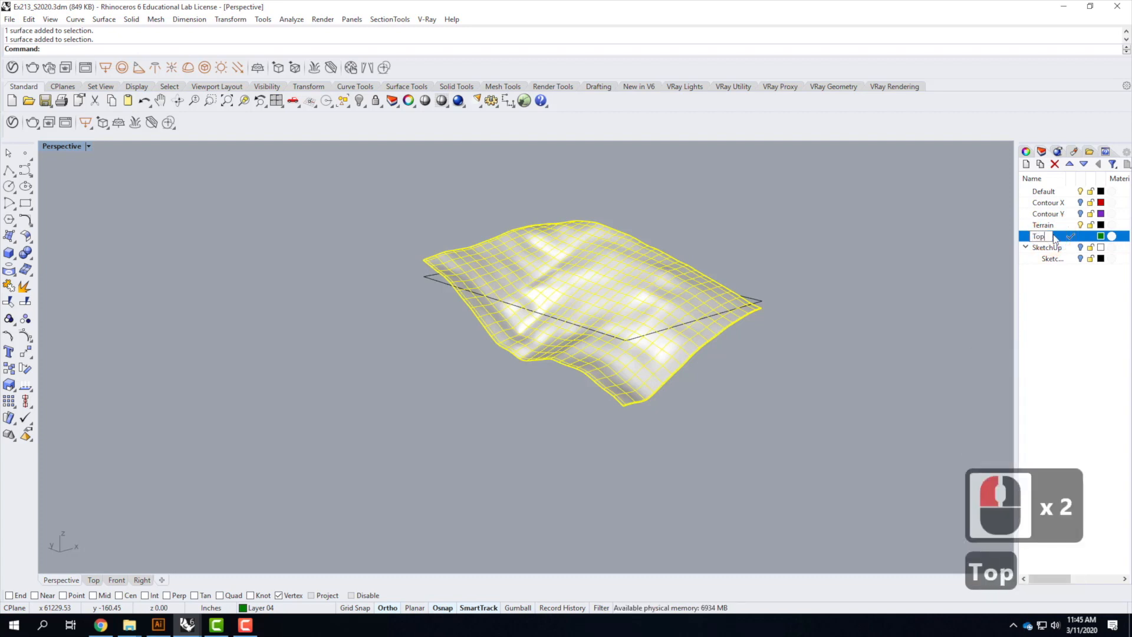
{"action": "key", "text": "Return"}
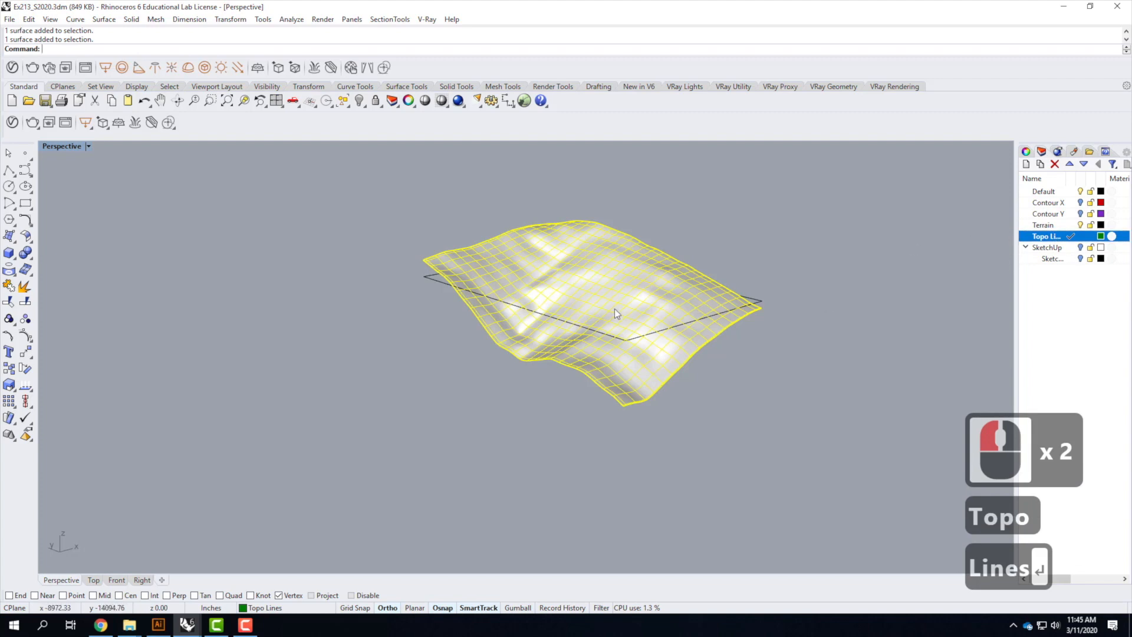
Create contour curves on the surface from its lower corner, running vertically, spaced 10' apart
{"action": "left_click", "coordinate": [75, 19]}
{"action": "left_click", "coordinate": [144, 407]}
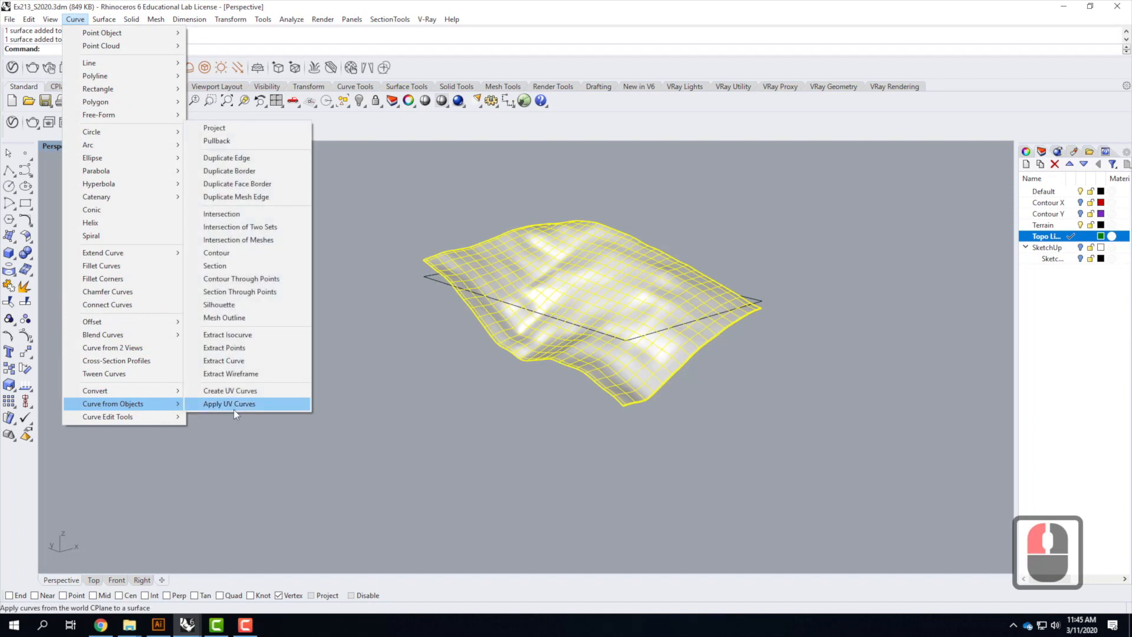
{"action": "left_click", "coordinate": [217, 254]}
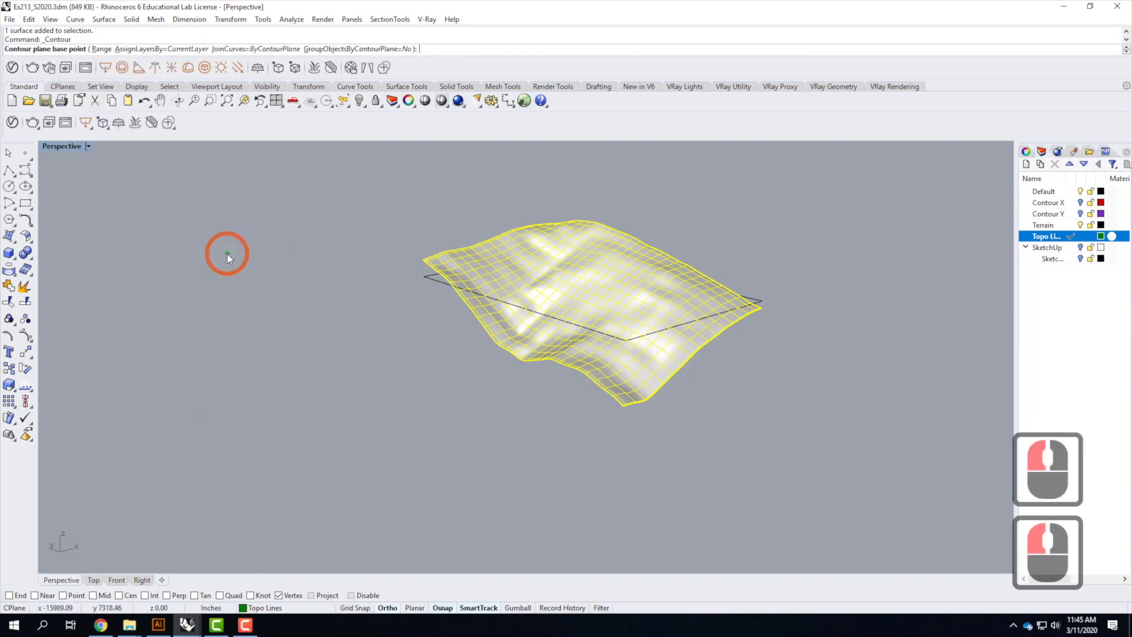
{"action": "left_click", "coordinate": [10, 595]}
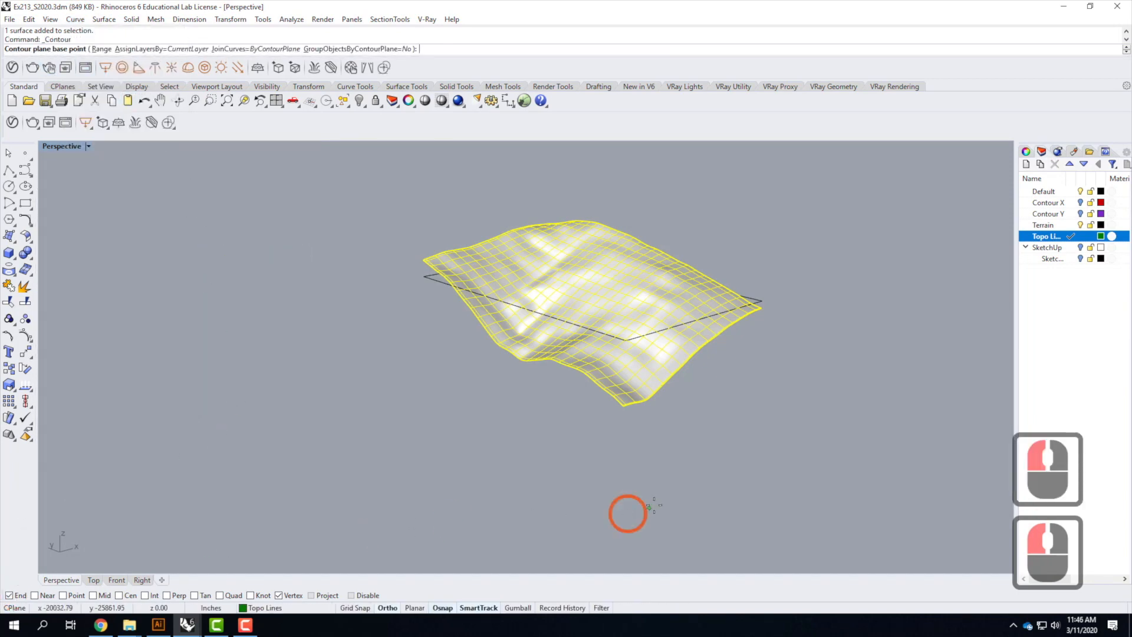
{"action": "left_click", "coordinate": [621, 406]}
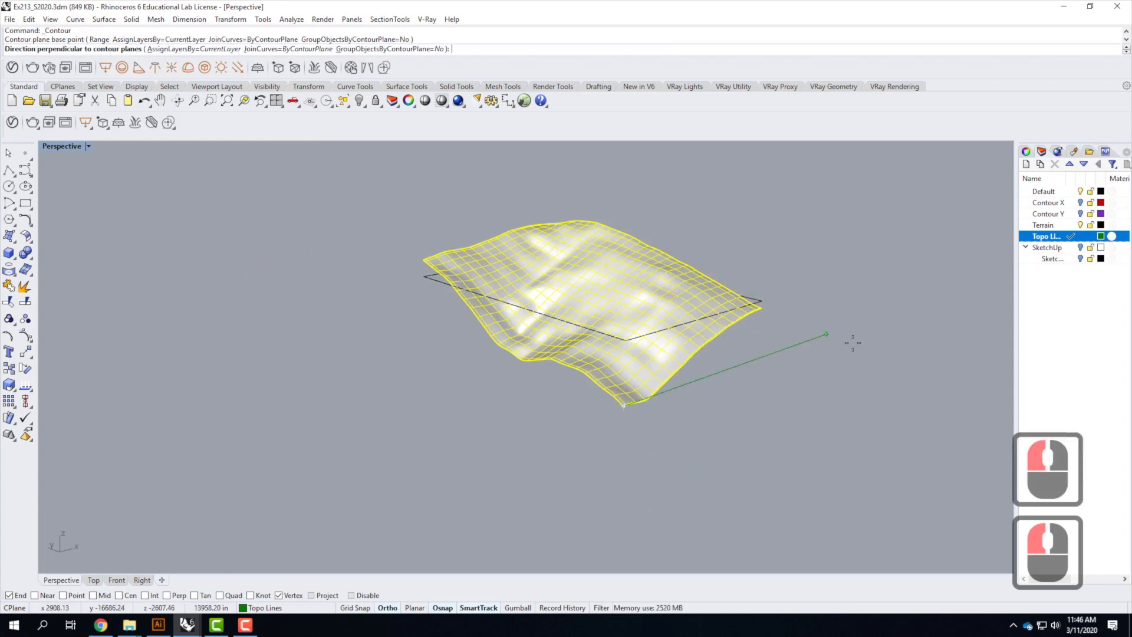
{"action": "left_click", "coordinate": [65, 147]}
{"action": "double_click", "coordinate": [65, 147]}
{"action": "scroll", "coordinate": [224, 469], "scroll_direction": "down", "scroll_amount": 17}
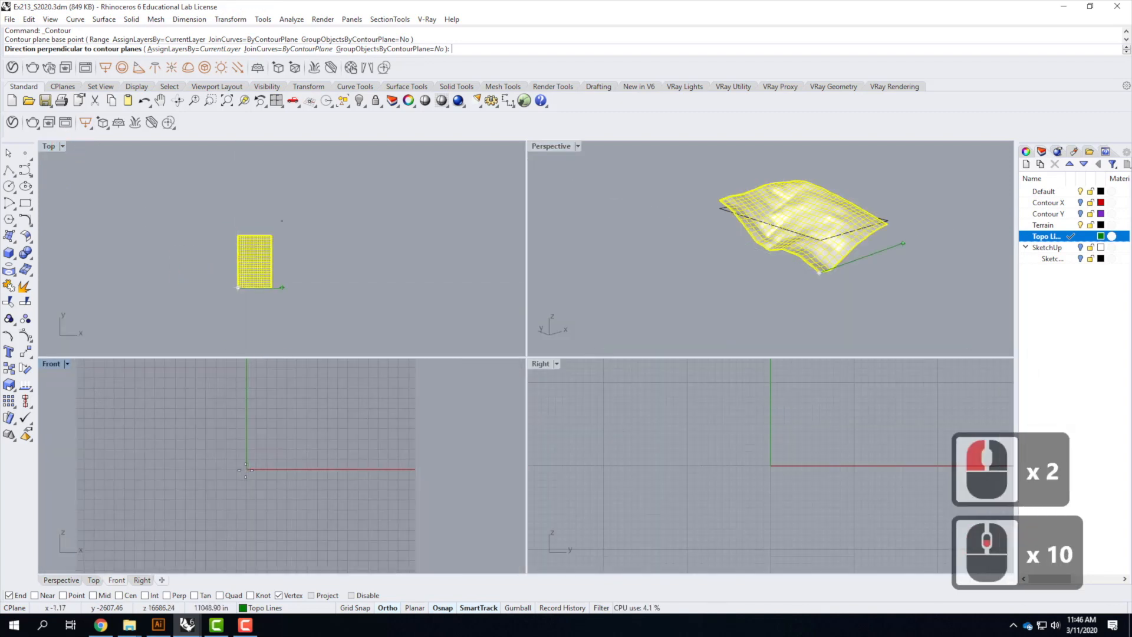
{"action": "scroll", "coordinate": [240, 480], "scroll_direction": "down", "scroll_amount": 15}
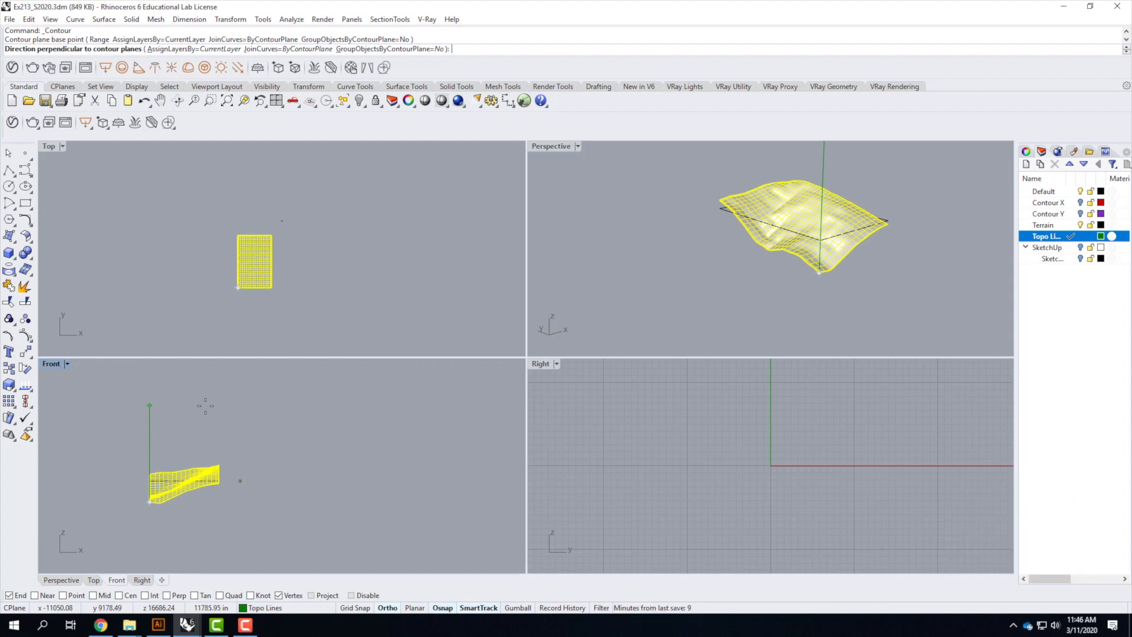
{"action": "left_click", "coordinate": [205, 406]}
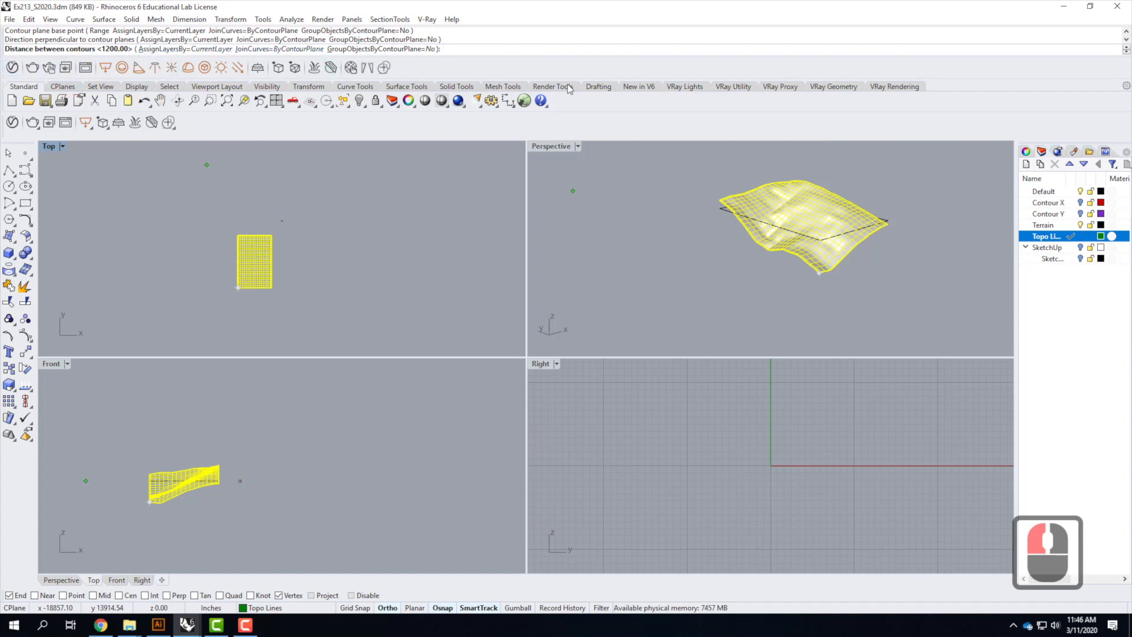
{"action": "type", "text": "10'"}
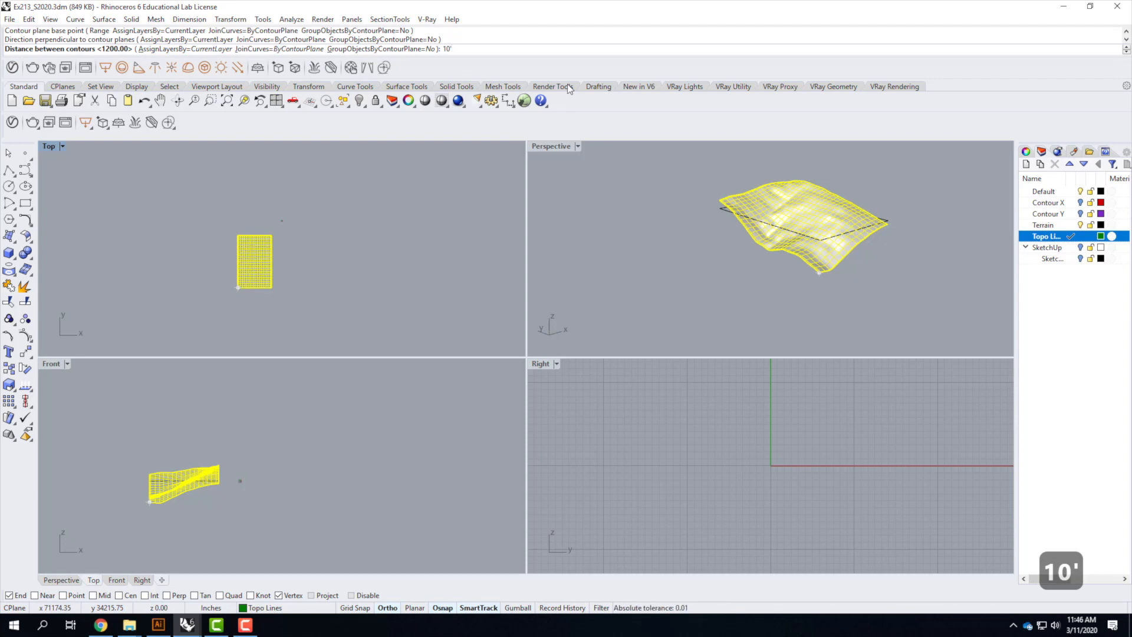
{"action": "key", "text": "Return"}
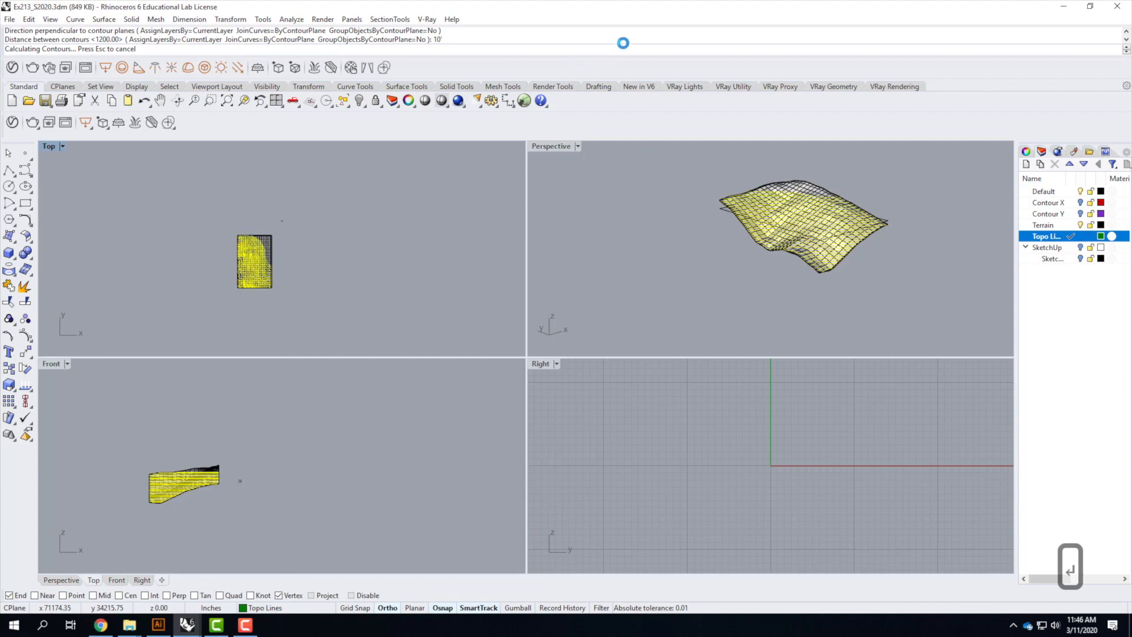
Hide the Terrain layer to display only the contour lines in the Perspective view
{"action": "double_click", "coordinate": [548, 146]}
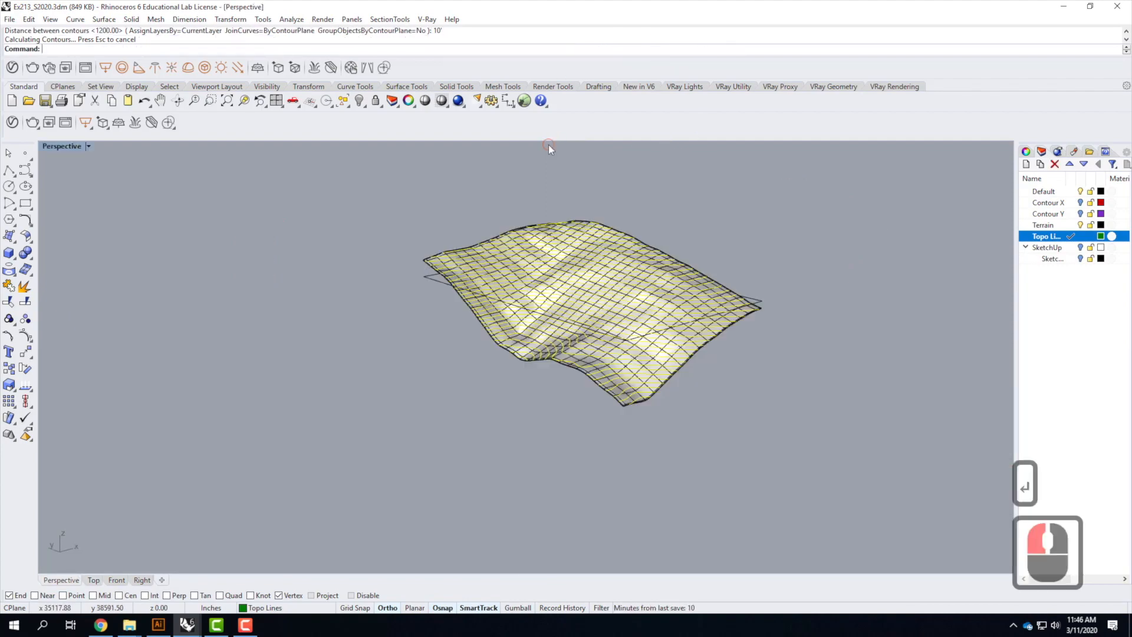
{"action": "scroll", "coordinate": [690, 359], "scroll_direction": "up", "scroll_amount": 2}
{"action": "right_click_drag", "start_coordinate": [599, 356], "coordinate": [683, 366]}
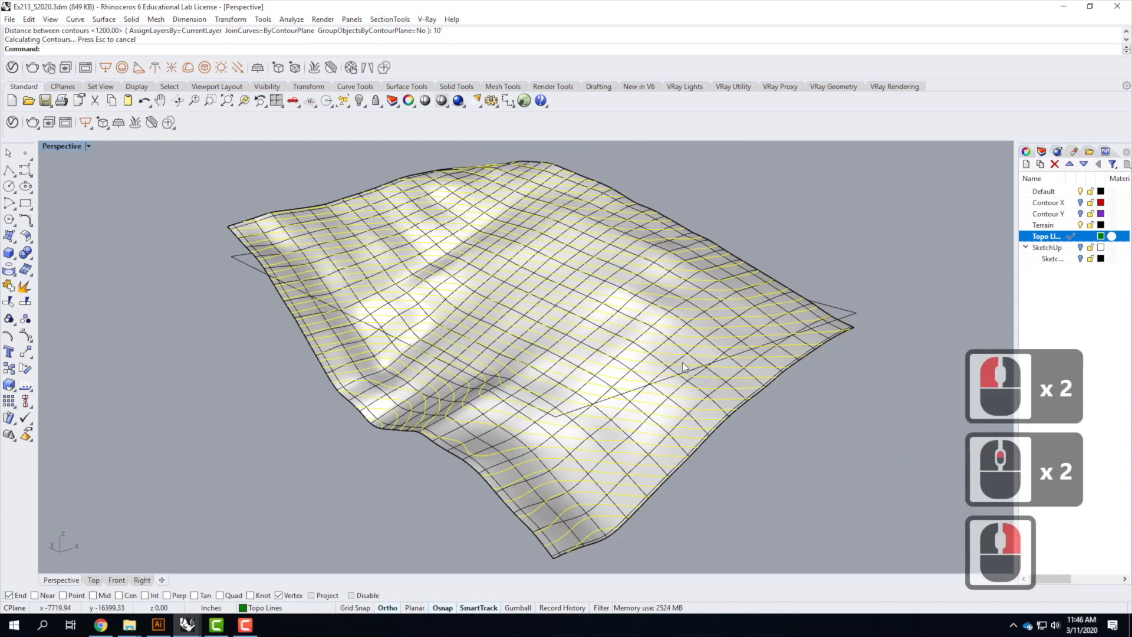
{"action": "left_click", "coordinate": [1082, 225]}
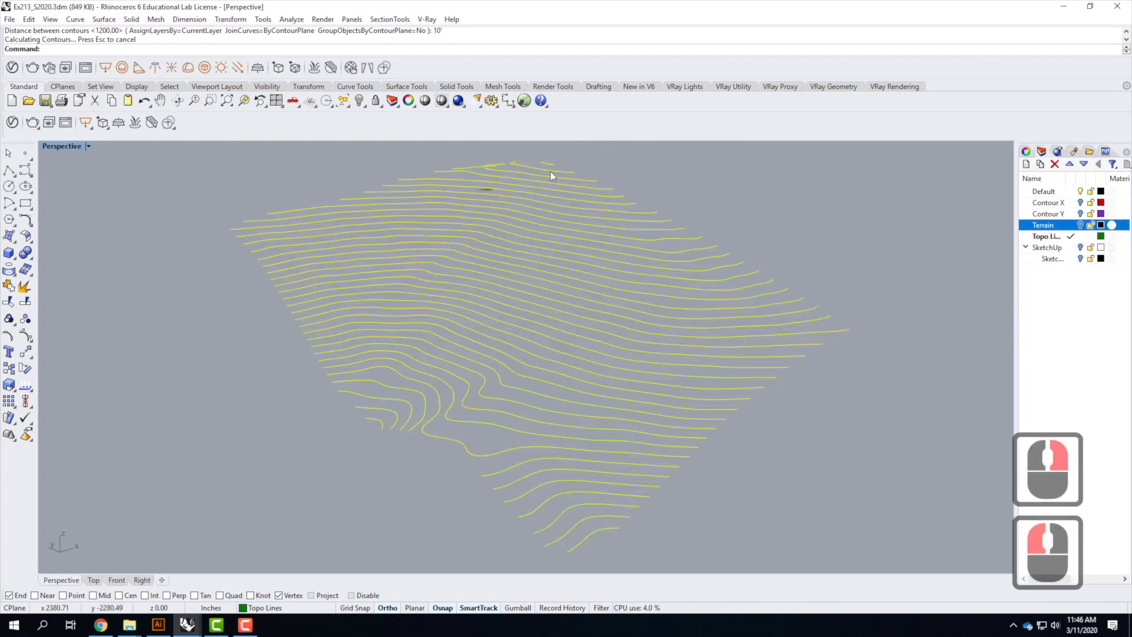
{"action": "right_click_drag", "start_coordinate": [581, 467], "coordinate": [553, 453]}
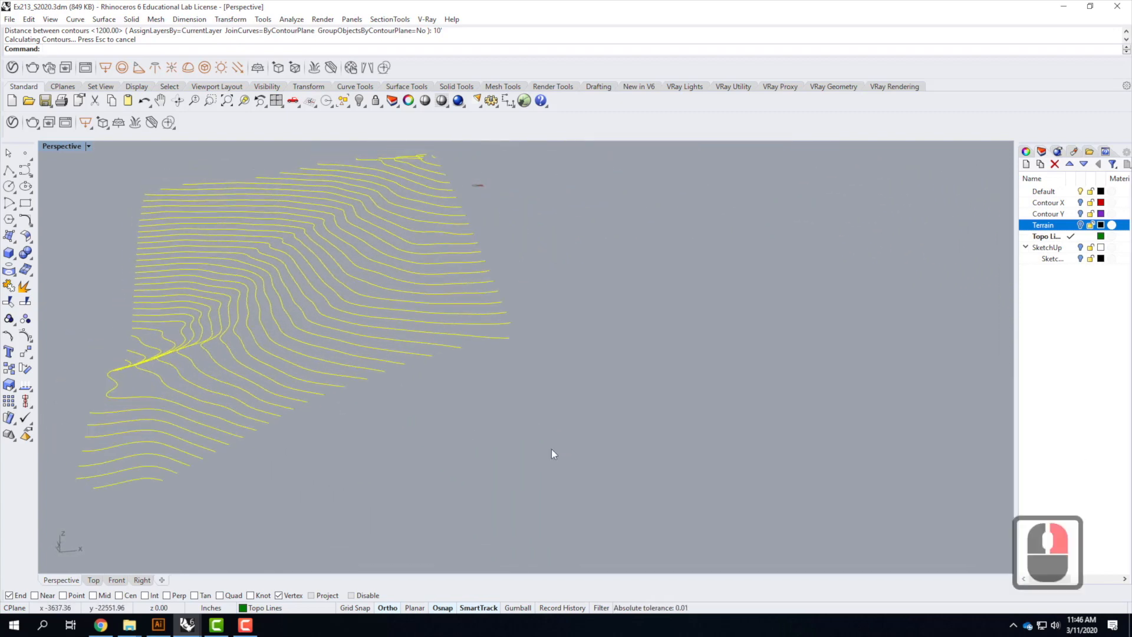
Orbit and zoom around the Perspective view to examine the new contour lines
{"action": "scroll", "coordinate": [771, 363], "scroll_direction": "down", "scroll_amount": 2}
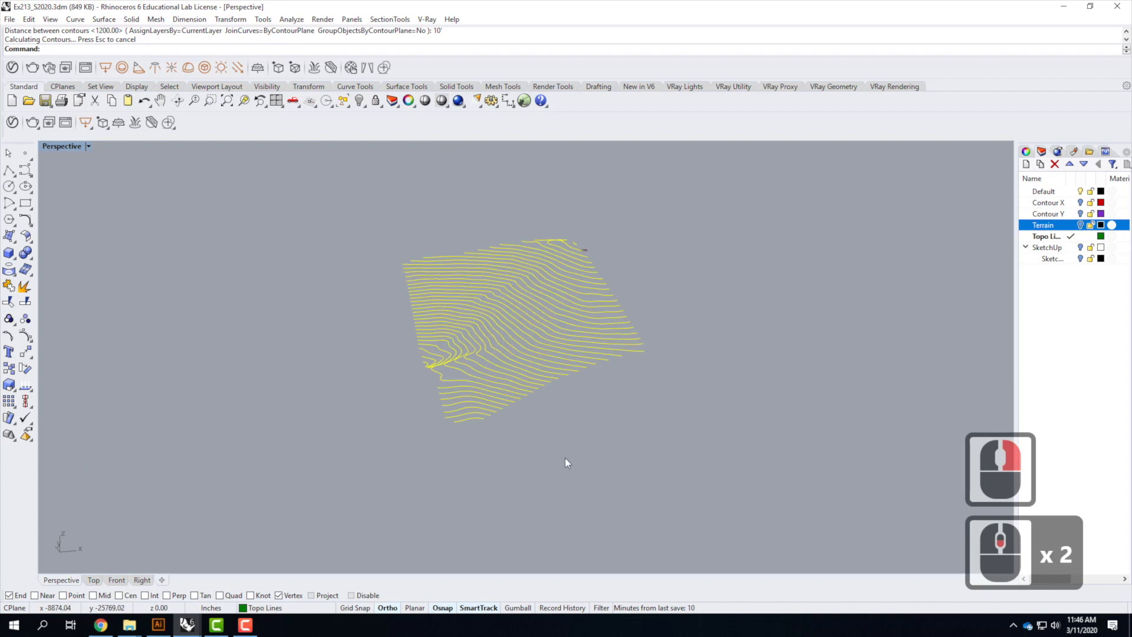
{"action": "left_click", "coordinate": [565, 462]}
{"action": "right_click_drag", "start_coordinate": [468, 459], "coordinate": [542, 456]}
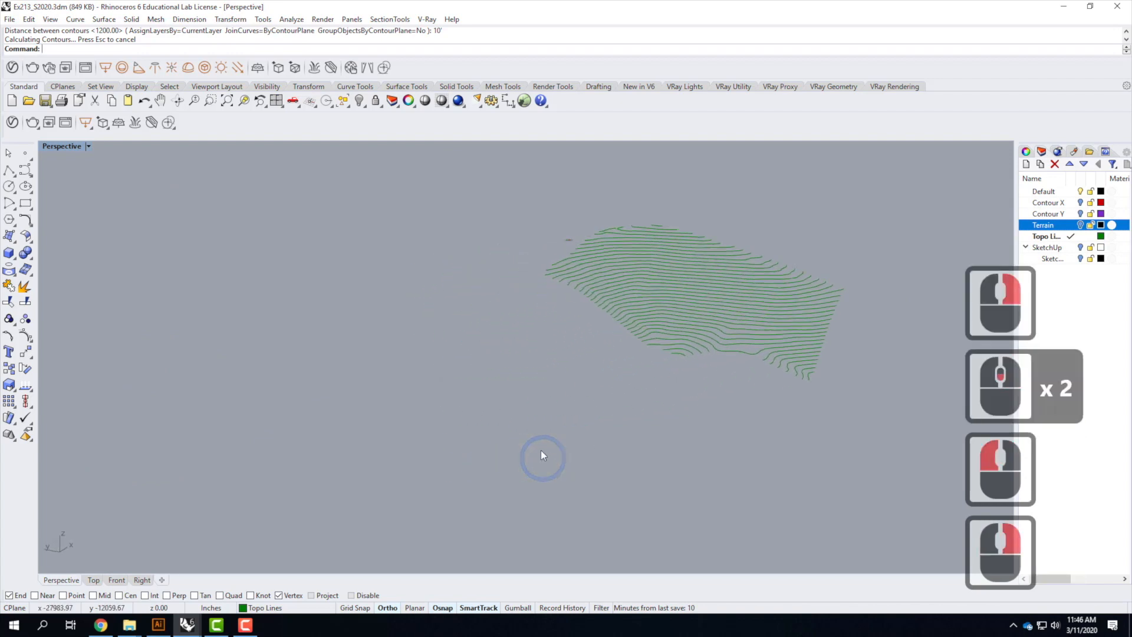
{"action": "scroll", "coordinate": [791, 358], "scroll_direction": "up", "scroll_amount": 2}
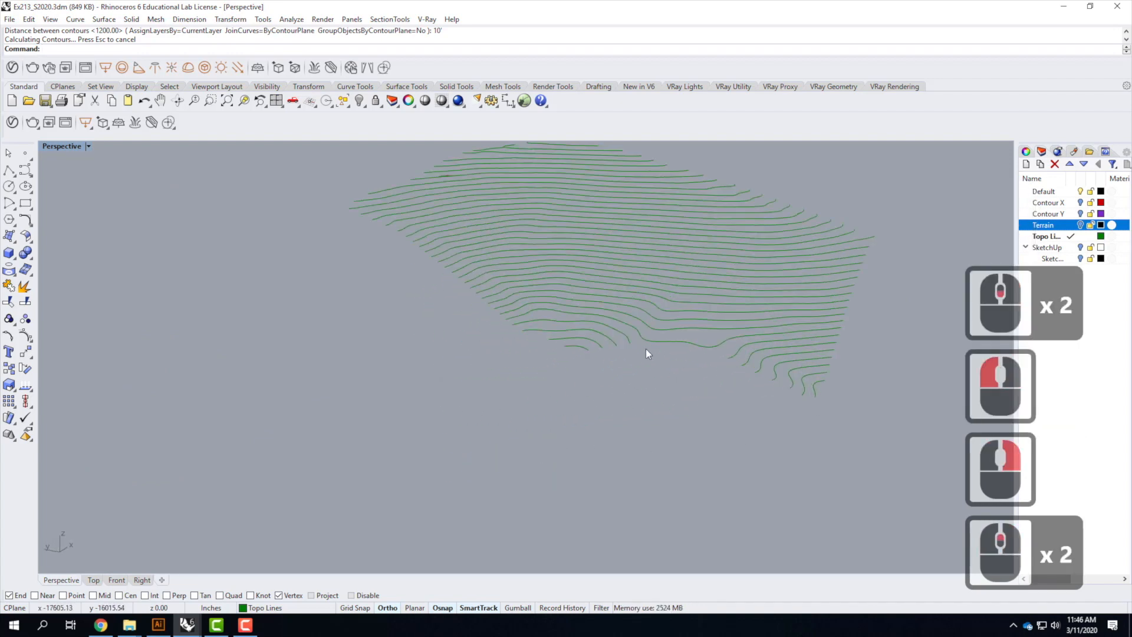
{"action": "scroll", "coordinate": [342, 422], "scroll_direction": "down", "scroll_amount": 5}
{"action": "left_click_drag", "start_coordinate": [301, 285], "coordinate": [572, 487]}
{"action": "type", "text": "z"}
{"action": "key", "text": "Return"}
{"action": "type", "text": "s"}
{"action": "key", "text": "Return"}
{"action": "right_click_drag", "start_coordinate": [634, 311], "coordinate": [678, 330]}
{"action": "left_click", "coordinate": [817, 293]}
{"action": "scroll", "coordinate": [809, 288], "scroll_direction": "down", "scroll_amount": 2}
{"action": "right_click_drag", "start_coordinate": [809, 289], "coordinate": [816, 339]}
{"action": "mouse_move", "coordinate": [363, 347]}
{"action": "right_mouse_down"}
{"action": "mouse_move", "coordinate": [493, 346]}
{"action": "mouse_move", "coordinate": [480, 361]}
{"action": "mouse_move", "coordinate": [377, 357]}
{"action": "right_mouse_up"}
{"action": "right_click_drag", "start_coordinate": [496, 356], "coordinate": [420, 330]}
{"action": "scroll", "coordinate": [550, 328], "scroll_direction": "down", "scroll_amount": 2}
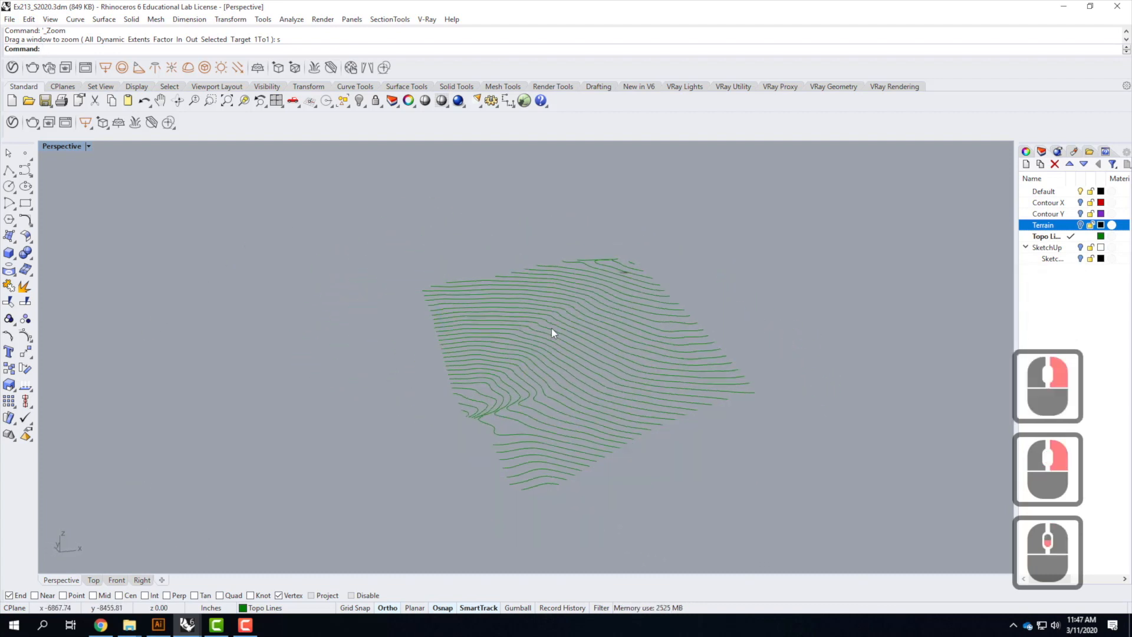
{"action": "right_click_drag", "start_coordinate": [671, 339], "coordinate": [727, 374]}
{"action": "scroll", "coordinate": [726, 370], "scroll_direction": "up", "scroll_amount": 2}
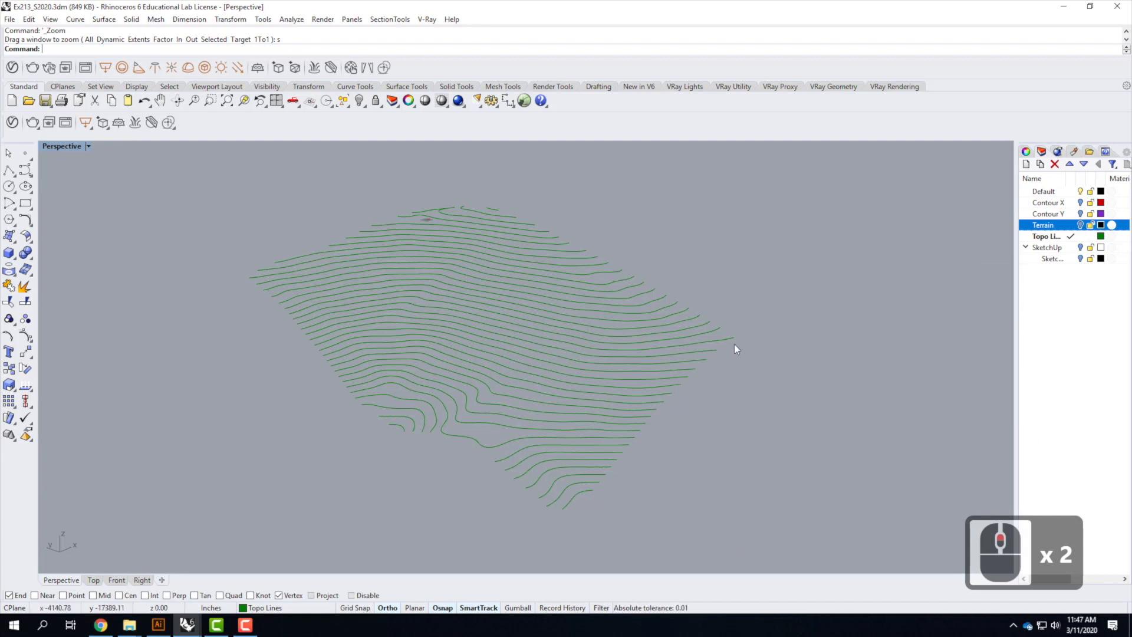
Place multiple points at the end of each contour line along the terrain's lower edge
{"action": "left_click", "coordinate": [28, 155]}
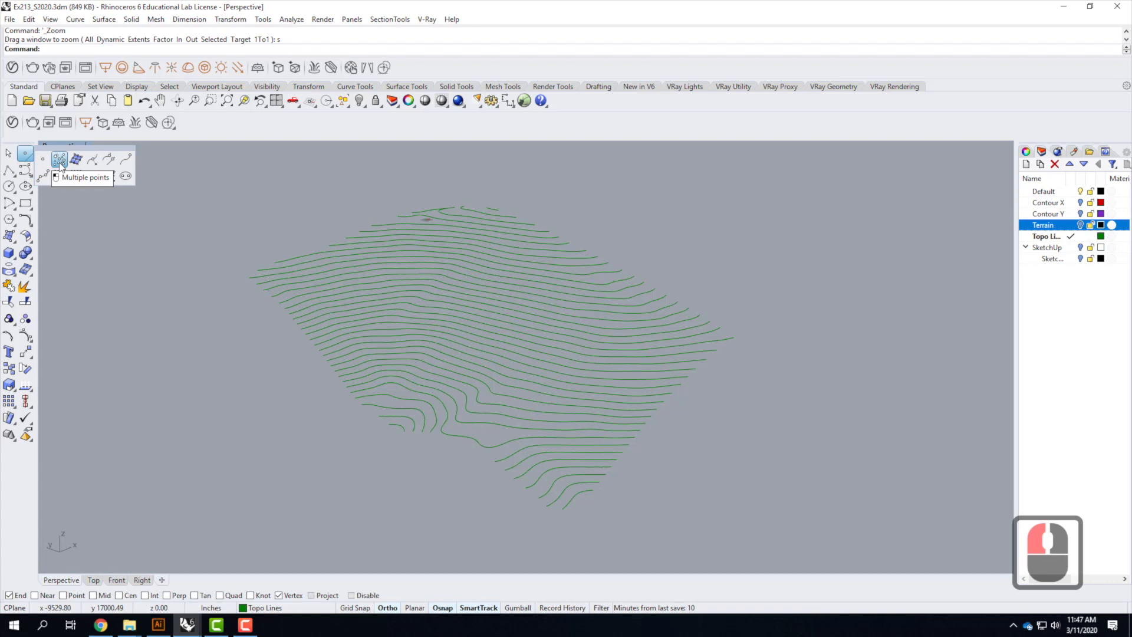
{"action": "left_click", "coordinate": [59, 160]}
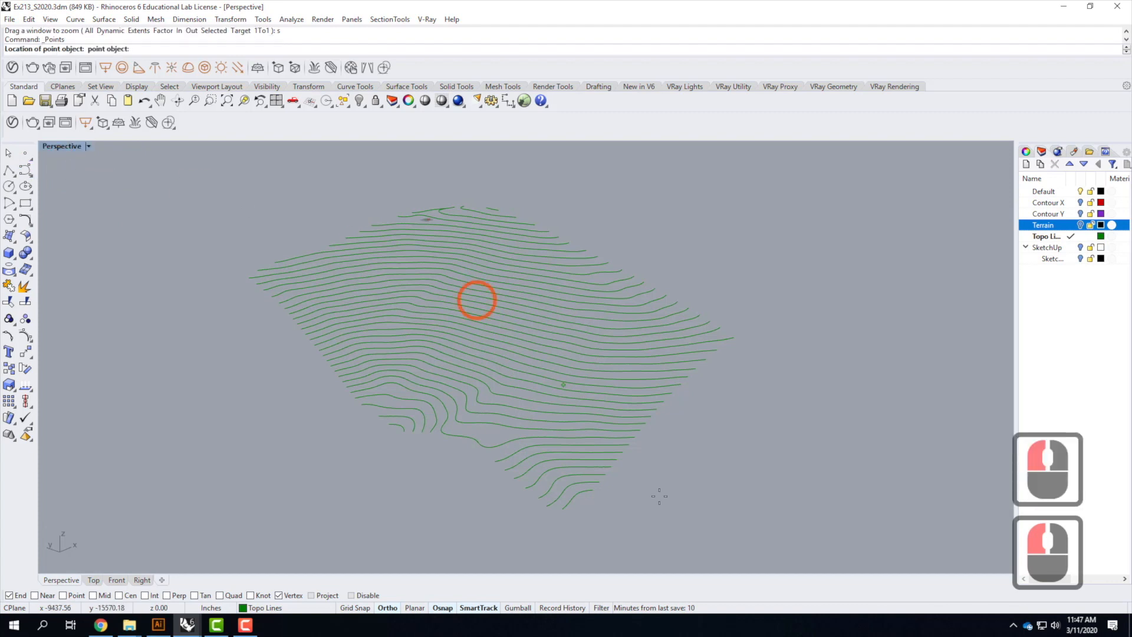
{"action": "left_click", "coordinate": [596, 485]}
{"action": "left_click", "coordinate": [601, 479]}
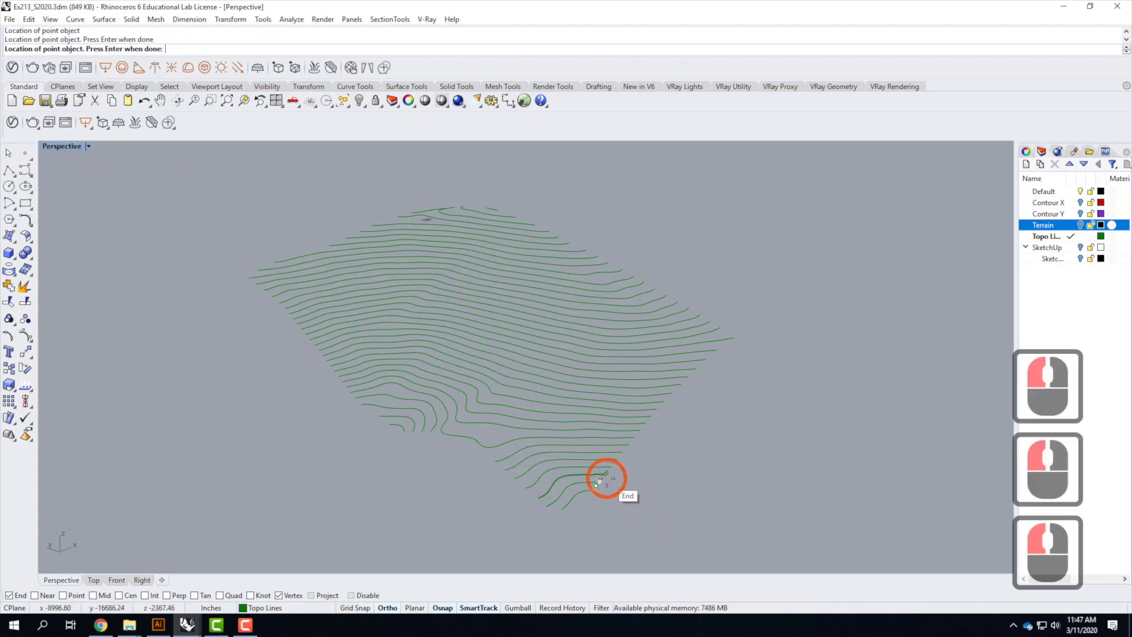
{"action": "left_click", "coordinate": [606, 474]}
{"action": "left_click", "coordinate": [611, 467]}
{"action": "left_click", "coordinate": [620, 454]}
{"action": "left_click", "coordinate": [629, 444]}
{"action": "left_click", "coordinate": [636, 438]}
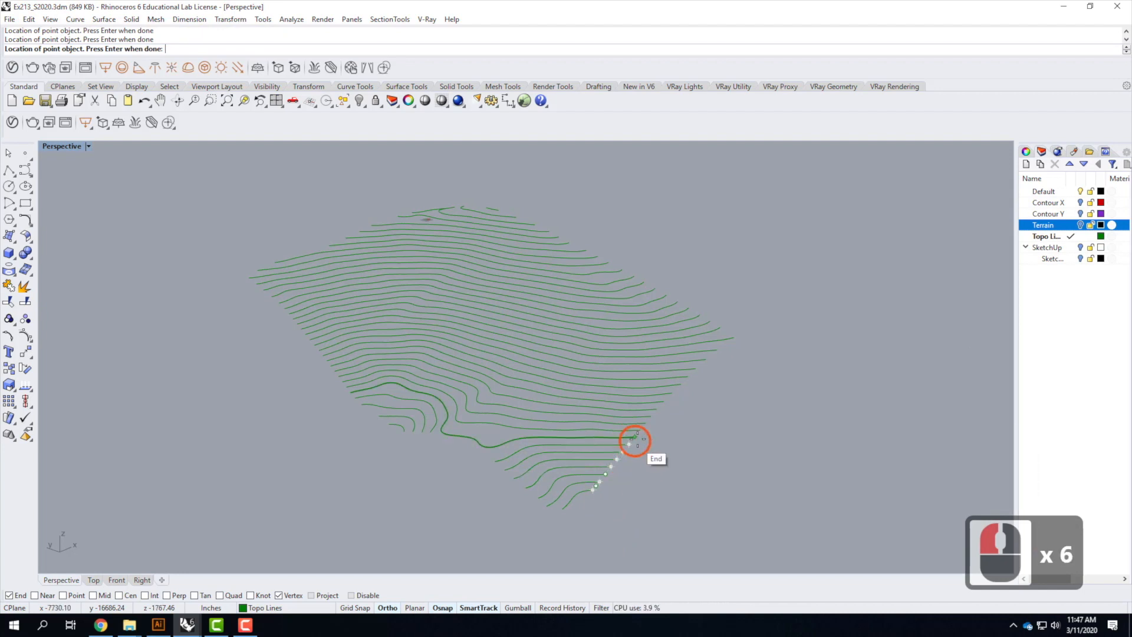
{"action": "left_click", "coordinate": [637, 432]}
{"action": "left_click", "coordinate": [641, 428]}
{"action": "left_click", "coordinate": [646, 422]}
{"action": "left_click", "coordinate": [651, 416]}
{"action": "left_click", "coordinate": [657, 408]}
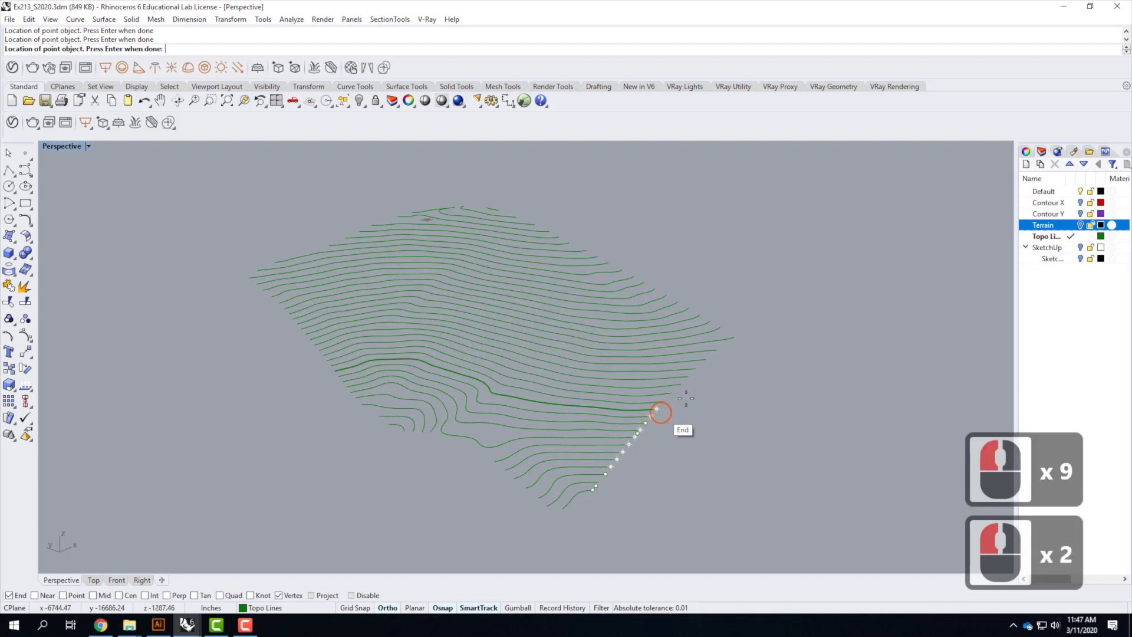
{"action": "left_click", "coordinate": [672, 393]}
{"action": "left_click", "coordinate": [682, 383]}
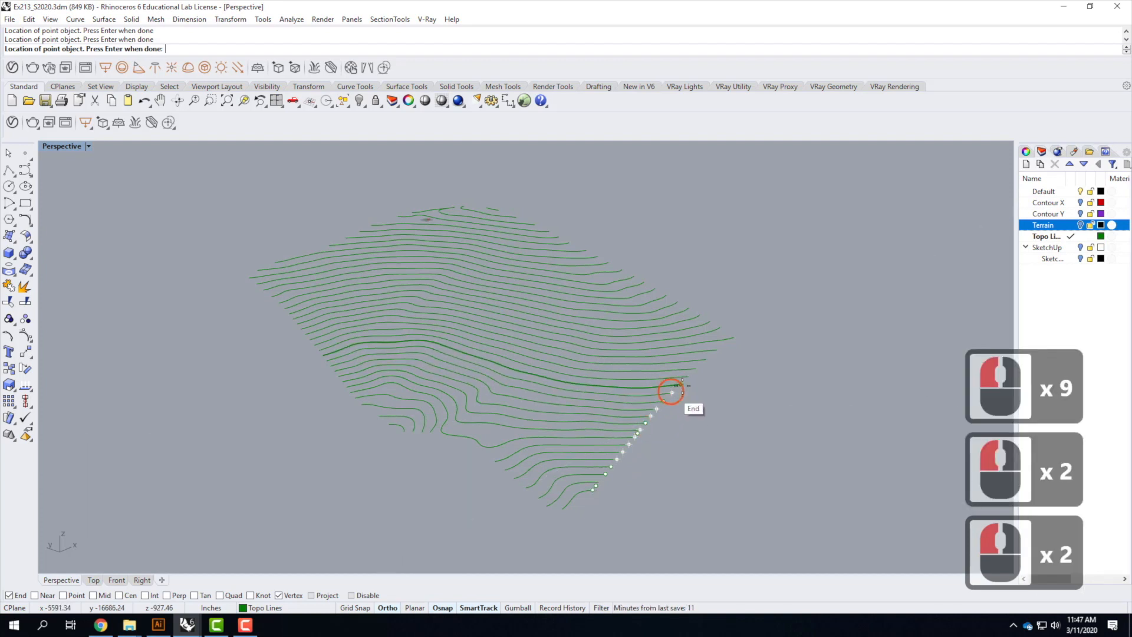
{"action": "left_click", "coordinate": [689, 376]}
{"action": "left_click", "coordinate": [697, 368]}
{"action": "left_click", "coordinate": [706, 358]}
{"action": "left_click", "coordinate": [716, 350]}
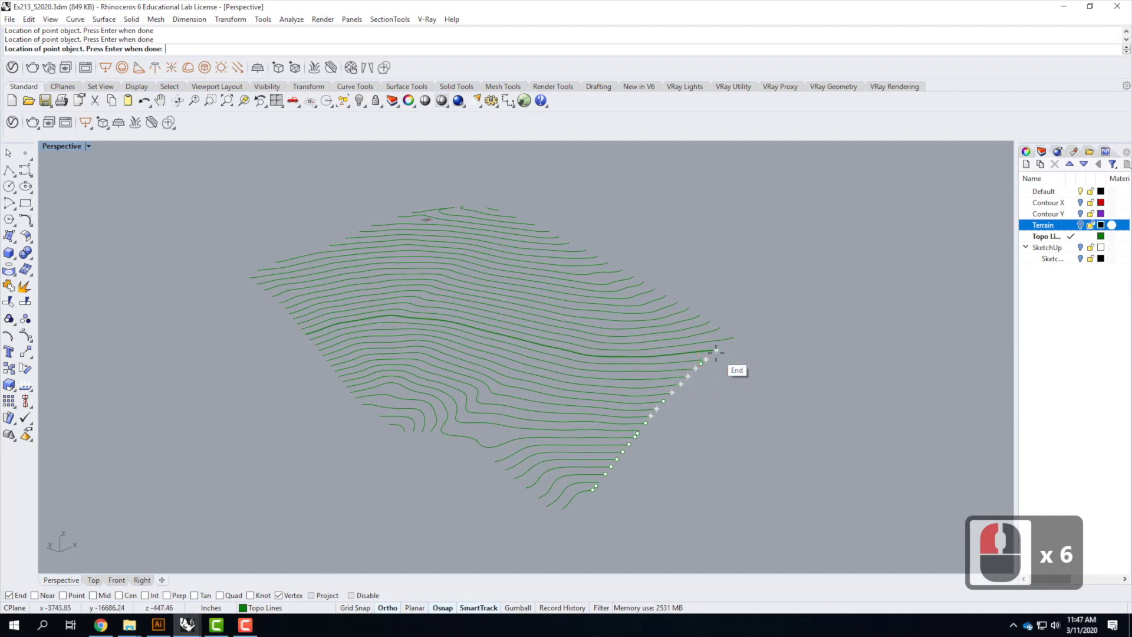
{"action": "left_click", "coordinate": [825, 371]}
{"action": "key", "text": "Return"}
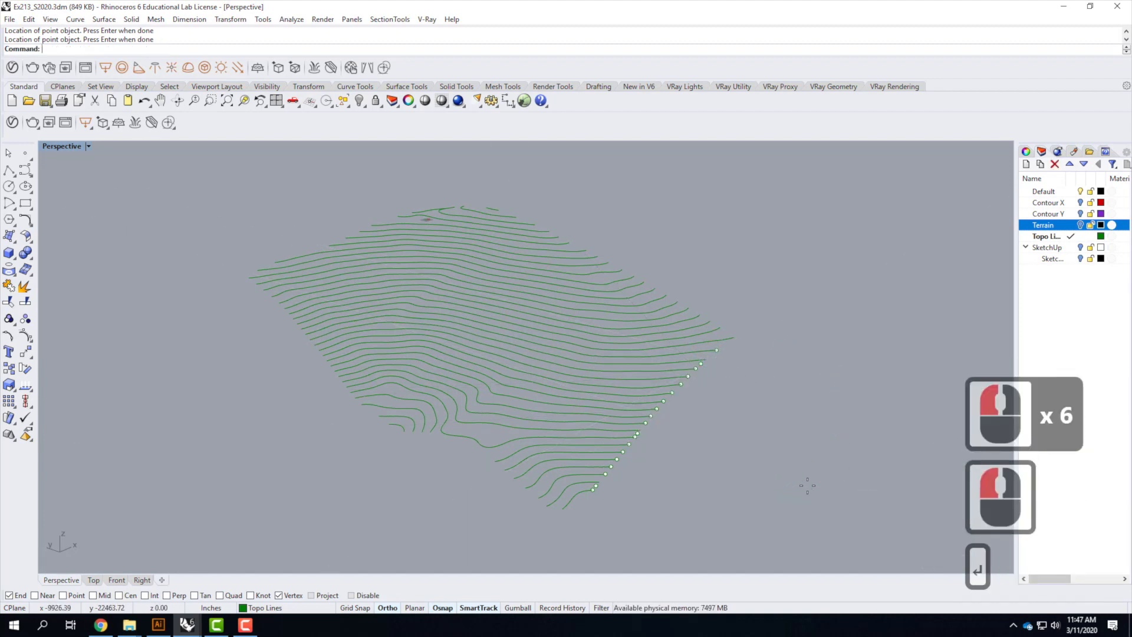
Replace three misplaced edge points with new points snapped to the contour ends
{"action": "scroll", "coordinate": [593, 500], "scroll_direction": "up", "scroll_amount": 4}
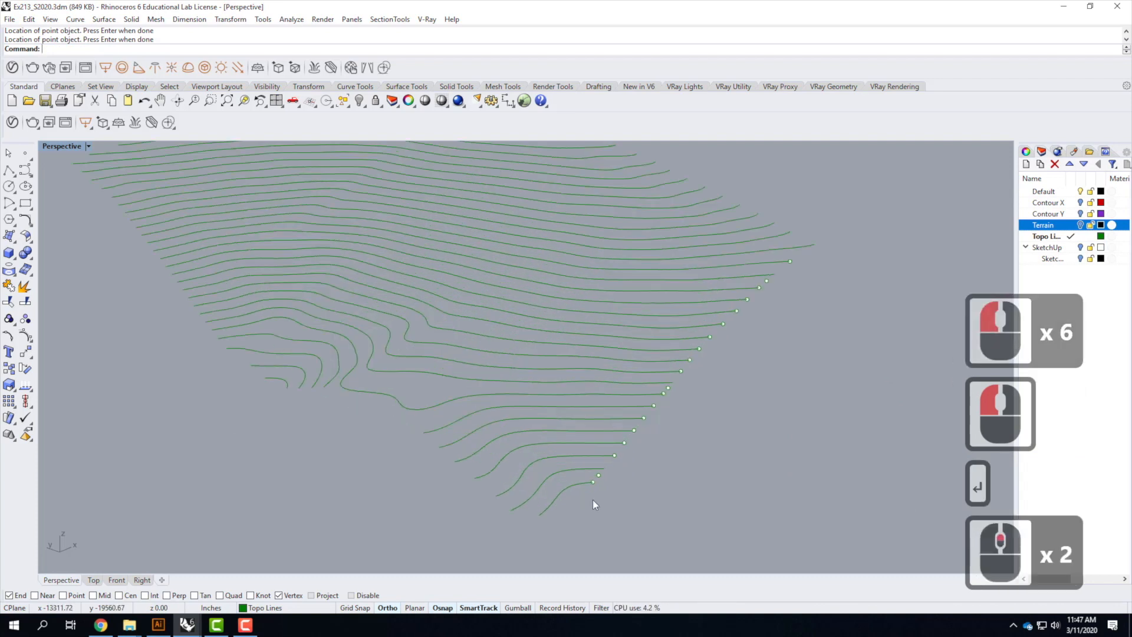
{"action": "left_click", "coordinate": [605, 453]}
{"action": "key", "text": "Delete"}
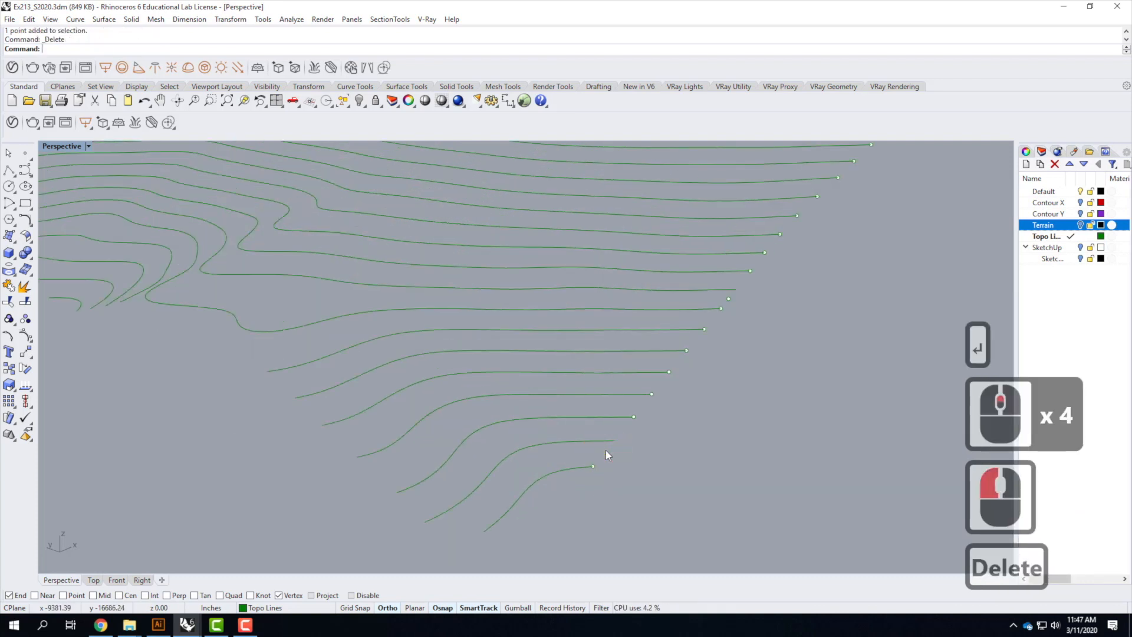
{"action": "right_click", "coordinate": [606, 451]}
{"action": "left_click", "coordinate": [615, 440]}
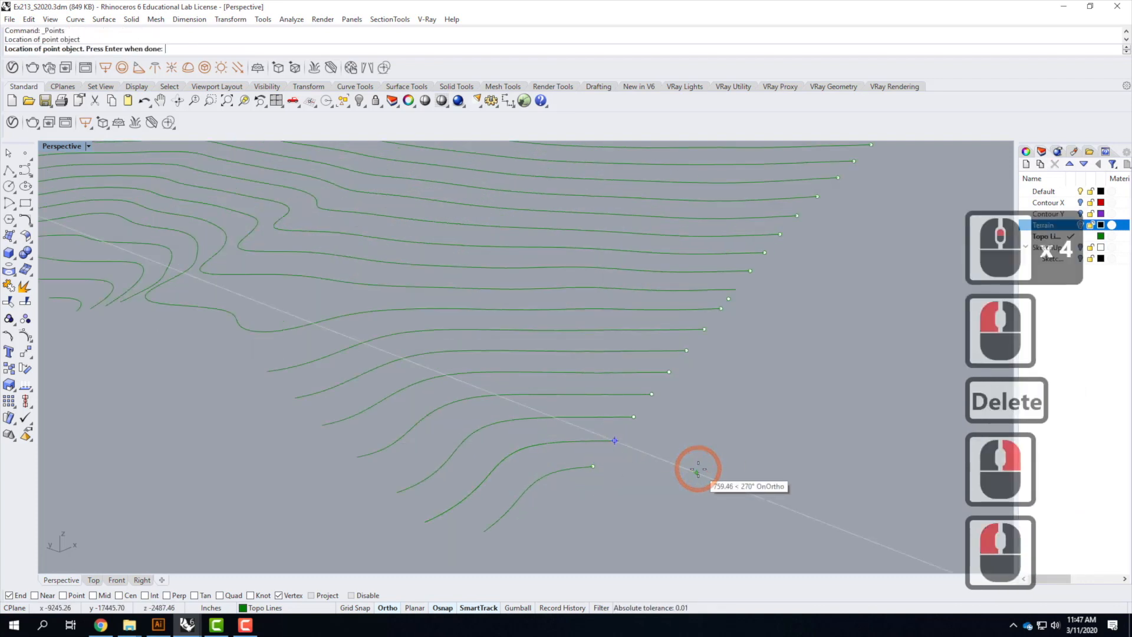
{"action": "key", "text": "Return"}
{"action": "scroll", "coordinate": [673, 381], "scroll_direction": "down", "scroll_amount": 3}
{"action": "scroll", "coordinate": [673, 377], "scroll_direction": "up", "scroll_amount": 3}
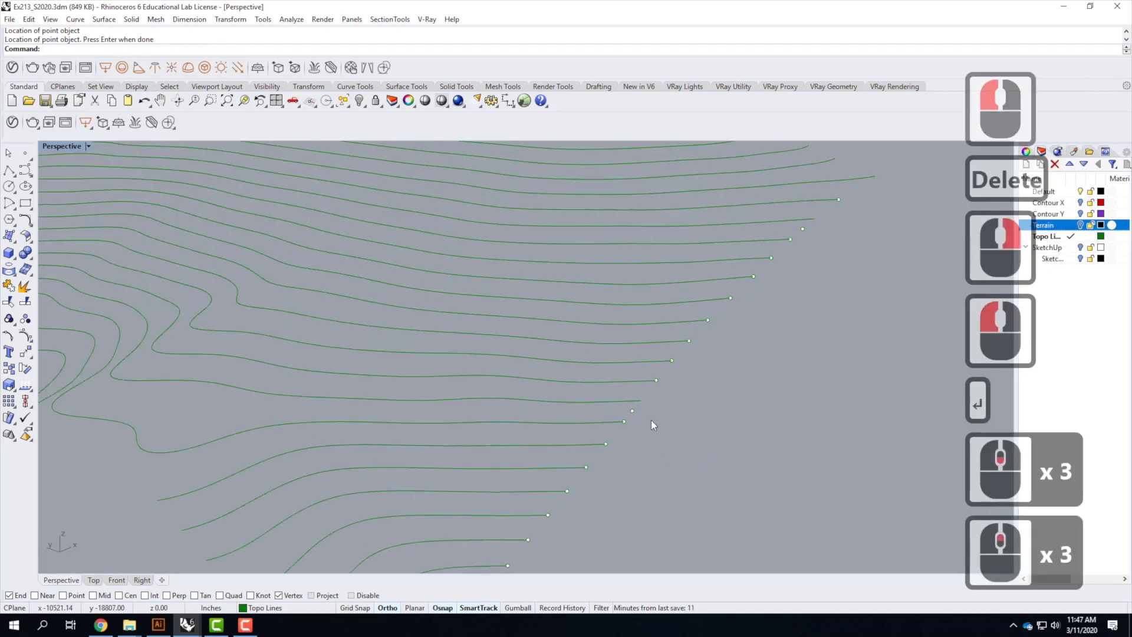
{"action": "left_click", "coordinate": [634, 412]}
{"action": "key", "text": "Delete"}
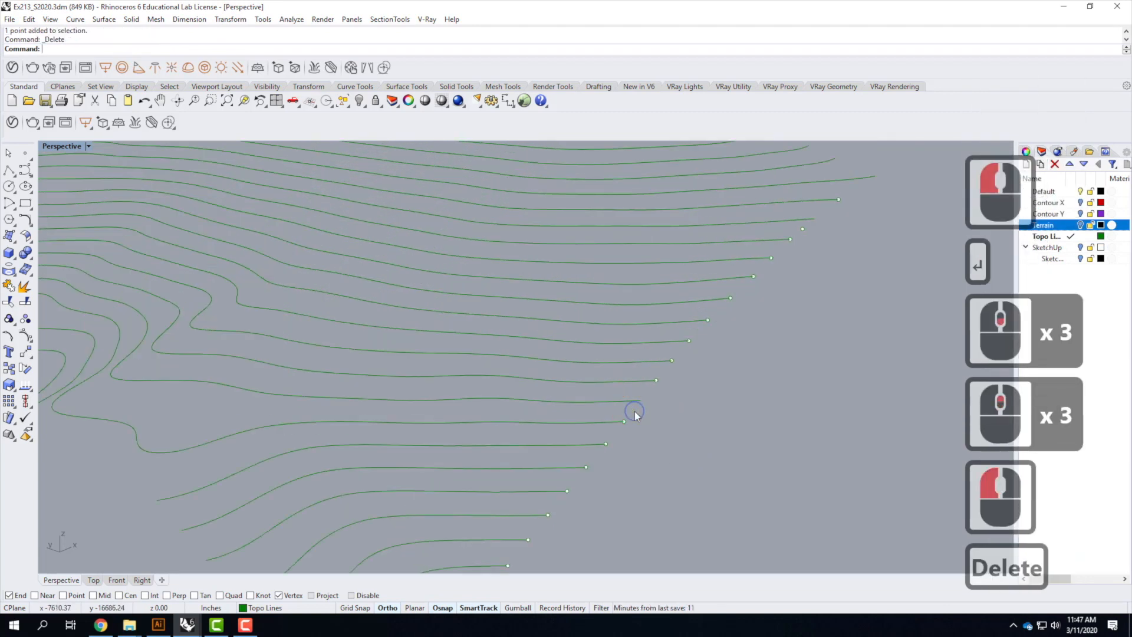
{"action": "right_click", "coordinate": [636, 409]}
{"action": "left_click", "coordinate": [639, 405]}
{"action": "key", "text": "Return"}
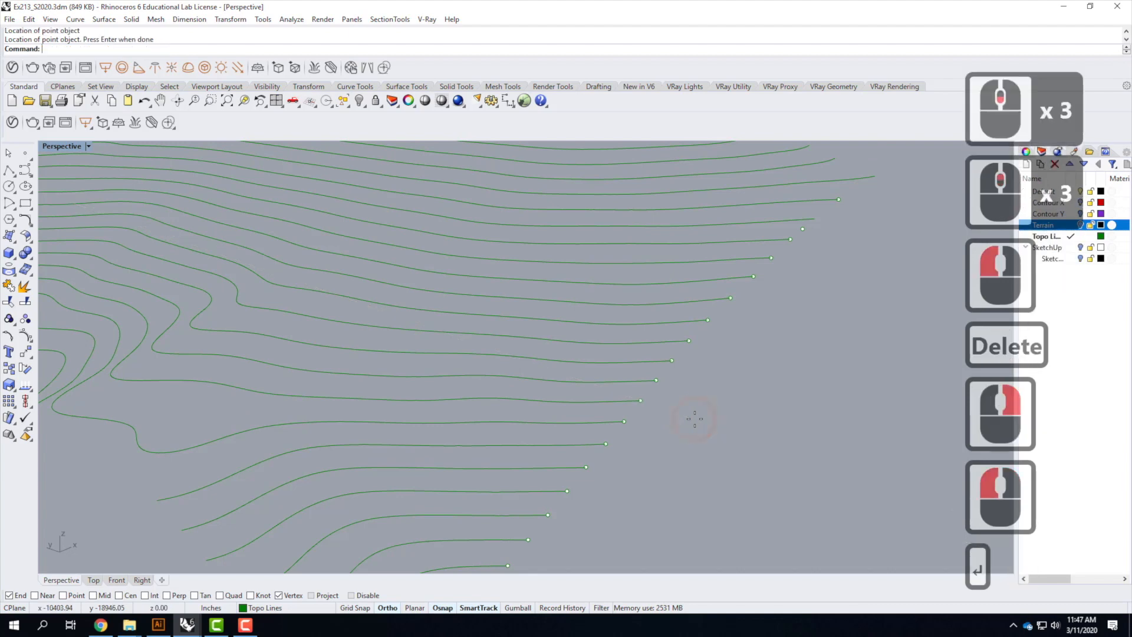
{"action": "scroll", "coordinate": [697, 393], "scroll_direction": "down", "scroll_amount": 5}
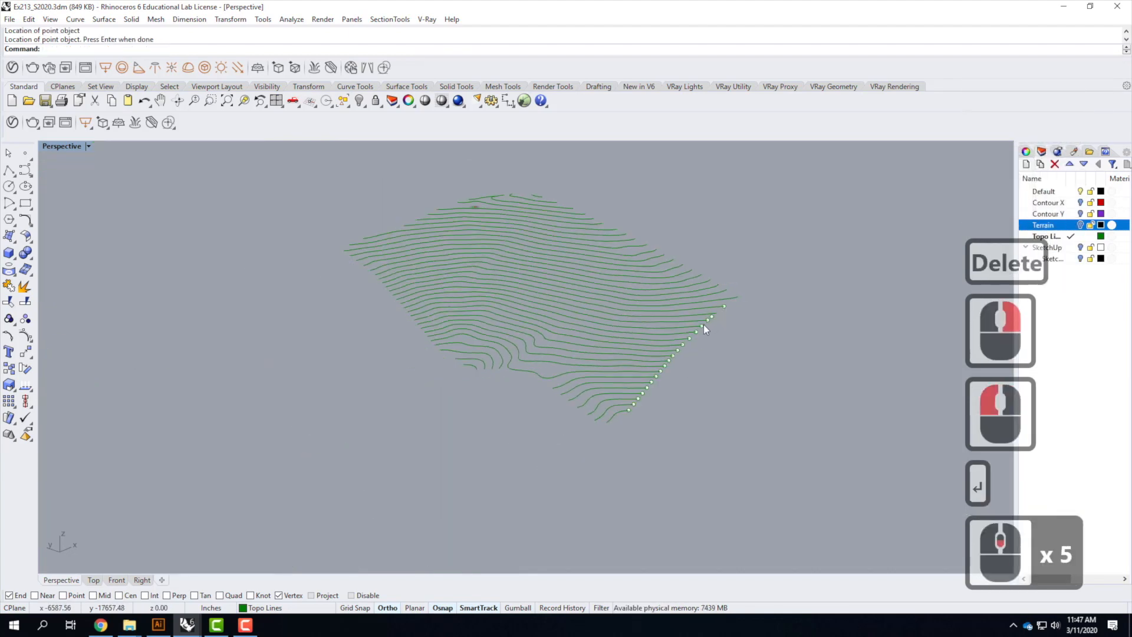
{"action": "scroll", "coordinate": [688, 326], "scroll_direction": "up", "scroll_amount": 5}
{"action": "left_click", "coordinate": [685, 327]}
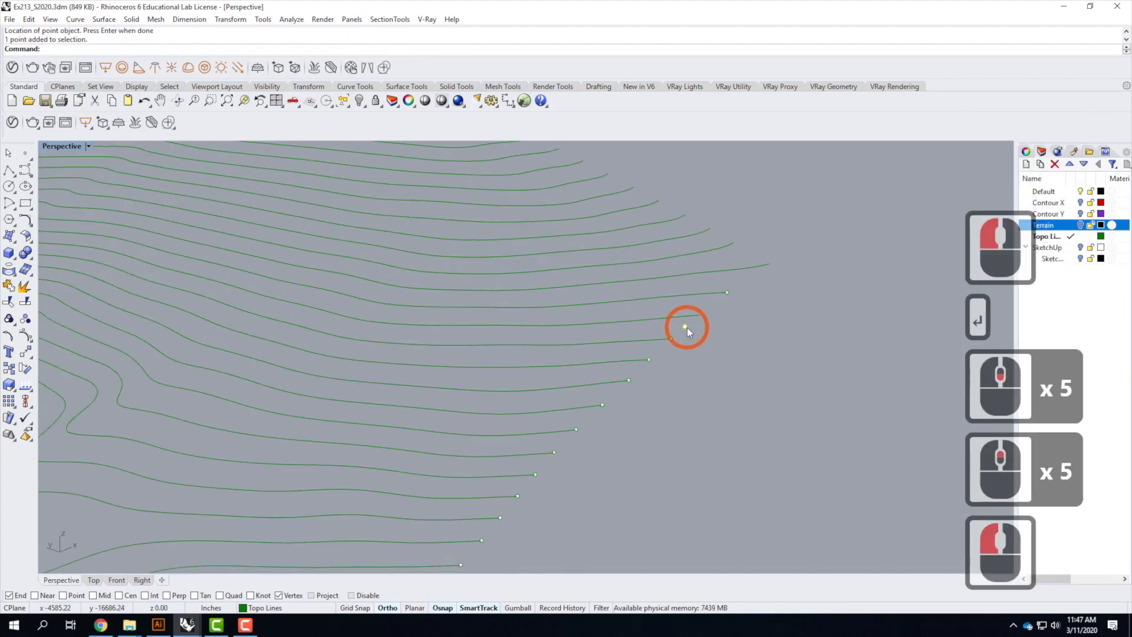
{"action": "key", "text": "Delete"}
{"action": "right_click", "coordinate": [690, 329]}
{"action": "left_click", "coordinate": [701, 319]}
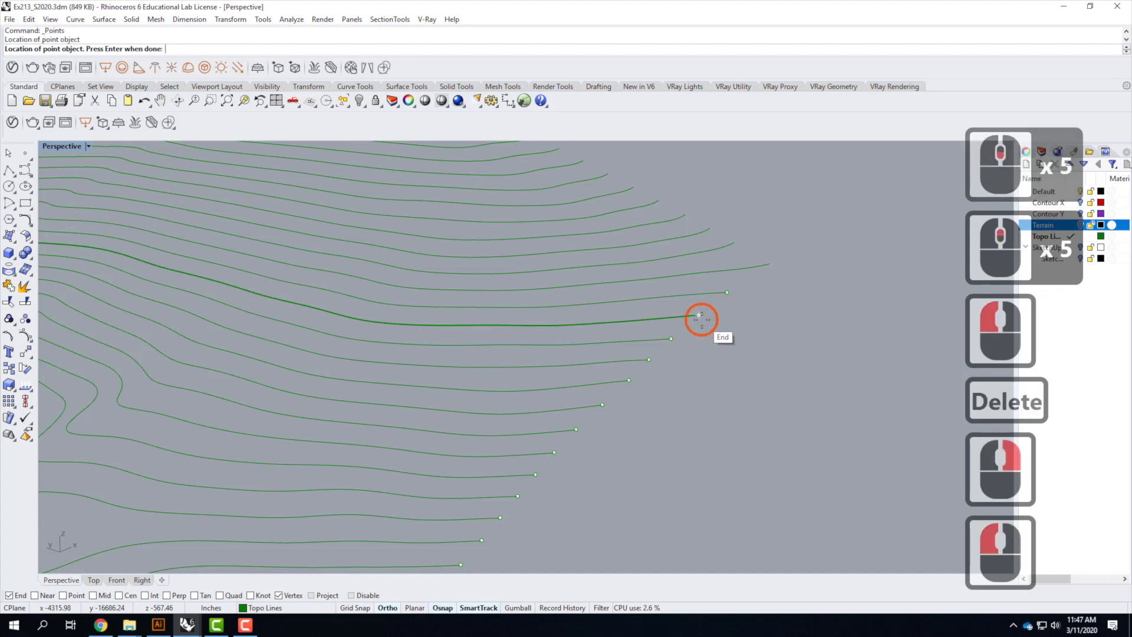
{"action": "key", "text": "Return"}
Select all edge points and Rotate 3-D them about a horizontal axis through the lowest point to lay them flat
{"action": "scroll", "coordinate": [715, 243], "scroll_direction": "down", "scroll_amount": 4}
{"action": "right_click_drag", "start_coordinate": [592, 411], "coordinate": [657, 411]}
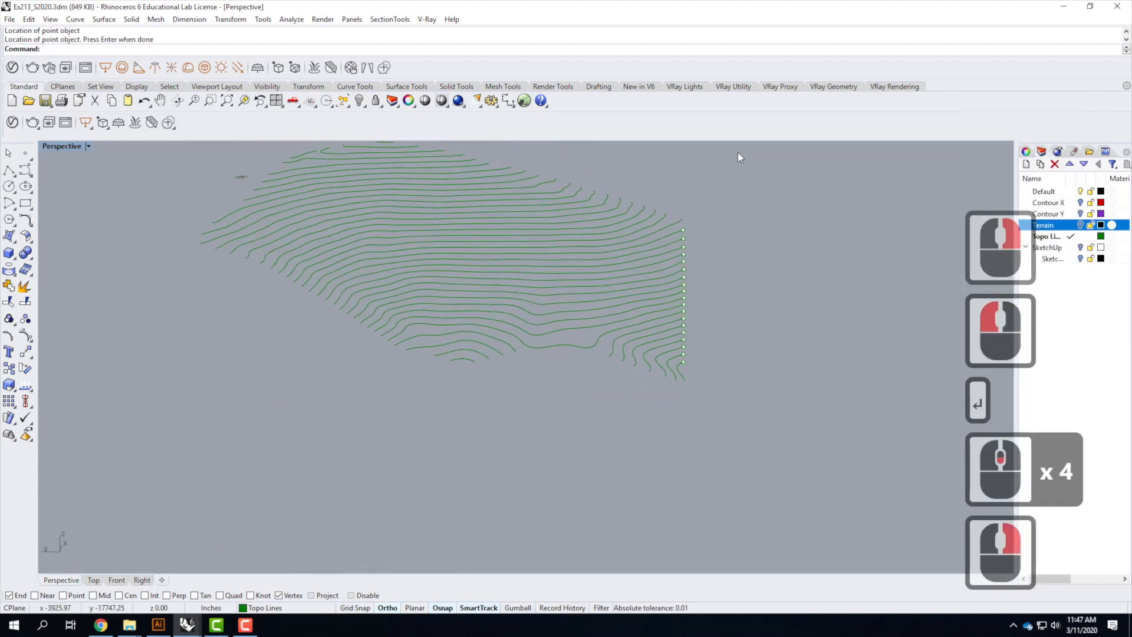
{"action": "left_click_drag", "start_coordinate": [673, 175], "coordinate": [720, 370]}
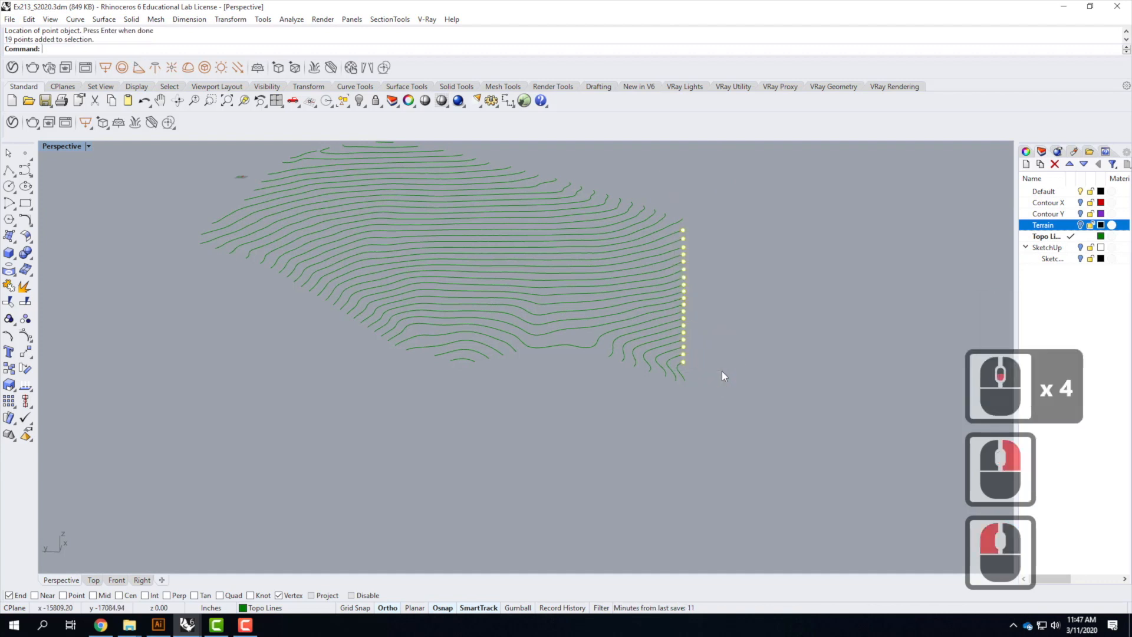
{"action": "right_click_drag", "start_coordinate": [752, 398], "coordinate": [423, 306]}
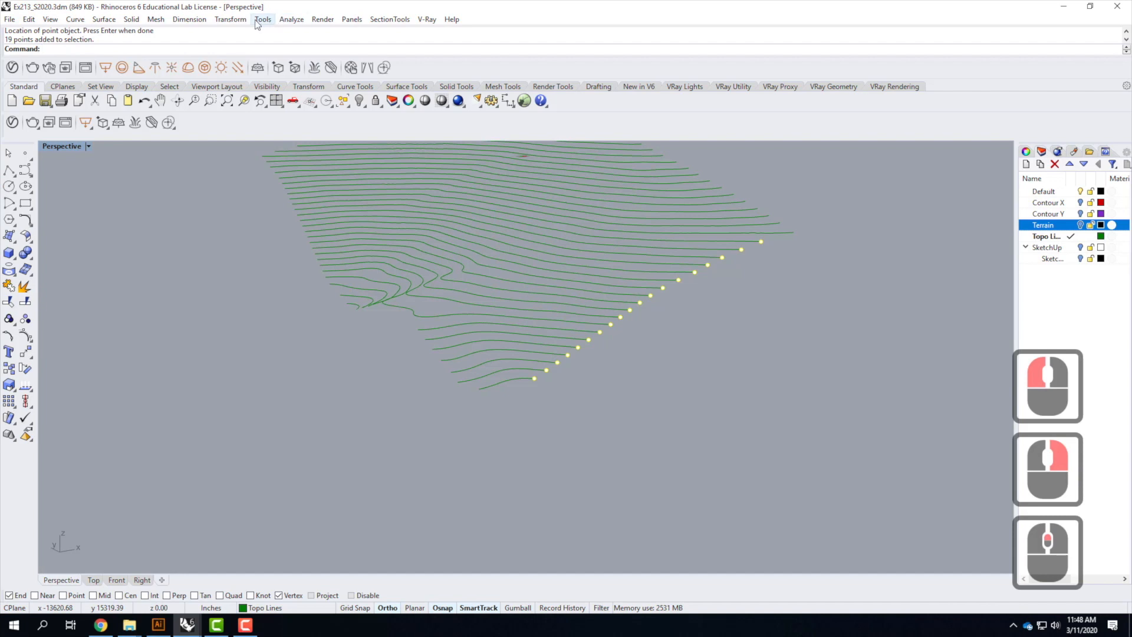
{"action": "left_click", "coordinate": [227, 20]}
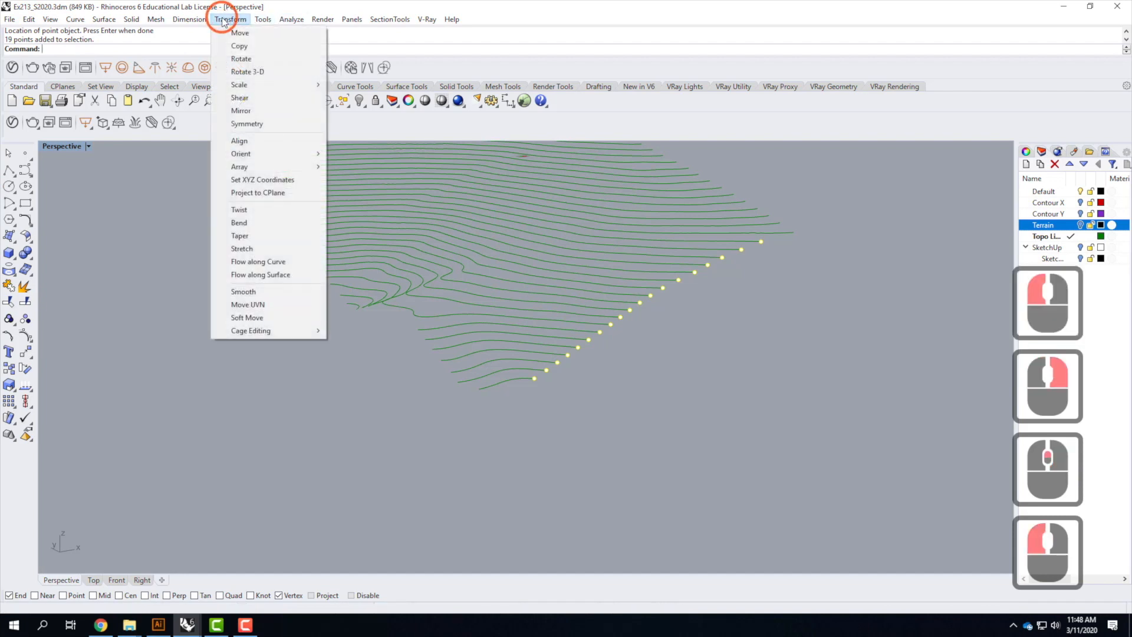
{"action": "left_click", "coordinate": [251, 72]}
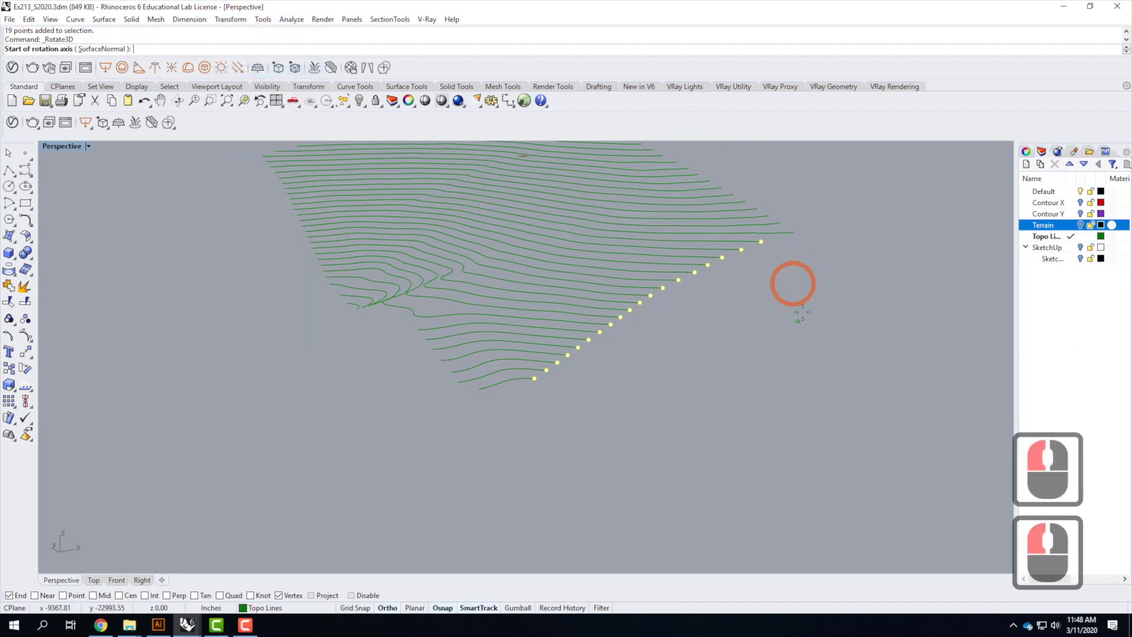
{"action": "left_click", "coordinate": [535, 380]}
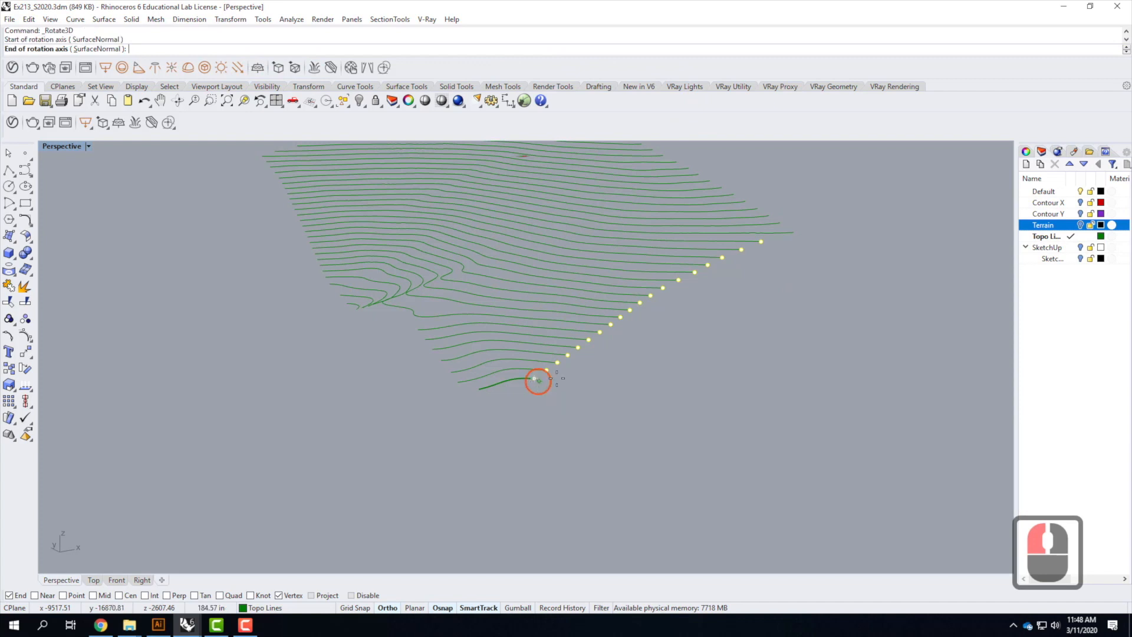
{"action": "left_click", "coordinate": [936, 306]}
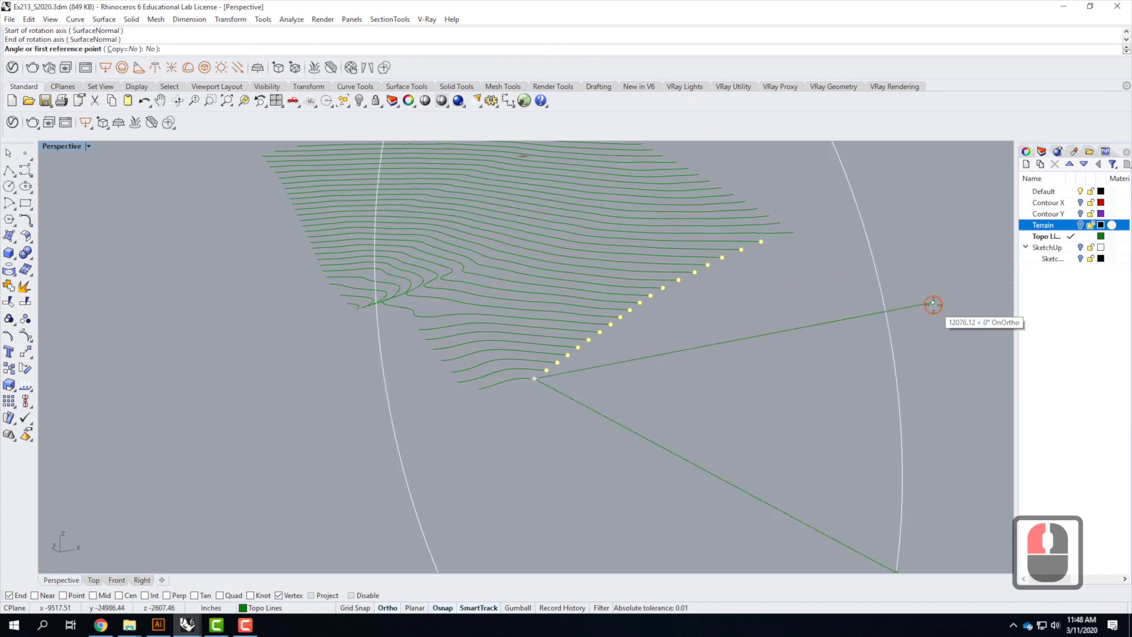
{"action": "right_click_drag", "start_coordinate": [698, 265], "coordinate": [751, 321]}
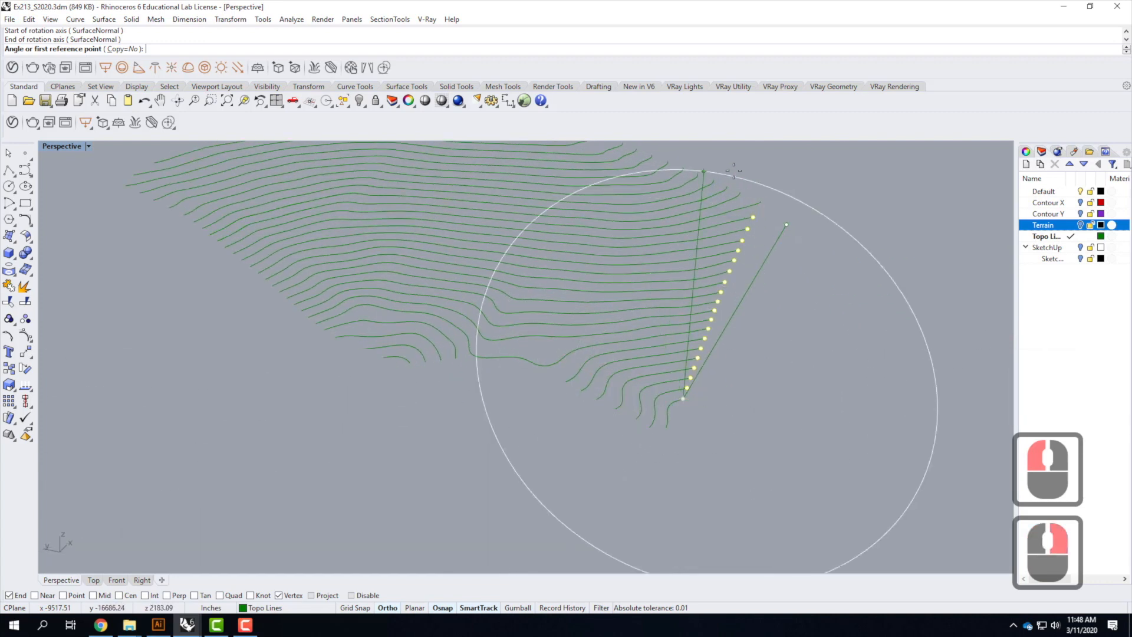
{"action": "scroll", "coordinate": [743, 258], "scroll_direction": "down", "scroll_amount": 4}
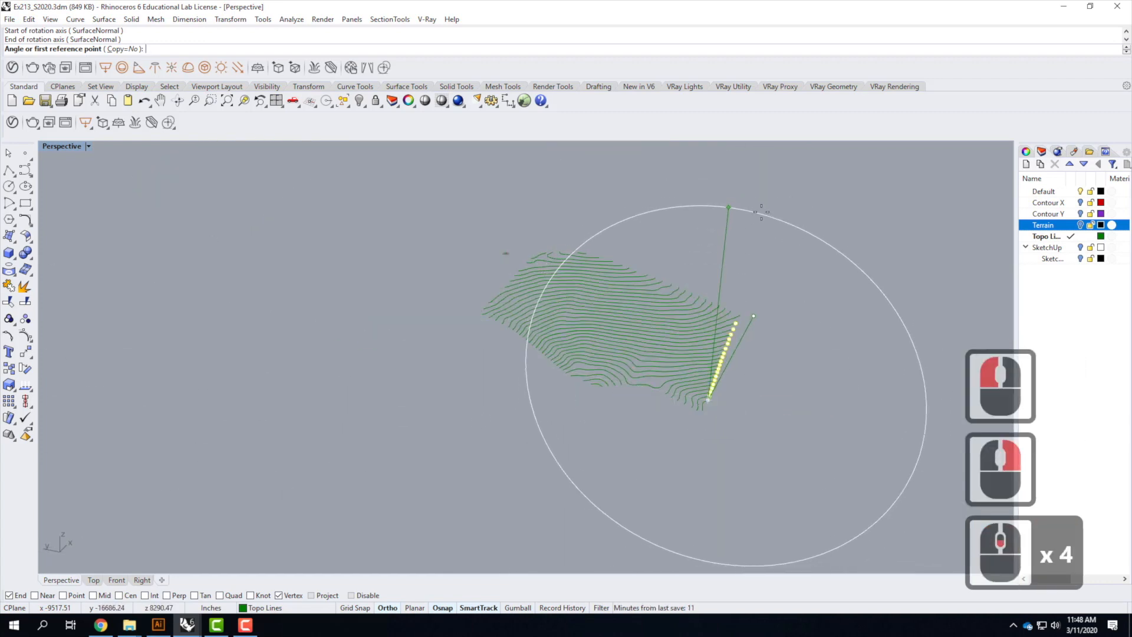
{"action": "left_click", "coordinate": [757, 213]}
{"action": "left_click", "coordinate": [890, 372]}
{"action": "left_click", "coordinate": [858, 442]}
Finish the 3-D rotation of the edge points by picking the angle reference points to lay them flat
{"action": "right_click_drag", "start_coordinate": [867, 423], "coordinate": [610, 430]}
{"action": "right_click_drag", "start_coordinate": [673, 435], "coordinate": [747, 438]}
{"action": "scroll", "coordinate": [752, 437], "scroll_direction": "up", "scroll_amount": 4}
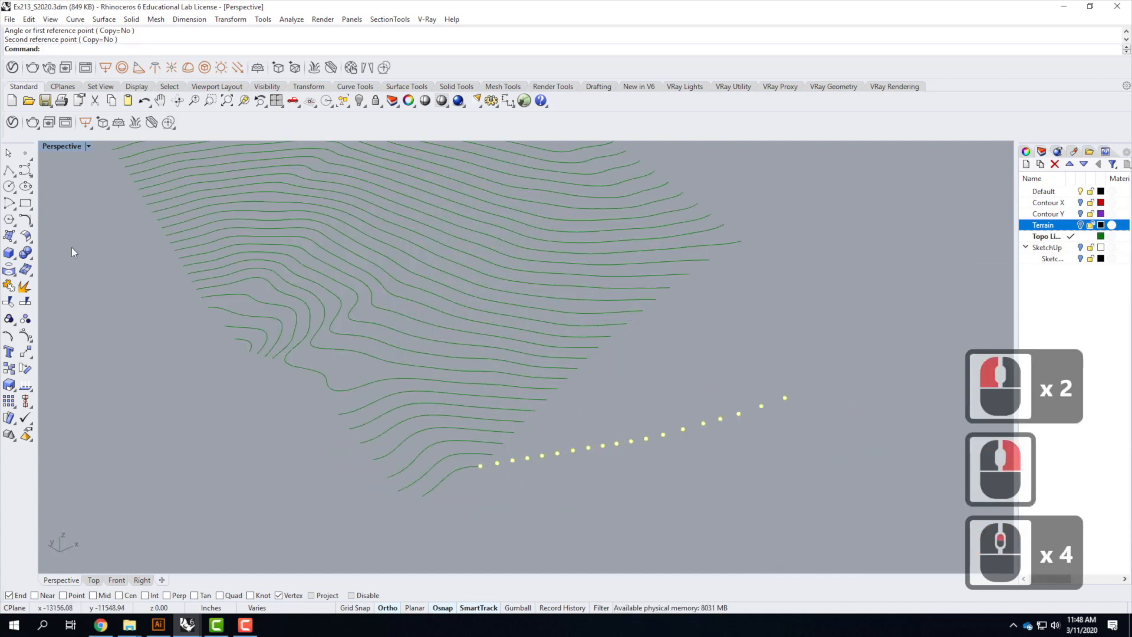
Draw a stepped polyline alternating between each contour end and the flattened edge points, snapping with Point and Perp osnaps
{"action": "left_click", "coordinate": [7, 171]}
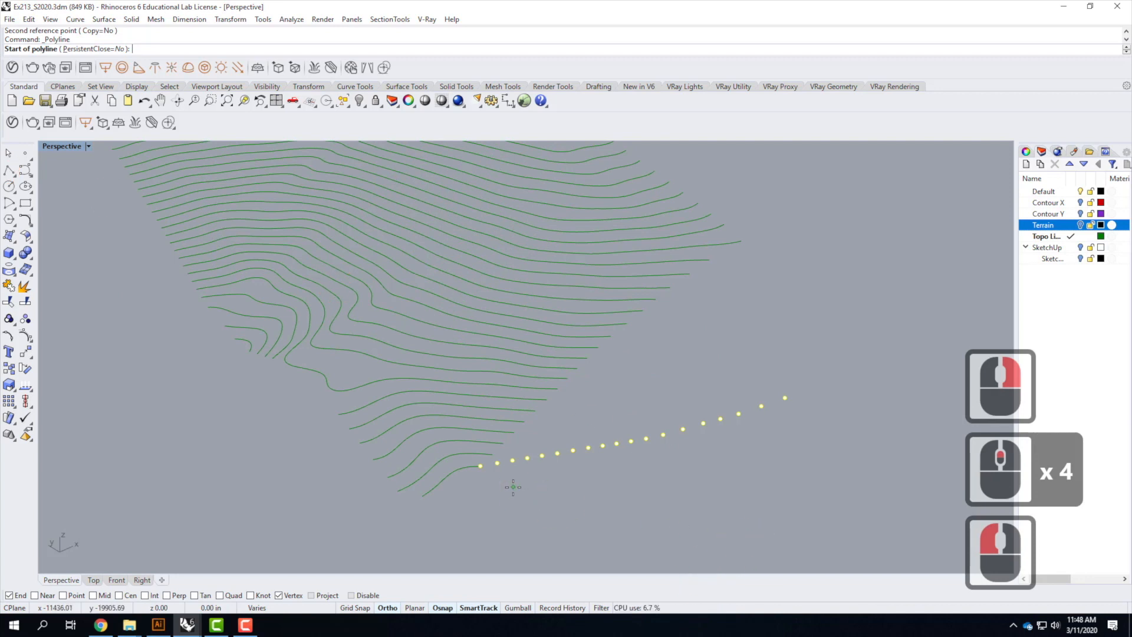
{"action": "scroll", "coordinate": [513, 487], "scroll_direction": "up", "scroll_amount": 2}
{"action": "left_click", "coordinate": [452, 448]}
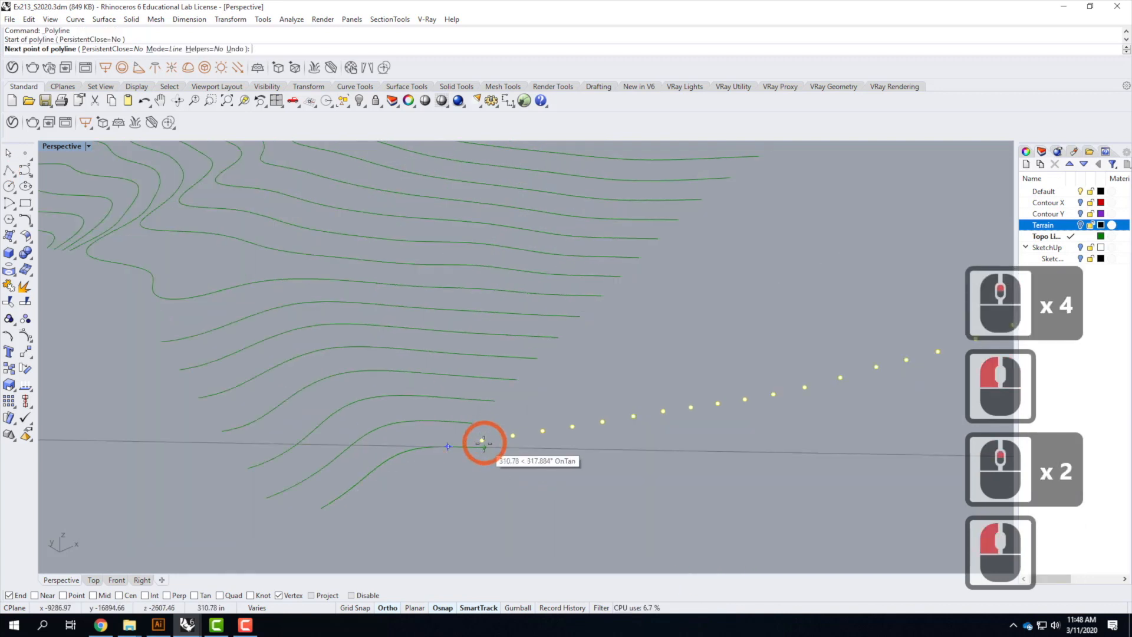
{"action": "left_click", "coordinate": [475, 412]}
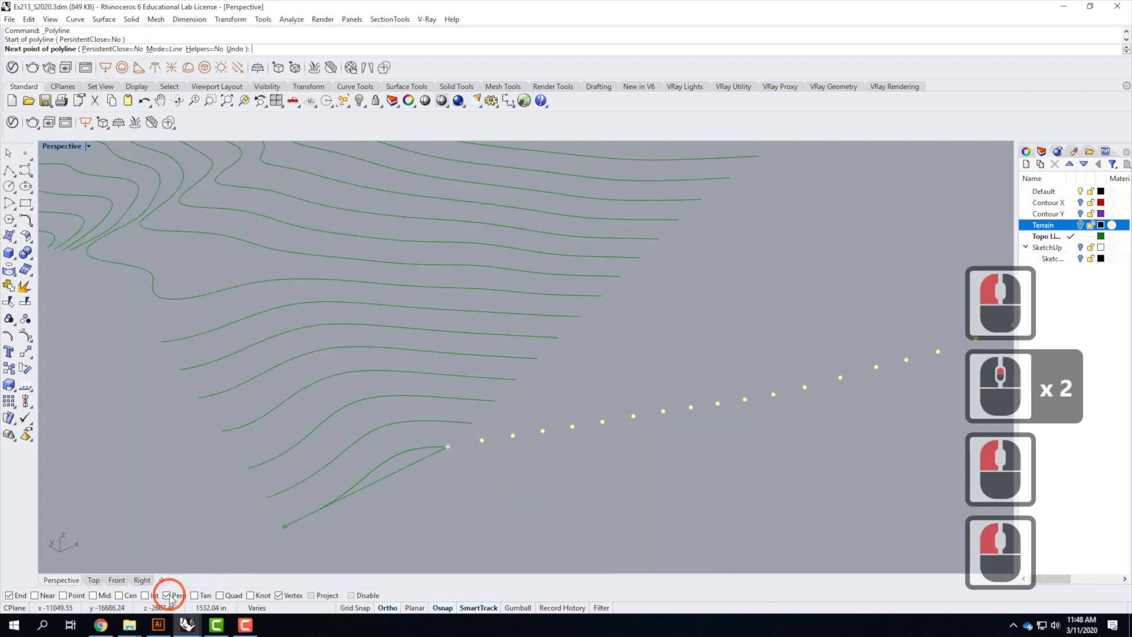
{"action": "scroll", "coordinate": [486, 435], "scroll_direction": "up", "scroll_amount": 4}
{"action": "scroll", "coordinate": [437, 392], "scroll_direction": "down", "scroll_amount": 2}
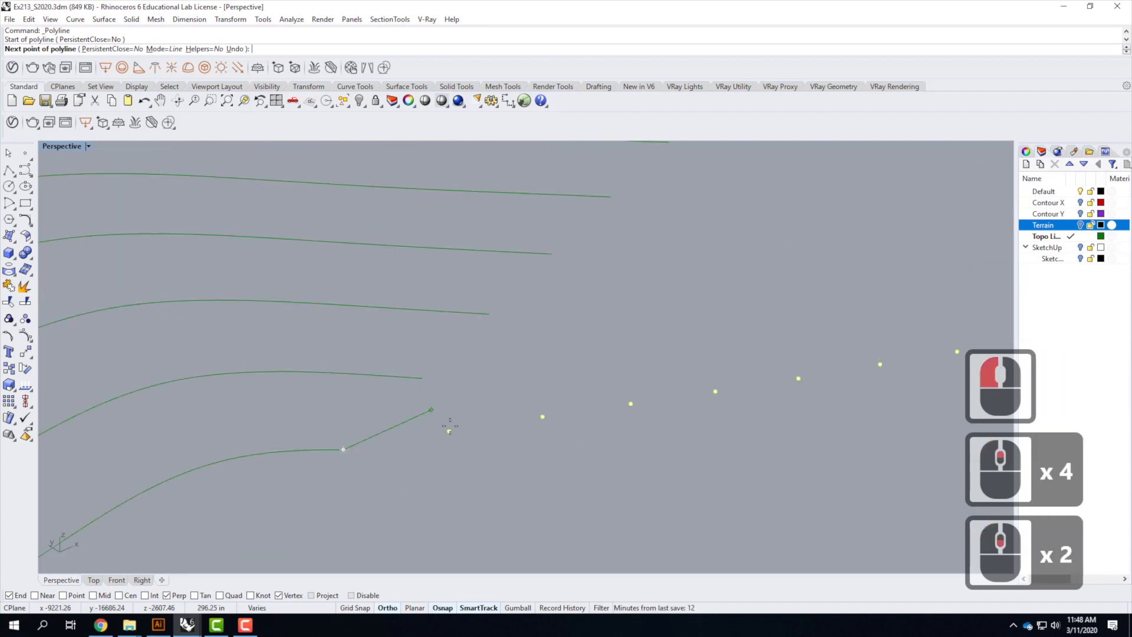
{"action": "left_click", "coordinate": [63, 596]}
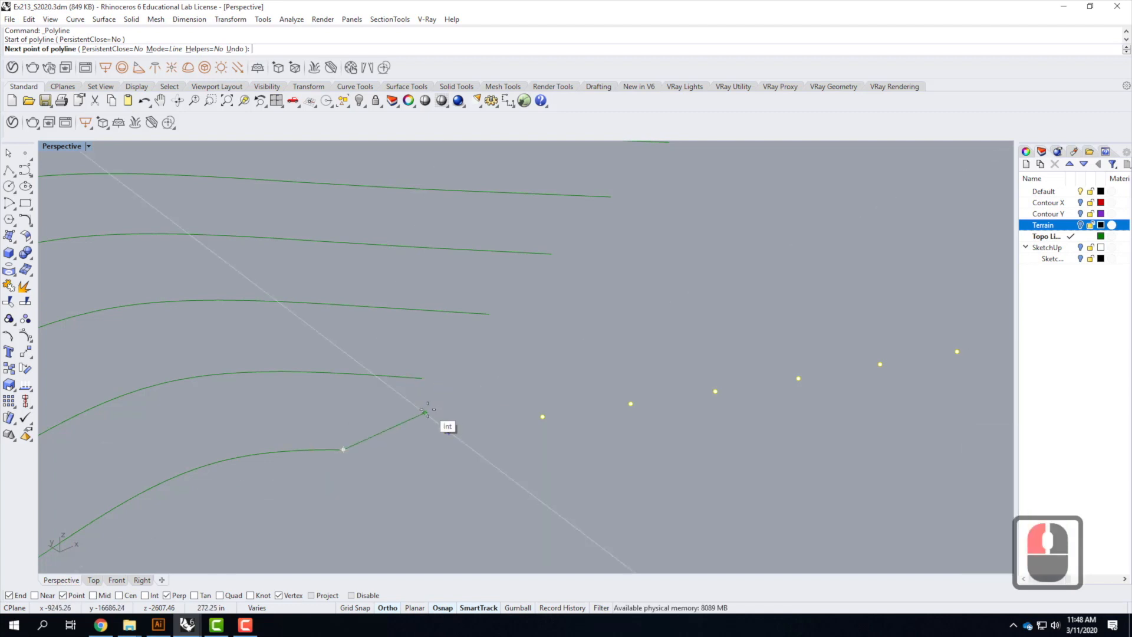
{"action": "left_click", "coordinate": [424, 412]}
{"action": "left_click", "coordinate": [450, 431]}
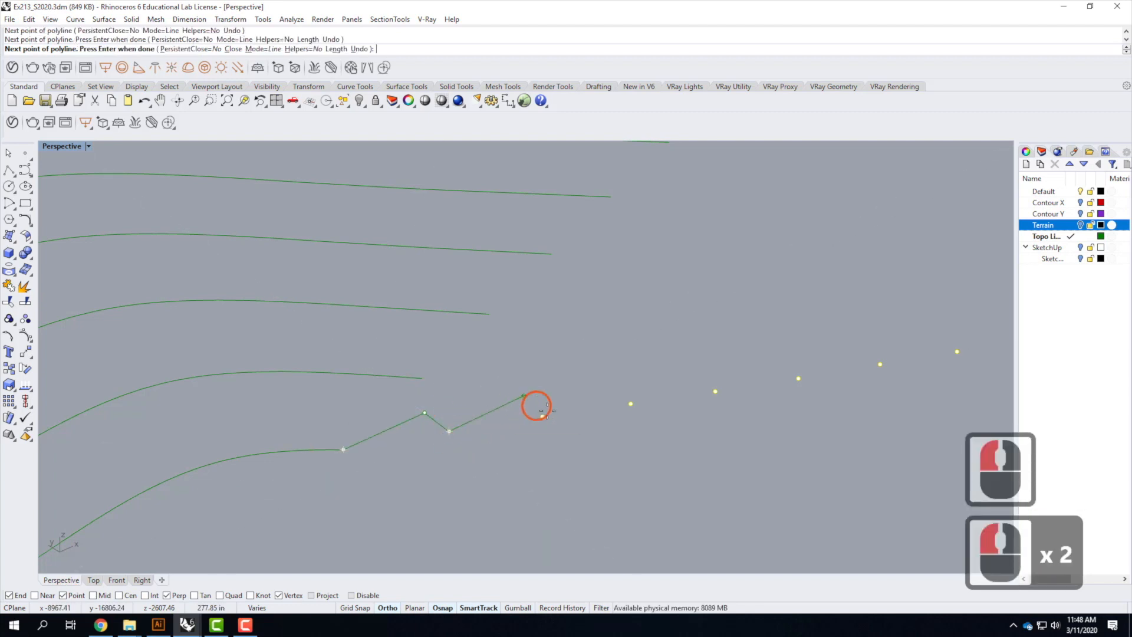
{"action": "left_click", "coordinate": [517, 399]}
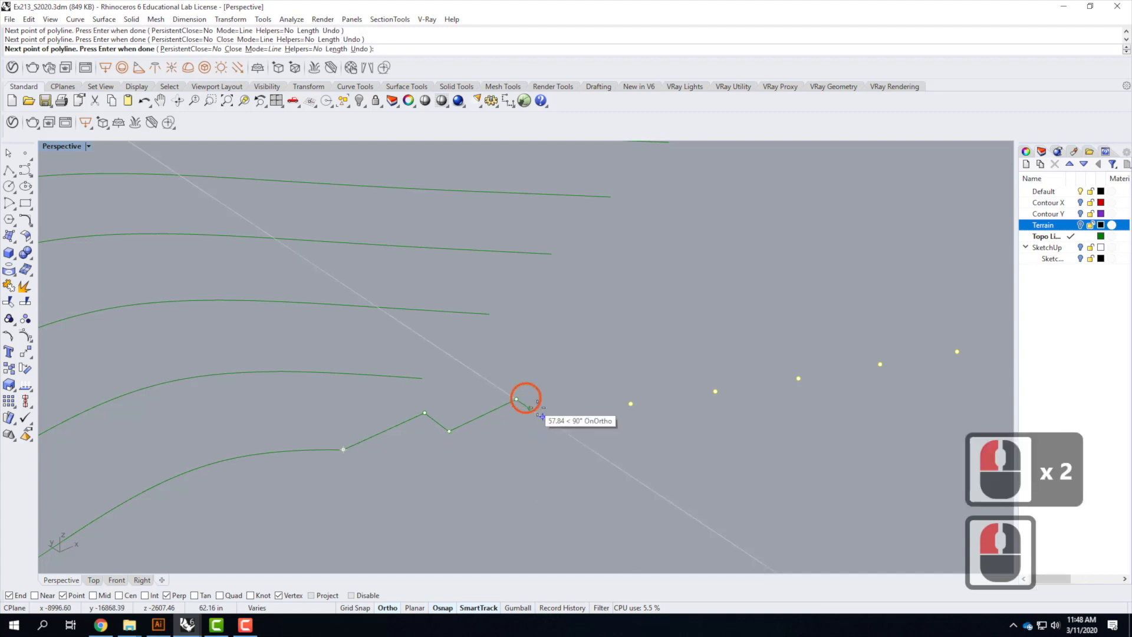
{"action": "left_click", "coordinate": [542, 415]}
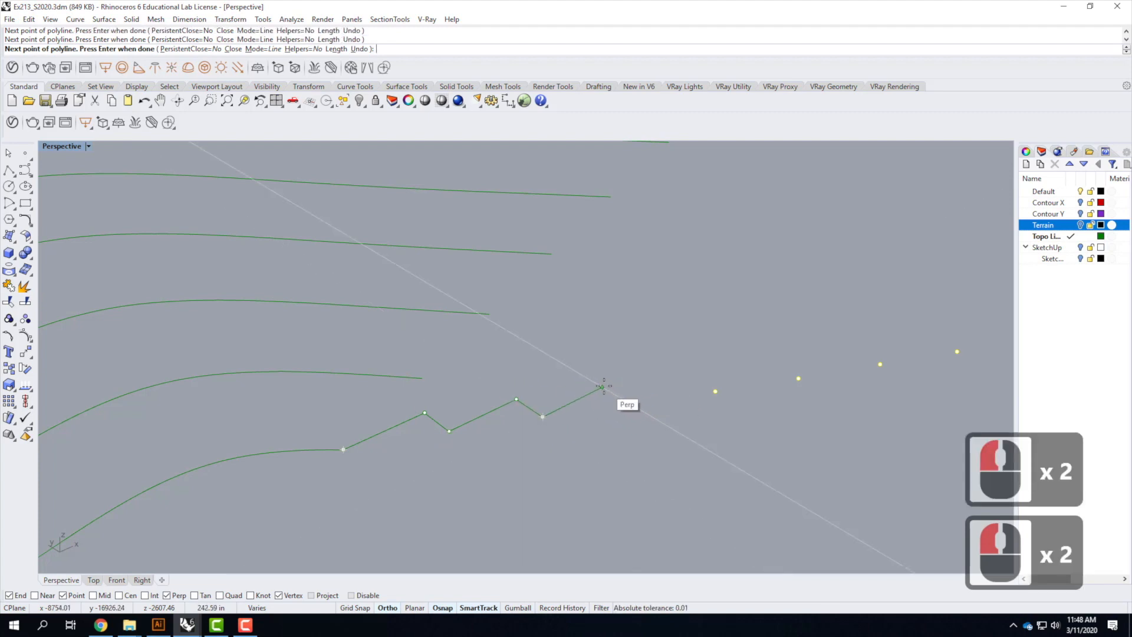
{"action": "left_click", "coordinate": [603, 386]}
{"action": "left_click", "coordinate": [632, 403]}
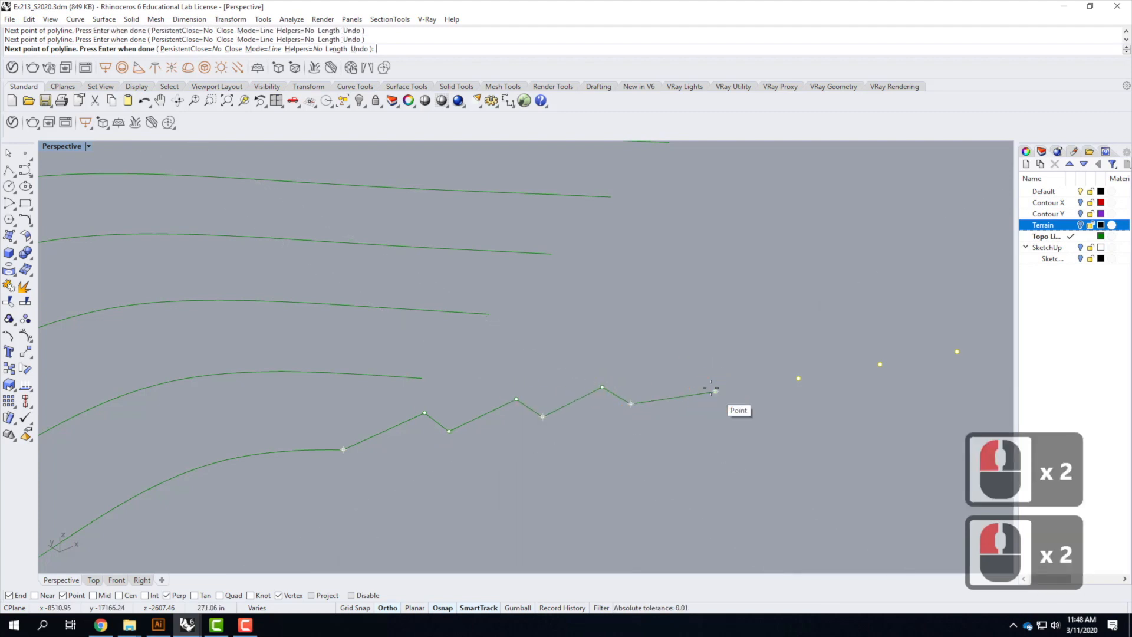
{"action": "left_click", "coordinate": [686, 374]}
{"action": "left_click", "coordinate": [715, 391]}
{"action": "left_click", "coordinate": [796, 379]}
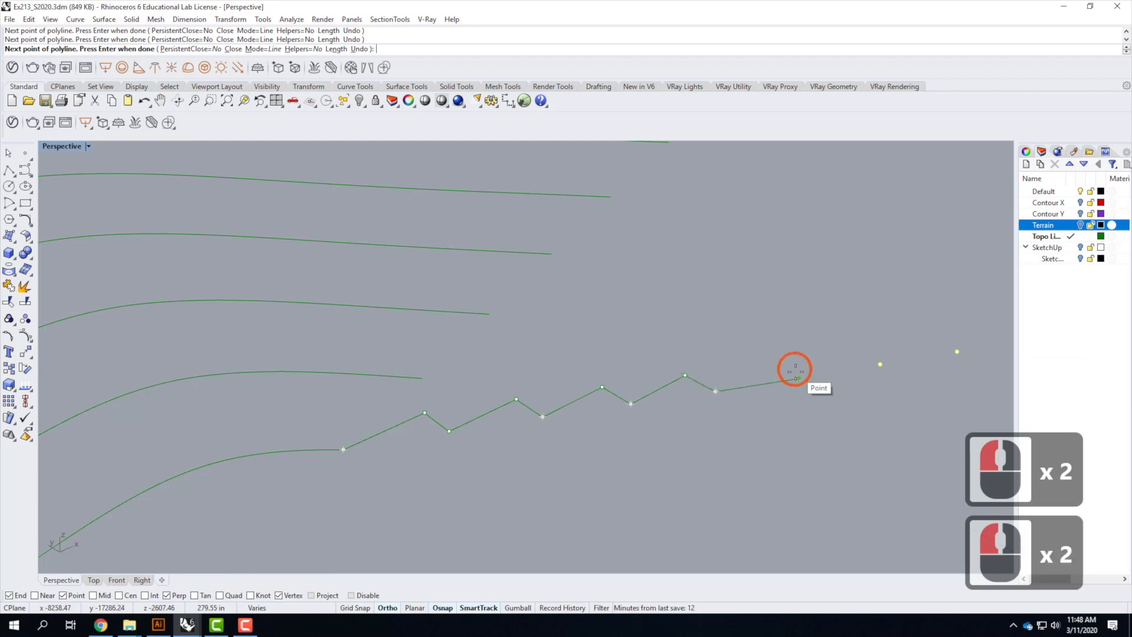
{"action": "left_click", "coordinate": [799, 379]}
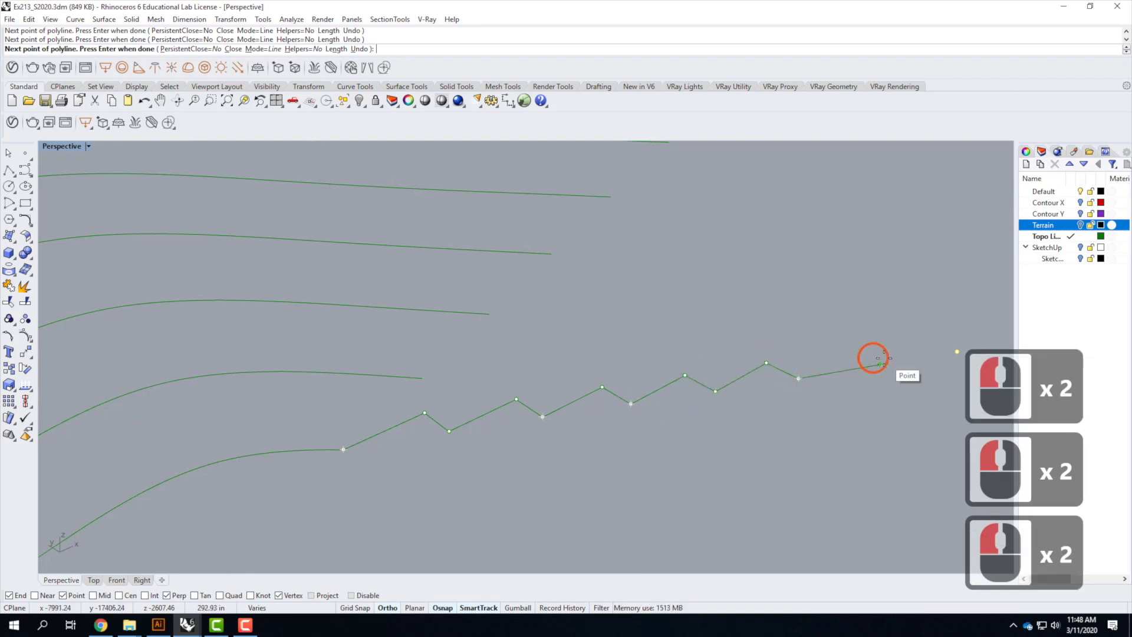
{"action": "left_click", "coordinate": [855, 346]}
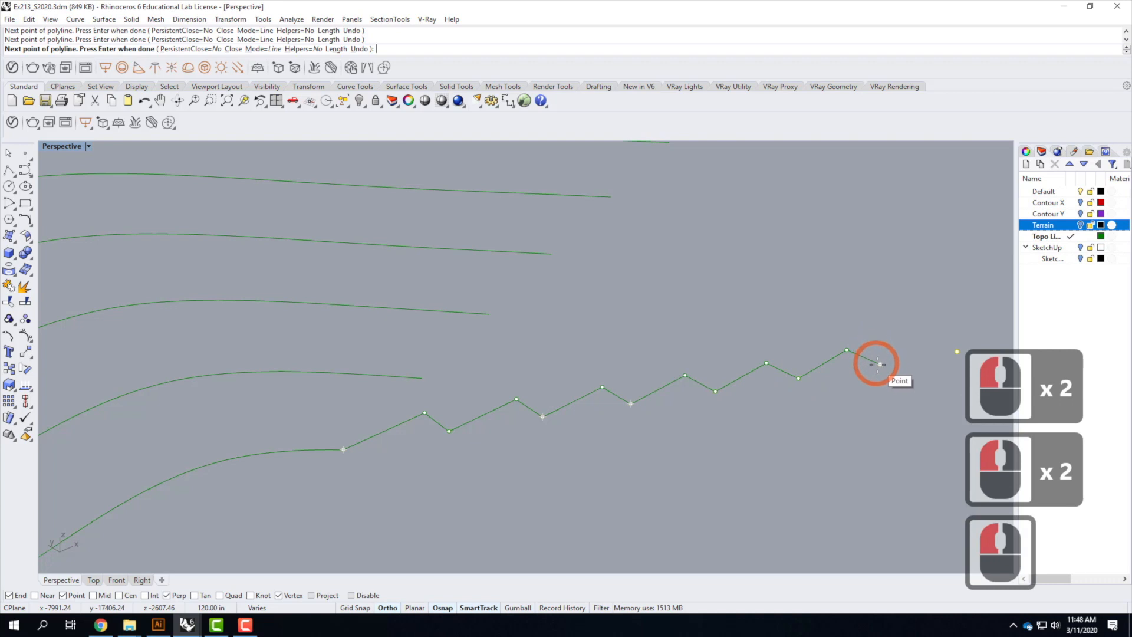
{"action": "left_click", "coordinate": [879, 364]}
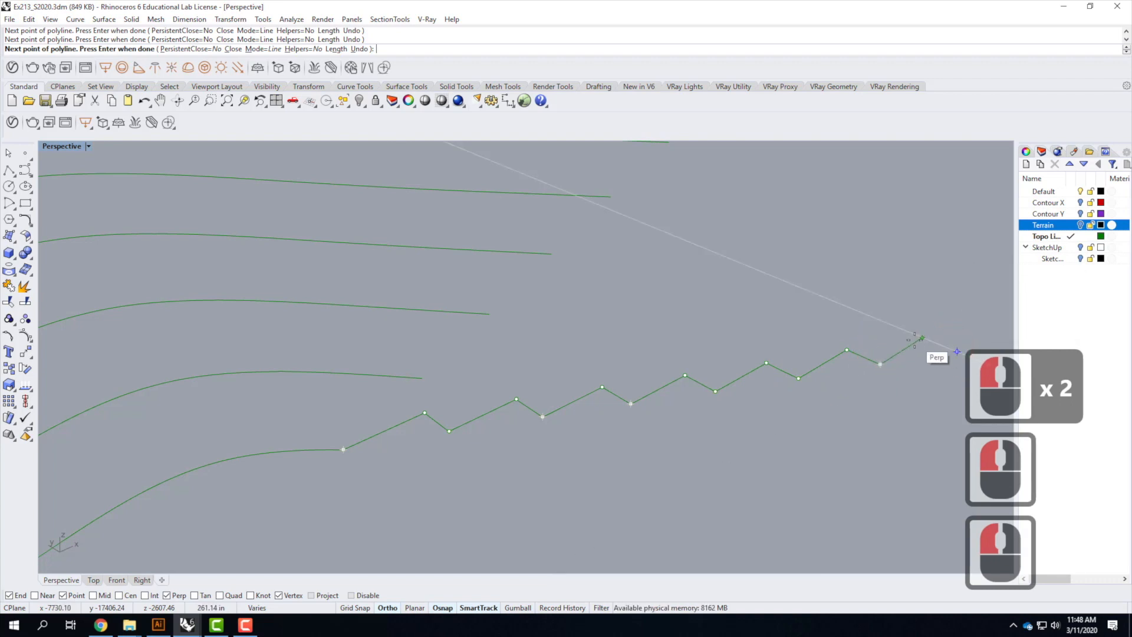
{"action": "left_click", "coordinate": [923, 338]}
{"action": "left_click", "coordinate": [957, 351]}
{"action": "key", "text": "Return"}
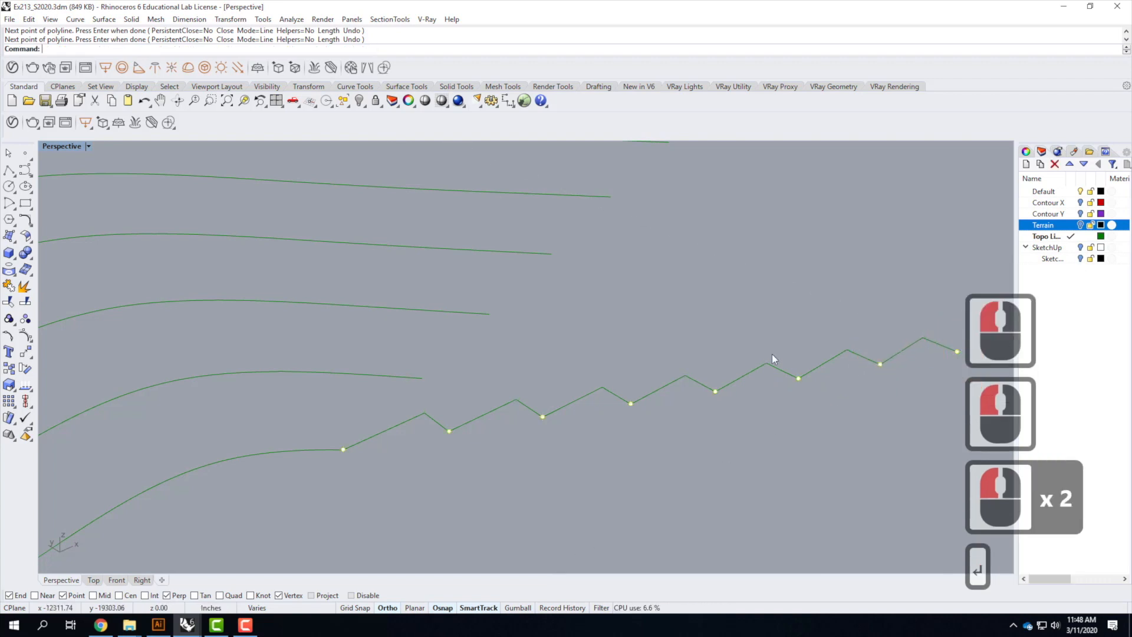
Select the stepped polyline and Rotate 3-D it 90 degrees about an axis through its lowest point
{"action": "scroll", "coordinate": [714, 380], "scroll_direction": "down", "scroll_amount": 4}
{"action": "scroll", "coordinate": [694, 425], "scroll_direction": "down", "scroll_amount": 2}
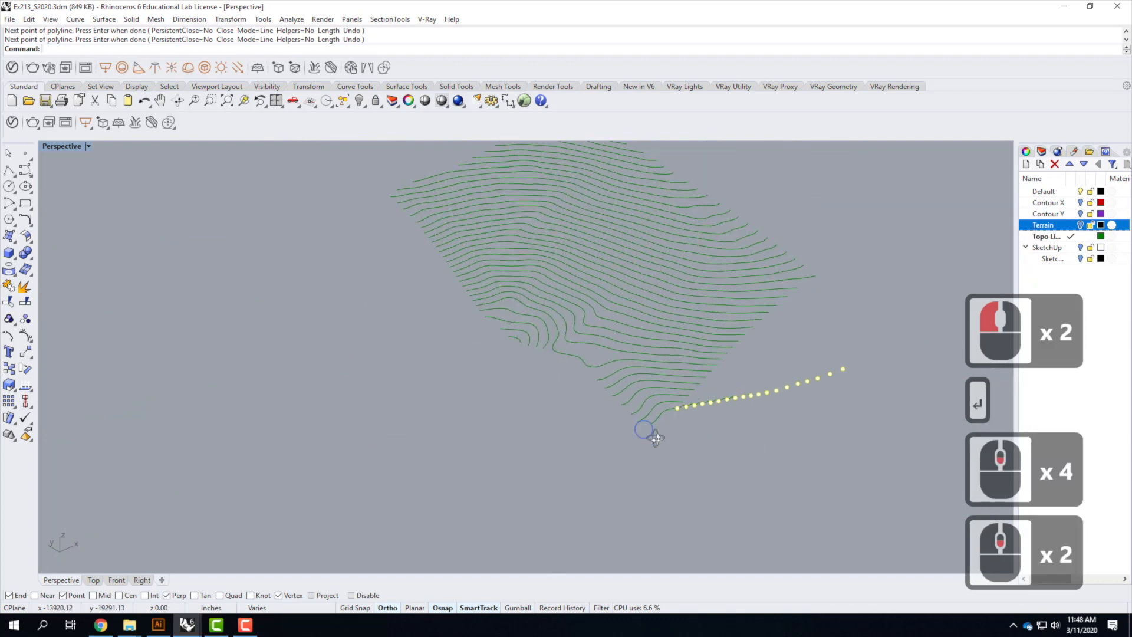
{"action": "right_click_drag", "start_coordinate": [716, 445], "coordinate": [792, 379]}
{"action": "scroll", "coordinate": [798, 342], "scroll_direction": "up", "scroll_amount": 3}
{"action": "scroll", "coordinate": [713, 401], "scroll_direction": "up", "scroll_amount": 3}
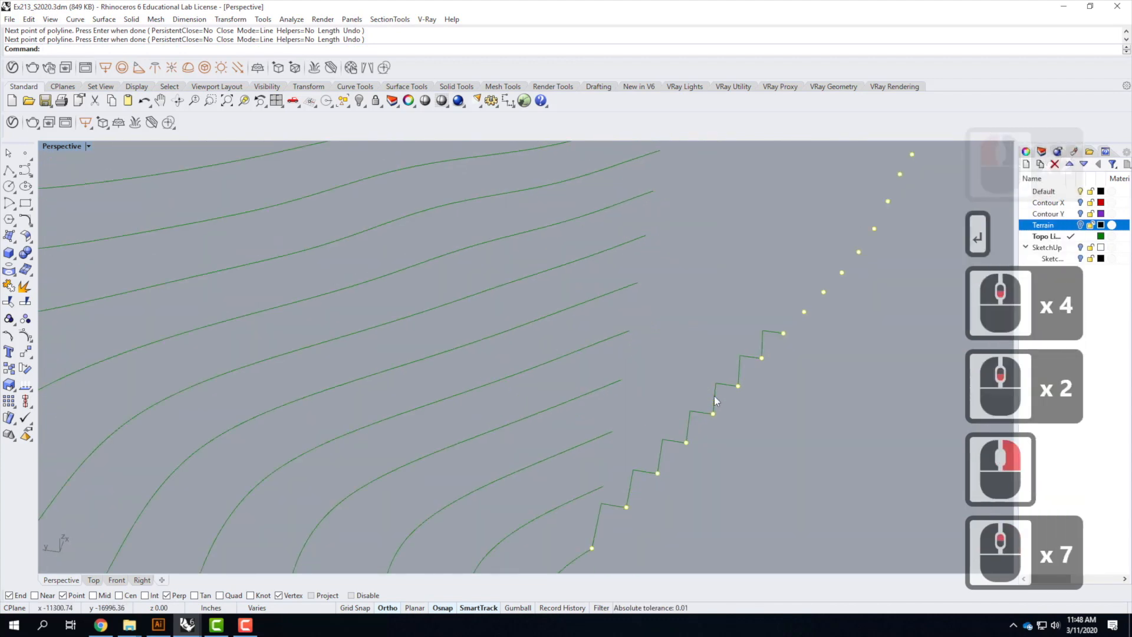
{"action": "left_click", "coordinate": [694, 427], "text": "shift"}
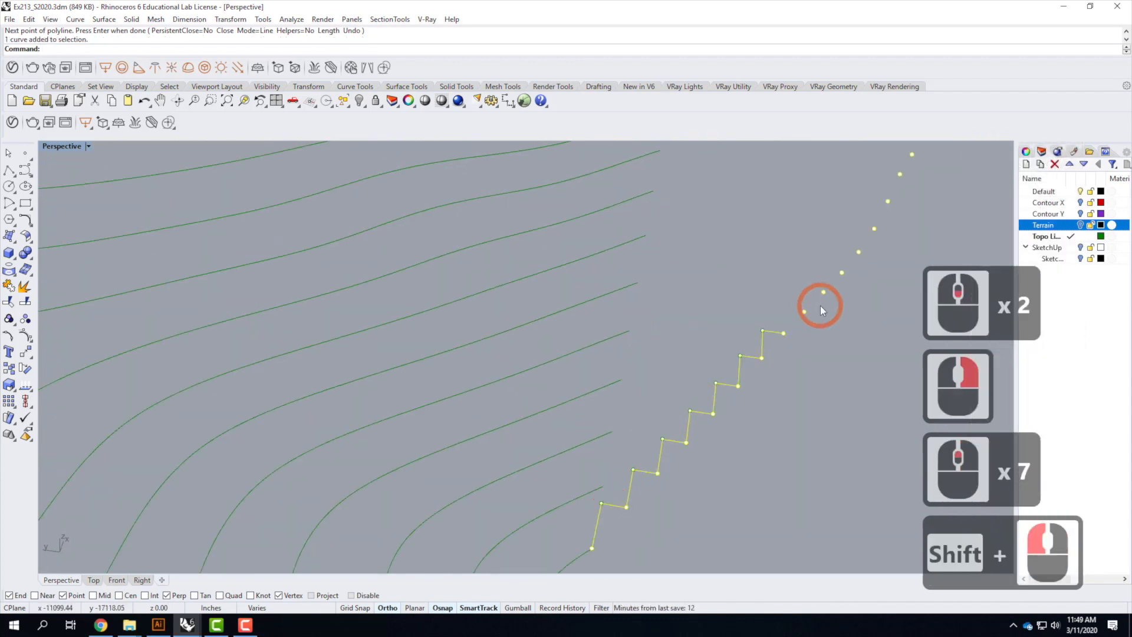
{"action": "type", "text": "r"}
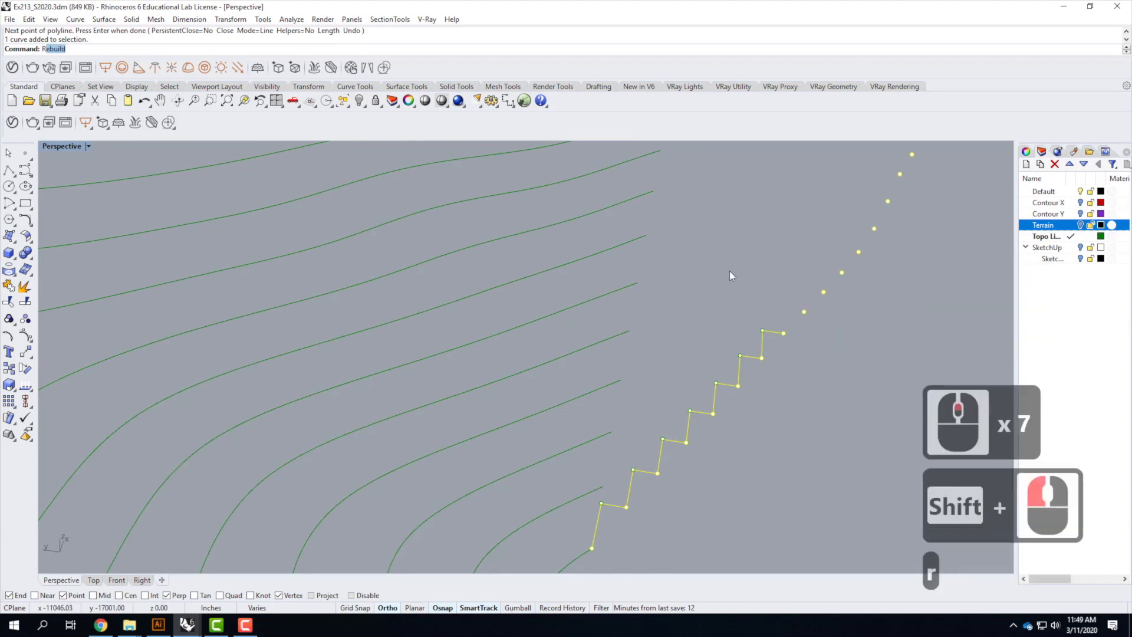
{"action": "type", "text": "otate3d"}
{"action": "key", "text": "Return"}
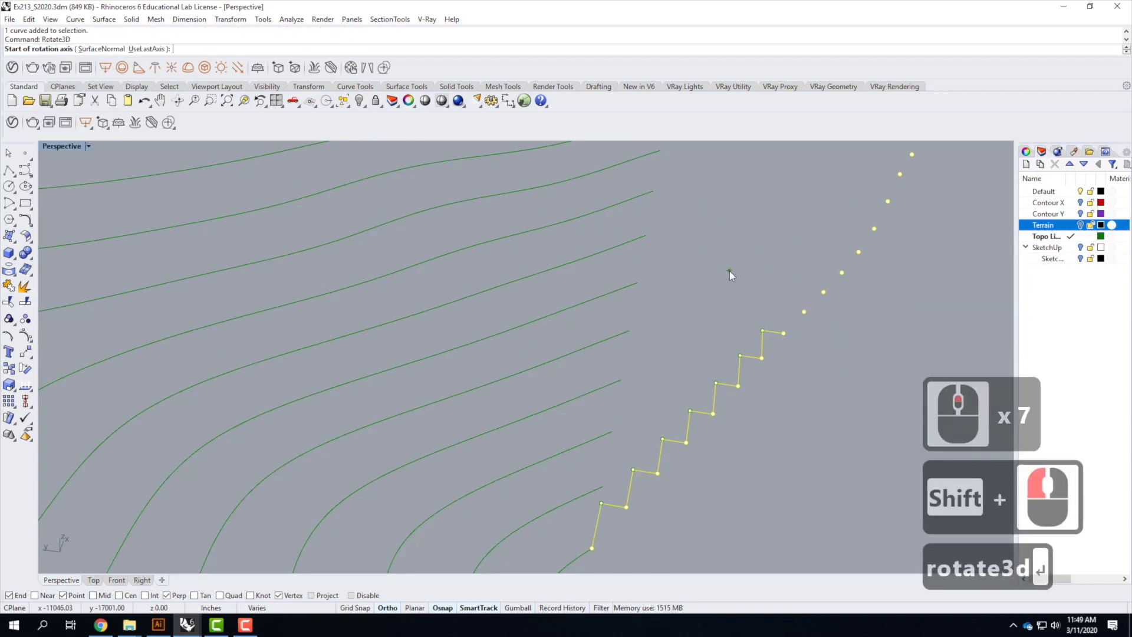
{"action": "left_click", "coordinate": [594, 546]}
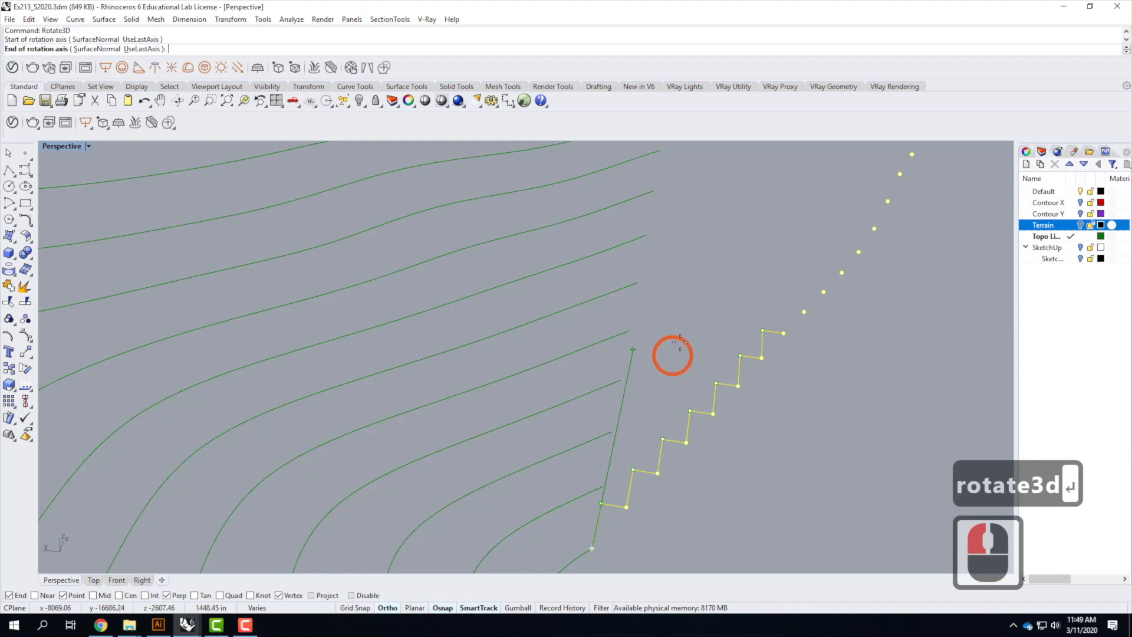
{"action": "left_click", "coordinate": [693, 308]}
{"action": "left_click", "coordinate": [867, 505]}
{"action": "left_click", "coordinate": [695, 309]}
{"action": "right_click_drag", "start_coordinate": [695, 310], "coordinate": [718, 431]}
{"action": "left_click", "coordinate": [698, 415]}
{"action": "scroll", "coordinate": [727, 445], "scroll_direction": "up", "scroll_amount": 3}
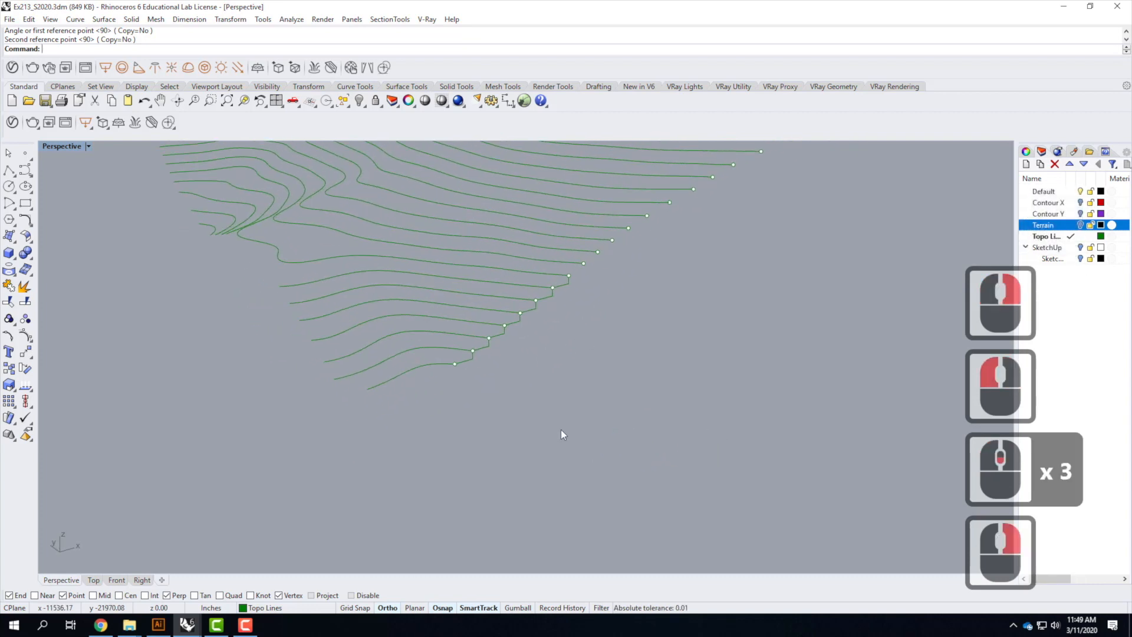
Switch to the four-viewport layout and zoom the Front view to examine the rotated stepped profile
{"action": "double_click", "coordinate": [58, 147]}
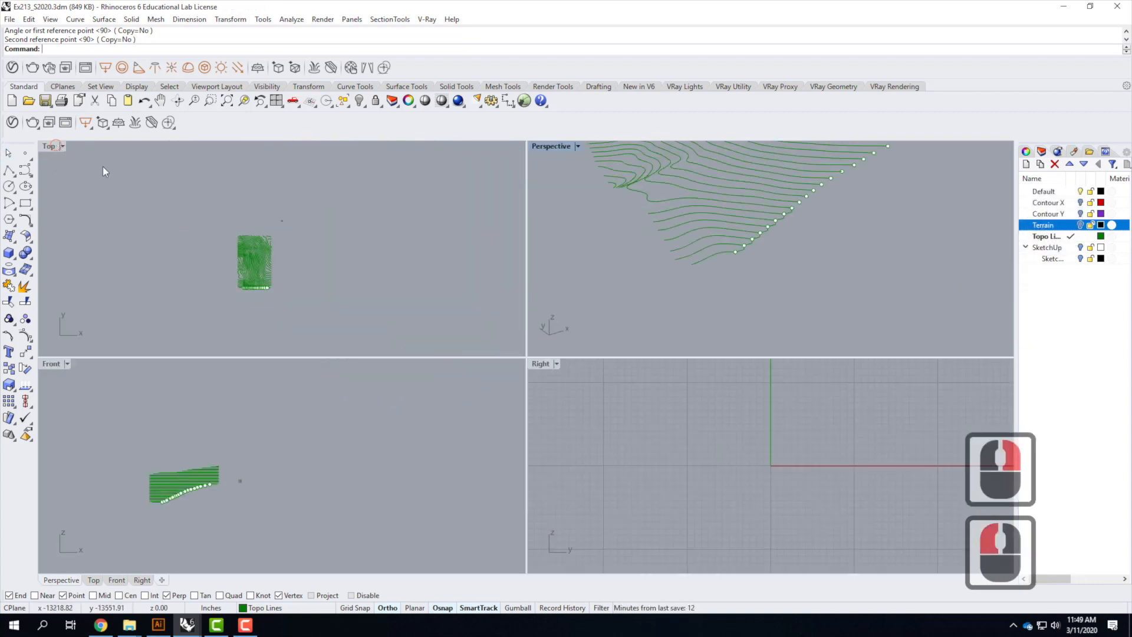
{"action": "left_click", "coordinate": [300, 435]}
{"action": "scroll", "coordinate": [189, 501], "scroll_direction": "up", "scroll_amount": 5}
{"action": "scroll", "coordinate": [178, 531], "scroll_direction": "up", "scroll_amount": 6}
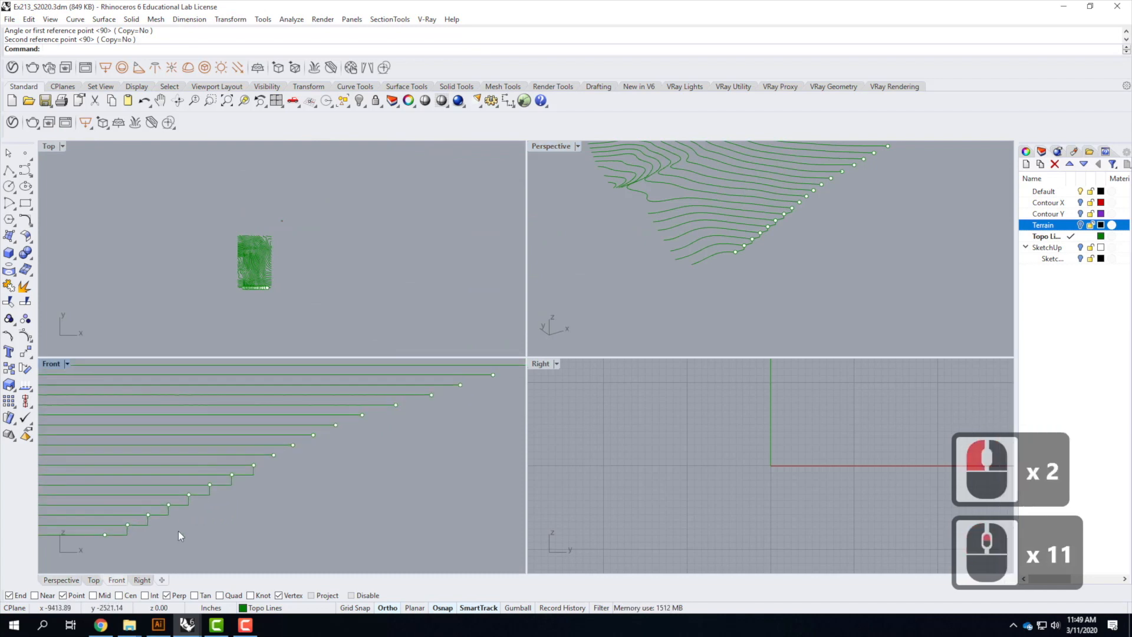
{"action": "scroll", "coordinate": [325, 462], "scroll_direction": "down", "scroll_amount": 2}
{"action": "scroll", "coordinate": [301, 489], "scroll_direction": "up", "scroll_amount": 4}
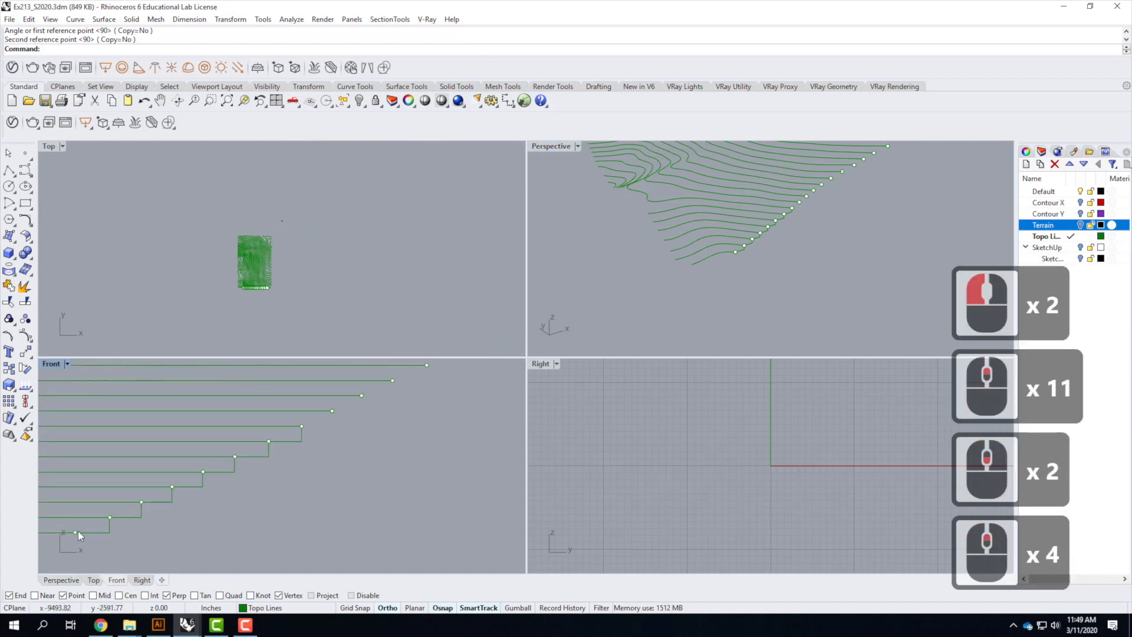
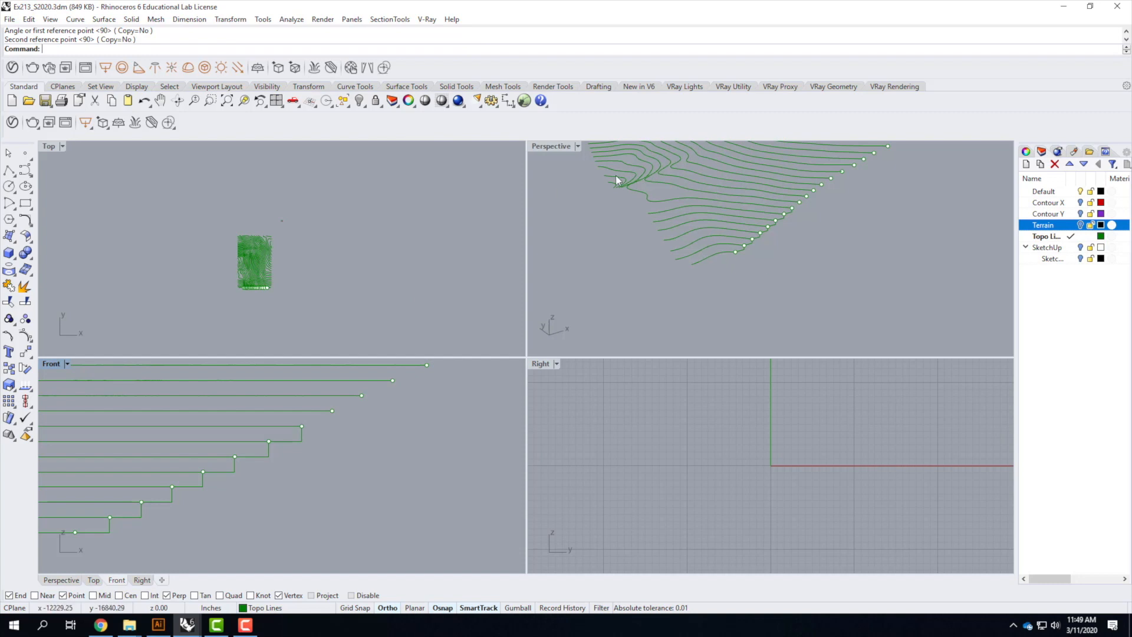
Set the Perspective viewport's construction plane to World Top
{"action": "double_click", "coordinate": [555, 150]}
{"action": "scroll", "coordinate": [442, 336], "scroll_direction": "up", "scroll_amount": 3}
{"action": "right_click_drag", "start_coordinate": [546, 333], "coordinate": [578, 334]}
{"action": "scroll", "coordinate": [674, 338], "scroll_direction": "down", "scroll_amount": 2}
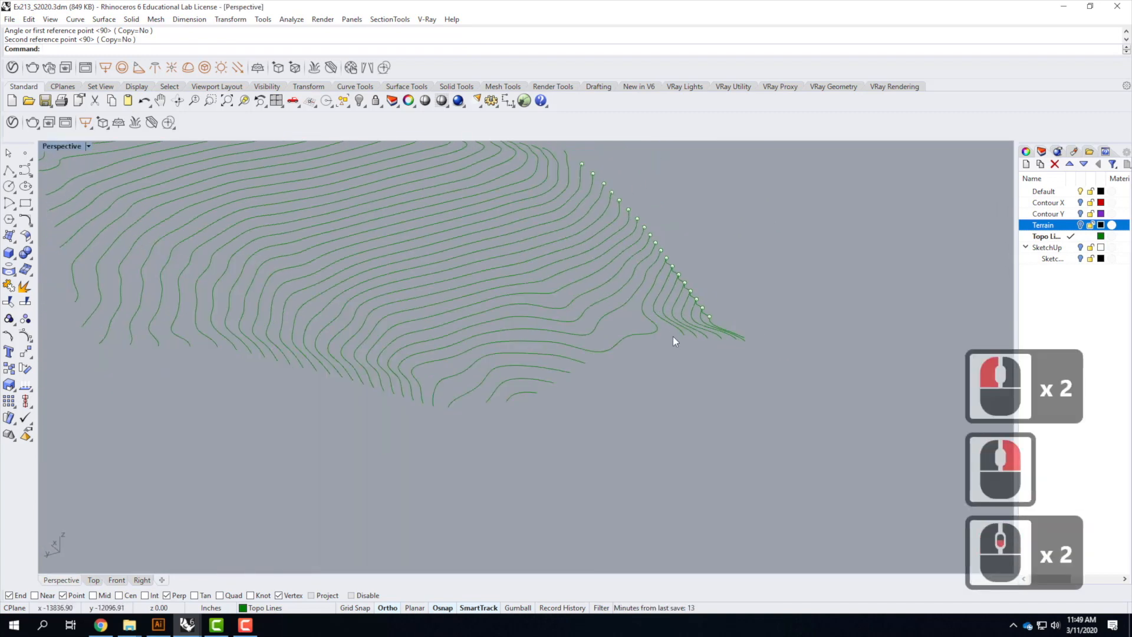
{"action": "right_click_drag", "start_coordinate": [348, 377], "coordinate": [363, 466]}
{"action": "right_click_drag", "start_coordinate": [699, 428], "coordinate": [663, 416]}
{"action": "right_click_drag", "start_coordinate": [700, 348], "coordinate": [679, 390]}
{"action": "left_click", "coordinate": [88, 146]}
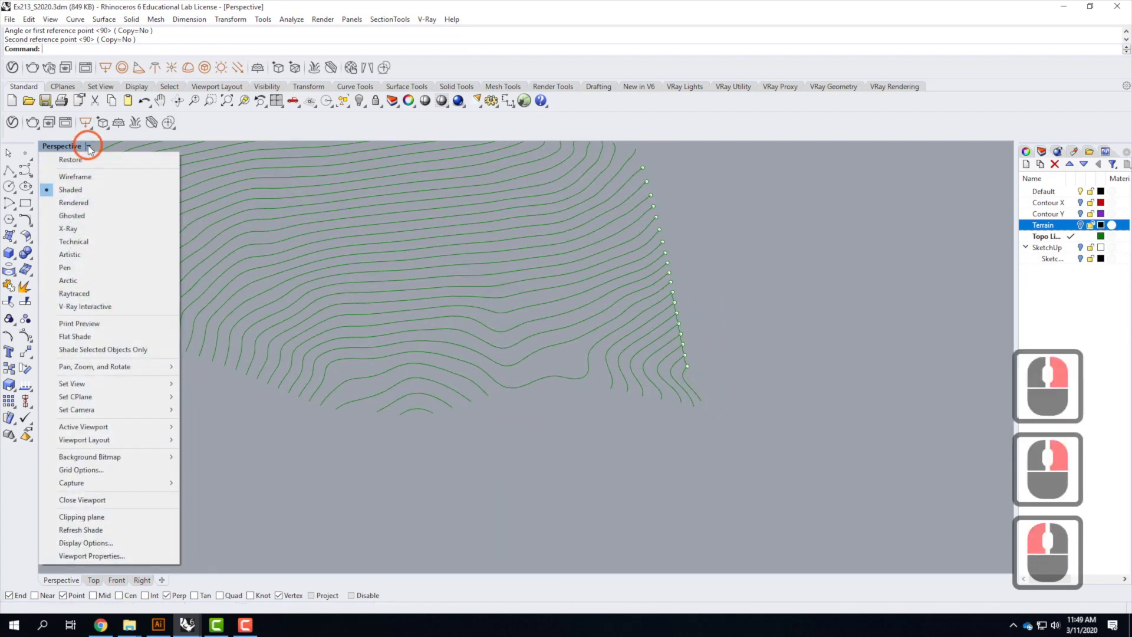
{"action": "mouse_move", "coordinate": [104, 384]}
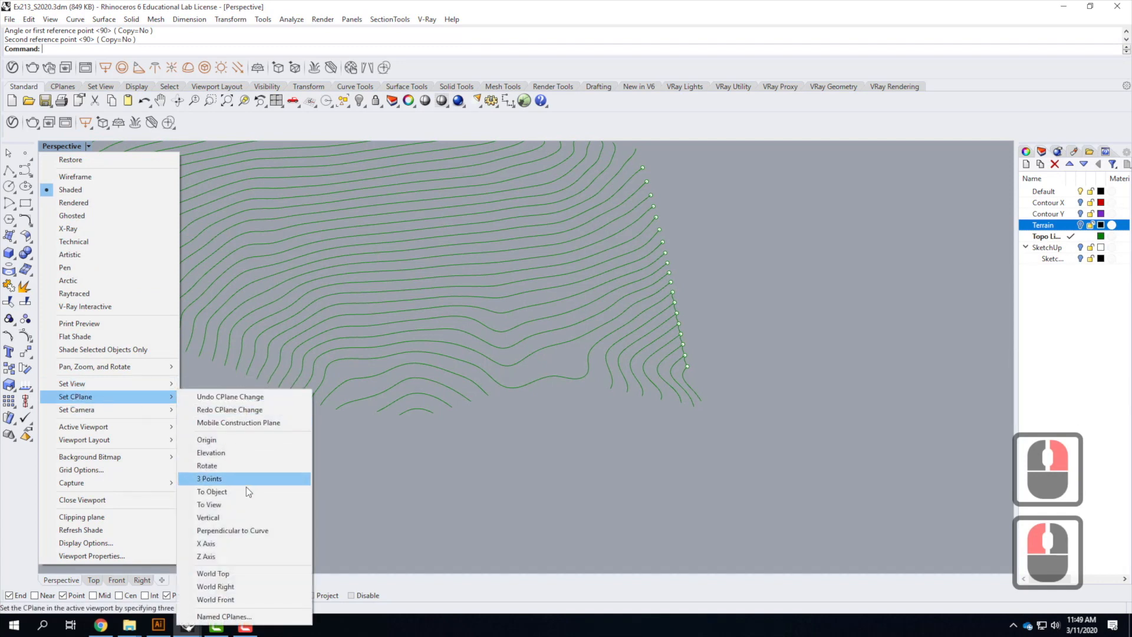
{"action": "left_click", "coordinate": [263, 570]}
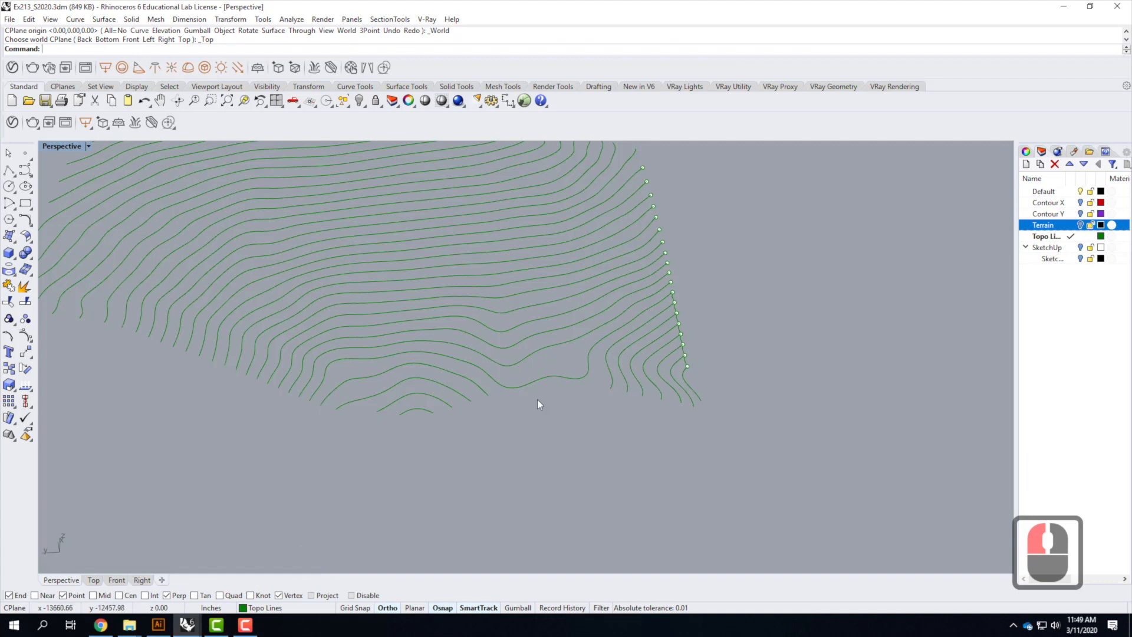
Define a 3-point construction plane with its origin at the lowest contour's end and its x-axis along the contour
{"action": "left_click", "coordinate": [88, 145]}
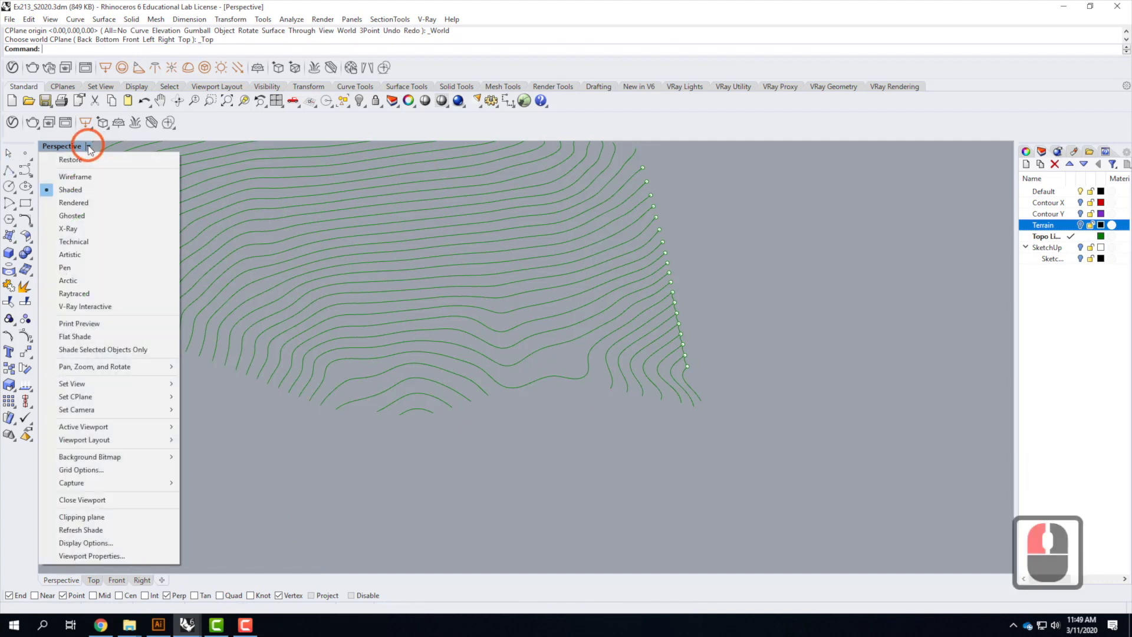
{"action": "mouse_move", "coordinate": [92, 397]}
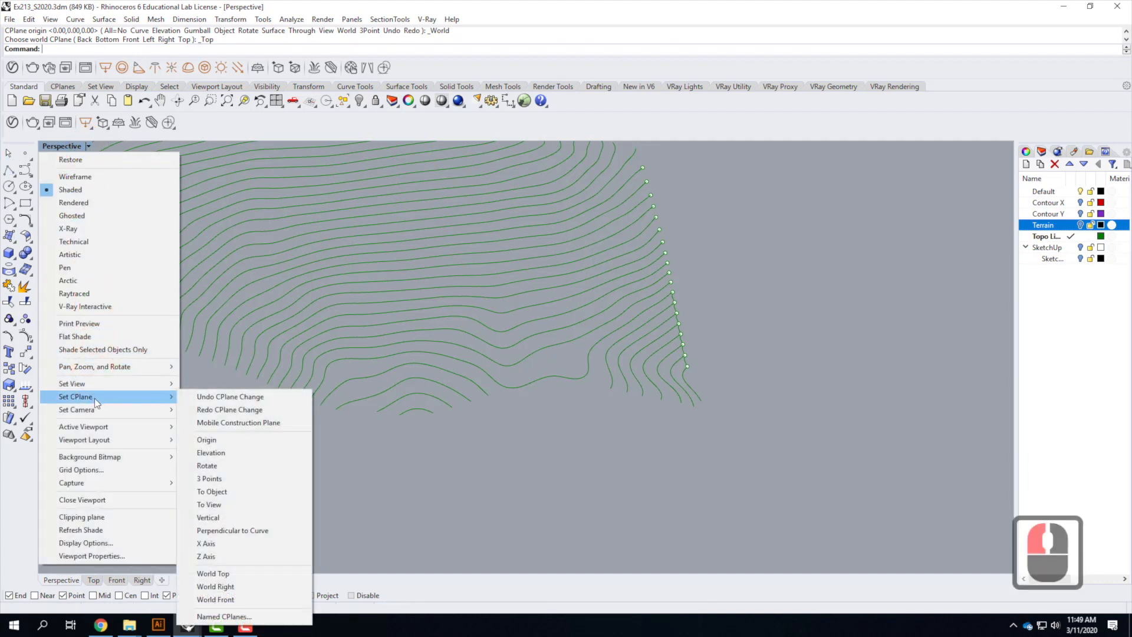
{"action": "left_click", "coordinate": [213, 478]}
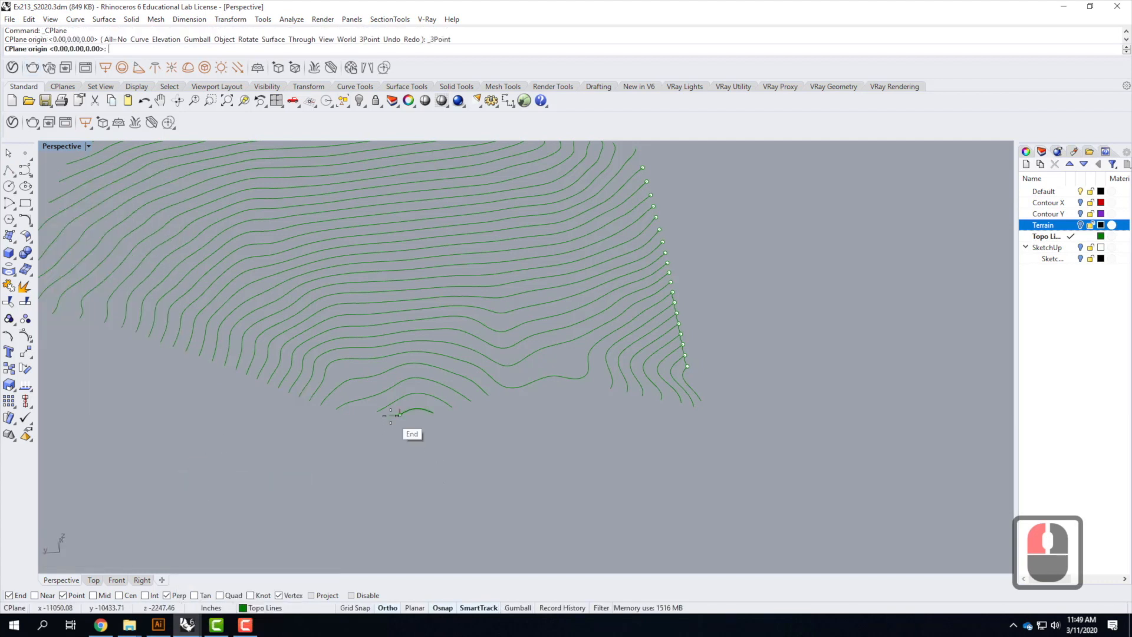
{"action": "scroll", "coordinate": [413, 398], "scroll_direction": "up", "scroll_amount": 2}
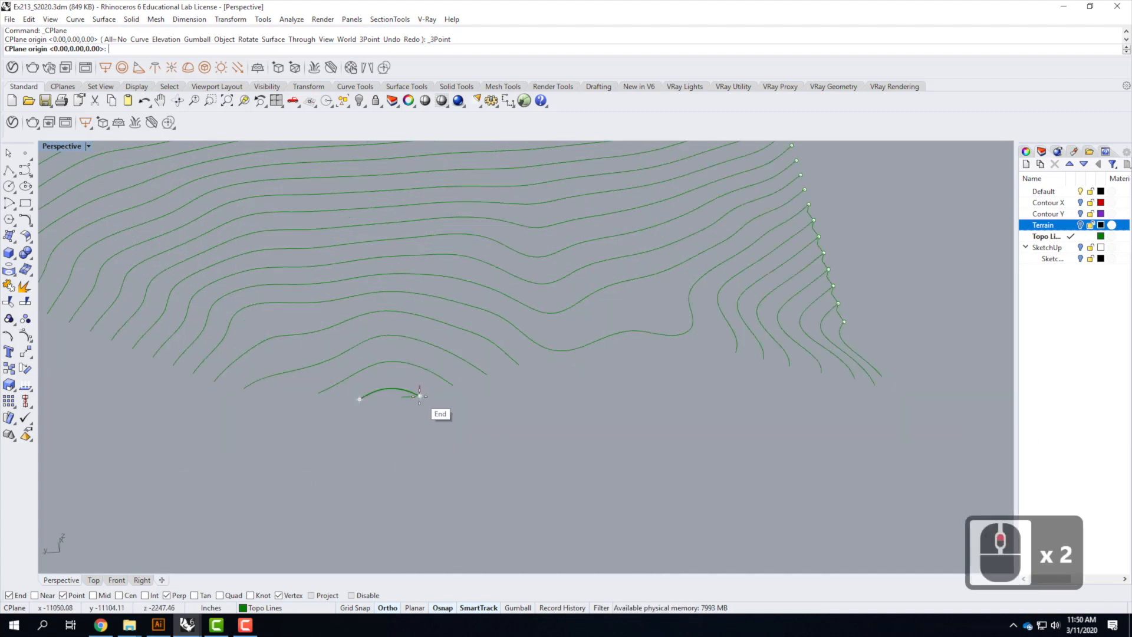
{"action": "left_click", "coordinate": [420, 395]}
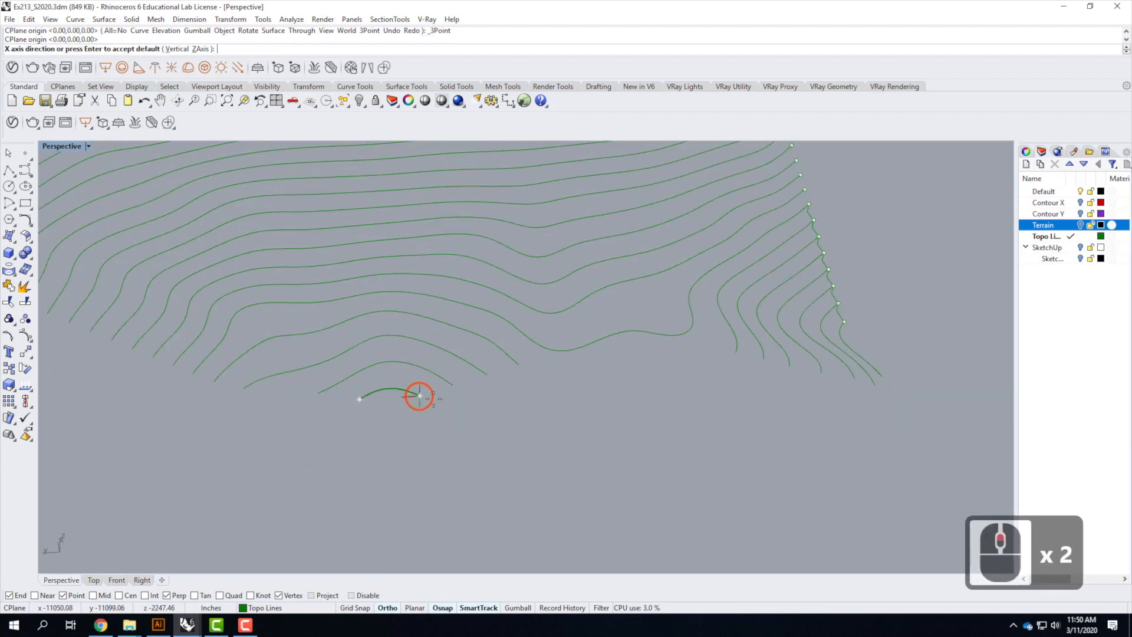
{"action": "left_click", "coordinate": [662, 440]}
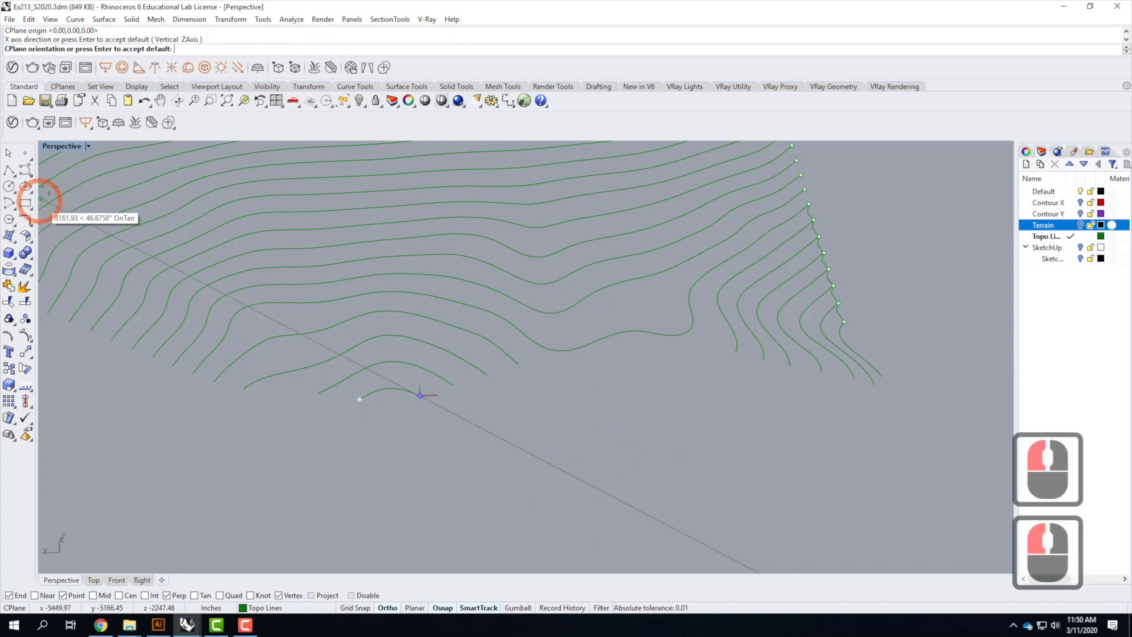
{"action": "double_click", "coordinate": [51, 145]}
{"action": "left_click", "coordinate": [346, 525]}
{"action": "scroll", "coordinate": [348, 524], "scroll_direction": "down", "scroll_amount": 13}
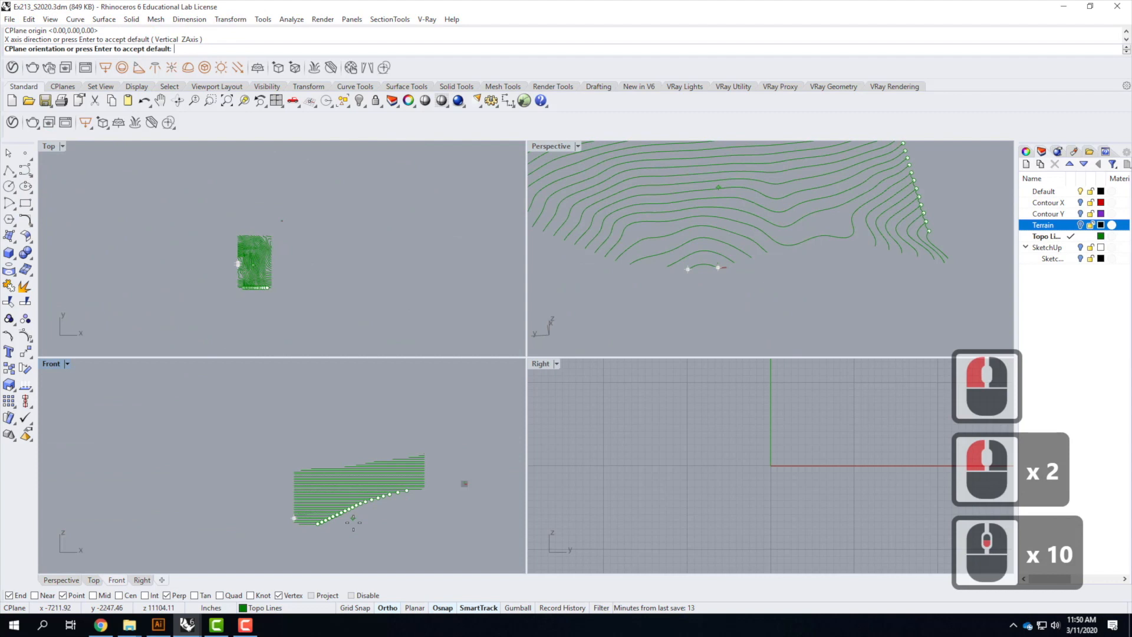
{"action": "left_click", "coordinate": [289, 426]}
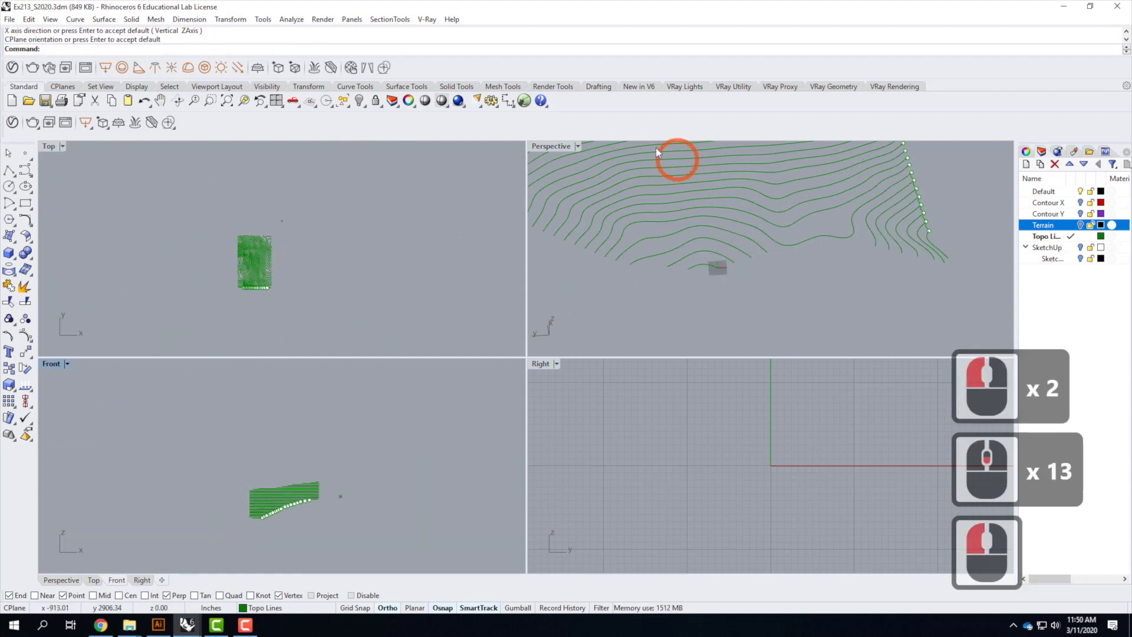
Set the grid to 2000 grid lines with a 12-inch minor grid line spacing for all viewports
{"action": "double_click", "coordinate": [545, 146]}
{"action": "scroll", "coordinate": [447, 405], "scroll_direction": "up", "scroll_amount": 2}
{"action": "scroll", "coordinate": [447, 405], "scroll_direction": "up", "scroll_amount": 1}
{"action": "right_click_drag", "start_coordinate": [497, 406], "coordinate": [531, 392]}
{"action": "scroll", "coordinate": [444, 396], "scroll_direction": "down", "scroll_amount": 4}
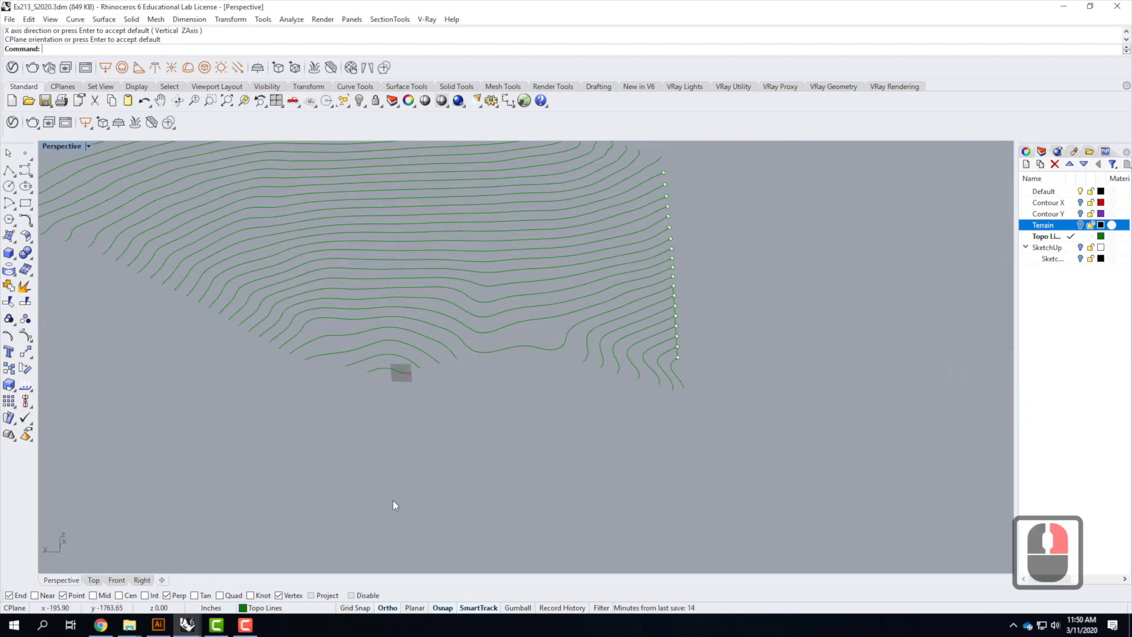
{"action": "right_click", "coordinate": [359, 613]}
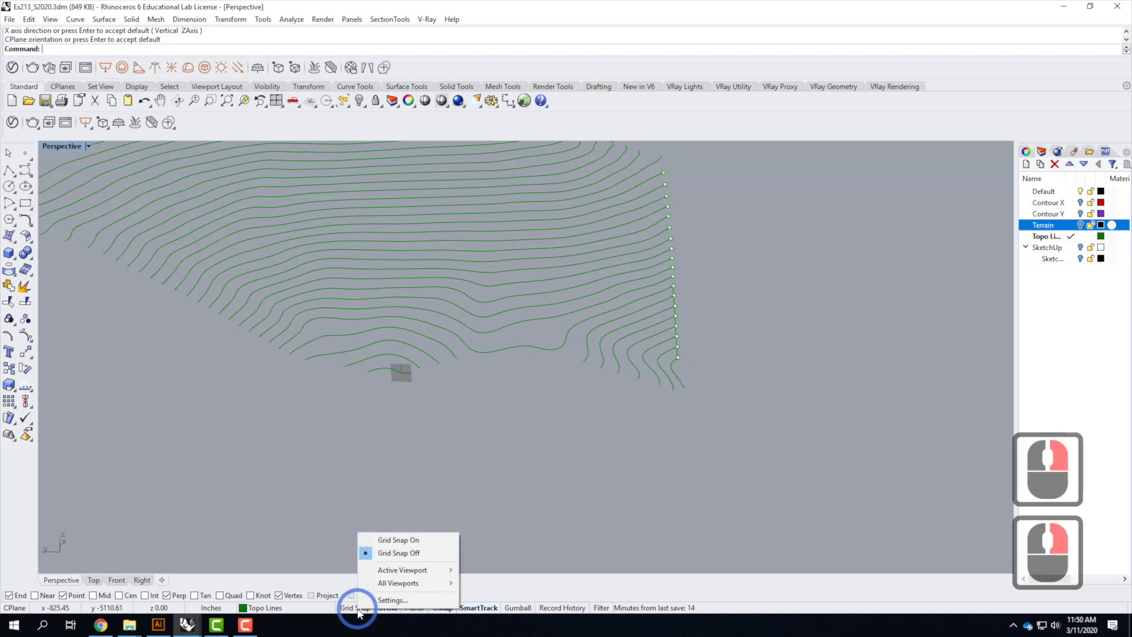
{"action": "left_click", "coordinate": [389, 598]}
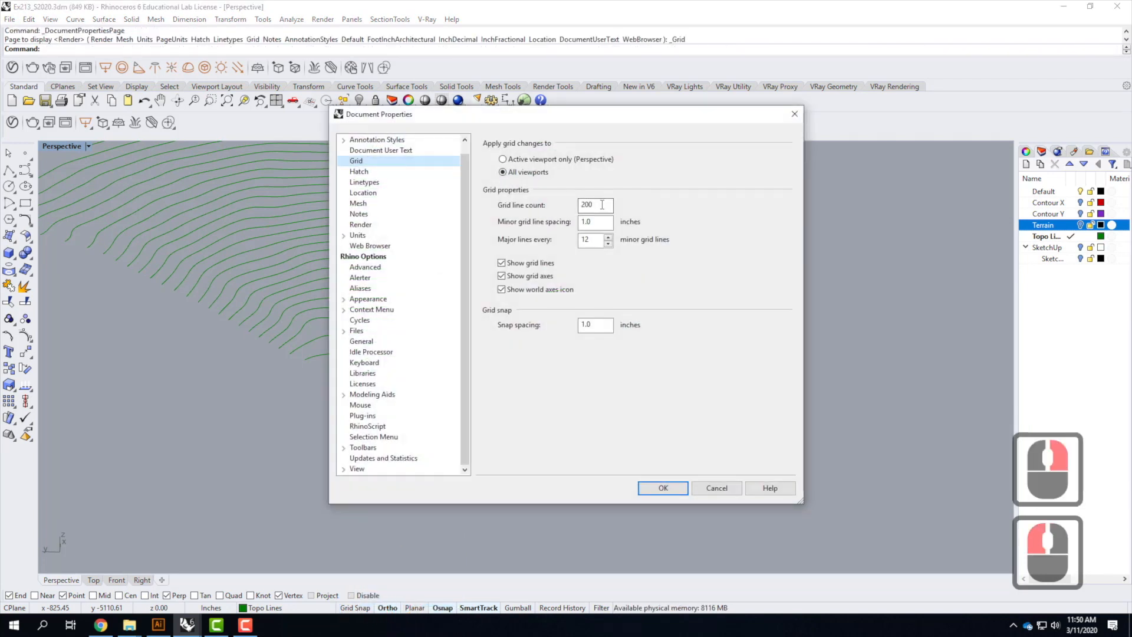
{"action": "left_click", "coordinate": [602, 204]}
{"action": "type", "text": "0"}
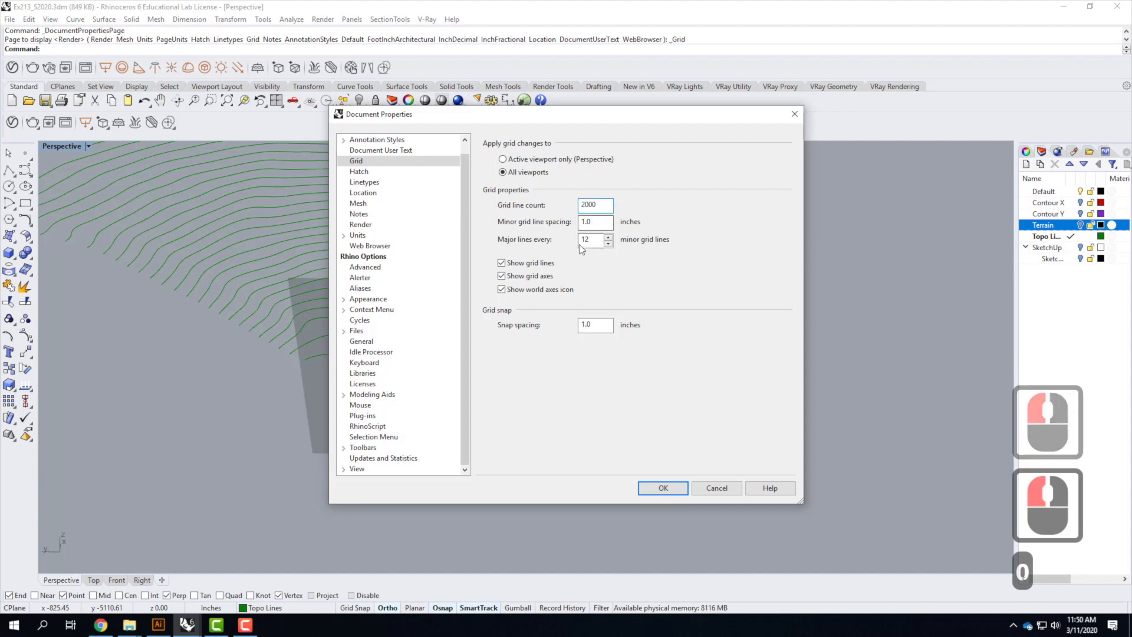
{"action": "left_click", "coordinate": [524, 210]}
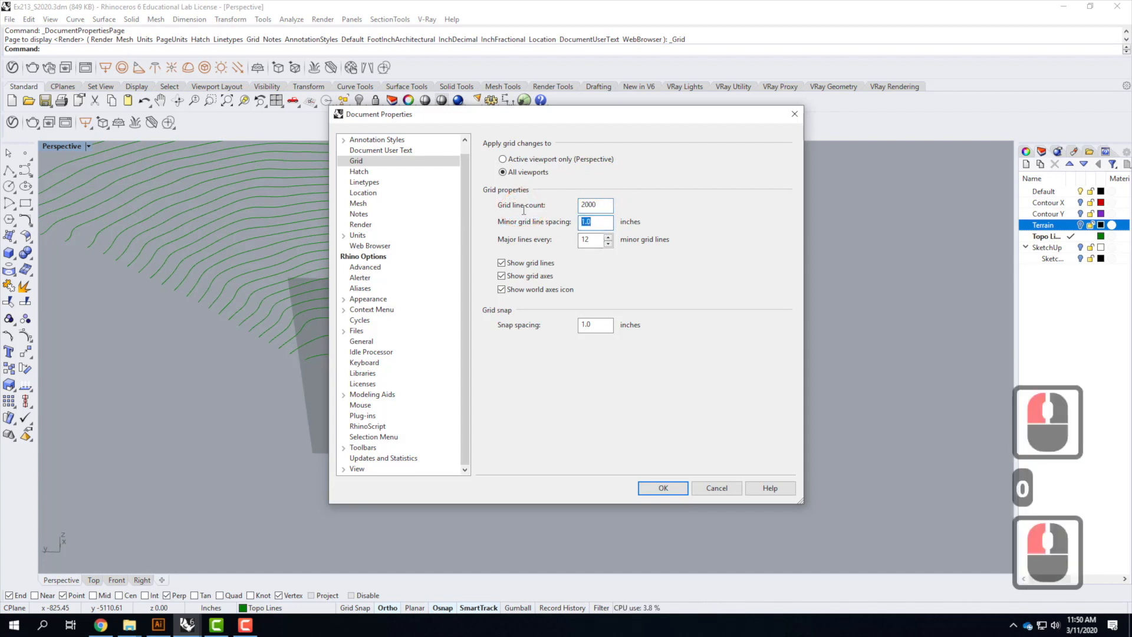
{"action": "type", "text": "12"}
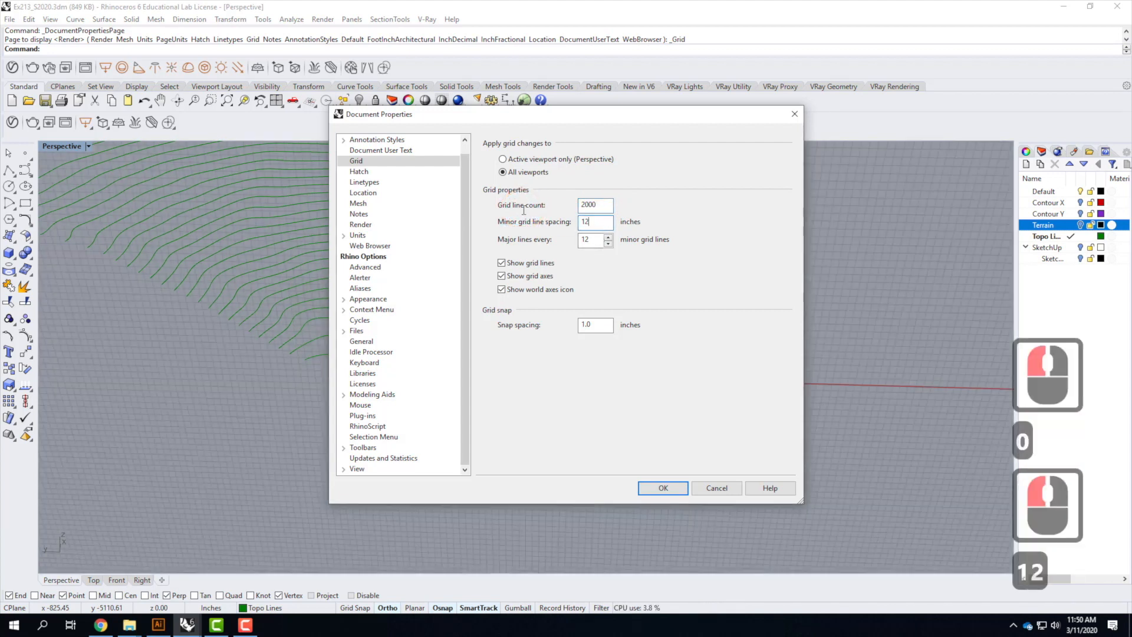
{"action": "left_click", "coordinate": [676, 493]}
Draw a stepped polyline through the ends of the lowest contours, snapping to end and midpoints
{"action": "right_click_drag", "start_coordinate": [418, 402], "coordinate": [464, 357]}
{"action": "scroll", "coordinate": [387, 406], "scroll_direction": "down", "scroll_amount": 4}
{"action": "scroll", "coordinate": [501, 336], "scroll_direction": "up", "scroll_amount": 1}
{"action": "scroll", "coordinate": [501, 332], "scroll_direction": "up", "scroll_amount": 1}
{"action": "scroll", "coordinate": [596, 385], "scroll_direction": "down", "scroll_amount": 2}
{"action": "scroll", "coordinate": [303, 342], "scroll_direction": "up", "scroll_amount": 2}
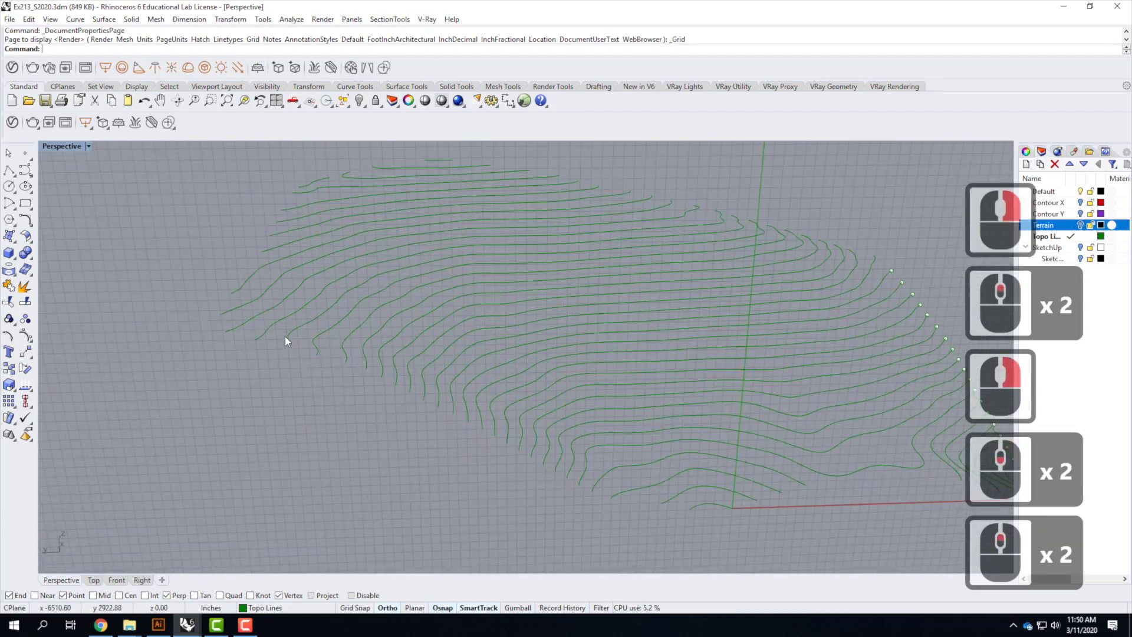
{"action": "left_click", "coordinate": [8, 171]}
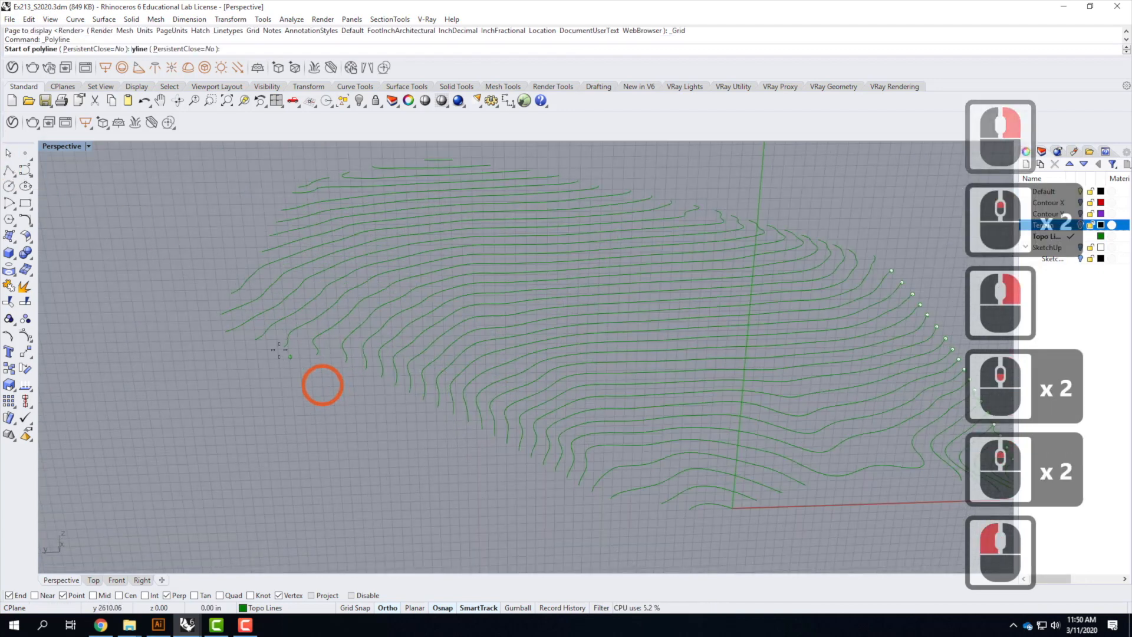
{"action": "left_click", "coordinate": [258, 356]}
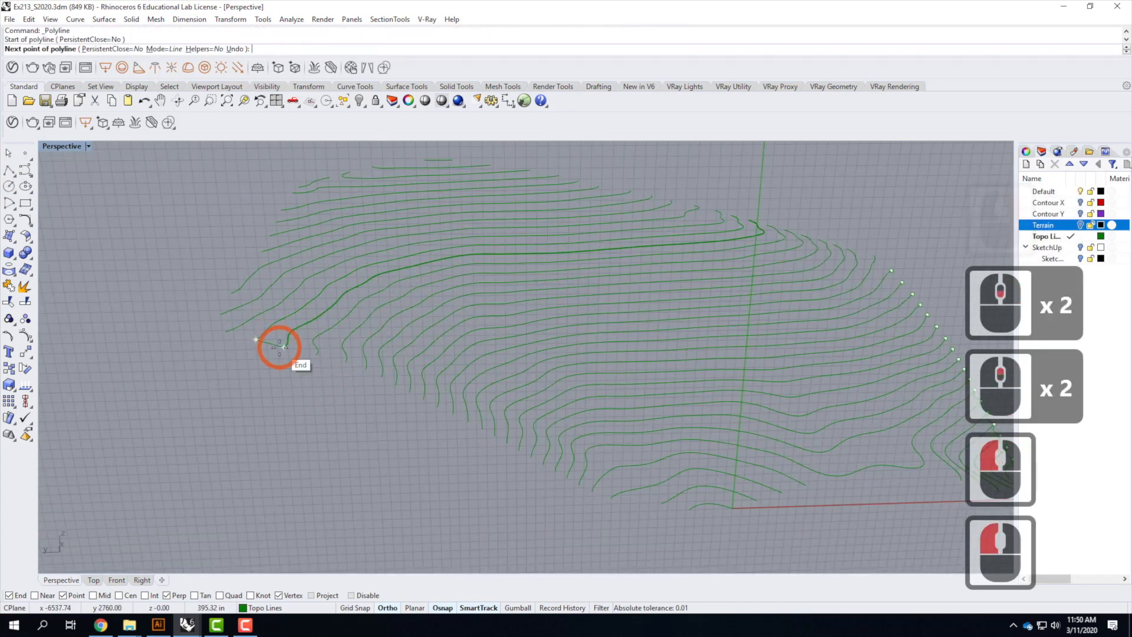
{"action": "left_click", "coordinate": [273, 348]}
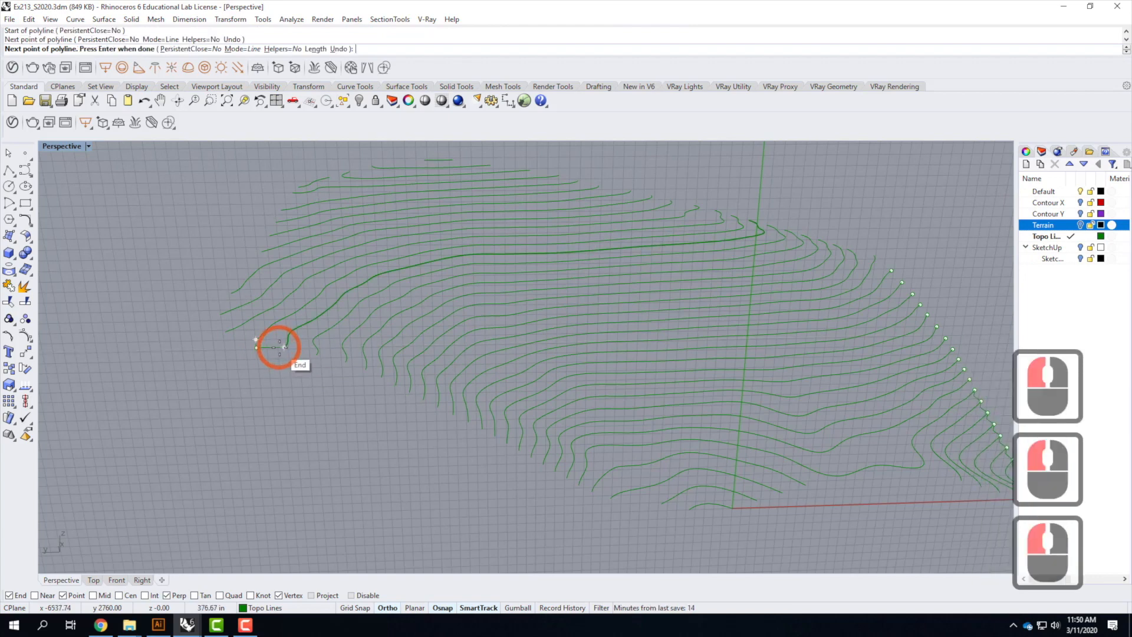
{"action": "left_click", "coordinate": [284, 347]}
{"action": "left_click", "coordinate": [317, 355]}
{"action": "left_click", "coordinate": [342, 361]}
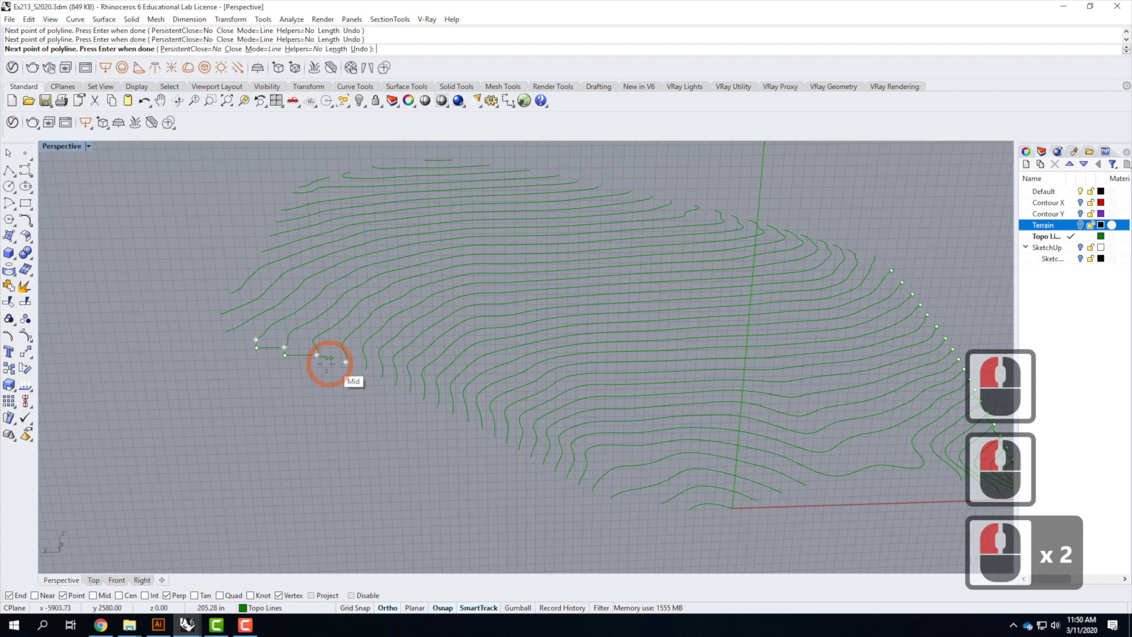
{"action": "left_click", "coordinate": [317, 363]}
{"action": "left_click", "coordinate": [346, 362]}
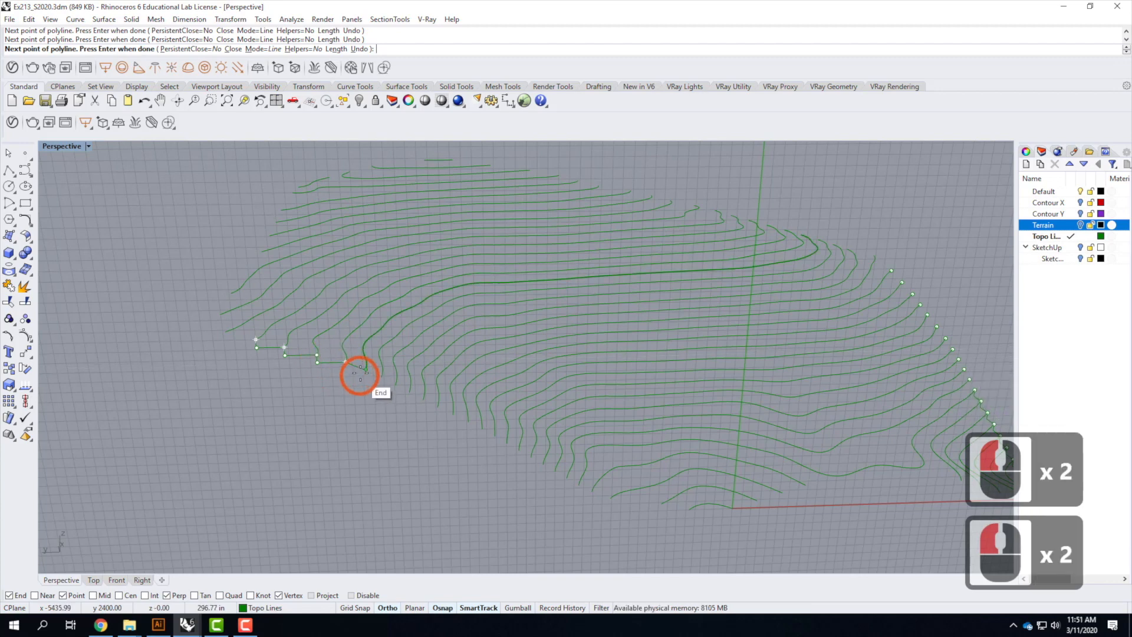
{"action": "left_click", "coordinate": [346, 370]}
{"action": "left_click", "coordinate": [365, 370]}
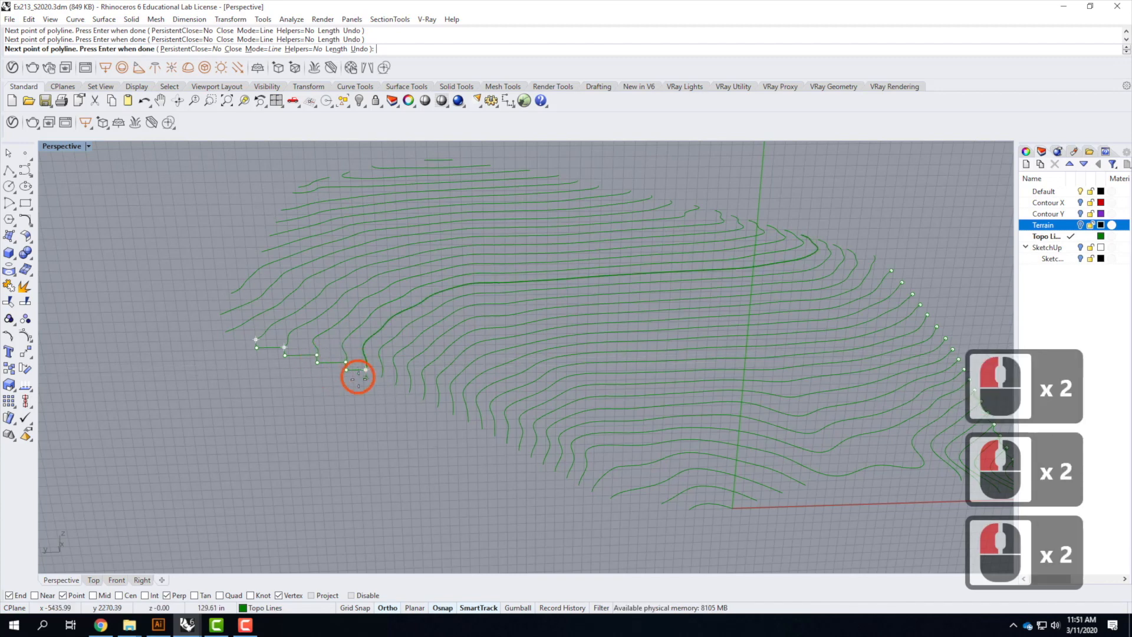
{"action": "left_click", "coordinate": [373, 376]}
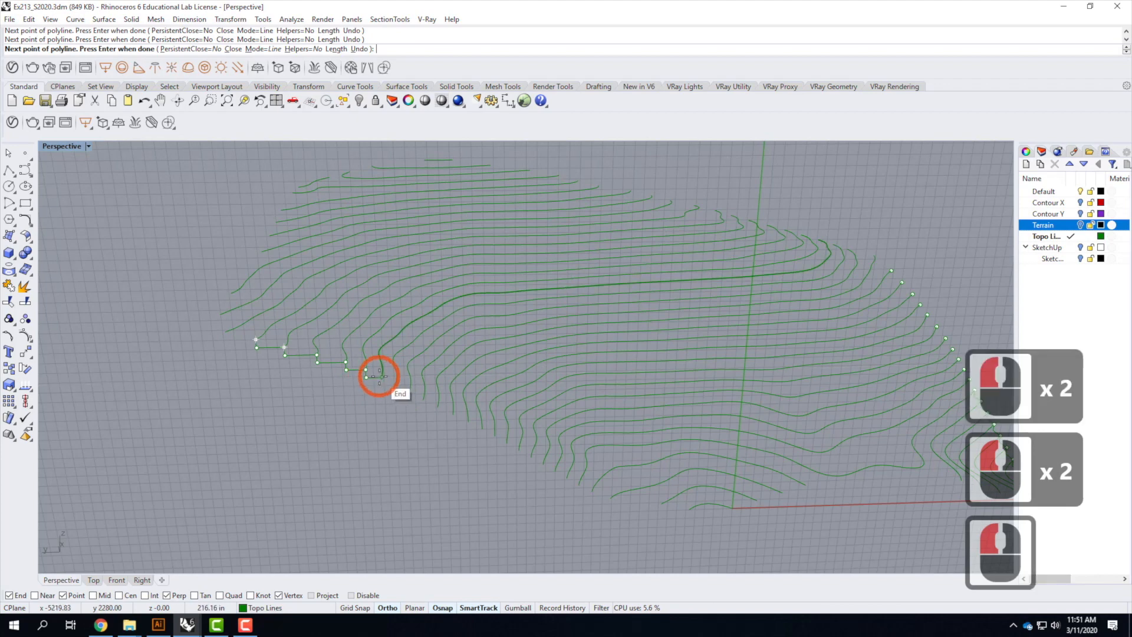
{"action": "key", "text": "Return"}
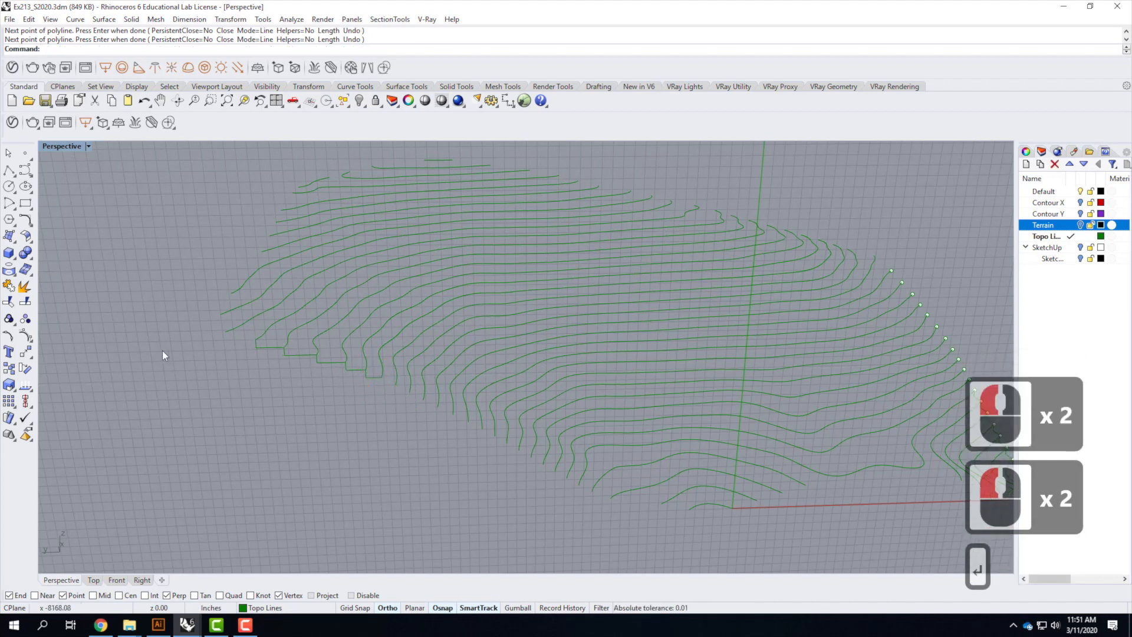
Start a new stepped polyline along the front ends of the lowest contours, snapping to ends and including a 10' segment
{"action": "scroll", "coordinate": [354, 395], "scroll_direction": "down", "scroll_amount": 3}
{"action": "scroll", "coordinate": [436, 409], "scroll_direction": "up", "scroll_amount": 2}
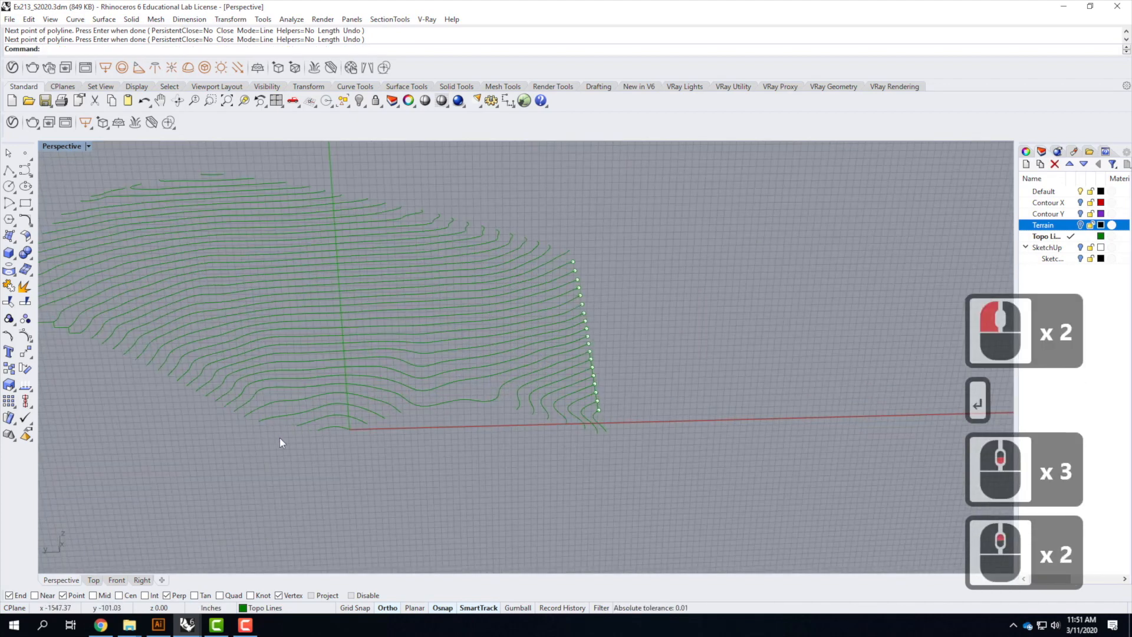
{"action": "scroll", "coordinate": [348, 442], "scroll_direction": "up", "scroll_amount": 2}
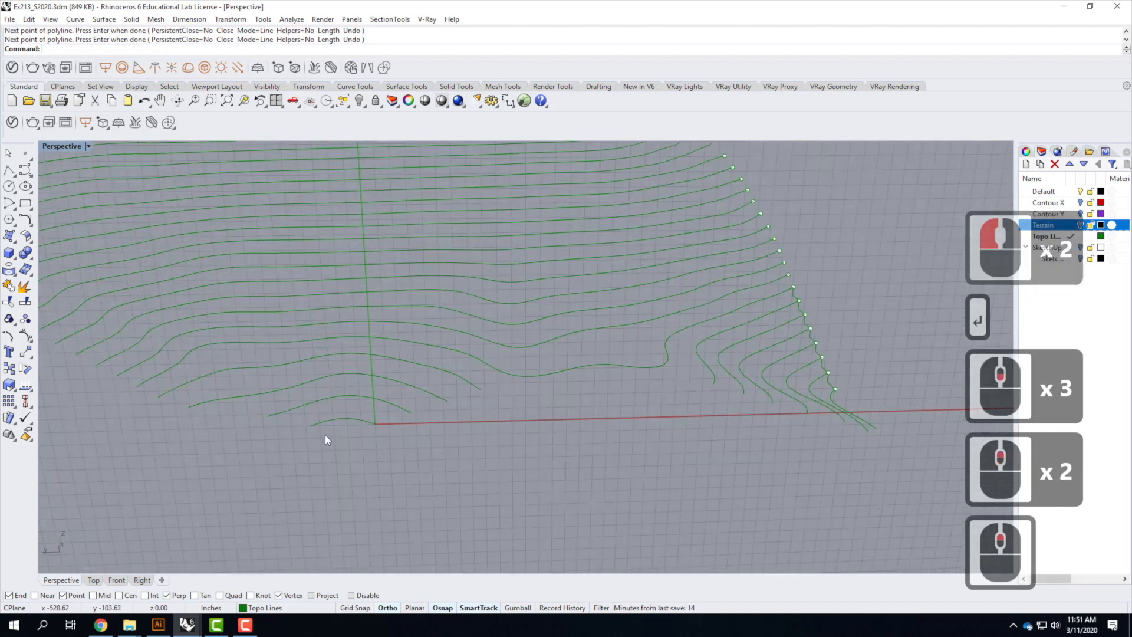
{"action": "right_click", "coordinate": [265, 420]}
{"action": "left_click", "coordinate": [268, 417]}
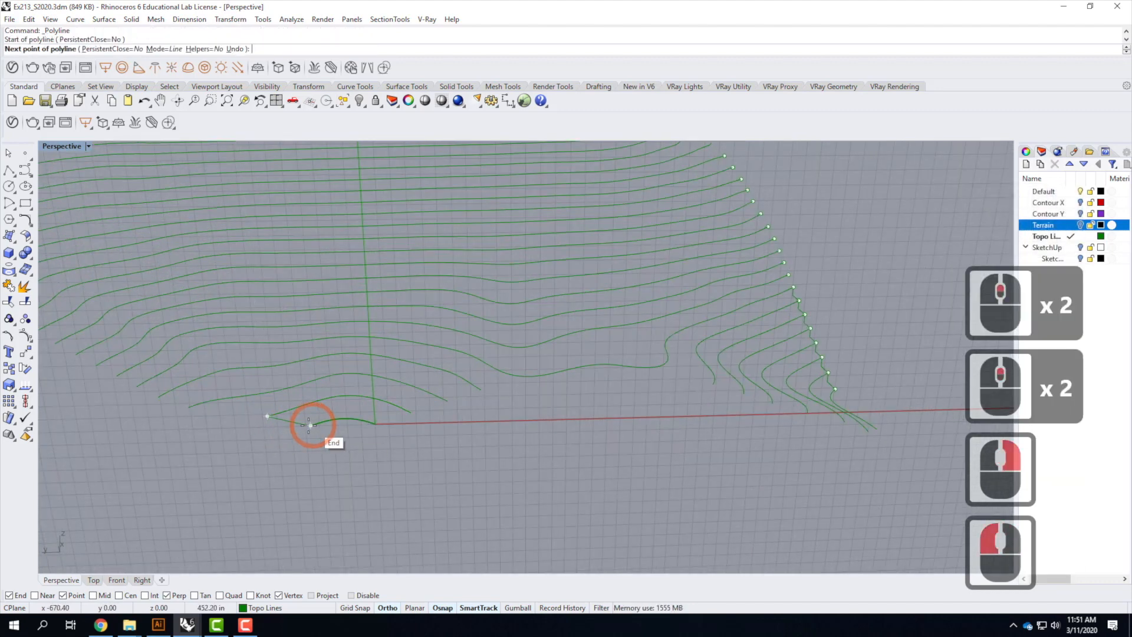
{"action": "left_click", "coordinate": [268, 425]}
{"action": "left_click", "coordinate": [310, 424]}
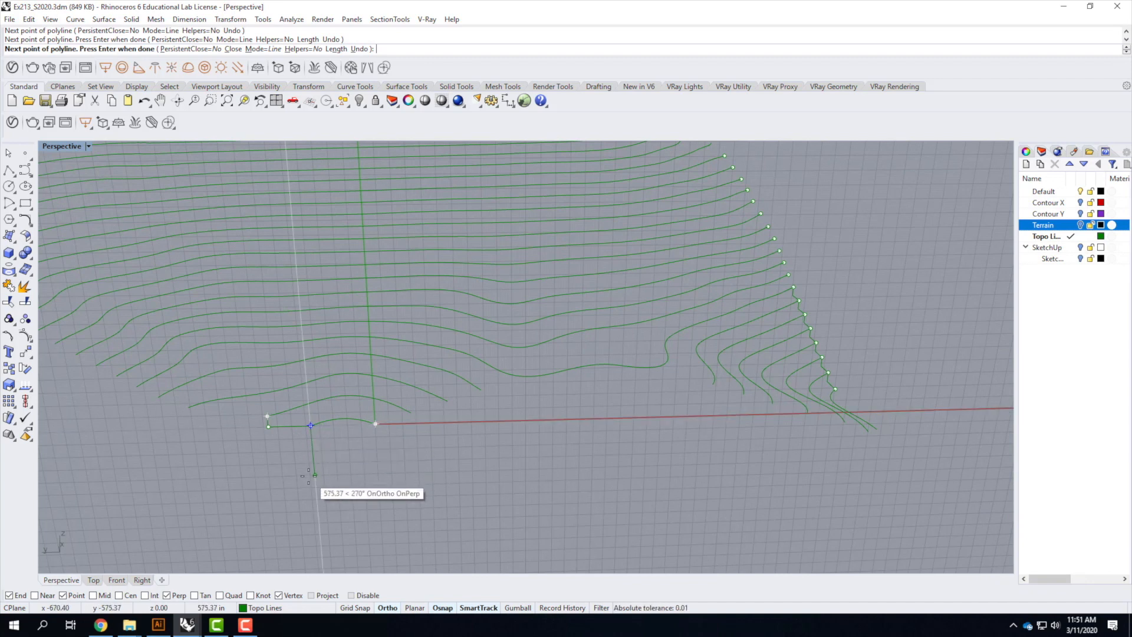
{"action": "key", "text": "Return"}
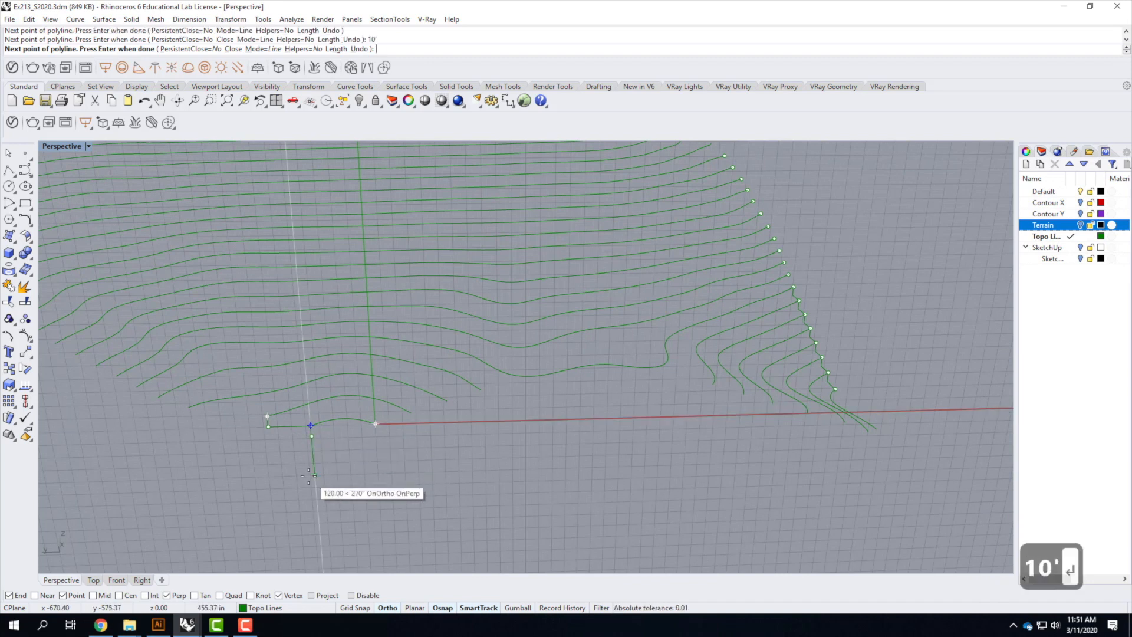
{"action": "left_click", "coordinate": [375, 435]}
{"action": "left_click", "coordinate": [376, 424]}
{"action": "left_click", "coordinate": [412, 423]}
{"action": "left_click", "coordinate": [412, 413]}
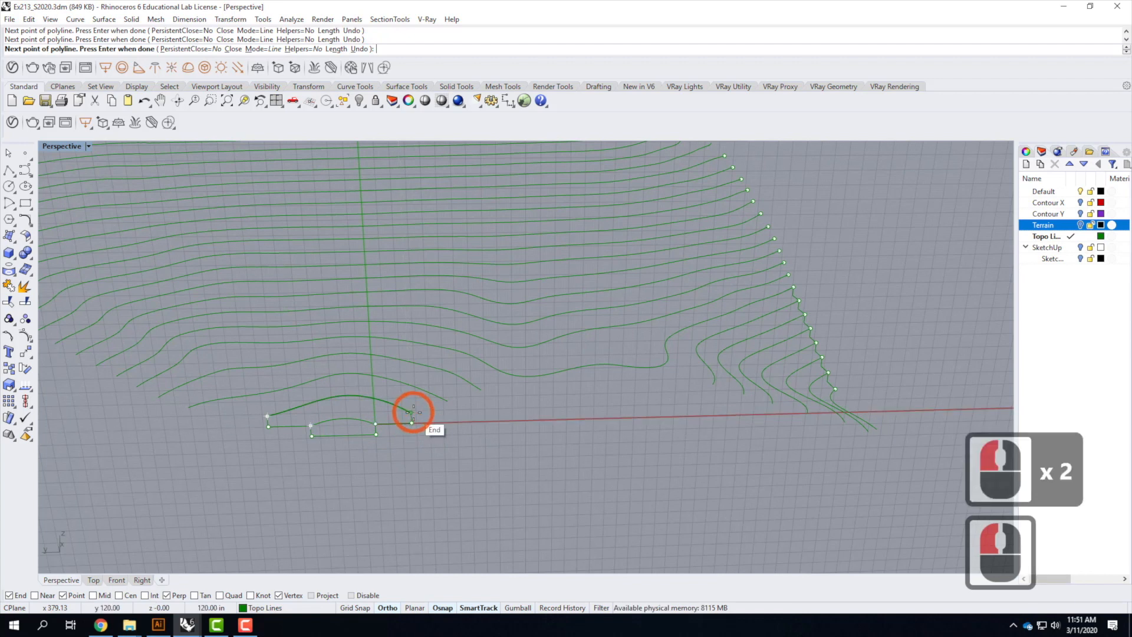
{"action": "left_click", "coordinate": [447, 411]}
{"action": "left_click", "coordinate": [448, 401]}
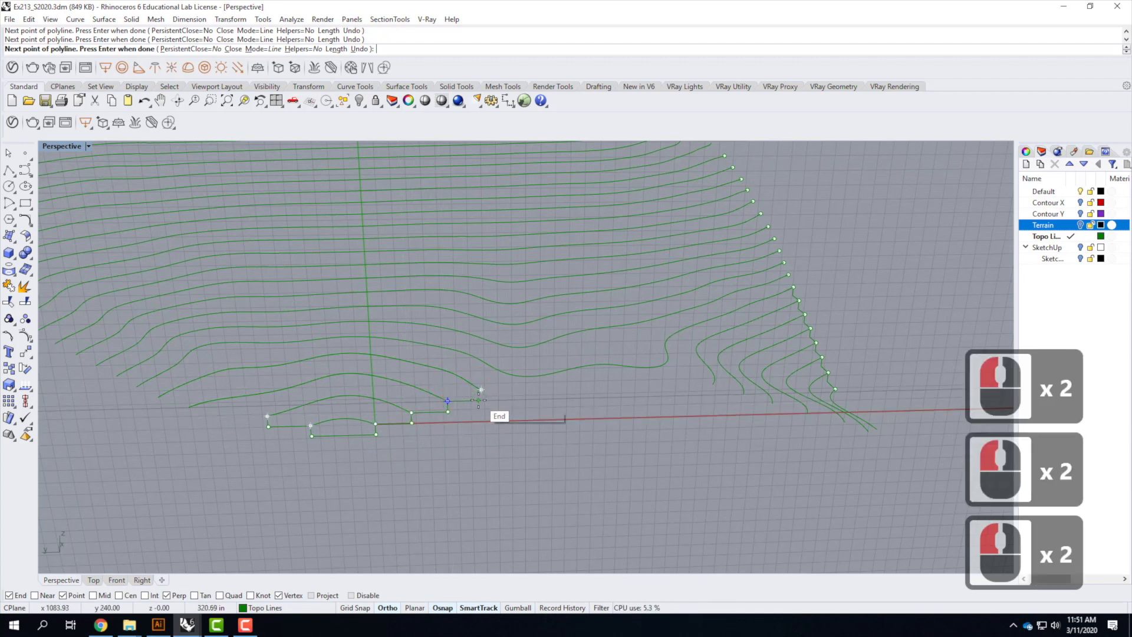
{"action": "left_click", "coordinate": [478, 395]}
{"action": "left_click", "coordinate": [489, 388]}
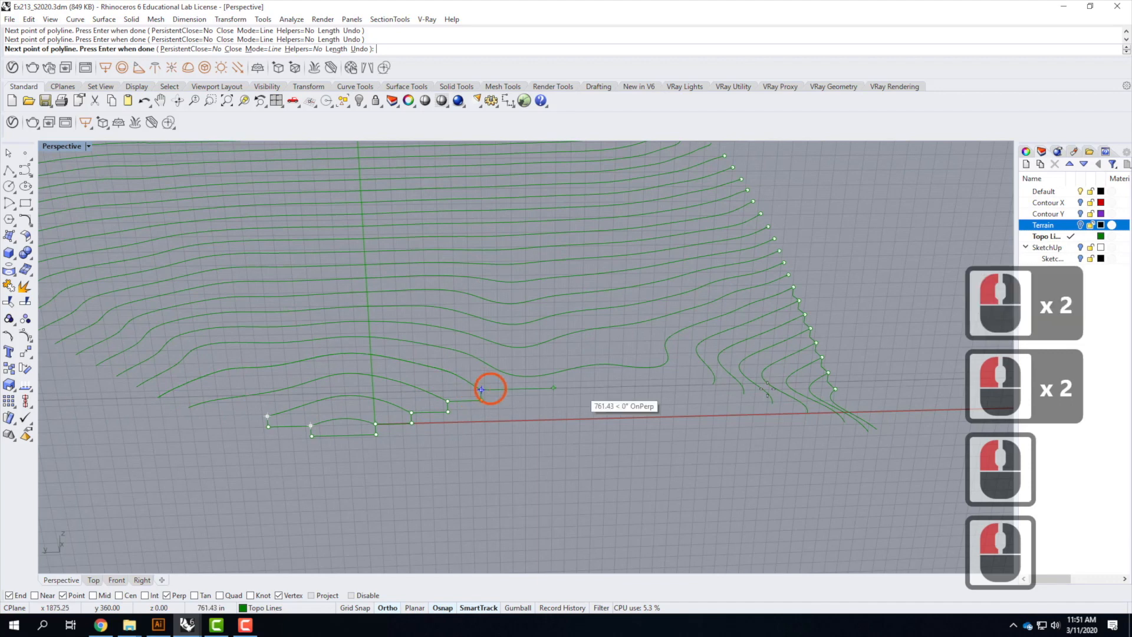
Continue the stepped polyline through the remaining lowest contour ends and finish it
{"action": "scroll", "coordinate": [401, 397], "scroll_direction": "down", "scroll_amount": 2}
{"action": "scroll", "coordinate": [400, 398], "scroll_direction": "down", "scroll_amount": 1}
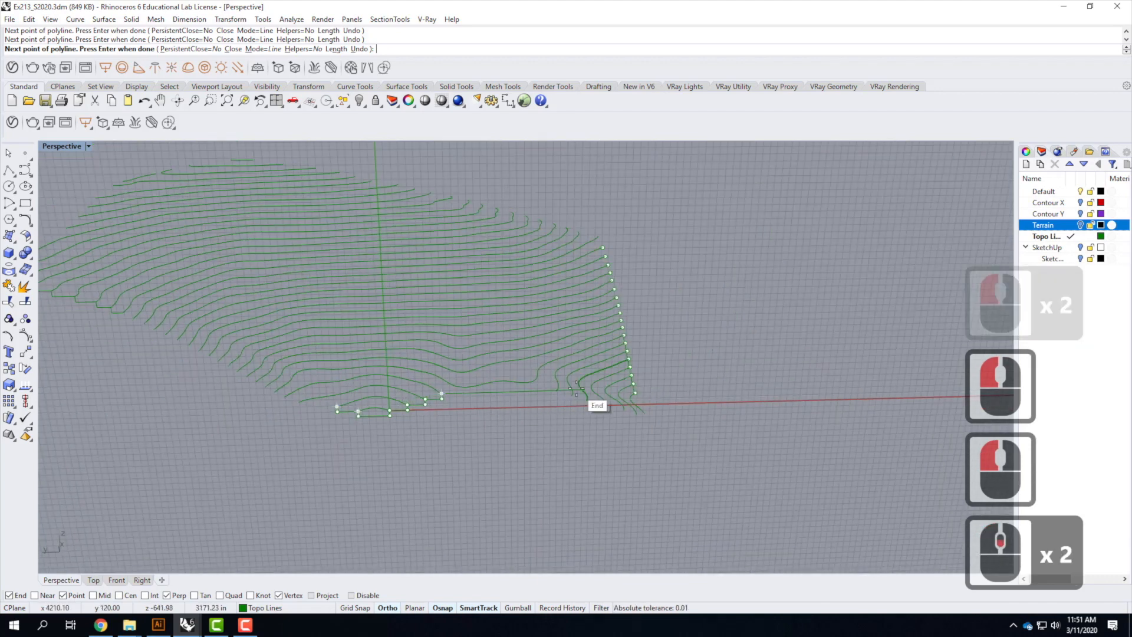
{"action": "scroll", "coordinate": [339, 399], "scroll_direction": "up", "scroll_amount": 2}
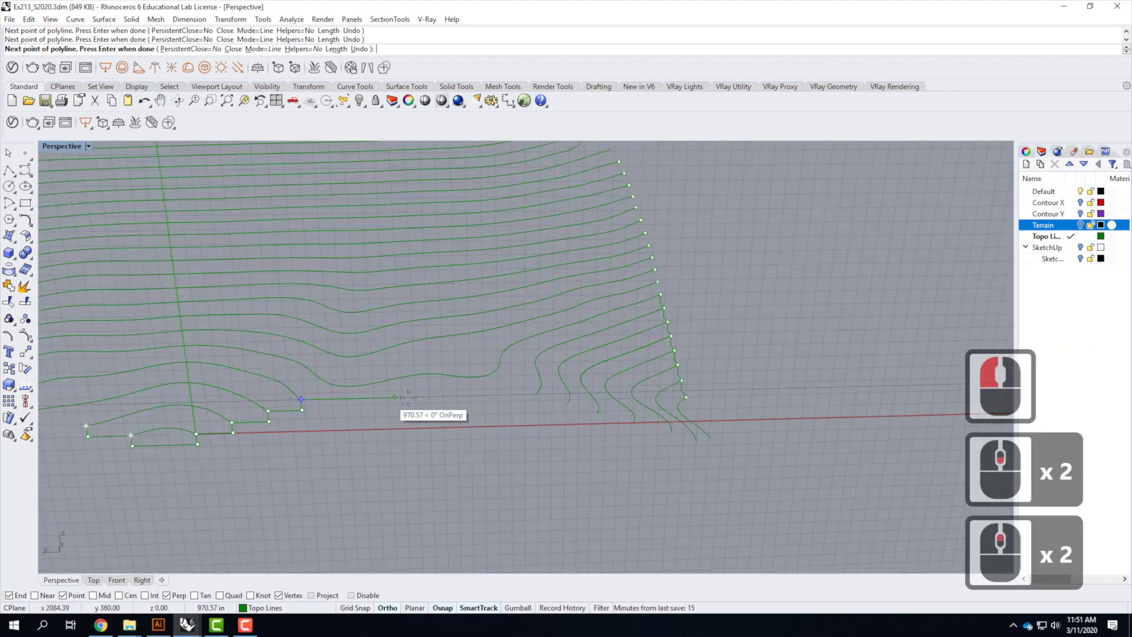
{"action": "left_click", "coordinate": [538, 409]}
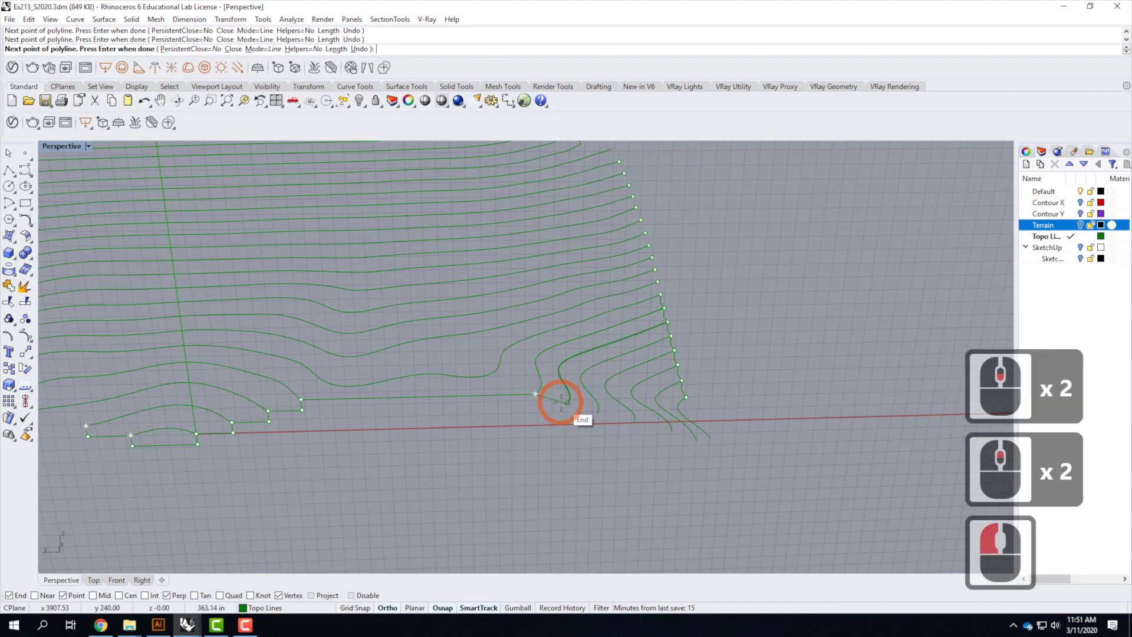
{"action": "left_click", "coordinate": [535, 405]}
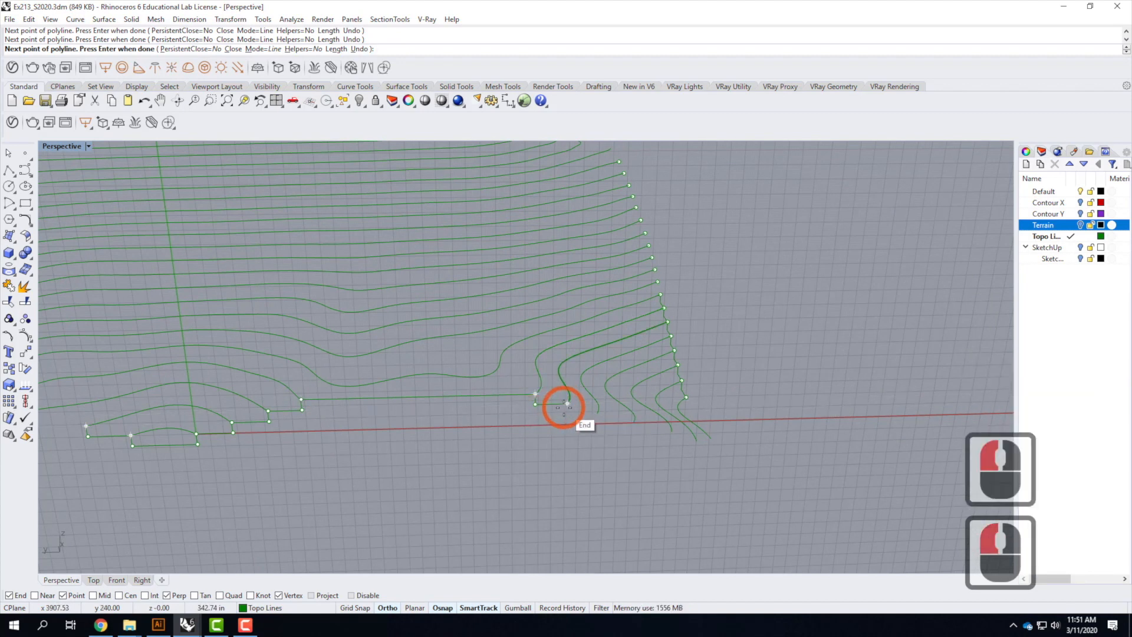
{"action": "left_click", "coordinate": [565, 406]}
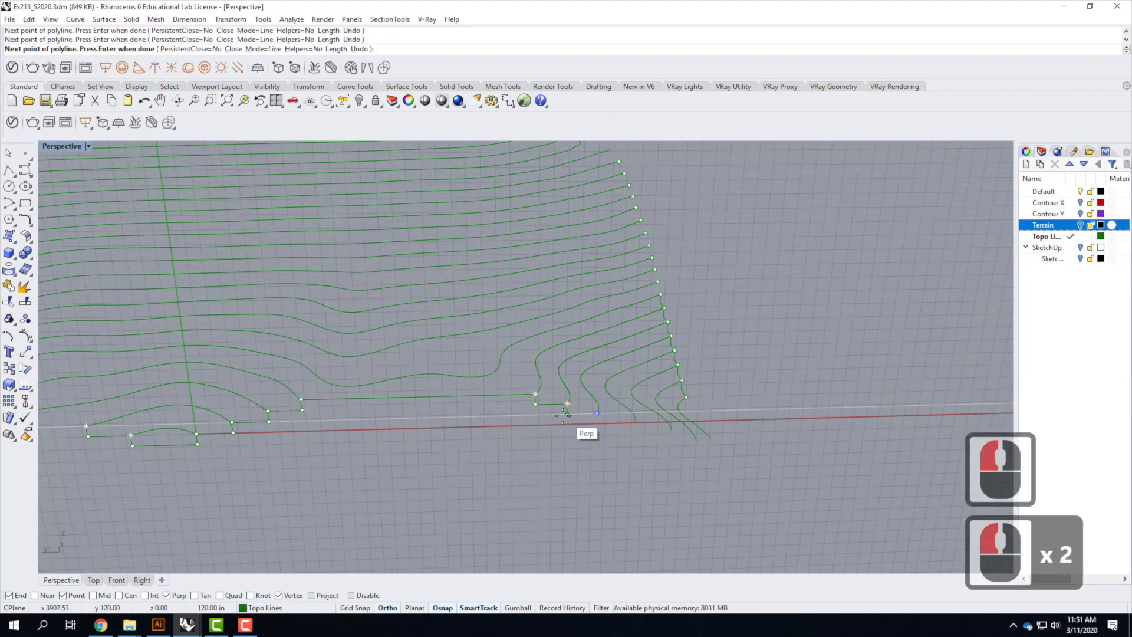
{"action": "left_click", "coordinate": [589, 414]}
{"action": "left_click", "coordinate": [636, 425]}
{"action": "left_click", "coordinate": [598, 424]}
{"action": "left_click", "coordinate": [634, 424]}
{"action": "left_click", "coordinate": [673, 437]}
{"action": "left_click", "coordinate": [635, 438]}
{"action": "left_click", "coordinate": [673, 439]}
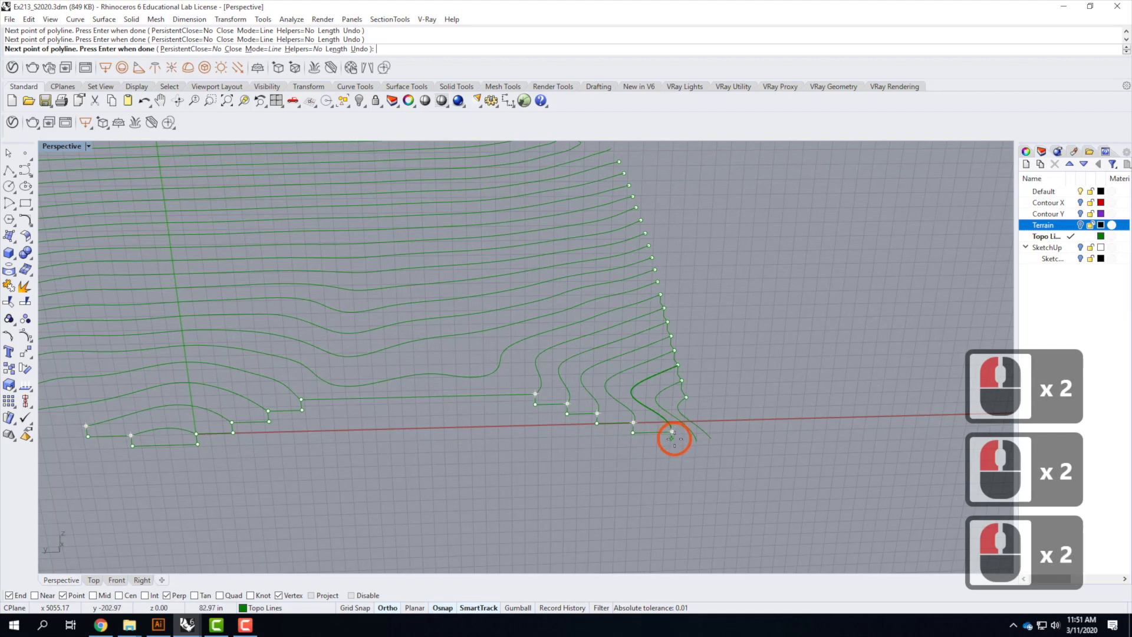
{"action": "key", "text": "Return"}
Select the new stepped polyline and orbit around the terrain to check it
{"action": "scroll", "coordinate": [766, 449], "scroll_direction": "down", "scroll_amount": 3}
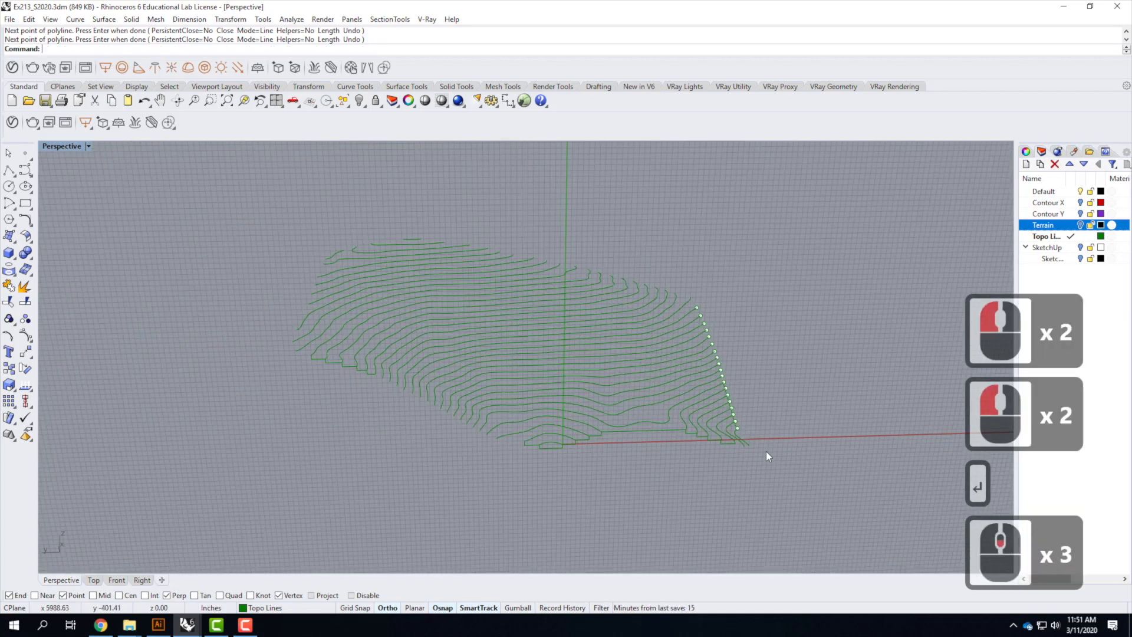
{"action": "left_click", "coordinate": [650, 431]}
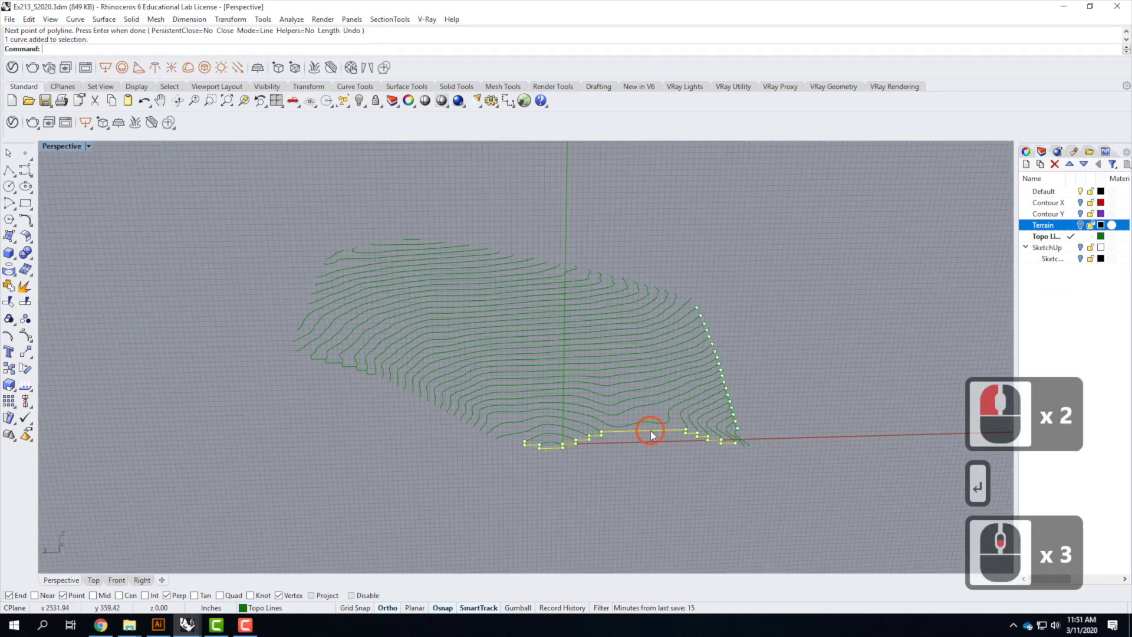
{"action": "right_click_drag", "start_coordinate": [831, 413], "coordinate": [342, 436]}
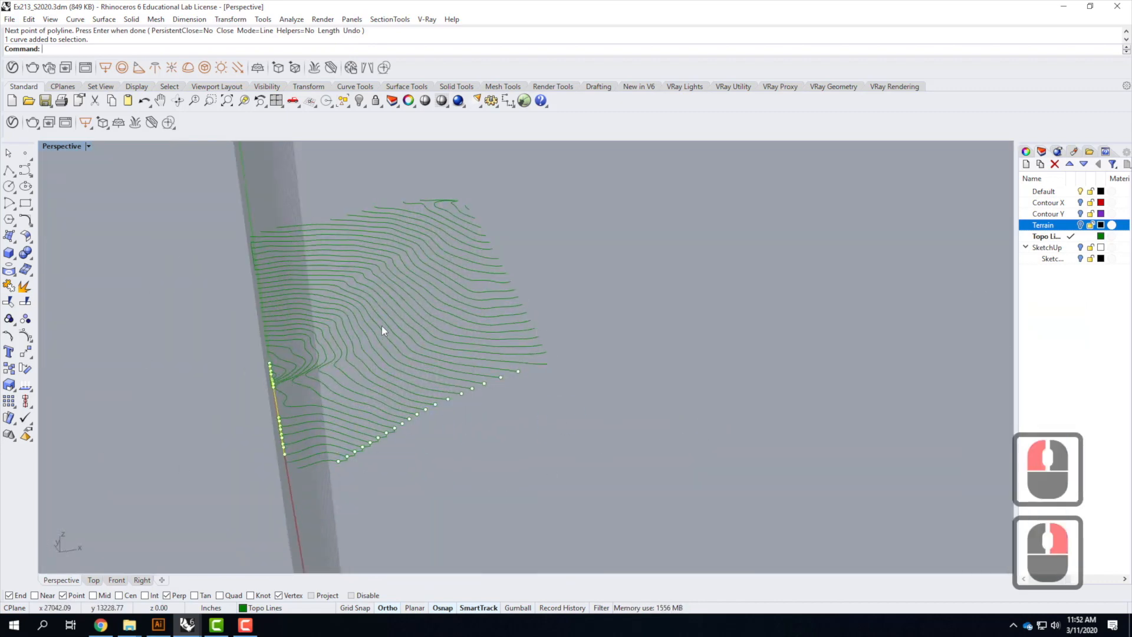
{"action": "right_click_drag", "start_coordinate": [350, 340], "coordinate": [491, 477]}
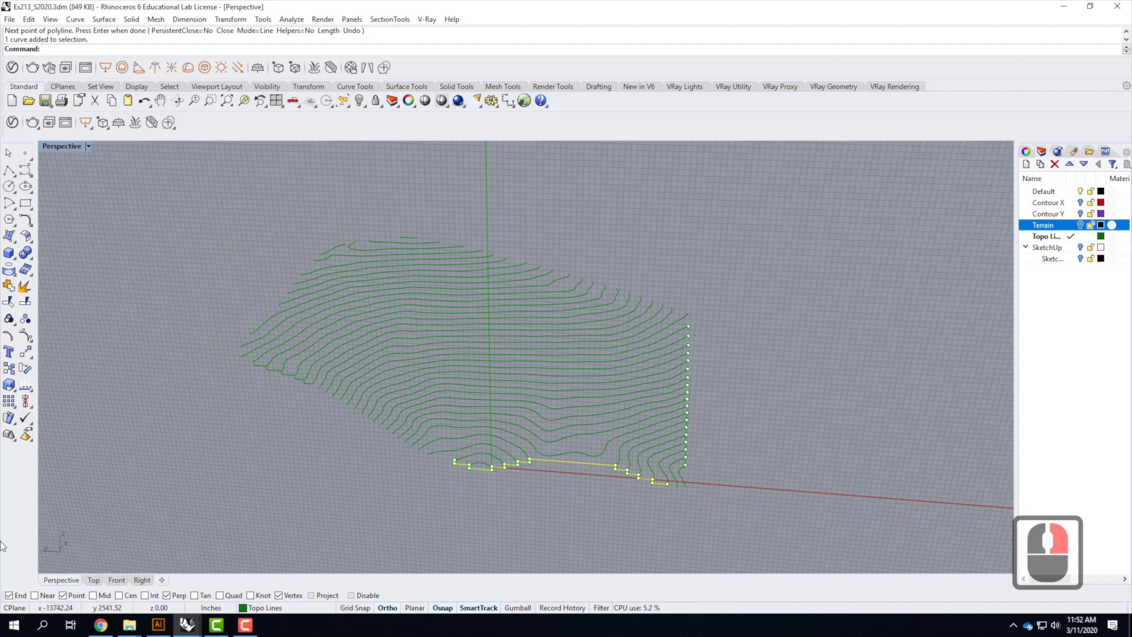
Switch to the Ex212_S2020.3dm model and orbit around to examine its topography and stepped side curves
{"action": "left_click", "coordinate": [184, 630]}
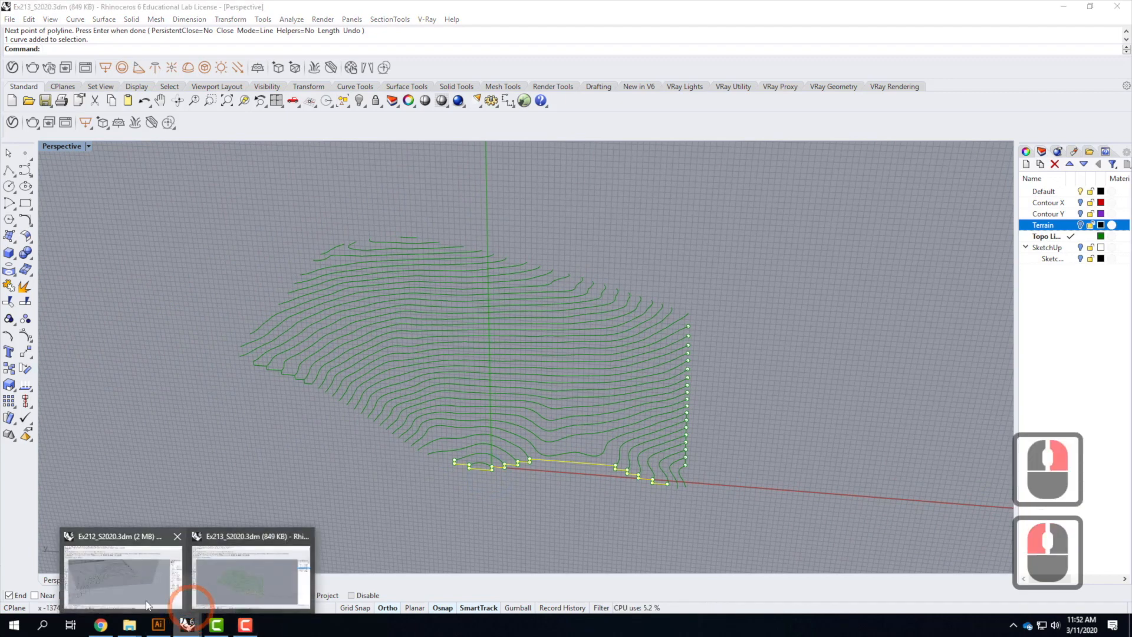
{"action": "left_click", "coordinate": [129, 579]}
{"action": "left_click", "coordinate": [817, 352]}
{"action": "scroll", "coordinate": [950, 366], "scroll_direction": "down", "scroll_amount": 4}
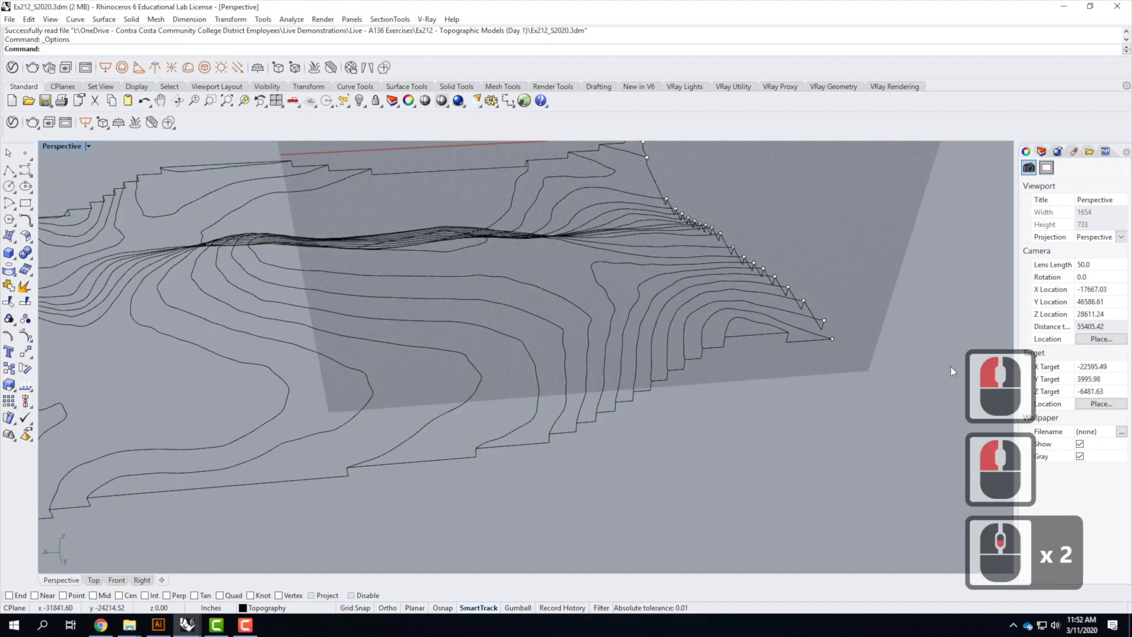
{"action": "right_click_drag", "start_coordinate": [531, 382], "coordinate": [314, 348]}
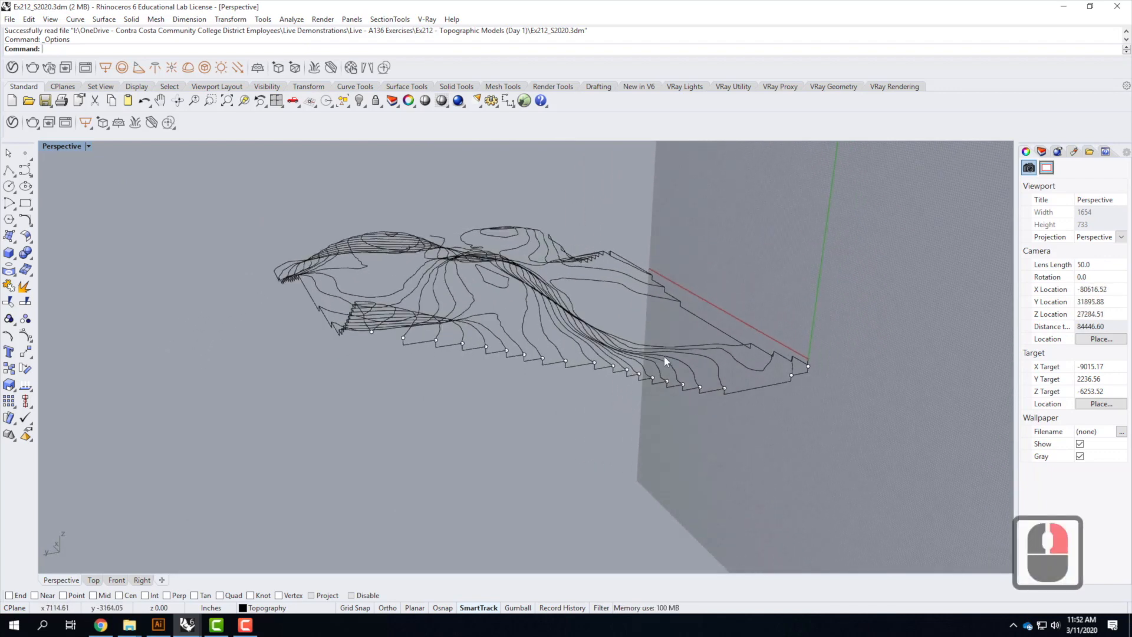
{"action": "scroll", "coordinate": [622, 346], "scroll_direction": "down", "scroll_amount": 2}
{"action": "right_click_drag", "start_coordinate": [556, 344], "coordinate": [802, 391]}
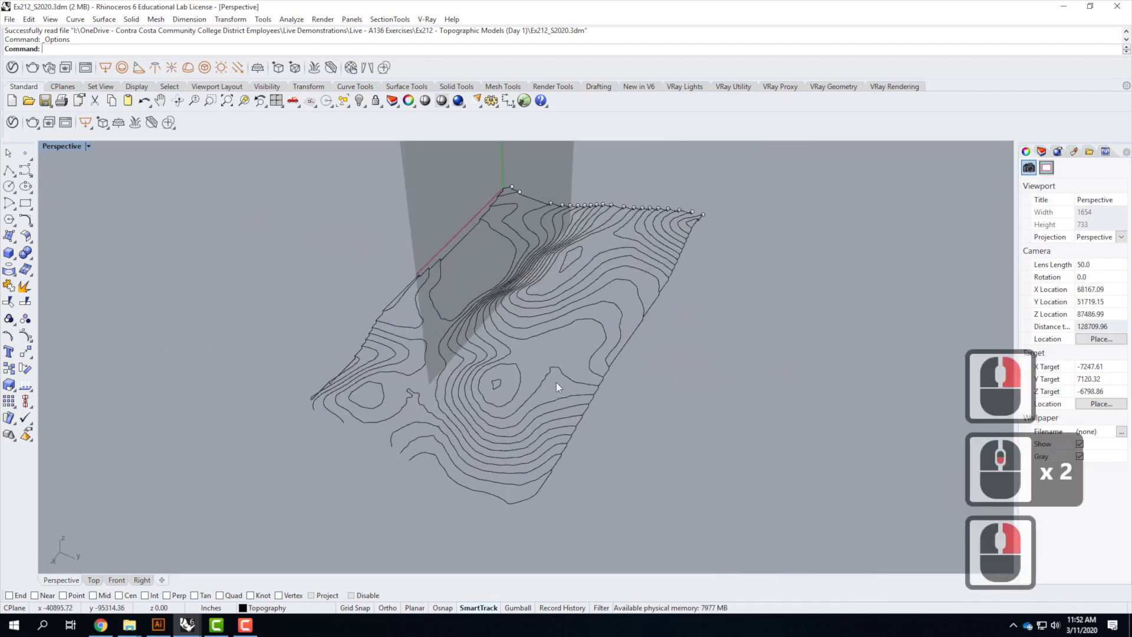
{"action": "scroll", "coordinate": [415, 381], "scroll_direction": "up", "scroll_amount": 2}
{"action": "right_click_drag", "start_coordinate": [462, 393], "coordinate": [541, 390]}
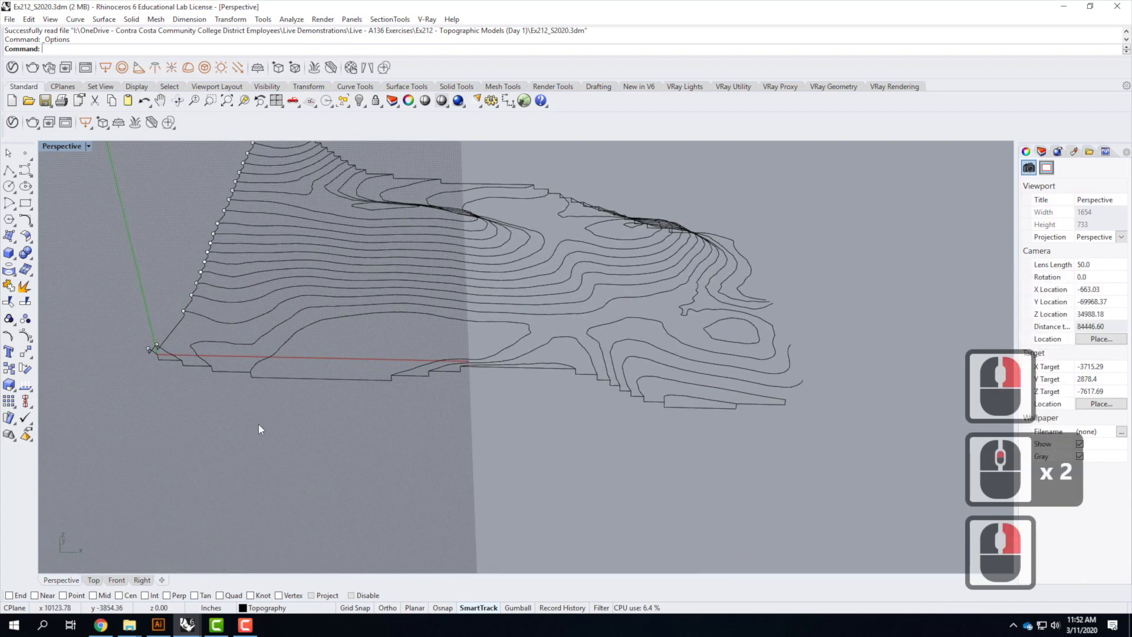
Select the four stepped side curves bordering the topography
{"action": "left_click", "coordinate": [379, 379]}
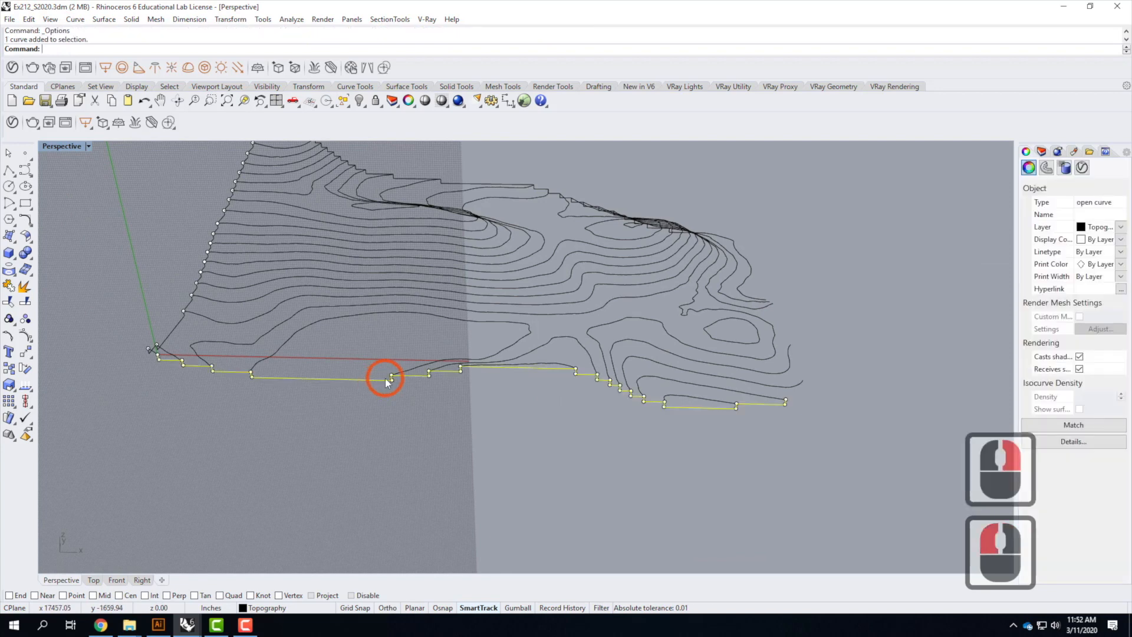
{"action": "left_click", "coordinate": [178, 323], "text": "shift"}
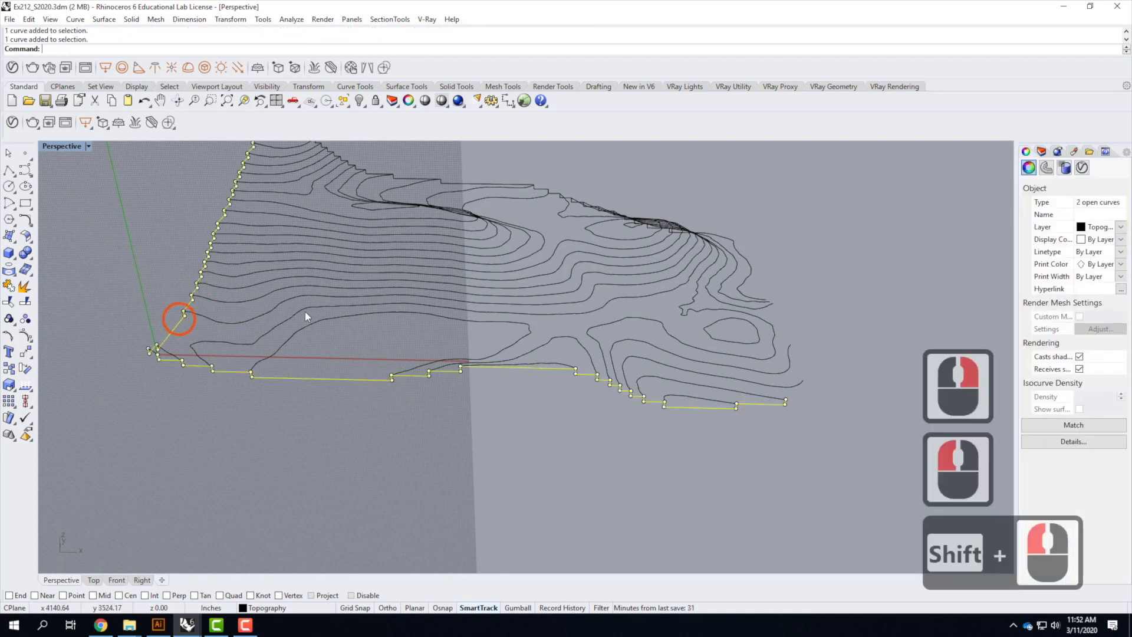
{"action": "left_click", "coordinate": [453, 185], "text": "shift"}
{"action": "right_click_drag", "start_coordinate": [779, 286], "coordinate": [674, 427]}
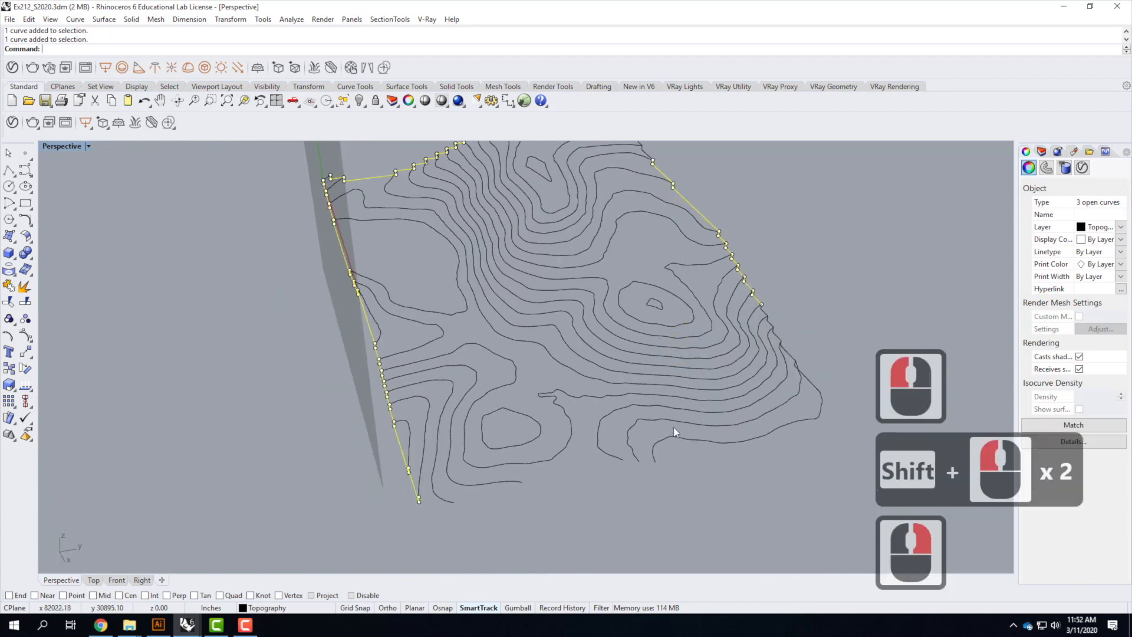
{"action": "left_click", "coordinate": [767, 312], "text": "shift"}
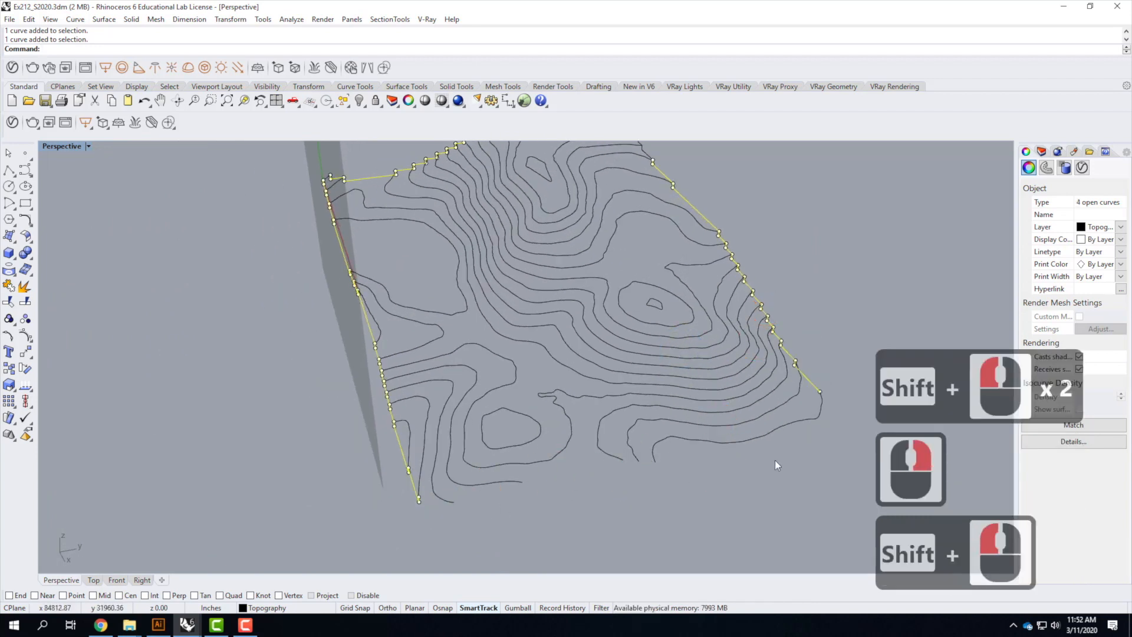
Create a new layer named Sides and set its color to Red
{"action": "left_click", "coordinate": [1041, 151]}
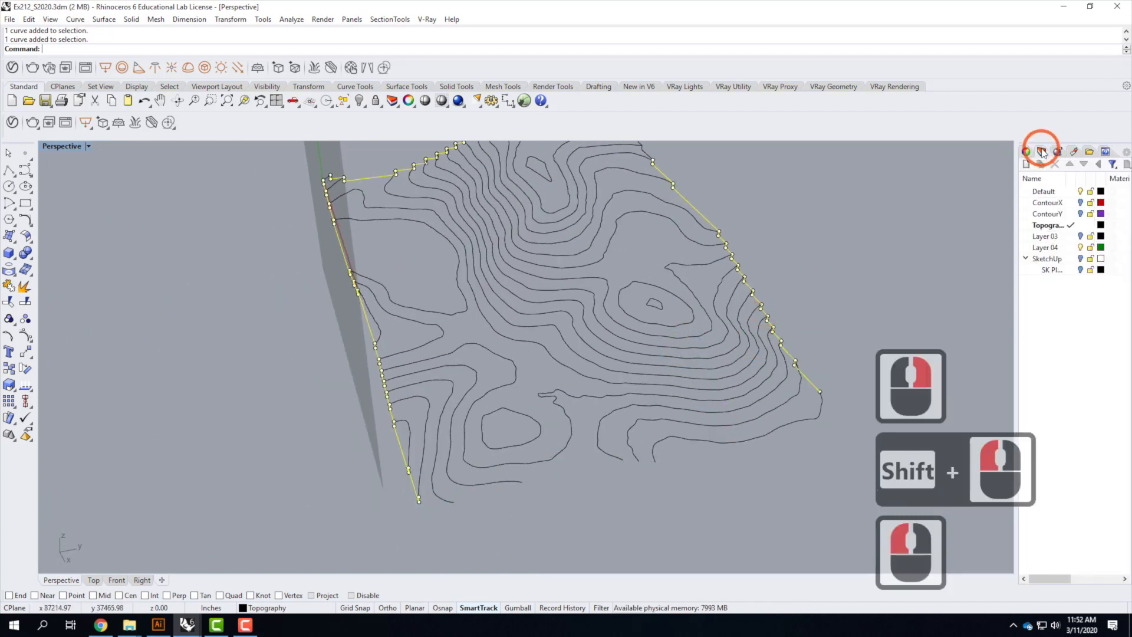
{"action": "left_click", "coordinate": [1049, 225]}
{"action": "left_click", "coordinate": [1026, 164]}
{"action": "type", "text": "Sides"}
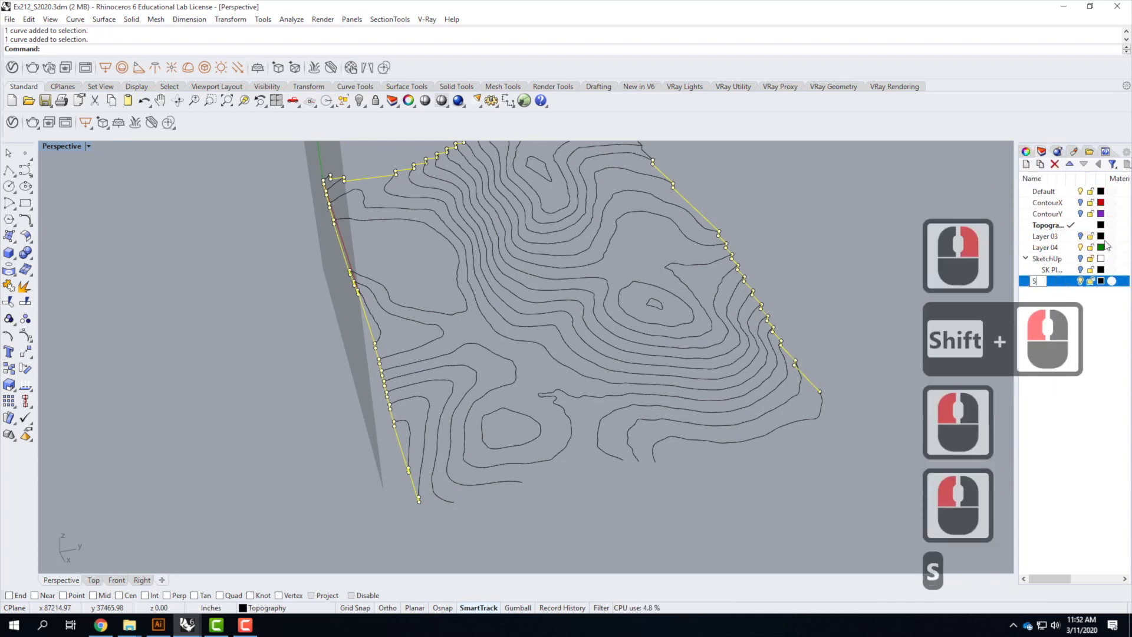
{"action": "key", "text": "Return"}
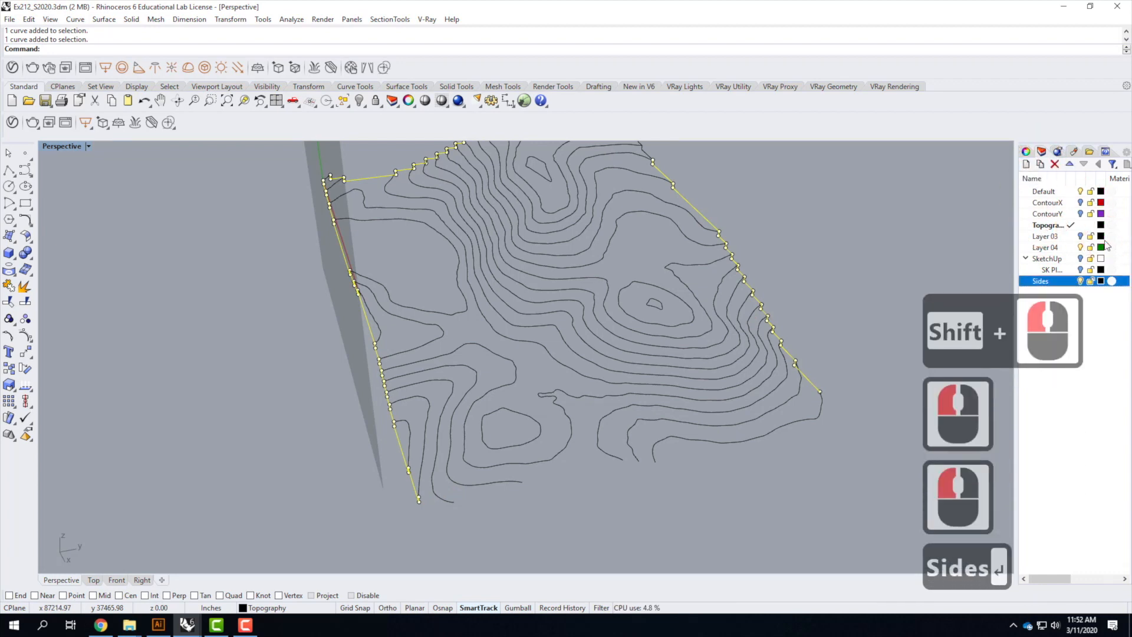
{"action": "left_click", "coordinate": [1100, 281]}
{"action": "left_click", "coordinate": [525, 253]}
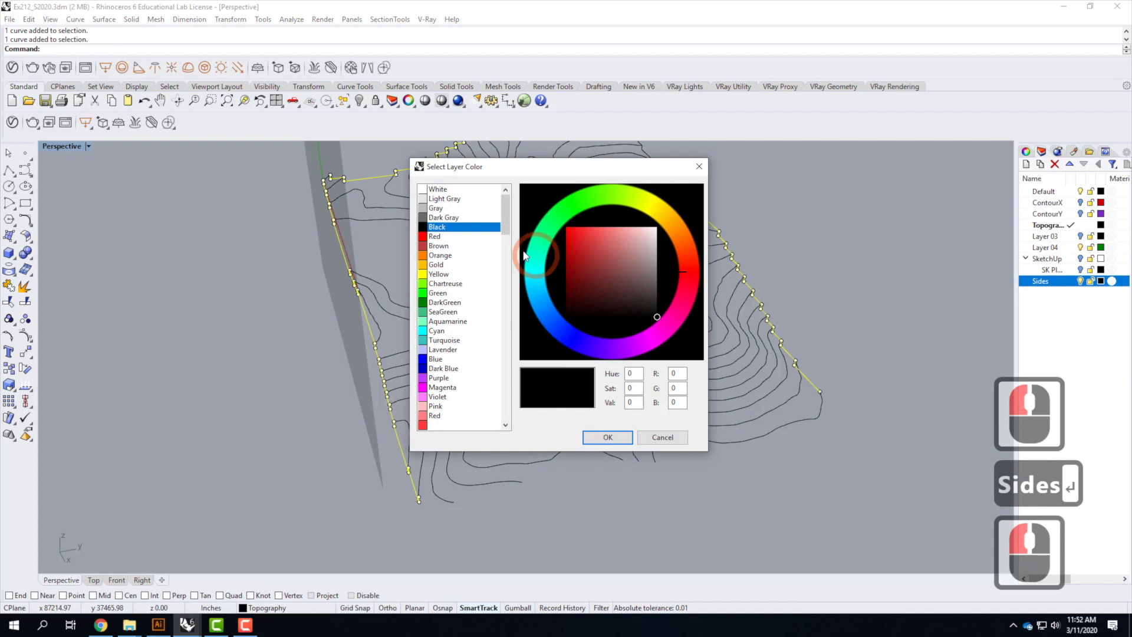
{"action": "left_click", "coordinate": [450, 237]}
{"action": "left_click", "coordinate": [608, 437]}
Move the selected side curves onto the Sides layer
{"action": "double_click", "coordinate": [1056, 284]}
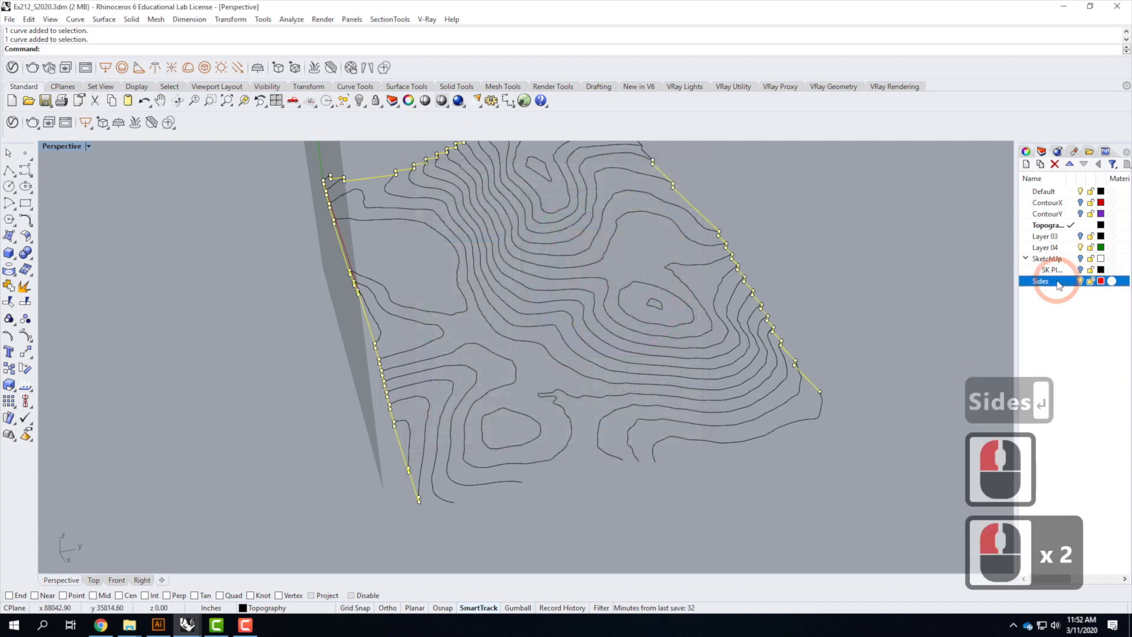
{"action": "right_click", "coordinate": [1059, 283]}
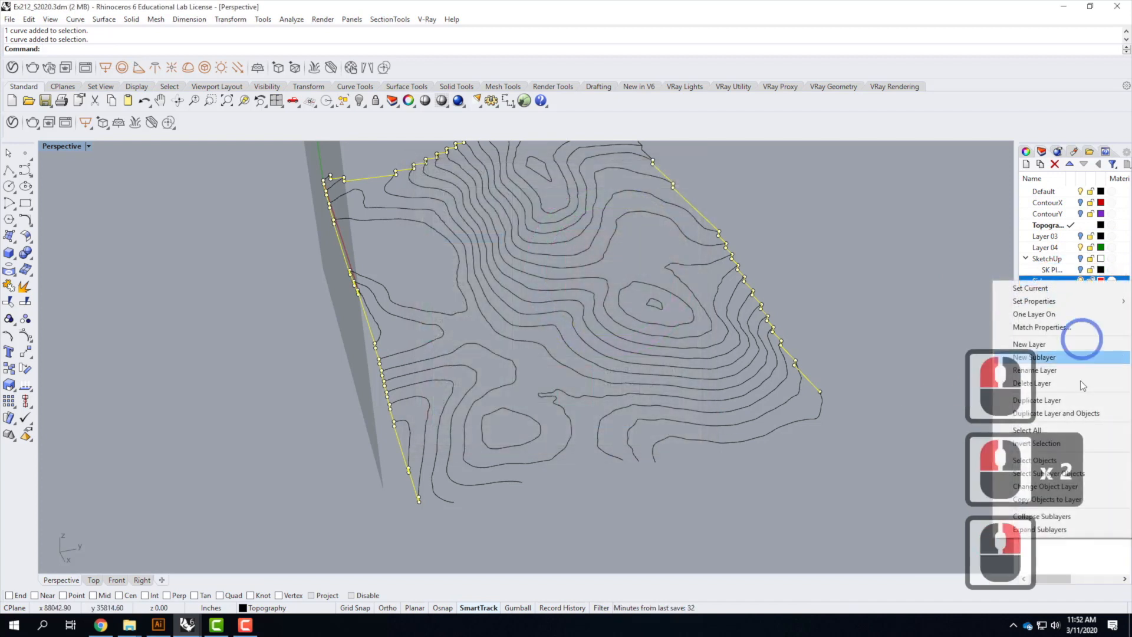
{"action": "left_click", "coordinate": [1080, 490]}
Select the remaining stepped side curve and move it onto the Sides layer
{"action": "left_click", "coordinate": [890, 459]}
{"action": "scroll", "coordinate": [863, 422], "scroll_direction": "down", "scroll_amount": 2}
{"action": "right_click_drag", "start_coordinate": [863, 423], "coordinate": [823, 340]}
{"action": "scroll", "coordinate": [667, 176], "scroll_direction": "up", "scroll_amount": 5}
{"action": "left_click", "coordinate": [659, 180]}
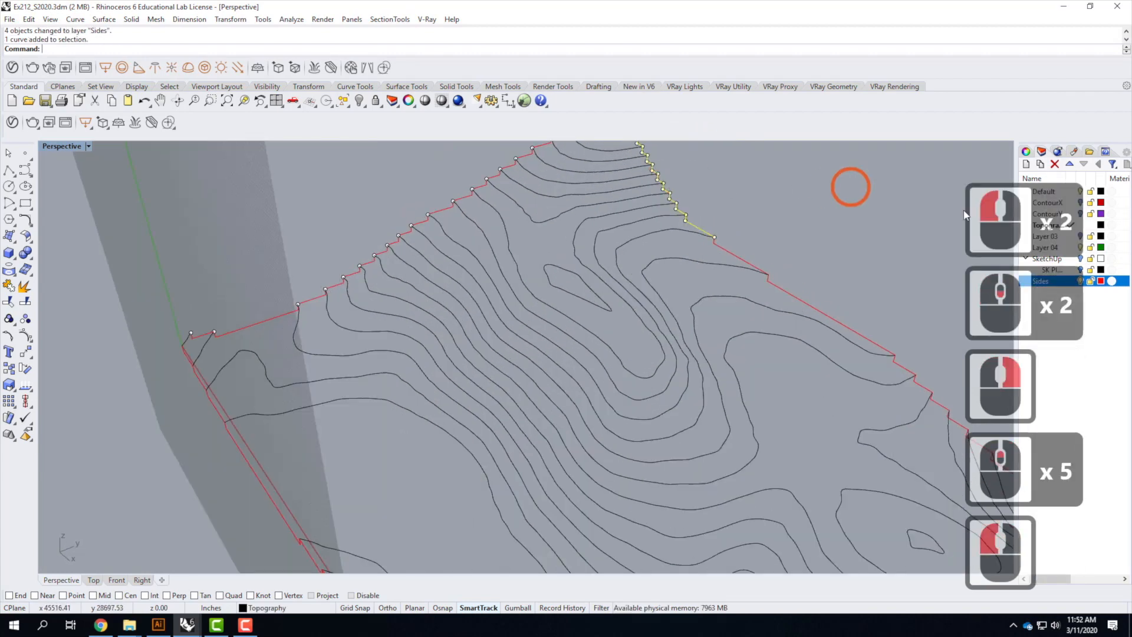
{"action": "right_click", "coordinate": [1059, 284]}
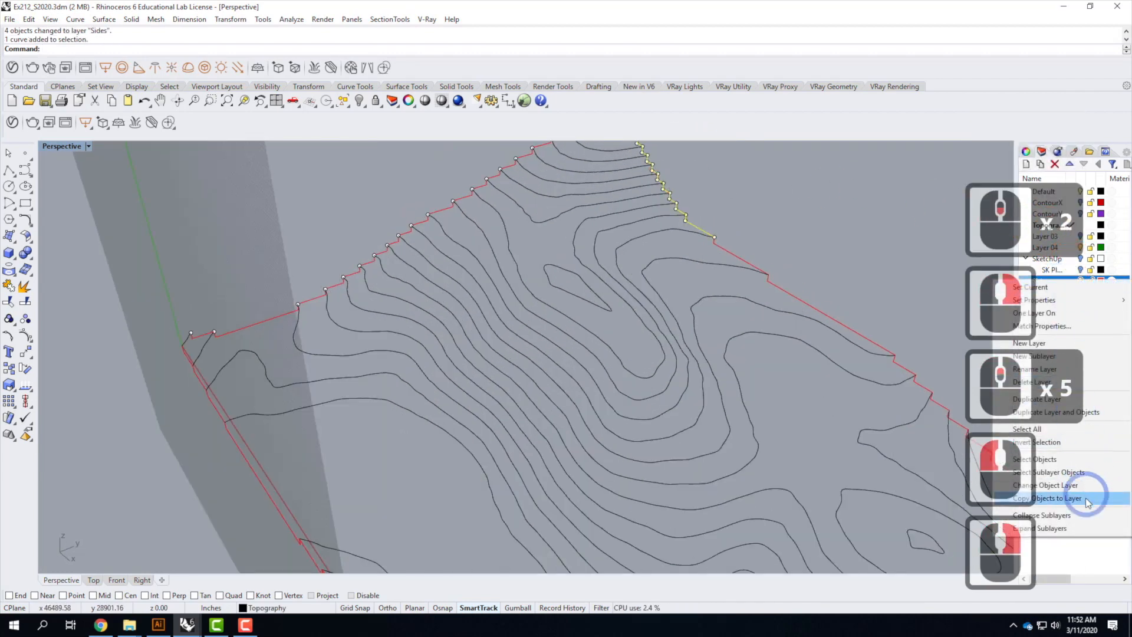
{"action": "left_click", "coordinate": [1091, 483]}
{"action": "left_click", "coordinate": [761, 205]}
Set the Perspective viewport's construction plane to World Top
{"action": "scroll", "coordinate": [623, 210], "scroll_direction": "down", "scroll_amount": 4}
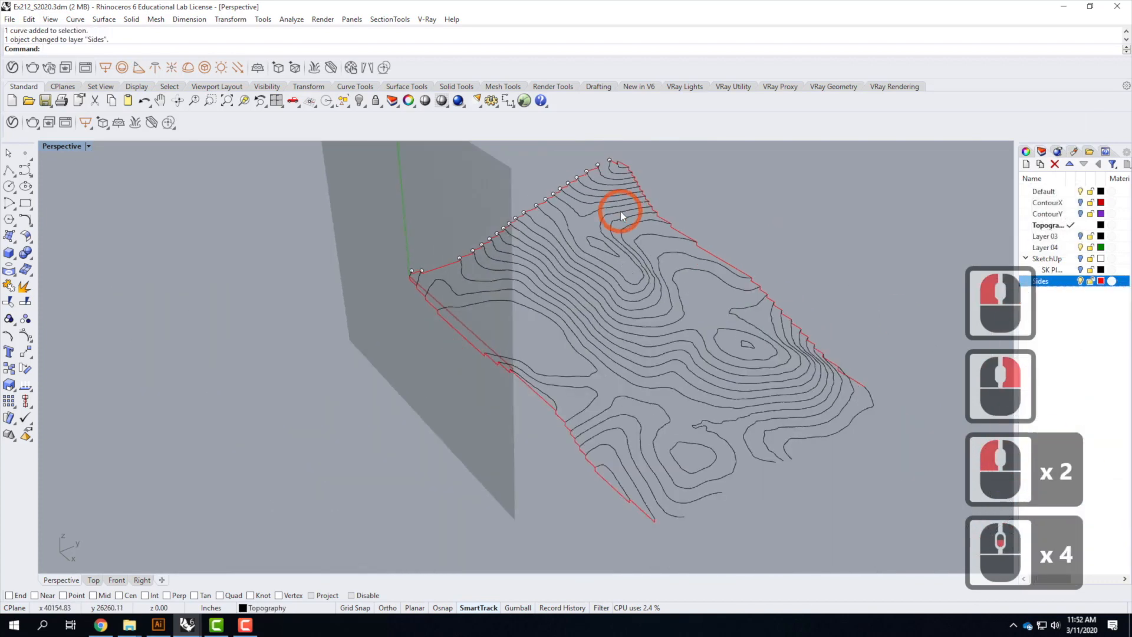
{"action": "scroll", "coordinate": [786, 534], "scroll_direction": "up", "scroll_amount": 1}
{"action": "scroll", "coordinate": [783, 534], "scroll_direction": "up", "scroll_amount": 1}
{"action": "right_click_drag", "start_coordinate": [808, 486], "coordinate": [681, 409]}
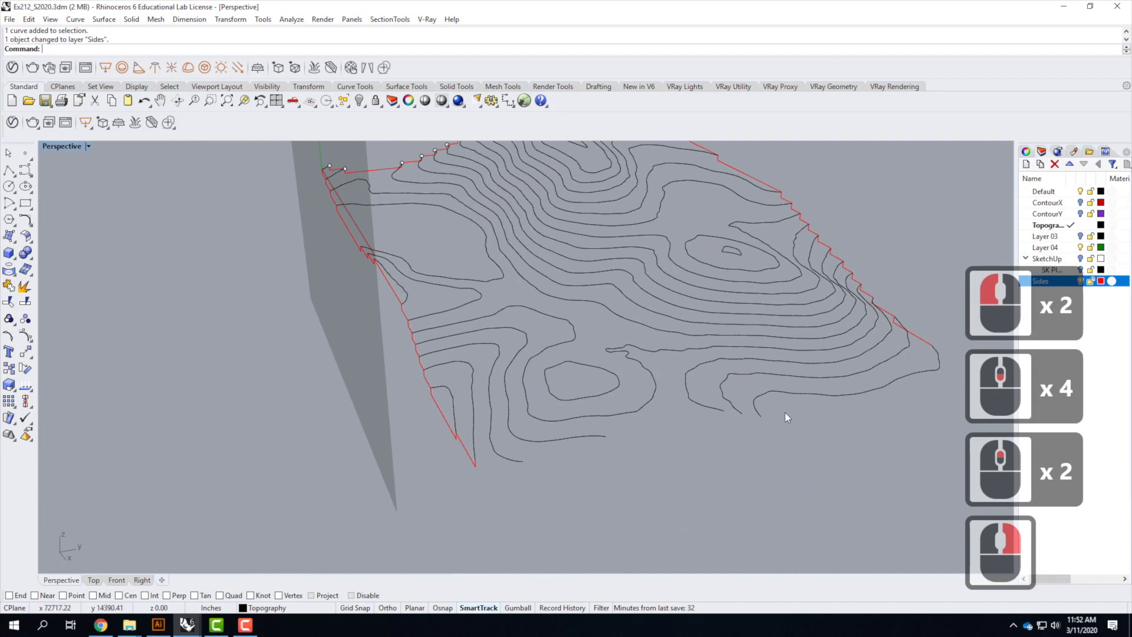
{"action": "left_click", "coordinate": [88, 146]}
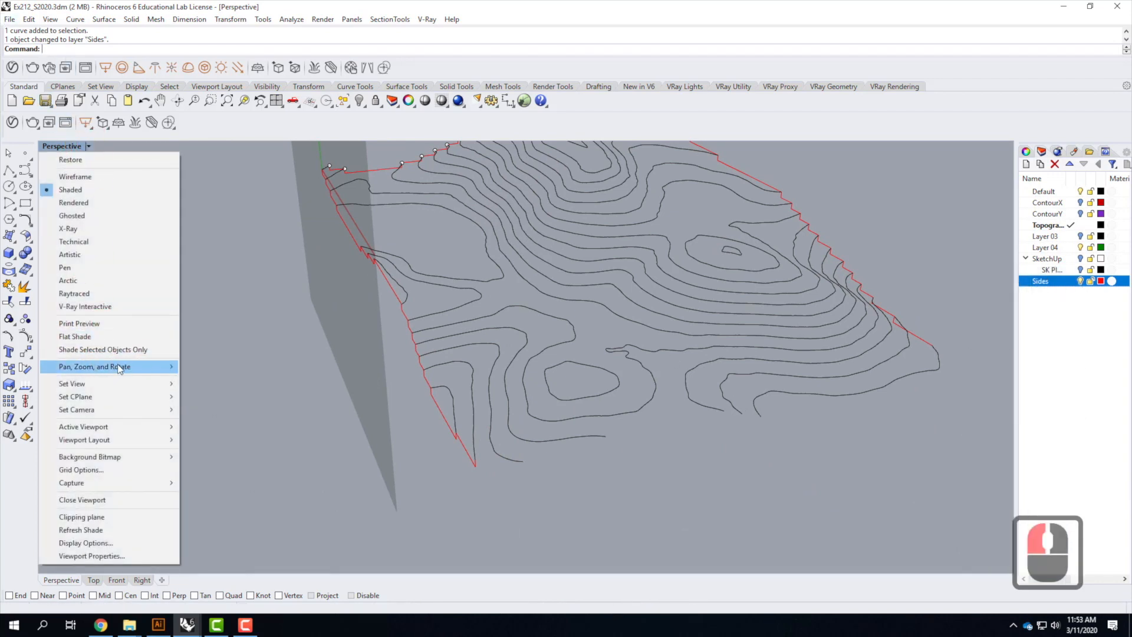
{"action": "mouse_move", "coordinate": [111, 394]}
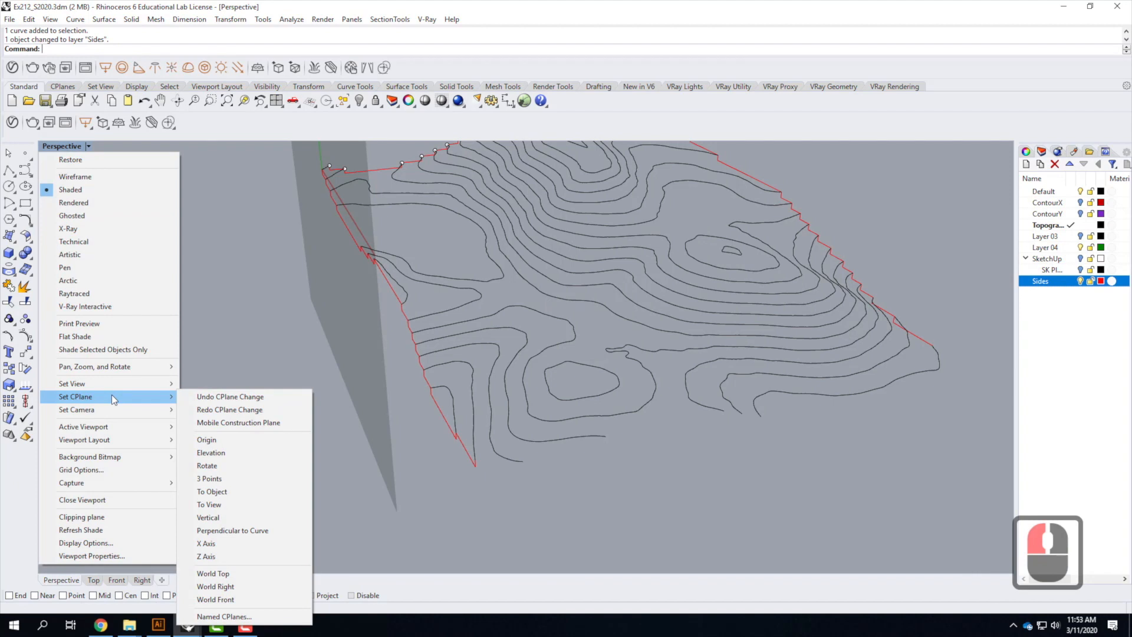
{"action": "left_click", "coordinate": [254, 578]}
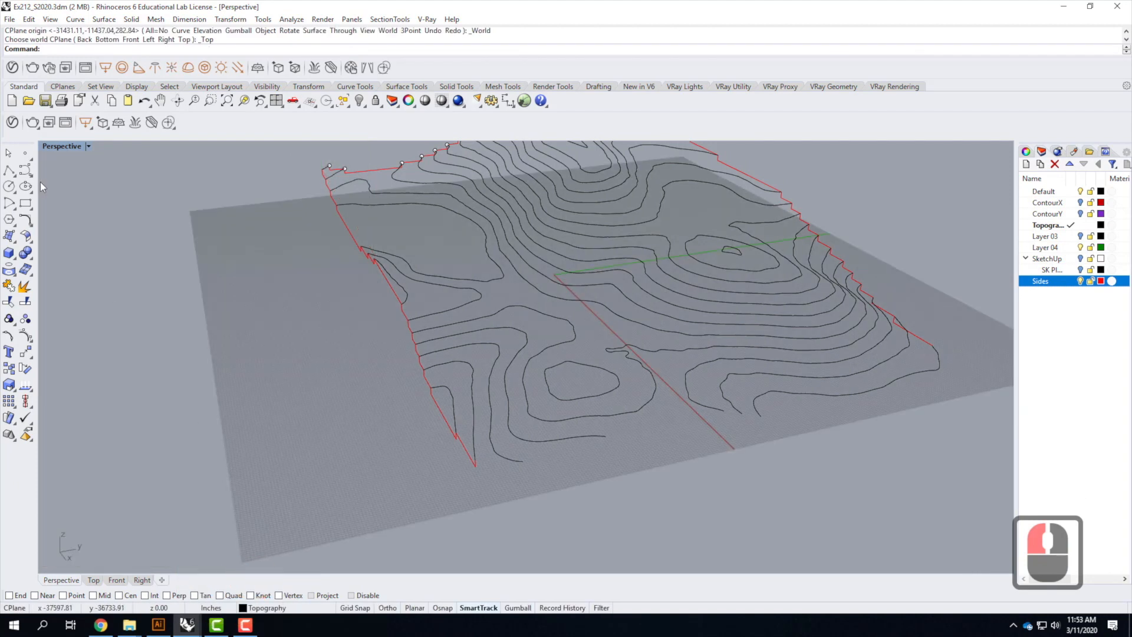
Define a three-point construction plane standing vertically along the topography's front edge, using End, Point and Perp snaps with Ortho
{"action": "left_click", "coordinate": [89, 146]}
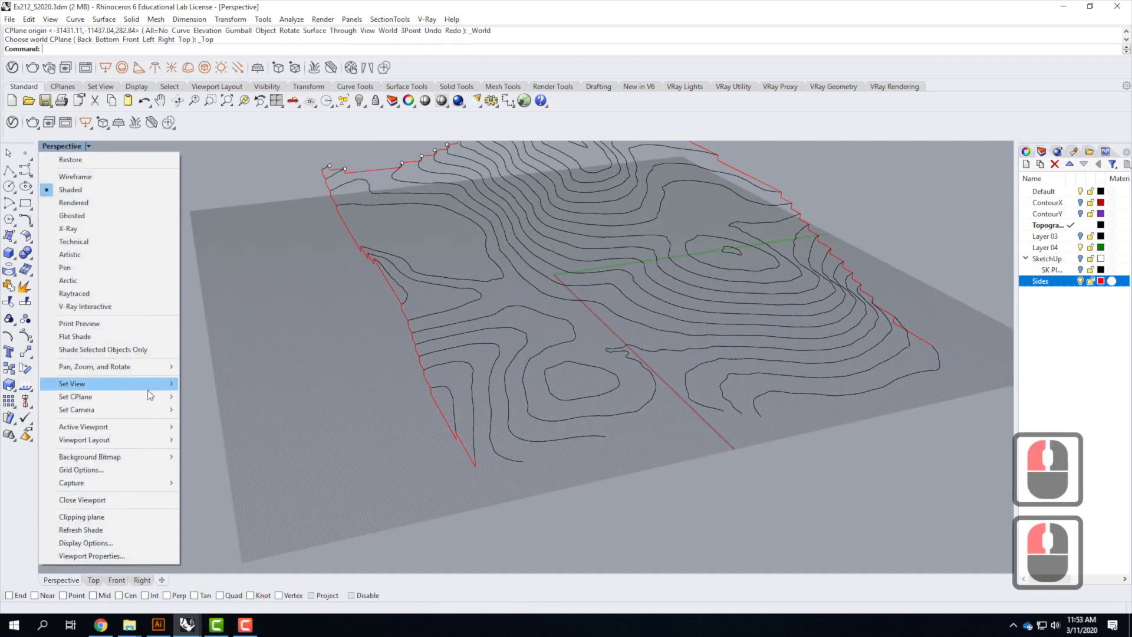
{"action": "mouse_move", "coordinate": [149, 396]}
{"action": "left_click", "coordinate": [263, 477]}
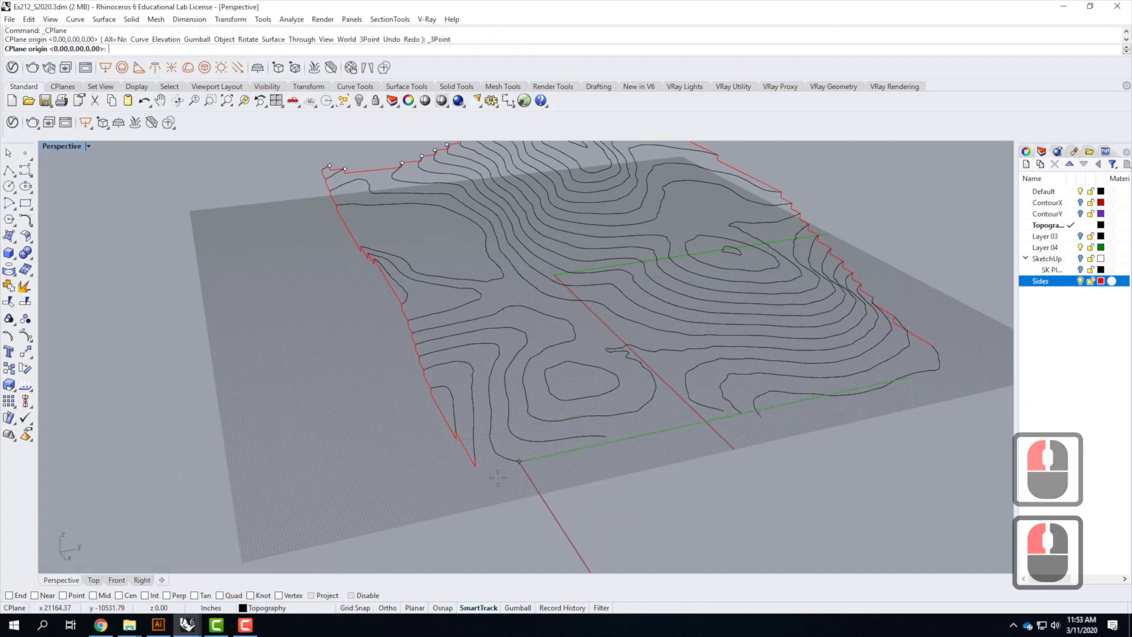
{"action": "left_click", "coordinate": [9, 595]}
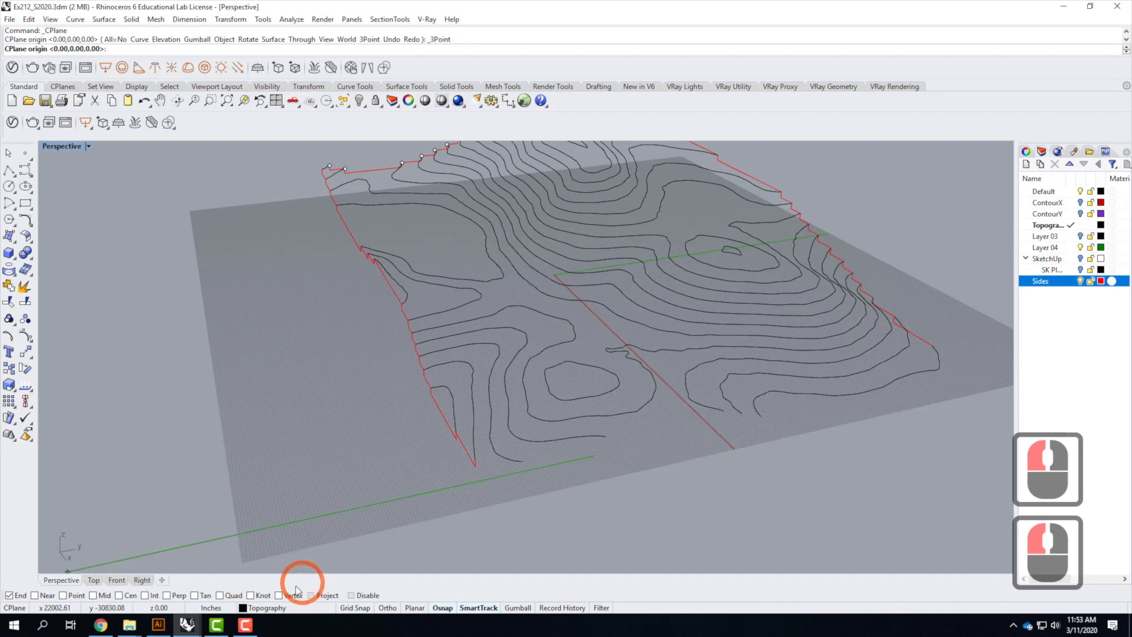
{"action": "left_click", "coordinate": [65, 596]}
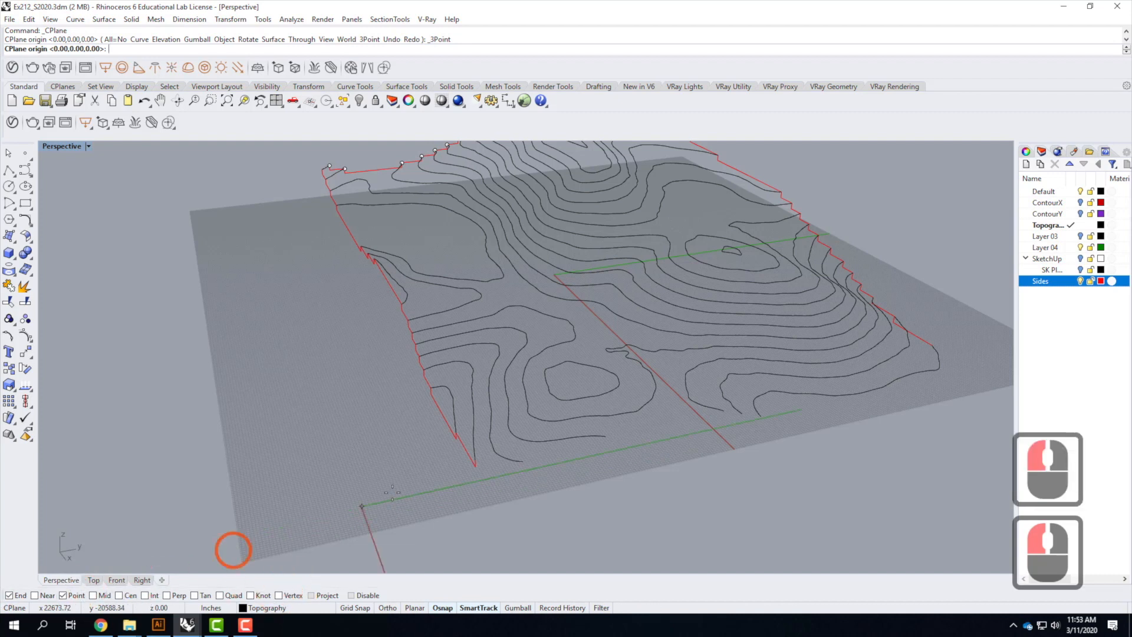
{"action": "left_click", "coordinate": [168, 596]}
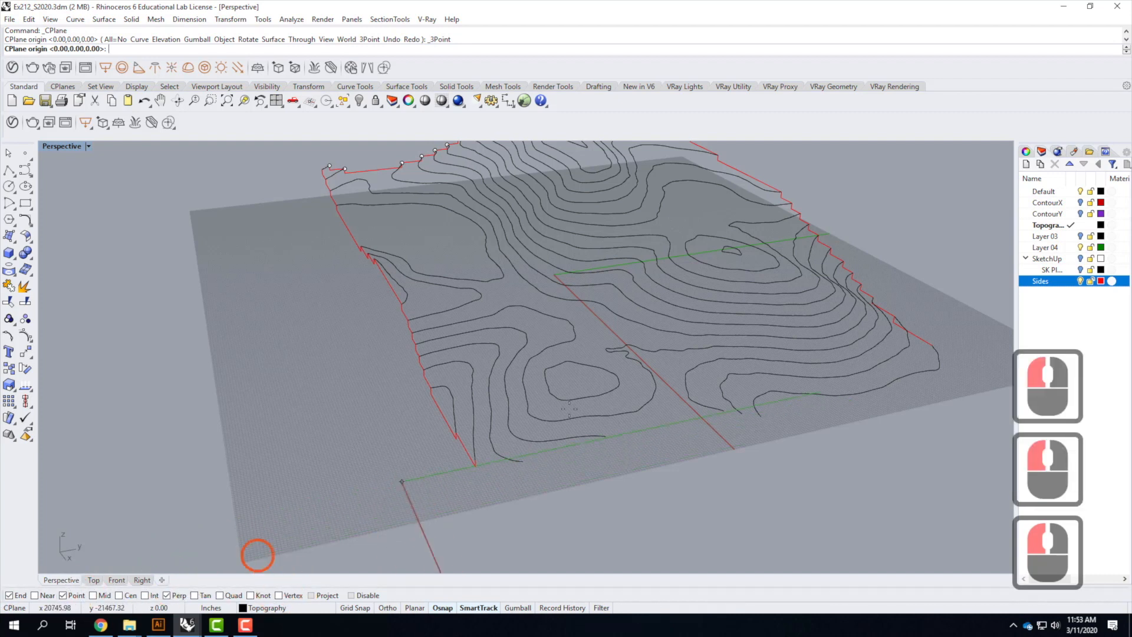
{"action": "left_click", "coordinate": [522, 462]}
{"action": "scroll", "coordinate": [405, 437], "scroll_direction": "down", "scroll_amount": 3}
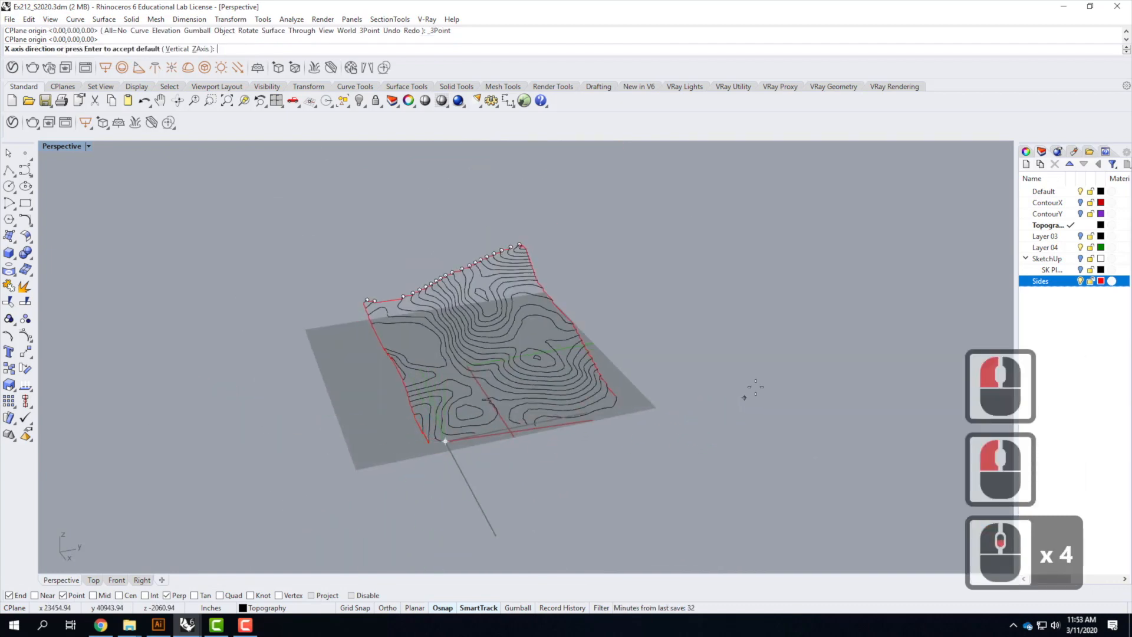
{"action": "left_click", "coordinate": [388, 609]}
{"action": "left_click", "coordinate": [678, 329]}
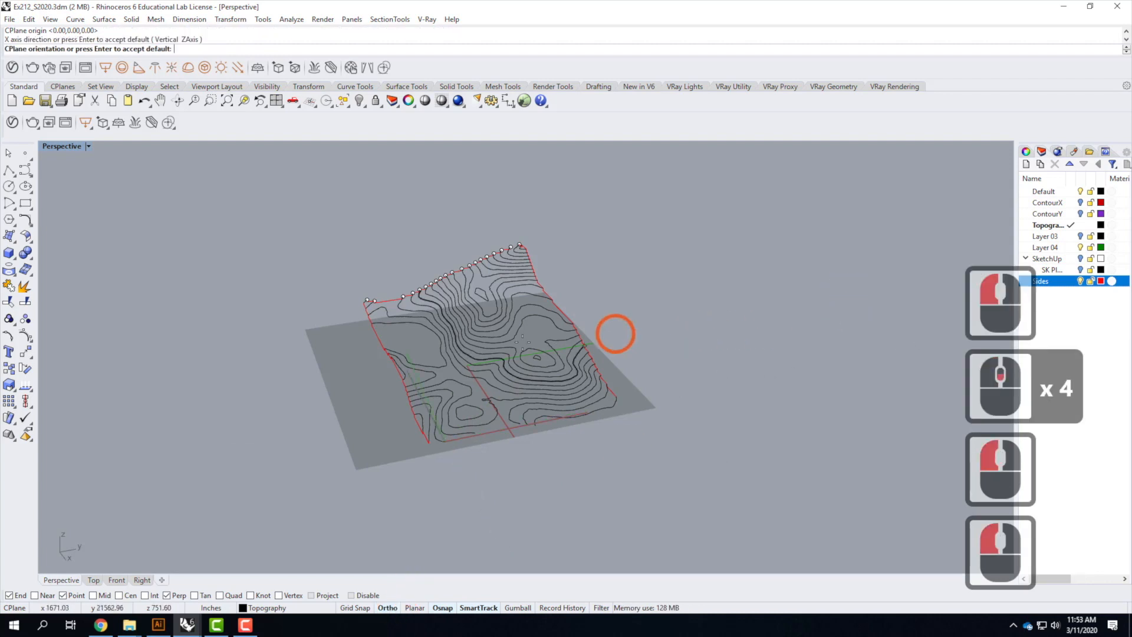
{"action": "double_click", "coordinate": [56, 147]}
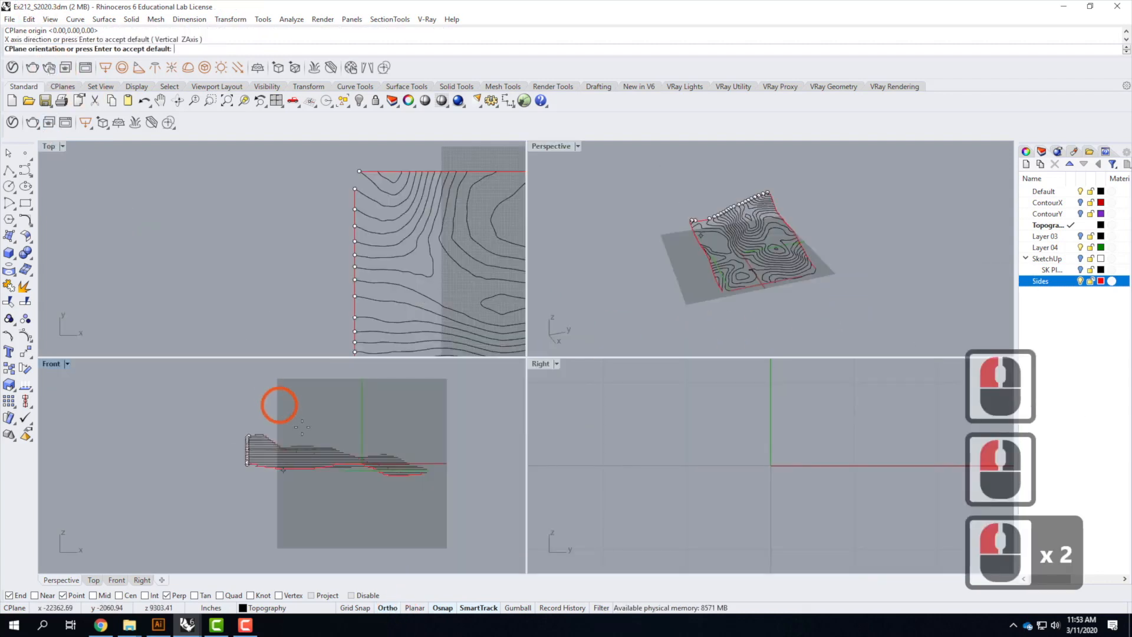
{"action": "left_click", "coordinate": [461, 394]}
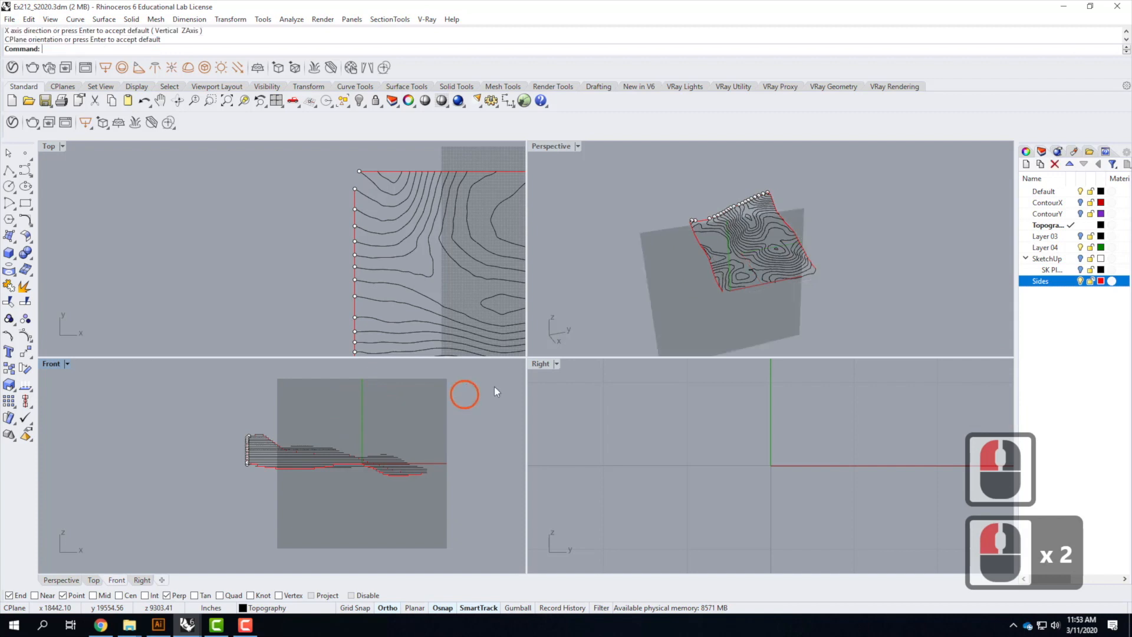
{"action": "double_click", "coordinate": [566, 146]}
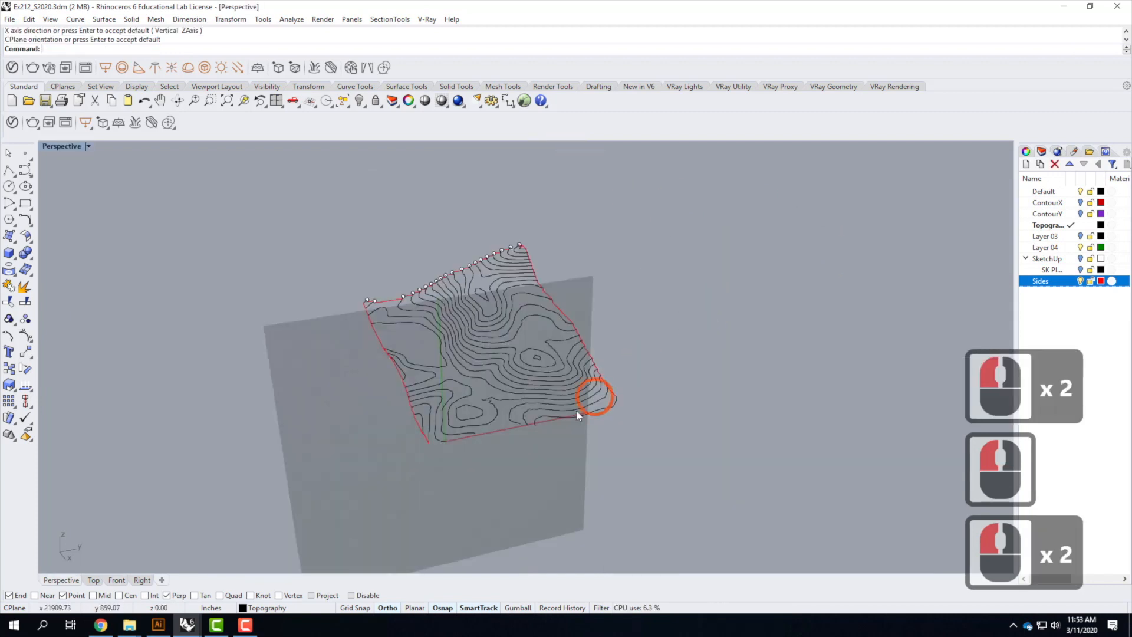
Draw a stepped polyline along the front edge, snapping between the ends of successive contour curves
{"action": "scroll", "coordinate": [582, 406], "scroll_direction": "up", "scroll_amount": 2}
{"action": "right_click_drag", "start_coordinate": [531, 385], "coordinate": [582, 397]}
{"action": "scroll", "coordinate": [398, 408], "scroll_direction": "up", "scroll_amount": 2}
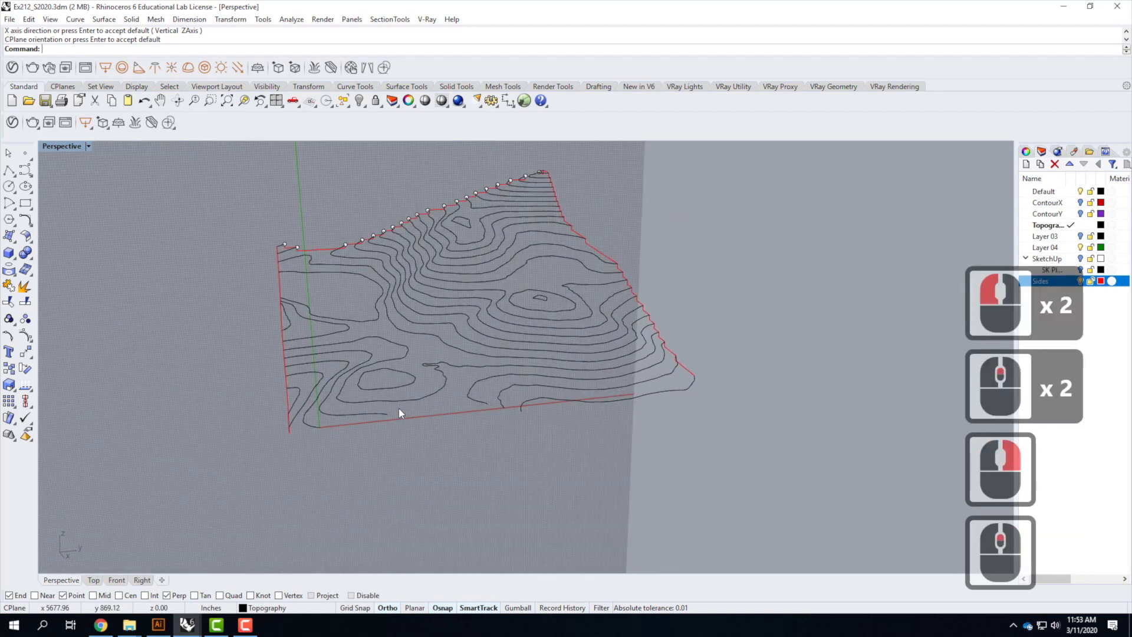
{"action": "left_click", "coordinate": [9, 171]}
{"action": "left_click", "coordinate": [293, 434]}
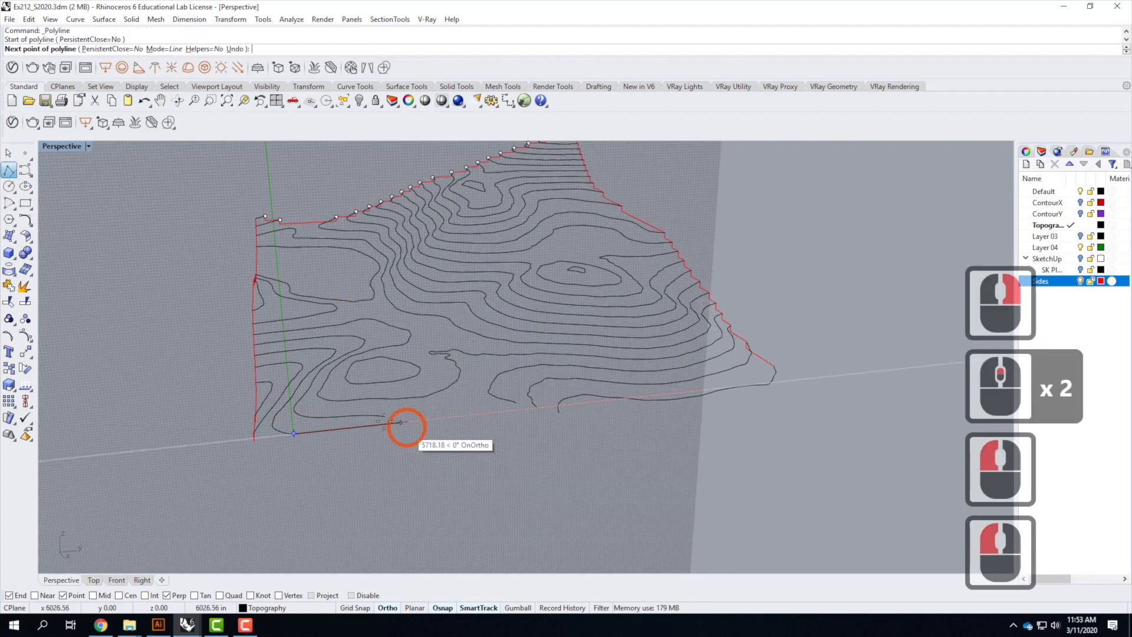
{"action": "scroll", "coordinate": [379, 416], "scroll_direction": "up", "scroll_amount": 3}
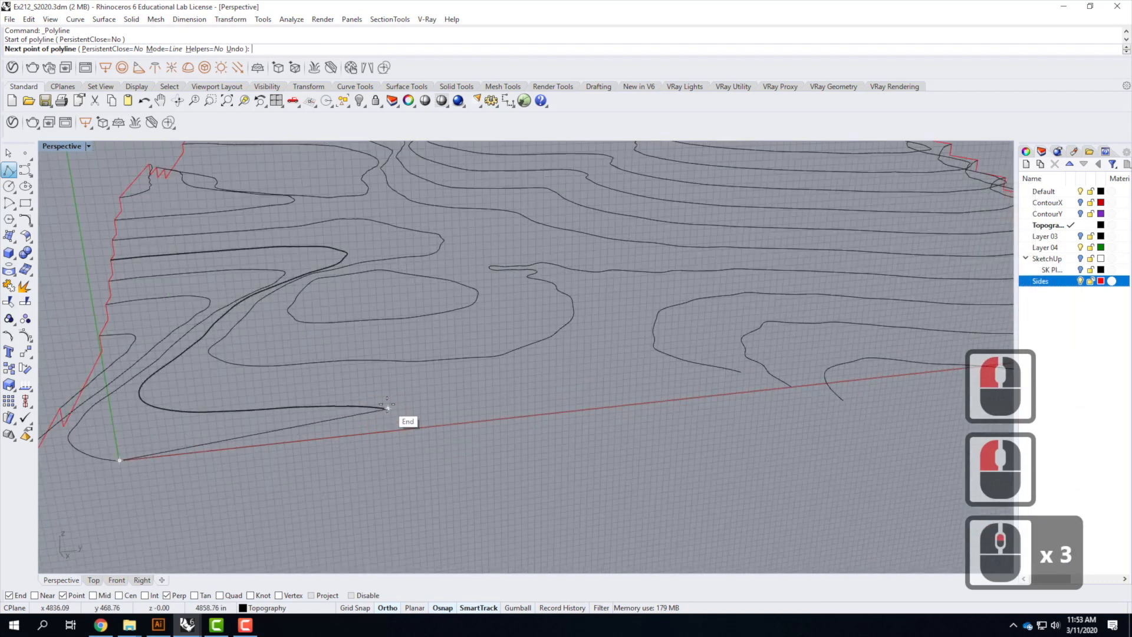
{"action": "left_click", "coordinate": [389, 431]}
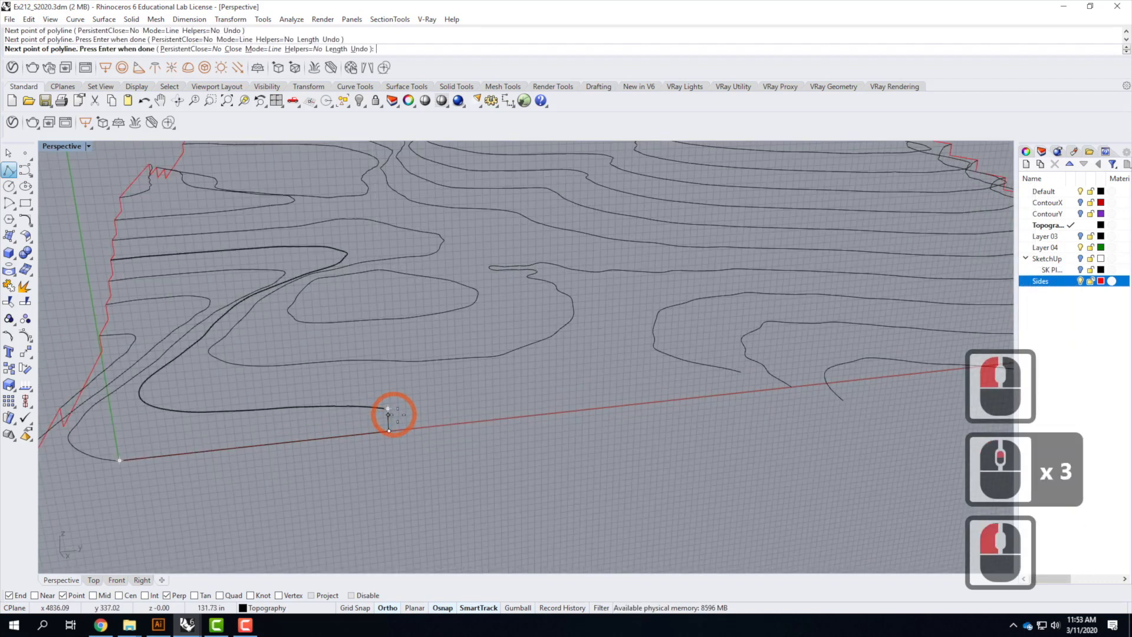
{"action": "left_click", "coordinate": [388, 408]}
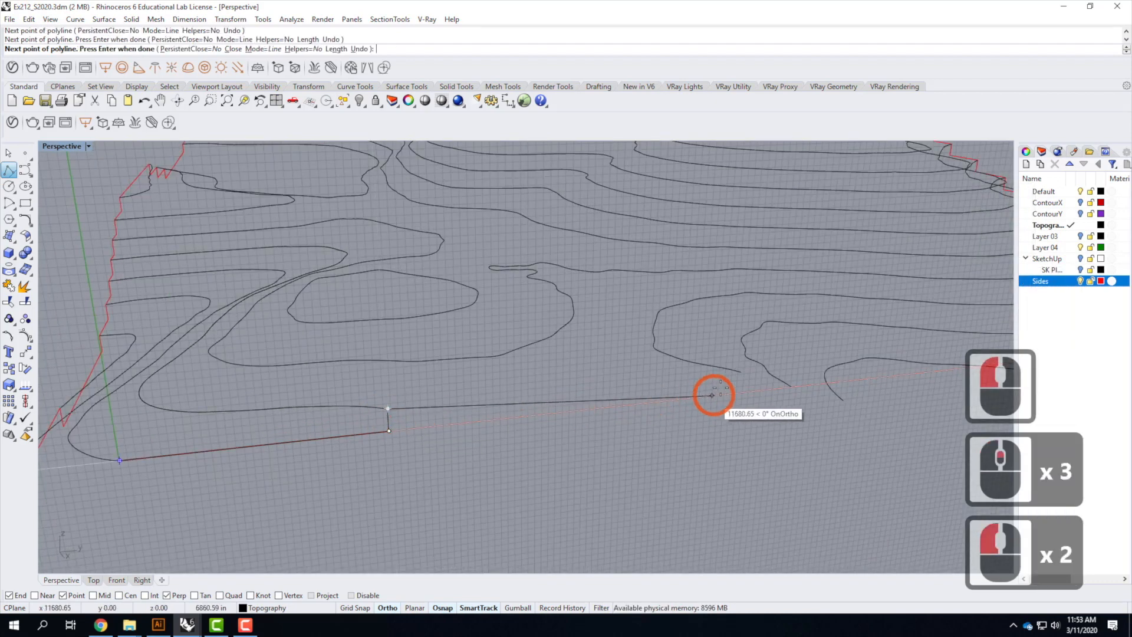
{"action": "left_click", "coordinate": [740, 371]}
{"action": "left_click", "coordinate": [800, 389]}
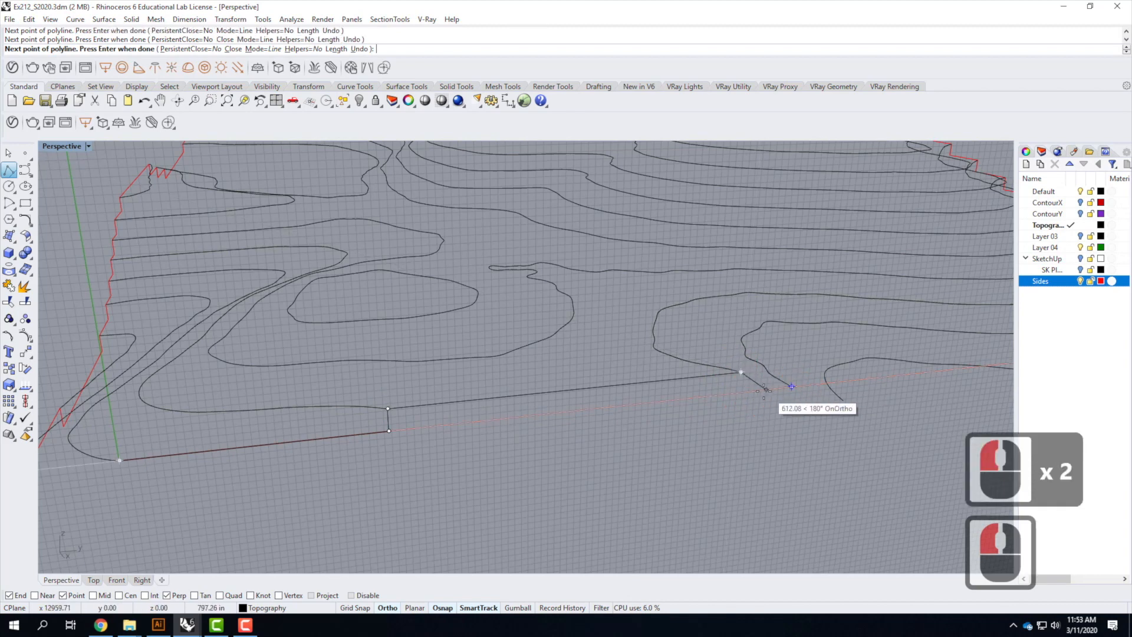
{"action": "left_click", "coordinate": [740, 392]}
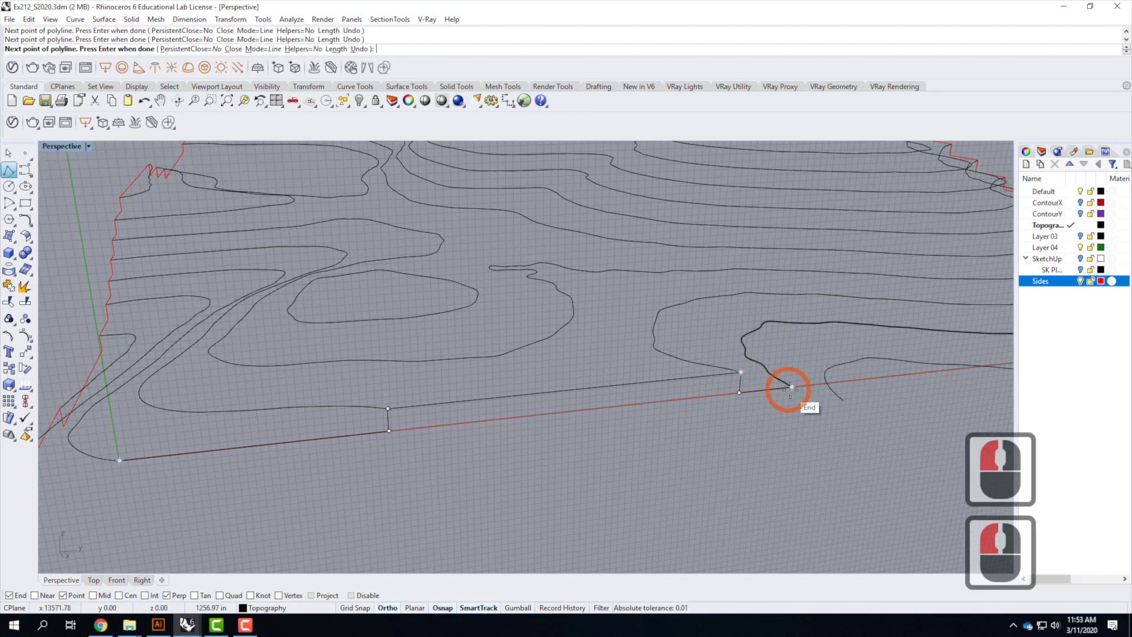
{"action": "left_click", "coordinate": [792, 387]}
{"action": "left_click", "coordinate": [791, 406]}
{"action": "left_click", "coordinate": [837, 401]}
{"action": "left_click", "coordinate": [842, 401]}
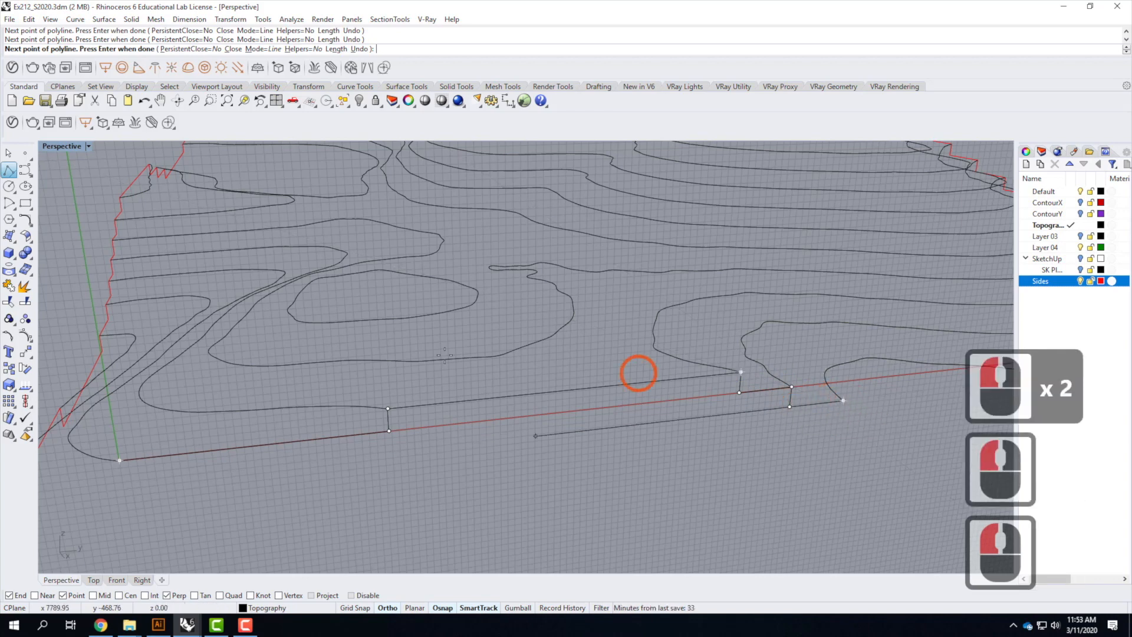
Continue the polyline with a 39.063' segment downward and a bottom segment across, then finish it
{"action": "scroll", "coordinate": [419, 367], "scroll_direction": "down", "scroll_amount": 4}
{"action": "scroll", "coordinate": [608, 388], "scroll_direction": "up", "scroll_amount": 2}
{"action": "scroll", "coordinate": [605, 390], "scroll_direction": "up", "scroll_amount": 2}
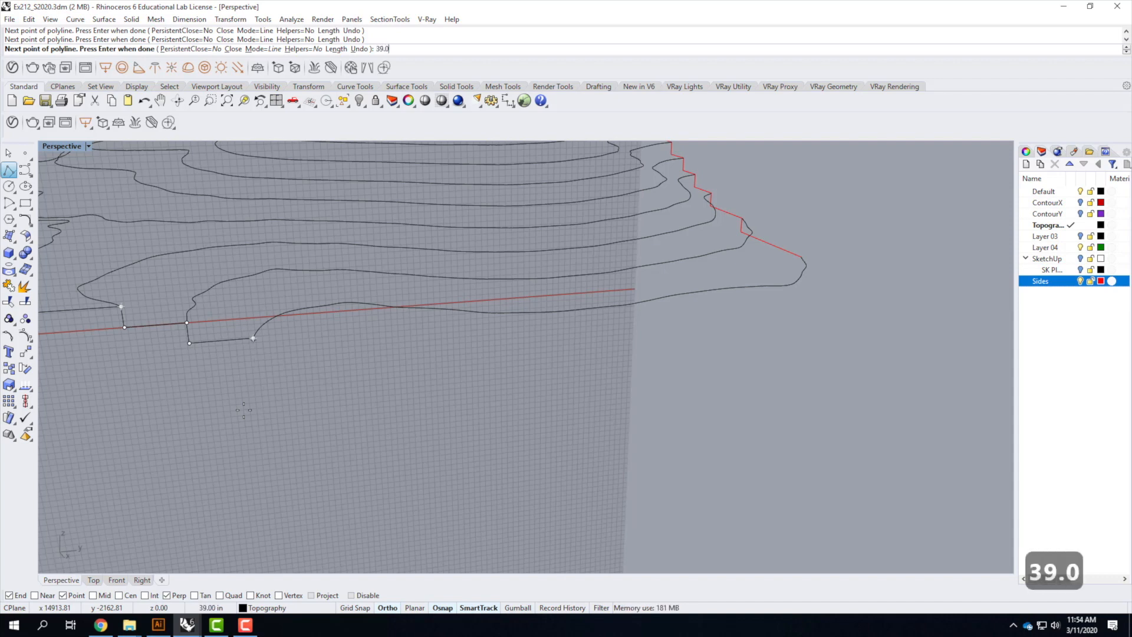
{"action": "type", "text": "'"}
{"action": "key", "text": "Return"}
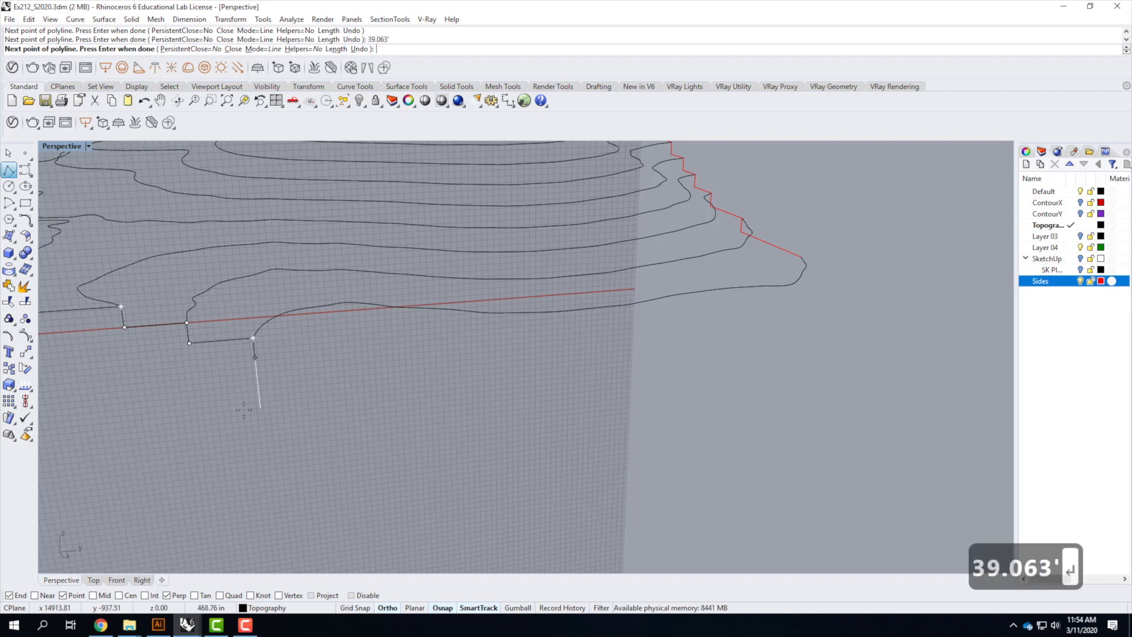
{"action": "left_click", "coordinate": [229, 460]}
{"action": "right_click_drag", "start_coordinate": [863, 357], "coordinate": [771, 381]}
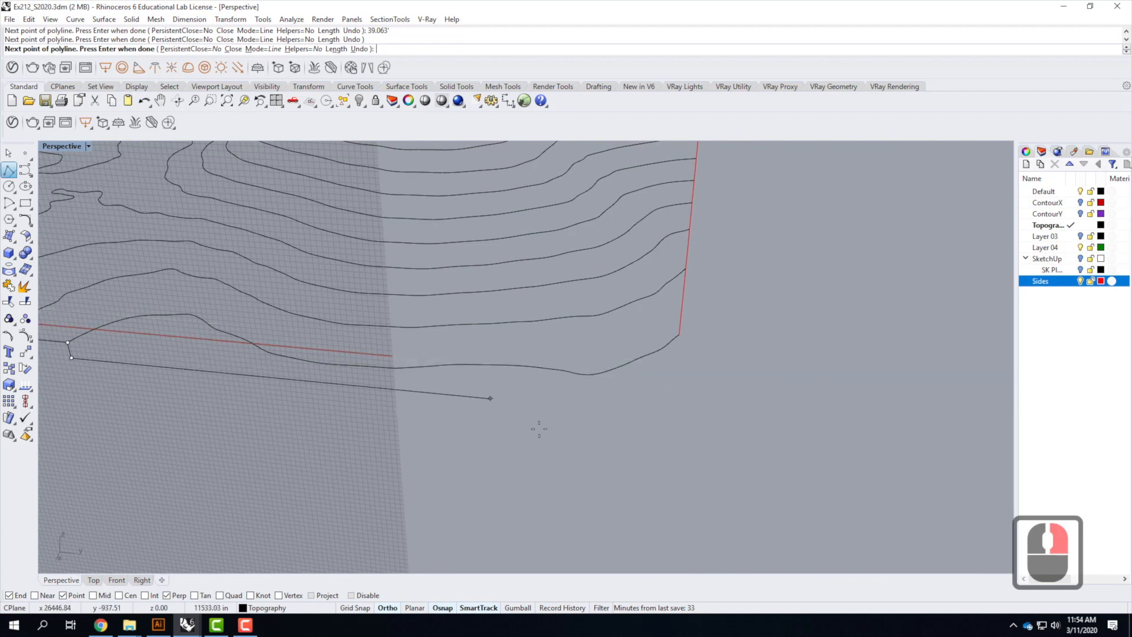
{"action": "left_click", "coordinate": [838, 452]}
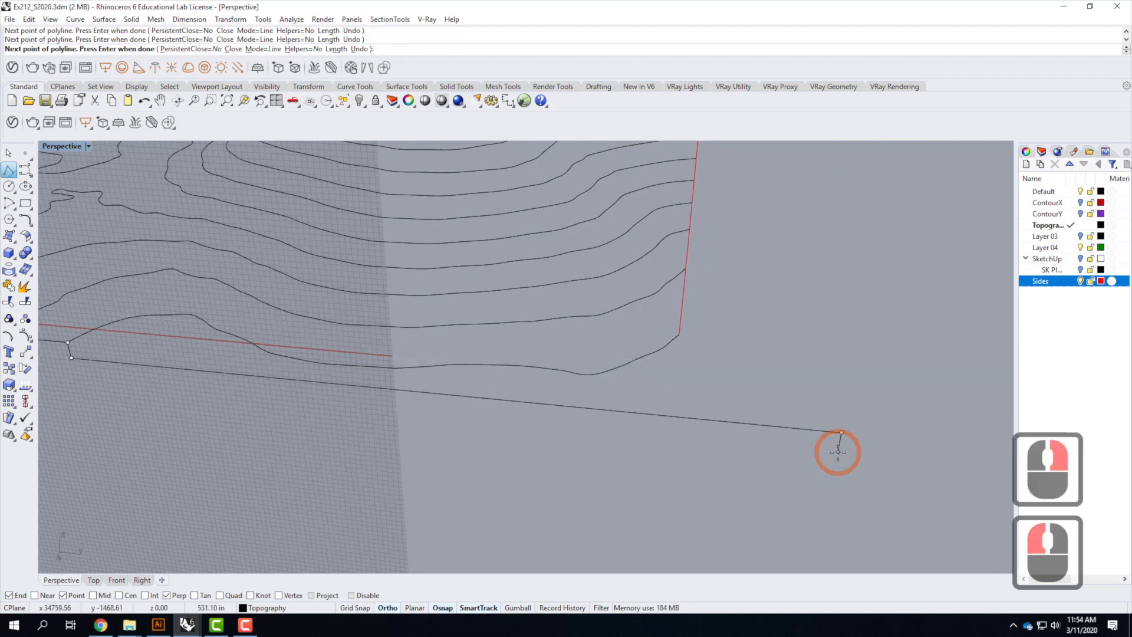
{"action": "key", "text": "Return"}
Move the new stepped polyline onto the Sides layer and make Sides the current layer
{"action": "scroll", "coordinate": [725, 286], "scroll_direction": "down", "scroll_amount": 3}
{"action": "right_click_drag", "start_coordinate": [804, 346], "coordinate": [779, 347]}
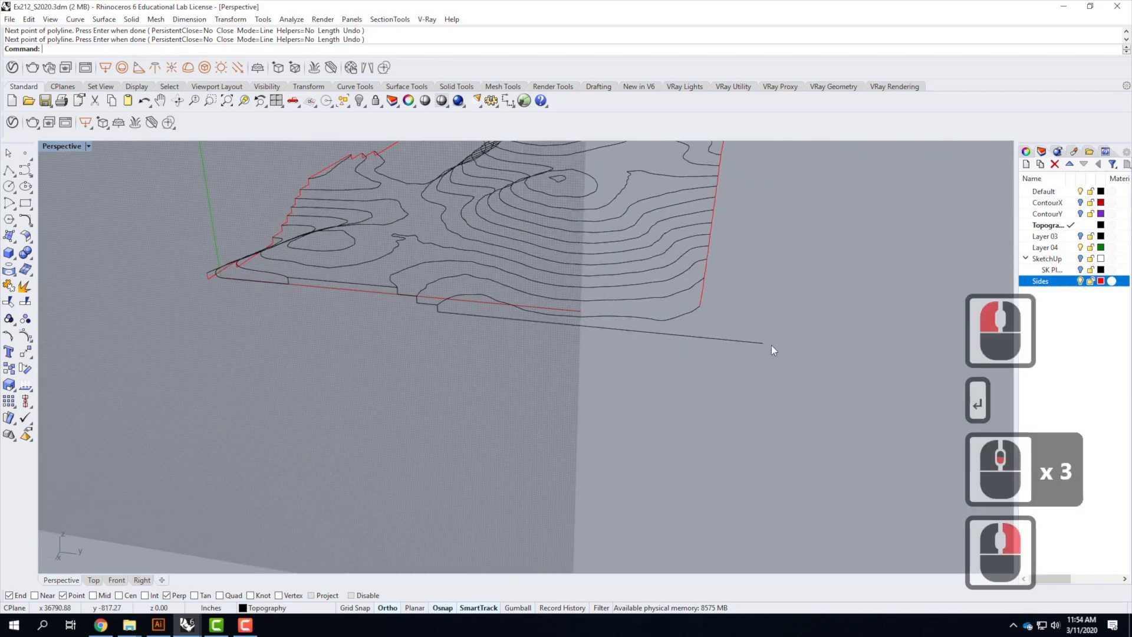
{"action": "left_click", "coordinate": [503, 318]}
{"action": "left_click", "coordinate": [333, 278]}
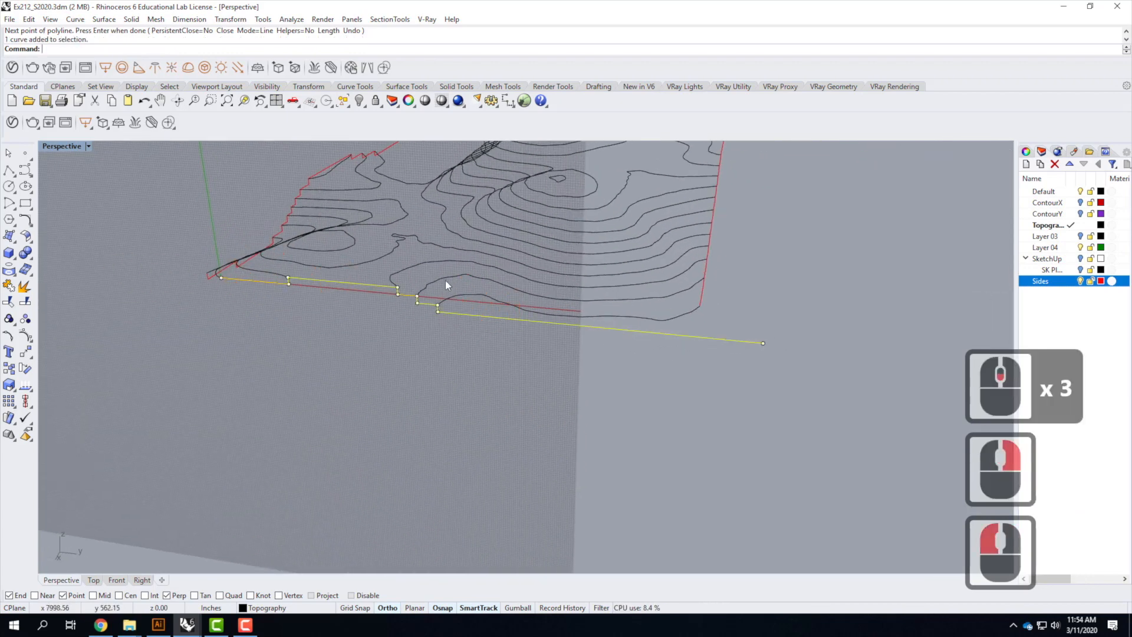
{"action": "right_click", "coordinate": [1083, 282]}
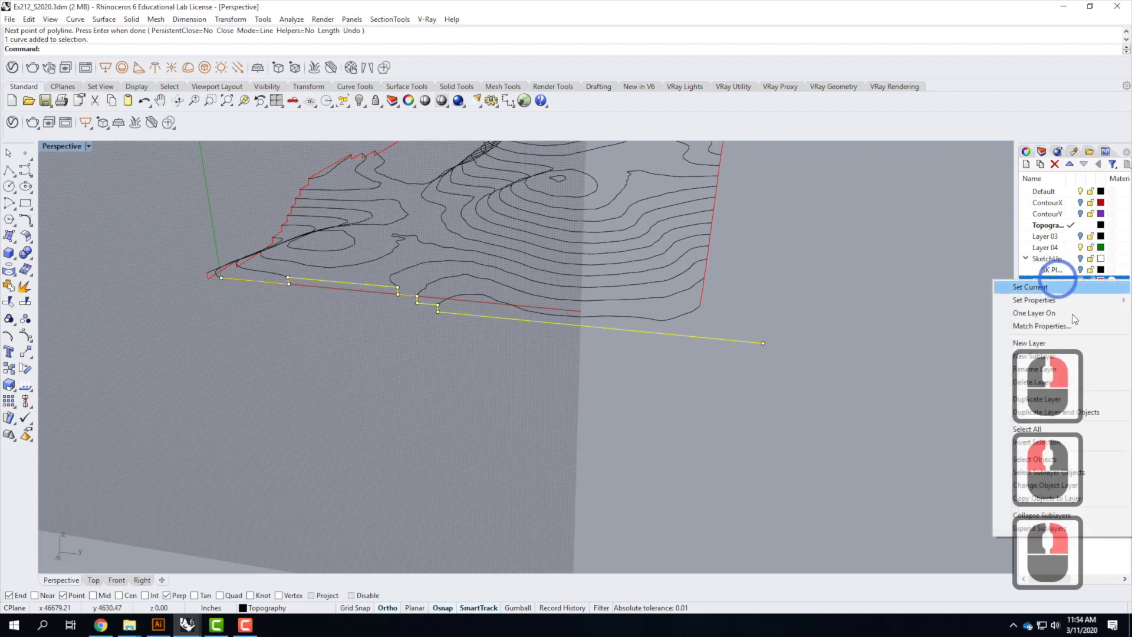
{"action": "left_click", "coordinate": [1101, 485]}
{"action": "left_click", "coordinate": [1072, 282]}
Draw a polyline from the end of the corner contour down 39.063' and across perpendicular to the adjacent side curve
{"action": "left_click", "coordinate": [997, 338]}
{"action": "right_click_drag", "start_coordinate": [927, 332], "coordinate": [754, 280]}
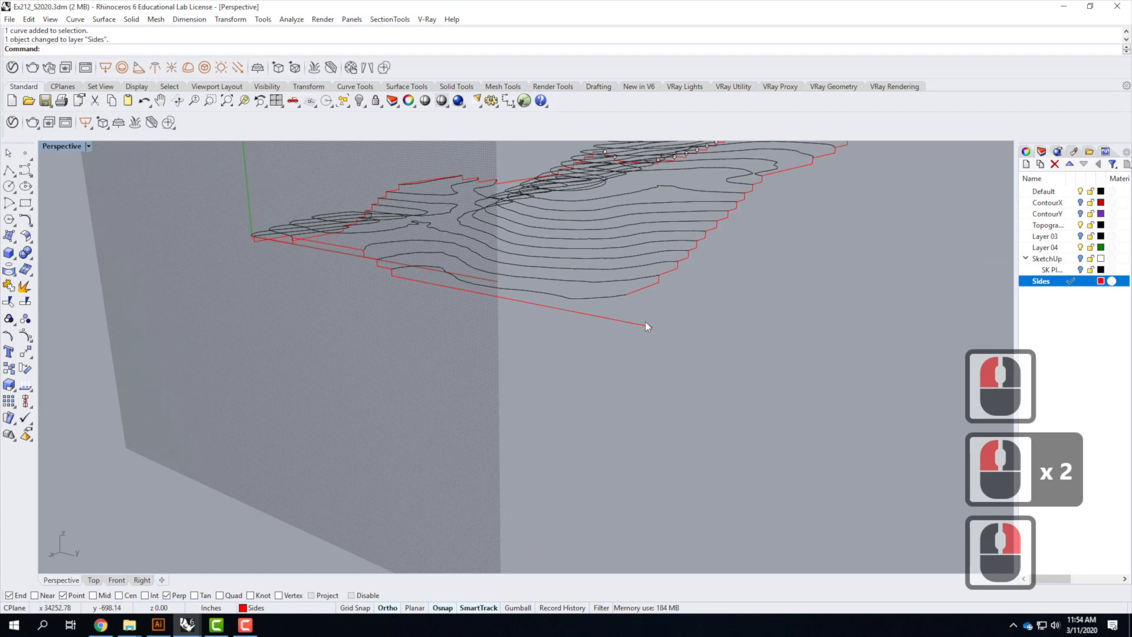
{"action": "right_click_drag", "start_coordinate": [734, 324], "coordinate": [401, 293]}
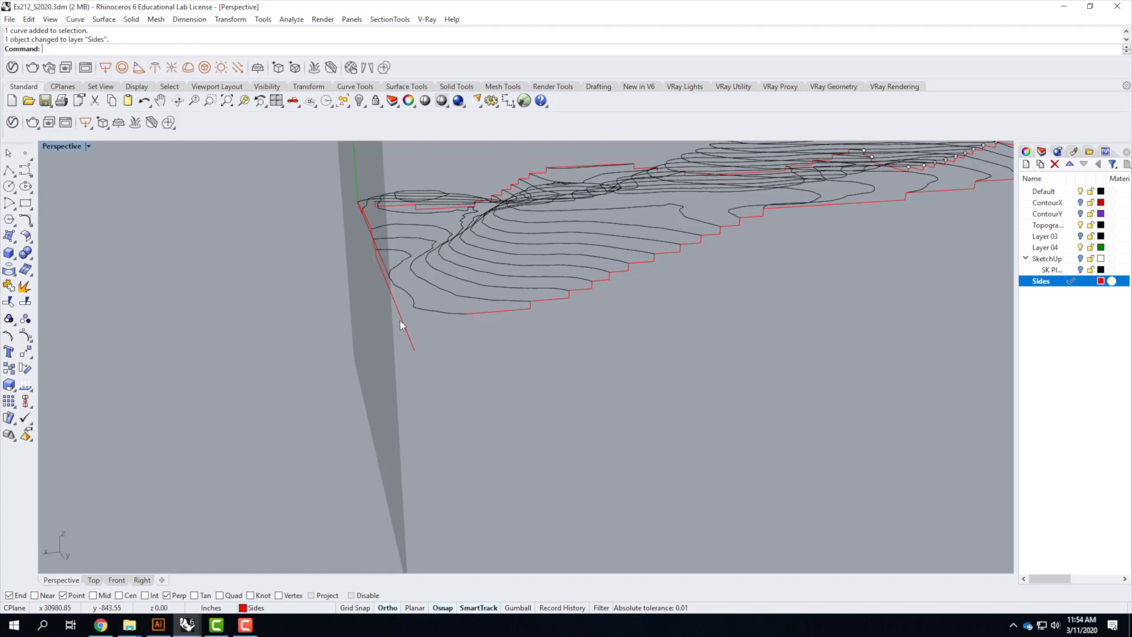
{"action": "left_click", "coordinate": [9, 170]}
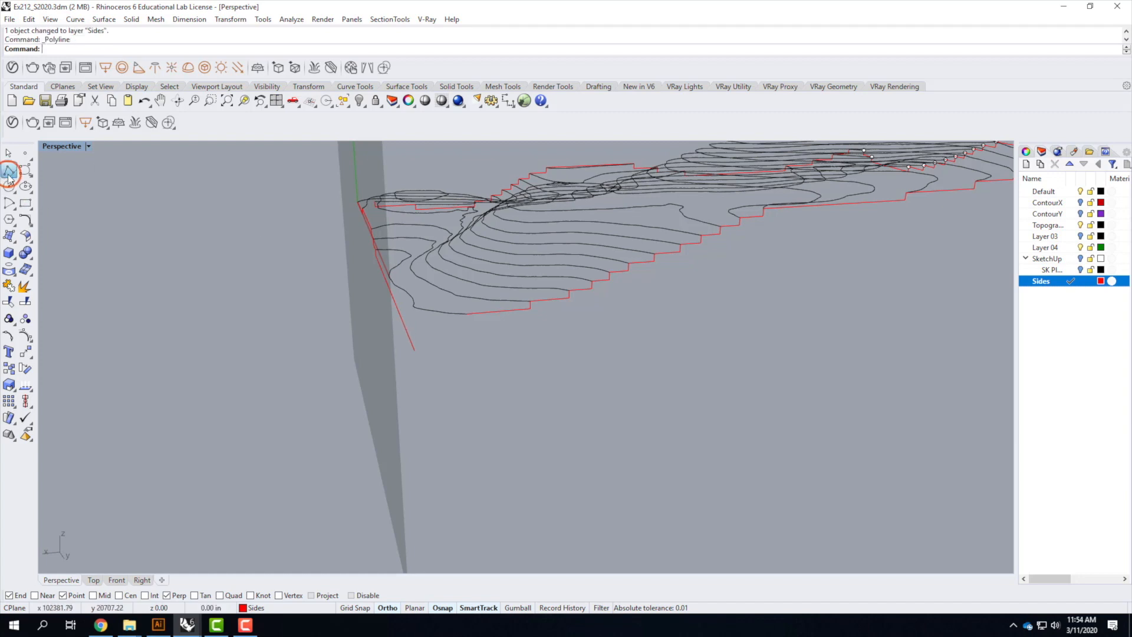
{"action": "left_click", "coordinate": [470, 316]}
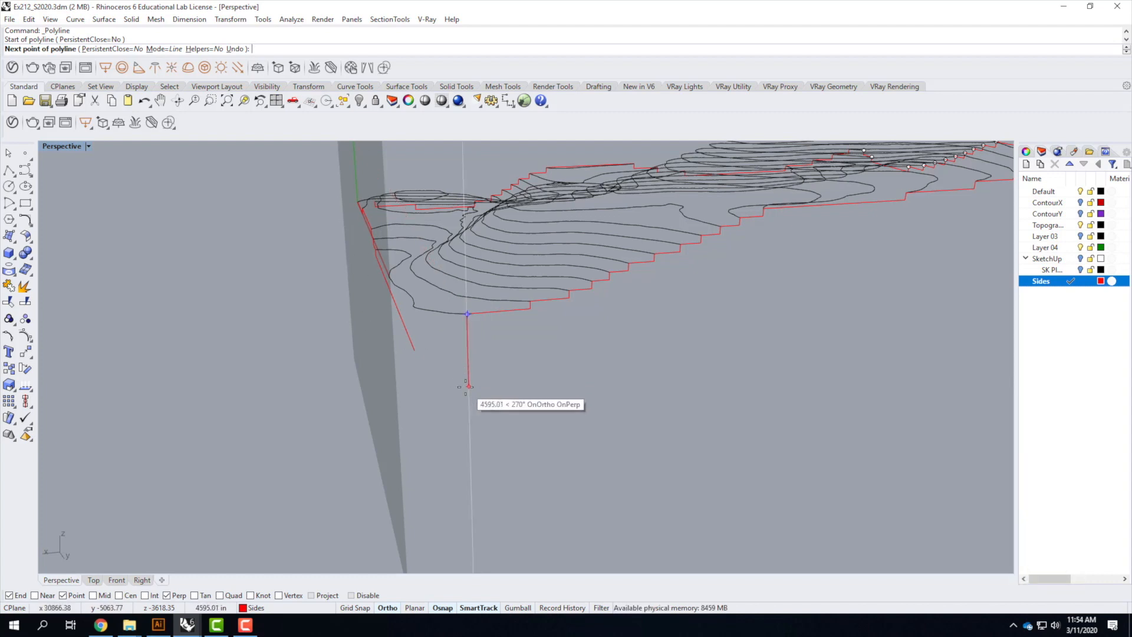
{"action": "type", "text": "39.063'"}
{"action": "key", "text": "Return"}
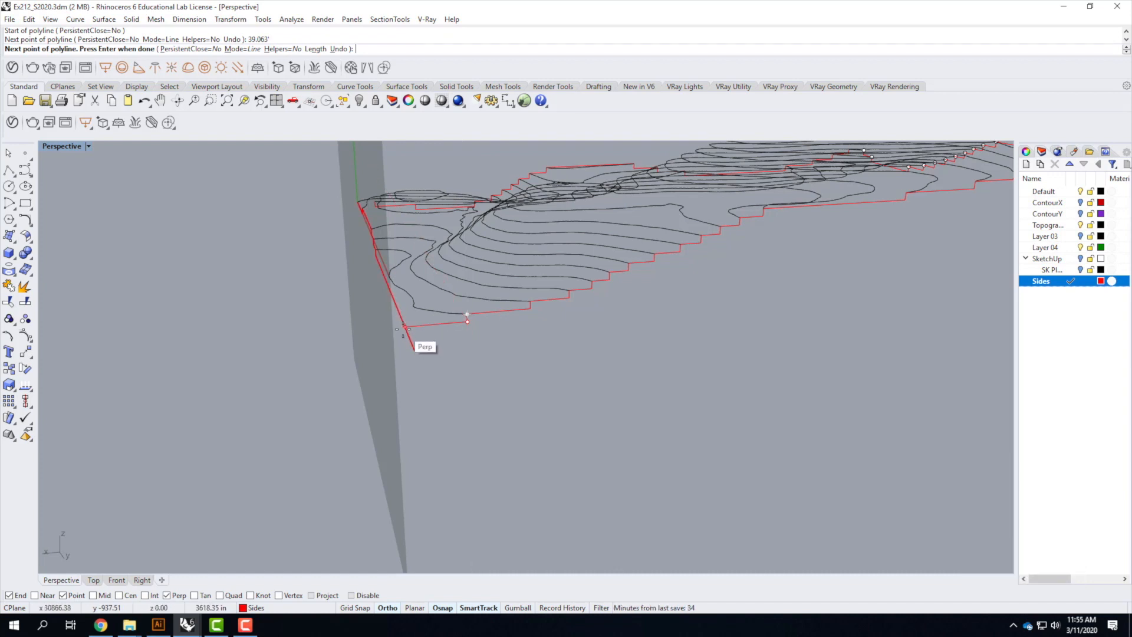
{"action": "left_click", "coordinate": [404, 328]}
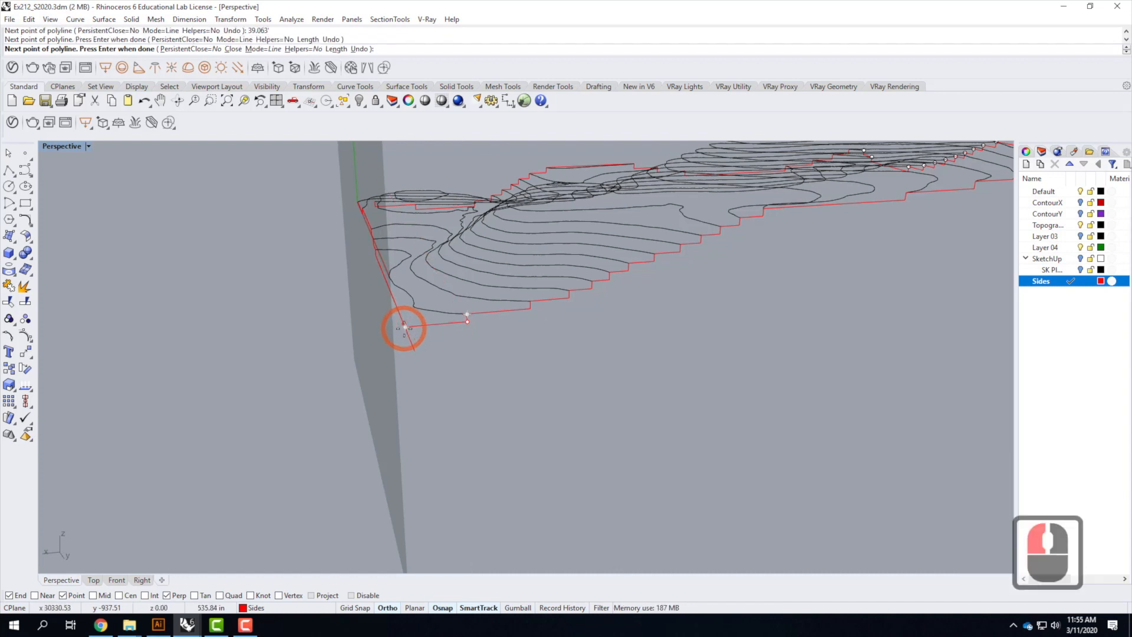
{"action": "key", "text": "Return"}
Trim the side curve's overhanging end below the corner, using the new short segment as the cutting edge
{"action": "right_click_drag", "start_coordinate": [475, 355], "coordinate": [537, 383]}
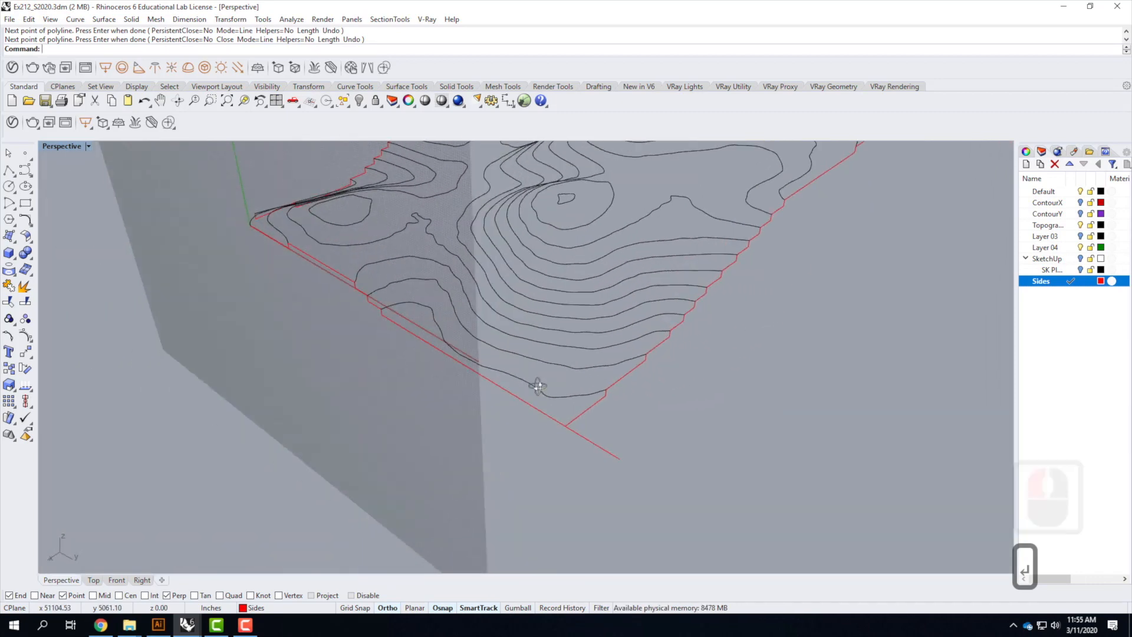
{"action": "left_click", "coordinate": [580, 417]}
{"action": "type", "text": "trim"}
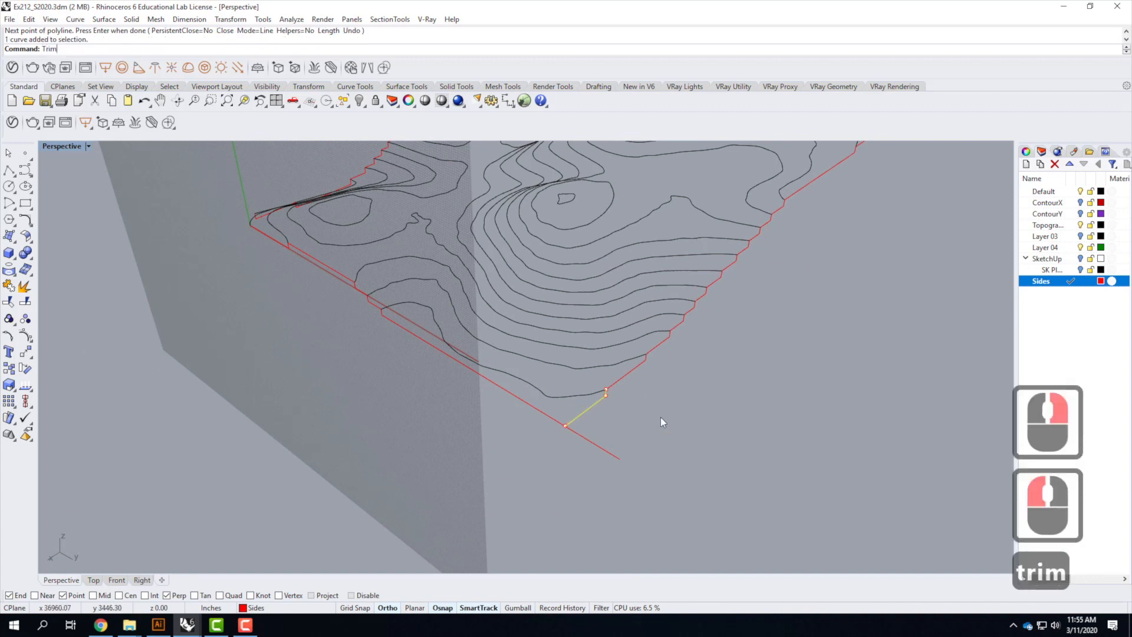
{"action": "key", "text": "Return"}
{"action": "left_click", "coordinate": [595, 451]}
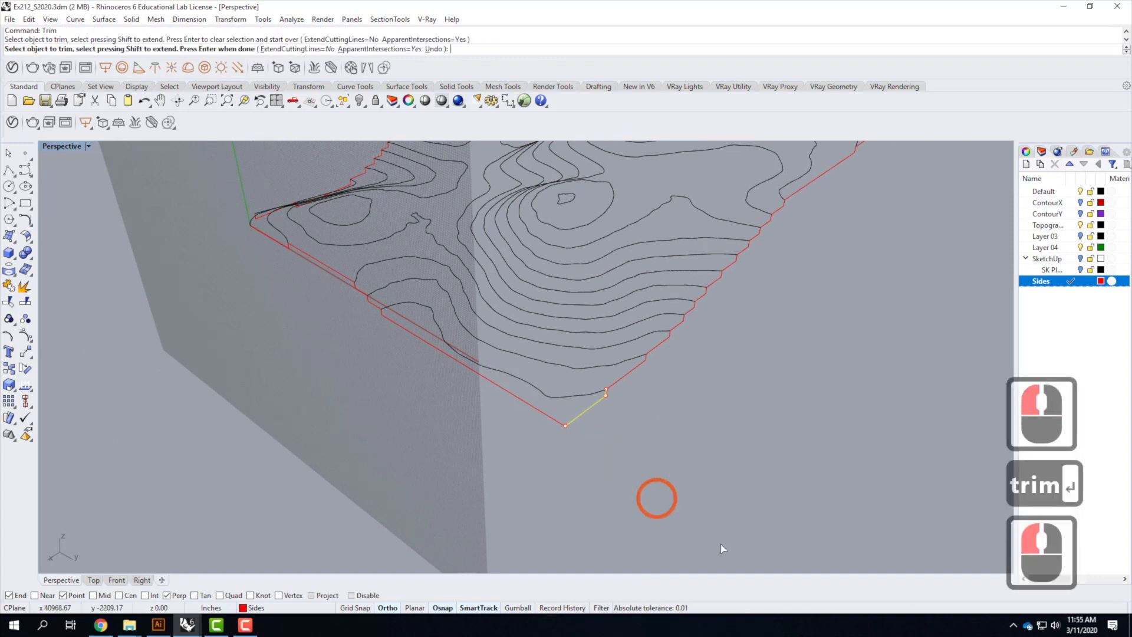
{"action": "key", "text": "Escape"}
{"action": "key", "text": "Escape"}
At the opposite front corner, draw a polyline 39.063' down from the contour end and across along the bottom
{"action": "scroll", "coordinate": [721, 534], "scroll_direction": "down", "scroll_amount": 2}
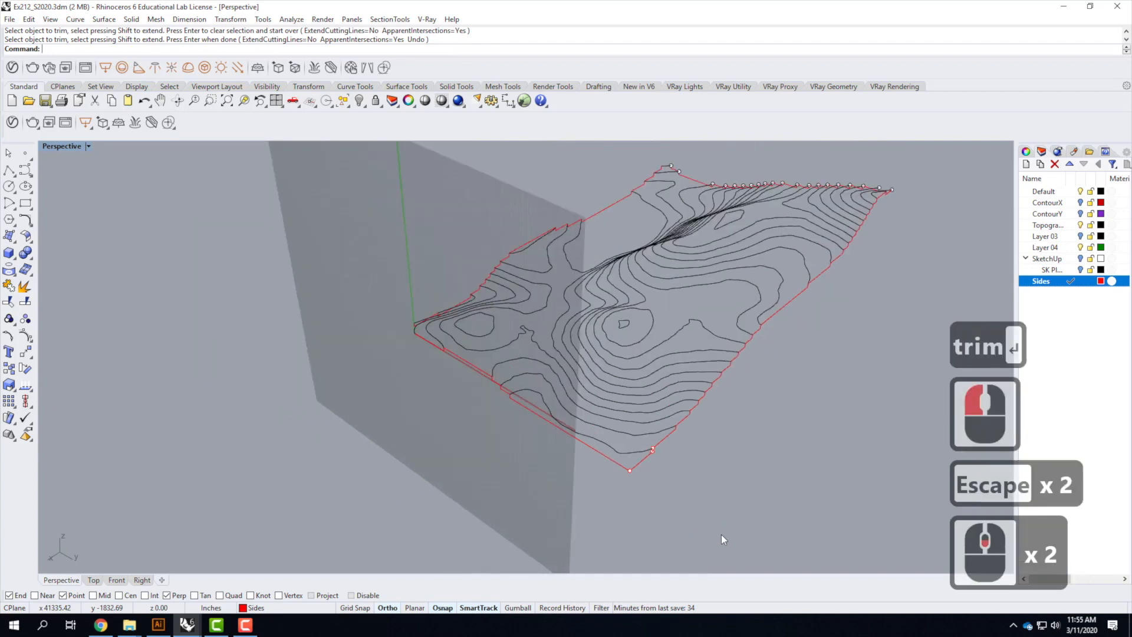
{"action": "right_click_drag", "start_coordinate": [568, 465], "coordinate": [671, 436]}
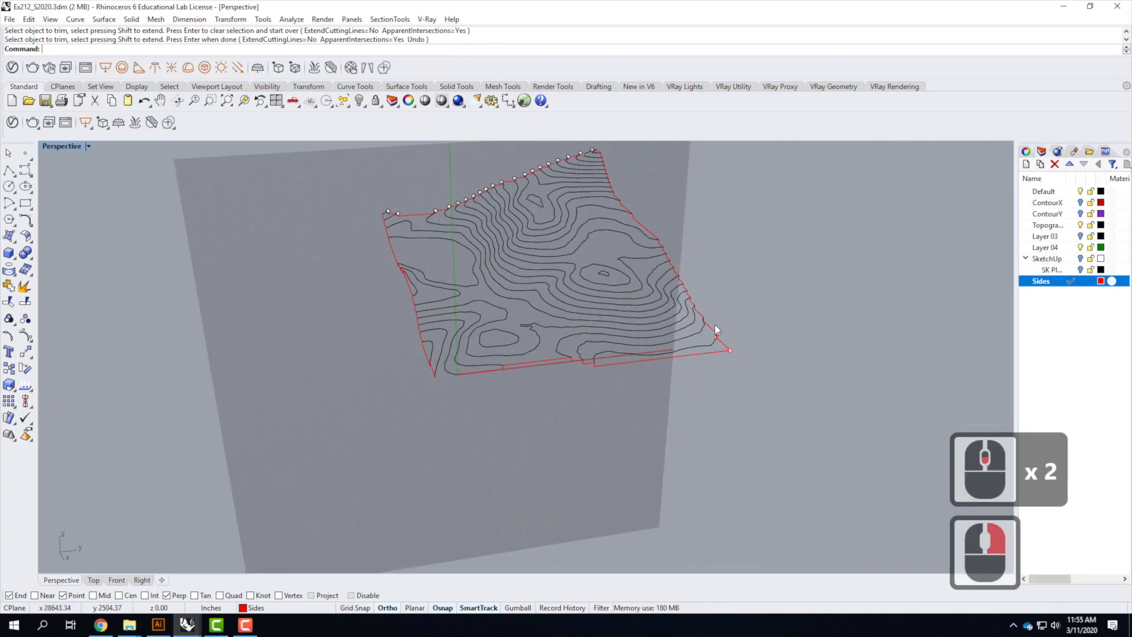
{"action": "scroll", "coordinate": [451, 393], "scroll_direction": "up", "scroll_amount": 2}
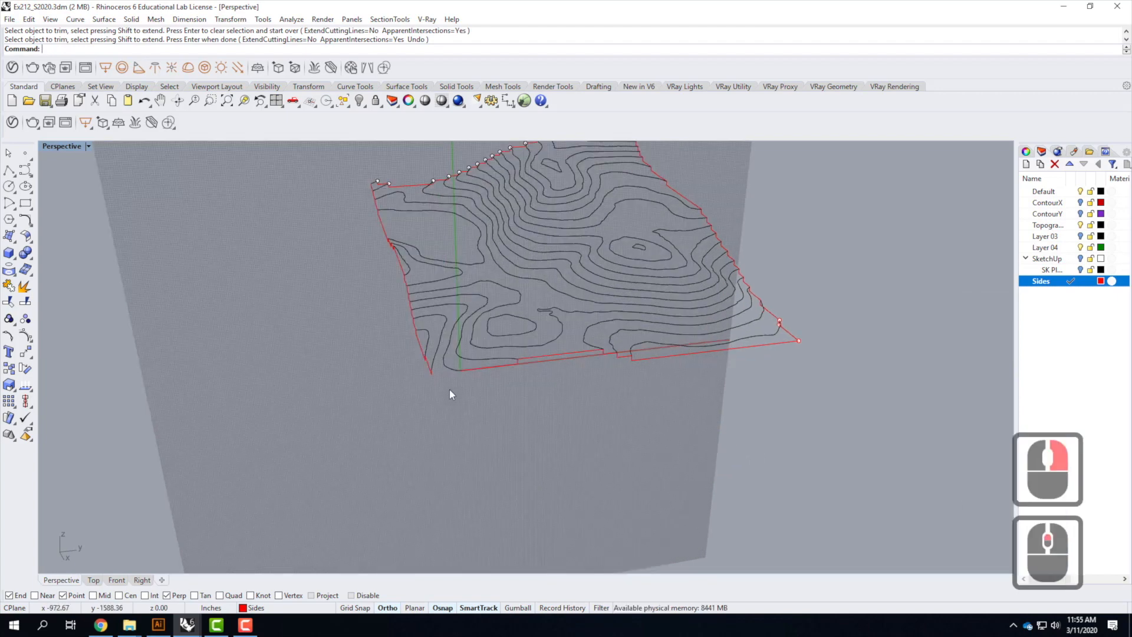
{"action": "scroll", "coordinate": [449, 394], "scroll_direction": "up", "scroll_amount": 1}
{"action": "right_click_drag", "start_coordinate": [427, 388], "coordinate": [495, 382]}
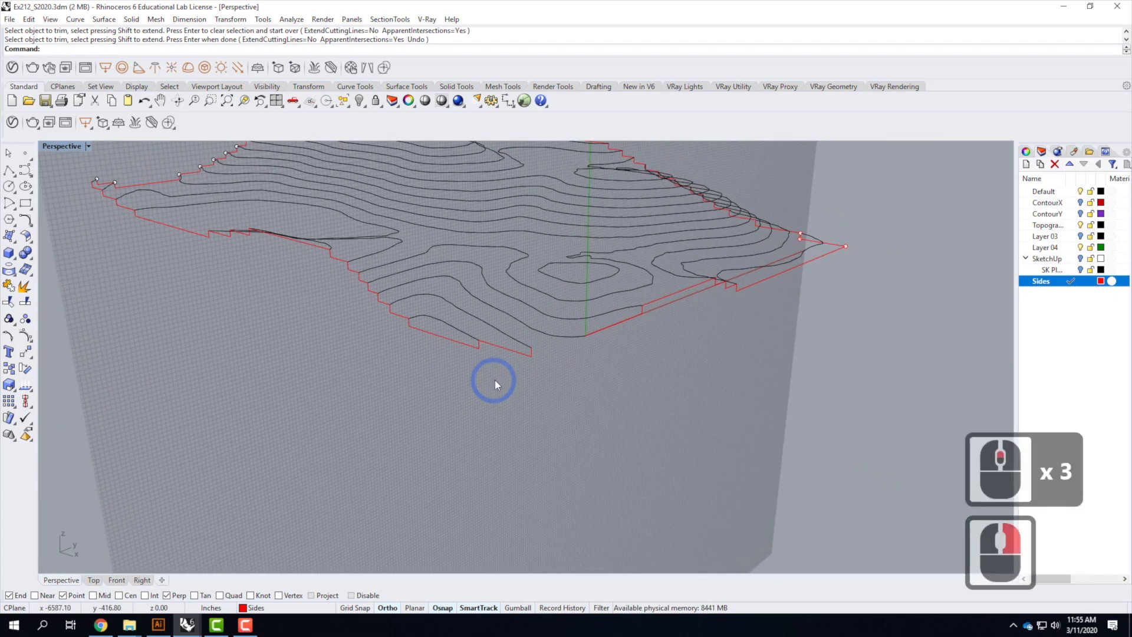
{"action": "key", "text": "Escape"}
{"action": "scroll", "coordinate": [598, 351], "scroll_direction": "up", "scroll_amount": 2}
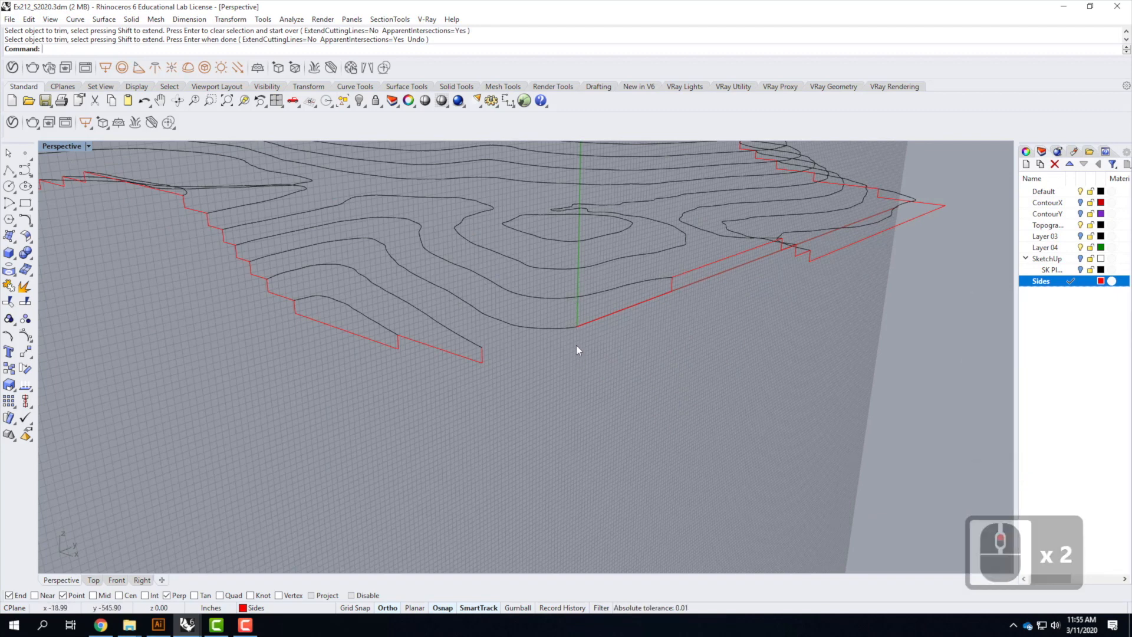
{"action": "left_click", "coordinate": [9, 171]}
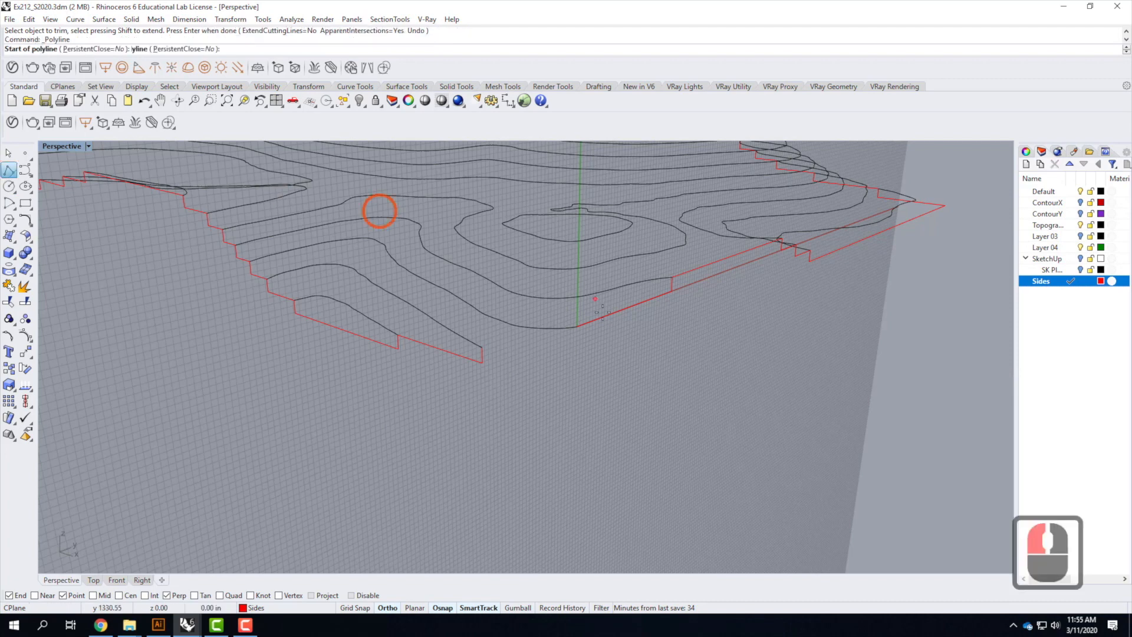
{"action": "left_click", "coordinate": [577, 327]}
{"action": "left_click", "coordinate": [568, 407]}
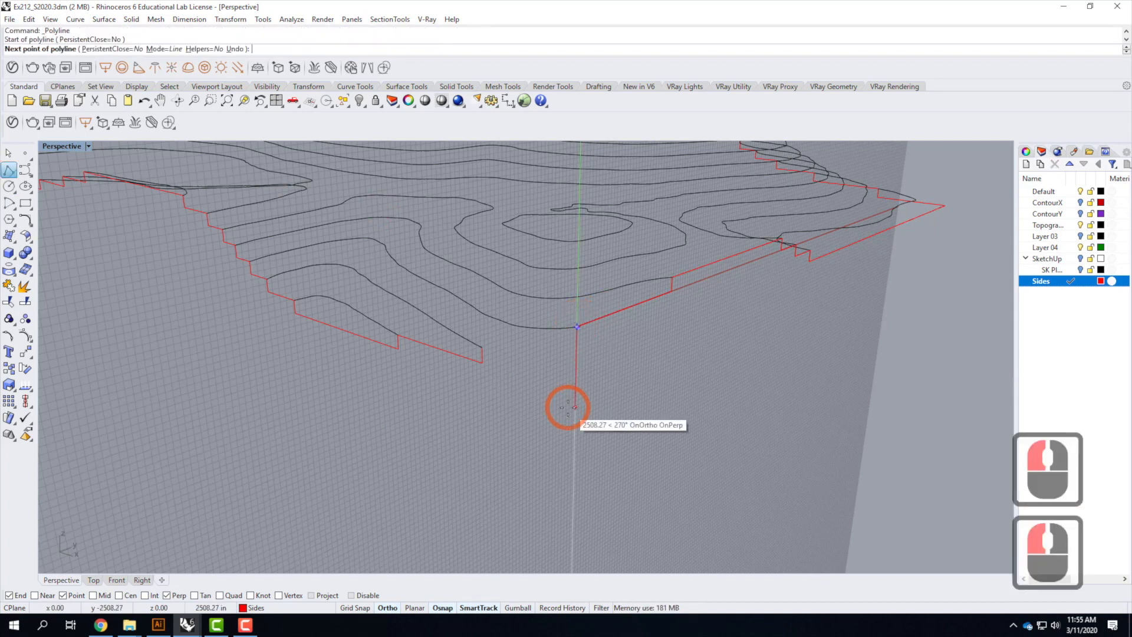
{"action": "type", "text": "39.063'"}
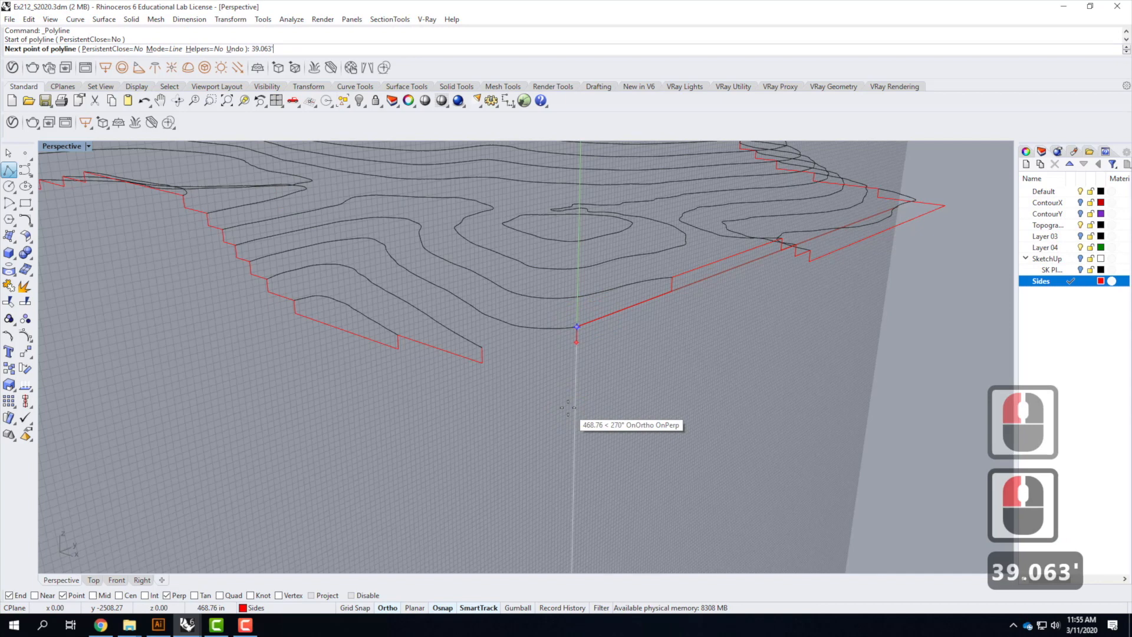
{"action": "key", "text": "Return"}
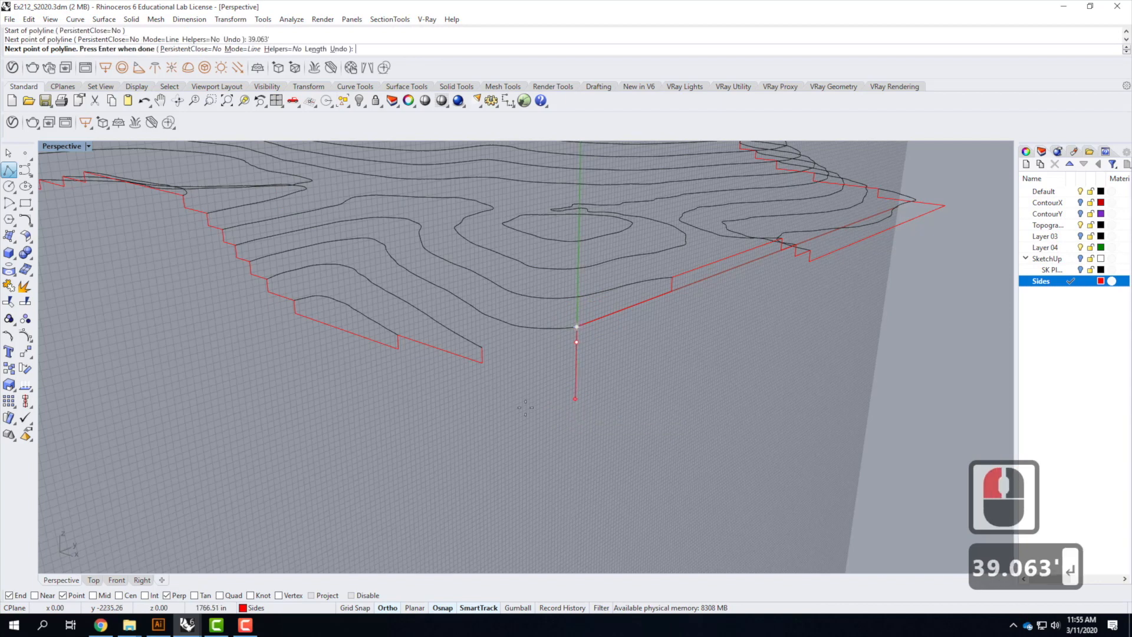
{"action": "left_click", "coordinate": [395, 438]}
{"action": "key", "text": "Return"}
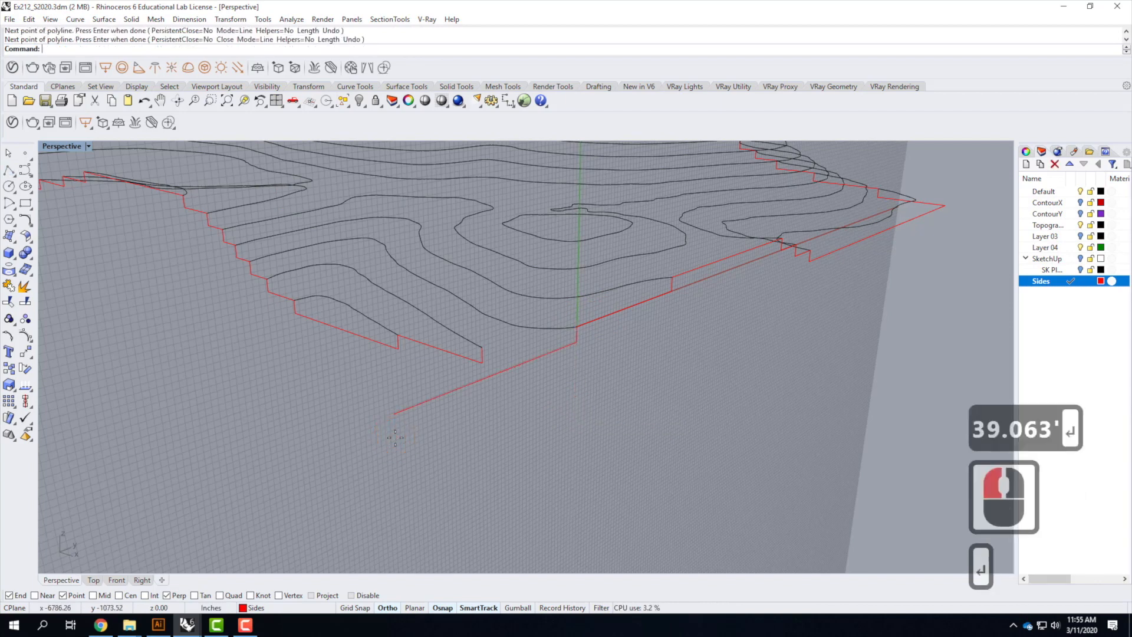
Draw a short segment from the lowest contour's end to the bottom line of the side curve
{"action": "right_click_drag", "start_coordinate": [739, 454], "coordinate": [651, 330]}
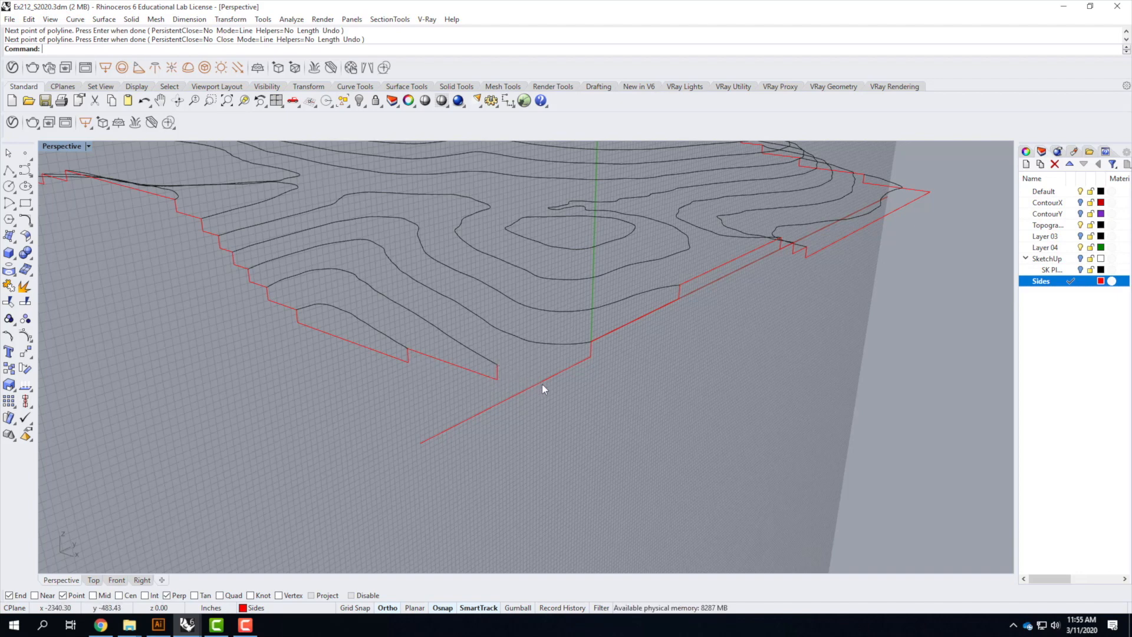
{"action": "left_click", "coordinate": [8, 171]}
{"action": "left_click", "coordinate": [497, 364]}
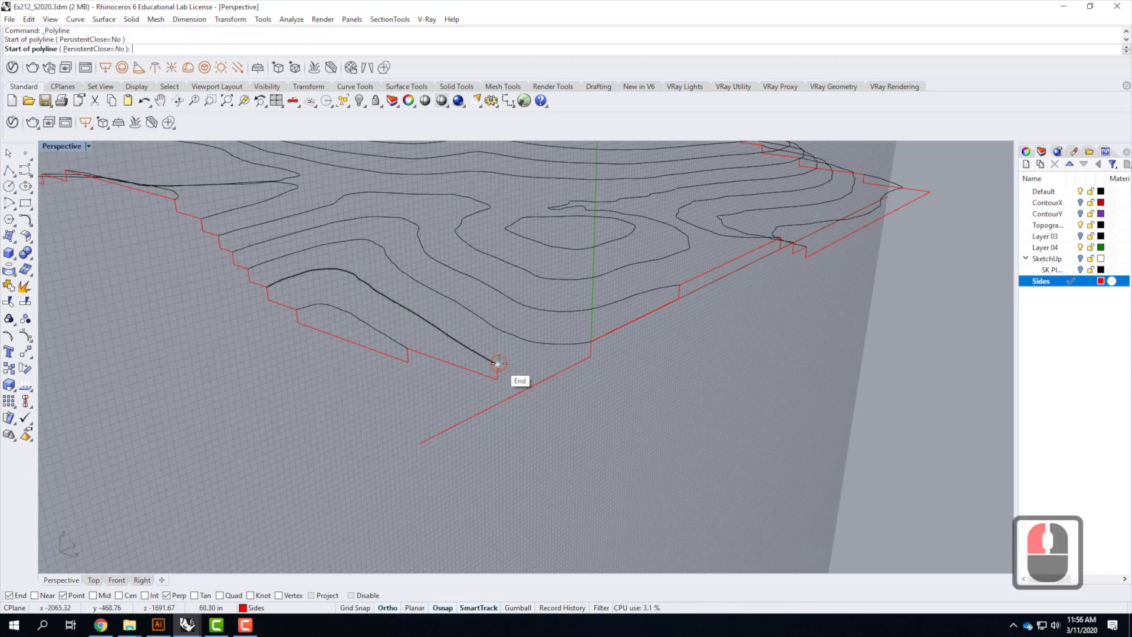
{"action": "left_click", "coordinate": [548, 382]}
{"action": "left_click", "coordinate": [548, 382]}
{"action": "key", "text": "Return"}
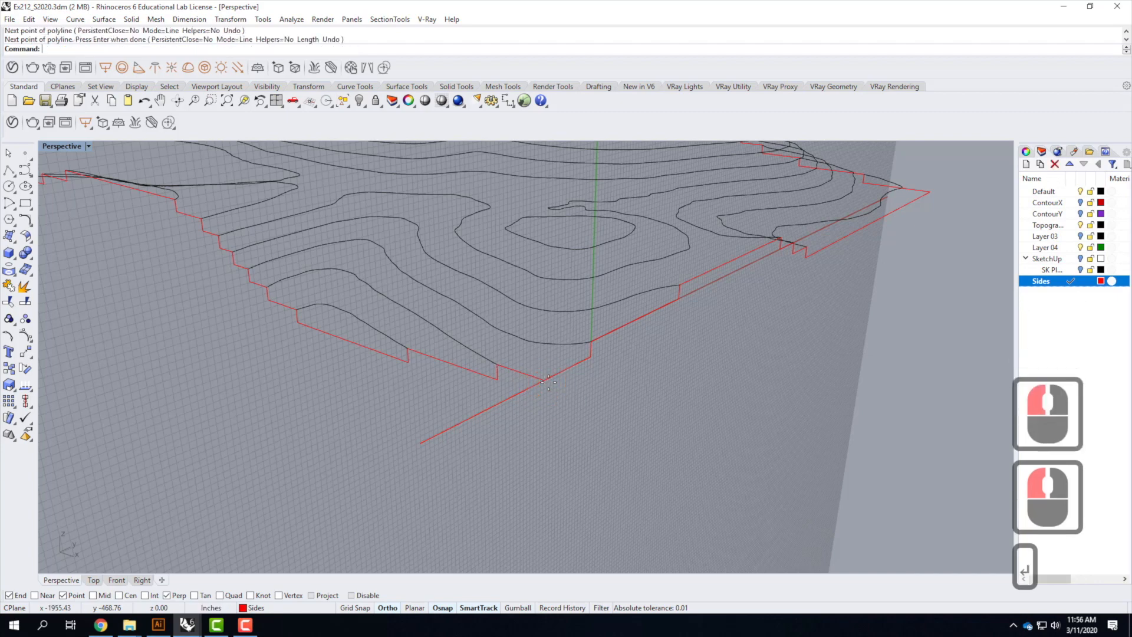
Trim the bottom line's overhang past the corner using the short segment as the cutter
{"action": "left_click", "coordinate": [530, 373]}
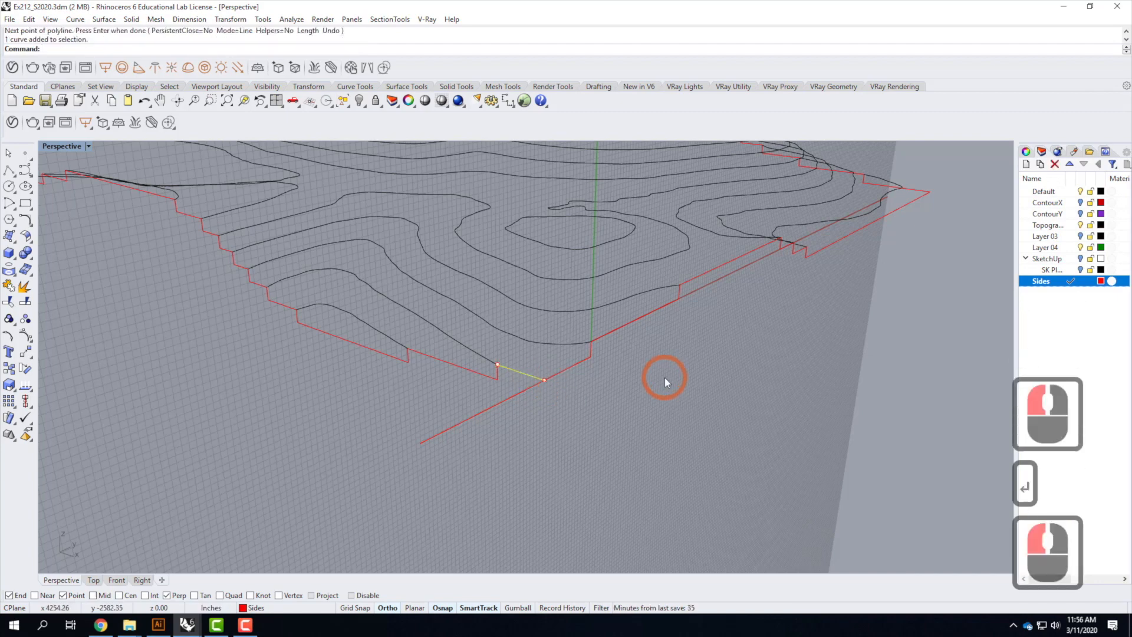
{"action": "type", "text": "trim"}
{"action": "key", "text": "Return"}
{"action": "left_click", "coordinate": [497, 404]}
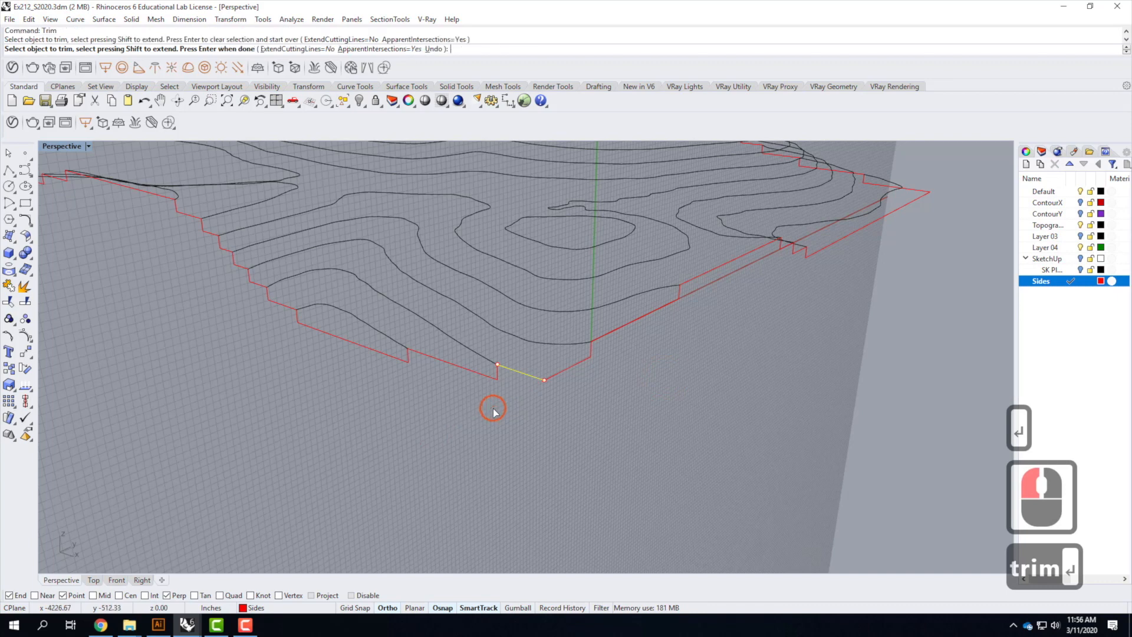
{"action": "key", "text": "Return"}
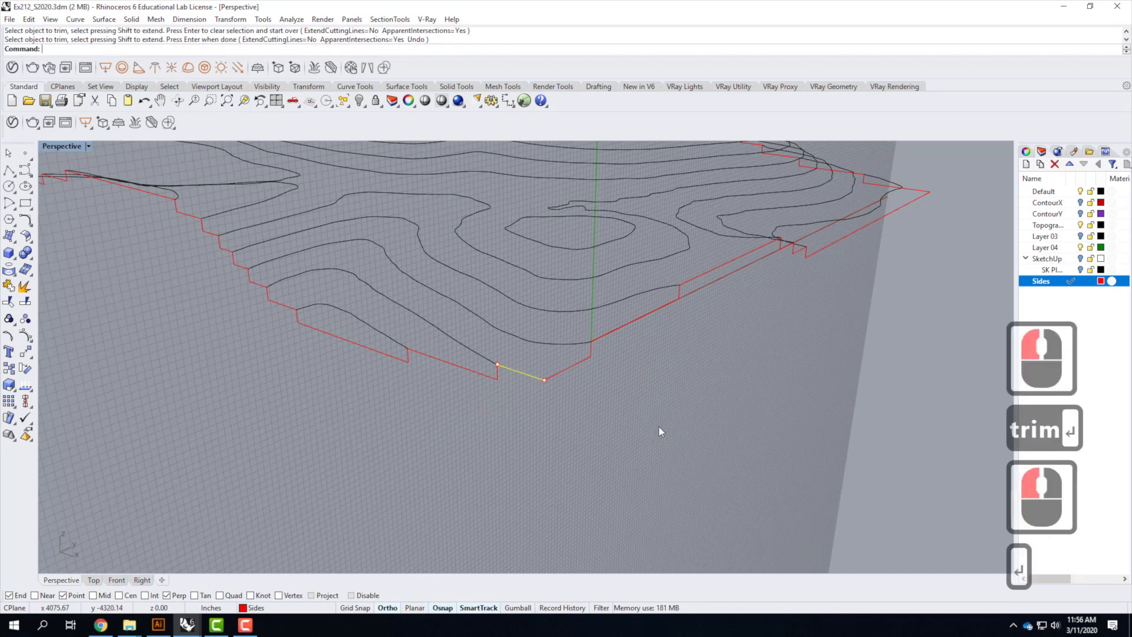
Inspect the side curves around the model's corners and edges
{"action": "left_click", "coordinate": [519, 387]}
{"action": "scroll", "coordinate": [518, 387], "scroll_direction": "up", "scroll_amount": 3}
{"action": "right_click_drag", "start_coordinate": [549, 407], "coordinate": [693, 412]}
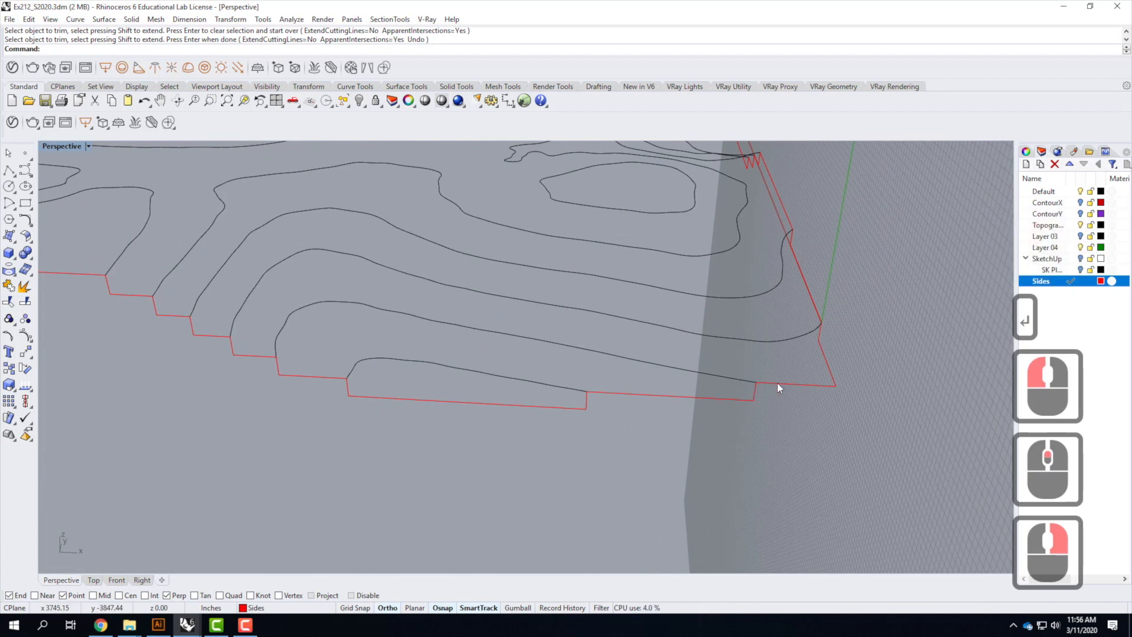
{"action": "right_click_drag", "start_coordinate": [819, 349], "coordinate": [288, 407]}
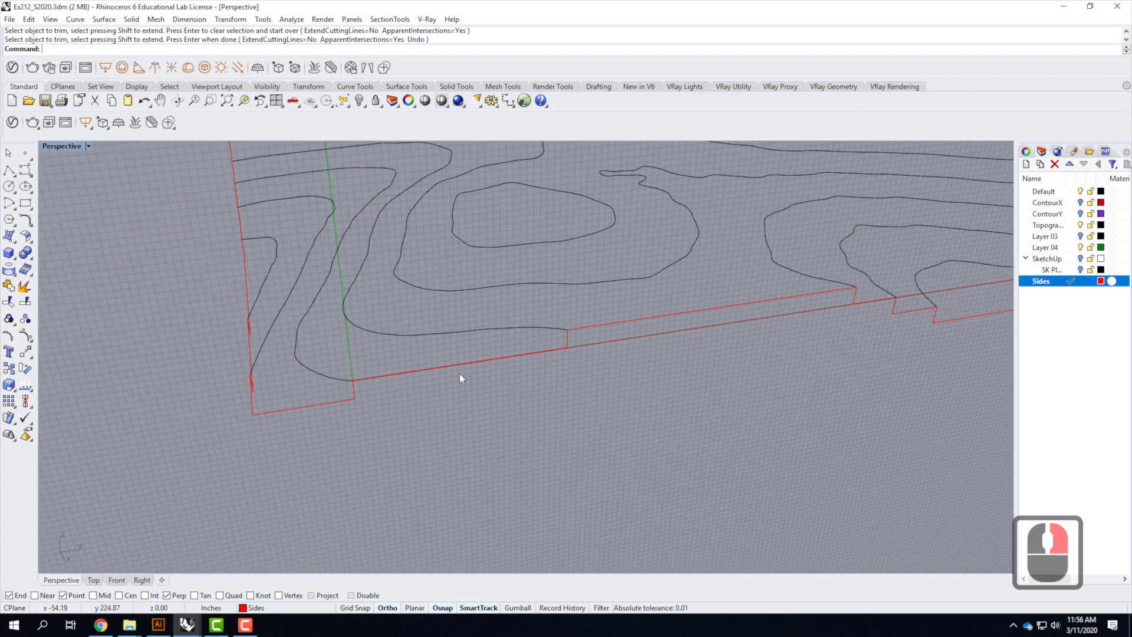
{"action": "right_click_drag", "start_coordinate": [579, 379], "coordinate": [730, 387]}
{"action": "right_click", "coordinate": [674, 390]}
{"action": "scroll", "coordinate": [684, 394], "scroll_direction": "down", "scroll_amount": 3}
{"action": "right_click_drag", "start_coordinate": [624, 411], "coordinate": [785, 323]}
{"action": "scroll", "coordinate": [785, 323], "scroll_direction": "down", "scroll_amount": 4}
{"action": "scroll", "coordinate": [785, 332], "scroll_direction": "up", "scroll_amount": 4}
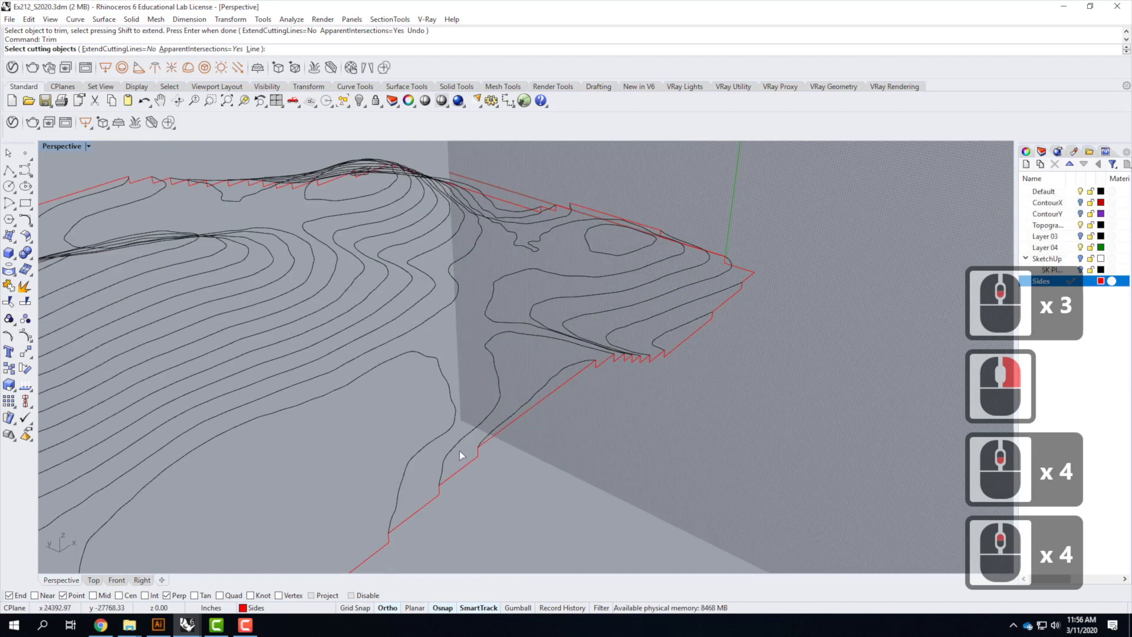
{"action": "scroll", "coordinate": [812, 257], "scroll_direction": "down", "scroll_amount": 4}
{"action": "scroll", "coordinate": [614, 412], "scroll_direction": "up", "scroll_amount": 3}
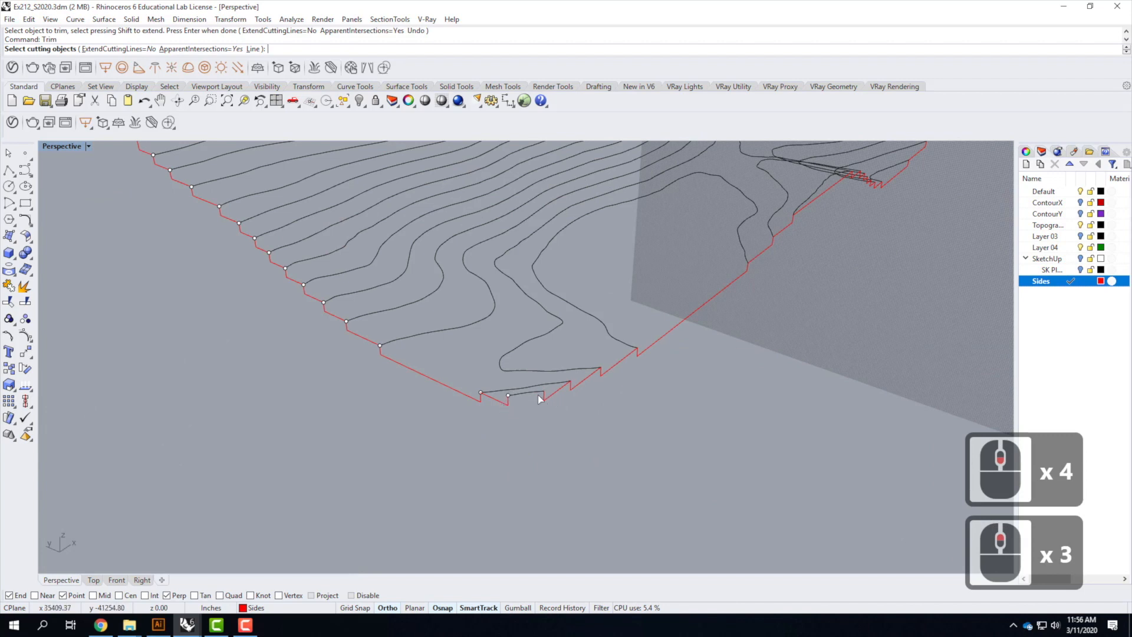
{"action": "scroll", "coordinate": [547, 402], "scroll_direction": "up", "scroll_amount": 1}
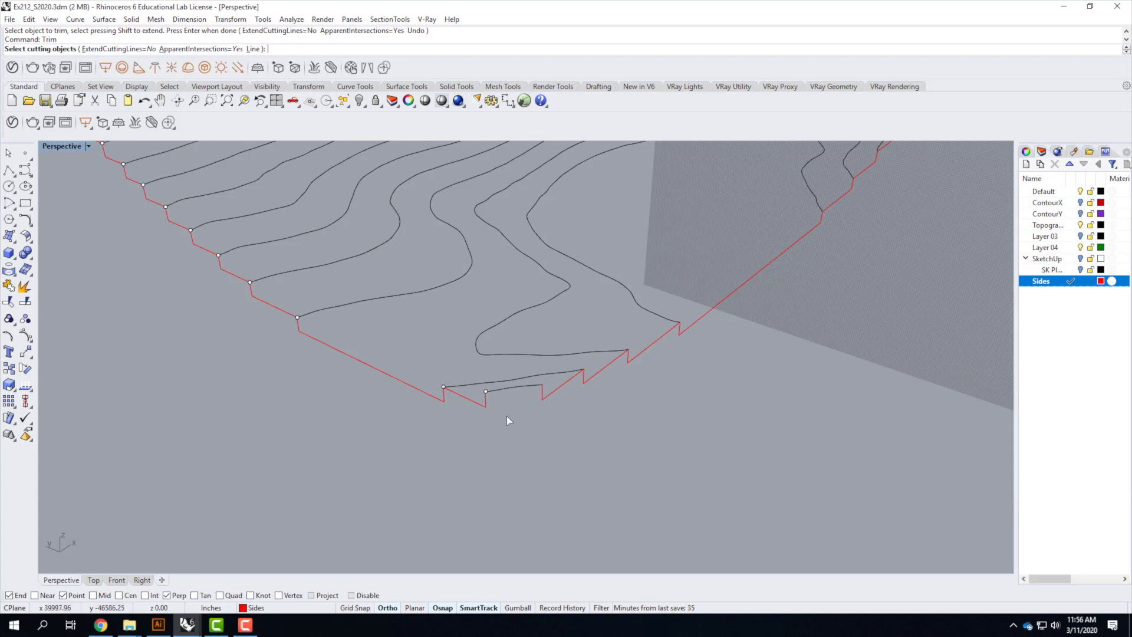
{"action": "left_click", "coordinate": [9, 171]}
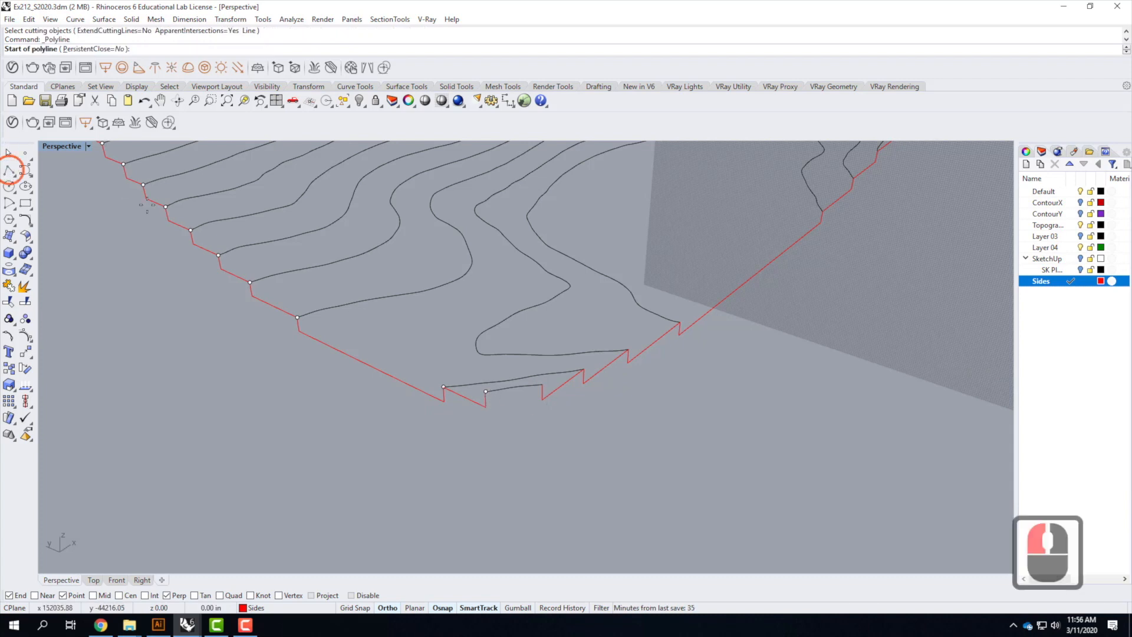
{"action": "left_click", "coordinate": [535, 389]}
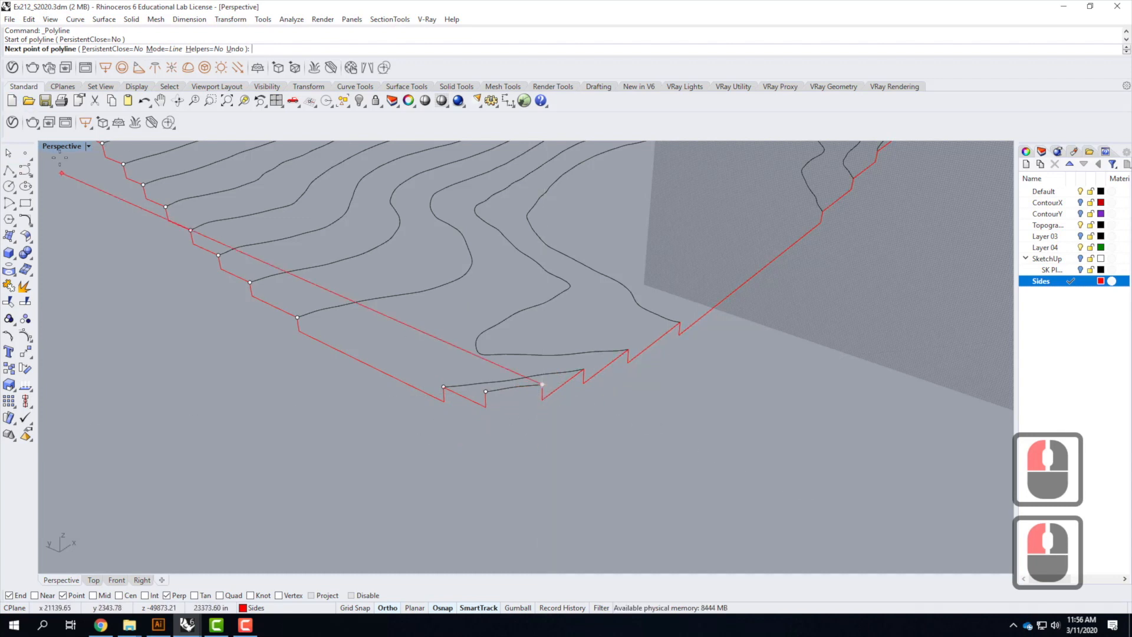
{"action": "key", "text": "Escape"}
Reset the viewport's construction plane to World Top
{"action": "left_click", "coordinate": [88, 146]}
{"action": "mouse_move", "coordinate": [147, 396]}
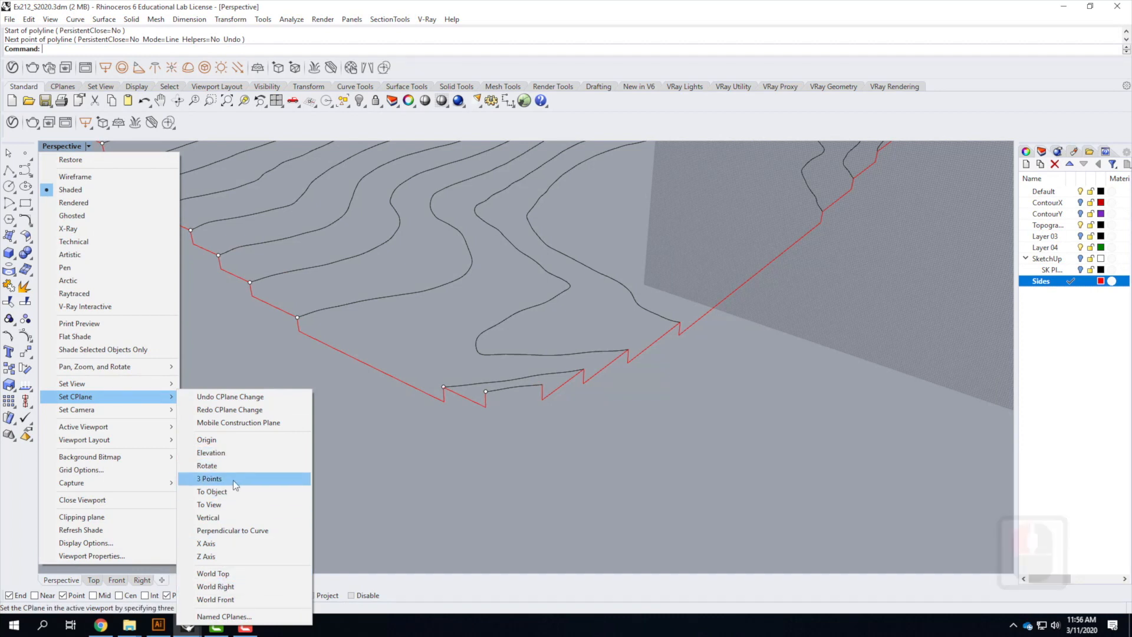
{"action": "left_click", "coordinate": [213, 573]}
{"action": "left_click", "coordinate": [50, 182]}
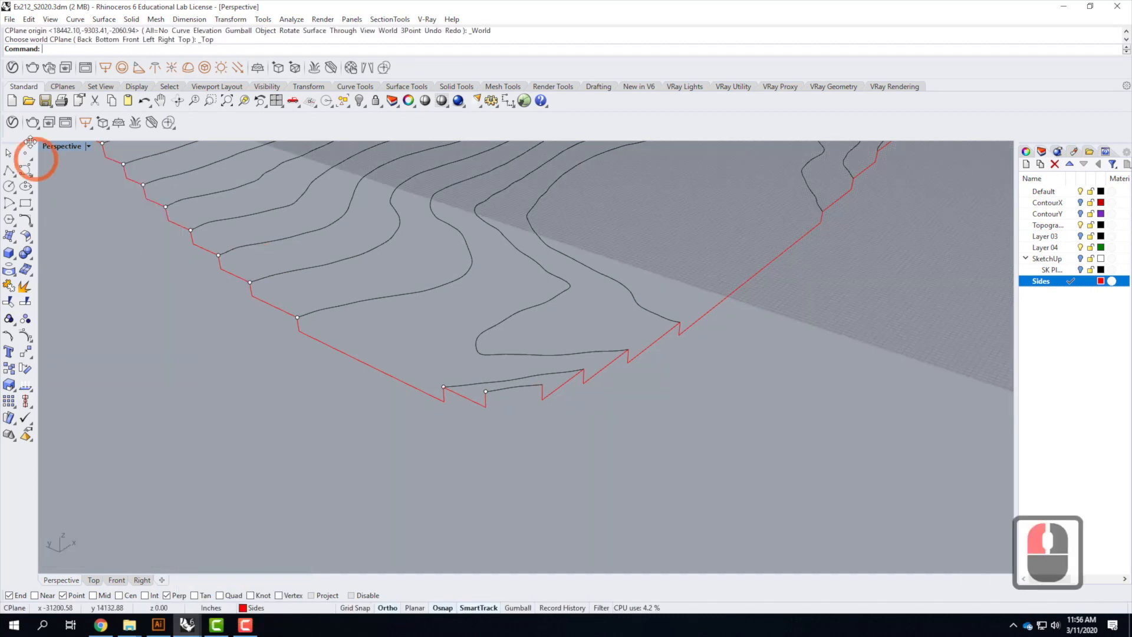
Draw two crossing guide lines at the front corner, one extending the bottom edge and one from the lowest contour's end
{"action": "left_click", "coordinate": [8, 170]}
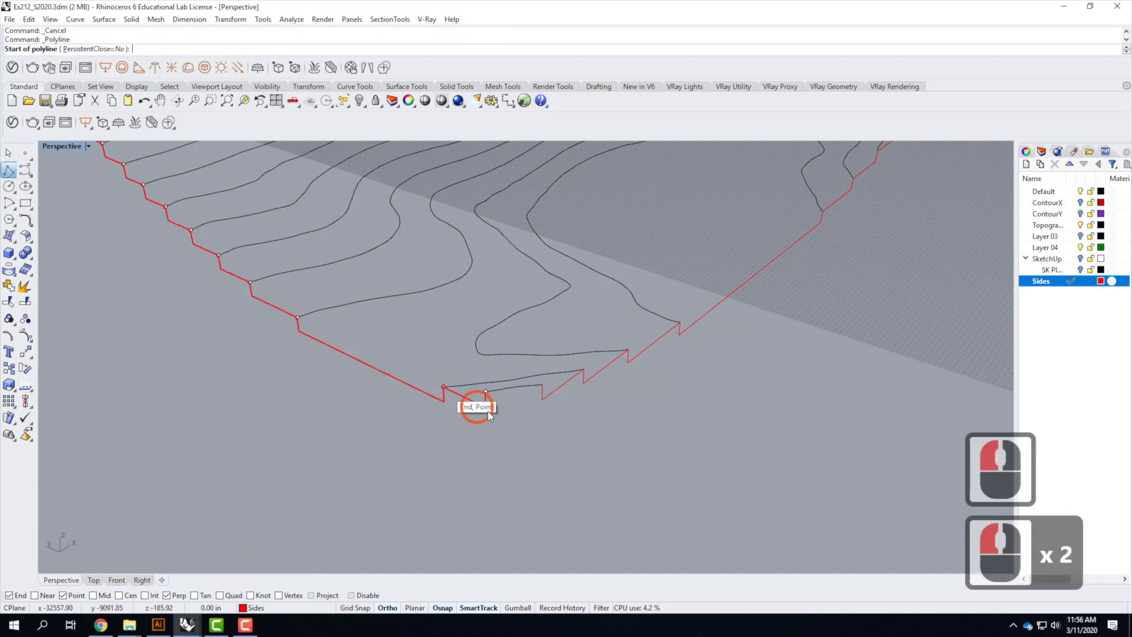
{"action": "left_click", "coordinate": [405, 483]}
{"action": "left_click", "coordinate": [405, 484]}
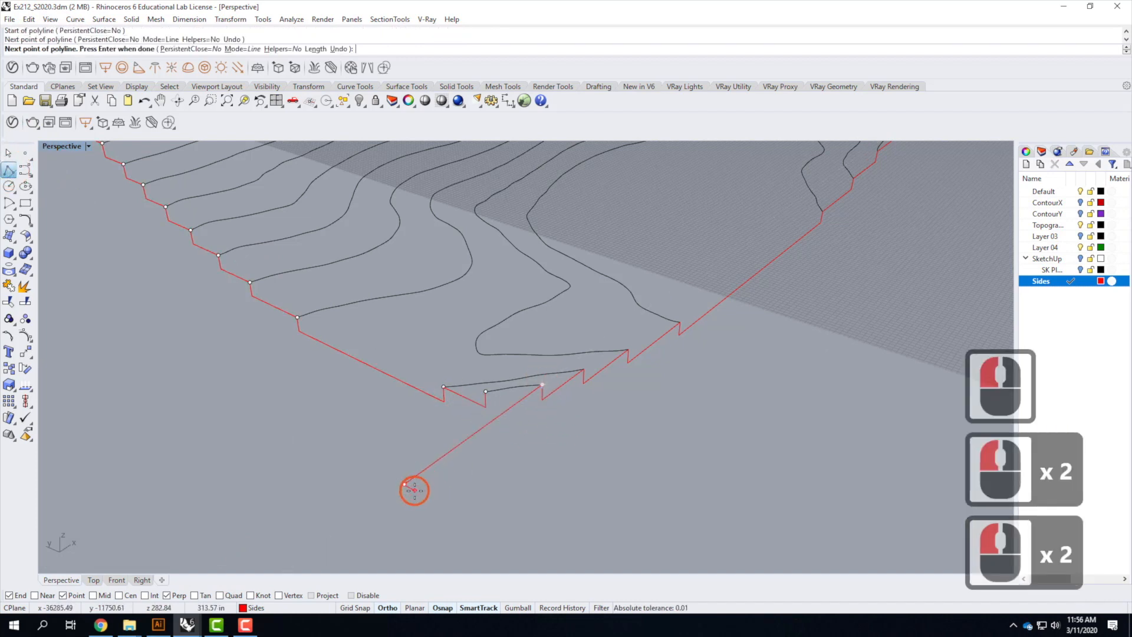
{"action": "key", "text": "Return"}
{"action": "right_click", "coordinate": [451, 430]}
{"action": "left_click", "coordinate": [486, 391]}
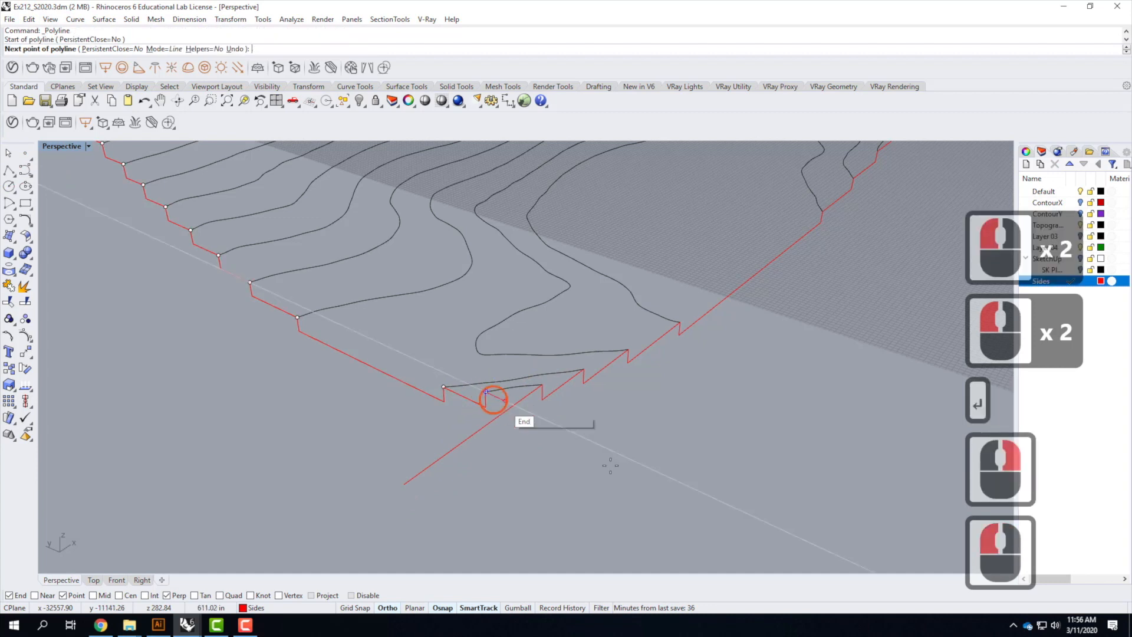
{"action": "left_click", "coordinate": [655, 490]}
{"action": "key", "text": "Return"}
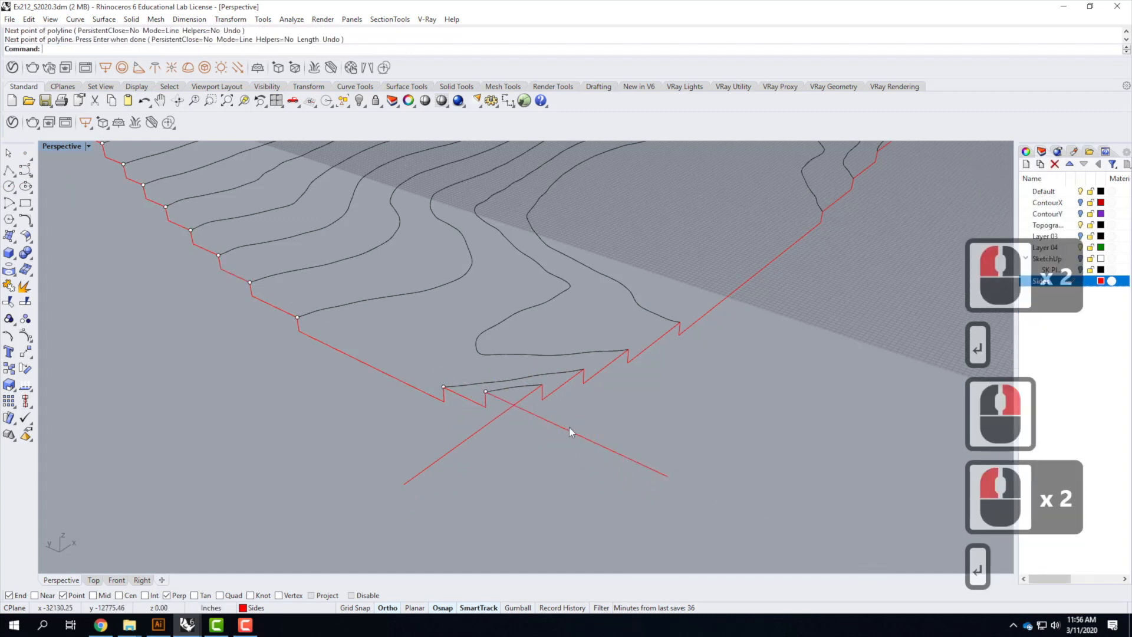
Trim the two crossing guide lines against each other so they meet cleanly at the corner
{"action": "type", "text": "trim"}
{"action": "key", "text": "Return"}
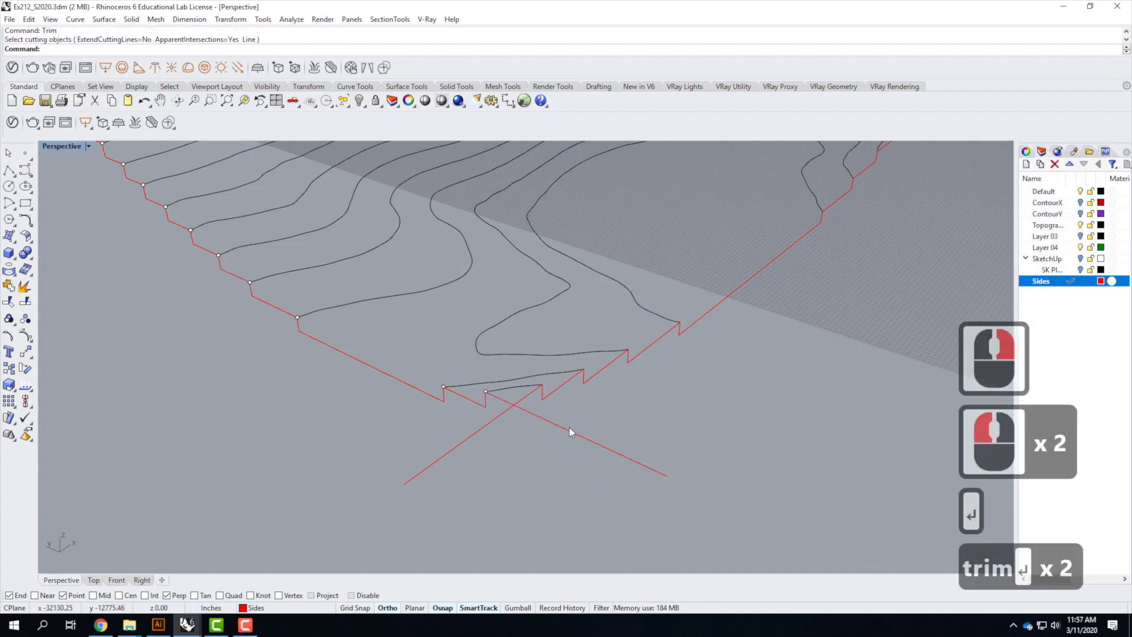
{"action": "left_click_drag", "start_coordinate": [505, 405], "coordinate": [503, 405]}
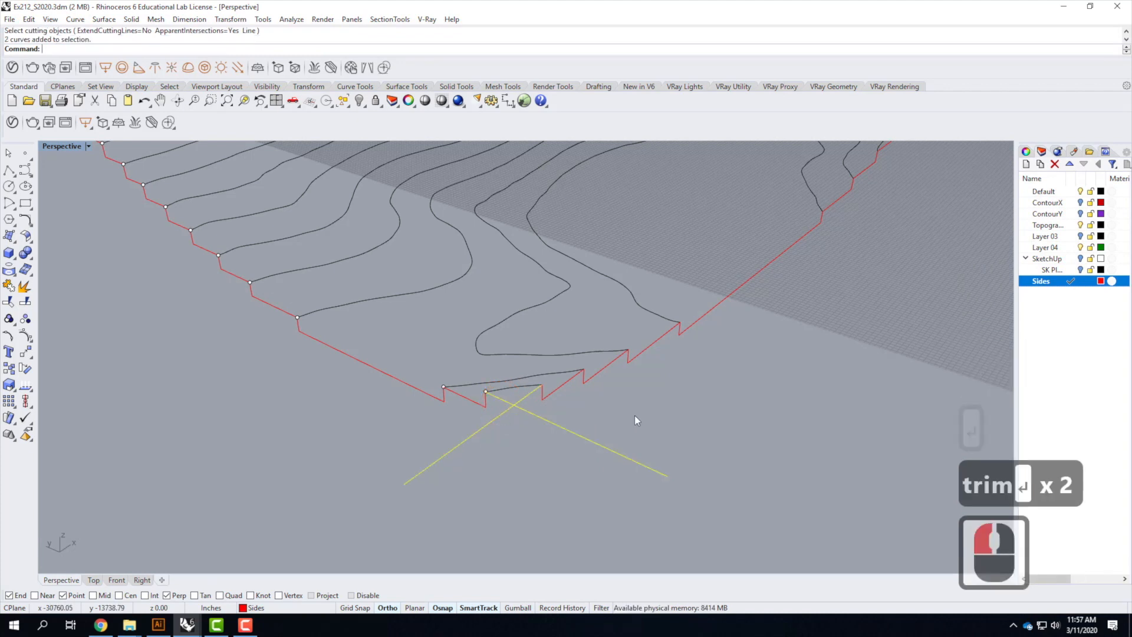
{"action": "key", "text": "Return"}
{"action": "left_click", "coordinate": [576, 434]}
{"action": "left_click", "coordinate": [480, 430]}
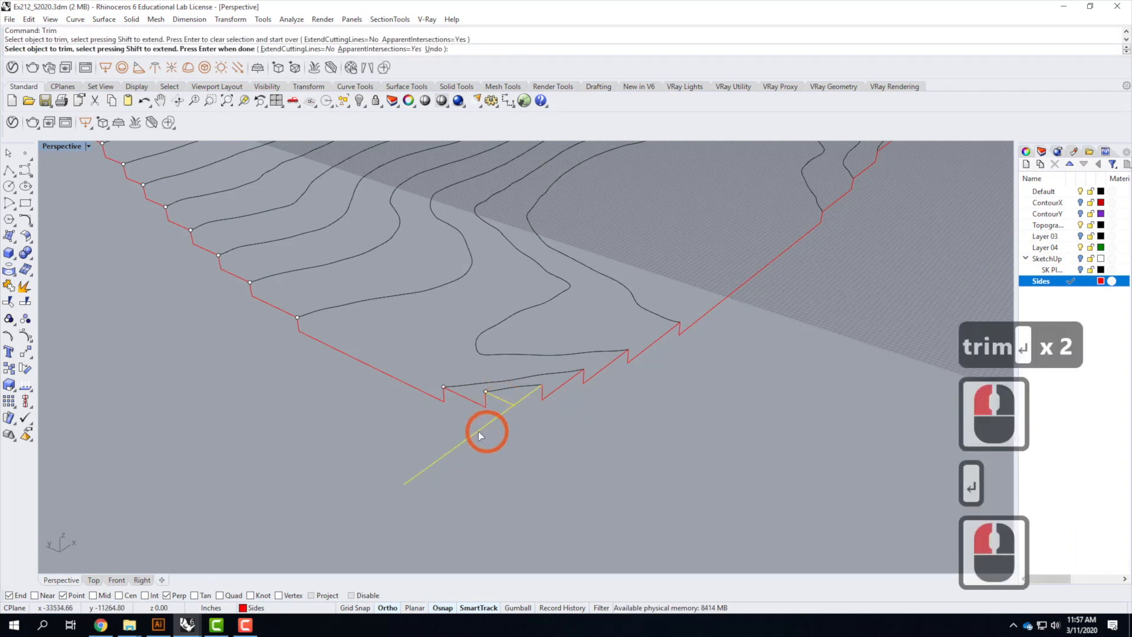
{"action": "key", "text": "Escape"}
{"action": "key", "text": "Escape"}
At the model's next corner, draw a guide line from the lowest contour's end outward past the edge
{"action": "scroll", "coordinate": [670, 459], "scroll_direction": "down", "scroll_amount": 3}
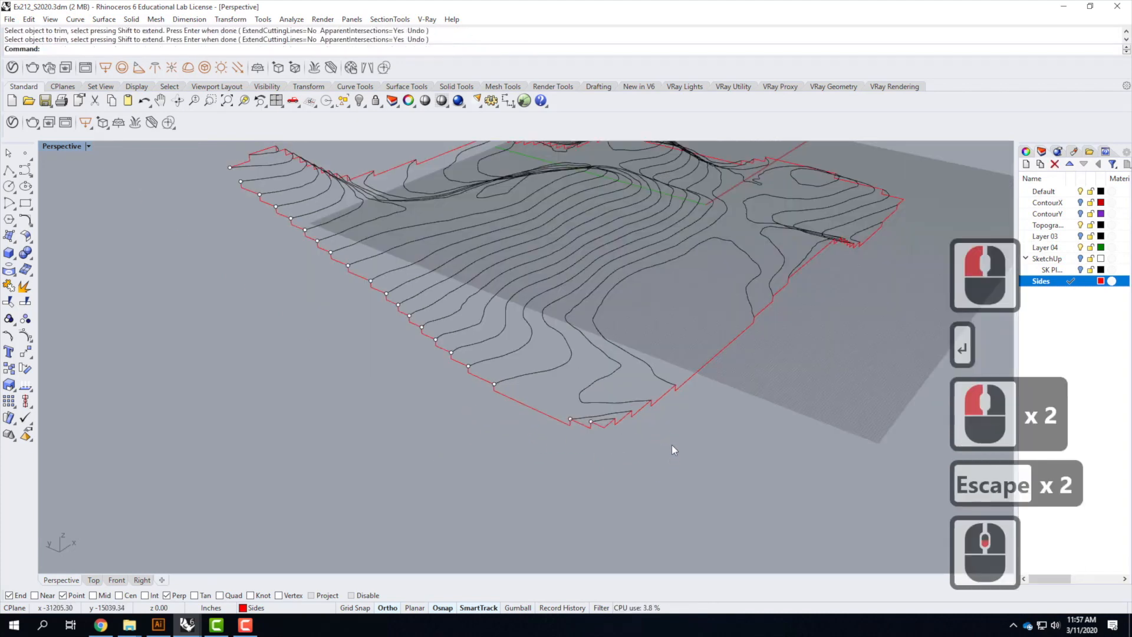
{"action": "right_click", "coordinate": [759, 413]}
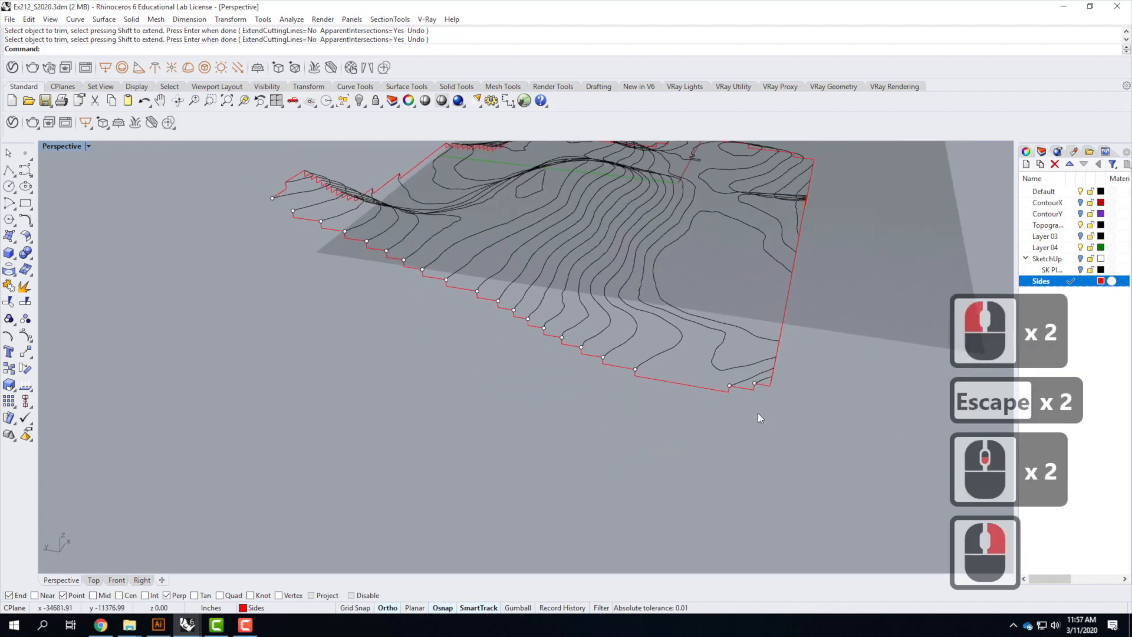
{"action": "scroll", "coordinate": [758, 413], "scroll_direction": "up", "scroll_amount": 2}
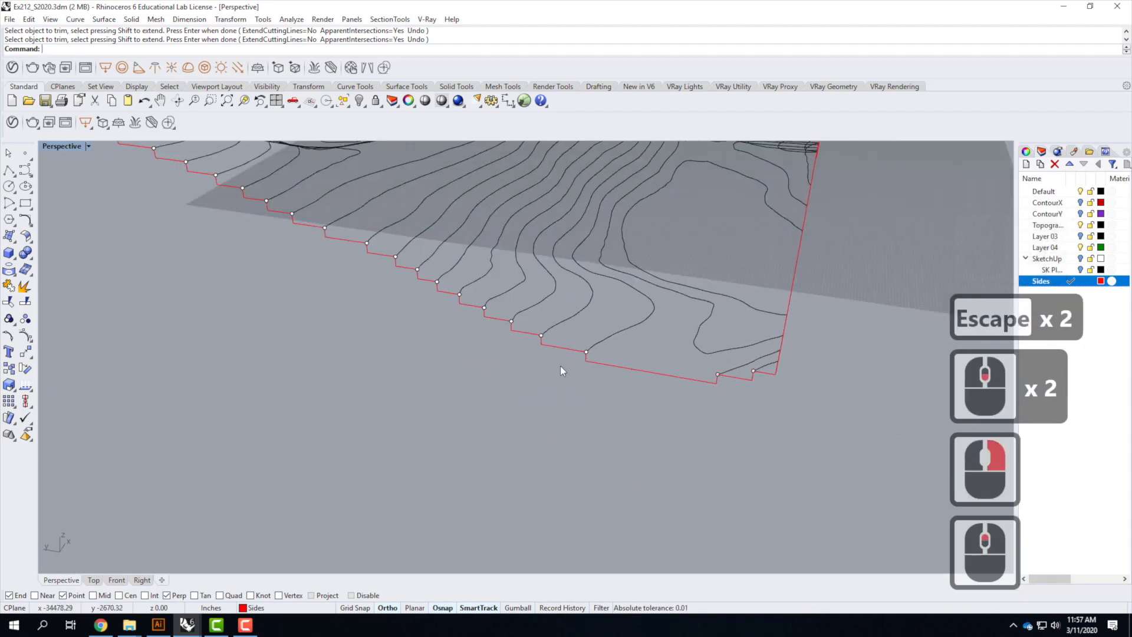
{"action": "scroll", "coordinate": [375, 371], "scroll_direction": "down", "scroll_amount": 3}
{"action": "scroll", "coordinate": [362, 373], "scroll_direction": "up", "scroll_amount": 4}
{"action": "right_click_drag", "start_coordinate": [363, 373], "coordinate": [470, 395]}
{"action": "scroll", "coordinate": [766, 449], "scroll_direction": "up", "scroll_amount": 3}
{"action": "scroll", "coordinate": [767, 448], "scroll_direction": "up", "scroll_amount": 2}
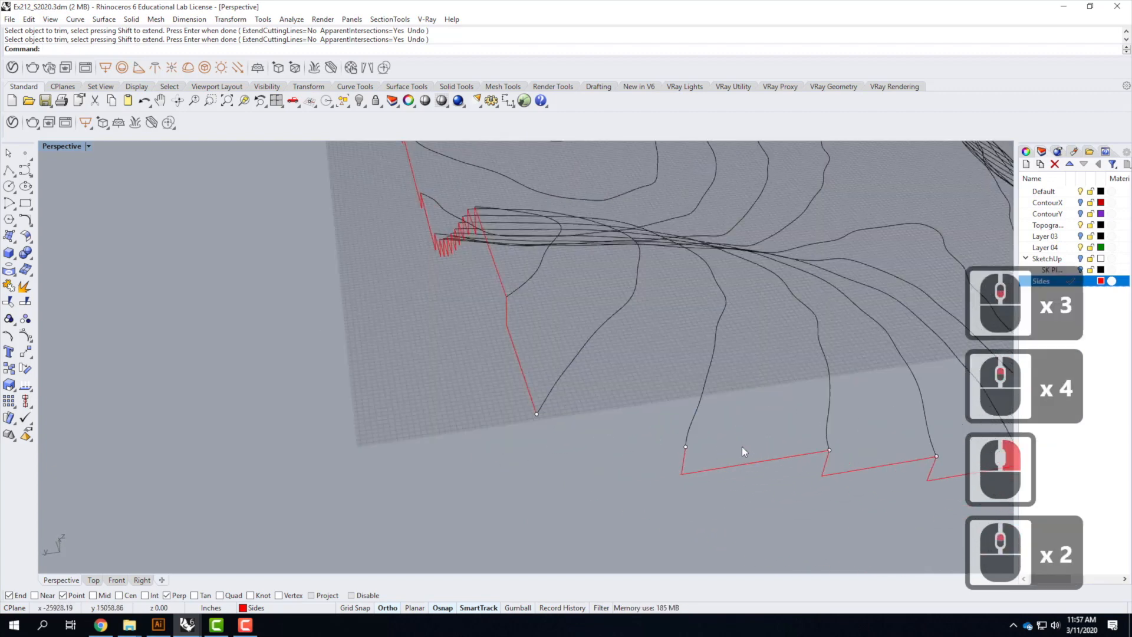
{"action": "left_click", "coordinate": [10, 172]}
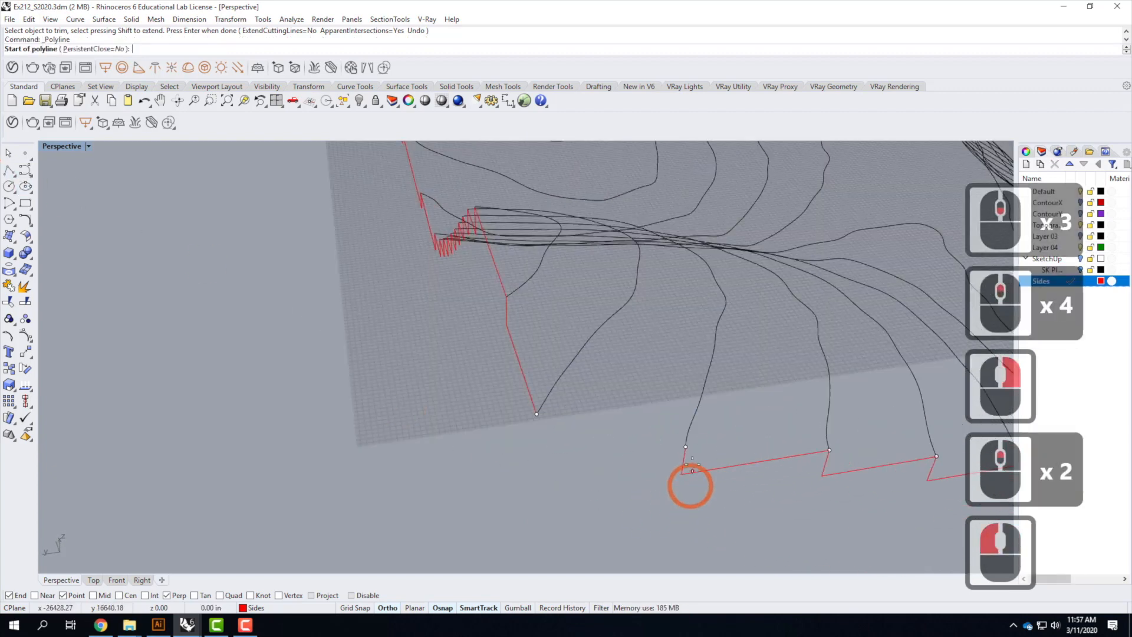
{"action": "left_click", "coordinate": [685, 446]}
{"action": "left_click", "coordinate": [310, 506]}
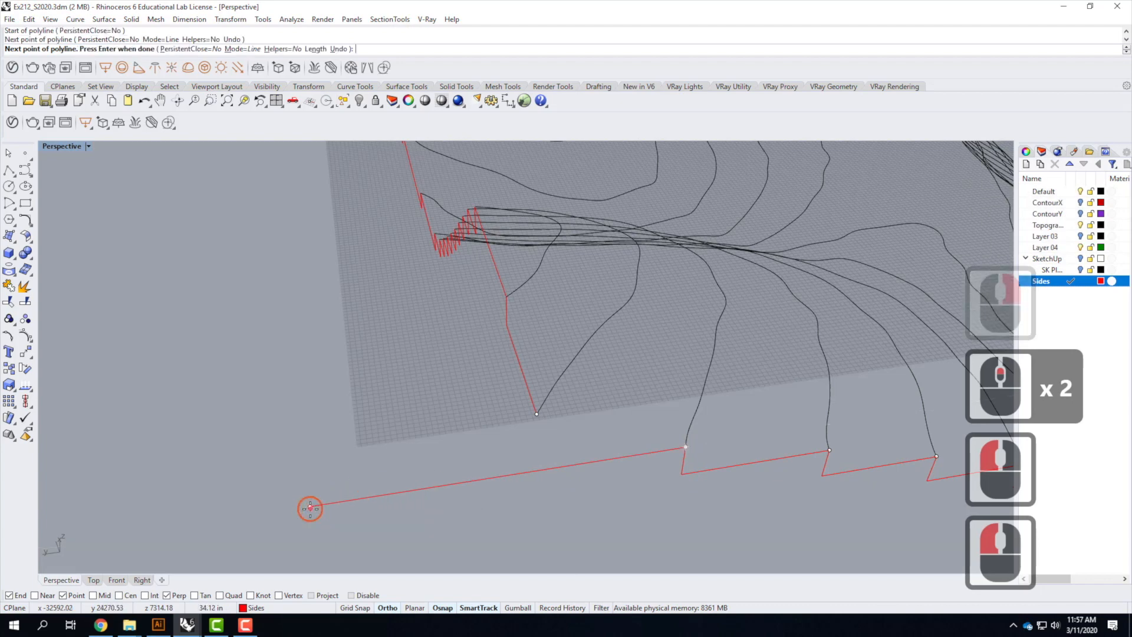
{"action": "key", "text": "Return"}
Draw a polyline from the contour's end straight down 39.063' and across to the guide line at that corner
{"action": "scroll", "coordinate": [596, 463], "scroll_direction": "down", "scroll_amount": 3}
{"action": "right_click_drag", "start_coordinate": [617, 453], "coordinate": [918, 278]}
{"action": "scroll", "coordinate": [918, 278], "scroll_direction": "up", "scroll_amount": 1}
{"action": "scroll", "coordinate": [918, 278], "scroll_direction": "up", "scroll_amount": 3}
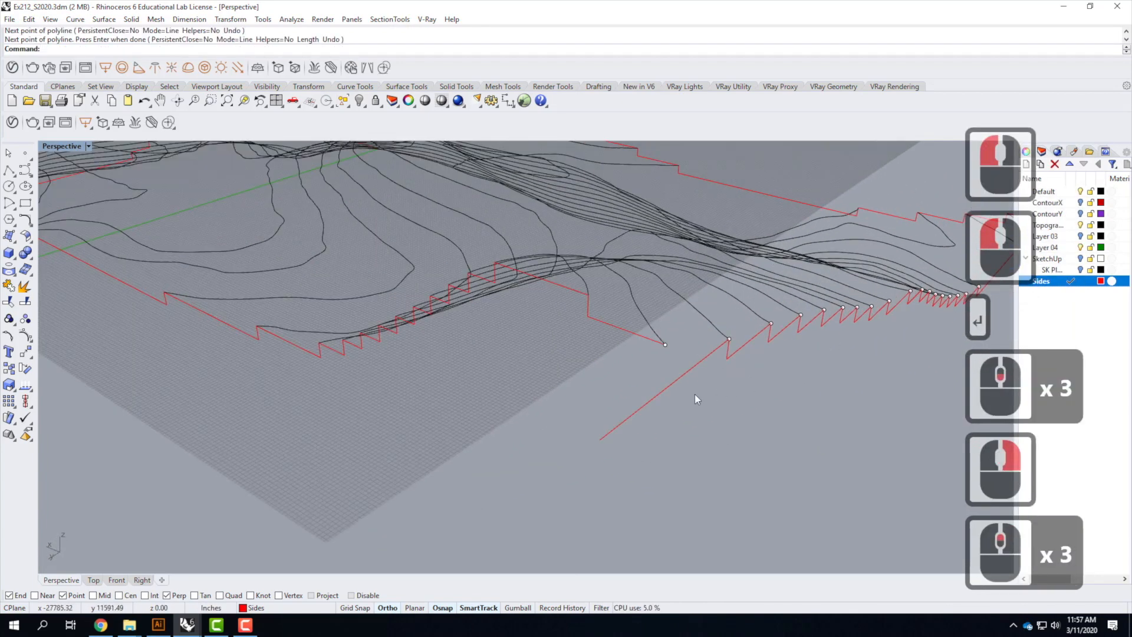
{"action": "left_click", "coordinate": [9, 170]}
{"action": "left_click", "coordinate": [665, 345]}
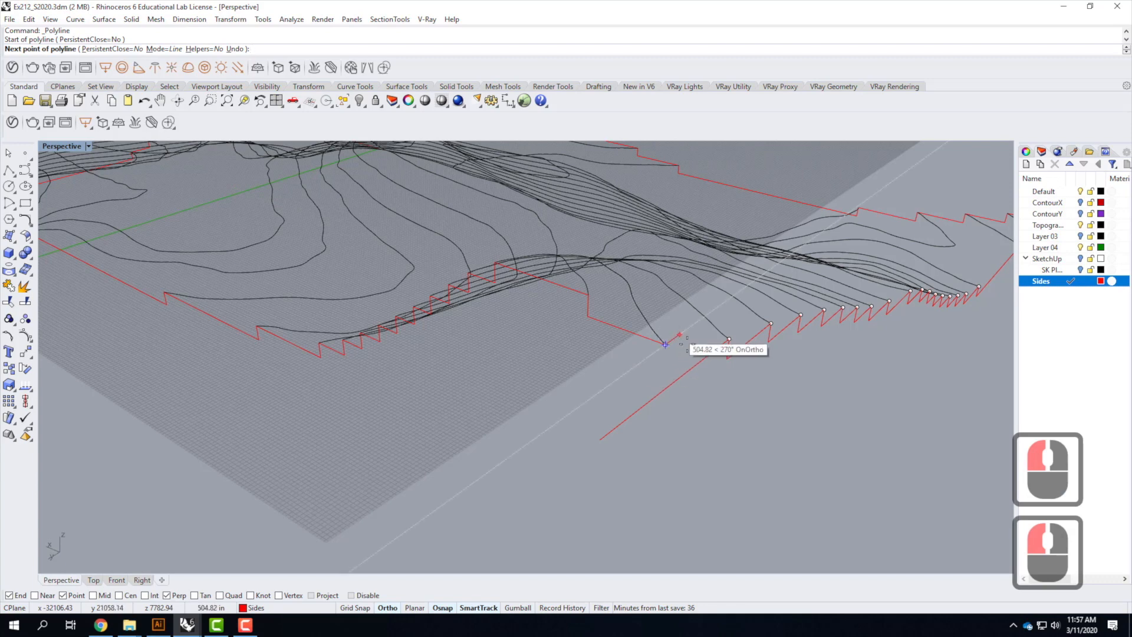
{"action": "double_click", "coordinate": [56, 146]}
{"action": "left_click", "coordinate": [266, 507]}
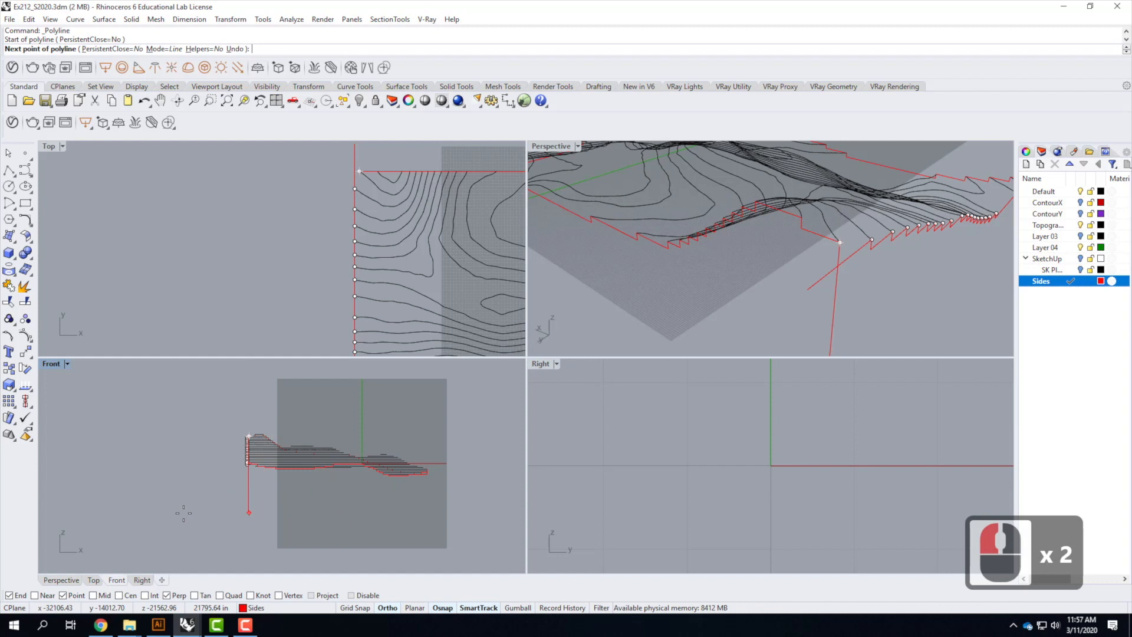
{"action": "type", "text": "39.063'"}
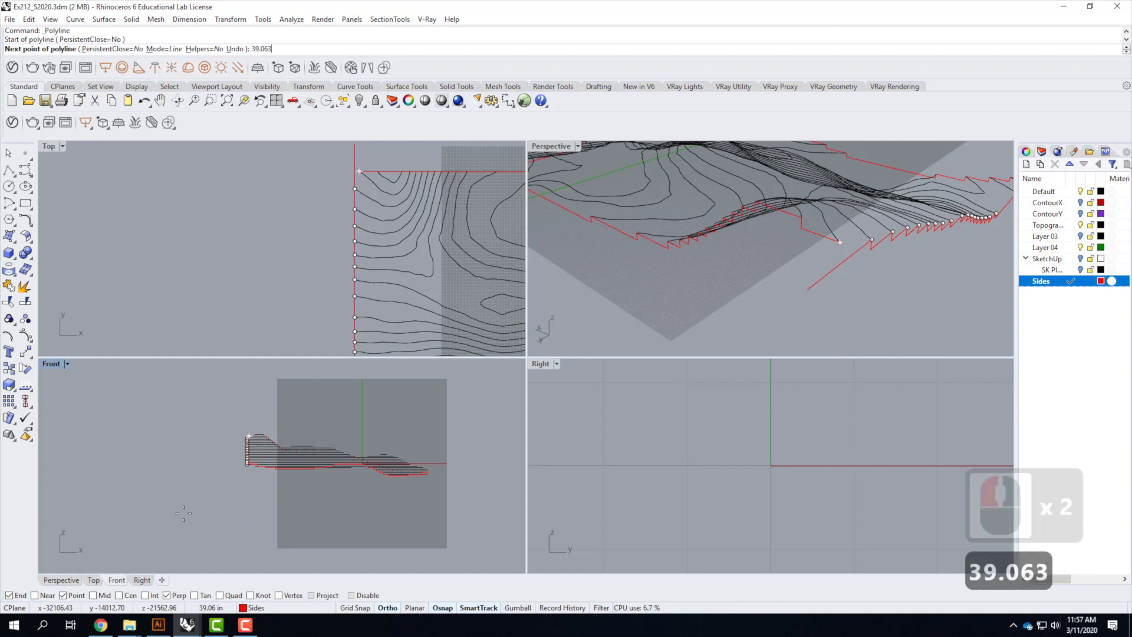
{"action": "key", "text": "Return"}
{"action": "left_click", "coordinate": [187, 528]}
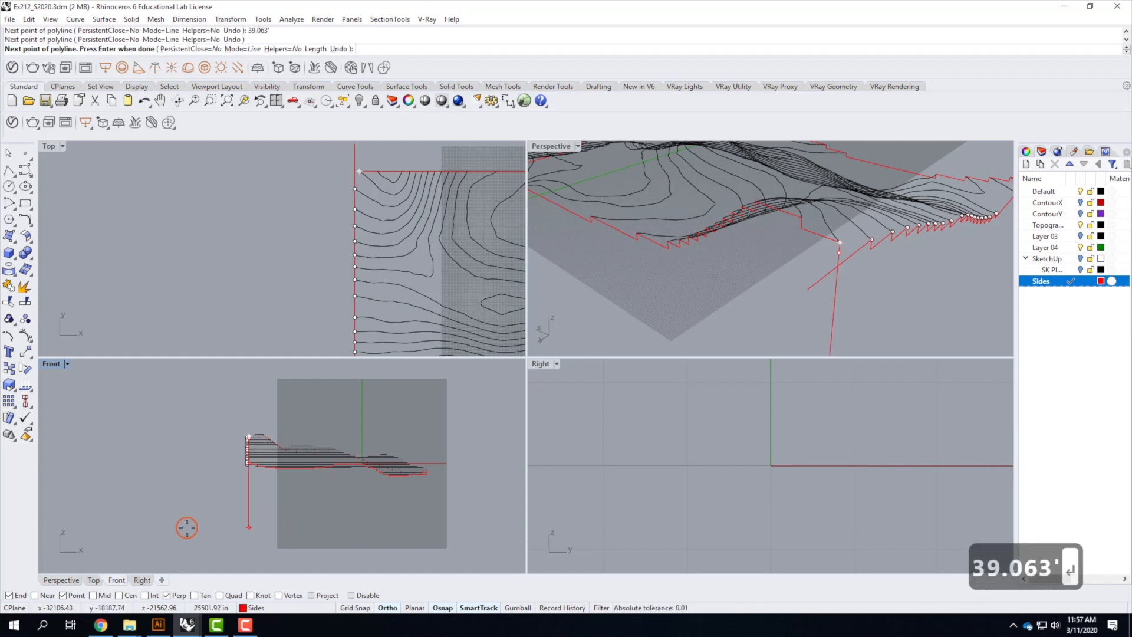
{"action": "scroll", "coordinate": [856, 260], "scroll_direction": "up", "scroll_amount": 3}
{"action": "scroll", "coordinate": [856, 260], "scroll_direction": "down", "scroll_amount": 1}
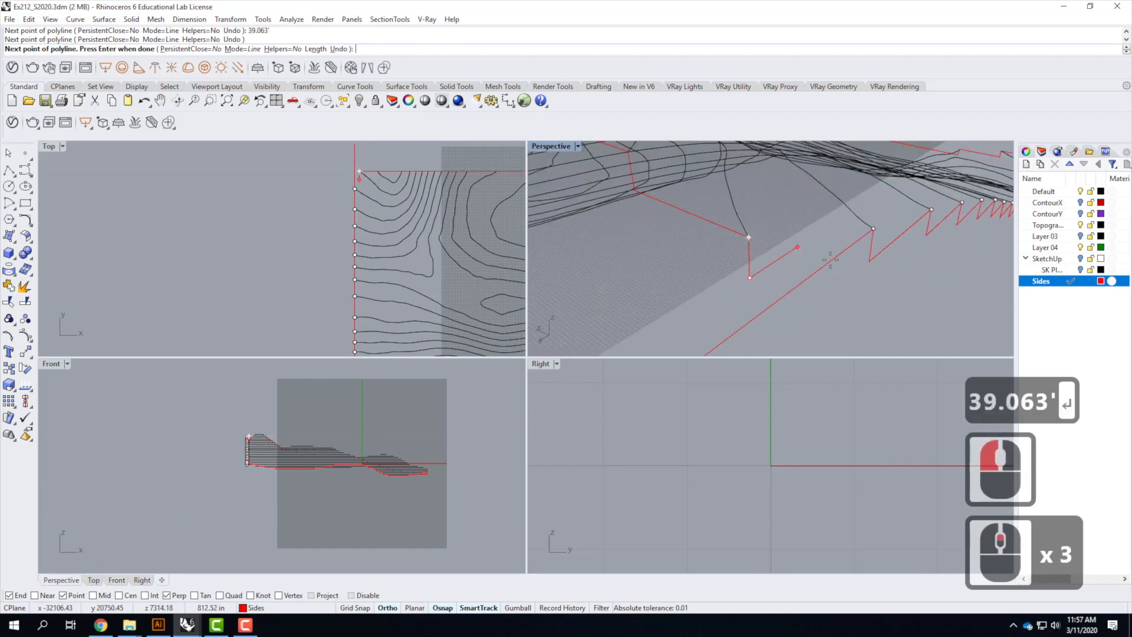
{"action": "left_click", "coordinate": [784, 295]}
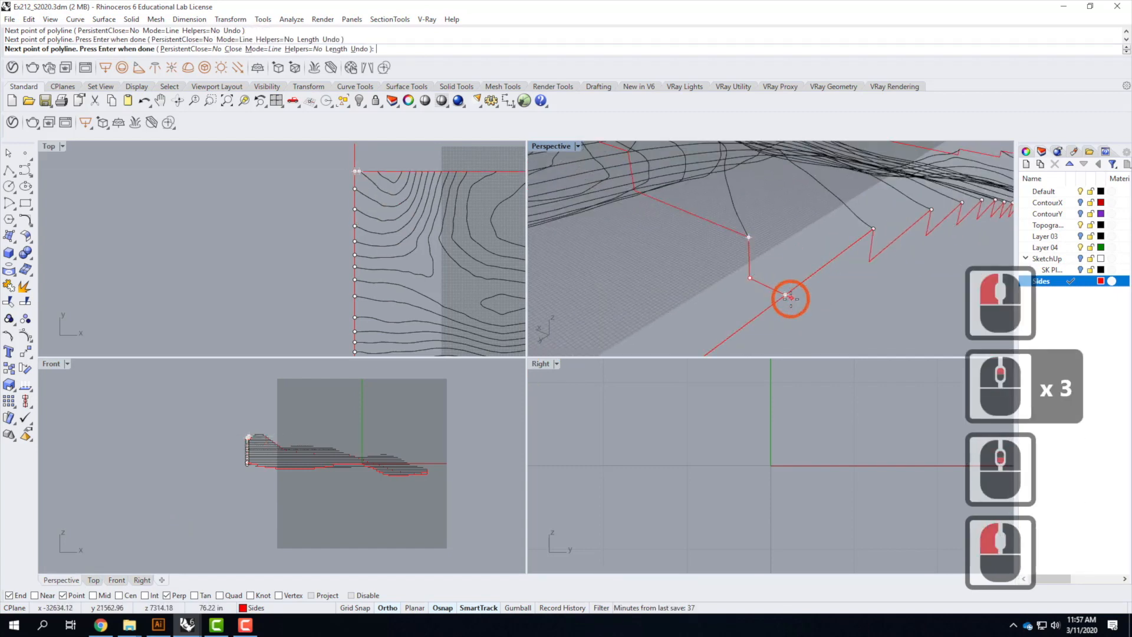
{"action": "key", "text": "Return"}
Trim the guide line's overhang past the new corner, using the new polyline as the cutter
{"action": "scroll", "coordinate": [879, 252], "scroll_direction": "down", "scroll_amount": 2}
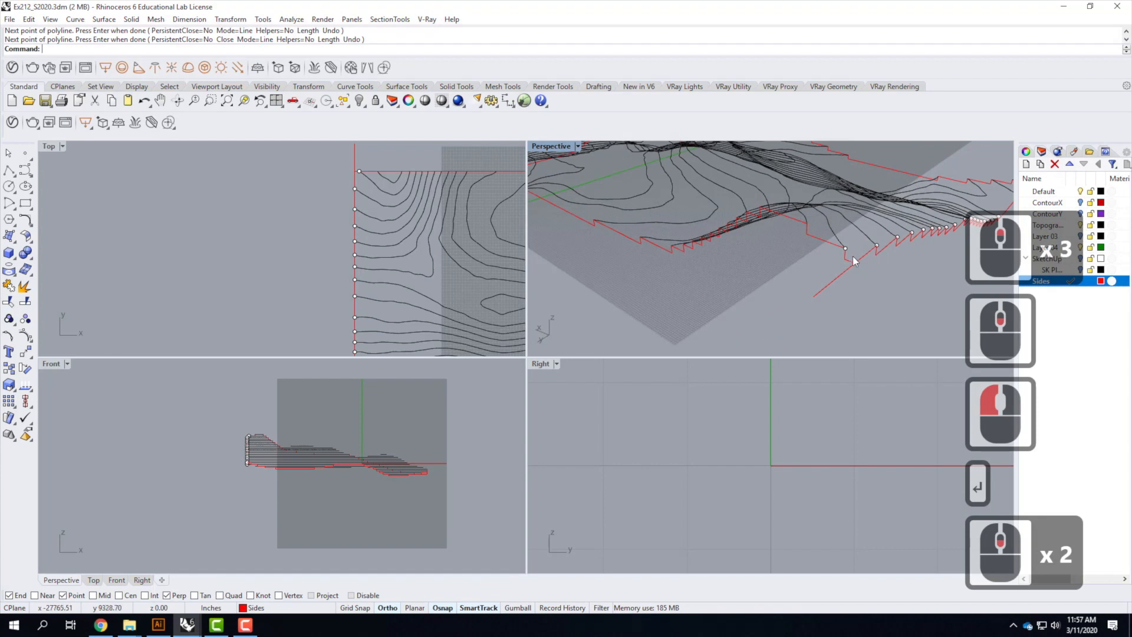
{"action": "double_click", "coordinate": [551, 146]}
{"action": "scroll", "coordinate": [699, 399], "scroll_direction": "up", "scroll_amount": 2}
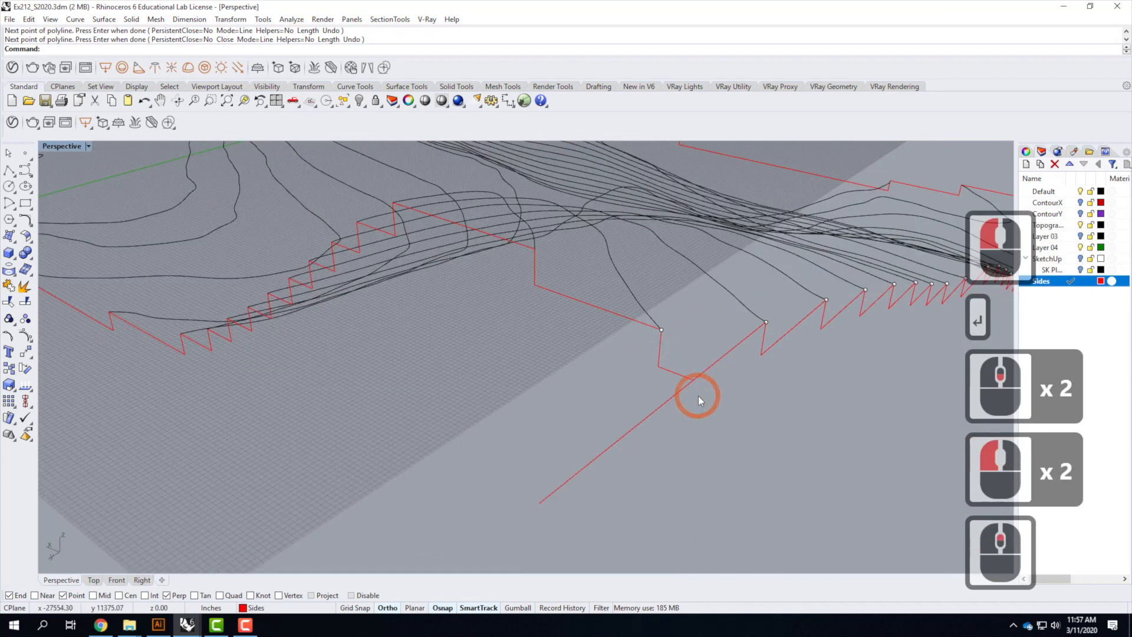
{"action": "type", "text": "trim"}
{"action": "key", "text": "Return"}
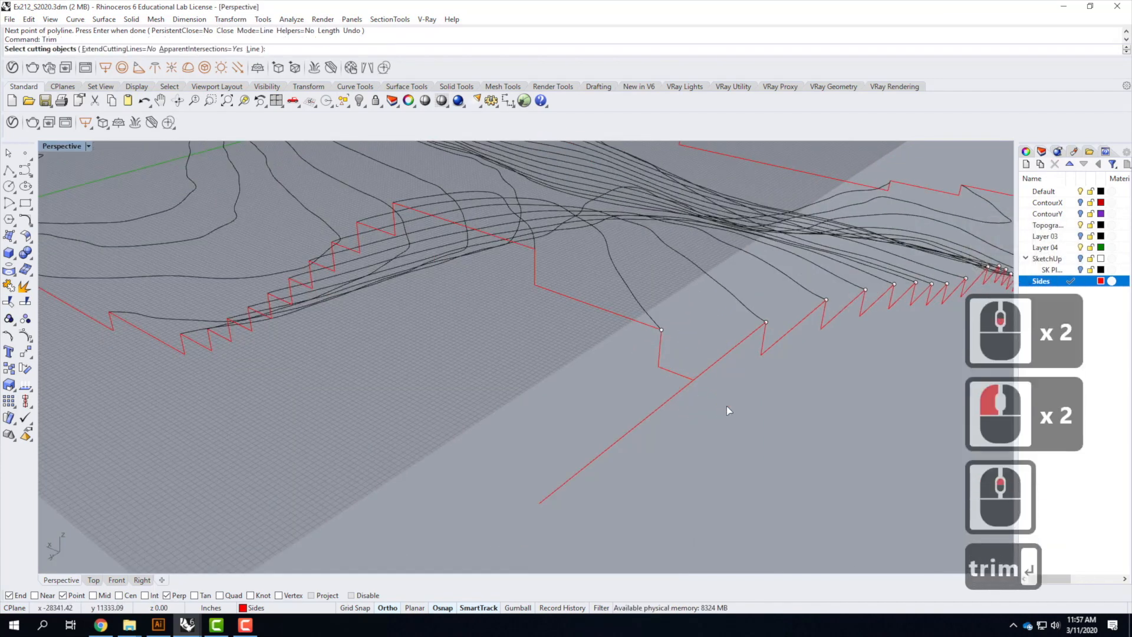
{"action": "left_click", "coordinate": [693, 383]}
{"action": "key", "text": "Return"}
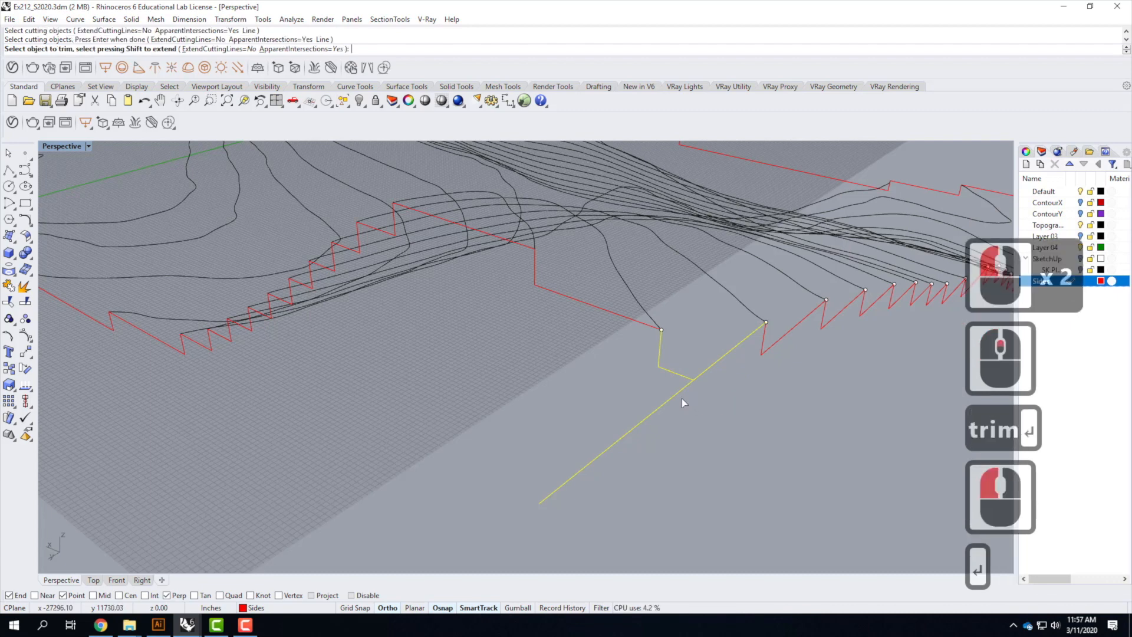
{"action": "left_click", "coordinate": [678, 395]}
{"action": "key", "text": "Escape"}
{"action": "key", "text": "Escape"}
Orbit around the model to inspect the side curves along every edge and corner
{"action": "scroll", "coordinate": [613, 392], "scroll_direction": "down", "scroll_amount": 3}
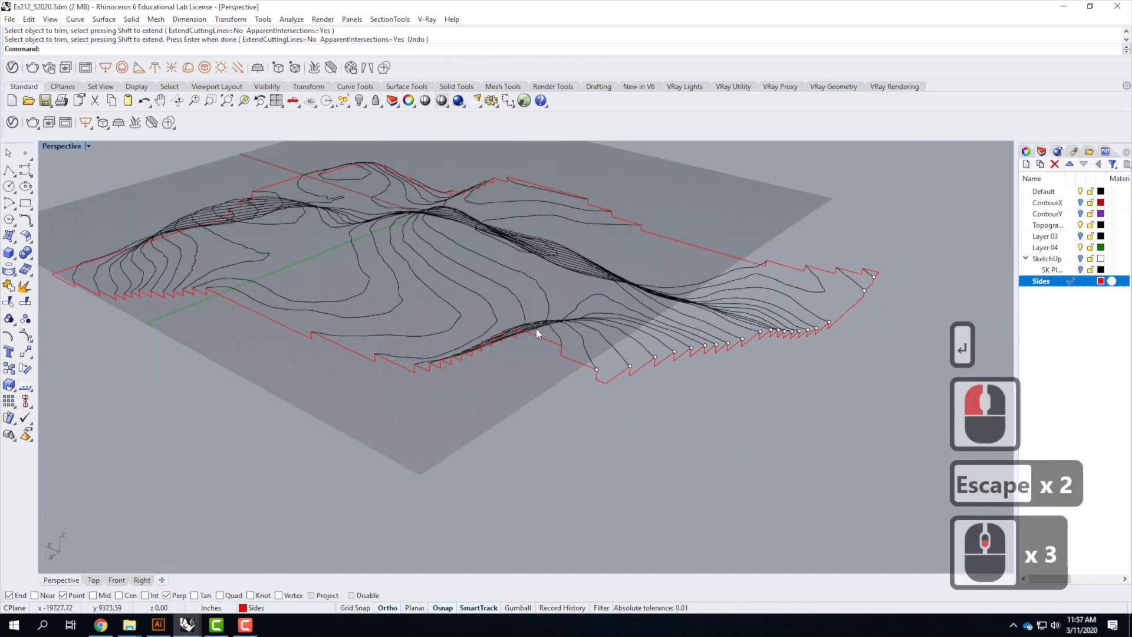
{"action": "right_click_drag", "start_coordinate": [533, 331], "coordinate": [714, 324]}
{"action": "scroll", "coordinate": [724, 318], "scroll_direction": "down", "scroll_amount": 2}
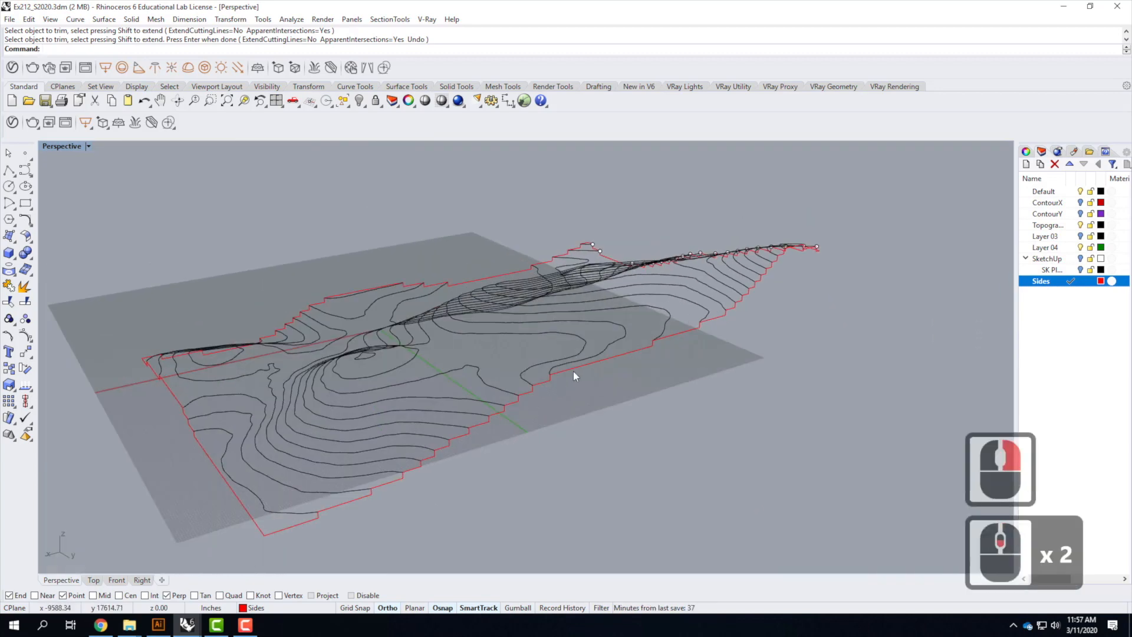
{"action": "right_click_drag", "start_coordinate": [275, 483], "coordinate": [355, 472]}
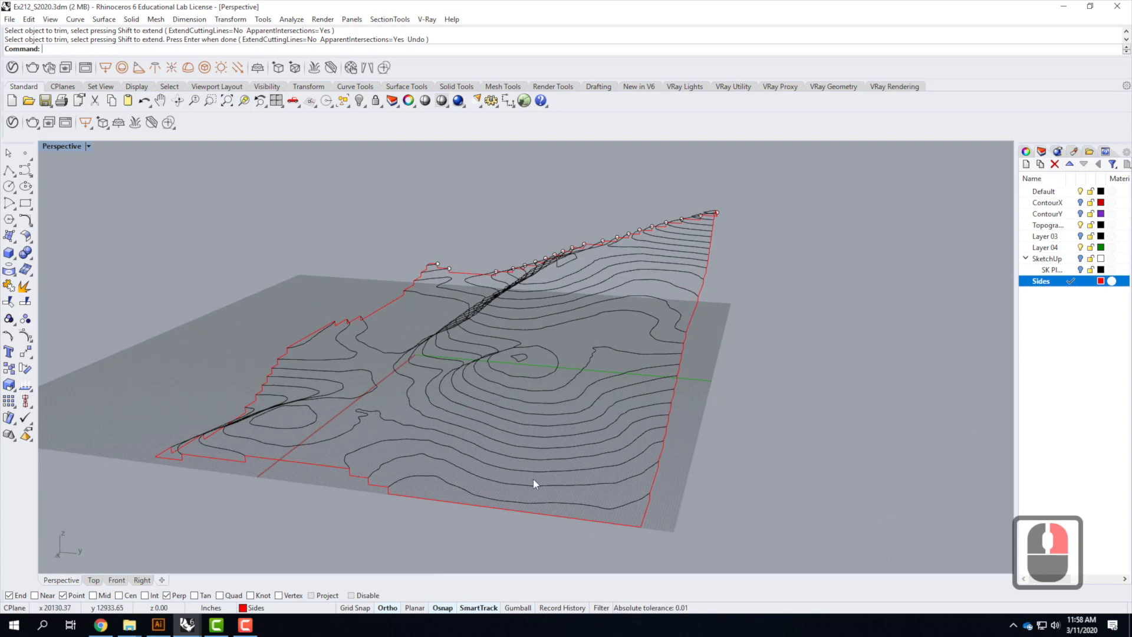
{"action": "scroll", "coordinate": [646, 368], "scroll_direction": "down", "scroll_amount": 3}
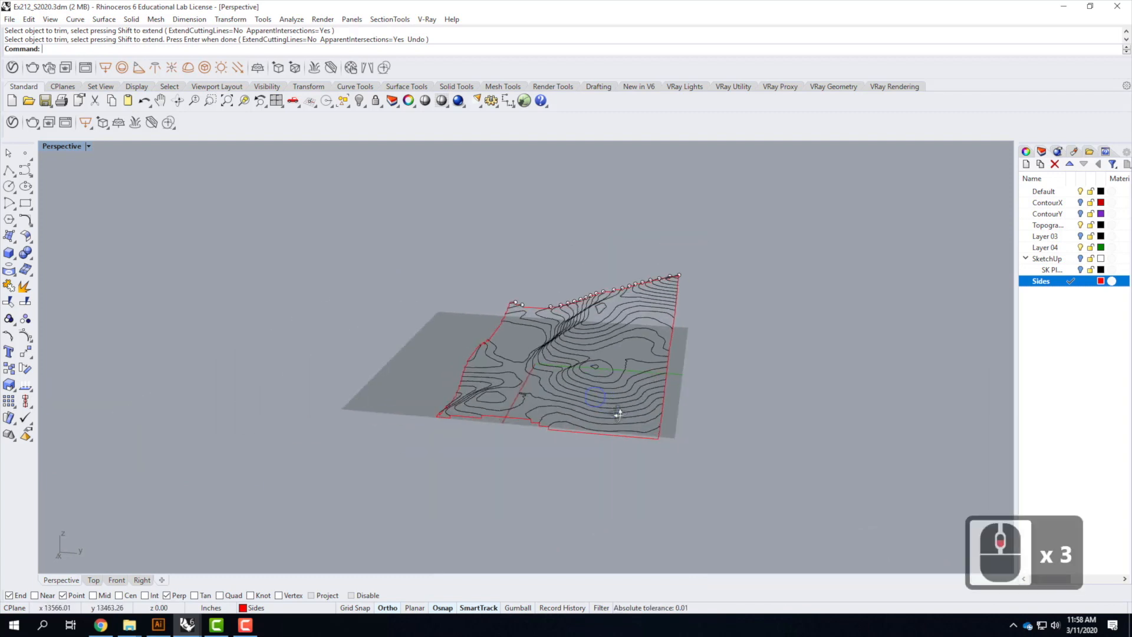
{"action": "right_click_drag", "start_coordinate": [619, 415], "coordinate": [683, 422]}
{"action": "scroll", "coordinate": [600, 453], "scroll_direction": "up", "scroll_amount": 3}
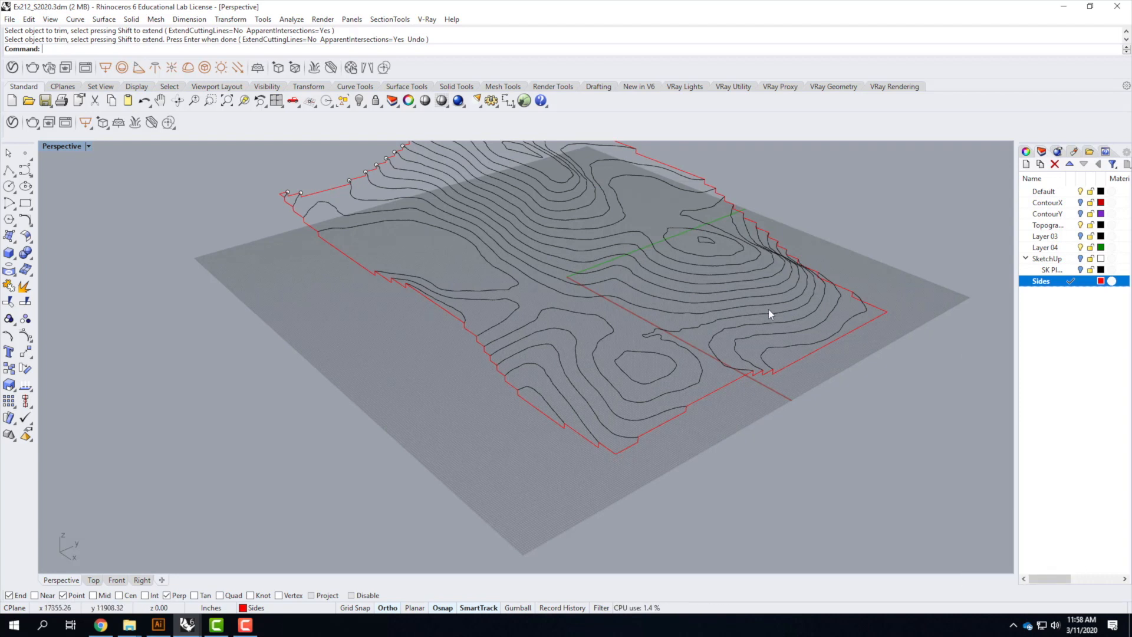
{"action": "scroll", "coordinate": [539, 372], "scroll_direction": "down", "scroll_amount": 2}
{"action": "scroll", "coordinate": [831, 372], "scroll_direction": "down", "scroll_amount": 2}
{"action": "right_click_drag", "start_coordinate": [830, 373], "coordinate": [617, 319]}
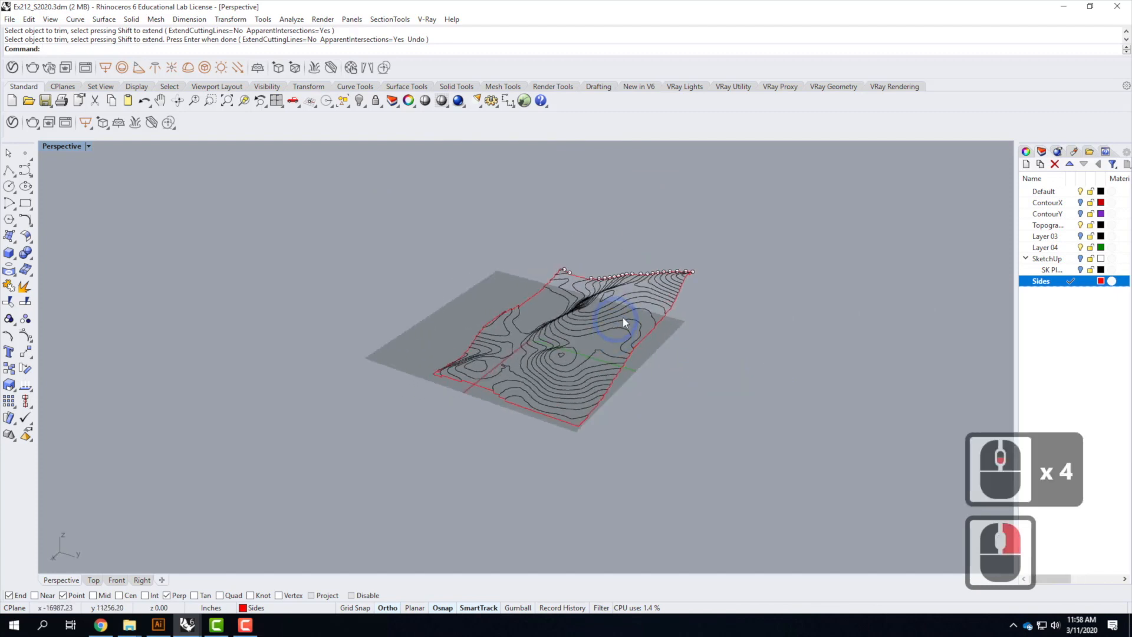
{"action": "scroll", "coordinate": [780, 306], "scroll_direction": "up", "scroll_amount": 3}
{"action": "right_click_drag", "start_coordinate": [780, 306], "coordinate": [514, 320]}
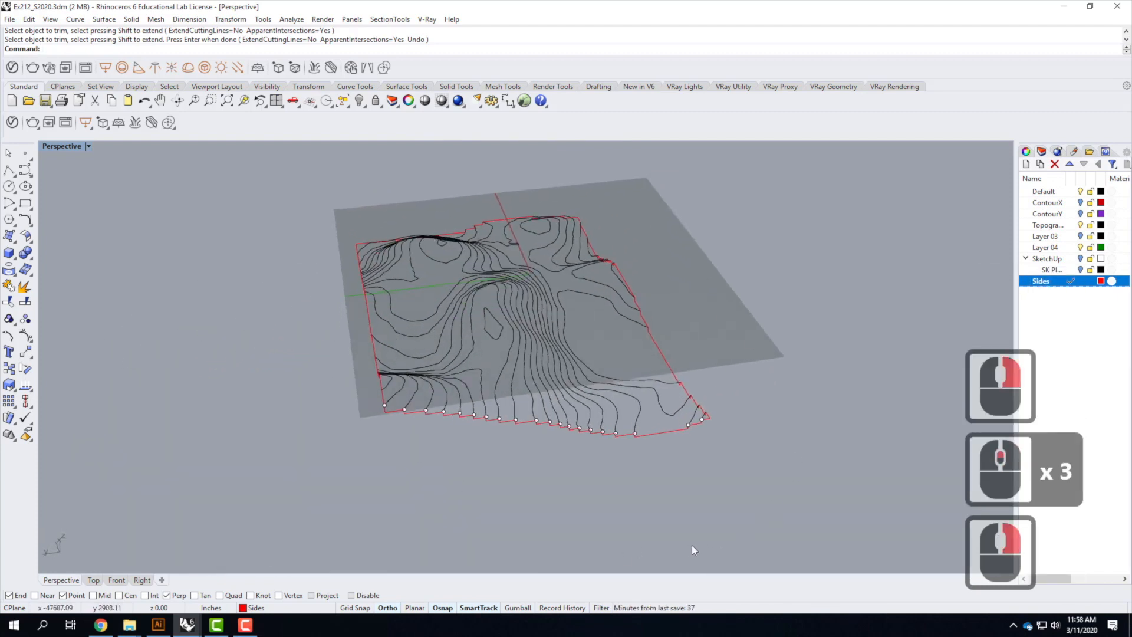
{"action": "right_click_drag", "start_coordinate": [690, 462], "coordinate": [405, 395]}
{"action": "right_click_drag", "start_coordinate": [692, 408], "coordinate": [591, 336]}
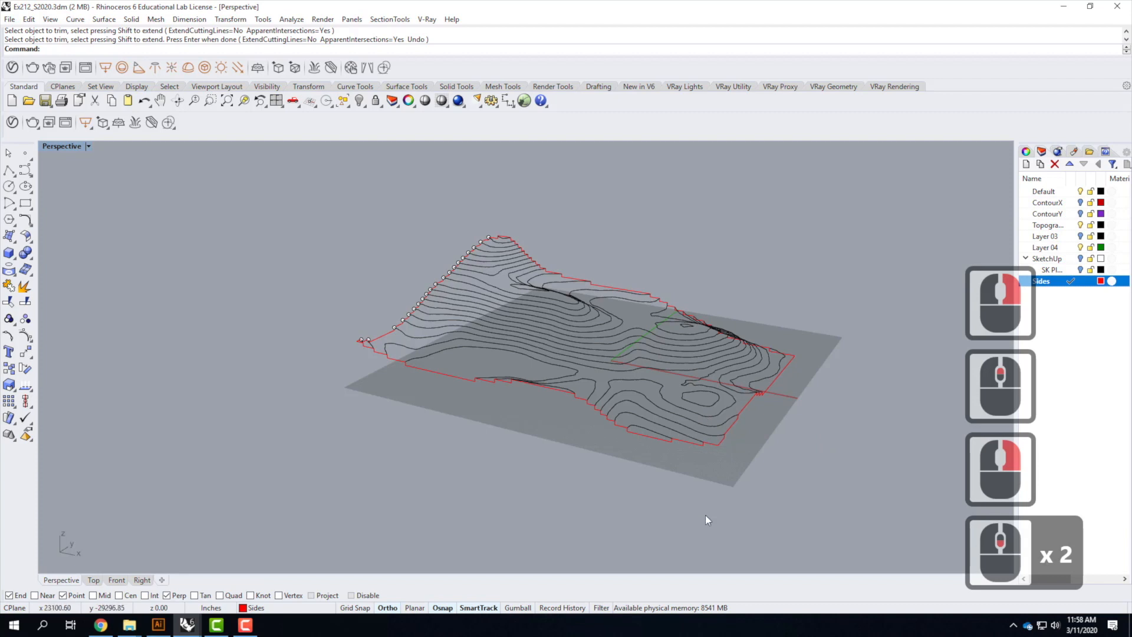
Draw a polyline from the lowest contour's corner end straight down, then along the model's edge past the far corner
{"action": "left_click", "coordinate": [9, 171]}
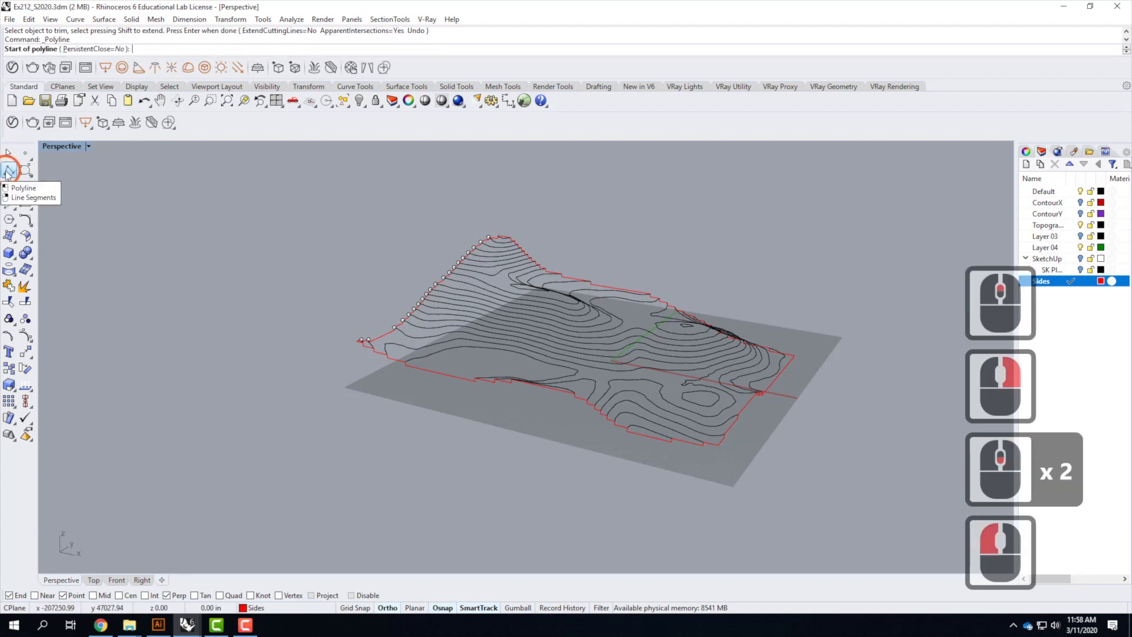
{"action": "left_click", "coordinate": [718, 446]}
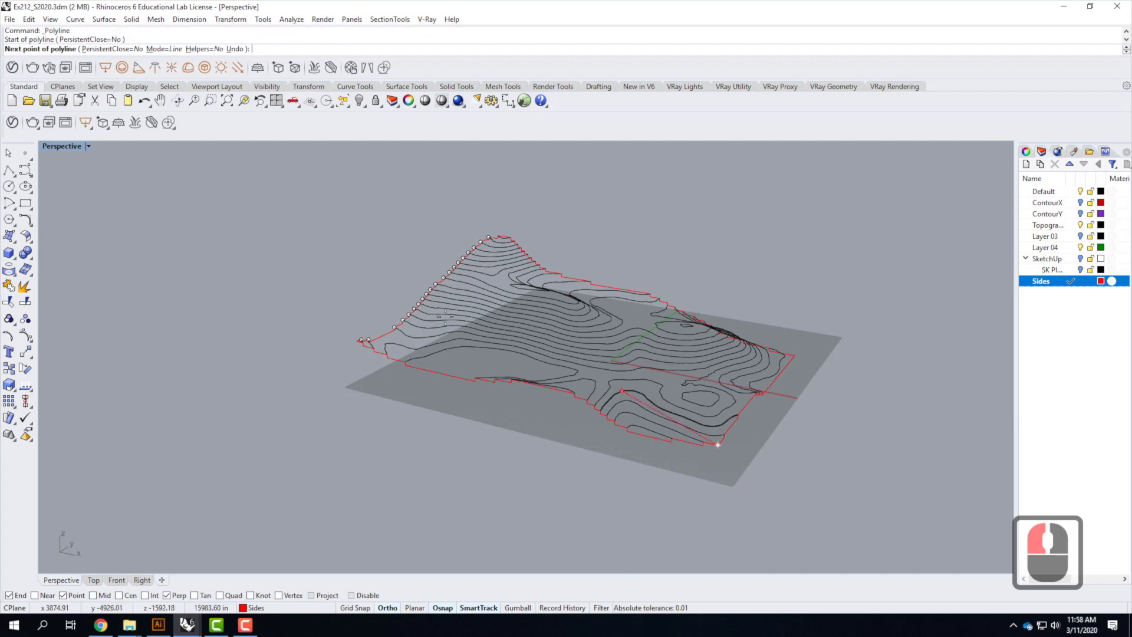
{"action": "double_click", "coordinate": [62, 147]}
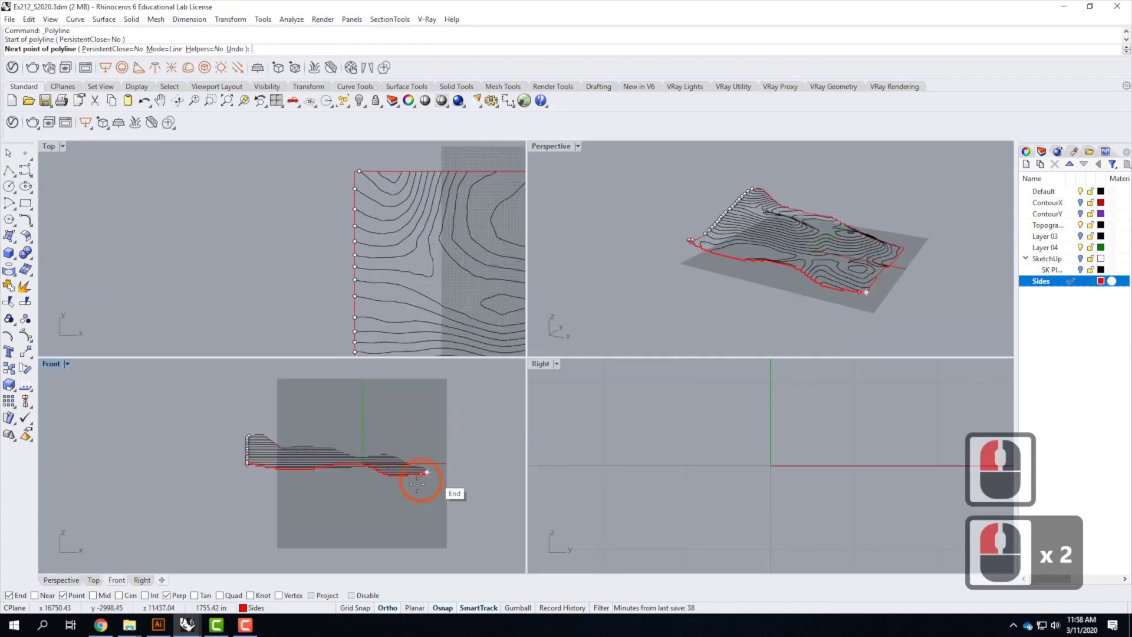
{"action": "scroll", "coordinate": [442, 483], "scroll_direction": "up", "scroll_amount": 4}
{"action": "scroll", "coordinate": [430, 481], "scroll_direction": "up", "scroll_amount": 4}
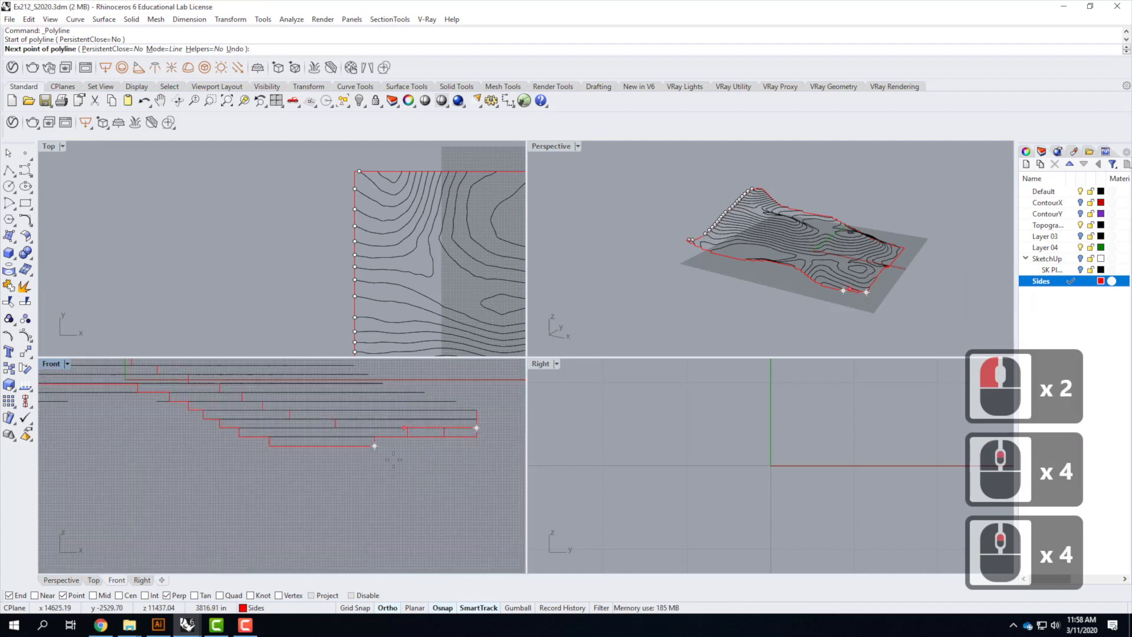
{"action": "scroll", "coordinate": [607, 458], "scroll_direction": "down", "scroll_amount": 2}
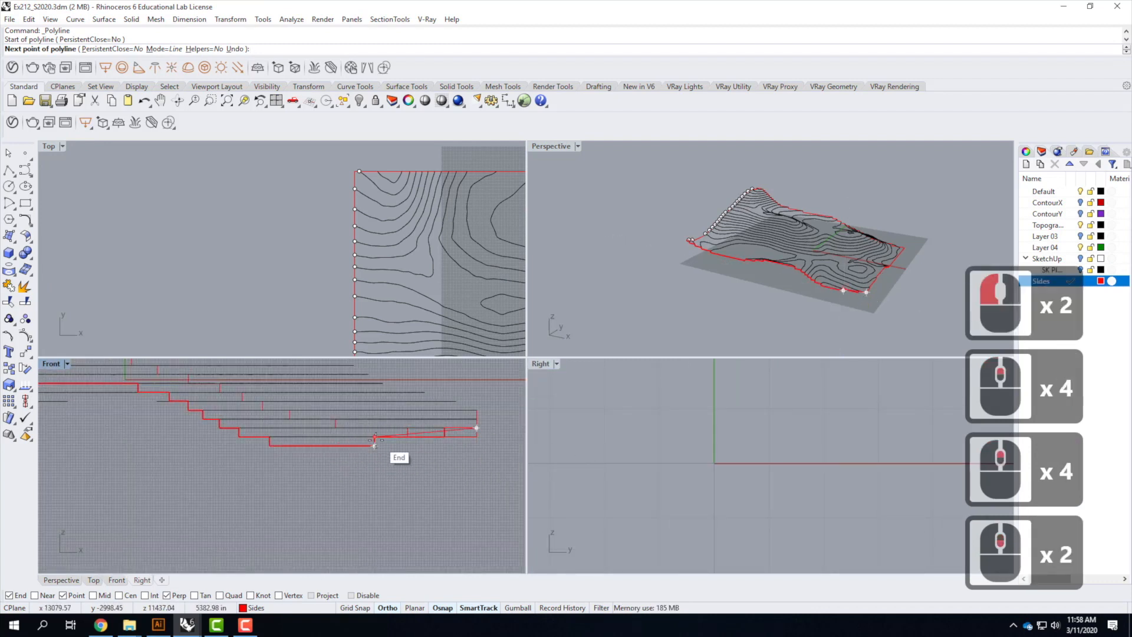
{"action": "scroll", "coordinate": [488, 443], "scroll_direction": "down", "scroll_amount": 2}
{"action": "scroll", "coordinate": [533, 448], "scroll_direction": "down", "scroll_amount": 2}
{"action": "scroll", "coordinate": [450, 470], "scroll_direction": "down", "scroll_amount": 2}
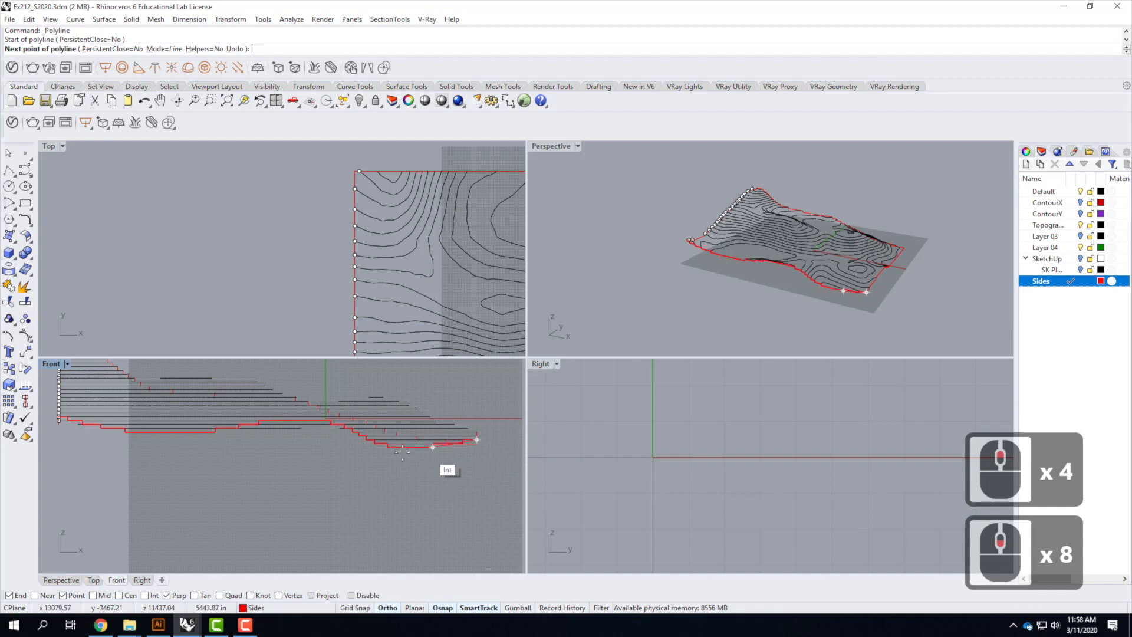
{"action": "scroll", "coordinate": [435, 445], "scroll_direction": "up", "scroll_amount": 2}
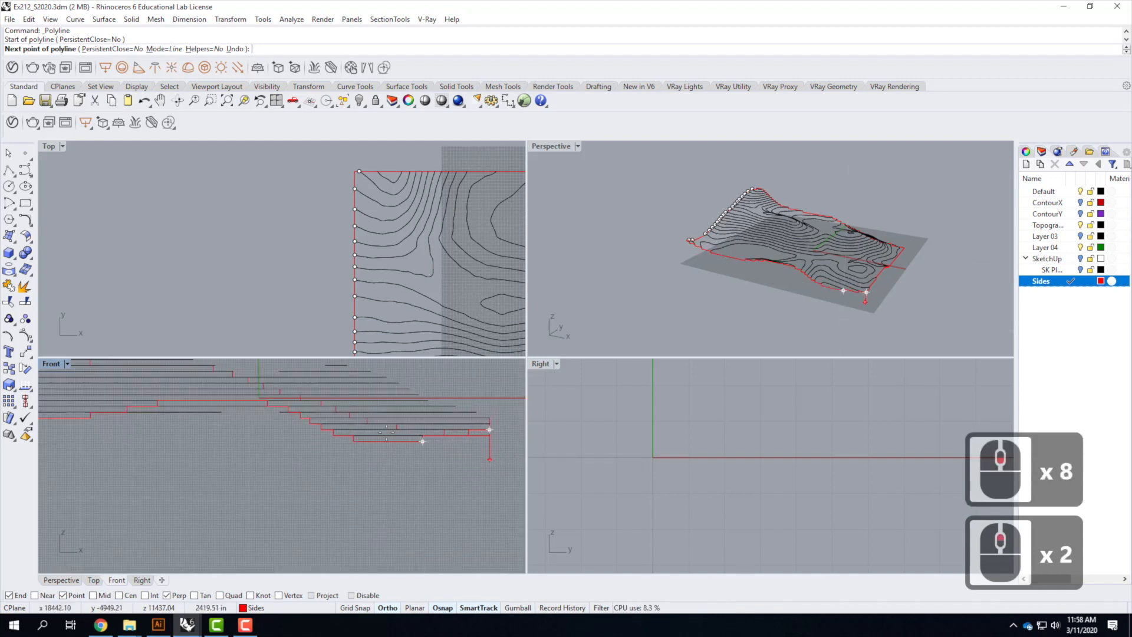
{"action": "scroll", "coordinate": [503, 466], "scroll_direction": "up", "scroll_amount": 1}
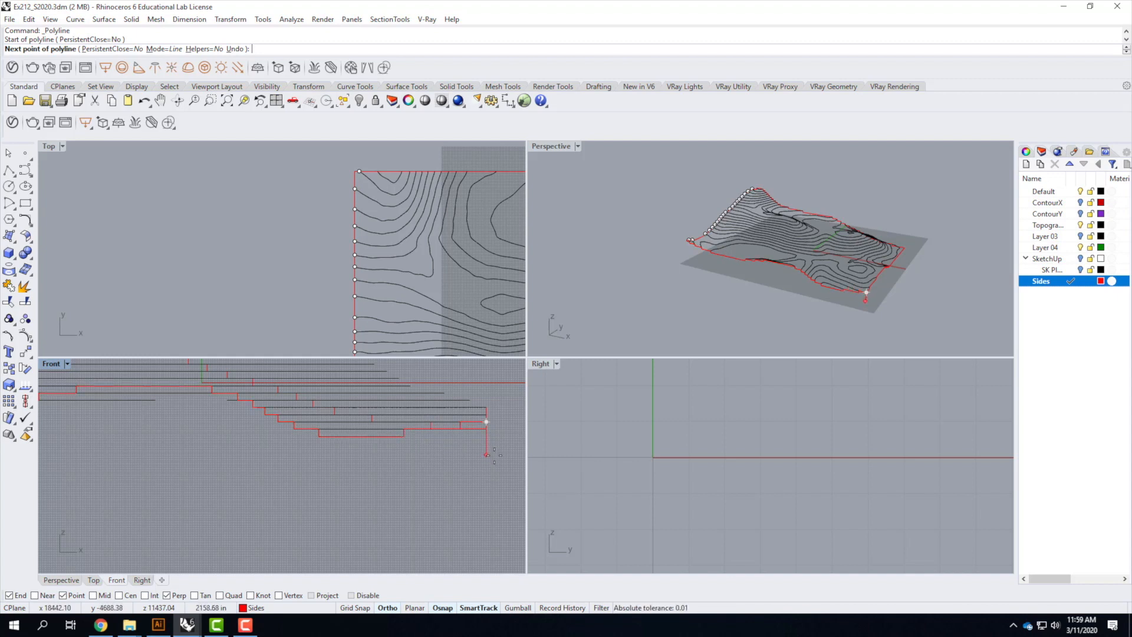
{"action": "left_click", "coordinate": [487, 451]}
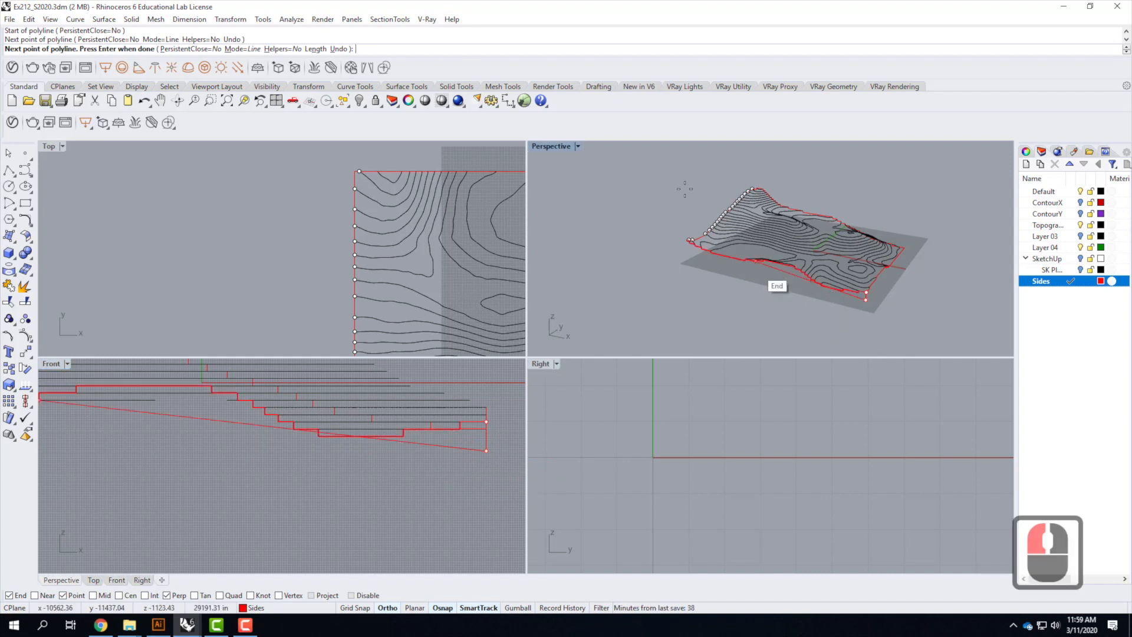
{"action": "double_click", "coordinate": [558, 148]}
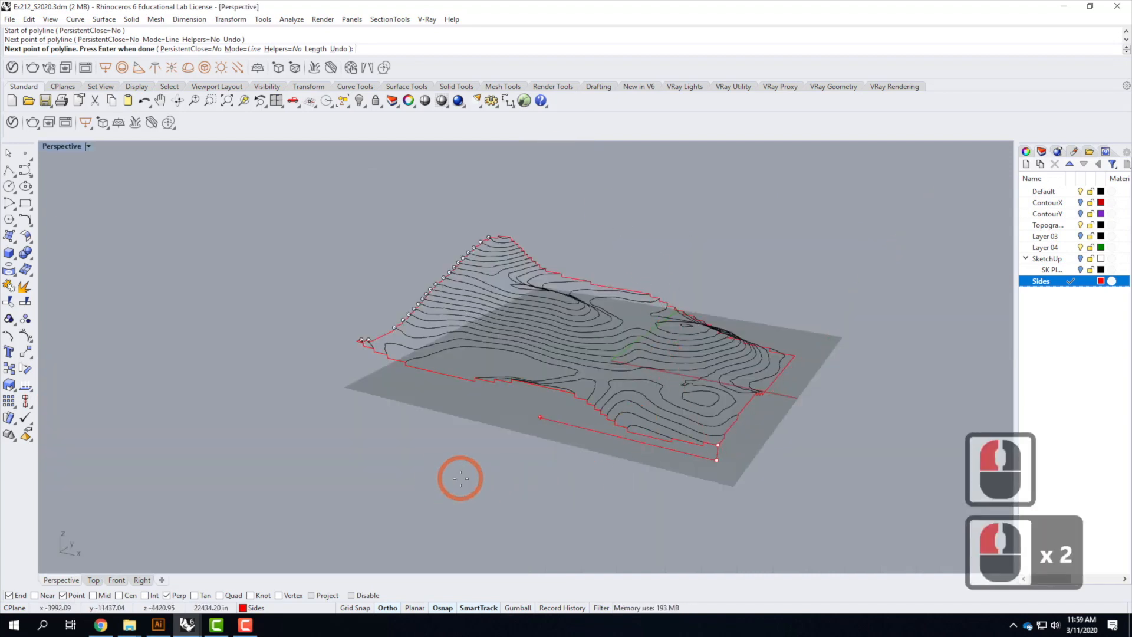
{"action": "left_click", "coordinate": [260, 400]}
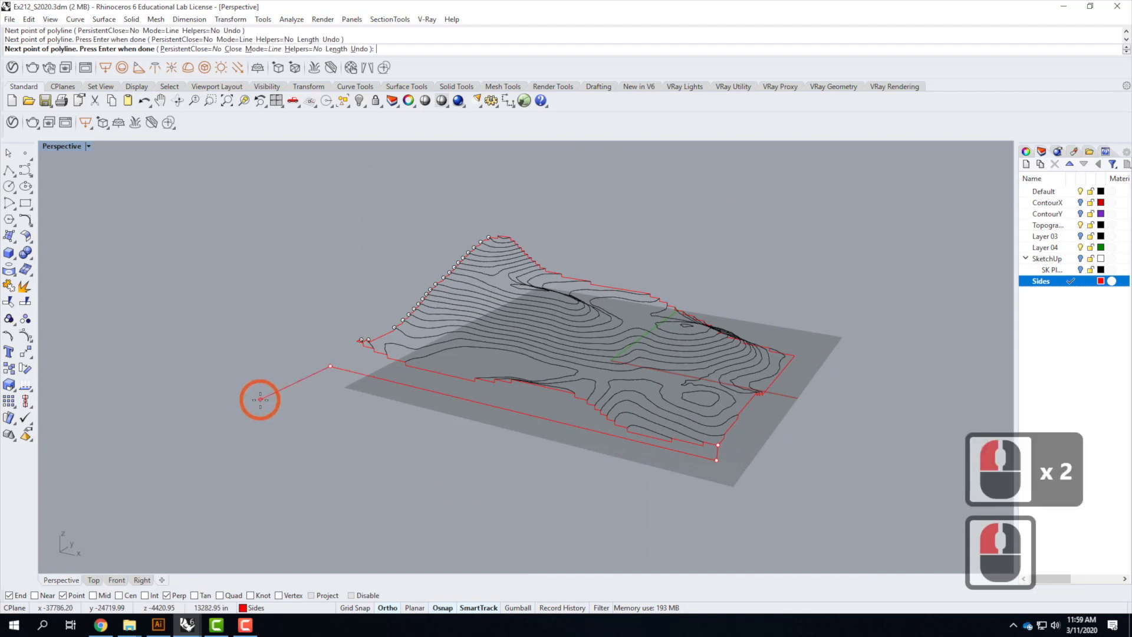
{"action": "key", "text": "Return"}
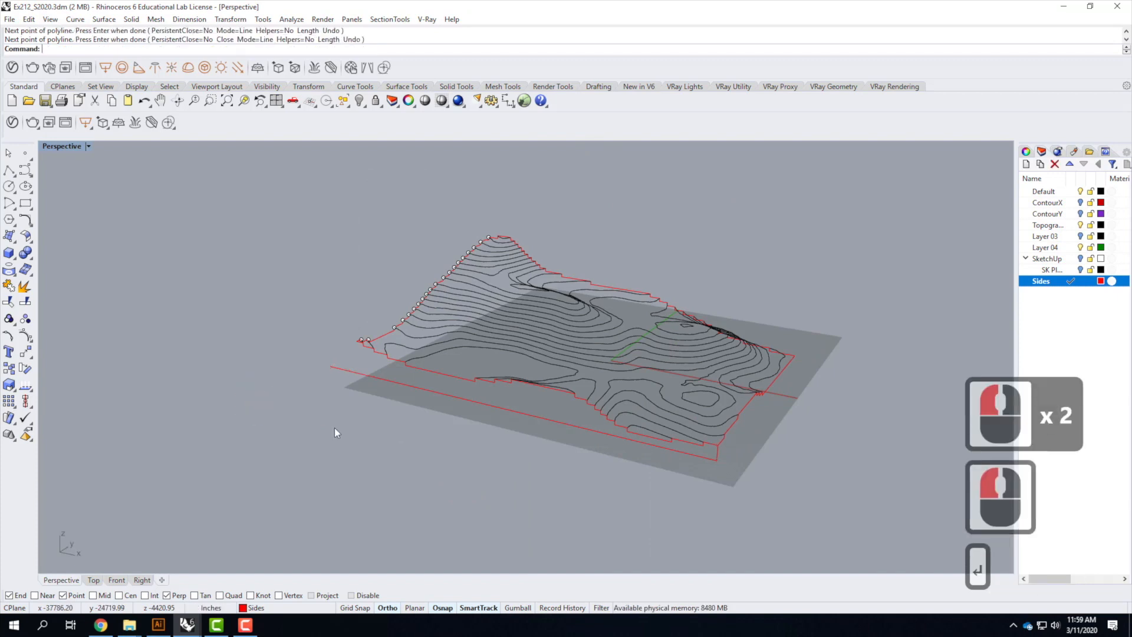
Draw a vertical polyline from the contour's end at the far corner down to the new base line
{"action": "scroll", "coordinate": [363, 346], "scroll_direction": "up", "scroll_amount": 2}
{"action": "right_click", "coordinate": [354, 346]}
{"action": "left_click", "coordinate": [357, 354]}
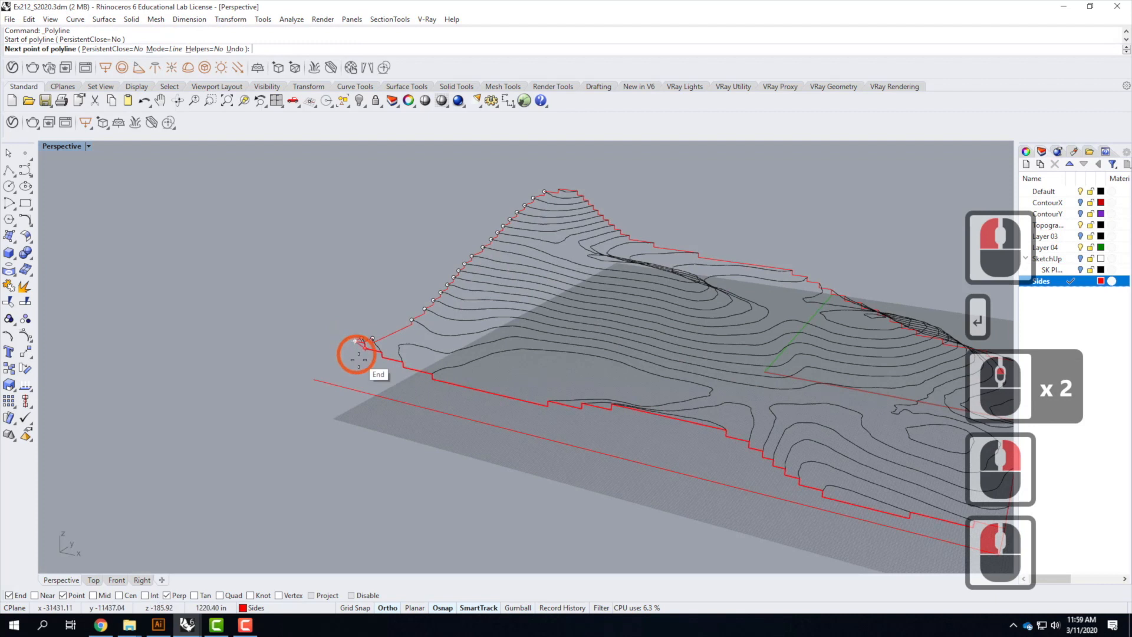
{"action": "left_click", "coordinate": [358, 392]}
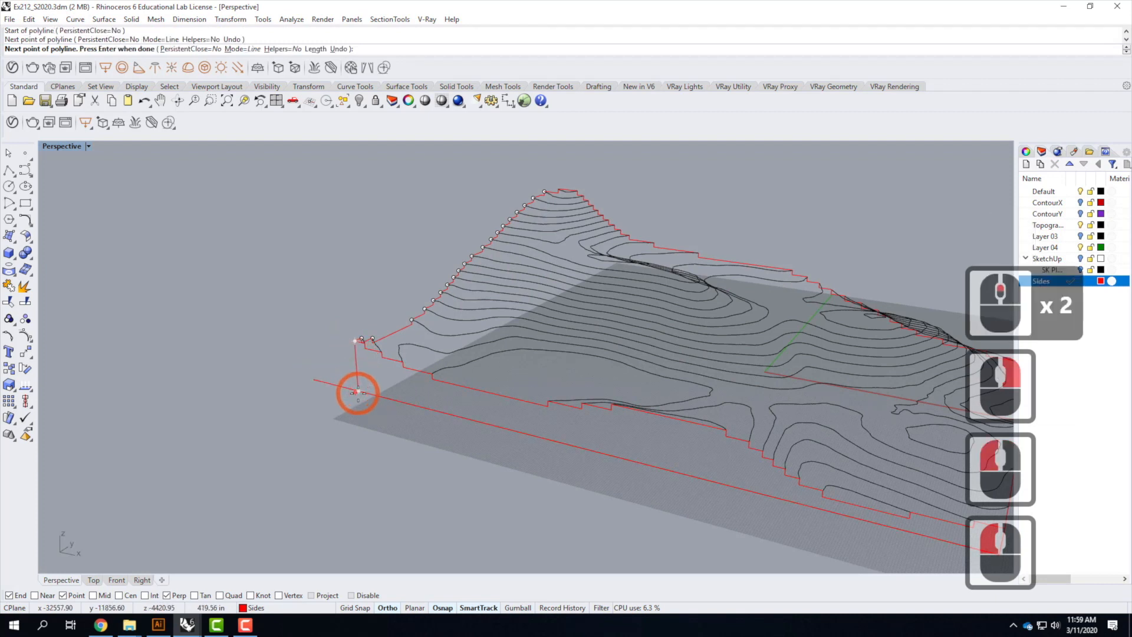
{"action": "key", "text": "Return"}
{"action": "scroll", "coordinate": [345, 385], "scroll_direction": "down", "scroll_amount": 2}
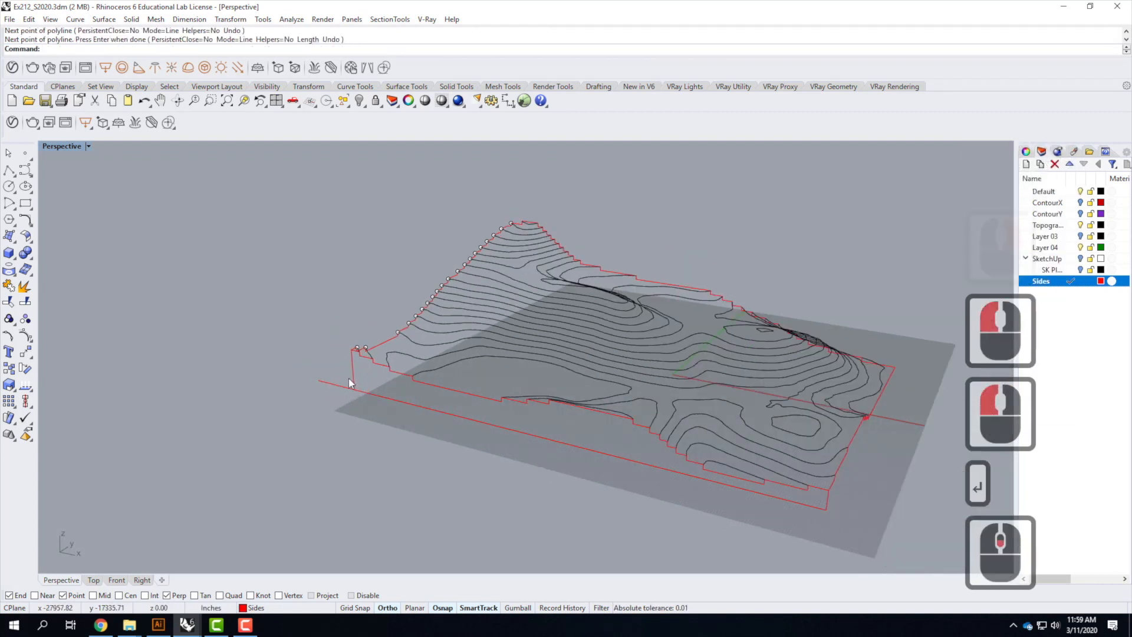
Trim the base line's overhang past the far corner, using the new vertical line as the cutter
{"action": "left_click", "coordinate": [352, 363]}
{"action": "type", "text": "trim"}
{"action": "key", "text": "Return"}
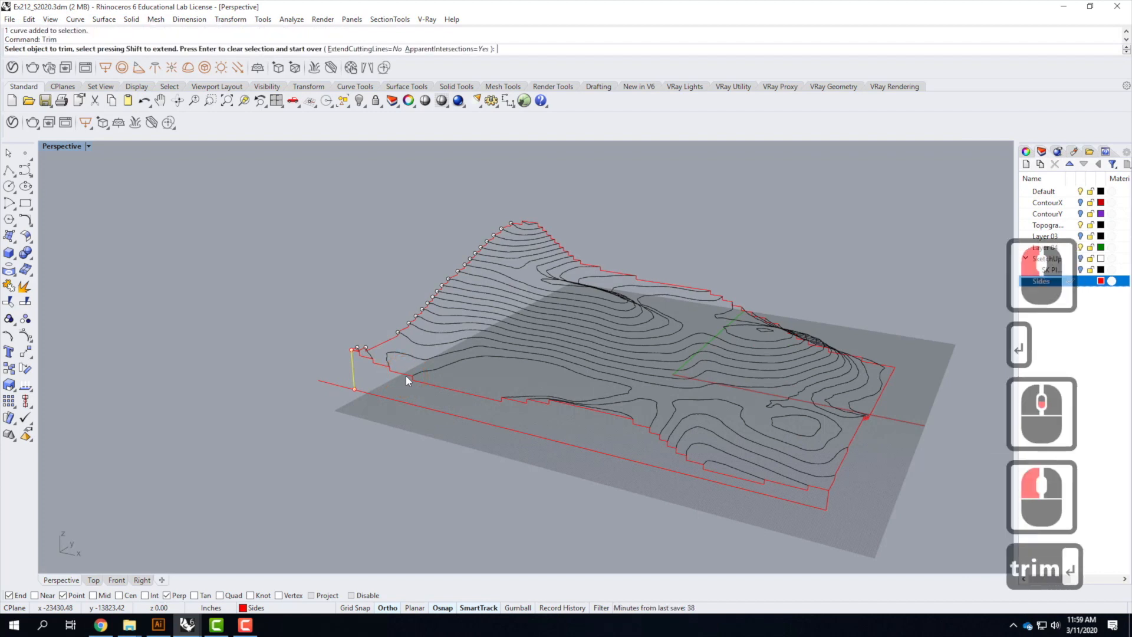
{"action": "left_click", "coordinate": [338, 386]}
{"action": "key", "text": "Escape"}
{"action": "key", "text": "Escape"}
{"action": "key", "text": "Escape"}
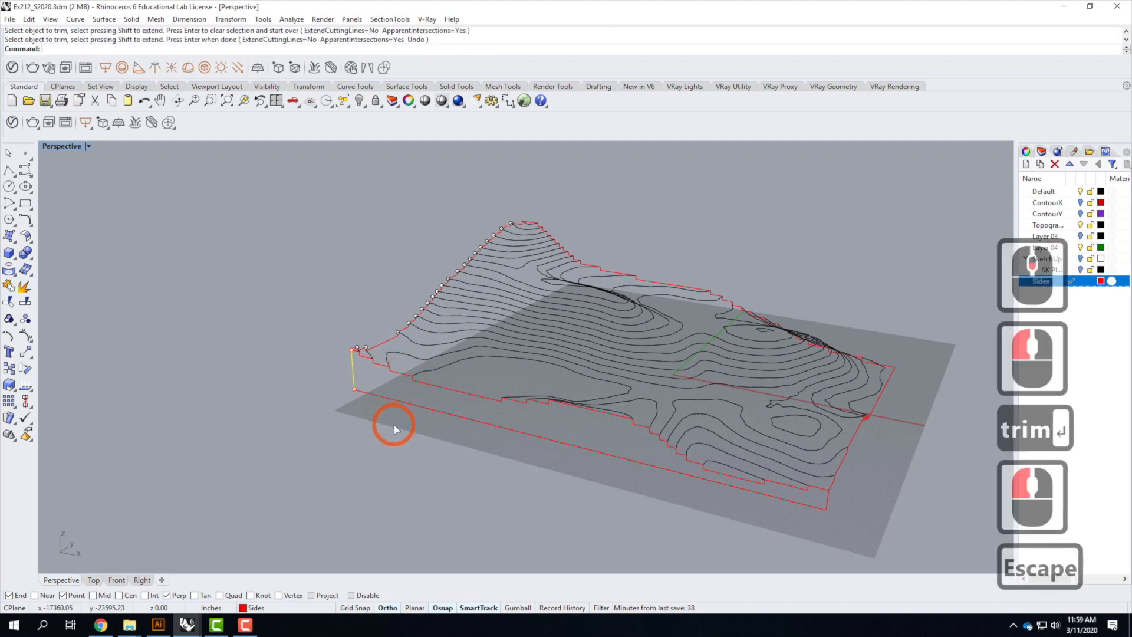
Select all the pieces of this side's outline and join them into one closed curve
{"action": "left_click", "coordinate": [354, 372]}
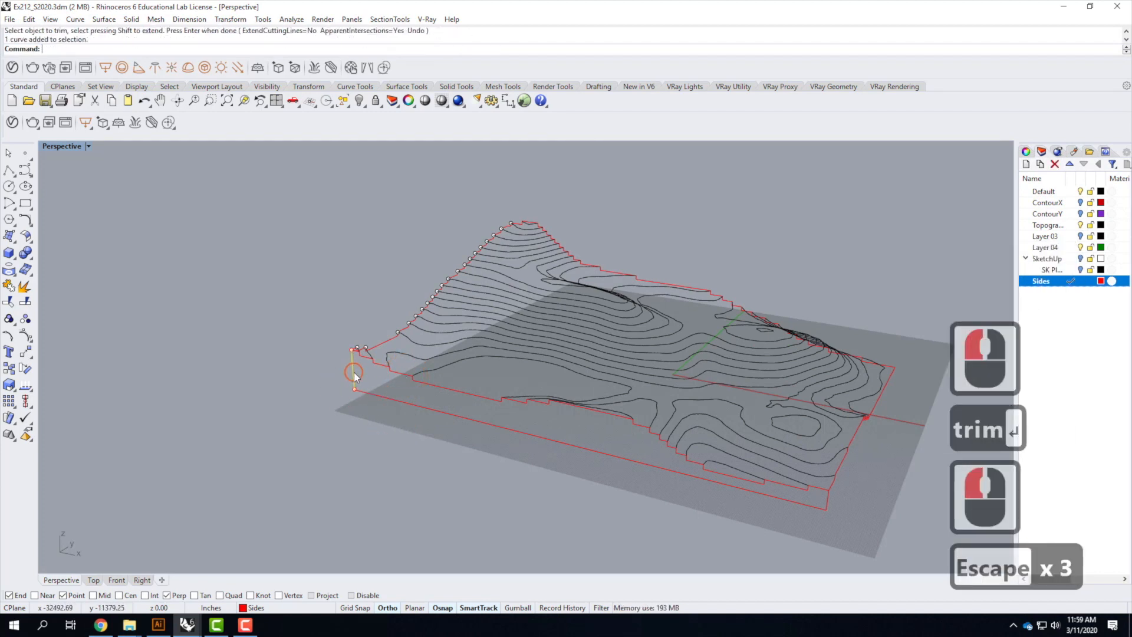
{"action": "left_click", "coordinate": [393, 400], "text": "shift"}
{"action": "left_click", "coordinate": [395, 377], "text": "shift"}
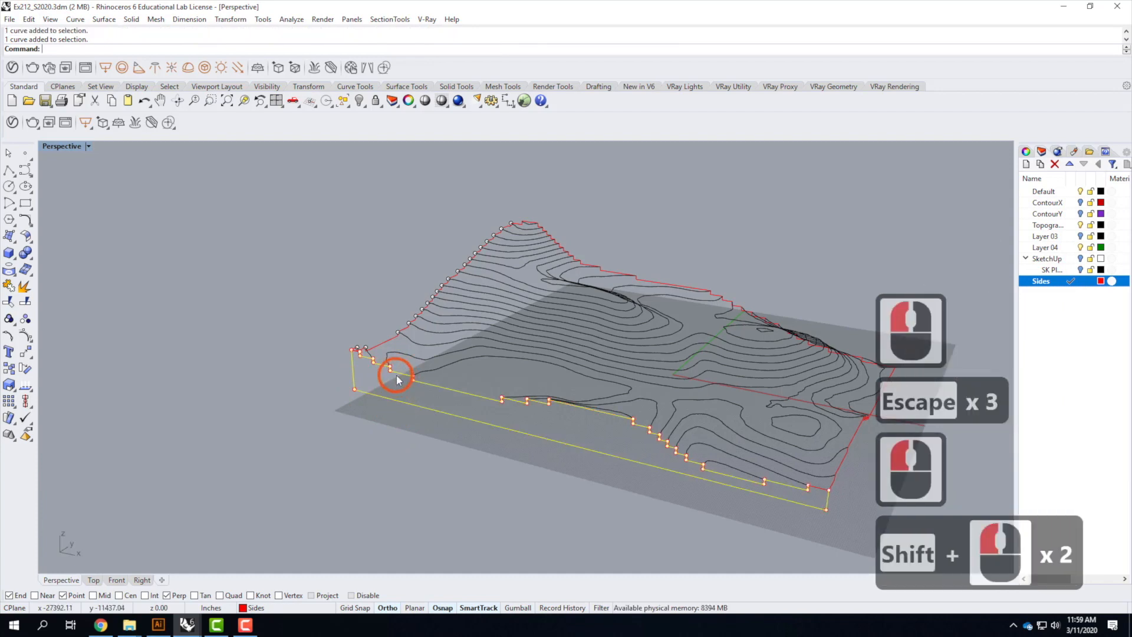
{"action": "scroll", "coordinate": [363, 356], "scroll_direction": "up", "scroll_amount": 4}
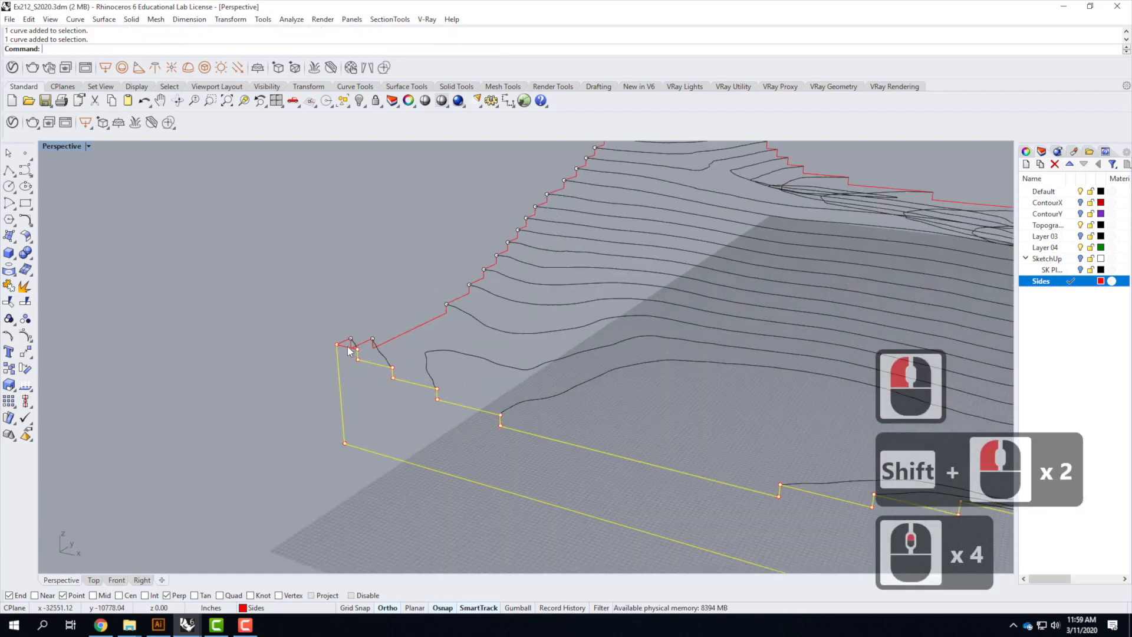
{"action": "left_click", "coordinate": [359, 358], "text": "shift"}
{"action": "scroll", "coordinate": [348, 361], "scroll_direction": "down", "scroll_amount": 4}
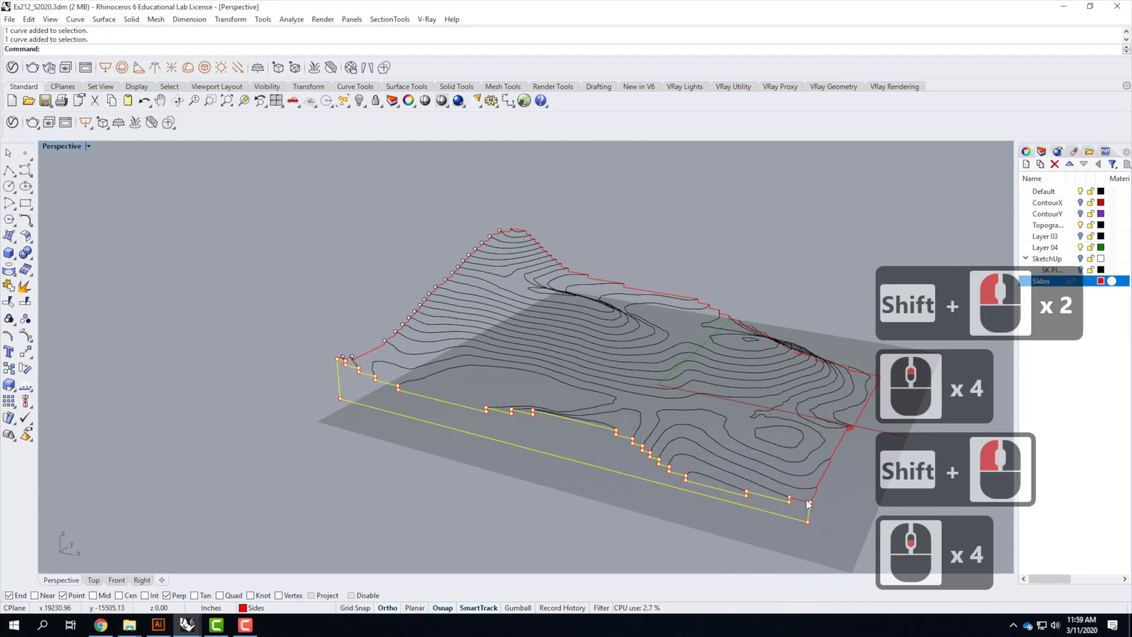
{"action": "left_click", "coordinate": [816, 525], "text": "shift"}
{"action": "scroll", "coordinate": [790, 507], "scroll_direction": "up", "scroll_amount": 4}
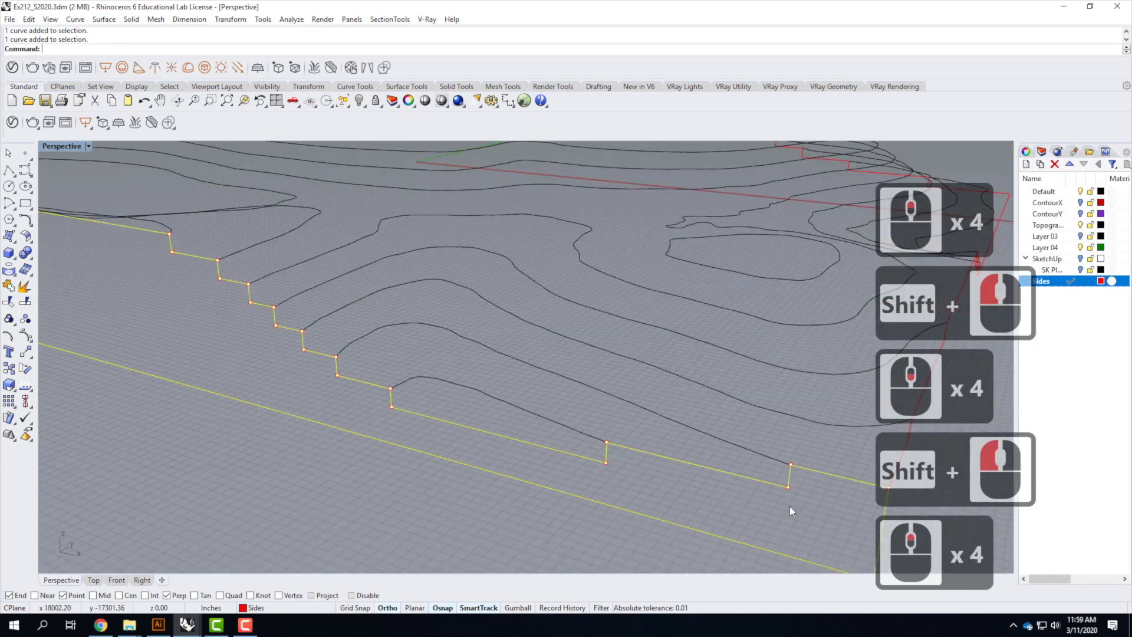
{"action": "scroll", "coordinate": [766, 499], "scroll_direction": "down", "scroll_amount": 4}
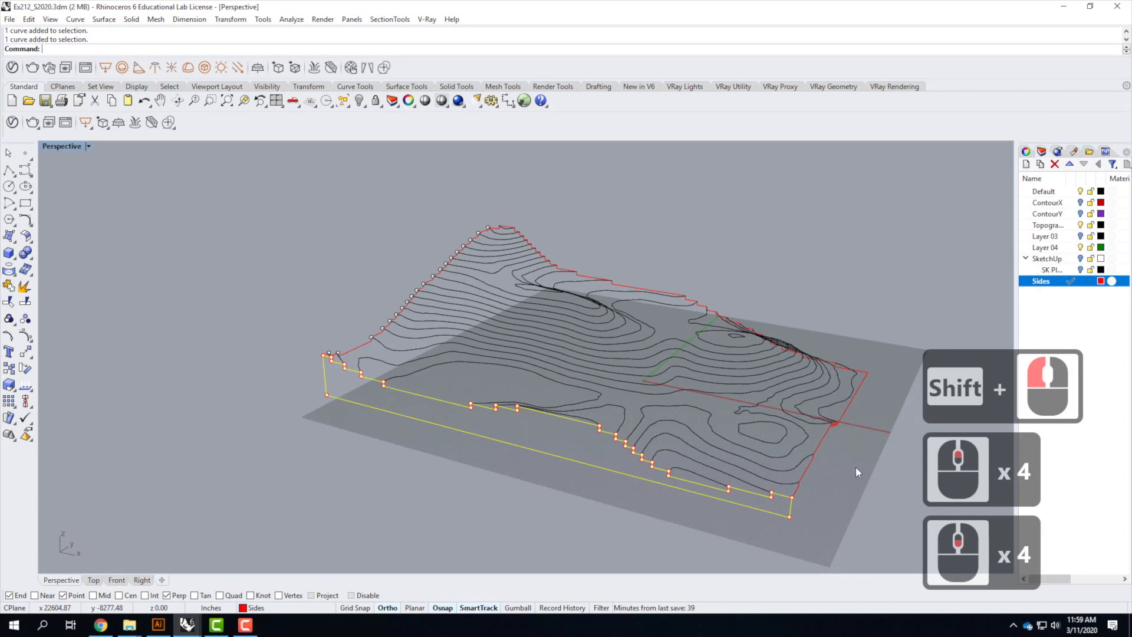
{"action": "type", "text": "join"}
{"action": "key", "text": "Return"}
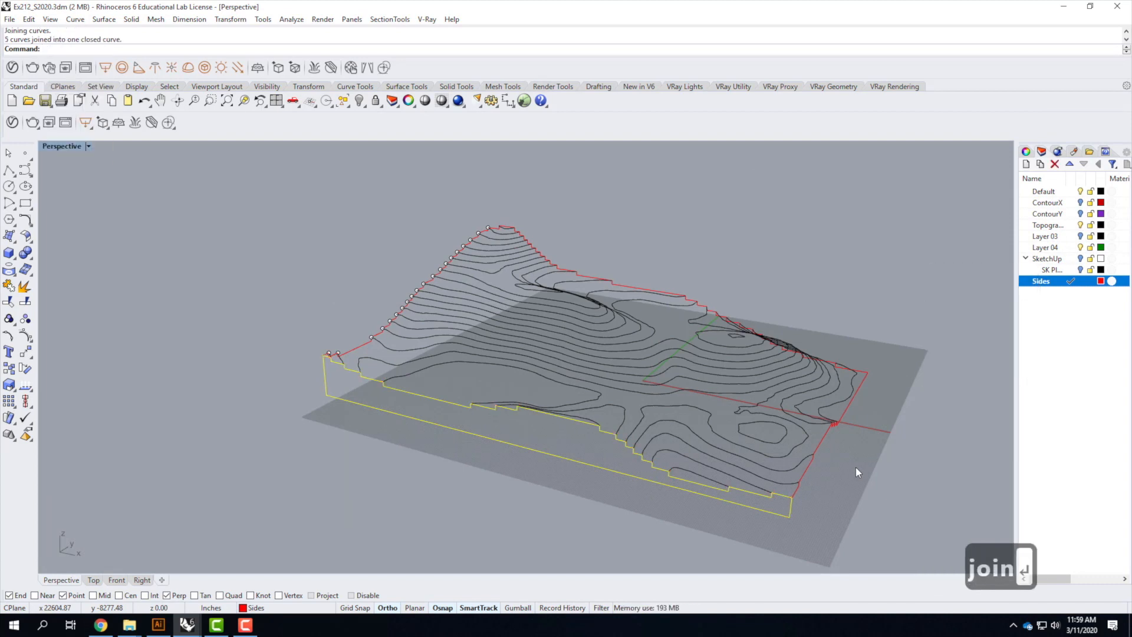
At the next corner, draw a polyline from the lowest contour's end straight down and out past the adjacent edge
{"action": "middle_click_drag", "start_coordinate": [859, 408], "coordinate": [826, 392]}
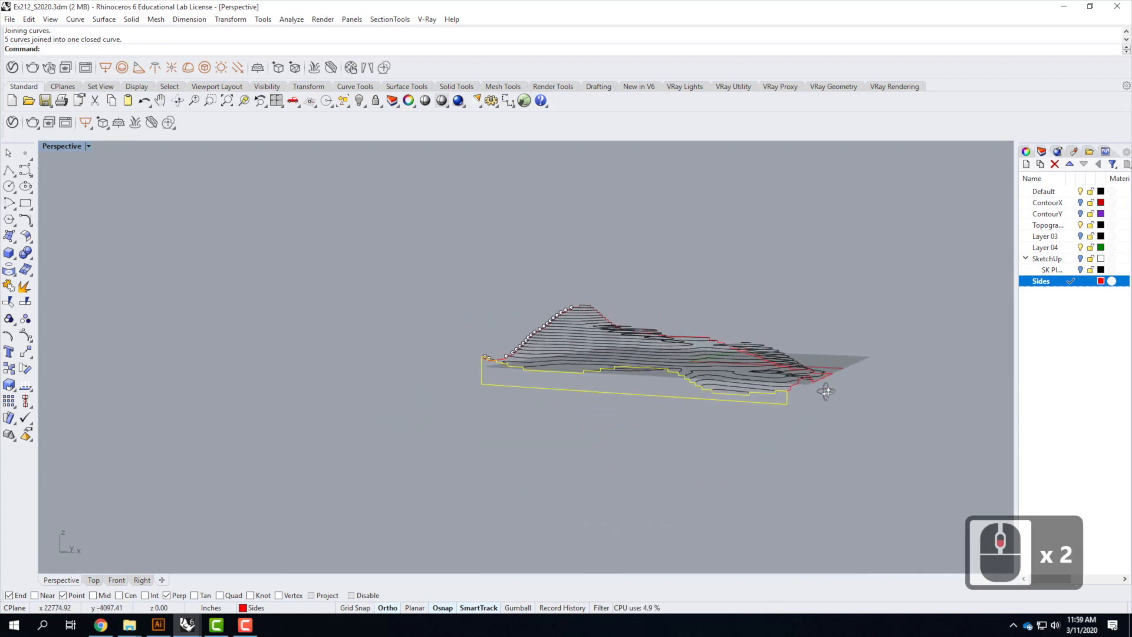
{"action": "scroll", "coordinate": [873, 389], "scroll_direction": "up", "scroll_amount": 3}
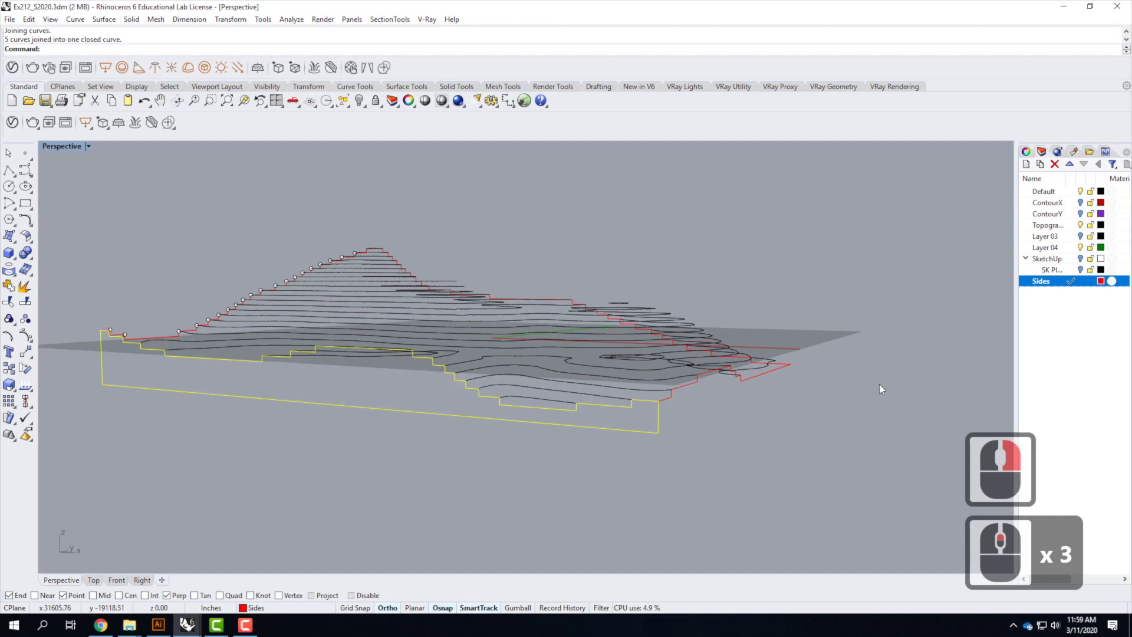
{"action": "right_click_drag", "start_coordinate": [880, 384], "coordinate": [844, 388]}
{"action": "left_click", "coordinate": [844, 388]}
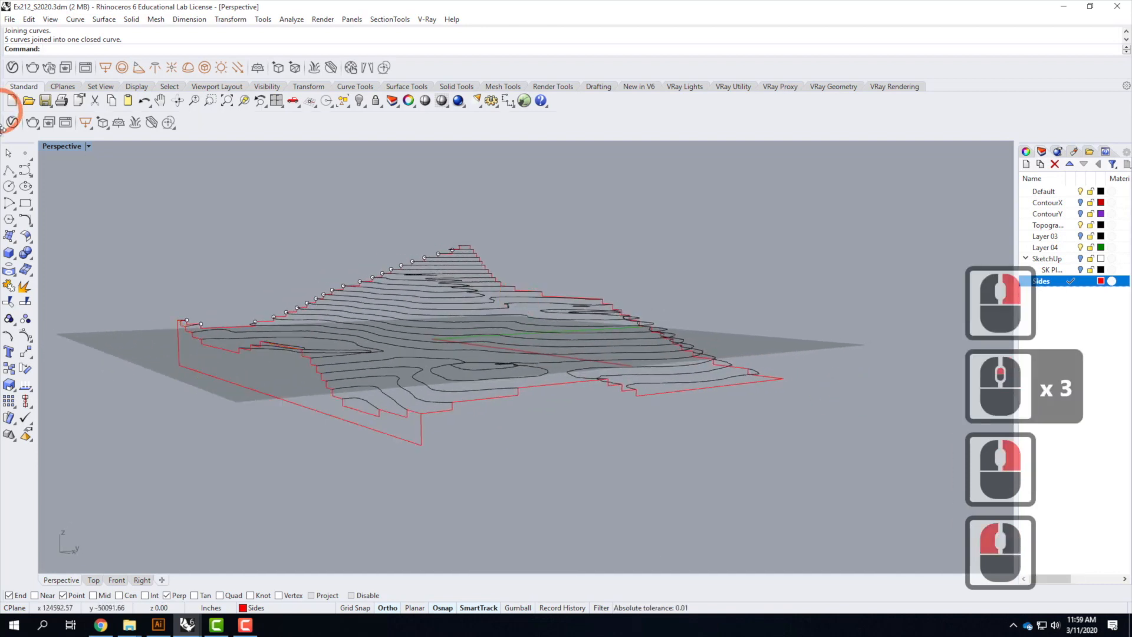
{"action": "left_click", "coordinate": [8, 171]}
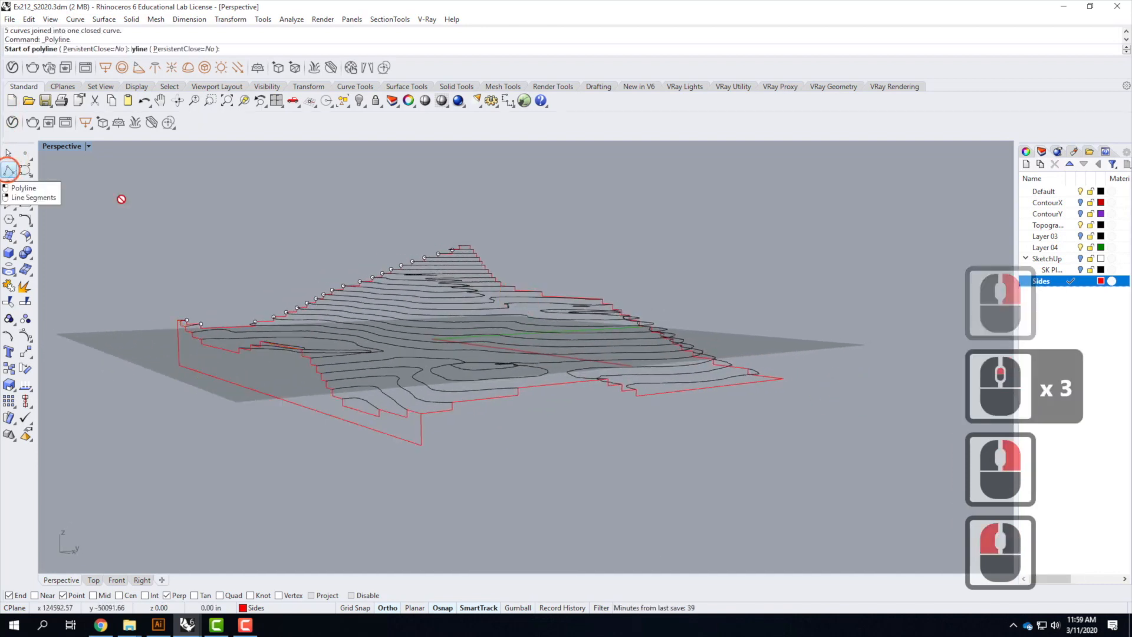
{"action": "left_click", "coordinate": [421, 413]}
{"action": "left_click", "coordinate": [421, 446]}
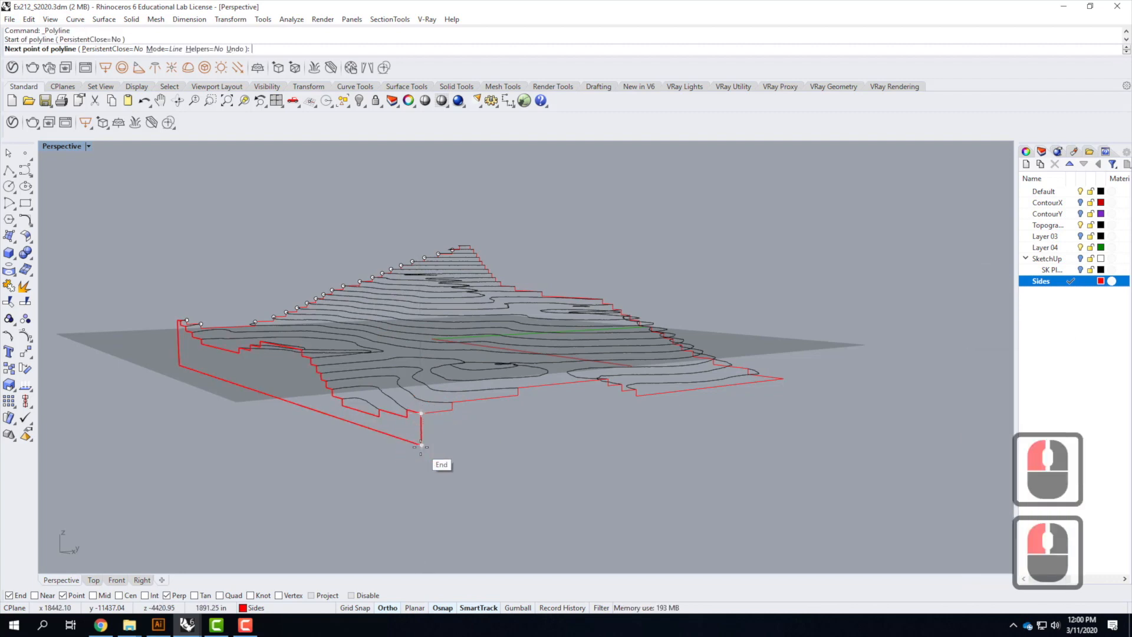
{"action": "left_click", "coordinate": [421, 446]}
{"action": "left_click", "coordinate": [880, 384]}
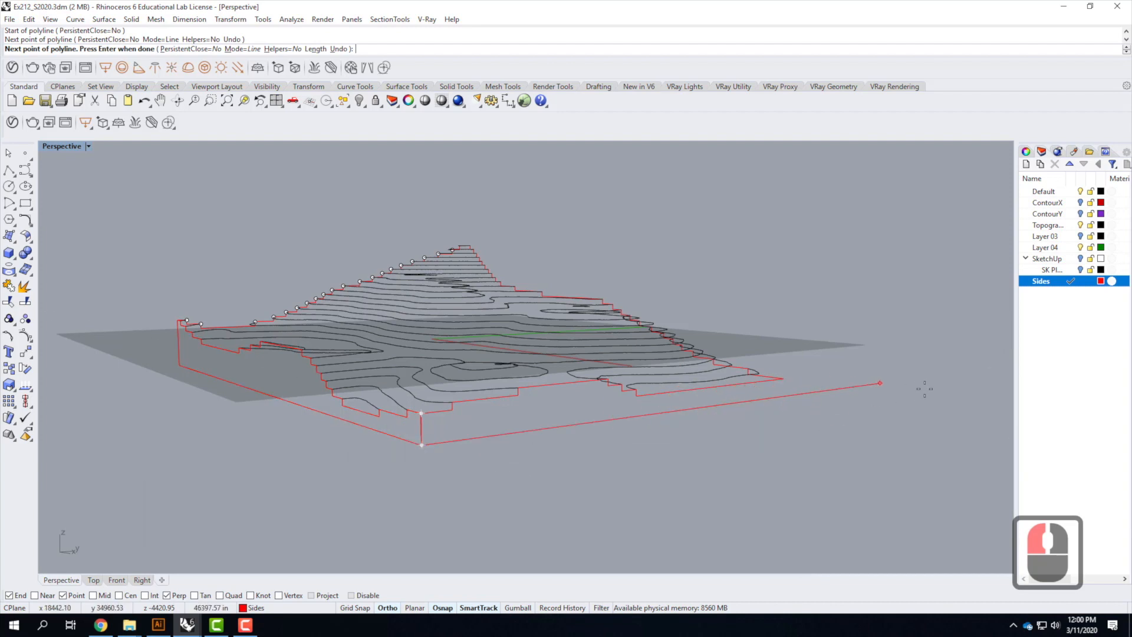
{"action": "key", "text": "Return"}
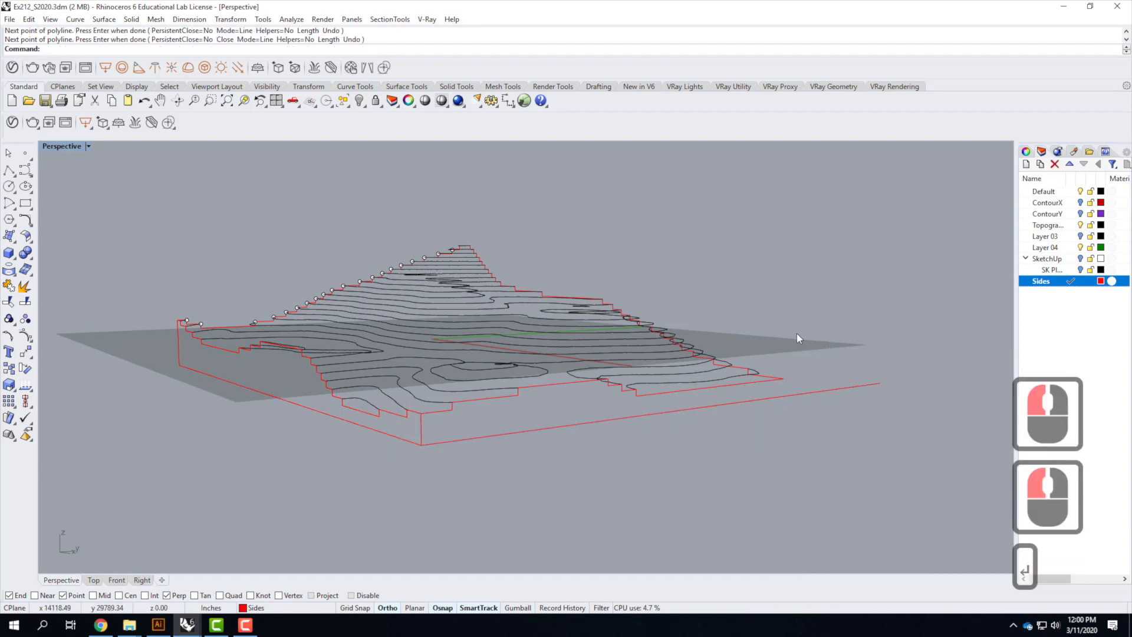
Draw a vertical polyline from the contour's end at the opposite corner down to the new base line
{"action": "right_click", "coordinate": [795, 357]}
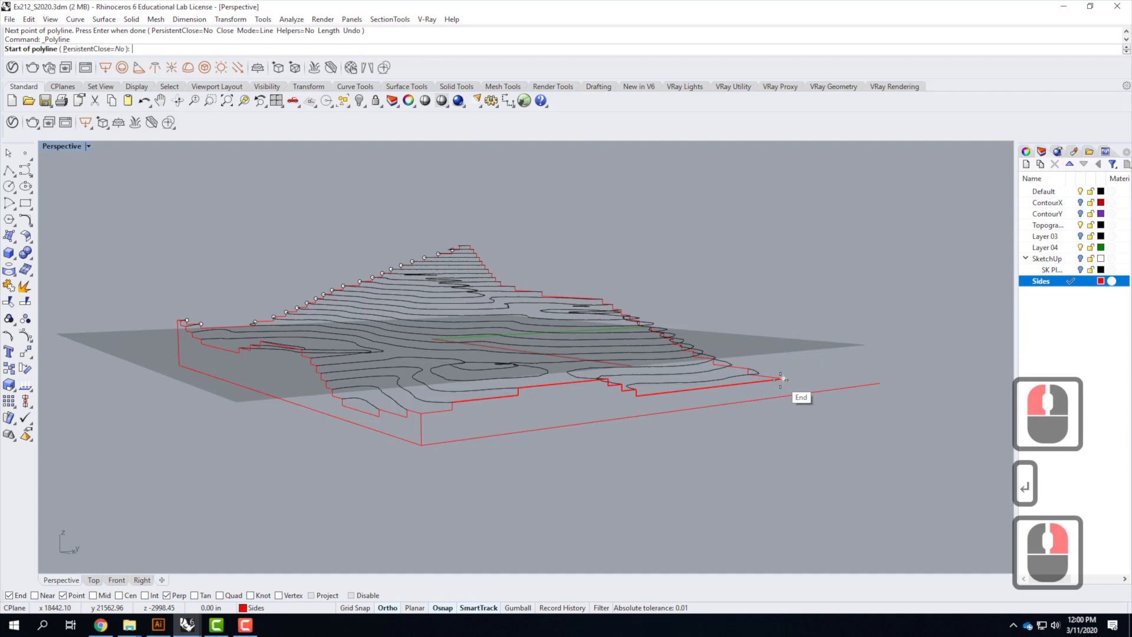
{"action": "left_click", "coordinate": [782, 378]}
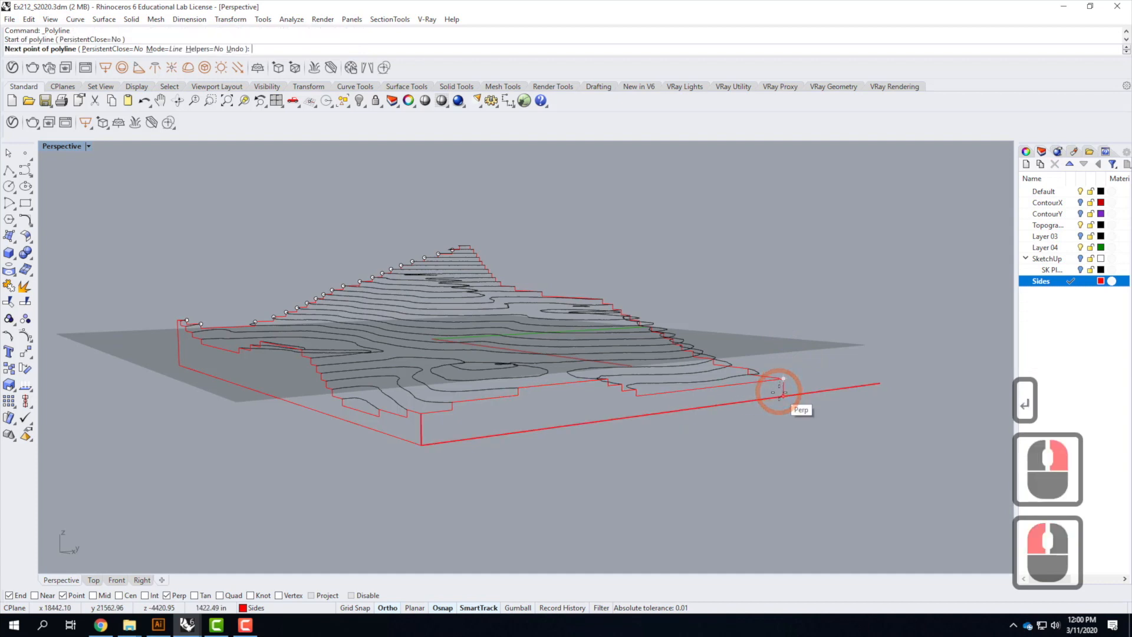
{"action": "left_click", "coordinate": [779, 393]}
{"action": "key", "text": "Return"}
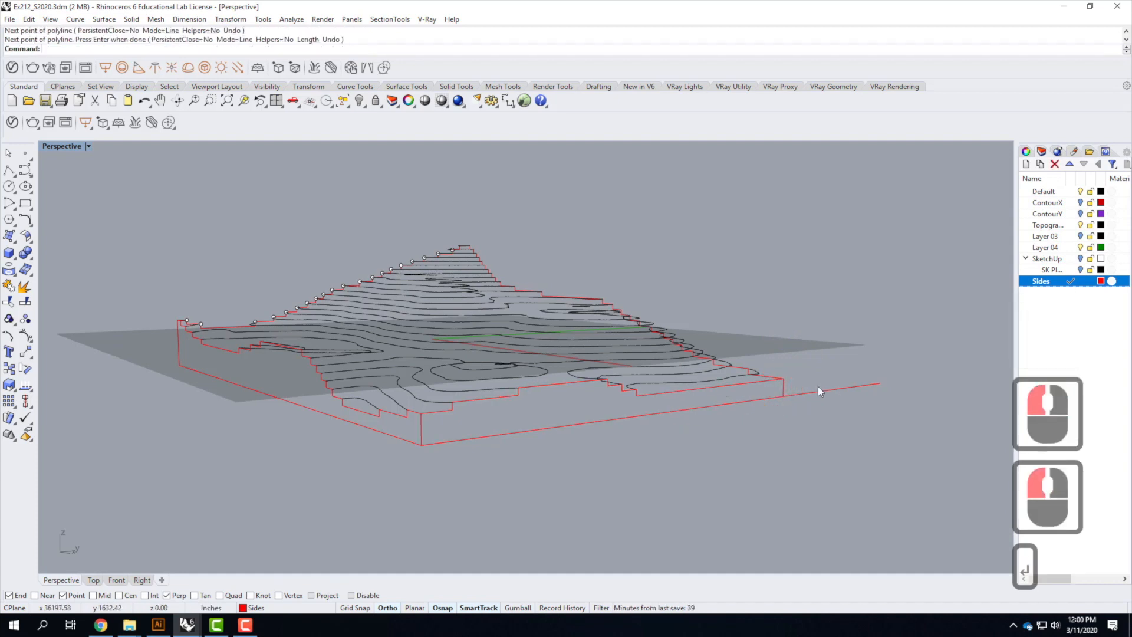
Trim the base line's overhang beyond the new vertical line at this corner
{"action": "left_click", "coordinate": [784, 389]}
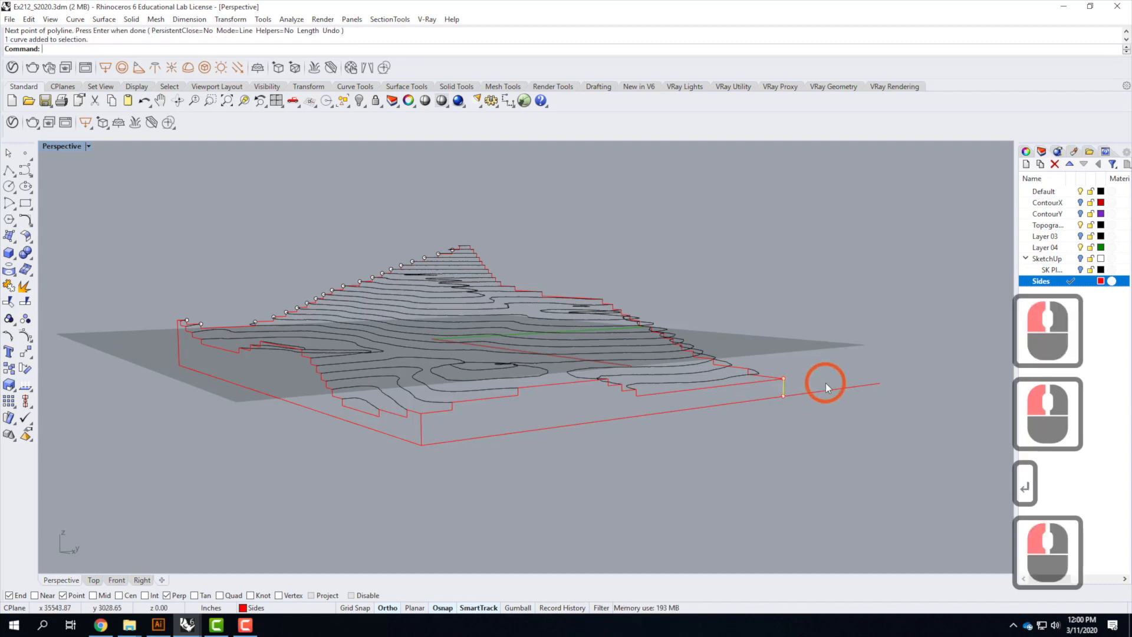
{"action": "type", "text": "Trim"}
{"action": "key", "text": "Return"}
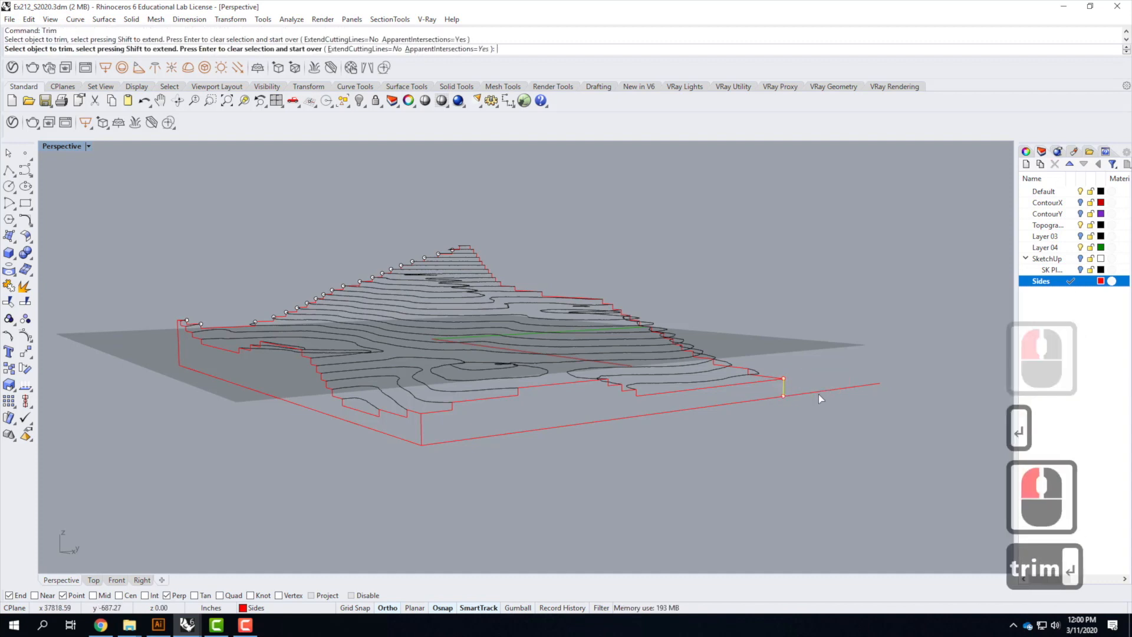
{"action": "left_click", "coordinate": [819, 395]}
{"action": "key", "text": "Return"}
{"action": "key", "text": "Escape"}
{"action": "key", "text": "Escape"}
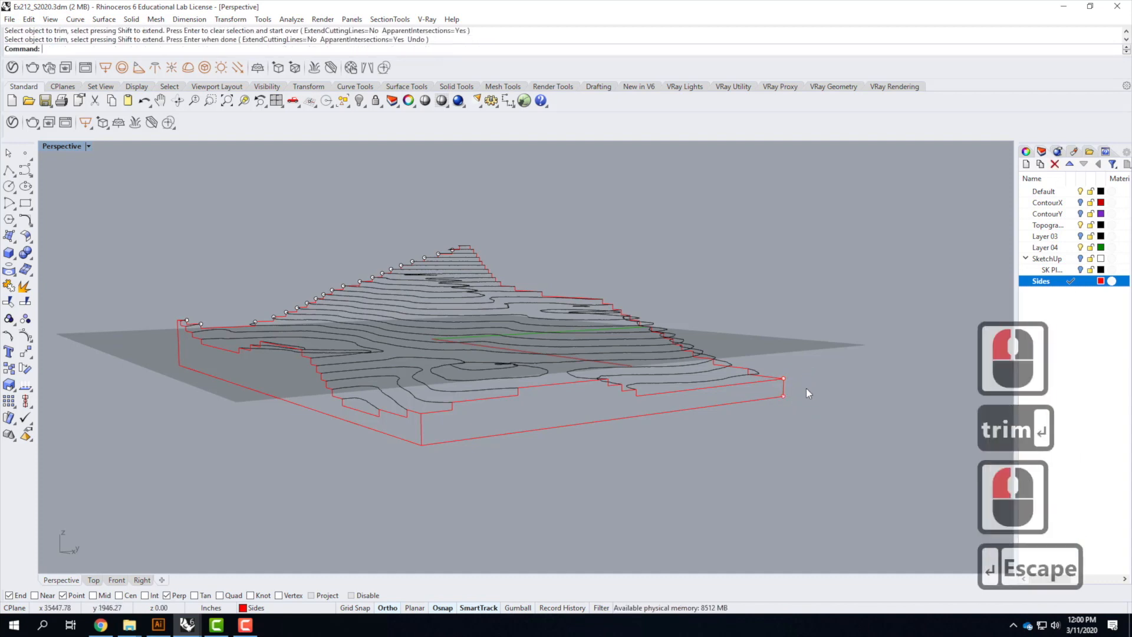
Select the base line, vertical ends and stepped contour pieces of this side and join them into one closed curve
{"action": "left_click", "coordinate": [686, 413]}
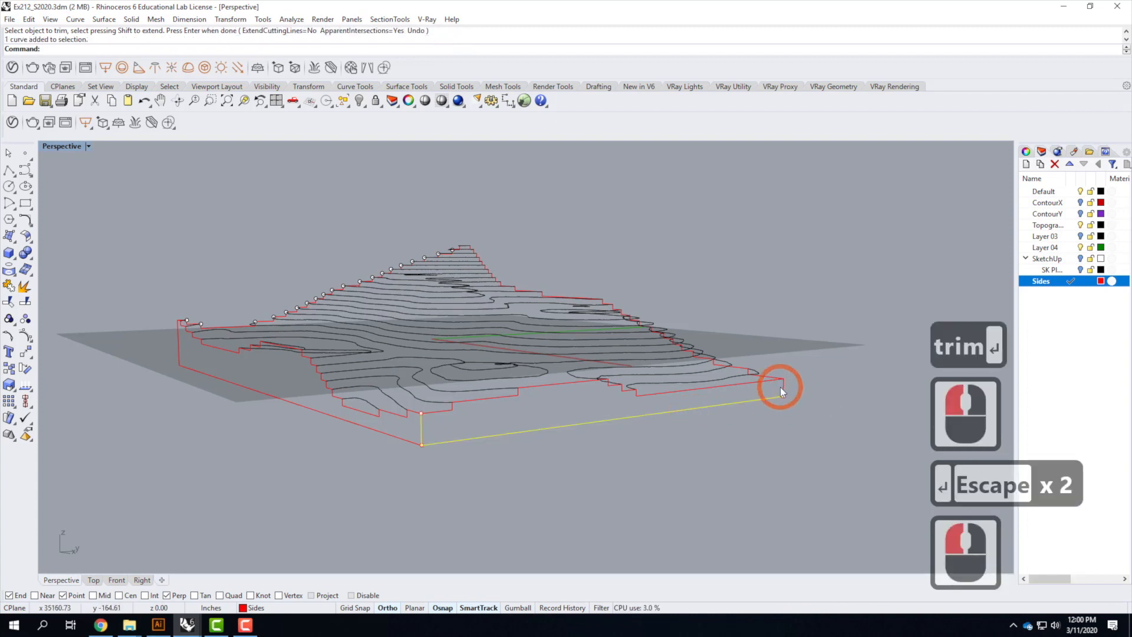
{"action": "left_click", "coordinate": [775, 385], "text": "shift"}
{"action": "left_click", "coordinate": [767, 384], "text": "shift"}
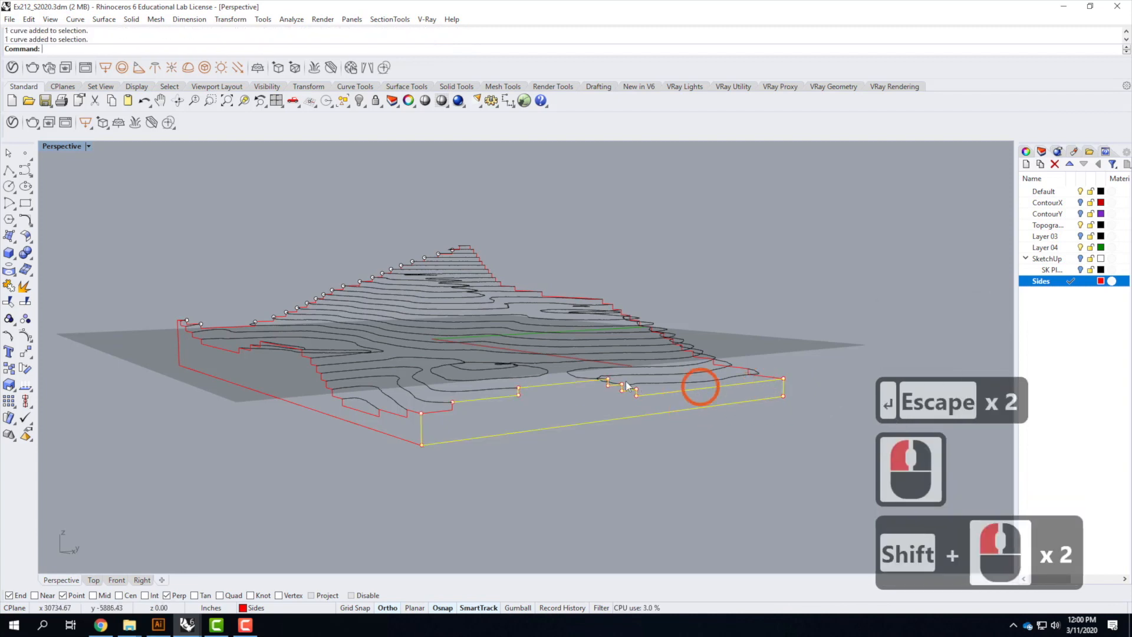
{"action": "left_click", "coordinate": [449, 407], "text": "shift"}
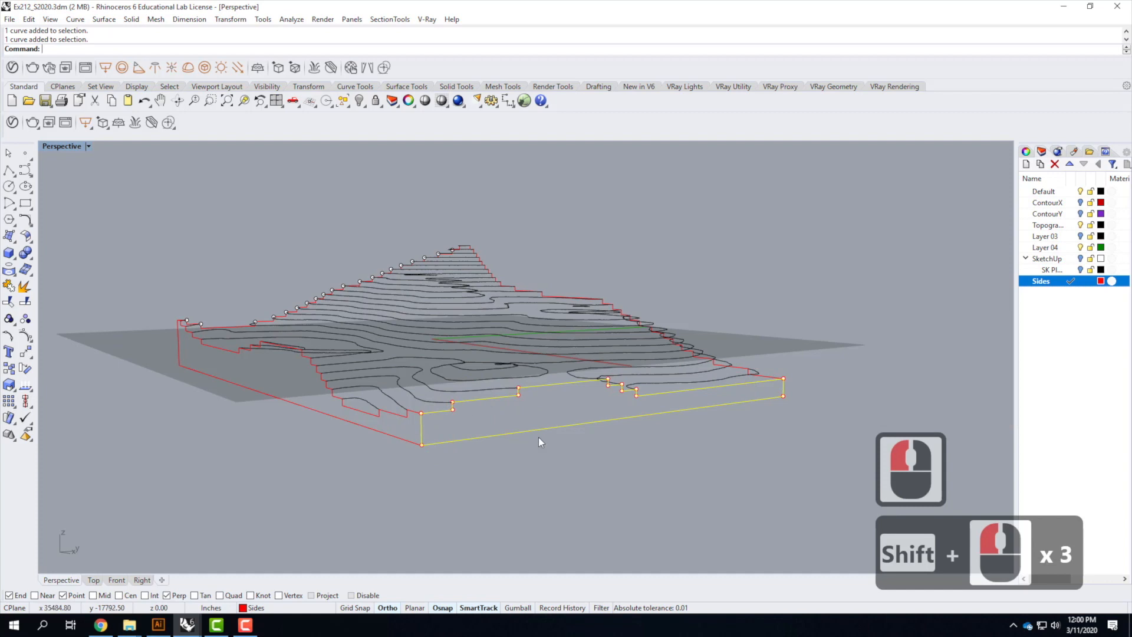
{"action": "type", "text": "join"}
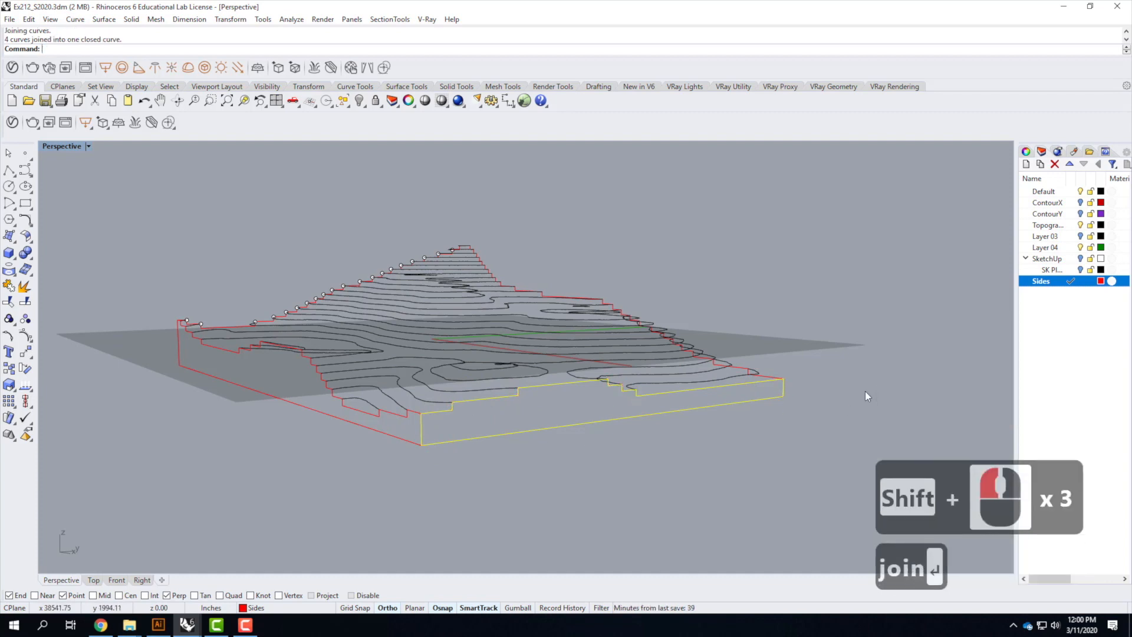
{"action": "key", "text": "Return"}
{"action": "left_click", "coordinate": [398, 434]}
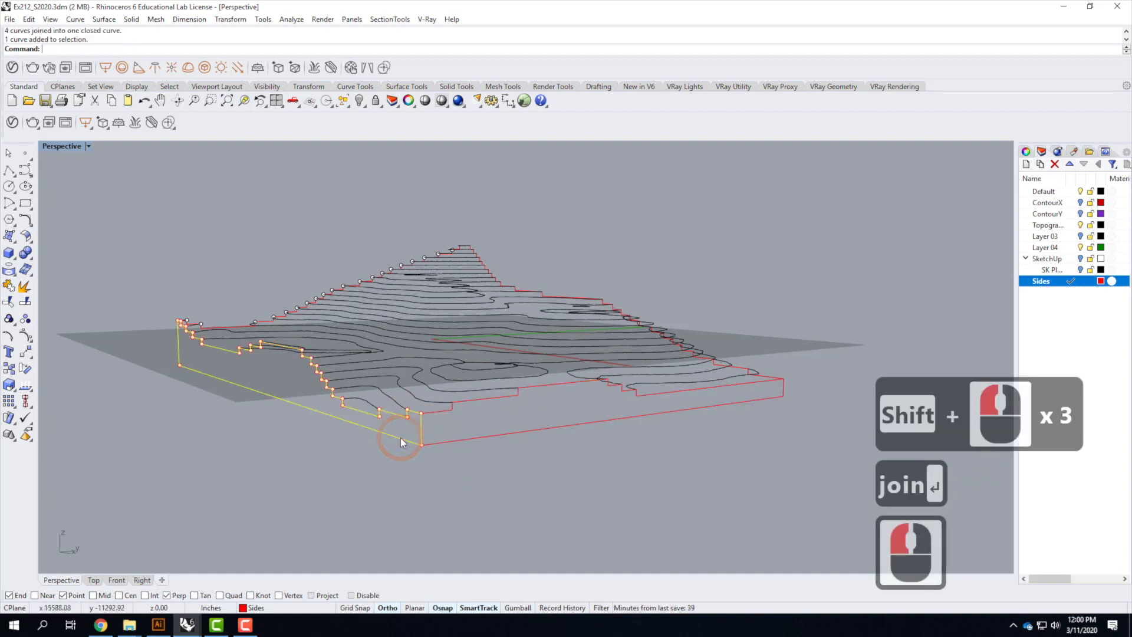
{"action": "left_click", "coordinate": [422, 413]}
{"action": "left_click", "coordinate": [446, 441]}
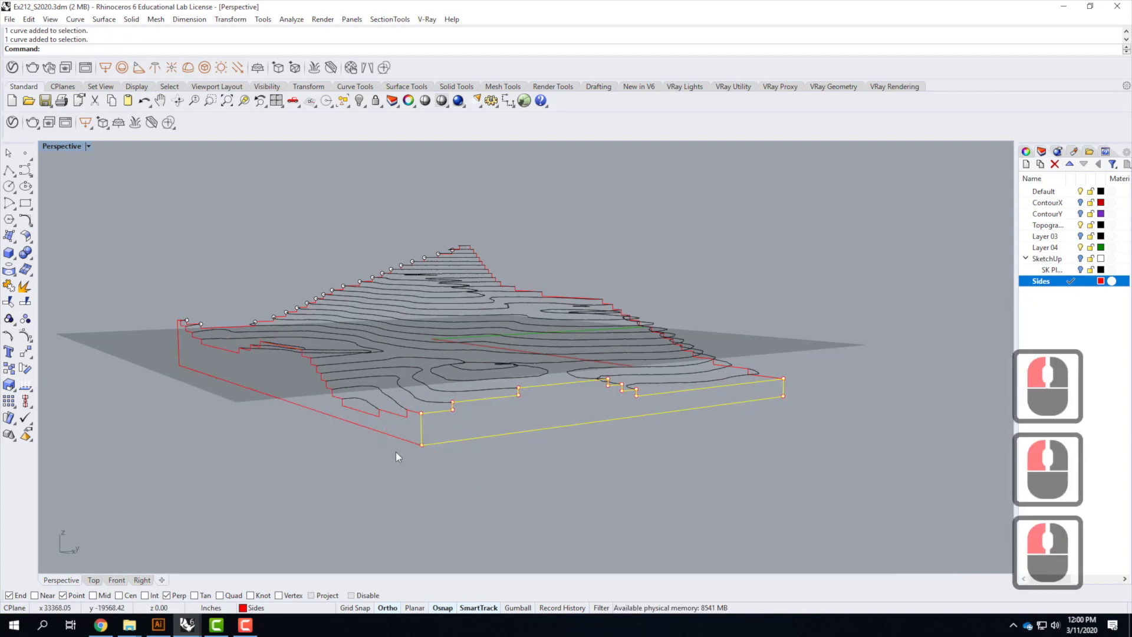
{"action": "left_click", "coordinate": [393, 426]}
{"action": "left_click", "coordinate": [684, 435]}
At the next corner, draw a polyline from the lowest contour's end straight down and along past the far edge
{"action": "scroll", "coordinate": [672, 407], "scroll_direction": "down", "scroll_amount": 2}
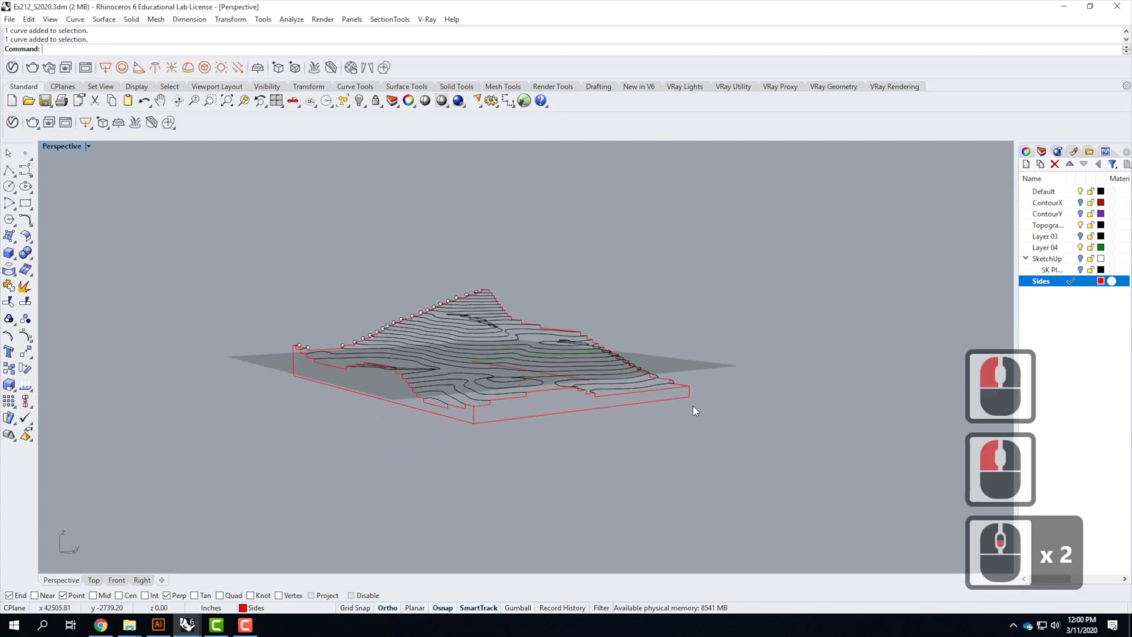
{"action": "right_click_drag", "start_coordinate": [693, 406], "coordinate": [416, 337]}
{"action": "scroll", "coordinate": [359, 369], "scroll_direction": "up", "scroll_amount": 2}
{"action": "right_click_drag", "start_coordinate": [359, 369], "coordinate": [5, 109]}
{"action": "left_click", "coordinate": [9, 171]}
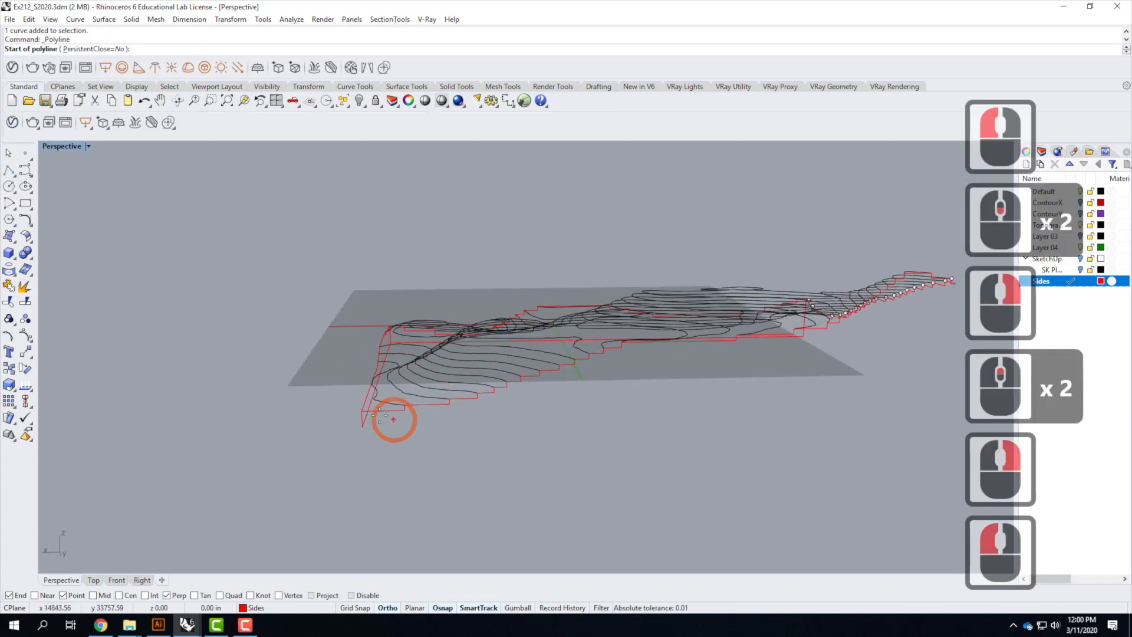
{"action": "left_click", "coordinate": [362, 413]}
{"action": "left_click", "coordinate": [362, 425]}
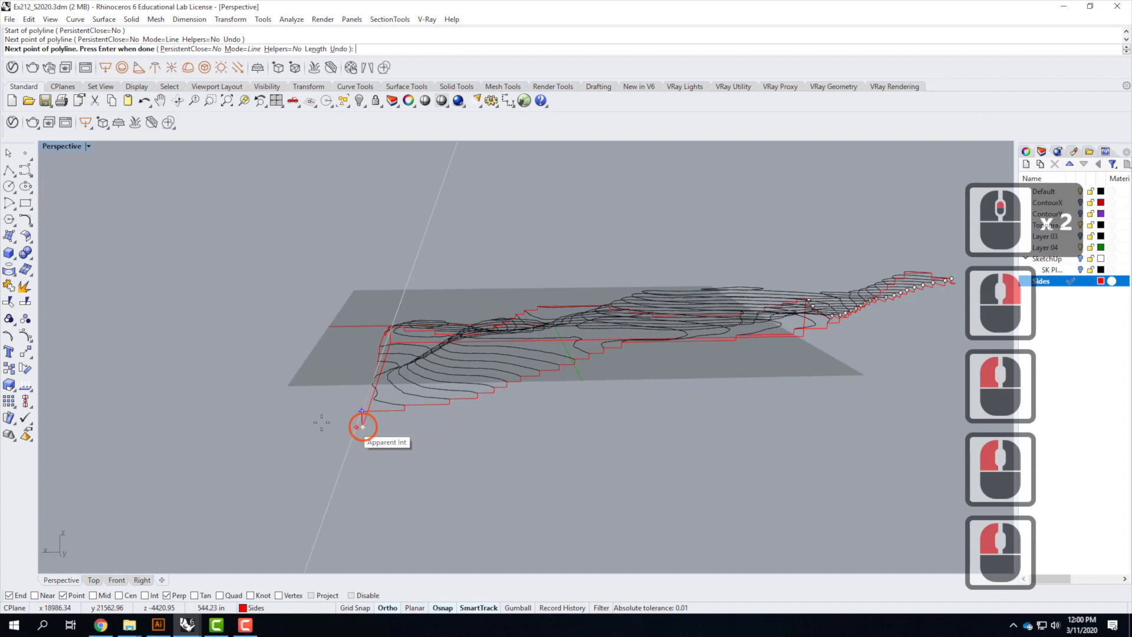
{"action": "scroll", "coordinate": [361, 424], "scroll_direction": "down", "scroll_amount": 2}
{"action": "left_click", "coordinate": [844, 435]}
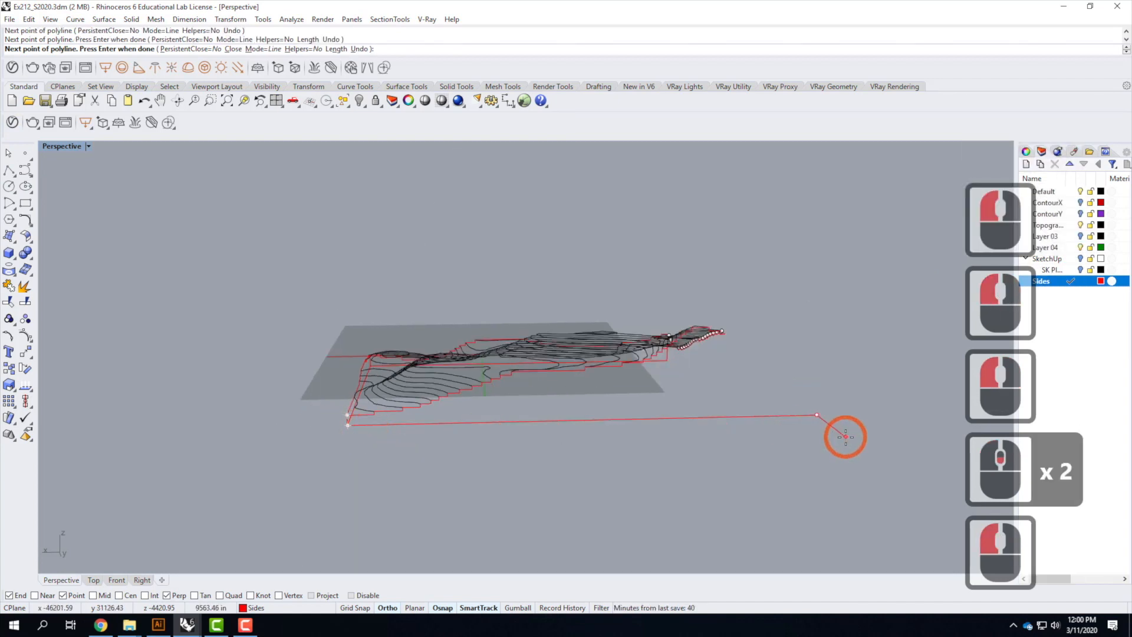
{"action": "key", "text": "Return"}
Draw a vertical polyline from the contour's end at the far corner down to the new base line
{"action": "right_click", "coordinate": [721, 355]}
{"action": "scroll", "coordinate": [724, 337], "scroll_direction": "up", "scroll_amount": 2}
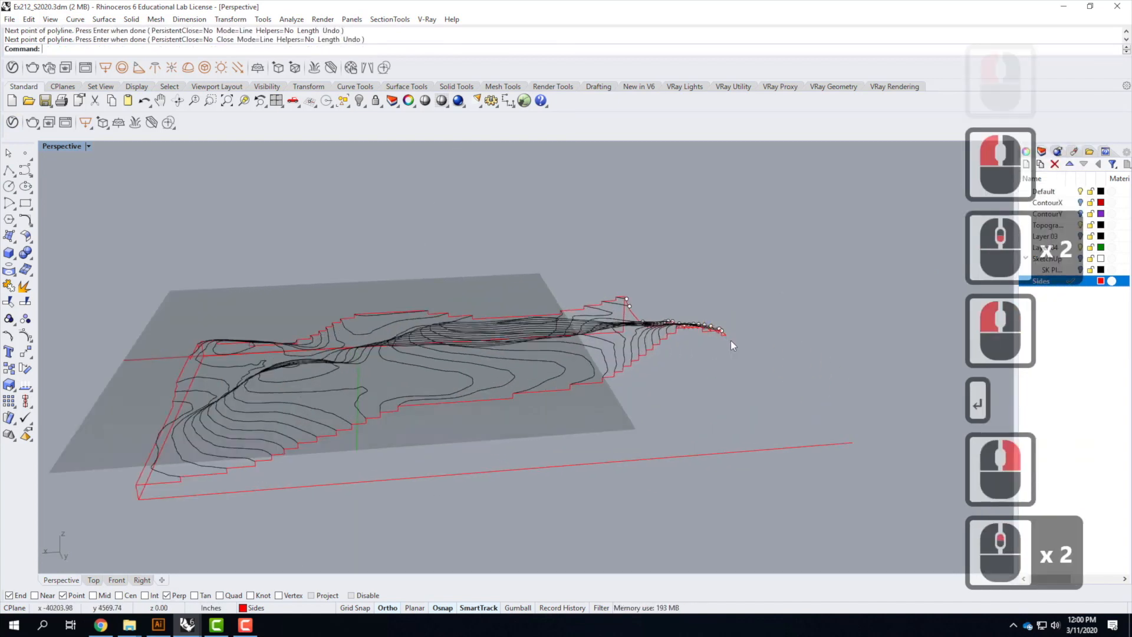
{"action": "left_click", "coordinate": [730, 340]}
{"action": "left_click", "coordinate": [732, 446]}
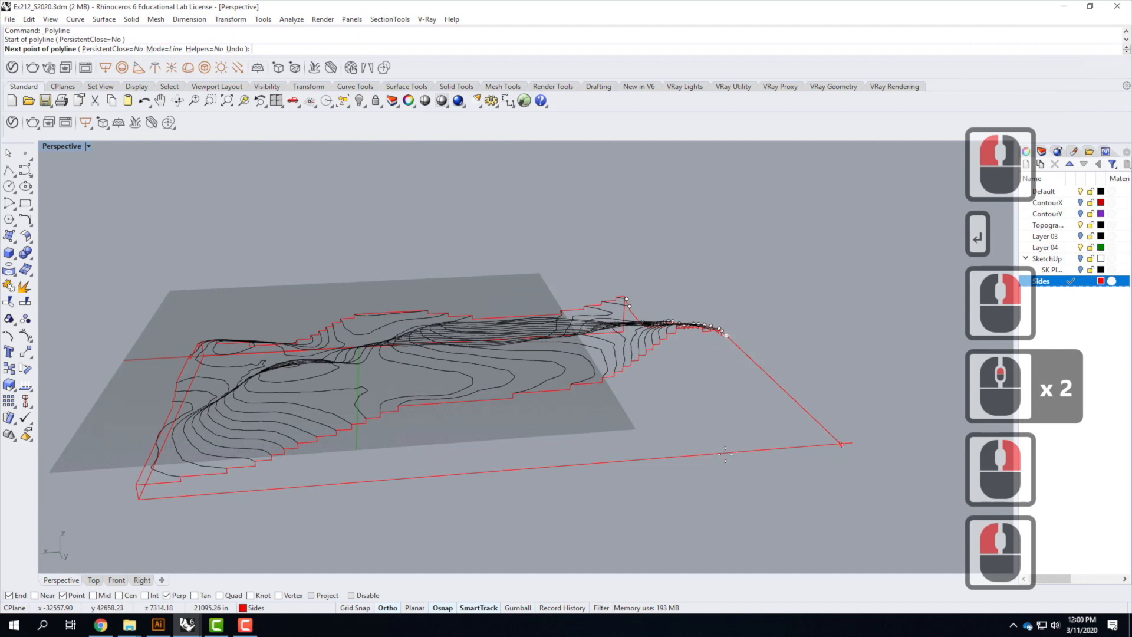
{"action": "left_click", "coordinate": [714, 455]}
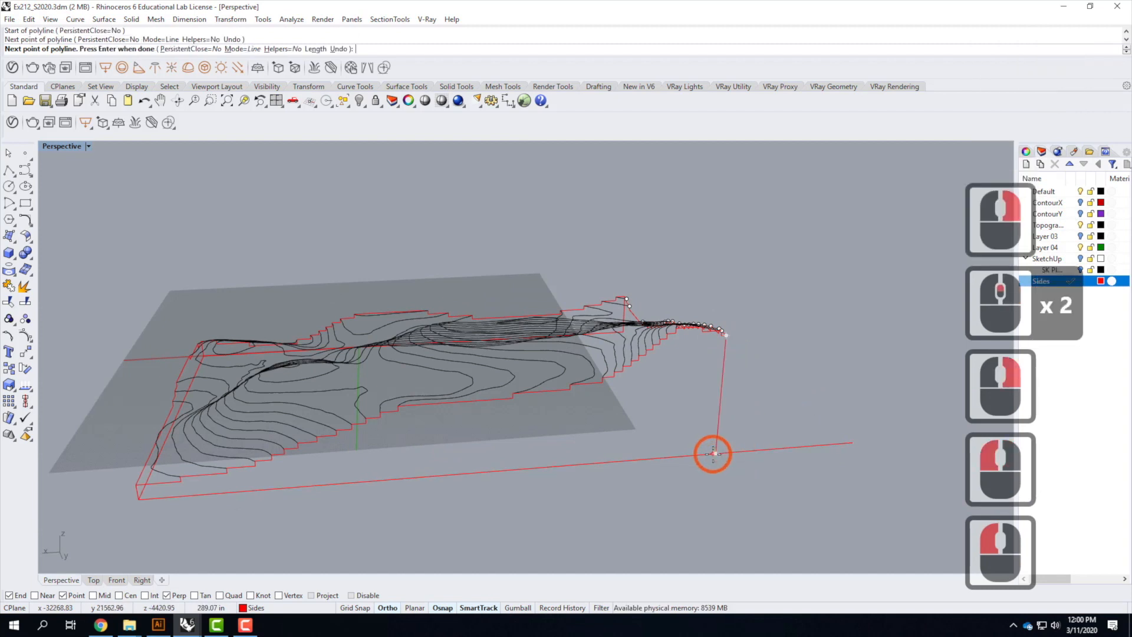
{"action": "key", "text": "Return"}
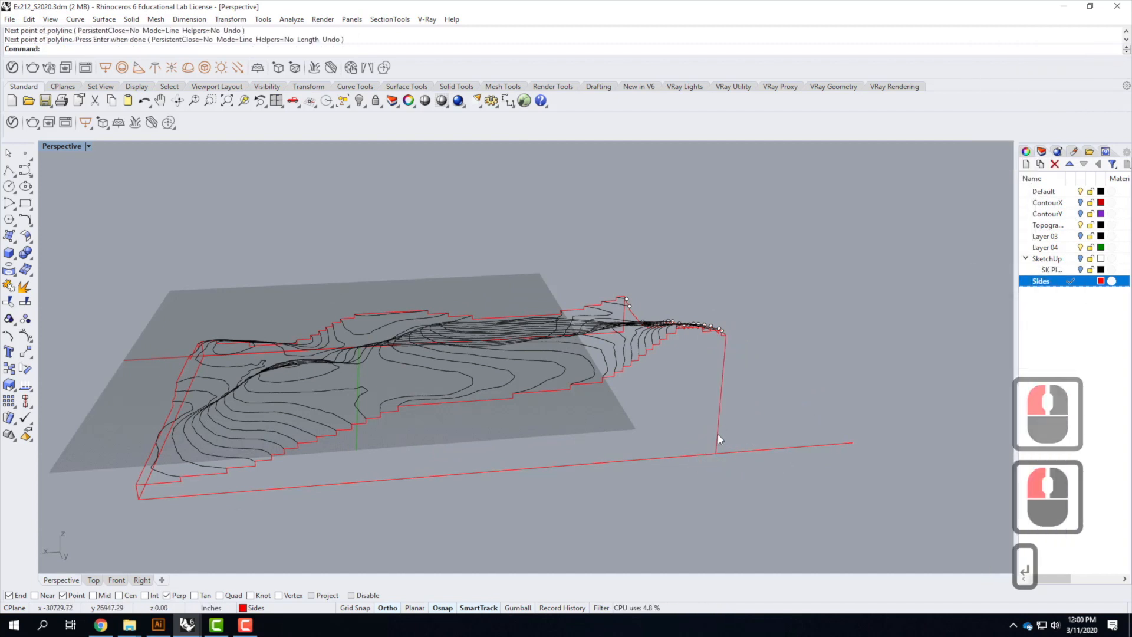
Trim the base line's overhang past the far corner, cutting with the new vertical line
{"action": "left_click", "coordinate": [721, 433]}
{"action": "type", "text": "trim"}
{"action": "key", "text": "Return"}
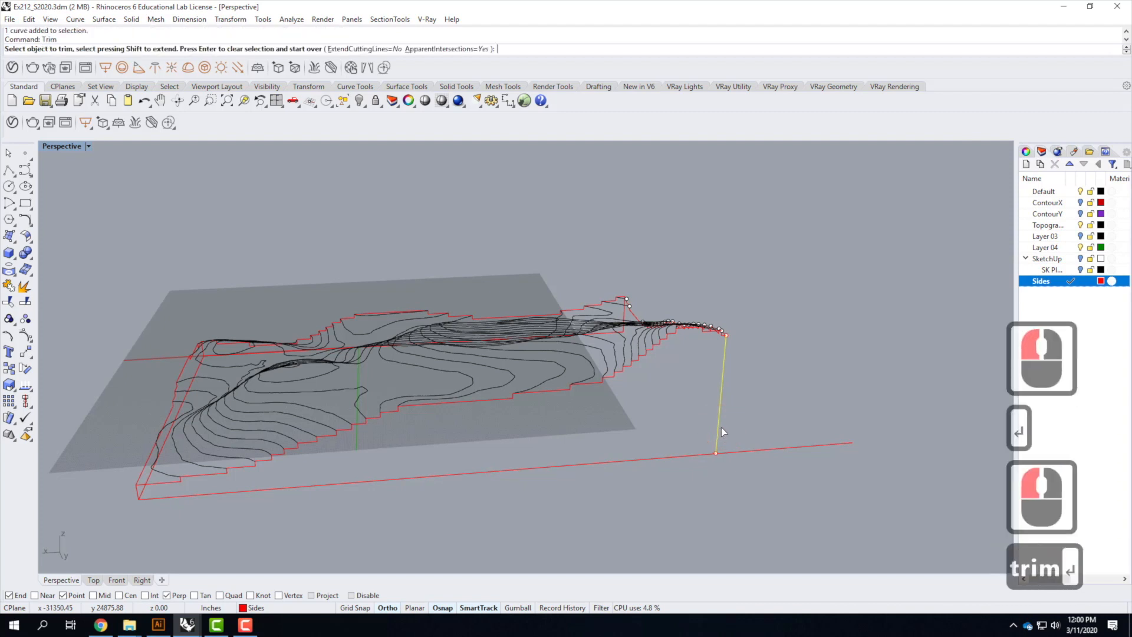
{"action": "left_click", "coordinate": [791, 447]}
{"action": "key", "text": "Return"}
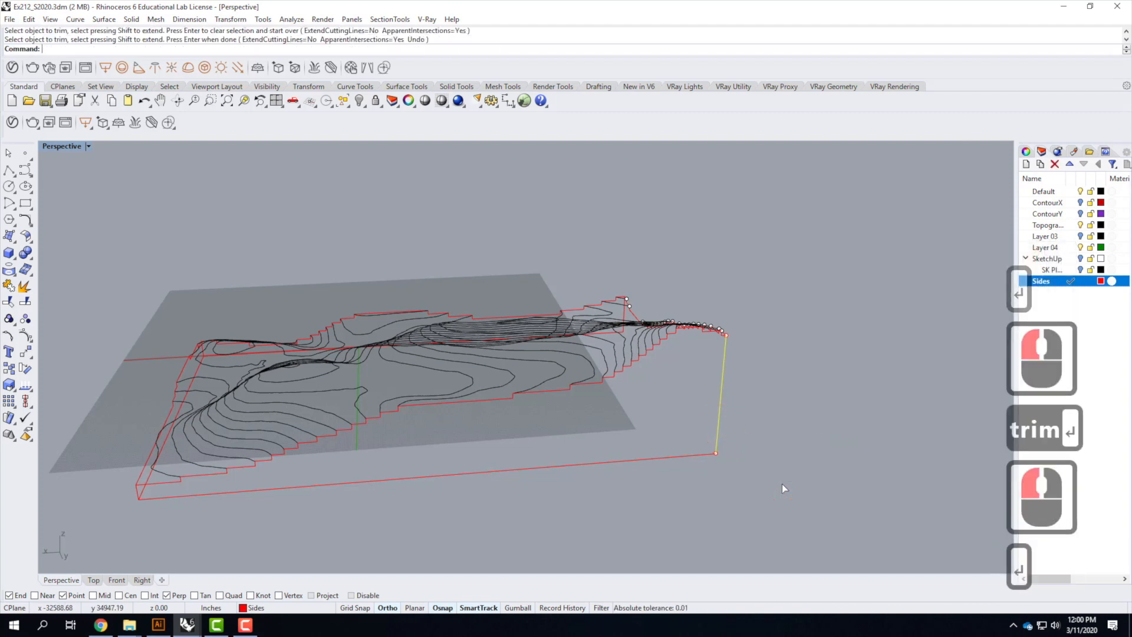
Select every piece of this side's outline, including the stepped contour segments, and join them into one closed curve
{"action": "left_click", "coordinate": [688, 458], "text": "shift"}
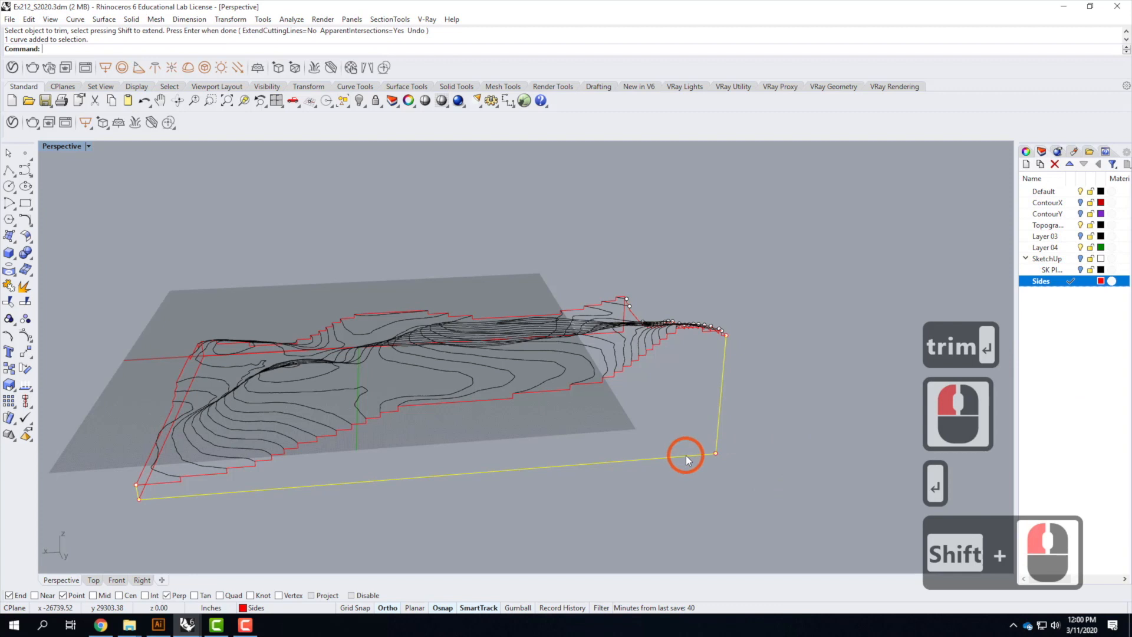
{"action": "left_click", "coordinate": [159, 483], "text": "shift"}
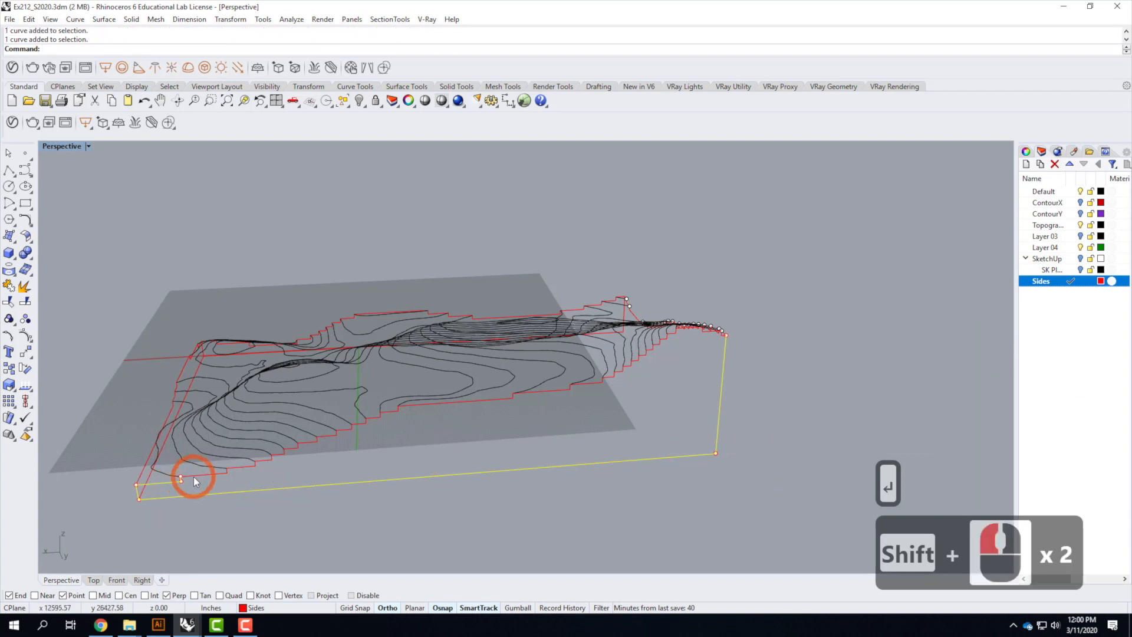
{"action": "left_click", "coordinate": [352, 420], "text": "shift"}
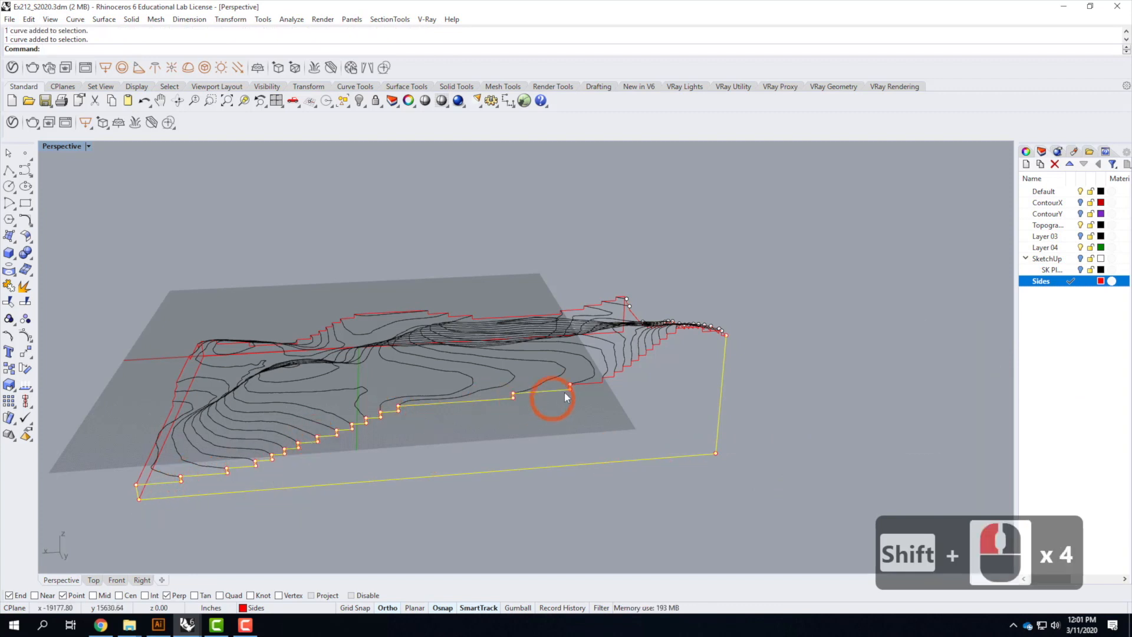
{"action": "left_click", "coordinate": [626, 374], "text": "shift"}
{"action": "scroll", "coordinate": [747, 326], "scroll_direction": "up", "scroll_amount": 8}
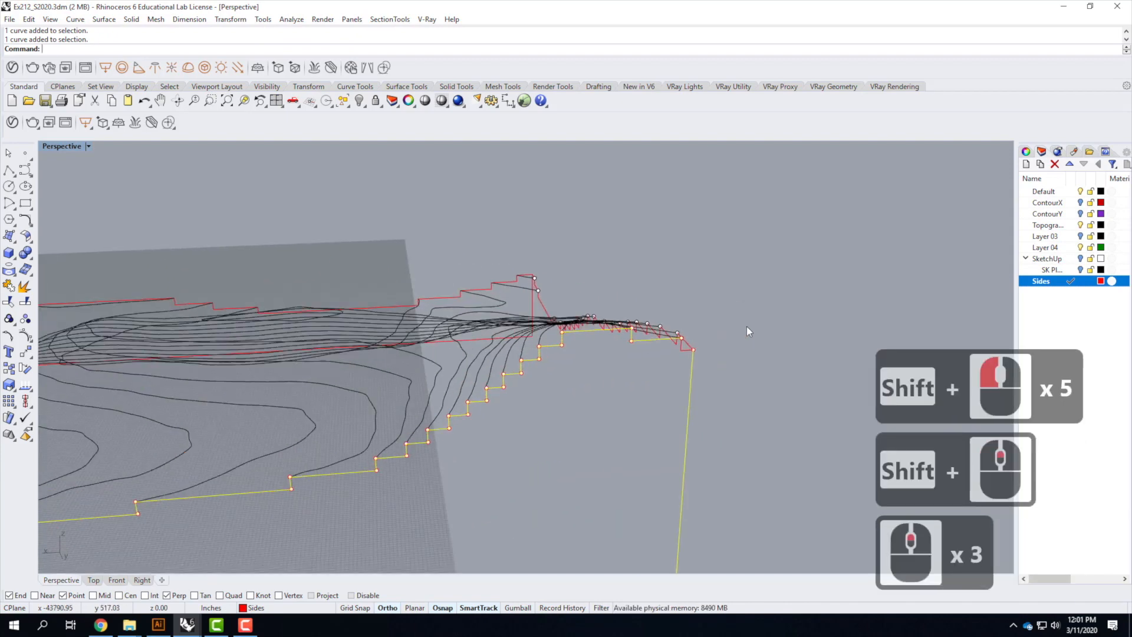
{"action": "left_click", "coordinate": [603, 377], "text": "shift"}
{"action": "left_click", "coordinate": [597, 382], "text": "shift"}
{"action": "scroll", "coordinate": [602, 377], "scroll_direction": "down", "scroll_amount": 8}
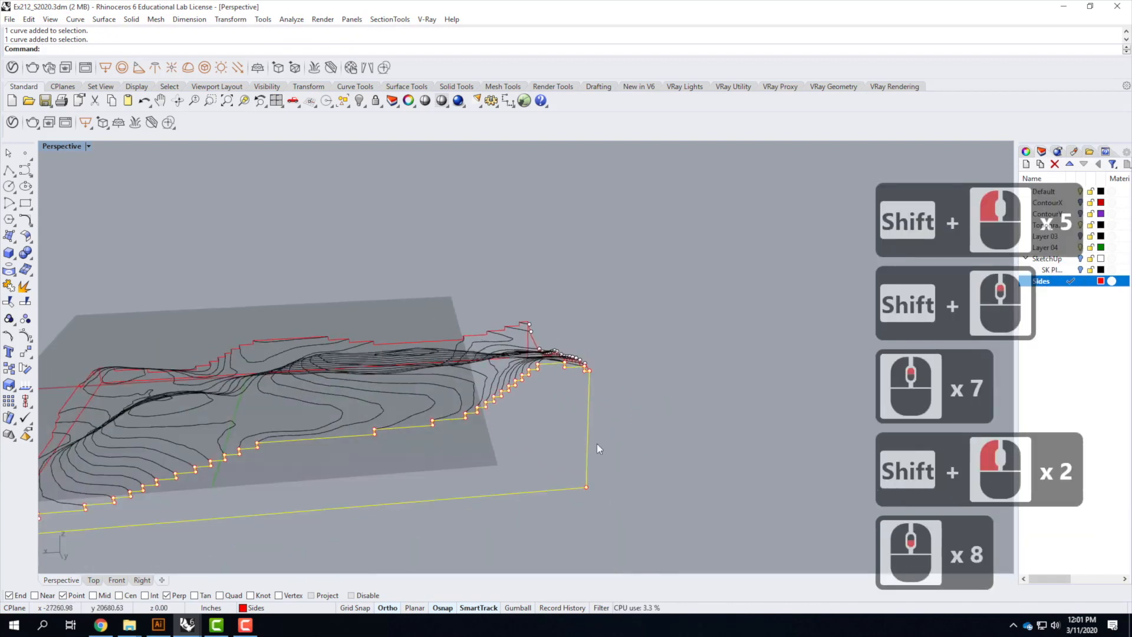
{"action": "scroll", "coordinate": [641, 439], "scroll_direction": "down", "scroll_amount": 4}
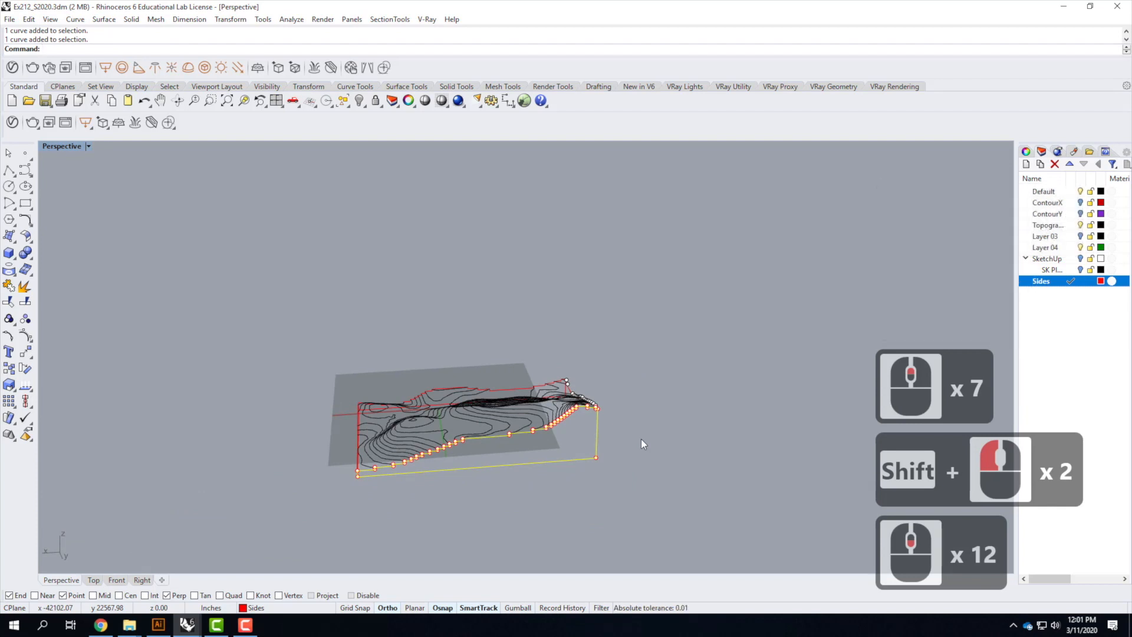
{"action": "type", "text": "join"}
{"action": "key", "text": "Return"}
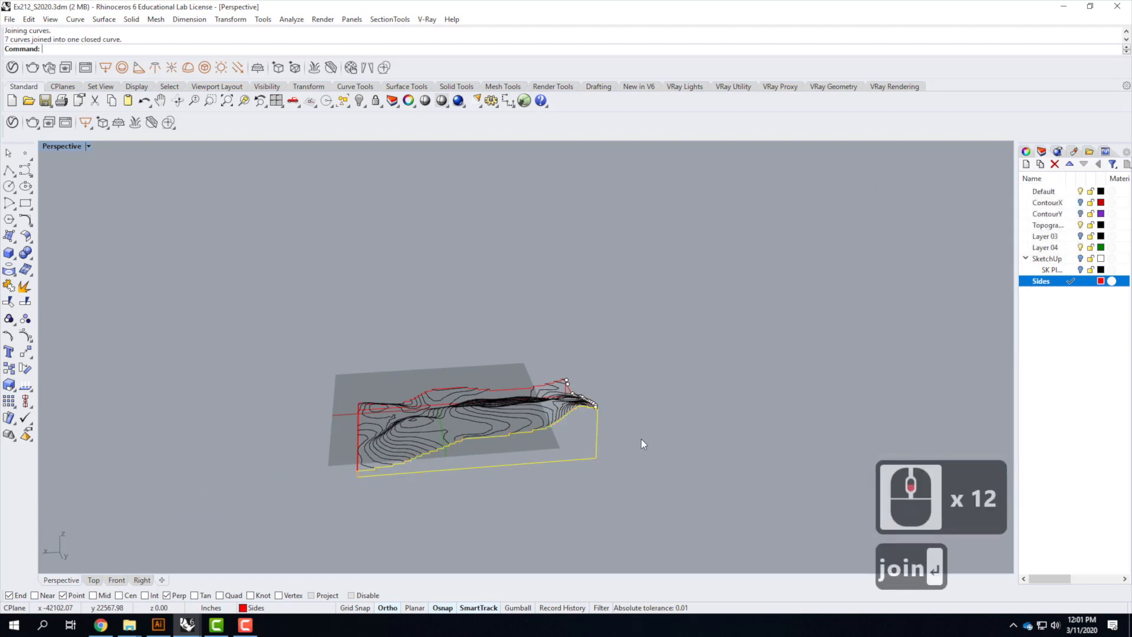
On the last side, draw a polyline from the lowest contour's end down, across the base, and up to the contour's other end
{"action": "right_click_drag", "start_coordinate": [670, 420], "coordinate": [554, 425]}
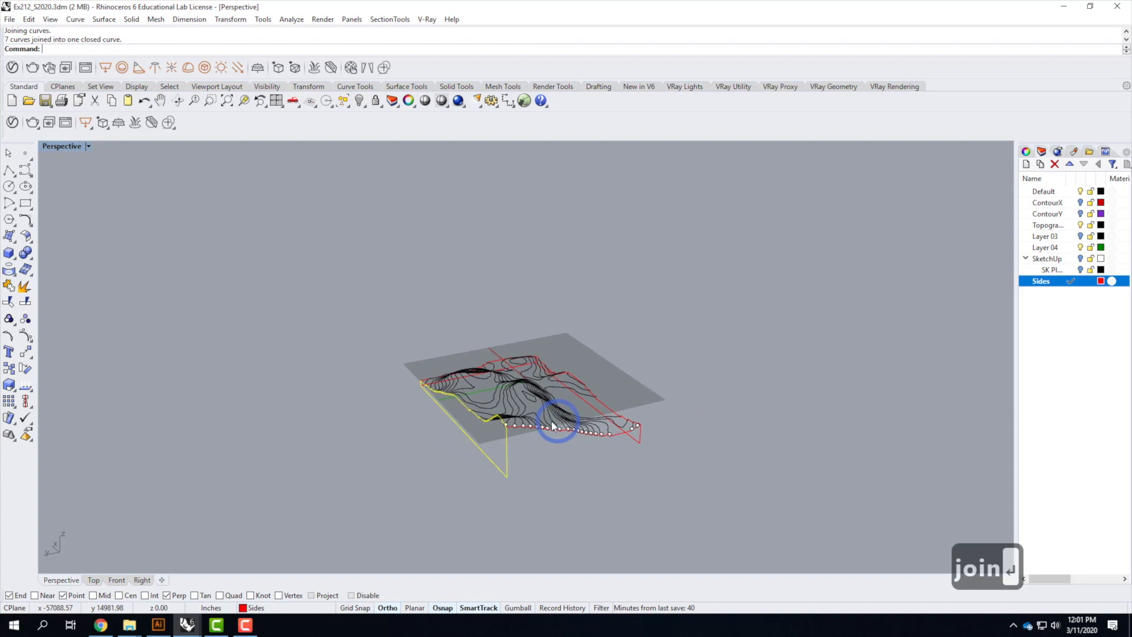
{"action": "scroll", "coordinate": [605, 470], "scroll_direction": "up", "scroll_amount": 3}
{"action": "left_click", "coordinate": [709, 472]}
{"action": "scroll", "coordinate": [371, 391], "scroll_direction": "down", "scroll_amount": 3}
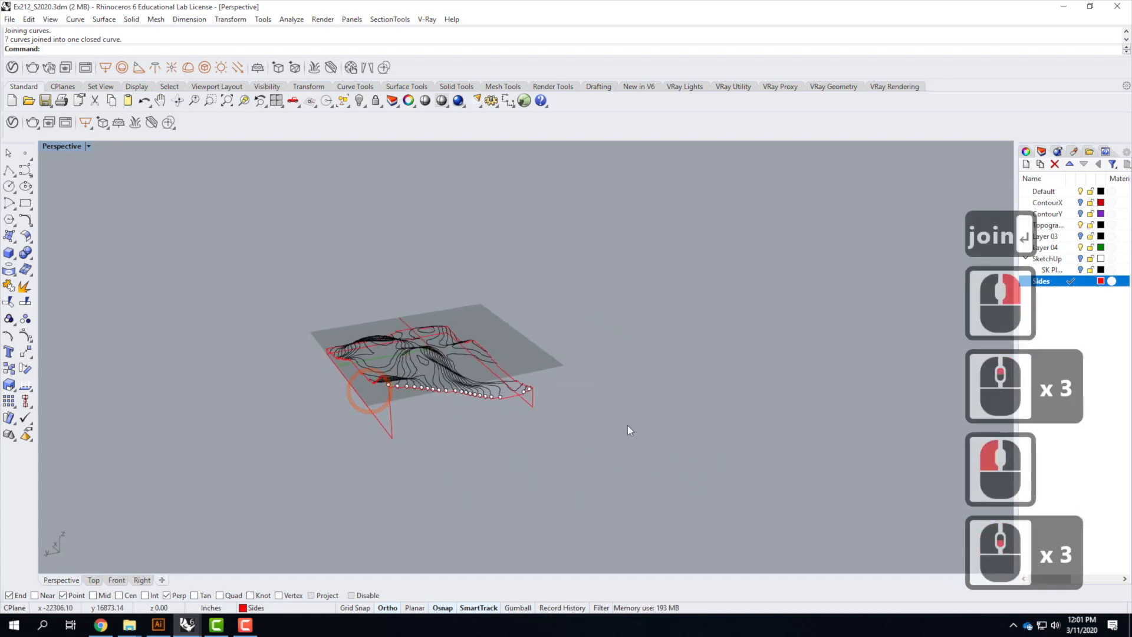
{"action": "scroll", "coordinate": [553, 387], "scroll_direction": "up", "scroll_amount": 2}
{"action": "left_click", "coordinate": [9, 171]}
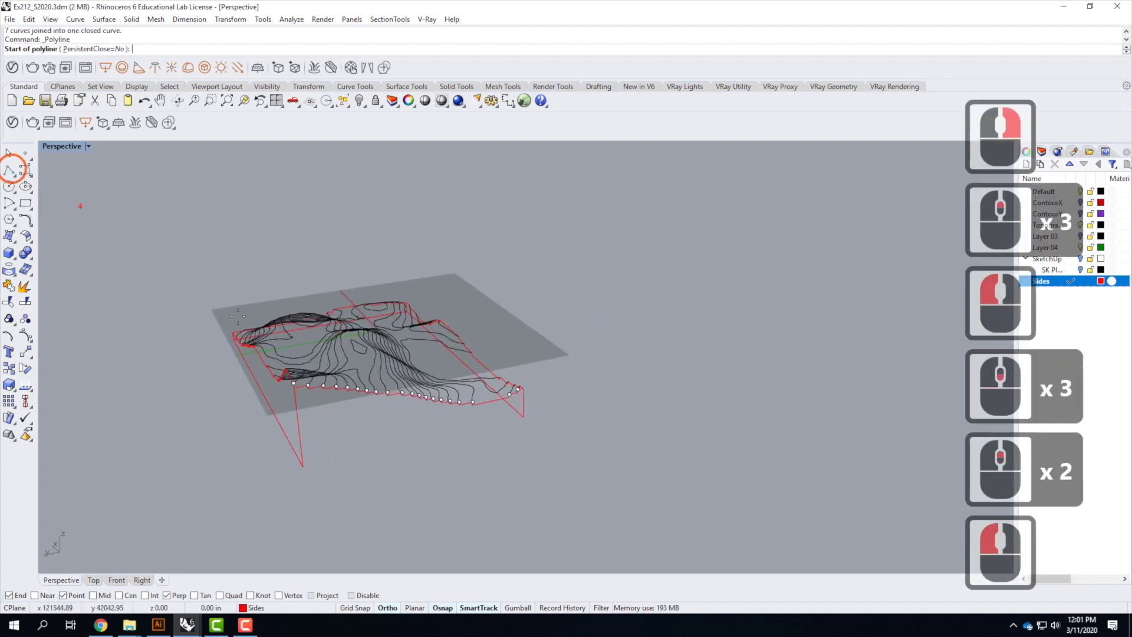
{"action": "scroll", "coordinate": [319, 389], "scroll_direction": "up", "scroll_amount": 3}
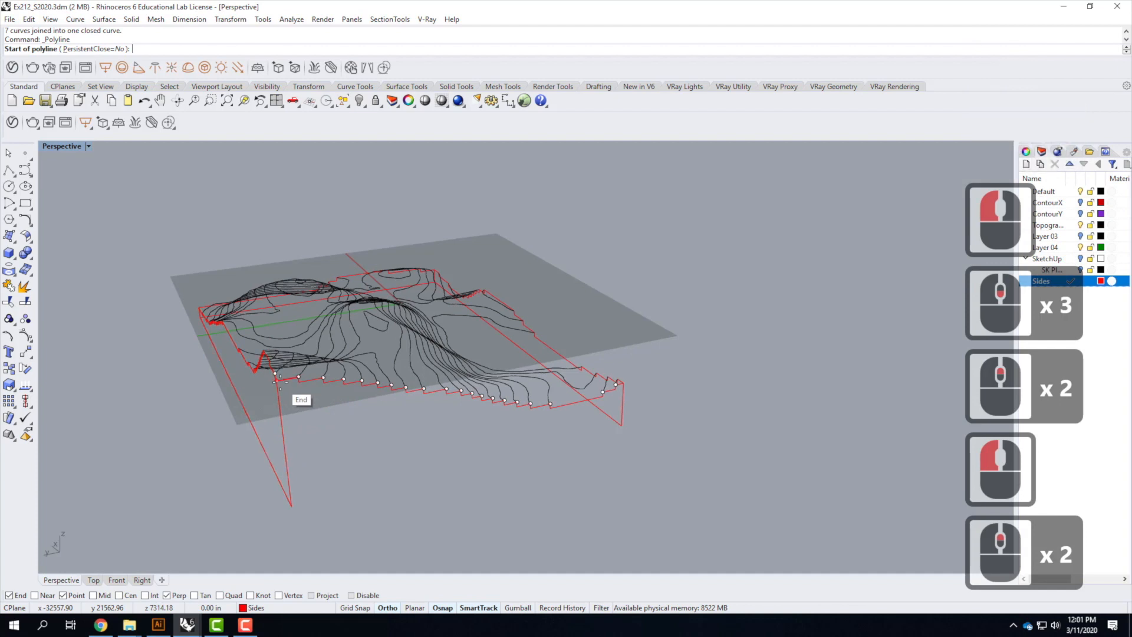
{"action": "left_click", "coordinate": [276, 381]}
{"action": "left_click", "coordinate": [291, 504]}
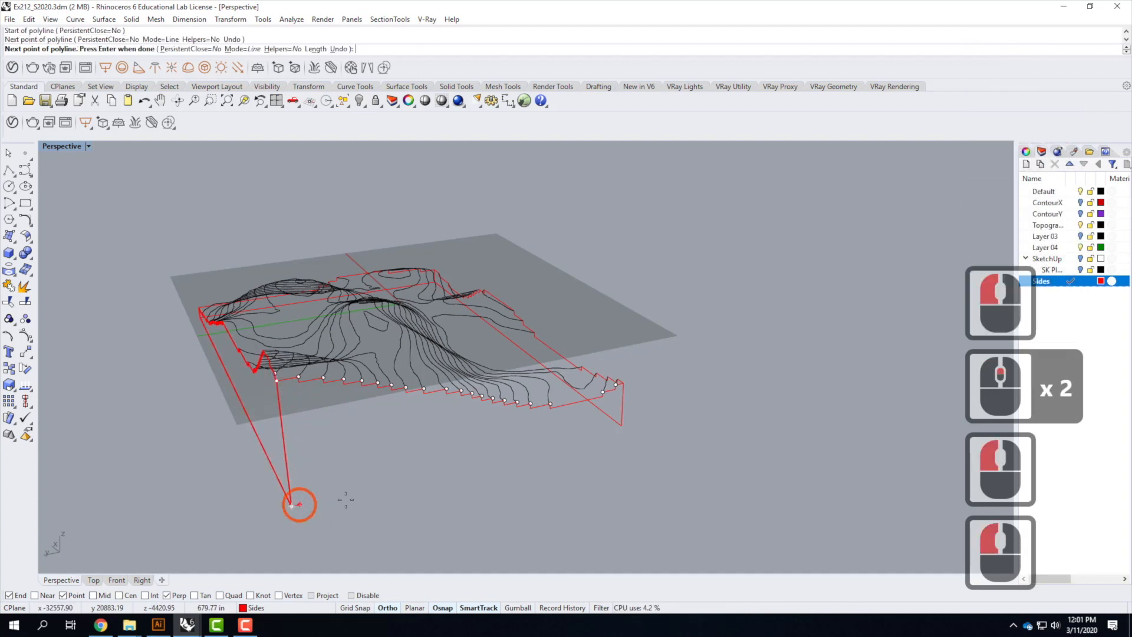
{"action": "left_click", "coordinate": [623, 428]}
{"action": "left_click", "coordinate": [620, 384]}
{"action": "key", "text": "Return"}
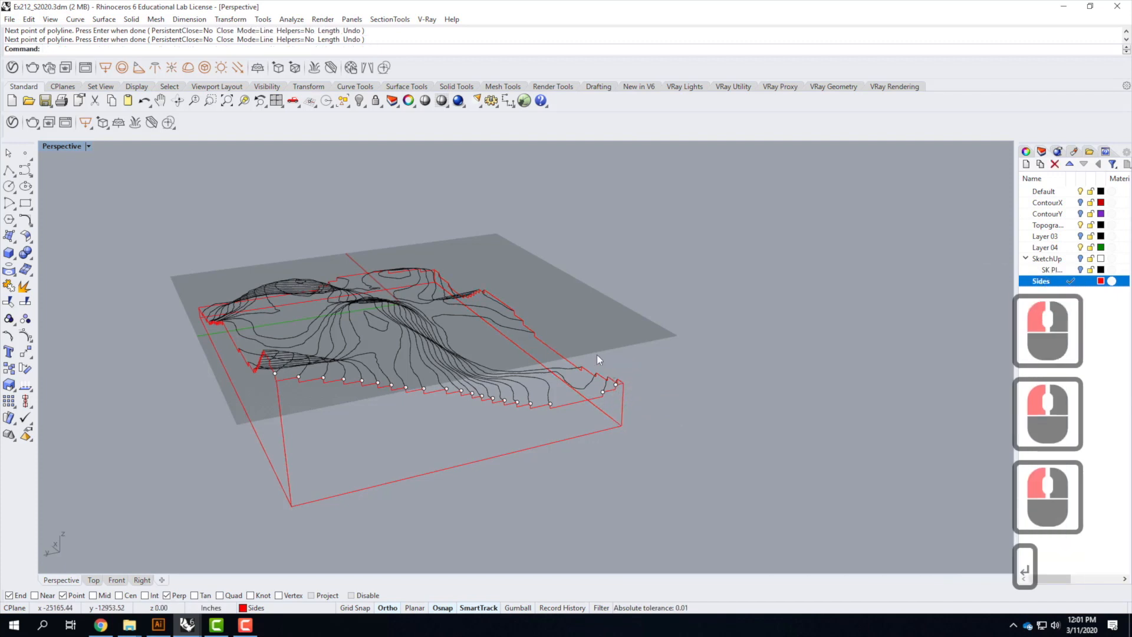
Select the new polyline and this side's stepped contour segments, and join them into one closed curve
{"action": "left_click", "coordinate": [519, 452]}
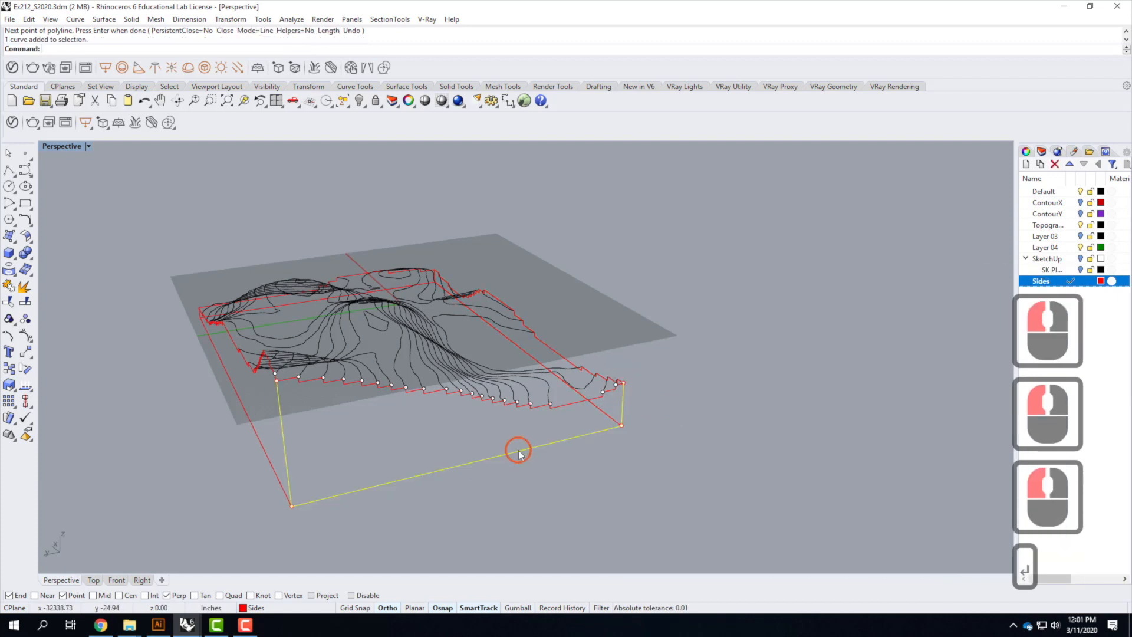
{"action": "left_click", "coordinate": [307, 378], "text": "shift"}
{"action": "left_click", "coordinate": [289, 378], "text": "shift"}
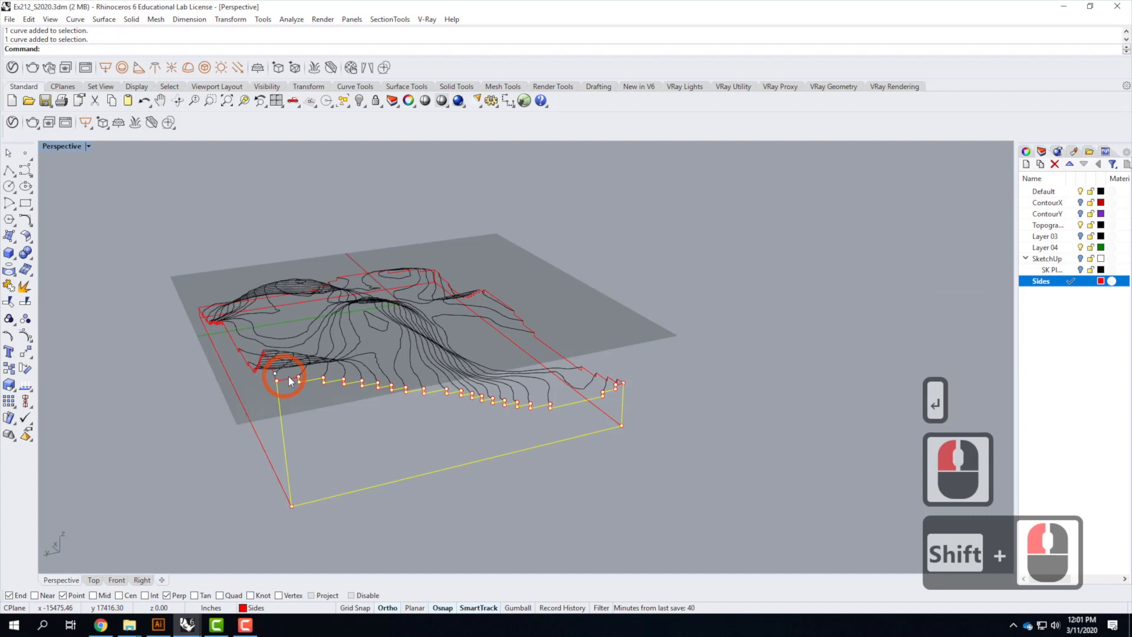
{"action": "scroll", "coordinate": [629, 385], "scroll_direction": "up", "scroll_amount": 5}
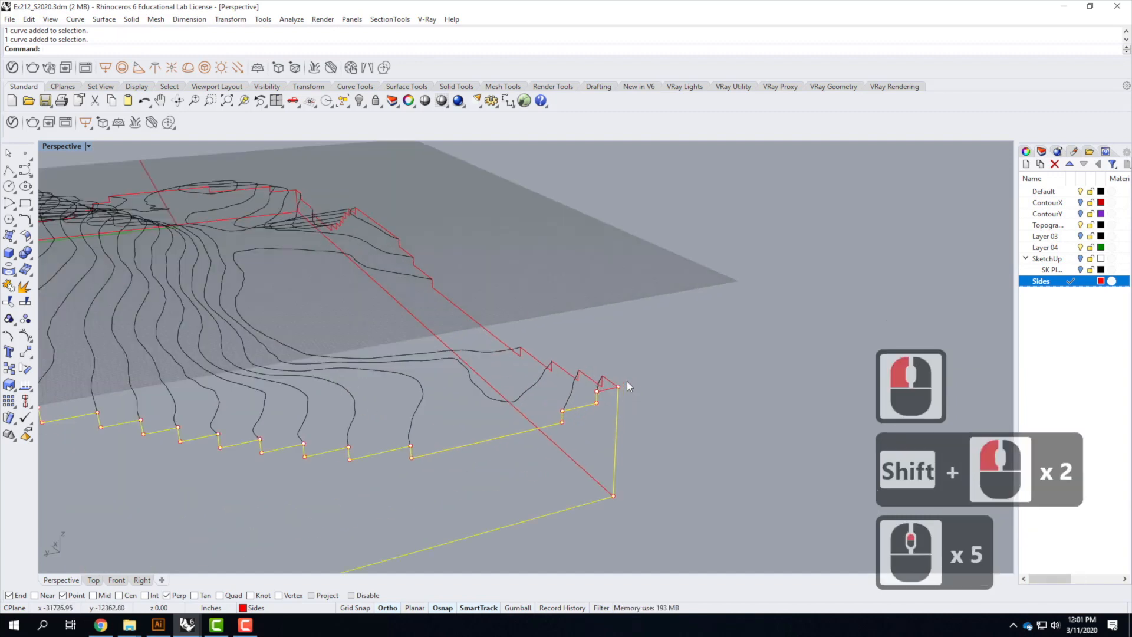
{"action": "left_click", "coordinate": [667, 394], "text": "shift"}
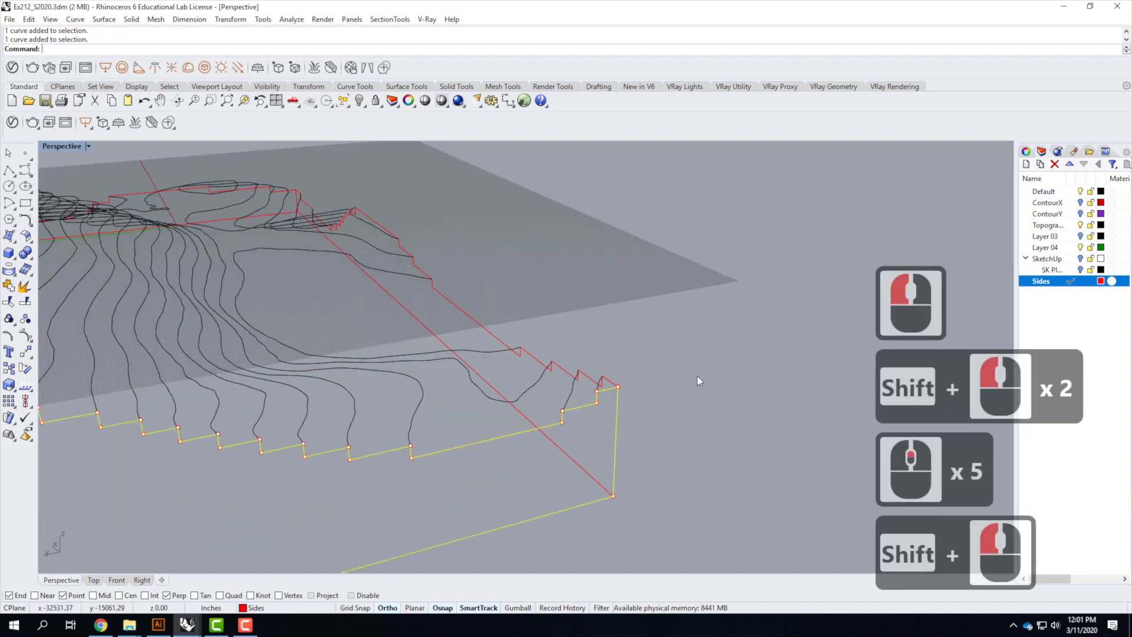
{"action": "type", "text": "join"}
{"action": "key", "text": "Return"}
Orbit and zoom around the model to inspect the joined side outlines
{"action": "scroll", "coordinate": [705, 365], "scroll_direction": "down", "scroll_amount": 4}
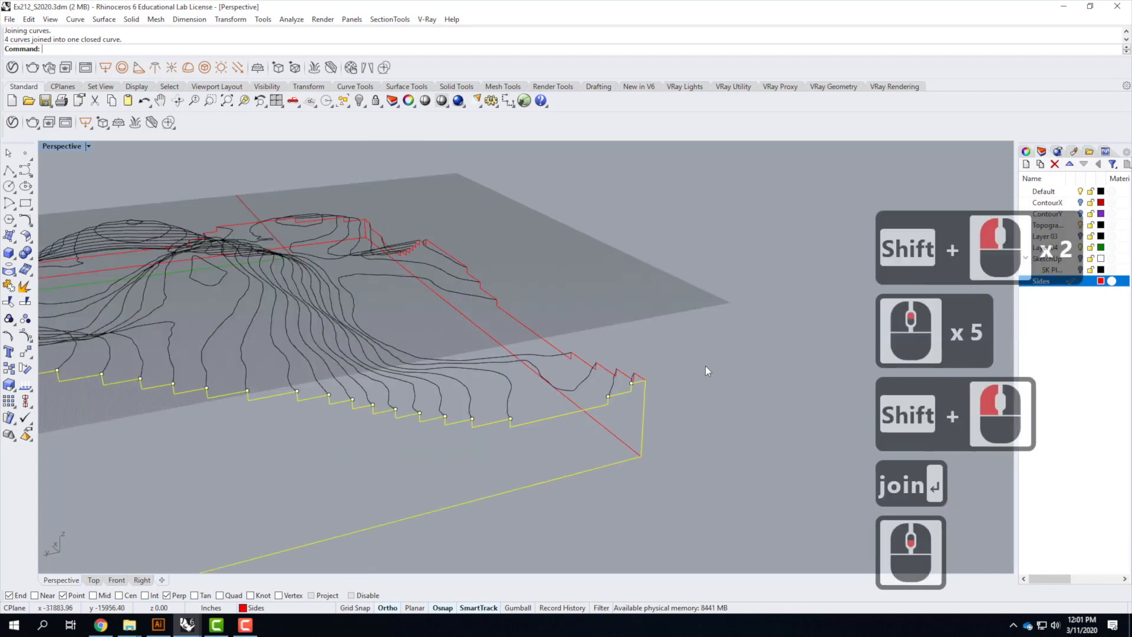
{"action": "left_click", "coordinate": [733, 369]}
{"action": "left_click", "coordinate": [608, 445]}
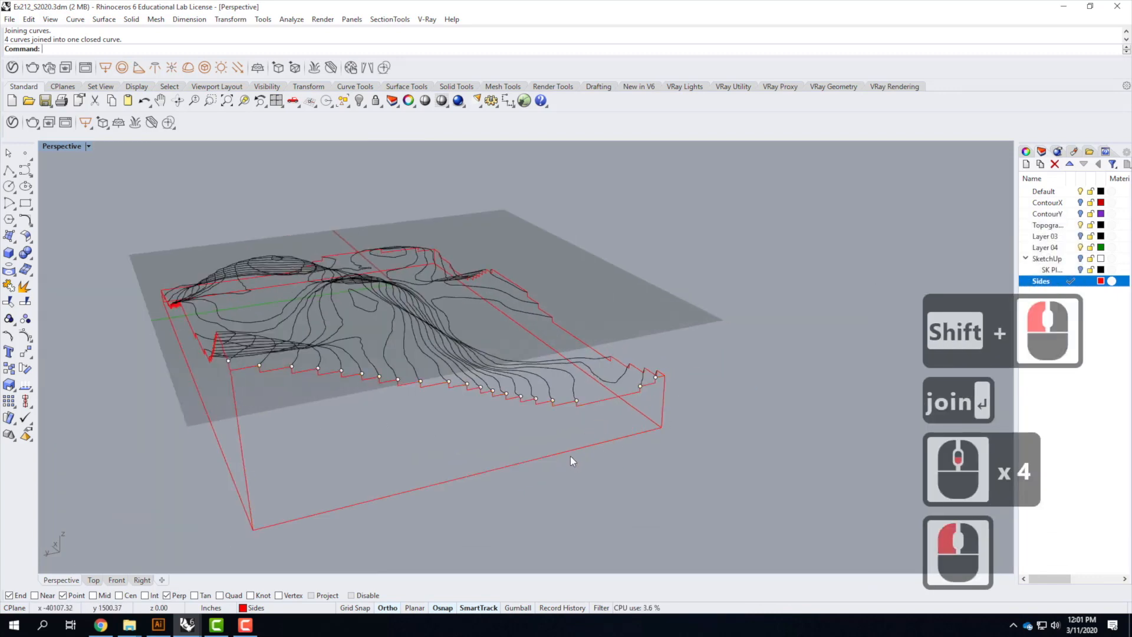
{"action": "left_click", "coordinate": [586, 443]}
{"action": "left_click", "coordinate": [632, 408]}
{"action": "left_click", "coordinate": [632, 408]}
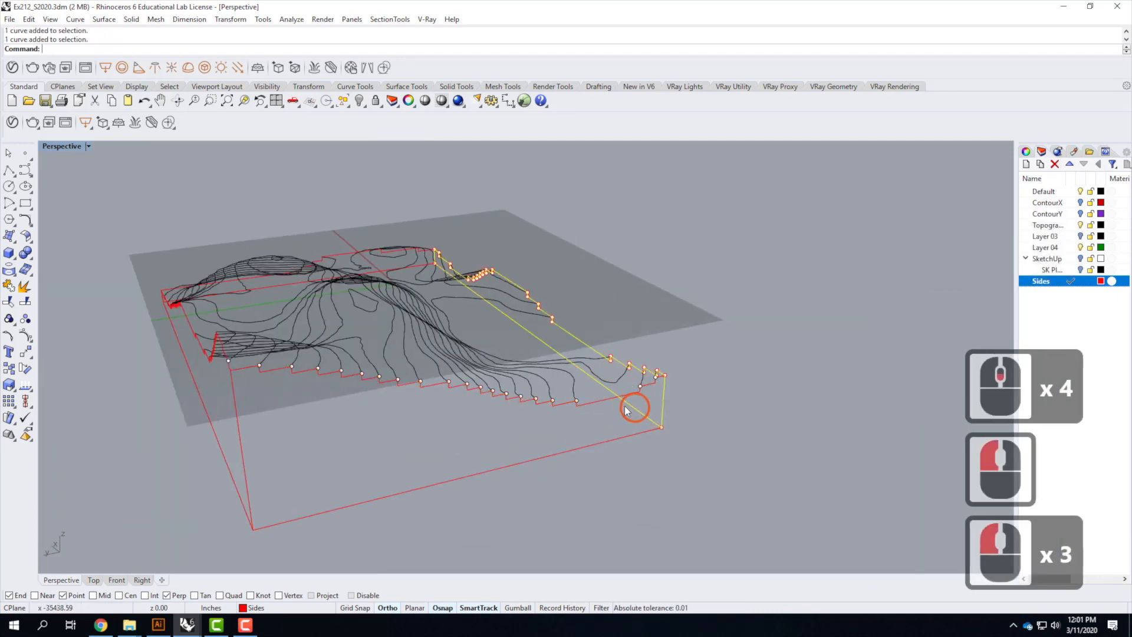
{"action": "left_click", "coordinate": [198, 404]}
{"action": "left_click", "coordinate": [202, 402]}
{"action": "left_click", "coordinate": [277, 290]}
{"action": "left_click", "coordinate": [595, 547]}
{"action": "scroll", "coordinate": [727, 465], "scroll_direction": "down", "scroll_amount": 2}
{"action": "right_click_drag", "start_coordinate": [726, 464], "coordinate": [476, 473]}
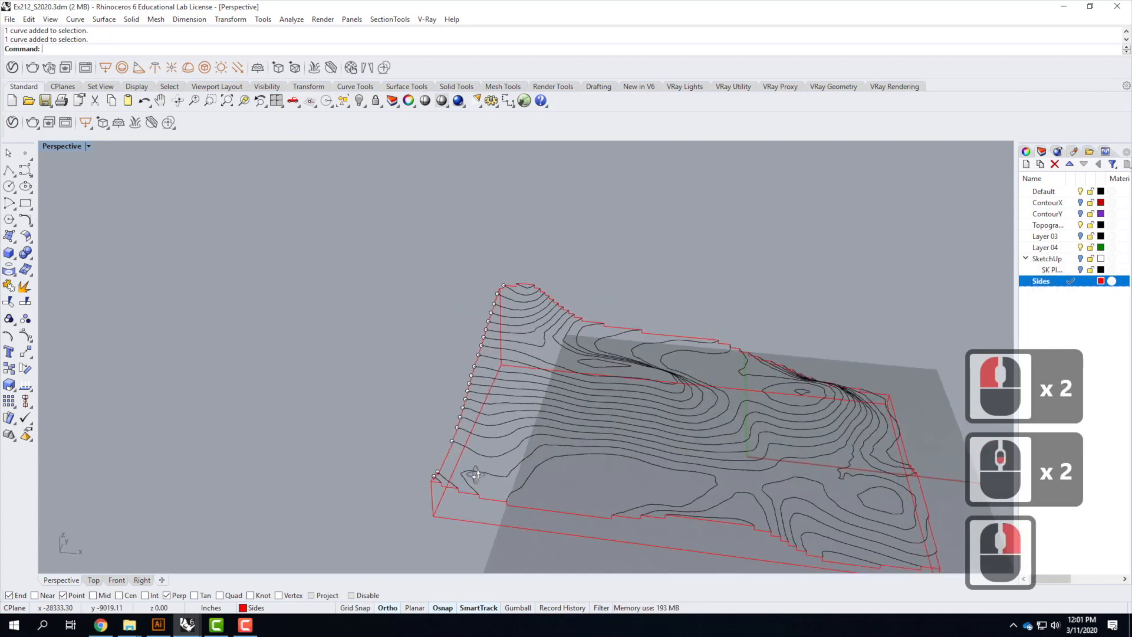
{"action": "scroll", "coordinate": [341, 335], "scroll_direction": "down", "scroll_amount": 4}
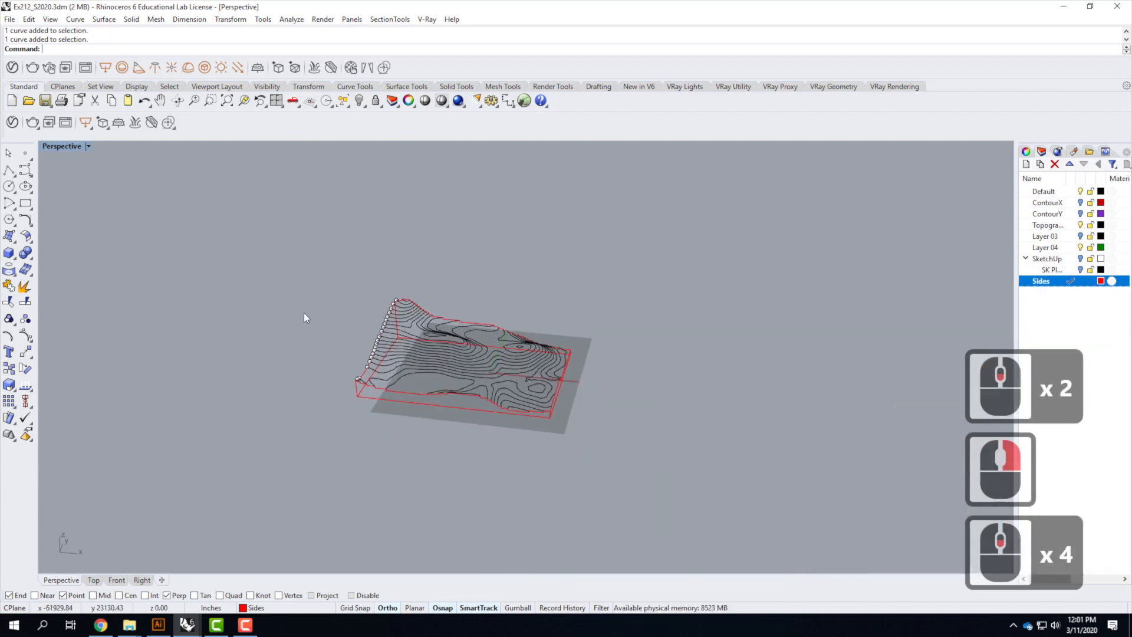
{"action": "scroll", "coordinate": [467, 393], "scroll_direction": "up", "scroll_amount": 4}
Rotate the near side outline 90° with Rotate 3-D about its base edge so it lies flat
{"action": "left_click", "coordinate": [637, 414]}
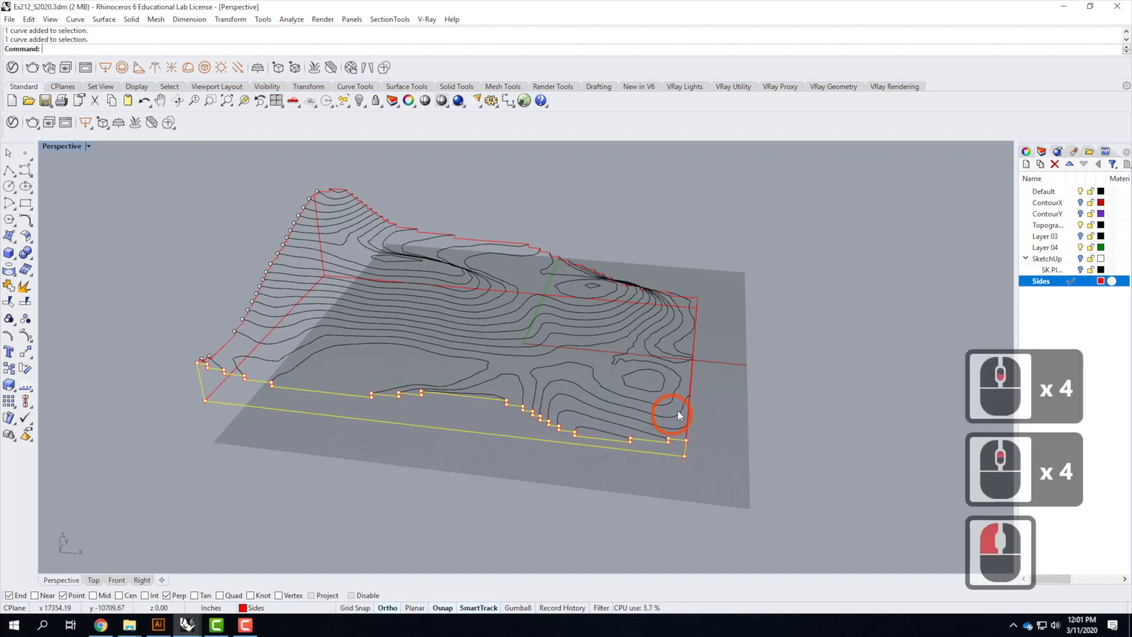
{"action": "right_click_drag", "start_coordinate": [719, 417], "coordinate": [752, 400]}
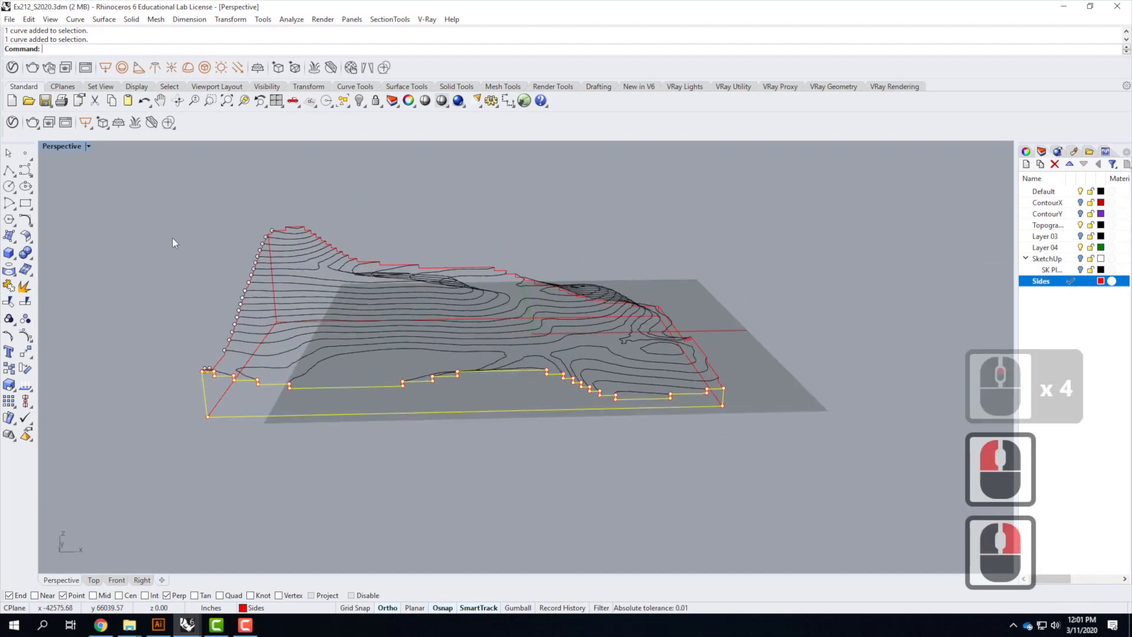
{"action": "left_click", "coordinate": [230, 18]}
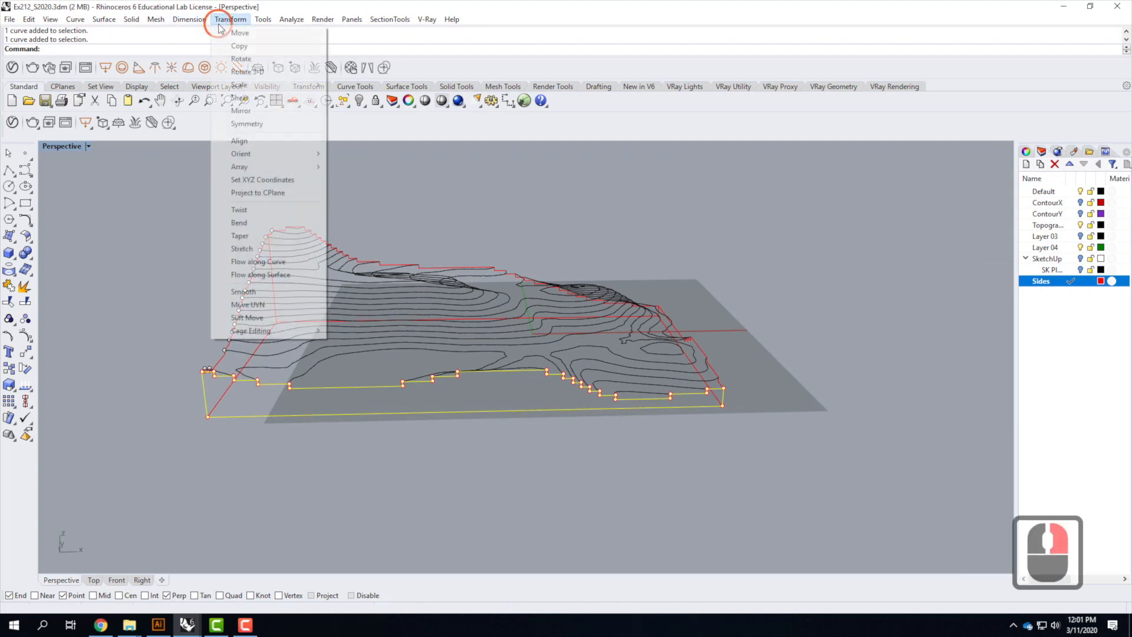
{"action": "left_click", "coordinate": [271, 72]}
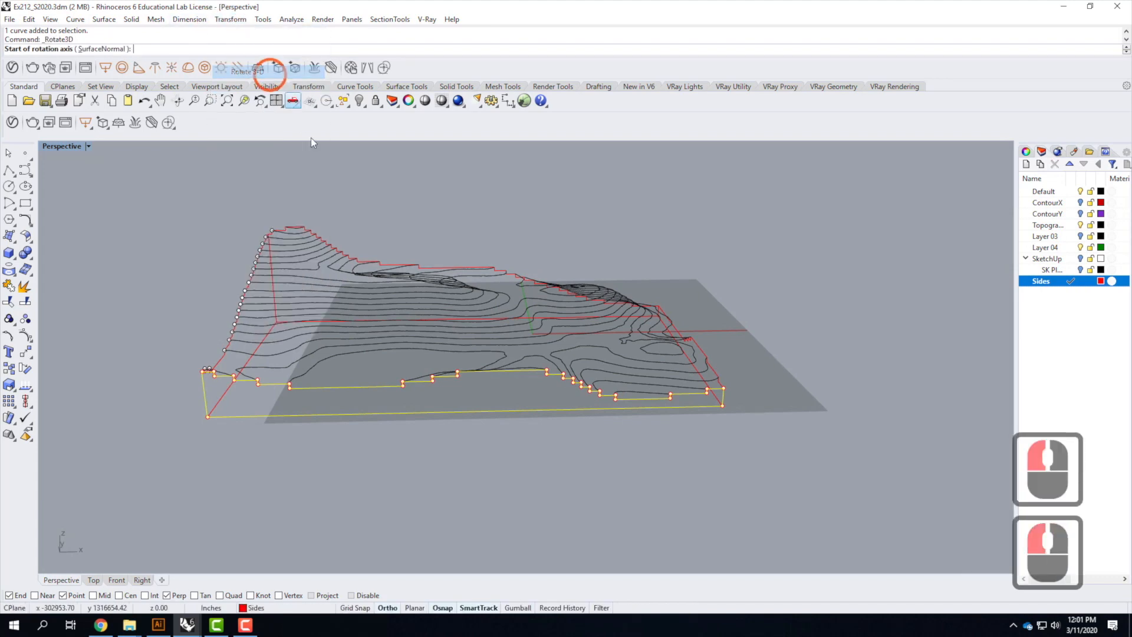
{"action": "left_click", "coordinate": [207, 416]}
{"action": "left_click", "coordinate": [722, 406]}
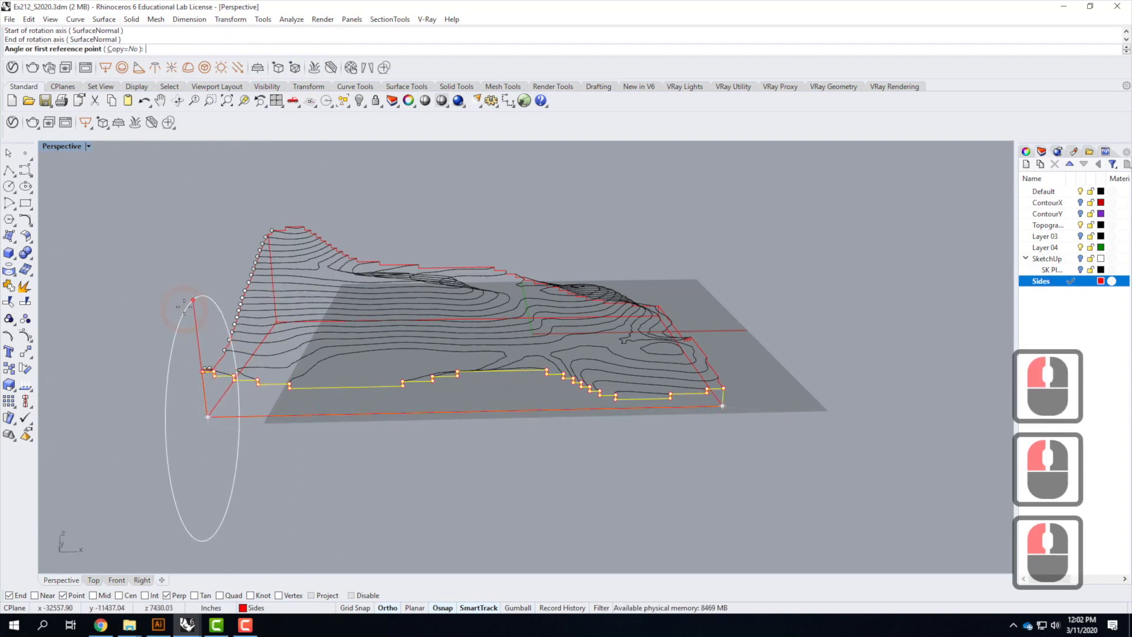
{"action": "left_click", "coordinate": [190, 271]}
{"action": "left_click", "coordinate": [95, 390]}
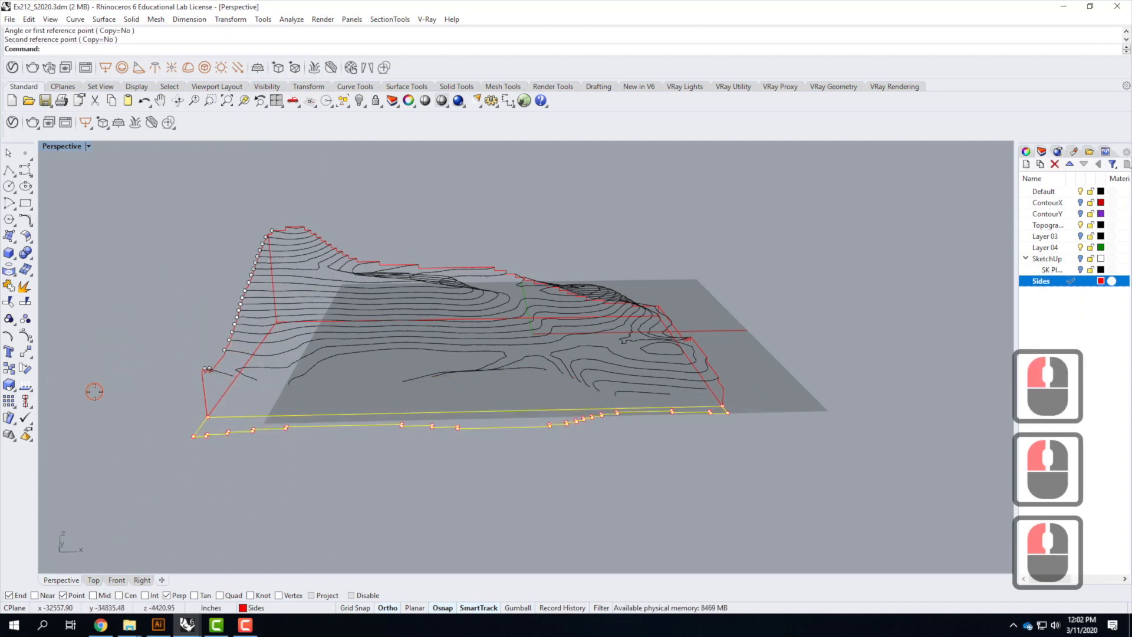
Rotate the long side outline 90° about its base edge with Rotate 3-D to lay it flat
{"action": "right_click_drag", "start_coordinate": [152, 405], "coordinate": [314, 417]}
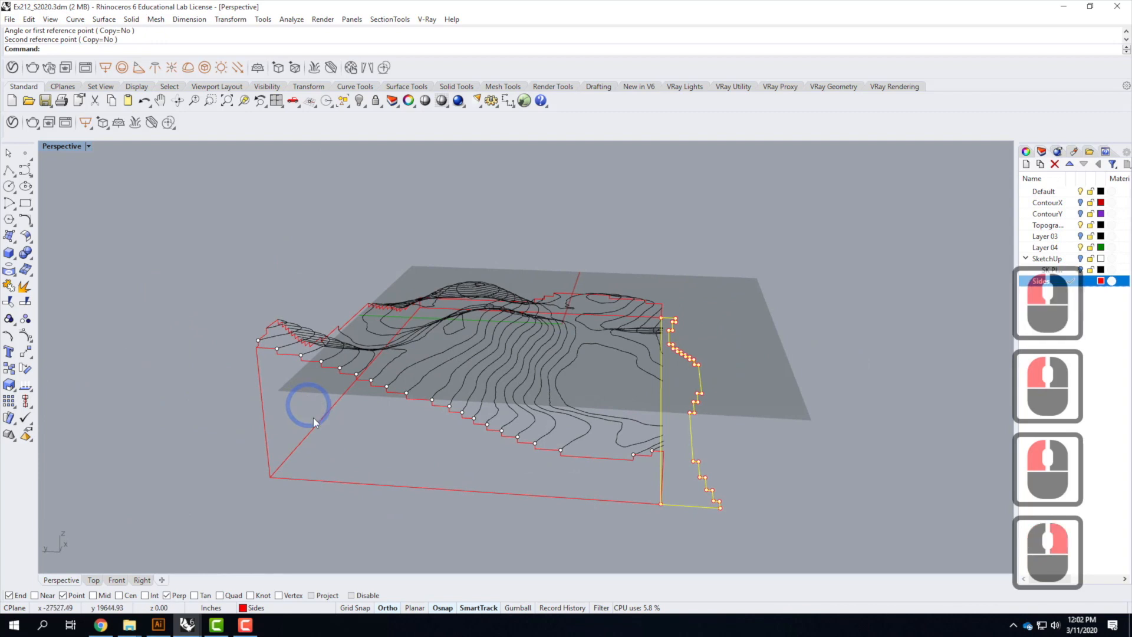
{"action": "left_click", "coordinate": [326, 480]}
{"action": "right_click", "coordinate": [401, 502]}
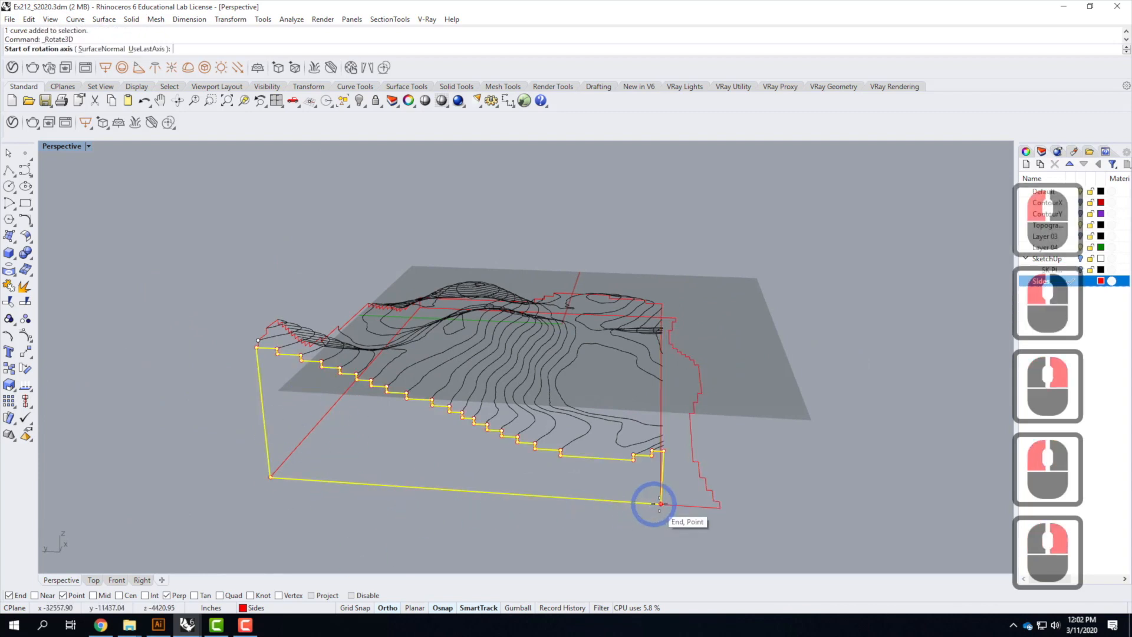
{"action": "left_click", "coordinate": [659, 503]}
{"action": "left_click", "coordinate": [270, 477]}
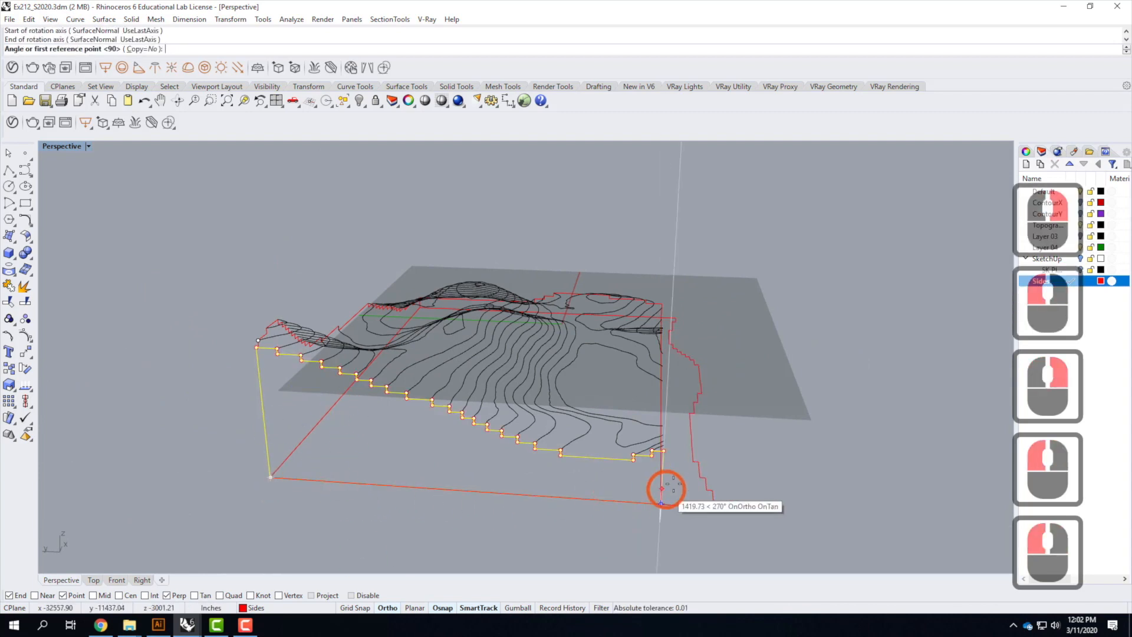
{"action": "left_click", "coordinate": [600, 416]}
{"action": "scroll", "coordinate": [578, 473], "scroll_direction": "down", "scroll_amount": 2}
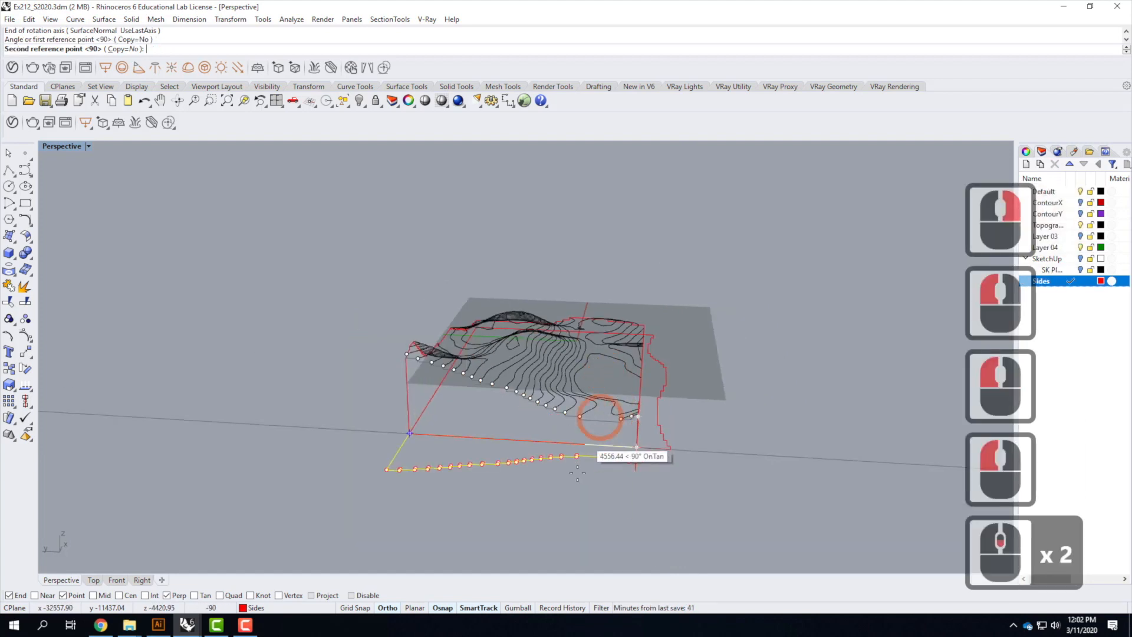
{"action": "left_click", "coordinate": [720, 464]}
{"action": "right_click_drag", "start_coordinate": [720, 464], "coordinate": [609, 441]}
Rotate a short side outline -90° about its base edge with Rotate 3-D to lay it flat
{"action": "left_click", "coordinate": [557, 406]}
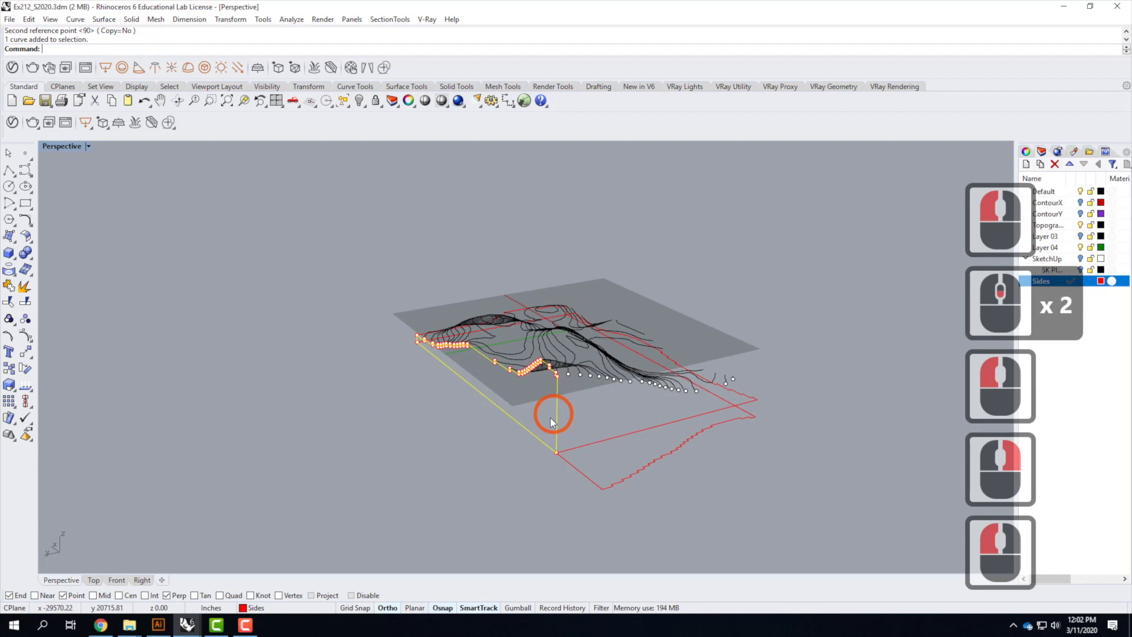
{"action": "right_click", "coordinate": [545, 423]}
{"action": "left_click", "coordinate": [556, 452]}
{"action": "left_click", "coordinate": [415, 342]}
{"action": "left_click", "coordinate": [545, 376]}
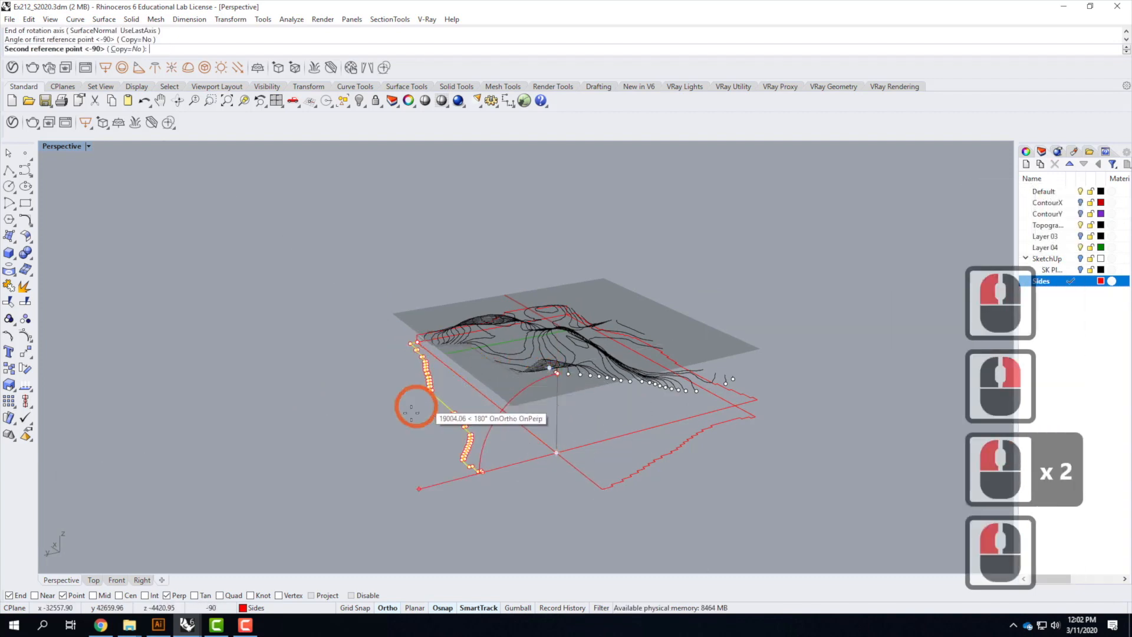
{"action": "left_click", "coordinate": [354, 453]}
Rotate the remaining side outline -90° about its base edge with Rotate 3-D to lay it flat
{"action": "right_click_drag", "start_coordinate": [323, 388], "coordinate": [388, 415]}
{"action": "right_click_drag", "start_coordinate": [534, 417], "coordinate": [472, 413]}
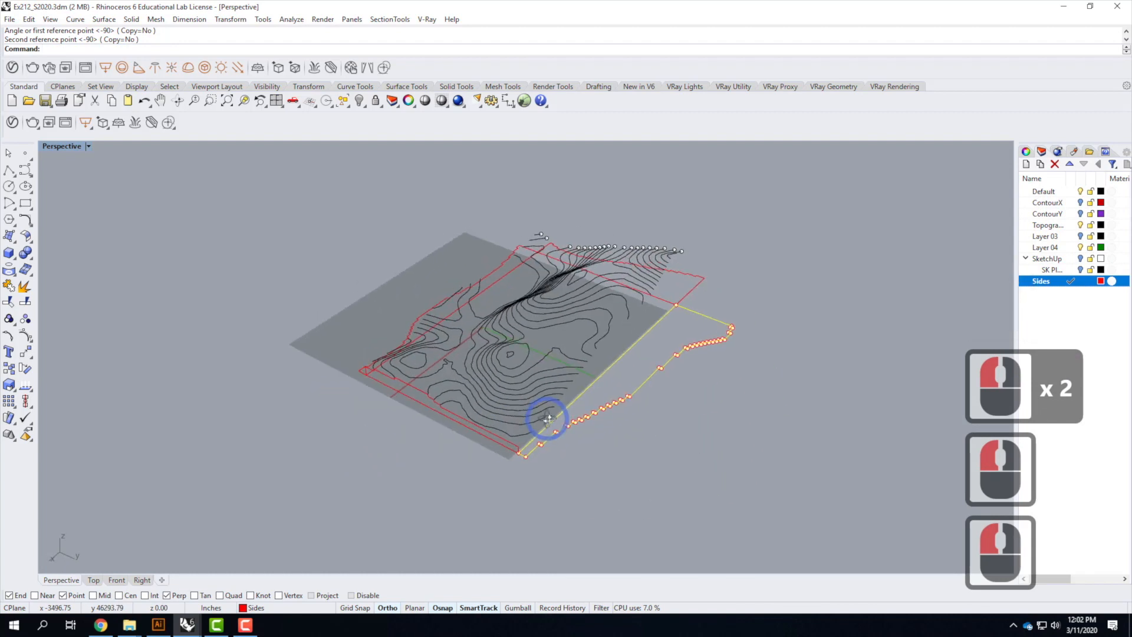
{"action": "scroll", "coordinate": [448, 409], "scroll_direction": "up", "scroll_amount": 3}
{"action": "left_click", "coordinate": [403, 373]}
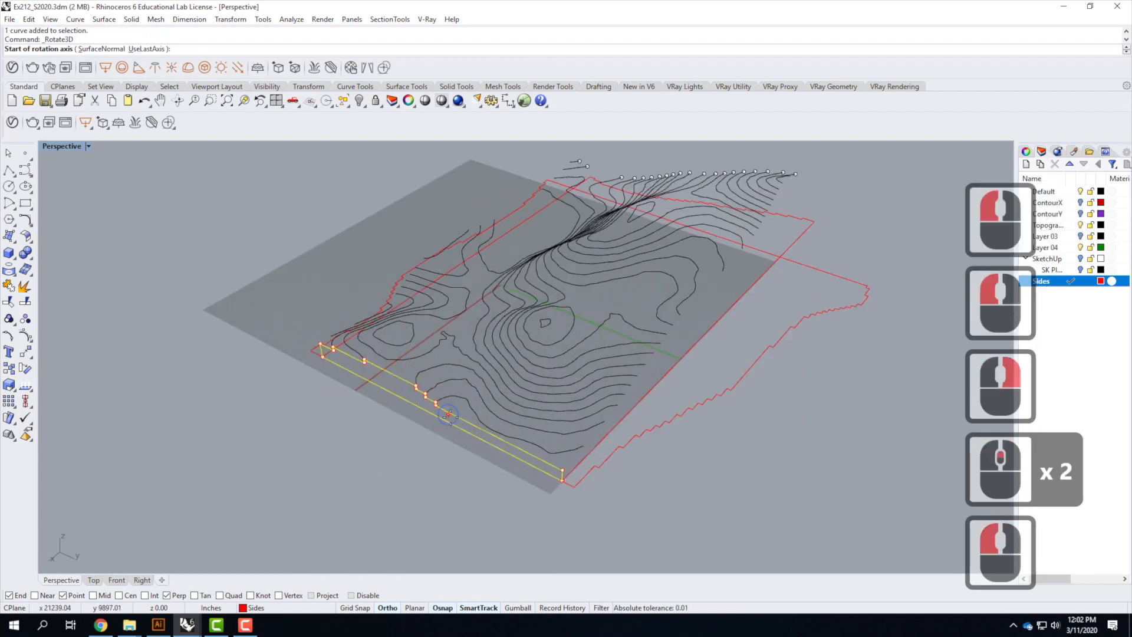
{"action": "right_click", "coordinate": [543, 468]}
{"action": "left_click", "coordinate": [540, 454]}
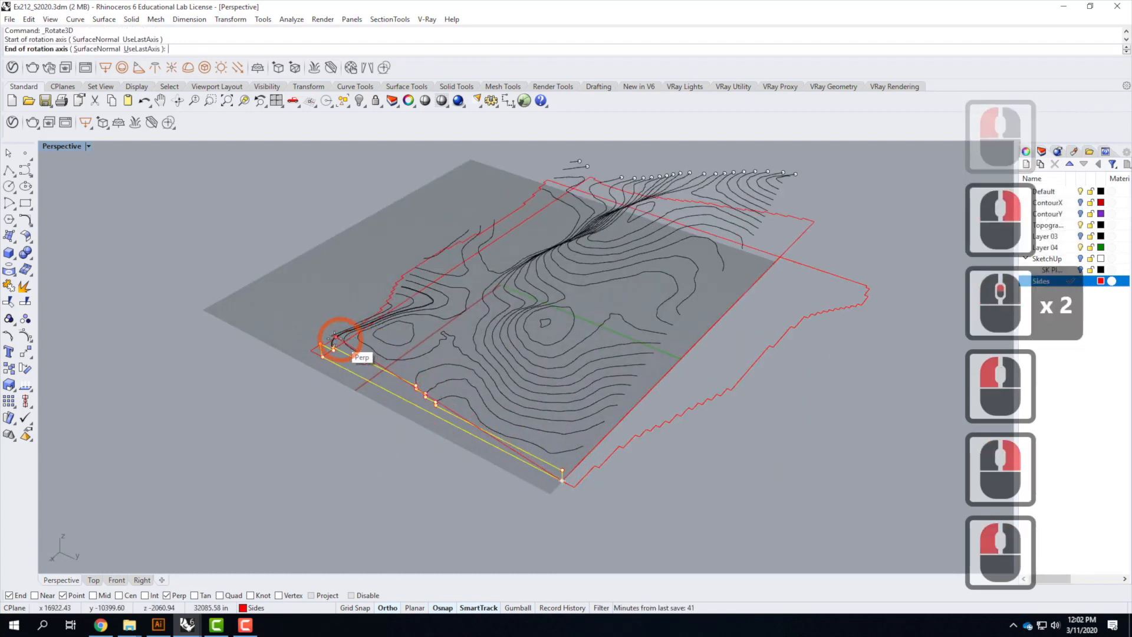
{"action": "left_click", "coordinate": [306, 306]}
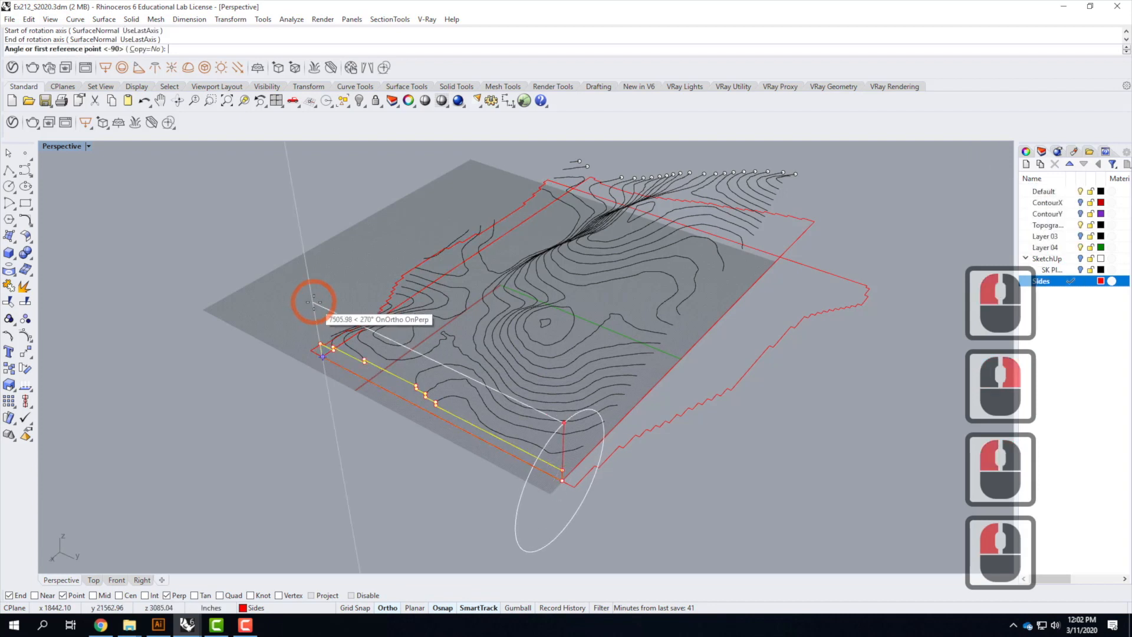
{"action": "left_click", "coordinate": [254, 347]}
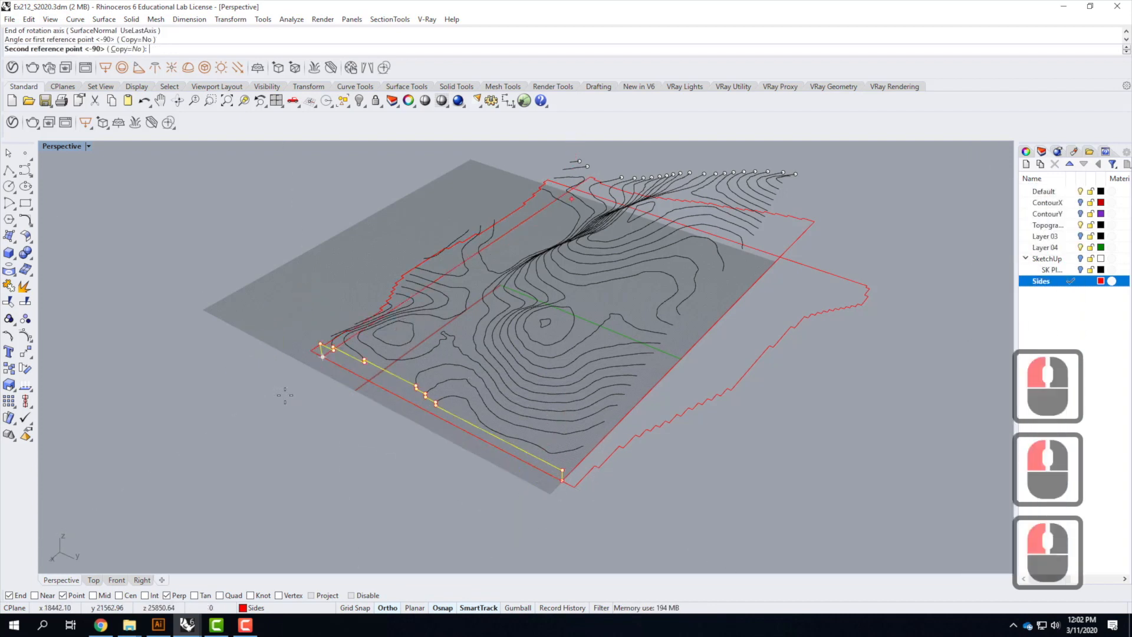
{"action": "left_click", "coordinate": [298, 431]}
{"action": "left_click", "coordinate": [319, 360]}
{"action": "left_click", "coordinate": [246, 319]}
{"action": "scroll", "coordinate": [243, 264], "scroll_direction": "down", "scroll_amount": 3}
{"action": "right_click_drag", "start_coordinate": [586, 434], "coordinate": [566, 395]}
{"action": "right_click_drag", "start_coordinate": [333, 299], "coordinate": [532, 330]}
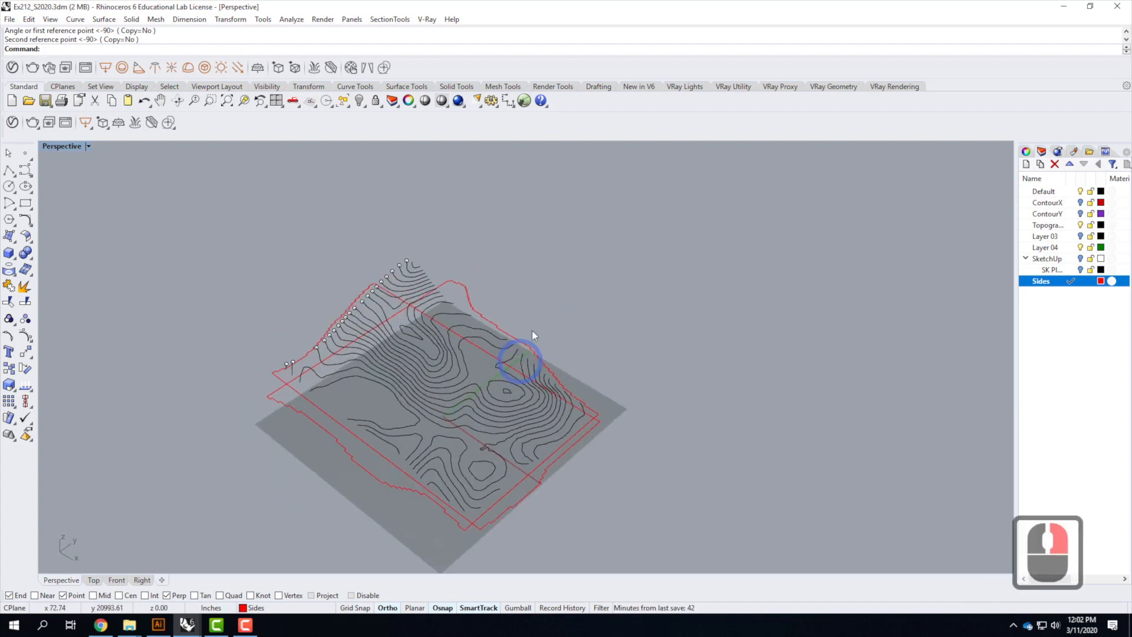
{"action": "scroll", "coordinate": [579, 281], "scroll_direction": "down", "scroll_amount": 3}
{"action": "scroll", "coordinate": [662, 307], "scroll_direction": "up", "scroll_amount": 2}
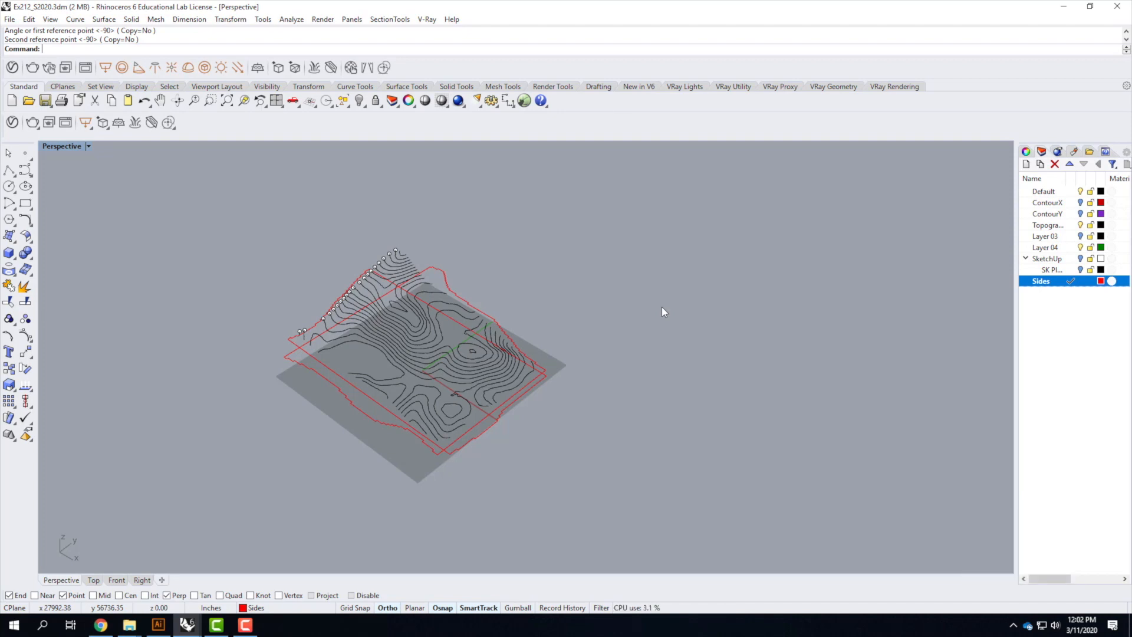
Create a new layer named Lasercut
{"action": "left_click", "coordinate": [1027, 163]}
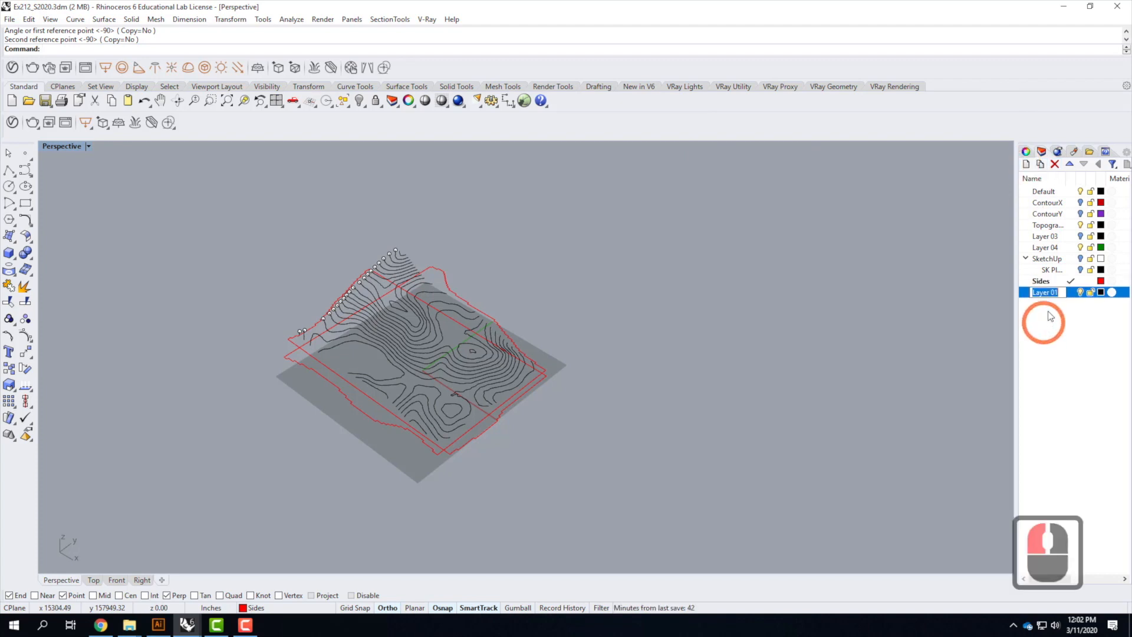
{"action": "type", "text": "Lasercut"}
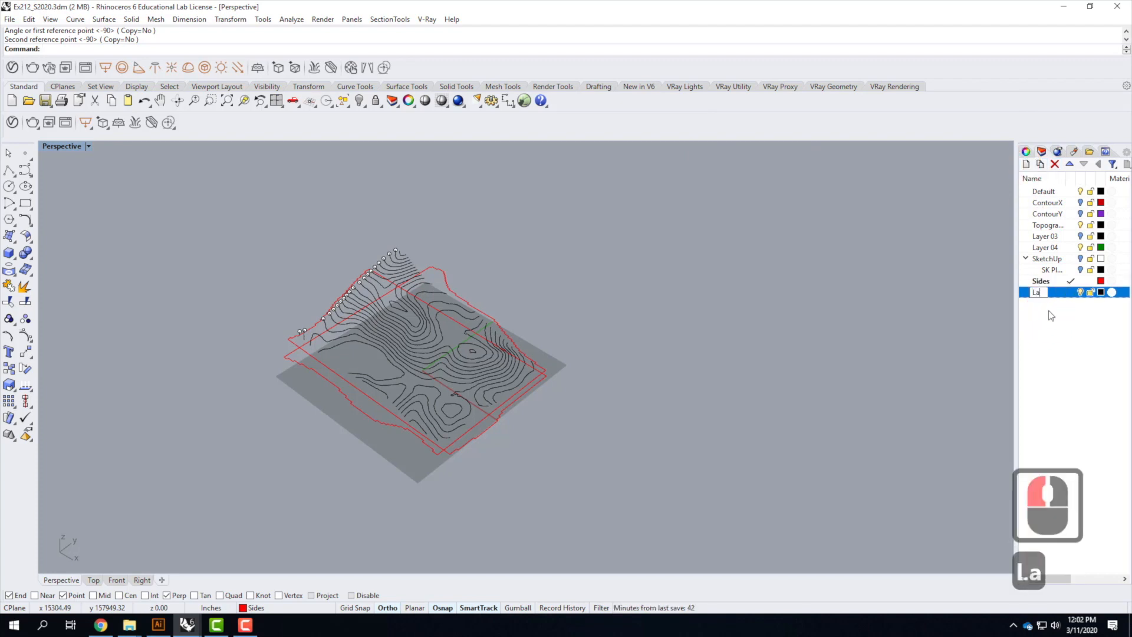
{"action": "key", "text": "Return"}
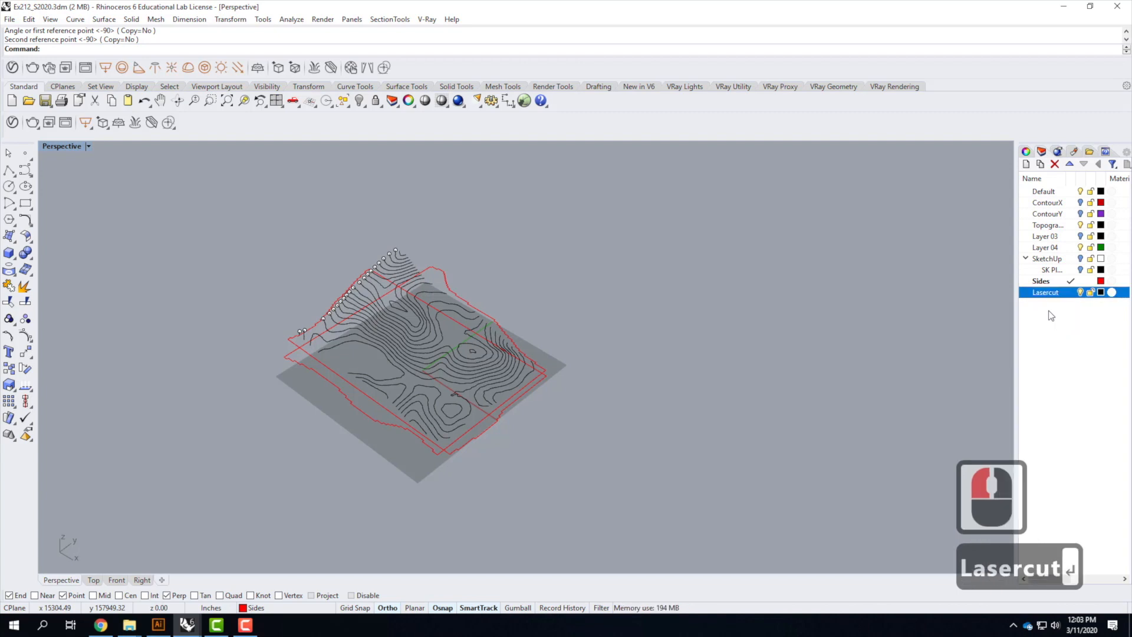
Add two sublayers under Lasercut named Cut and Engrave
{"action": "left_click", "coordinate": [1041, 164]}
{"action": "type", "text": "Cut"}
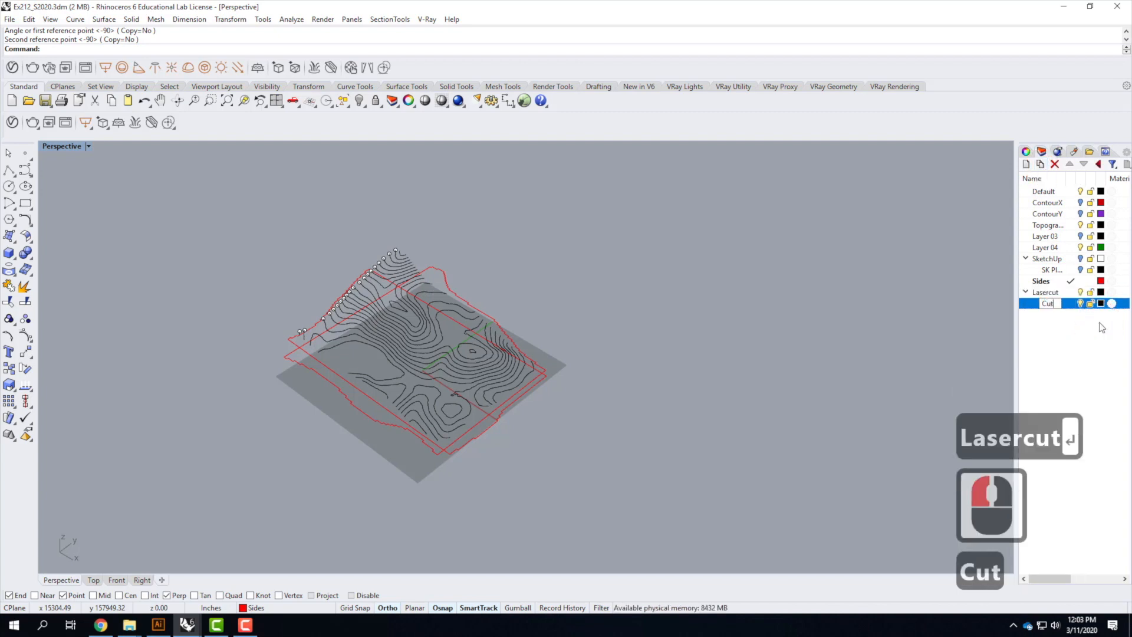
{"action": "left_click", "coordinate": [1047, 293]}
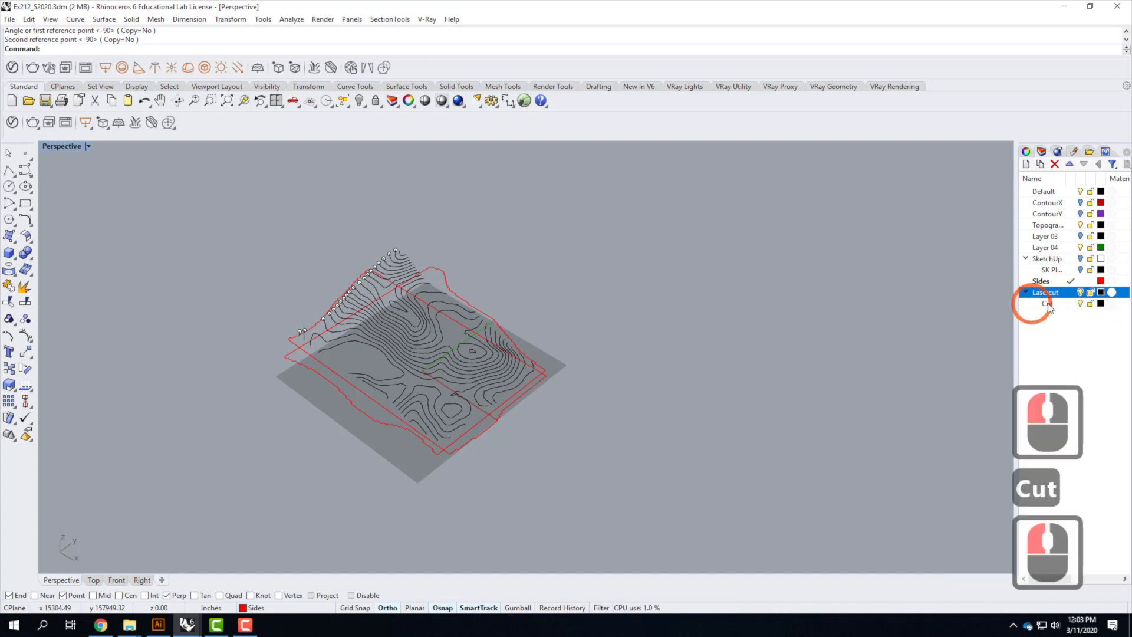
{"action": "left_click", "coordinate": [1041, 164]}
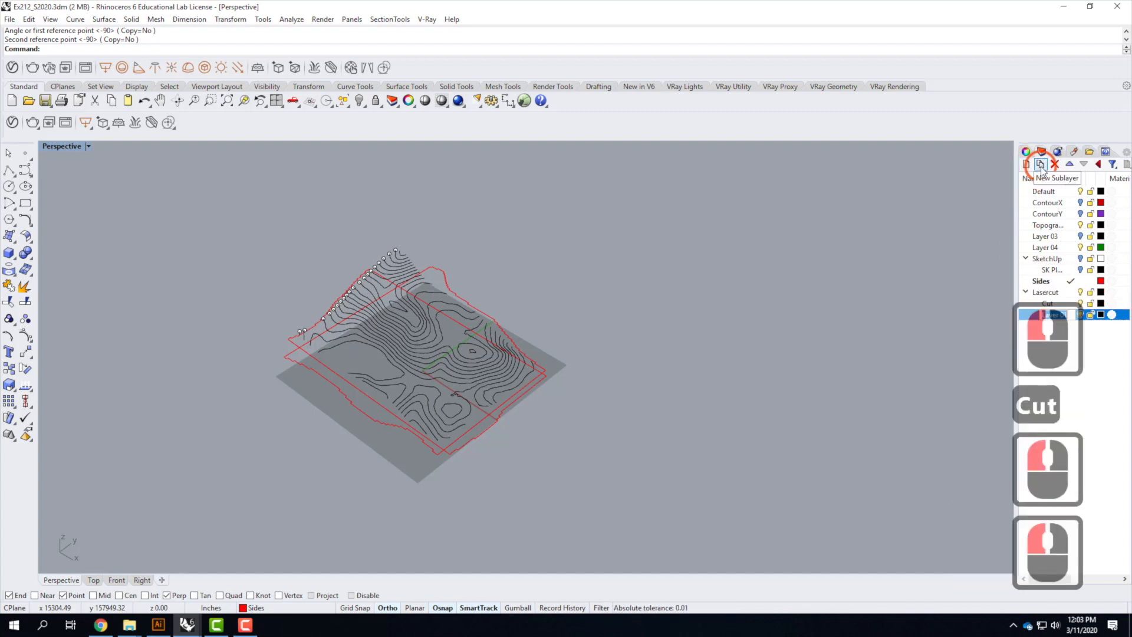
{"action": "type", "text": "Engrave"}
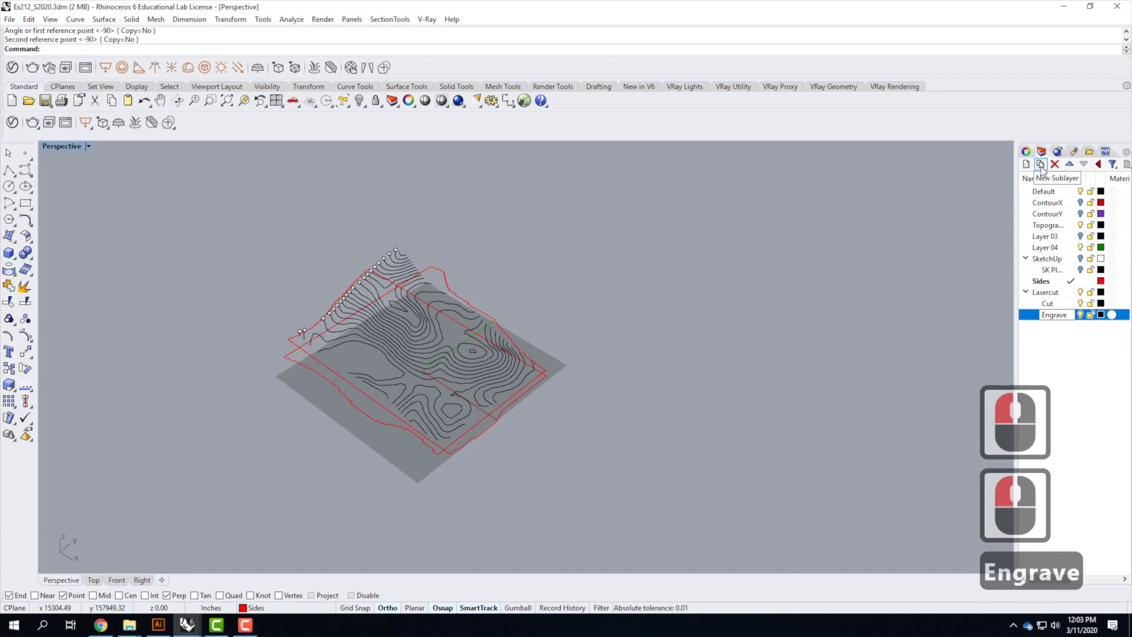
Select the four flattened side outlines and move them to the Cut sublayer
{"action": "left_click", "coordinate": [1073, 328]}
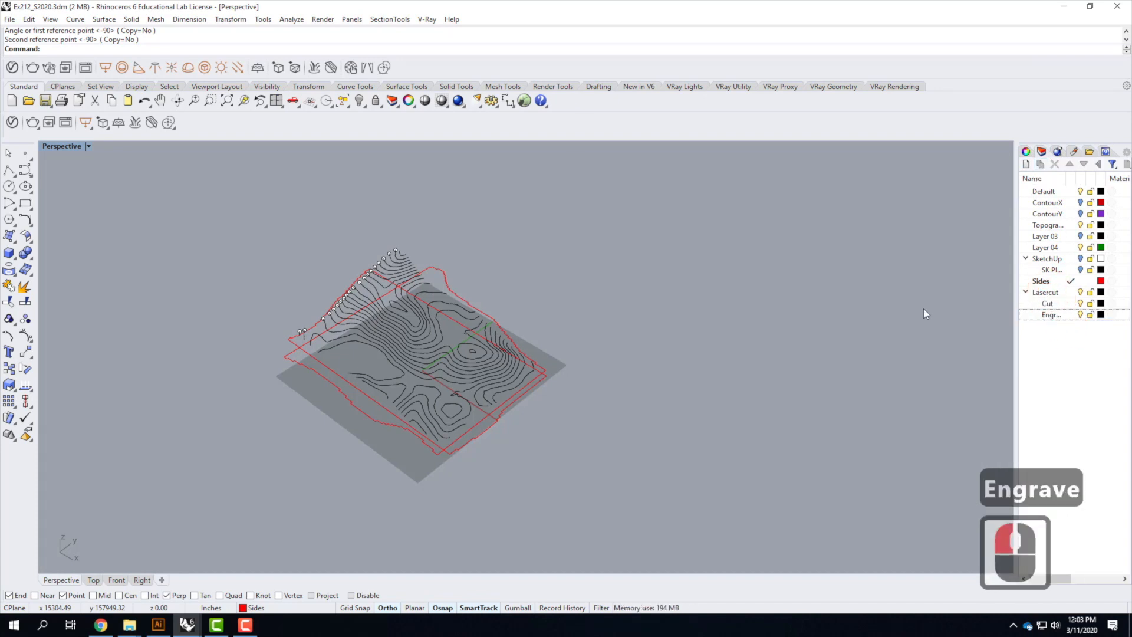
{"action": "left_click", "coordinate": [416, 265]}
{"action": "left_click", "coordinate": [289, 342], "text": "shift"}
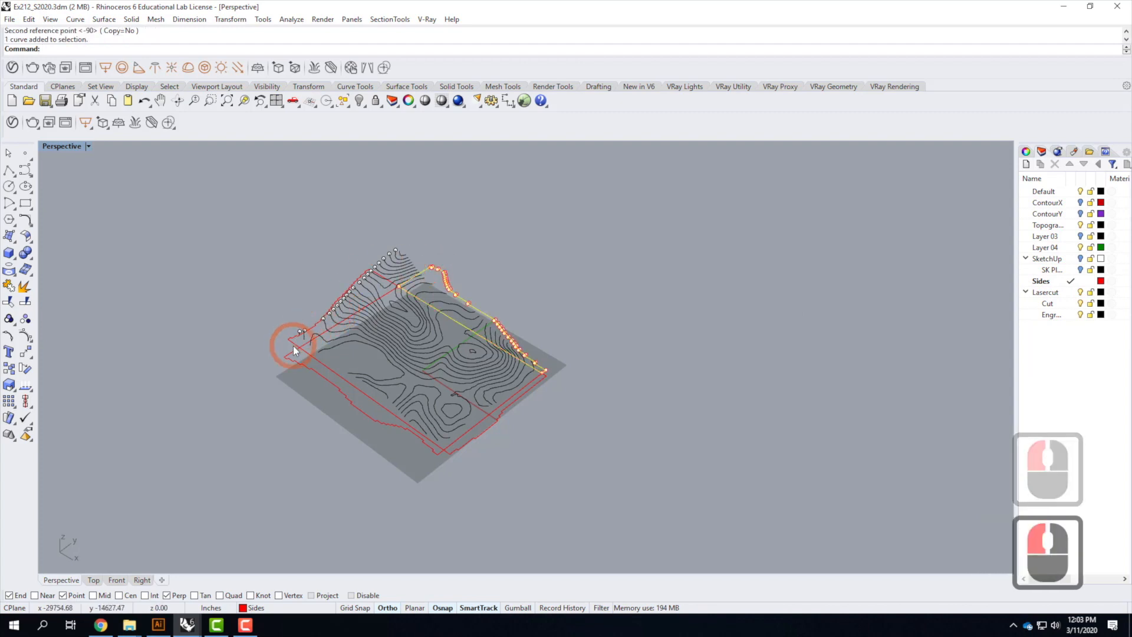
{"action": "left_click", "coordinate": [290, 360], "text": "shift"}
{"action": "left_click", "coordinate": [426, 423], "text": "shift"}
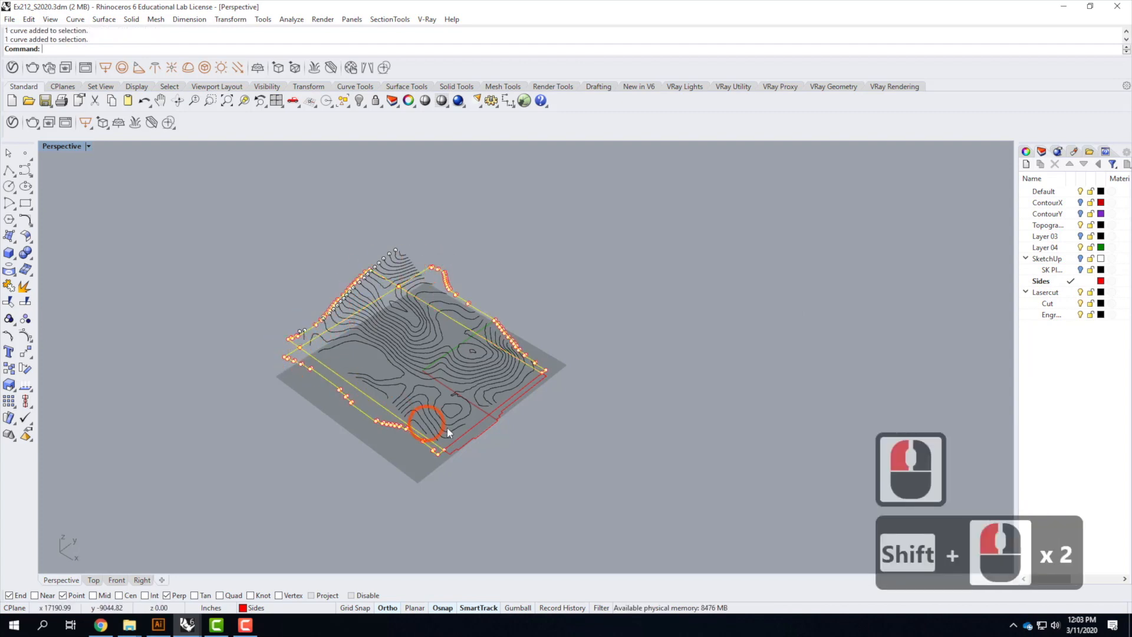
{"action": "left_click", "coordinate": [478, 435], "text": "shift"}
{"action": "right_click", "coordinate": [1059, 305]}
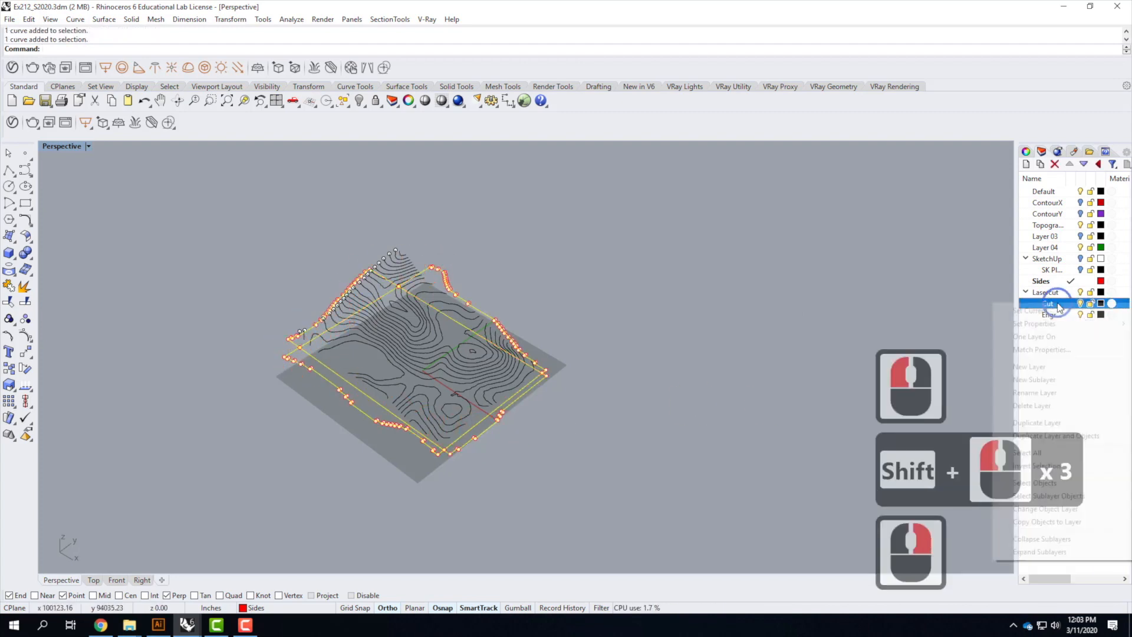
{"action": "left_click", "coordinate": [1081, 508]}
{"action": "left_click", "coordinate": [696, 380]}
{"action": "left_click", "coordinate": [696, 380]}
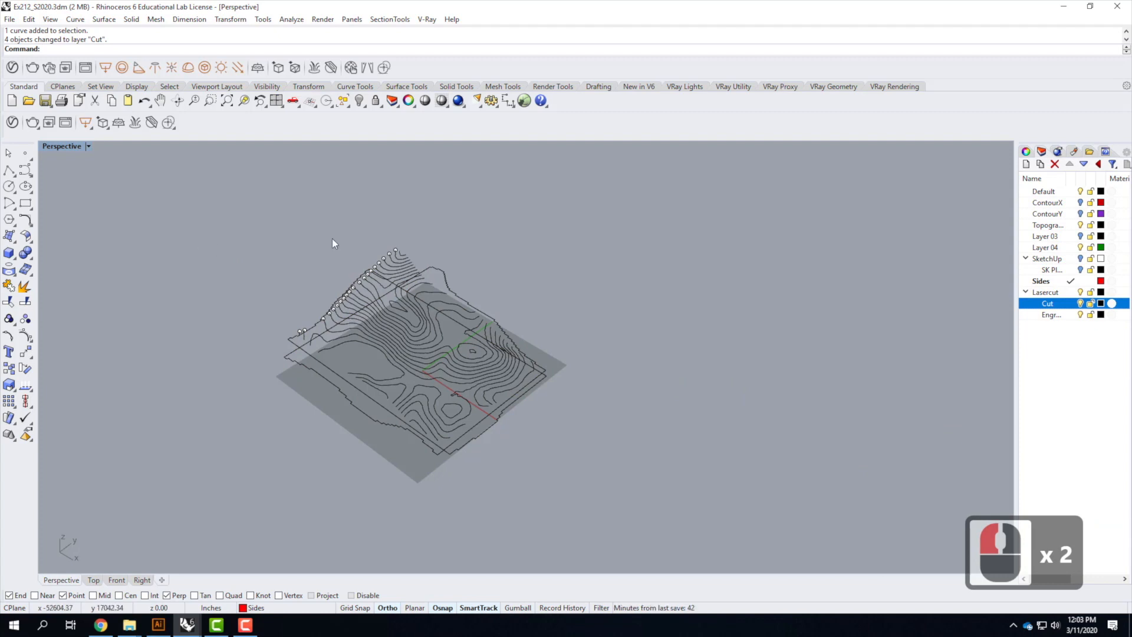
Draw a rectangular plane by three corner points that covers the whole terrain and flattened outlines
{"action": "right_click_drag", "start_coordinate": [185, 248], "coordinate": [277, 278]}
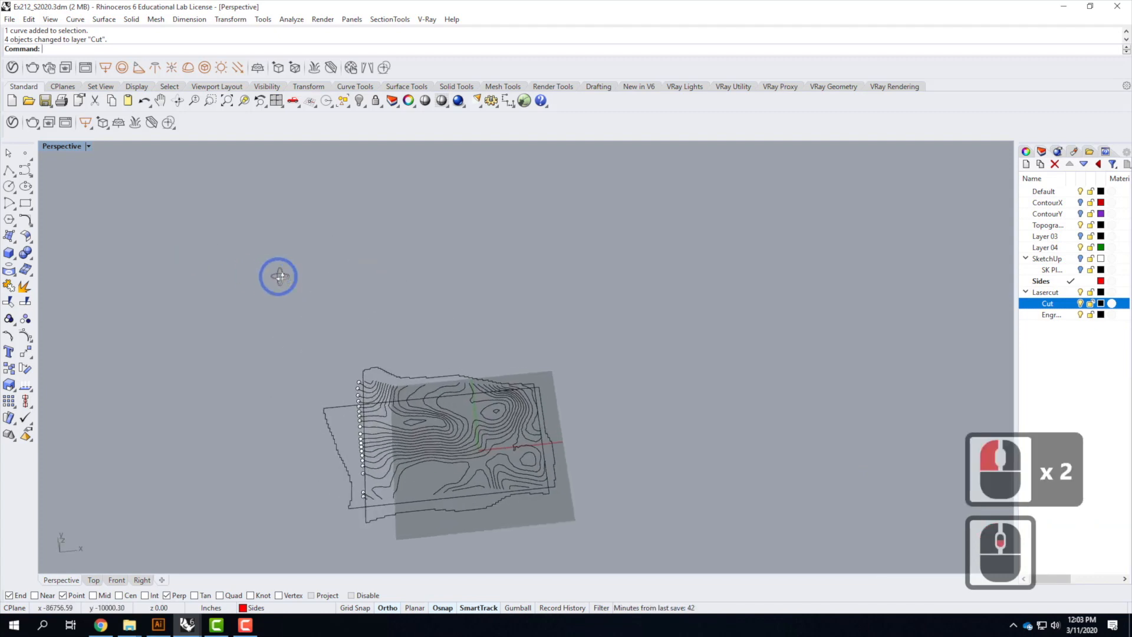
{"action": "scroll", "coordinate": [411, 441], "scroll_direction": "up", "scroll_amount": 3}
{"action": "left_click", "coordinate": [415, 427]}
{"action": "left_click", "coordinate": [422, 441]}
{"action": "left_click", "coordinate": [429, 457]}
{"action": "left_click", "coordinate": [433, 470]}
{"action": "left_click", "coordinate": [455, 288]}
{"action": "scroll", "coordinate": [405, 213], "scroll_direction": "down", "scroll_amount": 3}
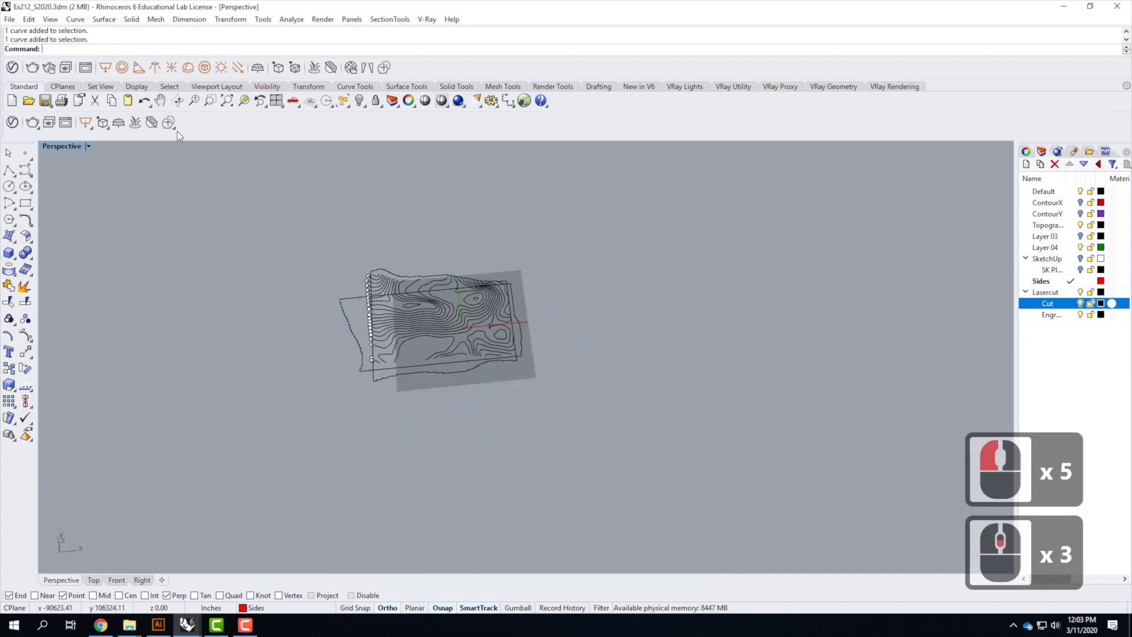
{"action": "left_click", "coordinate": [9, 238]}
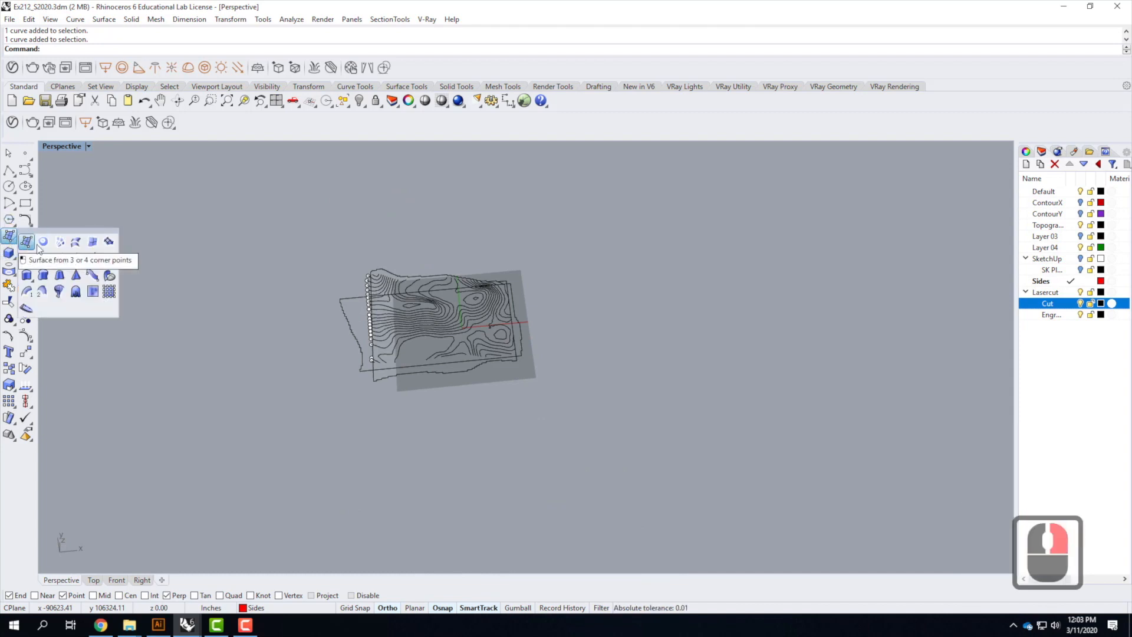
{"action": "left_click", "coordinate": [27, 258]}
{"action": "left_click", "coordinate": [302, 250]}
{"action": "left_click", "coordinate": [606, 405]}
{"action": "left_click", "coordinate": [449, 323]}
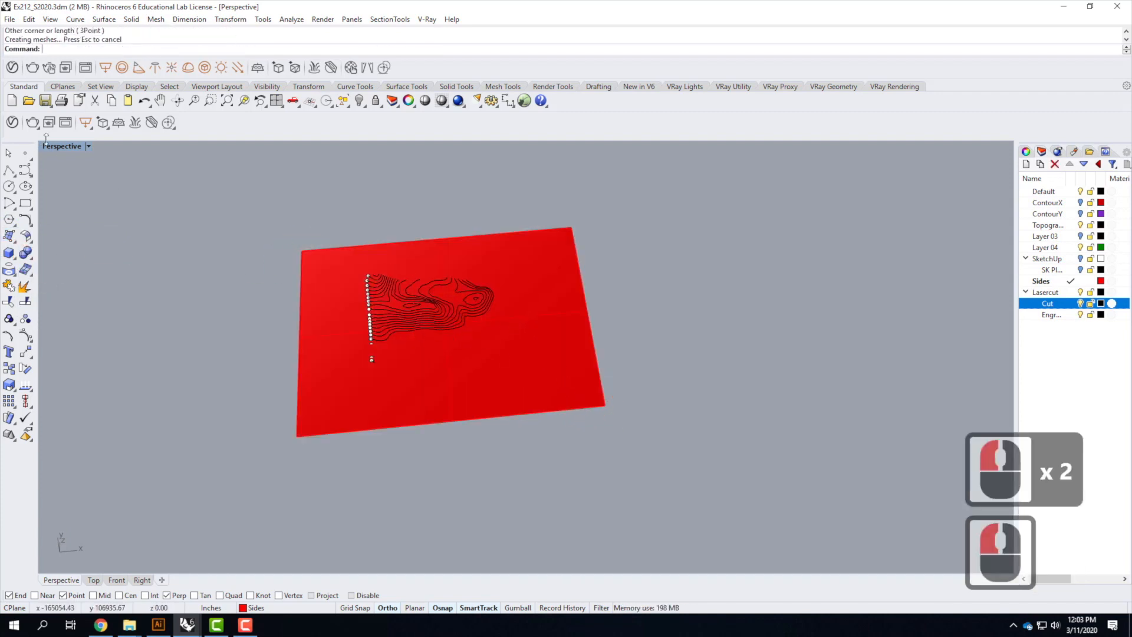
Start the Project command in the four-viewport layout and select the Layer 04 objects as curves to project
{"action": "double_click", "coordinate": [59, 147]}
{"action": "scroll", "coordinate": [276, 266], "scroll_direction": "down", "scroll_amount": 9}
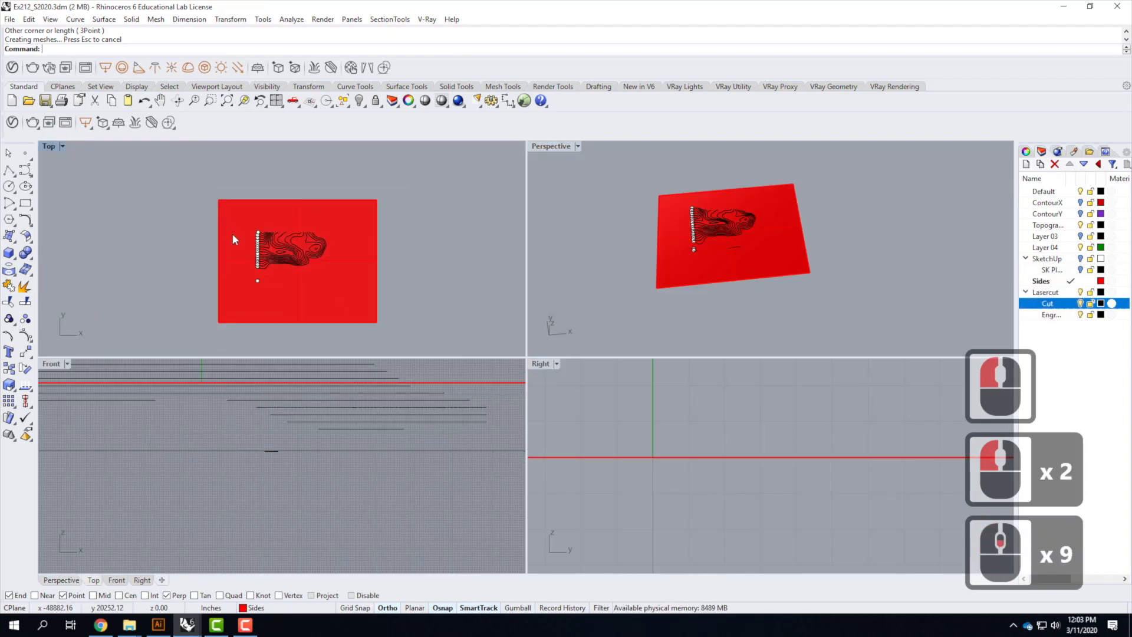
{"action": "scroll", "coordinate": [378, 249], "scroll_direction": "up", "scroll_amount": 2}
{"action": "left_click", "coordinate": [455, 256]}
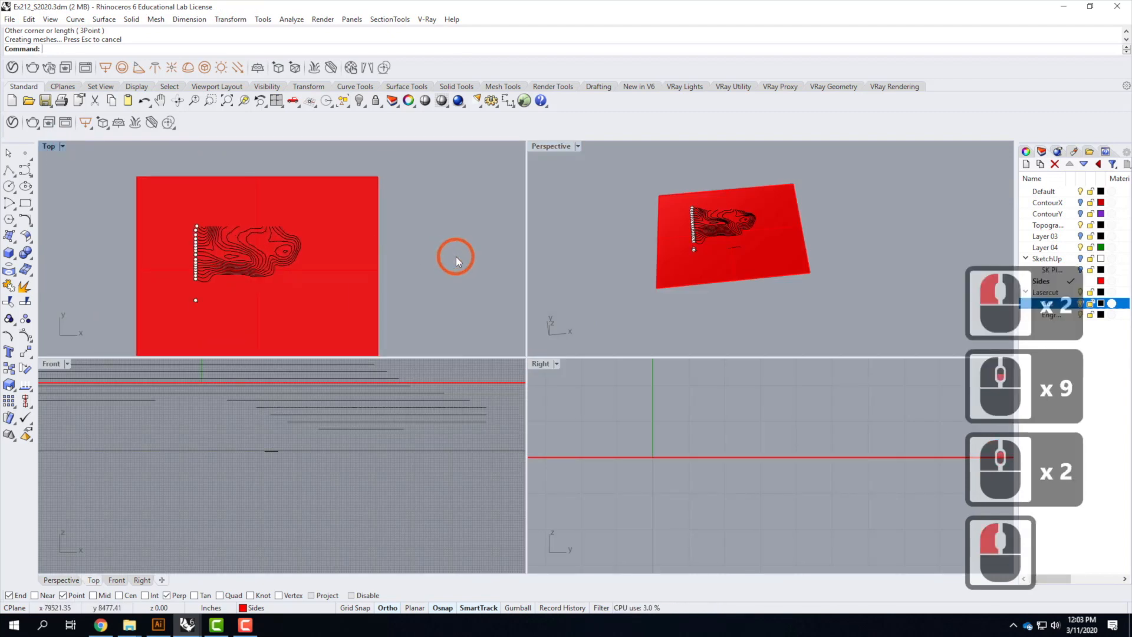
{"action": "left_click", "coordinate": [184, 224]}
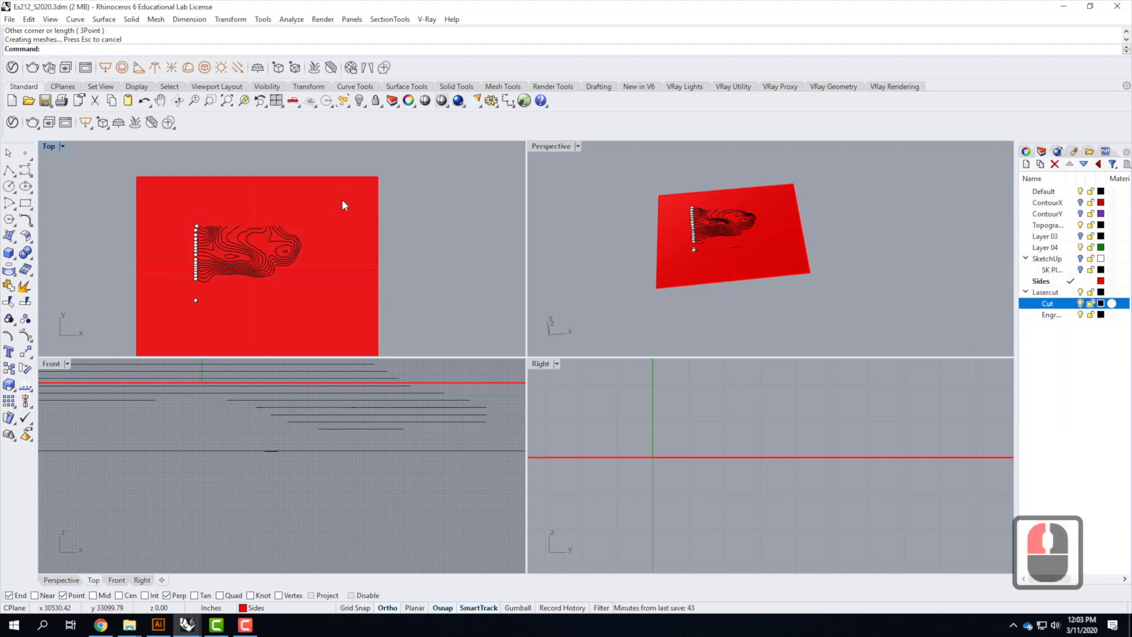
{"action": "left_click", "coordinate": [408, 198]}
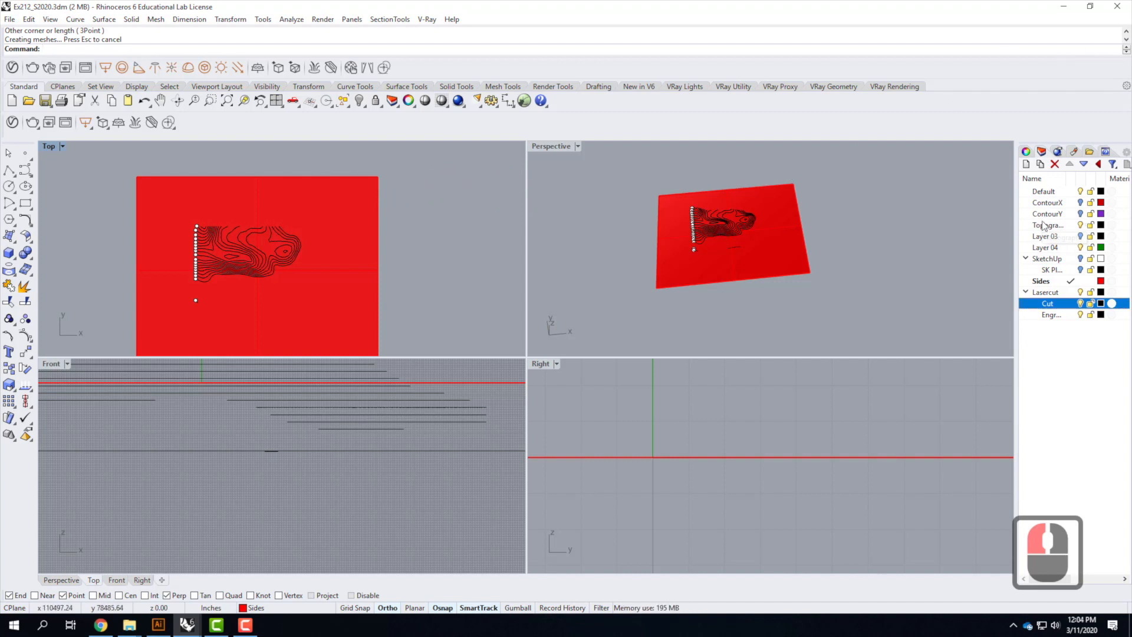
{"action": "left_click", "coordinate": [105, 19]}
{"action": "mouse_move", "coordinate": [75, 19]}
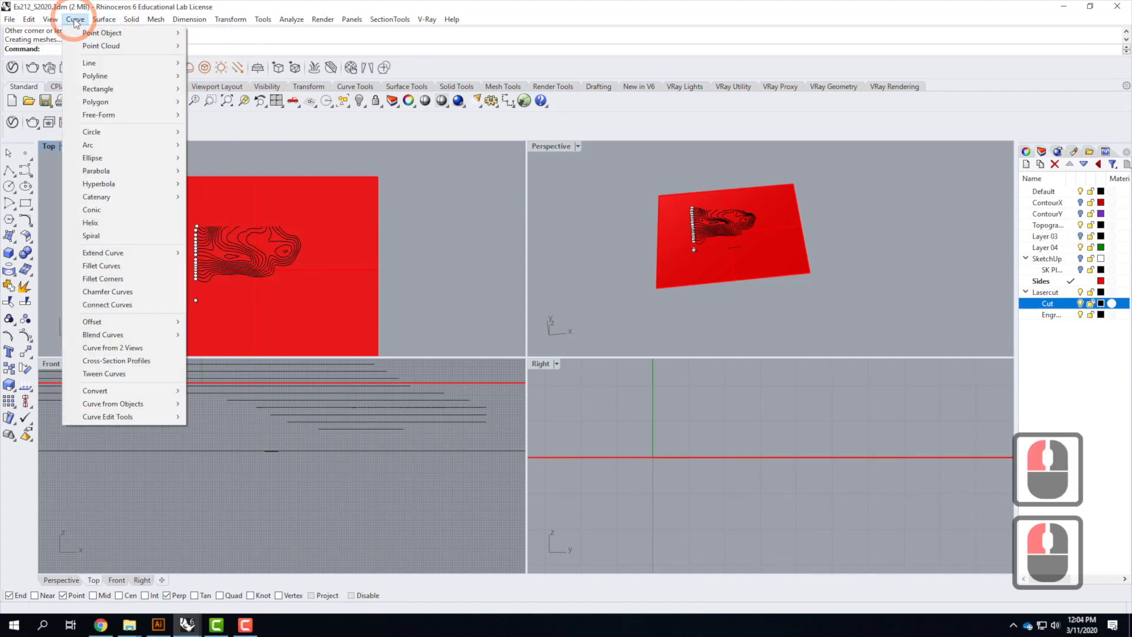
{"action": "mouse_move", "coordinate": [176, 404]}
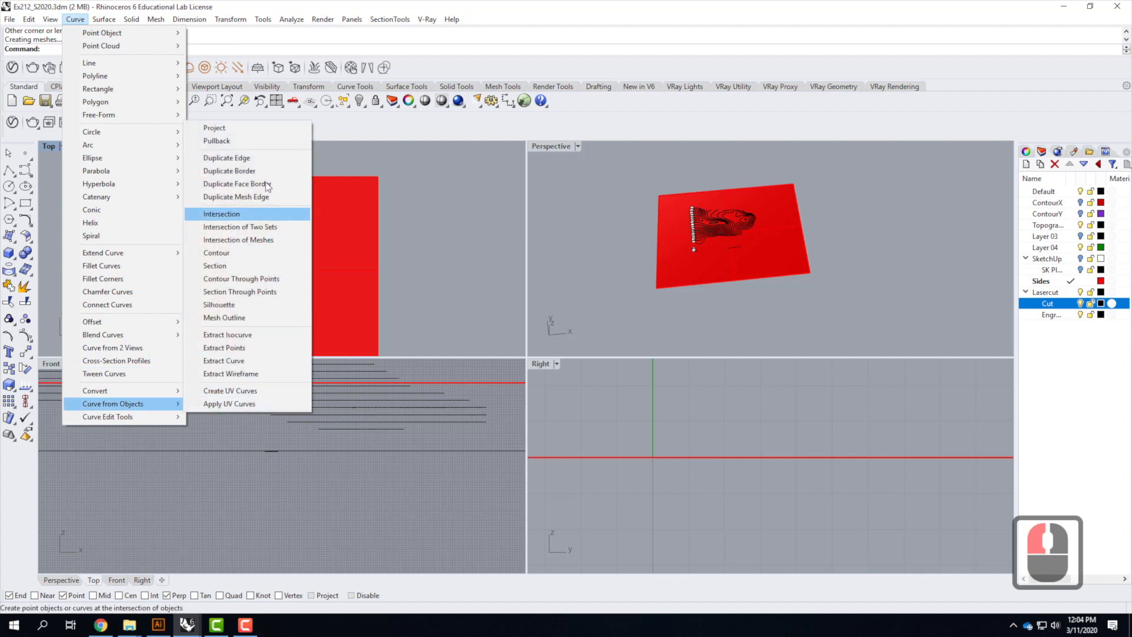
{"action": "left_click", "coordinate": [261, 132]}
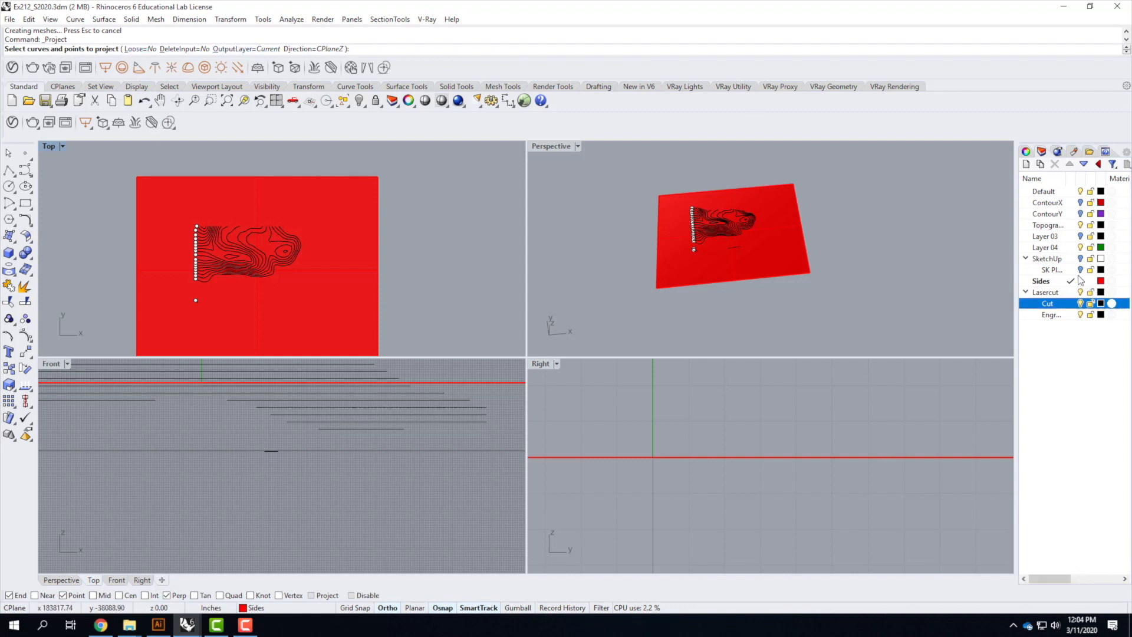
{"action": "right_click", "coordinate": [1050, 252]}
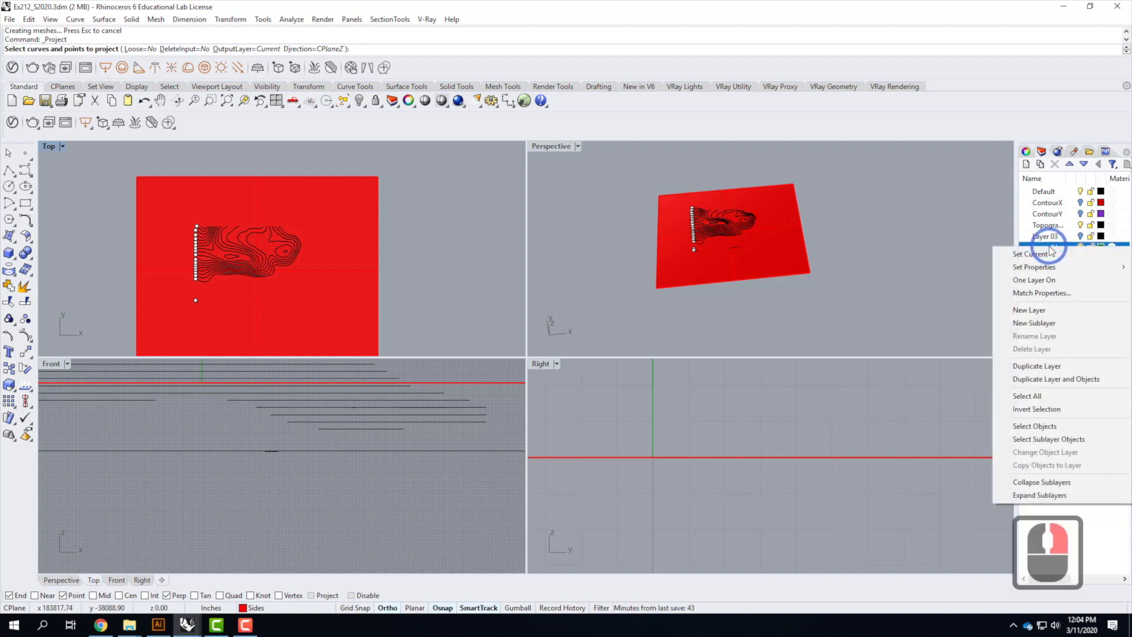
{"action": "left_click", "coordinate": [1071, 435]}
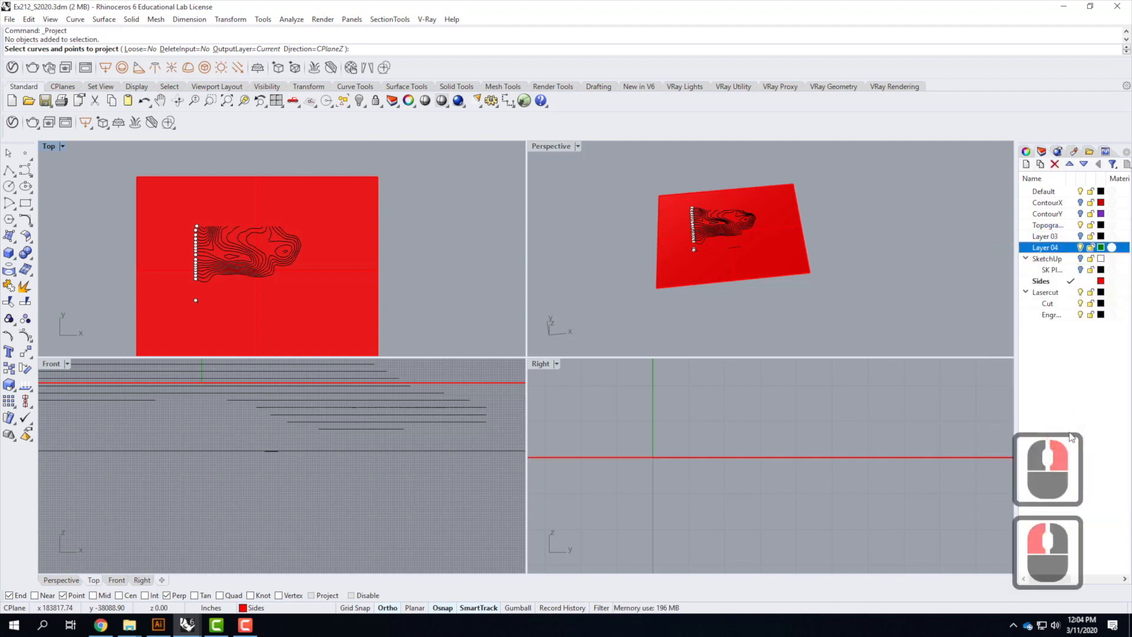
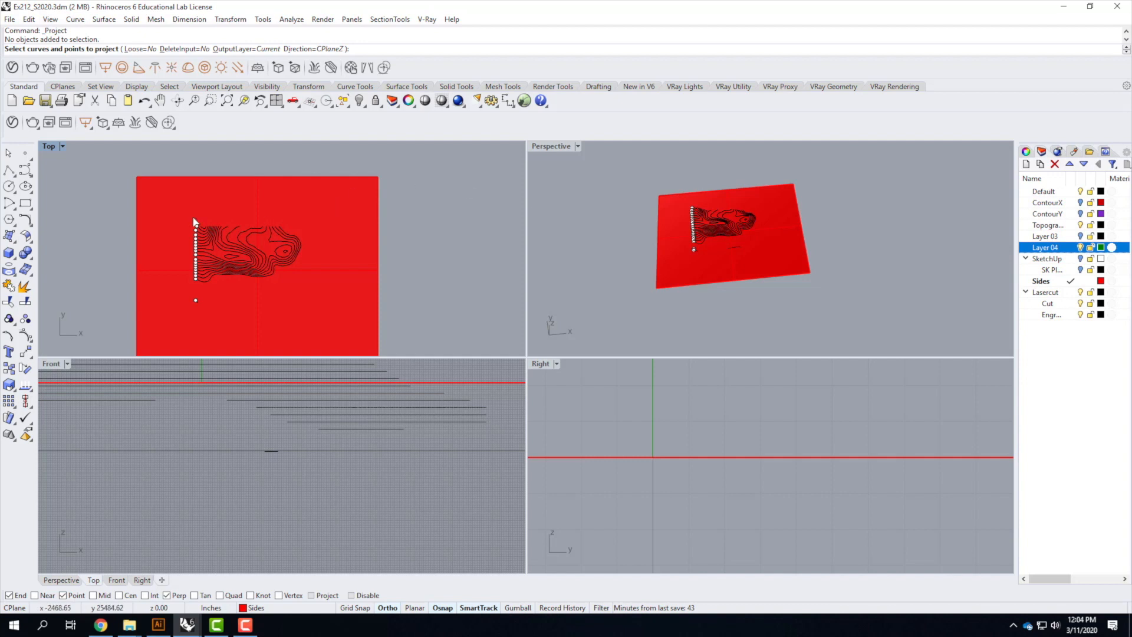
Select the Layer 04 contour curves as the curves to project, excluding the outline and the row of points
{"action": "left_click_drag", "start_coordinate": [98, 202], "coordinate": [380, 341]}
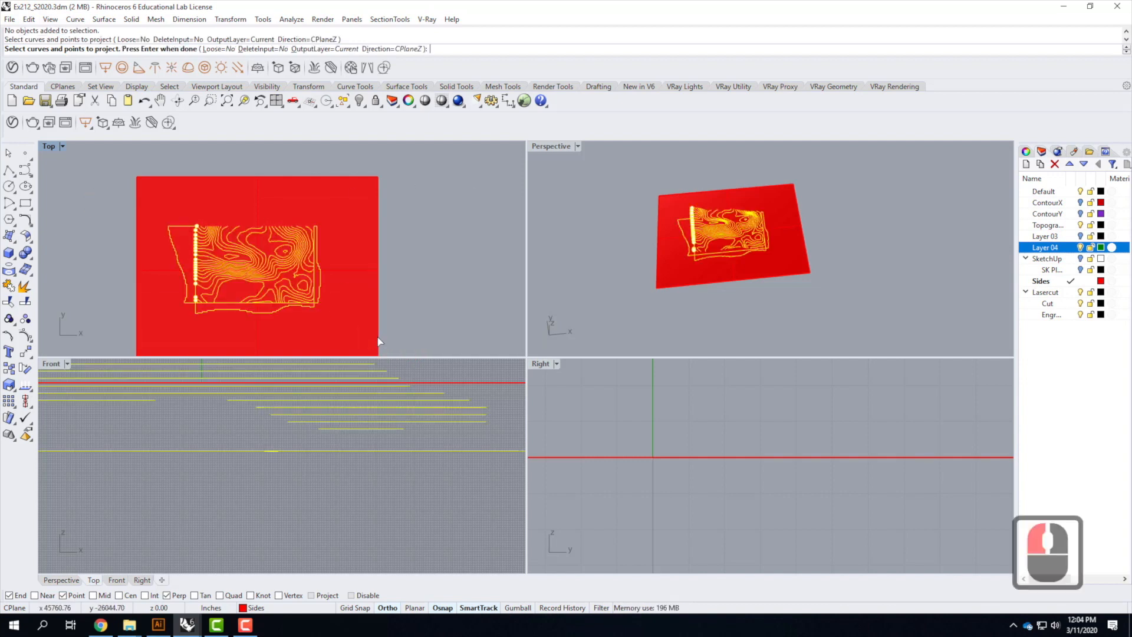
{"action": "scroll", "coordinate": [329, 263], "scroll_direction": "up", "scroll_amount": 2}
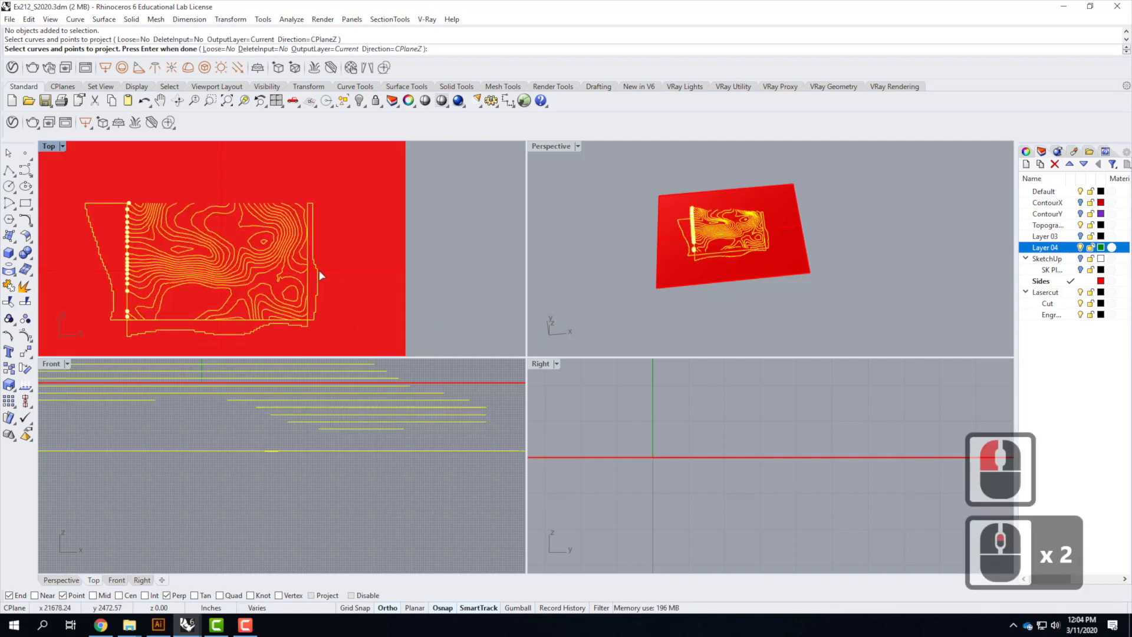
{"action": "left_click", "coordinate": [319, 276], "text": "ctrl"}
{"action": "left_click", "coordinate": [253, 331], "text": "ctrl"}
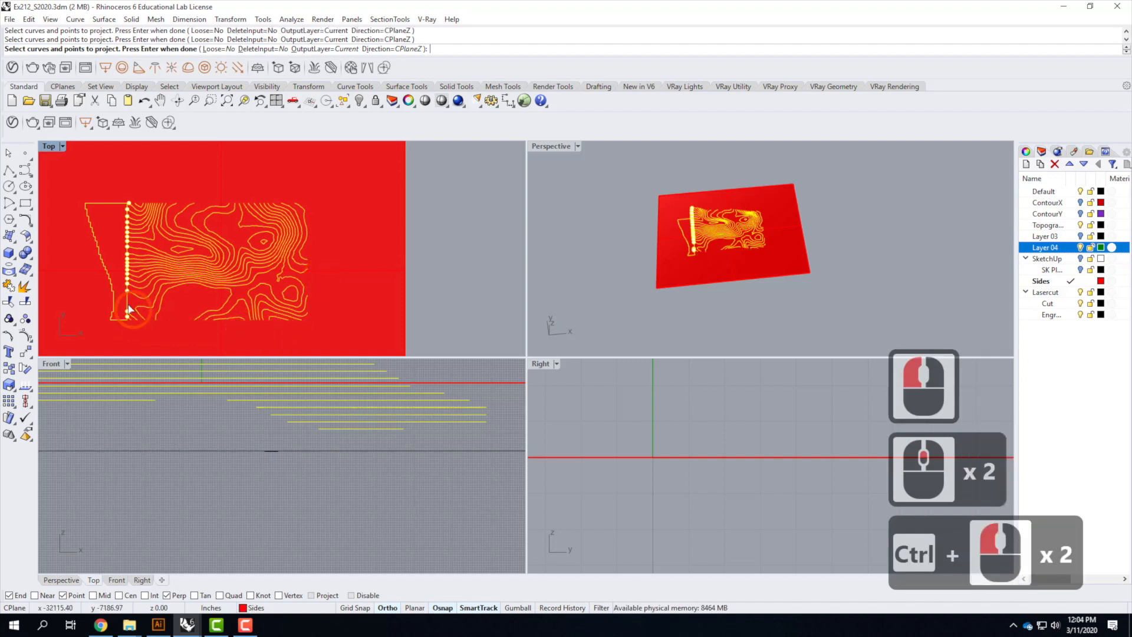
{"action": "left_click", "coordinate": [118, 306], "text": "ctrl"}
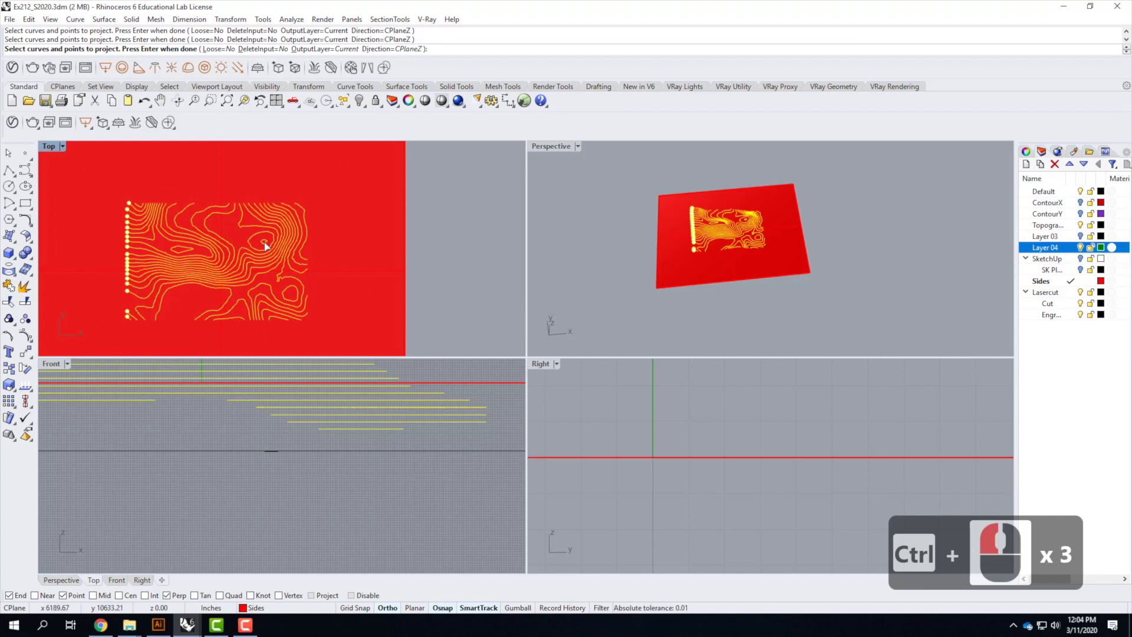
{"action": "scroll", "coordinate": [384, 231], "scroll_direction": "down", "scroll_amount": 1}
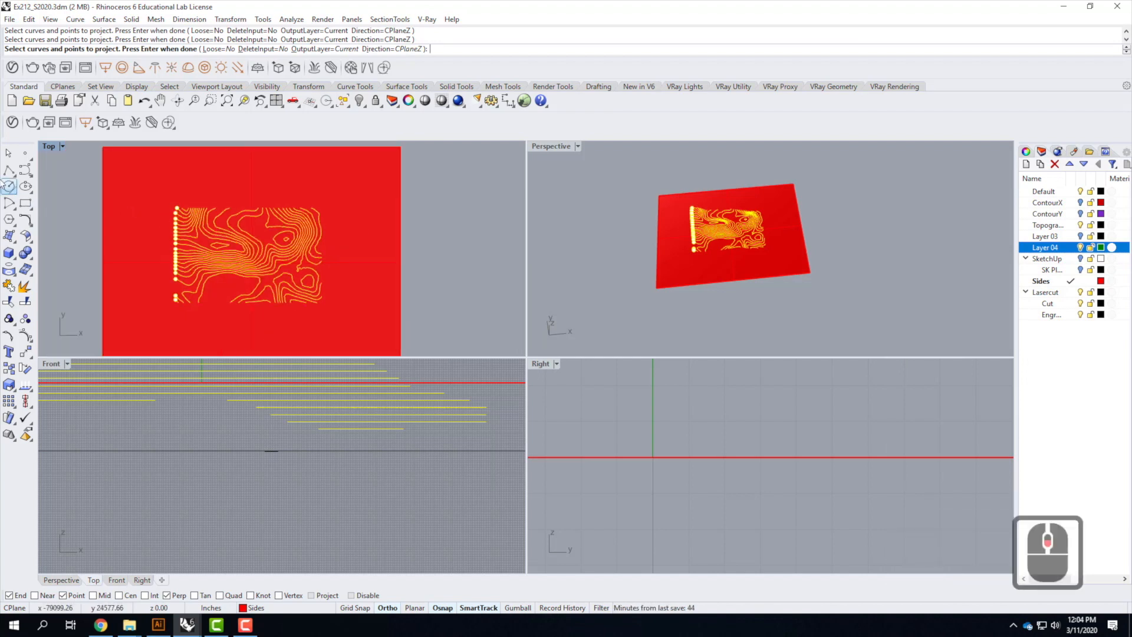
{"action": "left_click_drag", "start_coordinate": [76, 191], "coordinate": [180, 332], "text": "ctrl"}
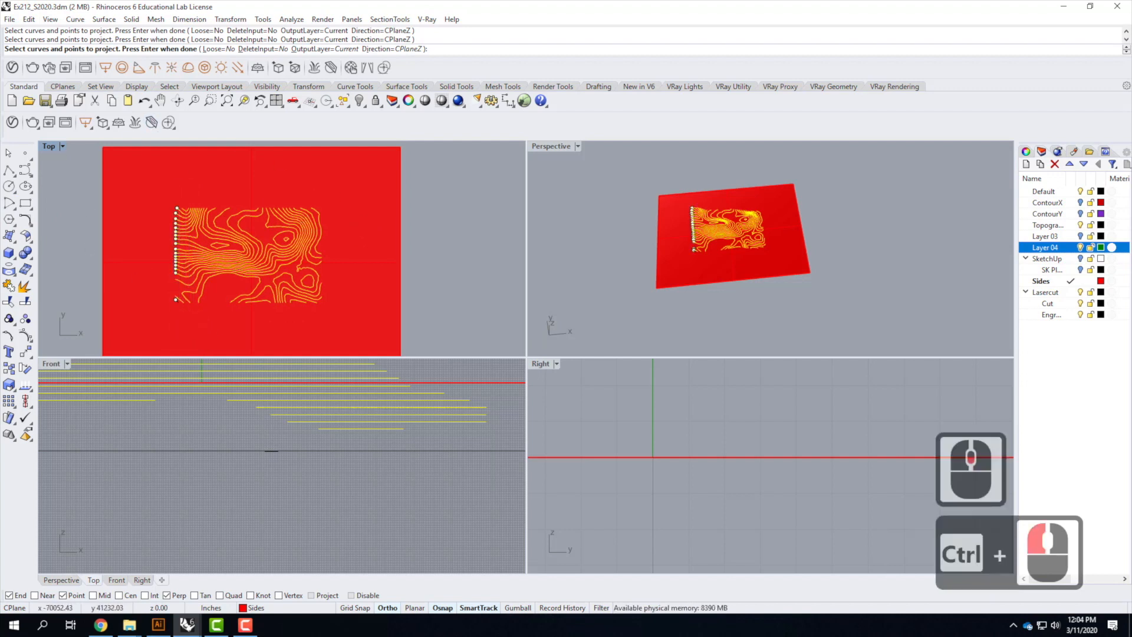
{"action": "key", "text": "Return"}
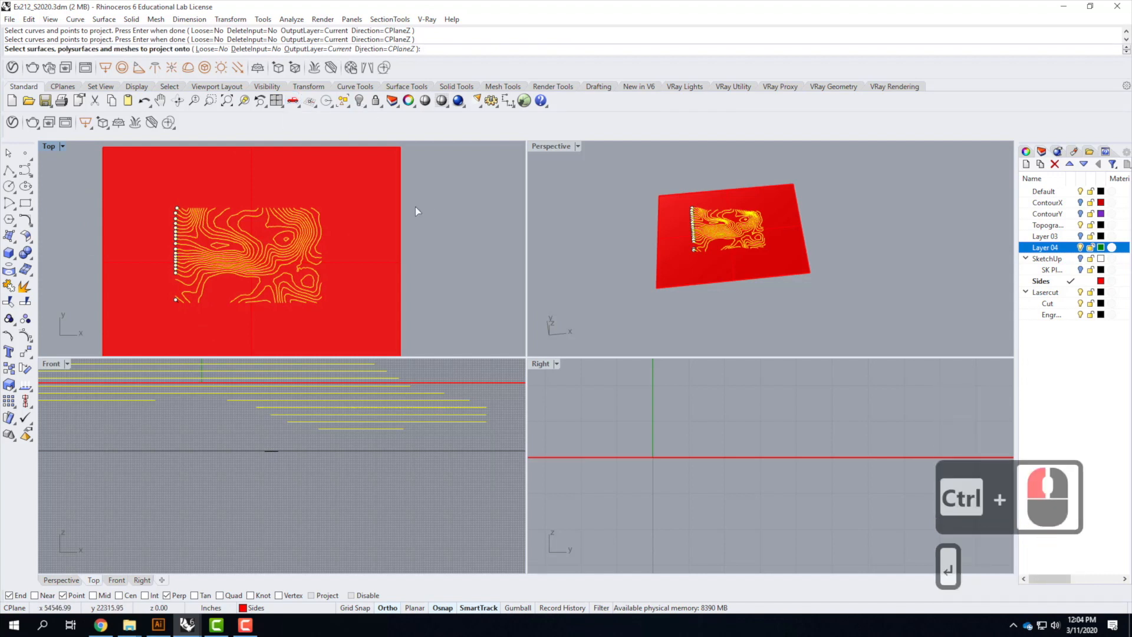
Project the contours onto the rectangular plane with Engrave set as the current output layer
{"action": "left_click", "coordinate": [378, 211]}
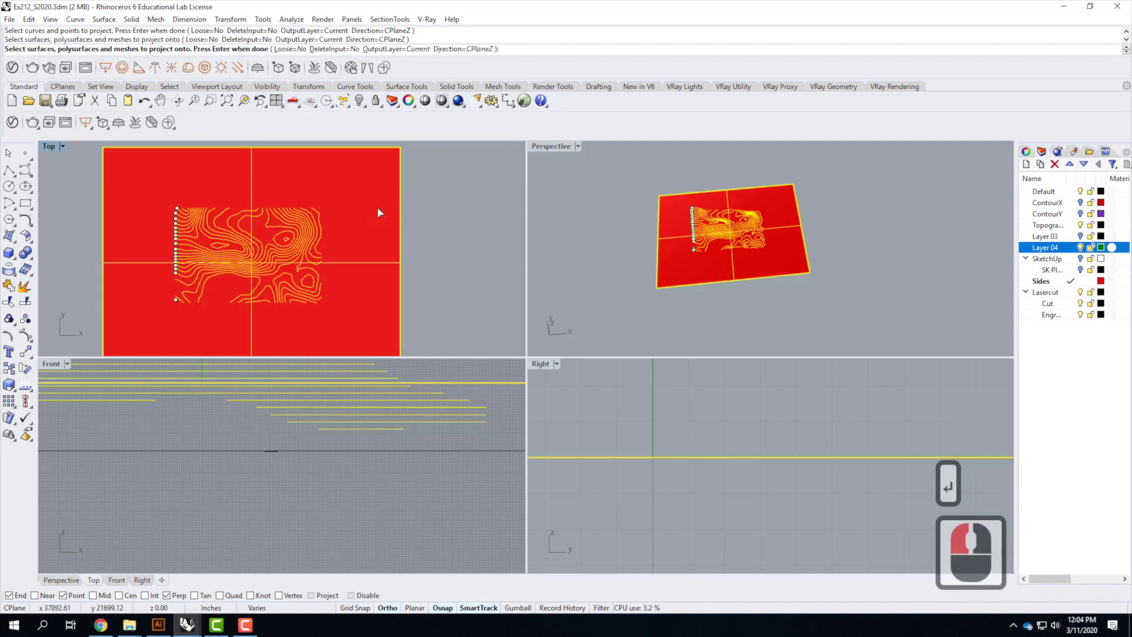
{"action": "left_click", "coordinate": [1070, 303]}
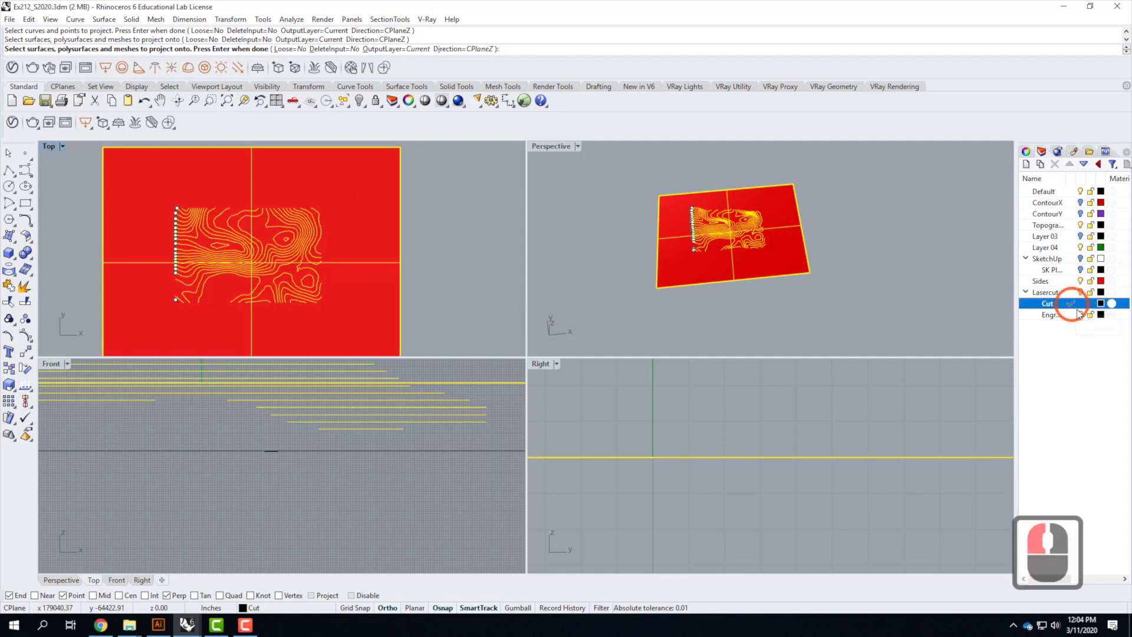
{"action": "left_click", "coordinate": [1074, 315]}
{"action": "double_click", "coordinate": [1079, 316]}
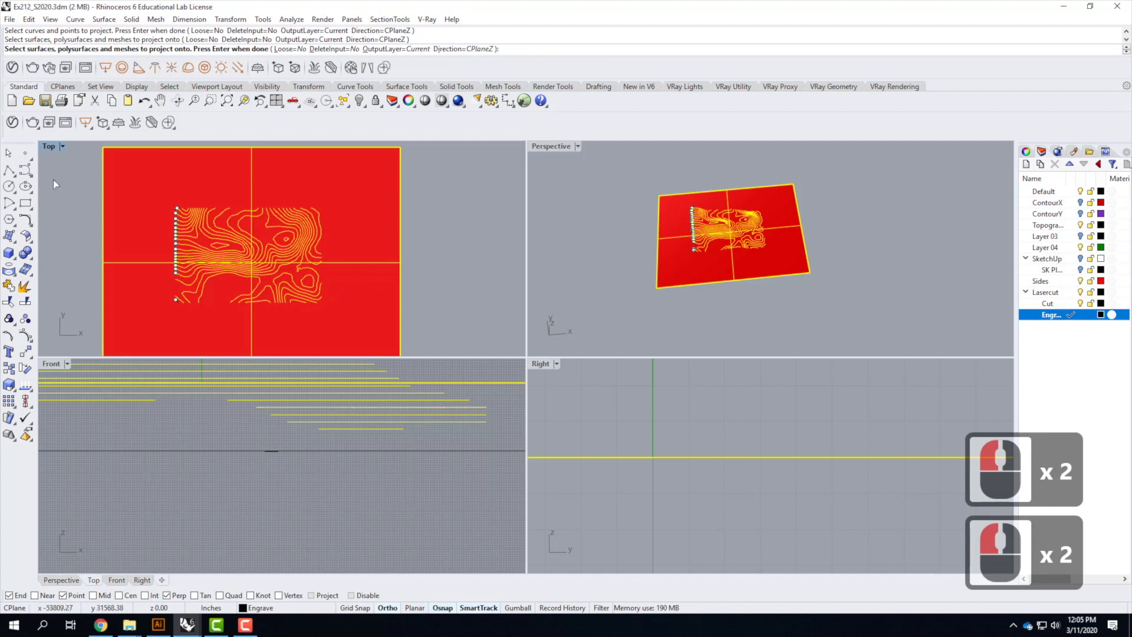
{"action": "left_click", "coordinate": [48, 147]}
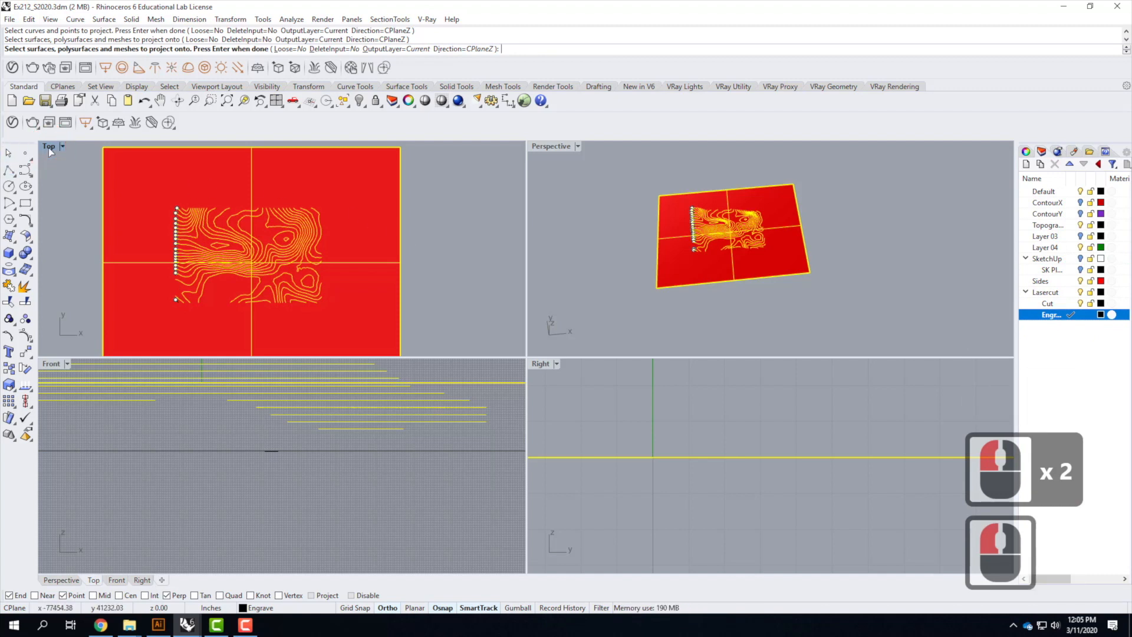
{"action": "key", "text": "Return"}
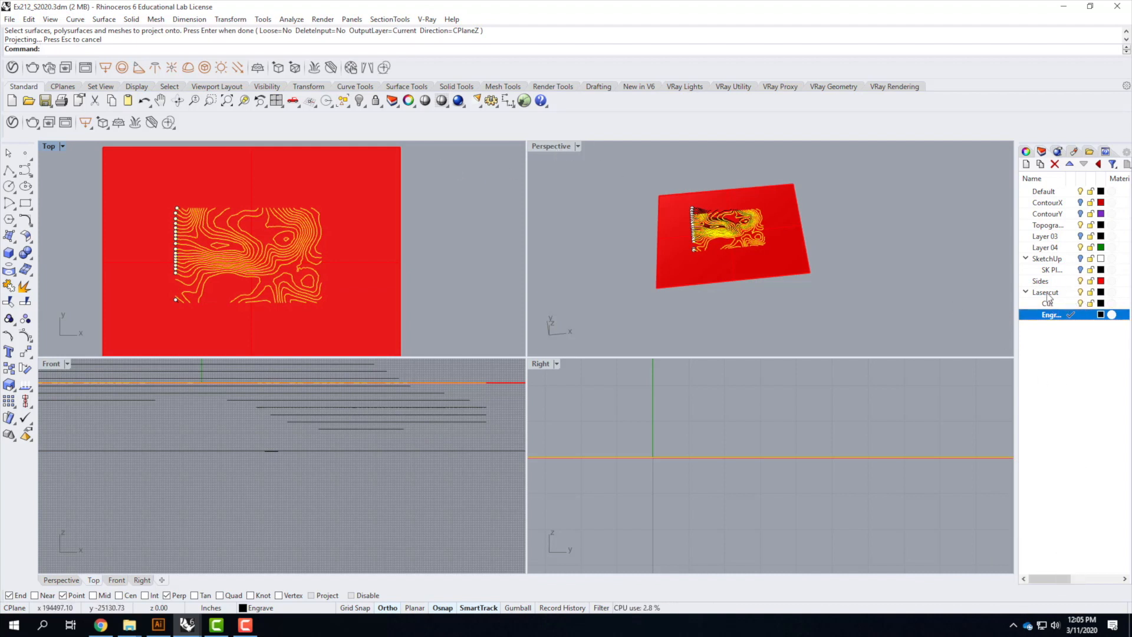
Hide the Sides, Layer 04, Layer 03 and Default layers
{"action": "left_click", "coordinate": [1081, 281]}
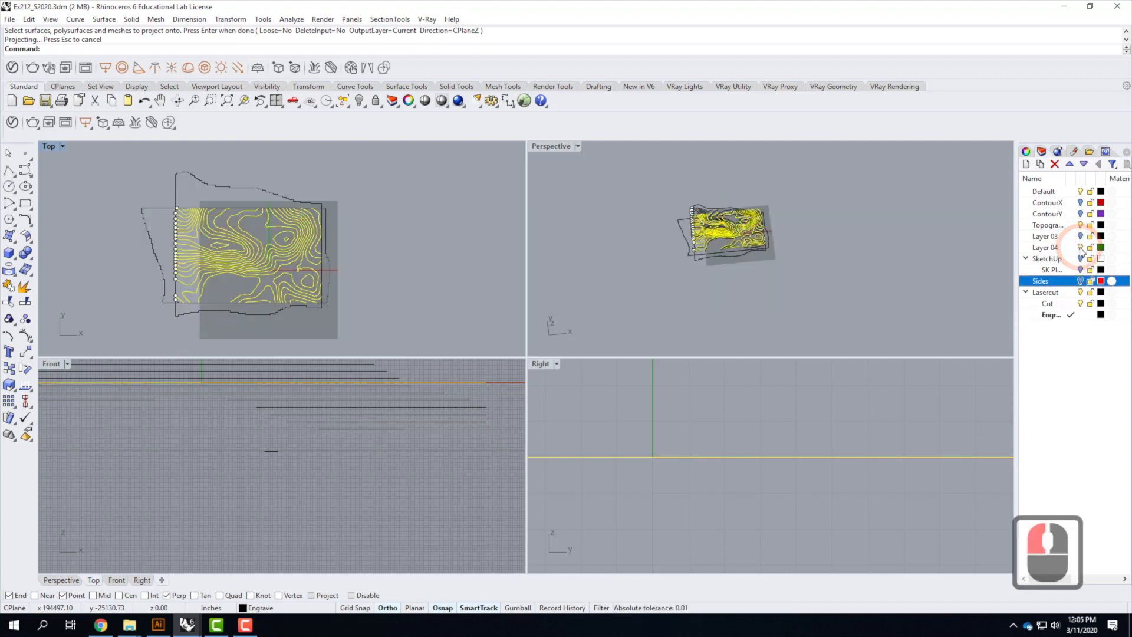
{"action": "left_click", "coordinate": [1081, 247]}
{"action": "left_click", "coordinate": [1080, 226]}
{"action": "left_click", "coordinate": [1078, 194]}
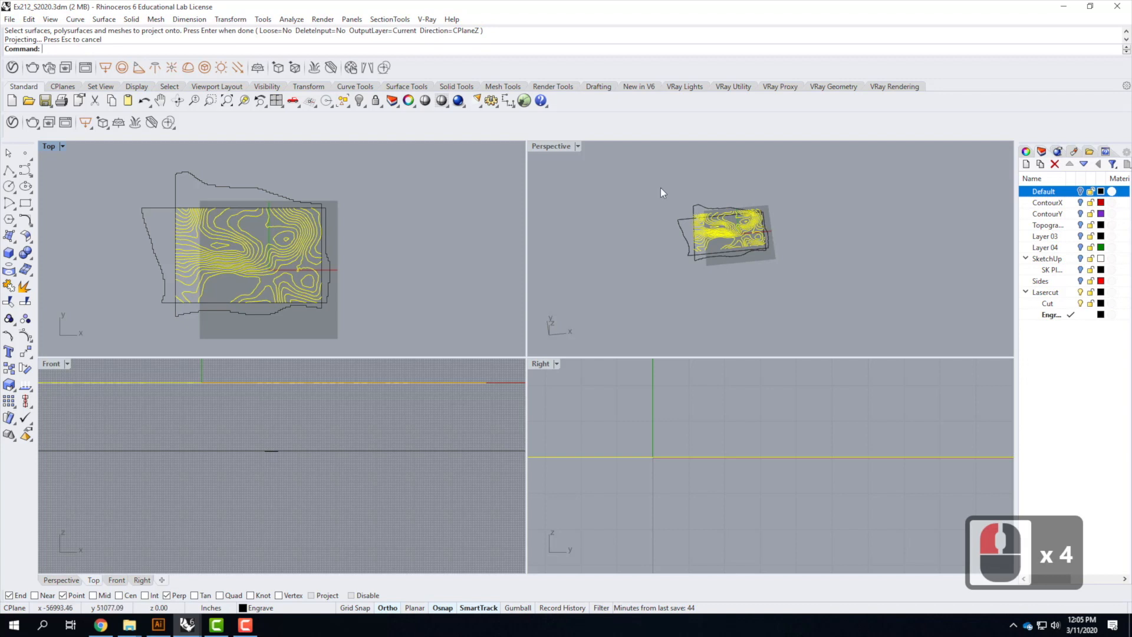
Select the four side outlines in a maximized perspective view and move them vertically onto the projection plane's level
{"action": "left_click", "coordinate": [621, 172]}
{"action": "double_click", "coordinate": [547, 152]}
{"action": "scroll", "coordinate": [486, 320], "scroll_direction": "up", "scroll_amount": 5}
{"action": "right_click_drag", "start_coordinate": [486, 320], "coordinate": [696, 311]}
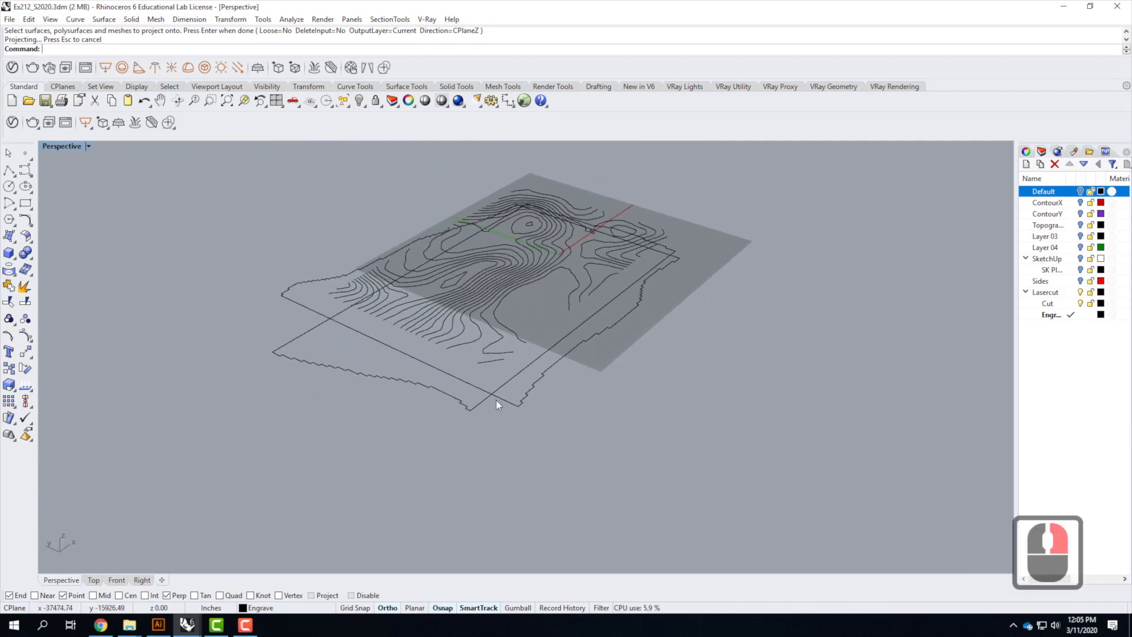
{"action": "left_click_drag", "start_coordinate": [474, 403], "coordinate": [462, 384]}
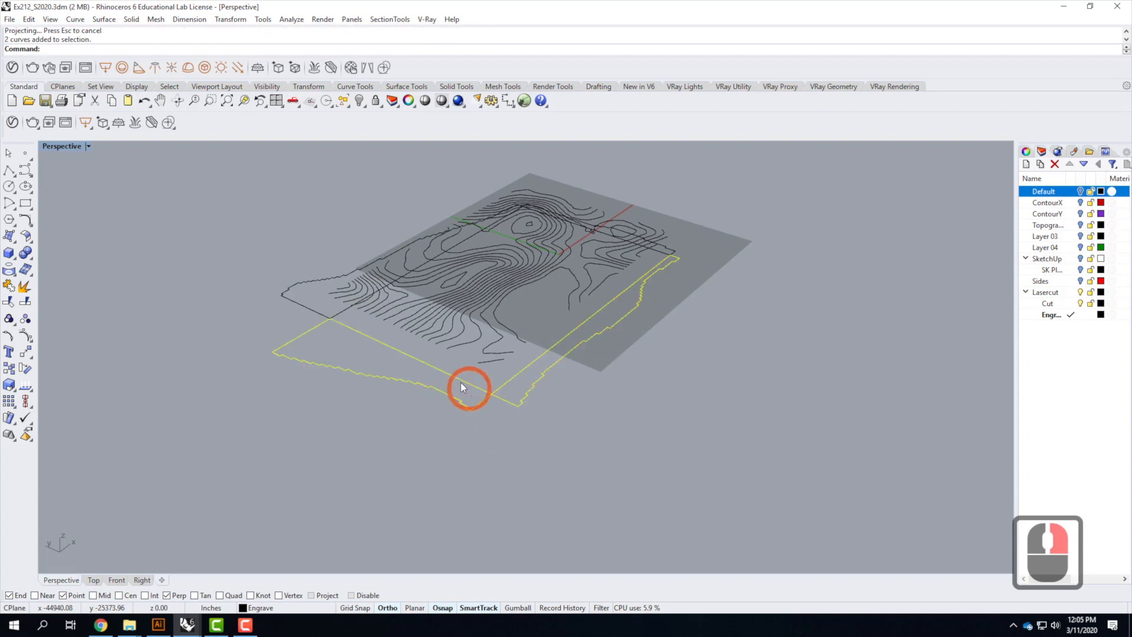
{"action": "left_click", "coordinate": [316, 309], "text": "shift"}
{"action": "left_click", "coordinate": [666, 262], "text": "shift"}
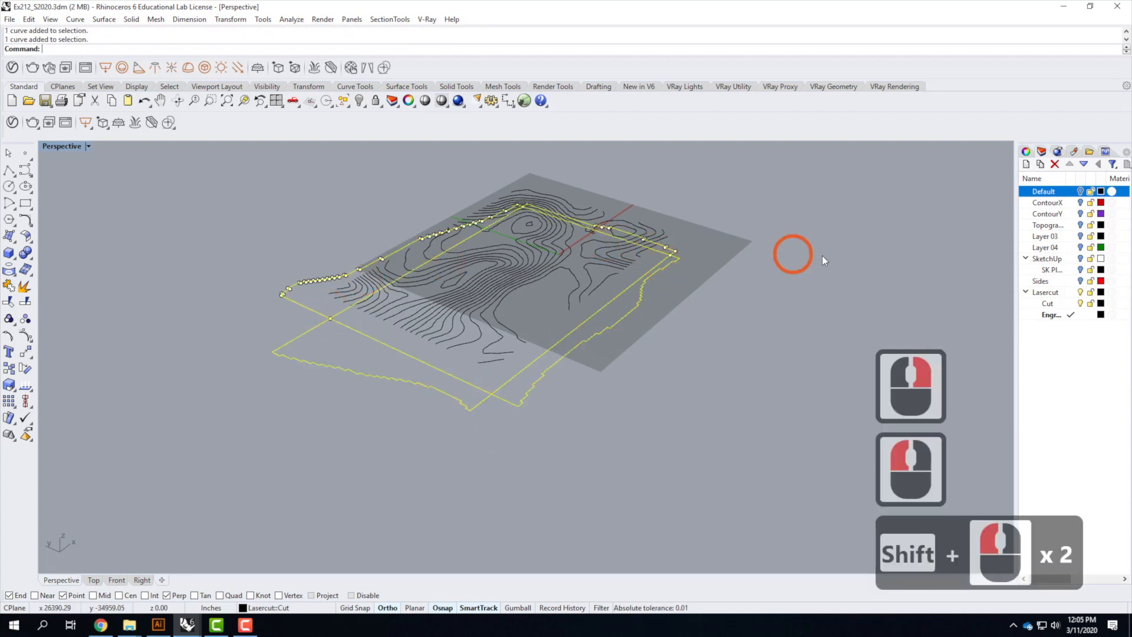
{"action": "type", "text": "move"}
{"action": "key", "text": "Return"}
{"action": "type", "text": "v"}
{"action": "key", "text": "Return"}
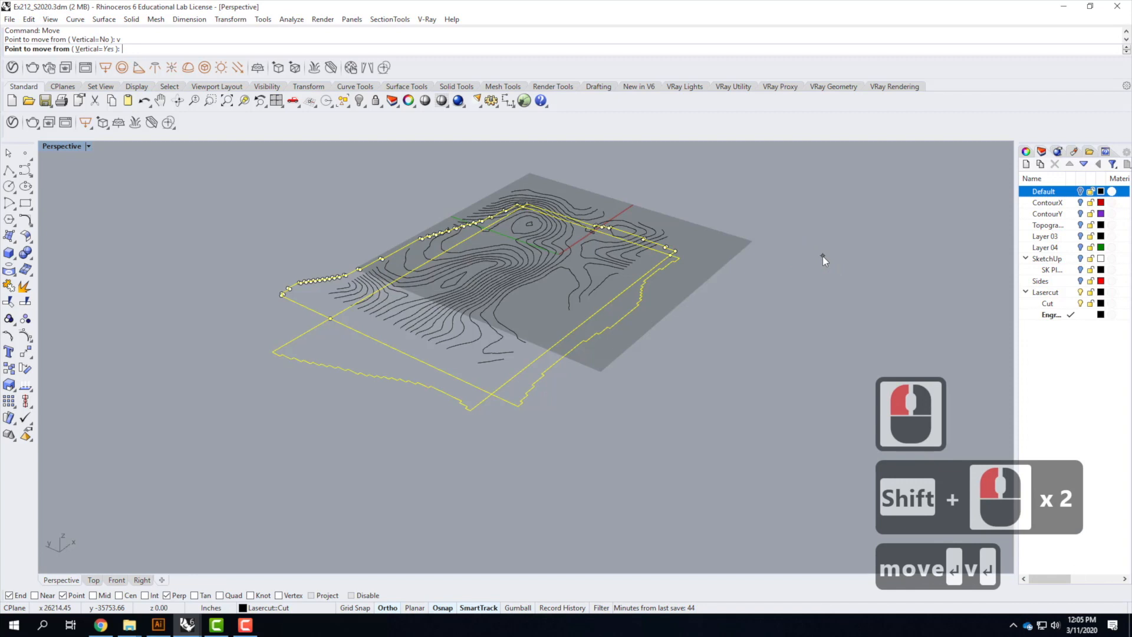
{"action": "left_click", "coordinate": [492, 393]}
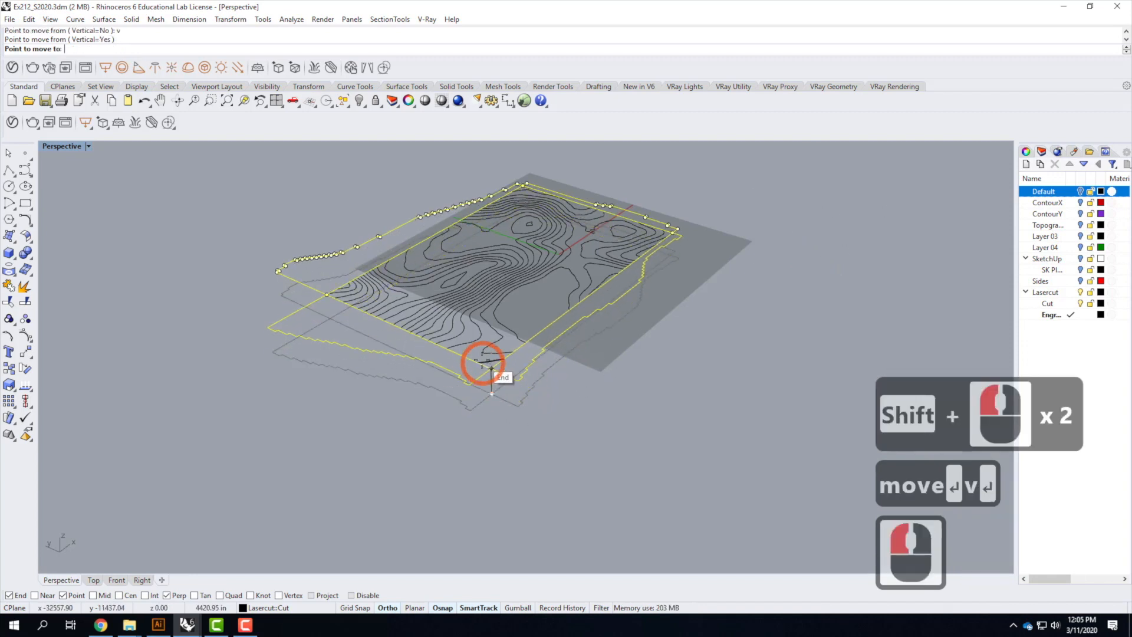
{"action": "left_click", "coordinate": [513, 371]}
Set the Cut layer's colour to Red
{"action": "left_click", "coordinate": [707, 422]}
{"action": "scroll", "coordinate": [756, 398], "scroll_direction": "down", "scroll_amount": 3}
{"action": "right_click_drag", "start_coordinate": [756, 398], "coordinate": [753, 449]}
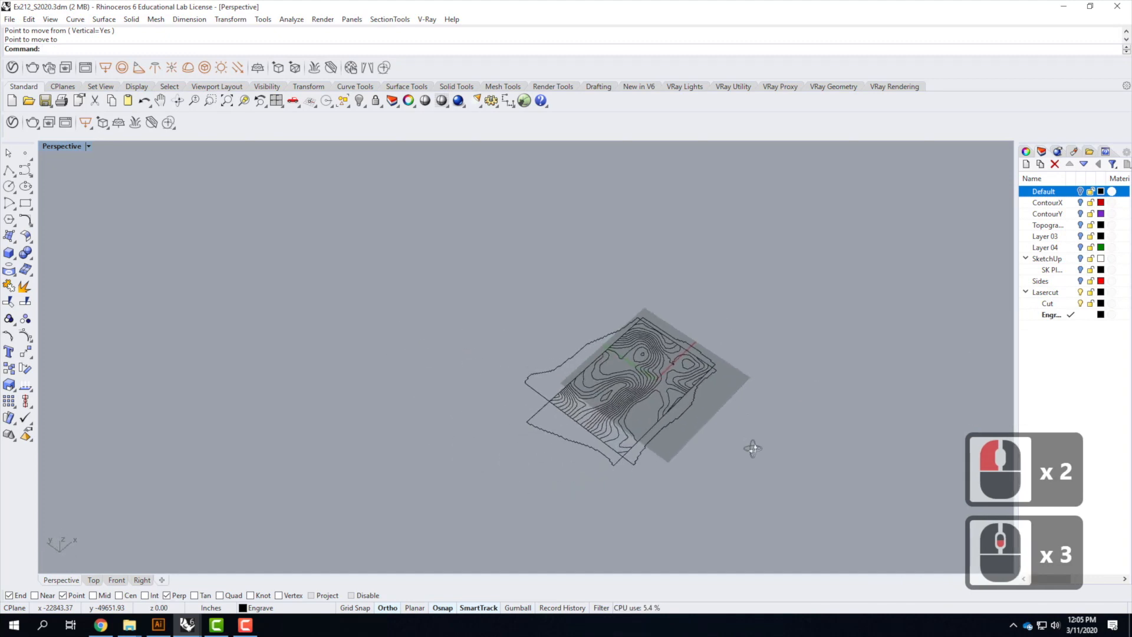
{"action": "double_click", "coordinate": [61, 146]}
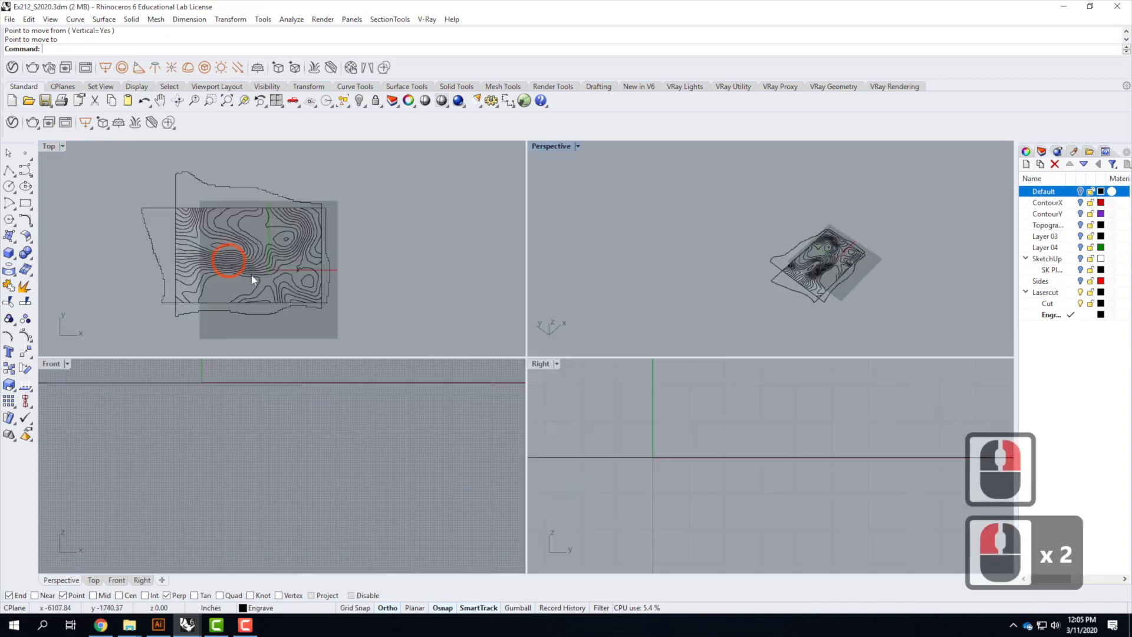
{"action": "double_click", "coordinate": [47, 149]}
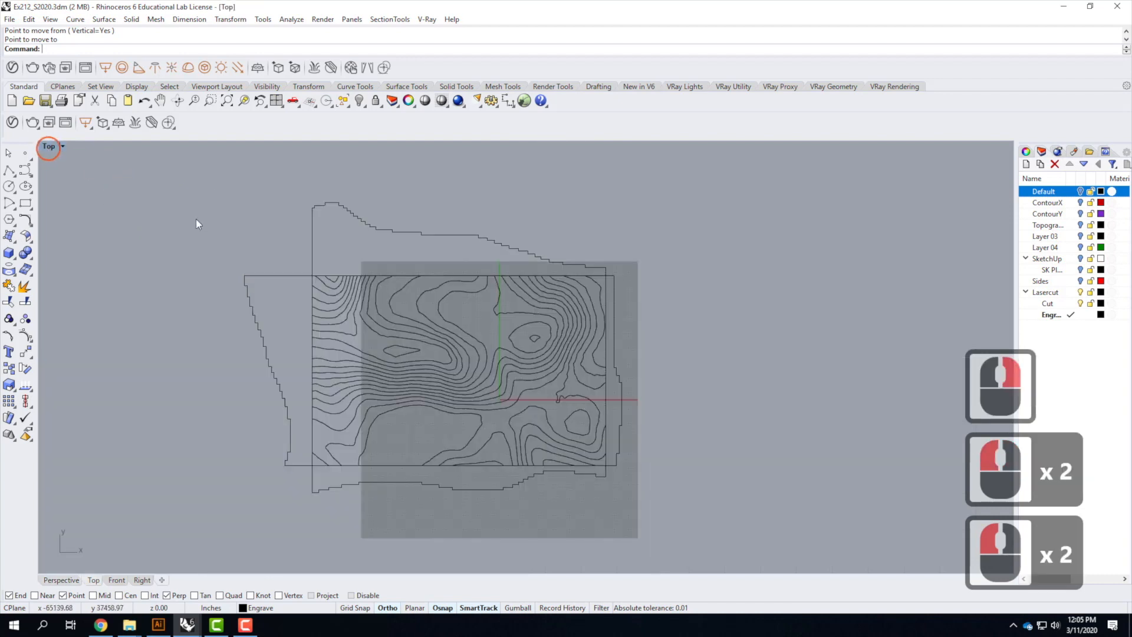
{"action": "scroll", "coordinate": [334, 271], "scroll_direction": "down", "scroll_amount": 3}
{"action": "scroll", "coordinate": [388, 255], "scroll_direction": "up", "scroll_amount": 1}
{"action": "left_click", "coordinate": [388, 242]}
{"action": "left_click", "coordinate": [291, 264], "text": "shift"}
{"action": "left_click", "coordinate": [352, 402]}
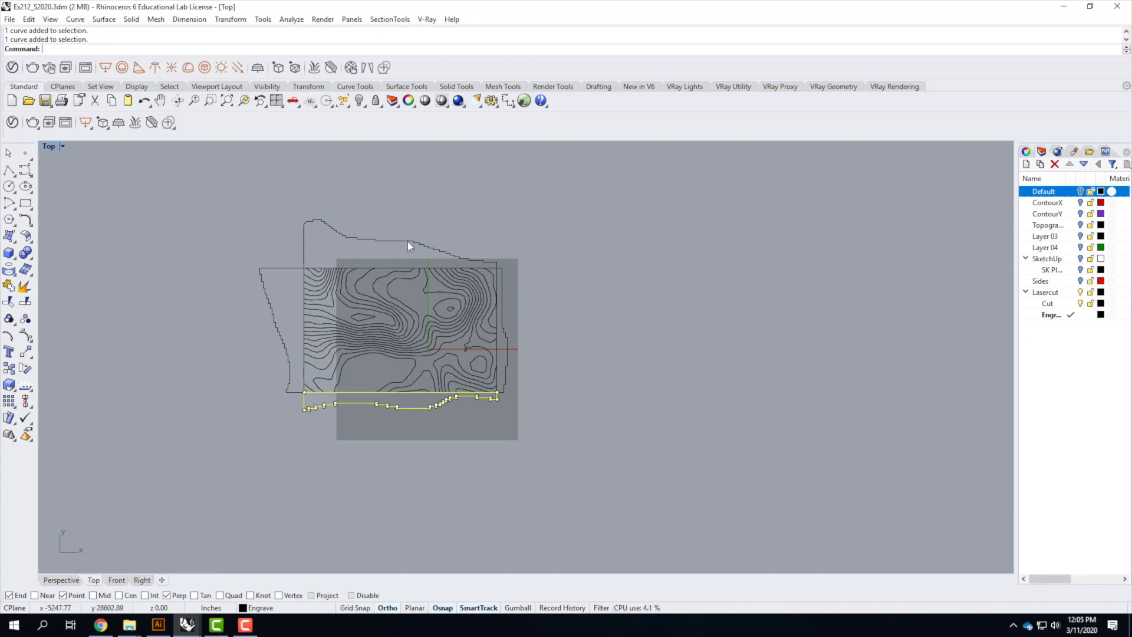
{"action": "left_click", "coordinate": [1101, 303]}
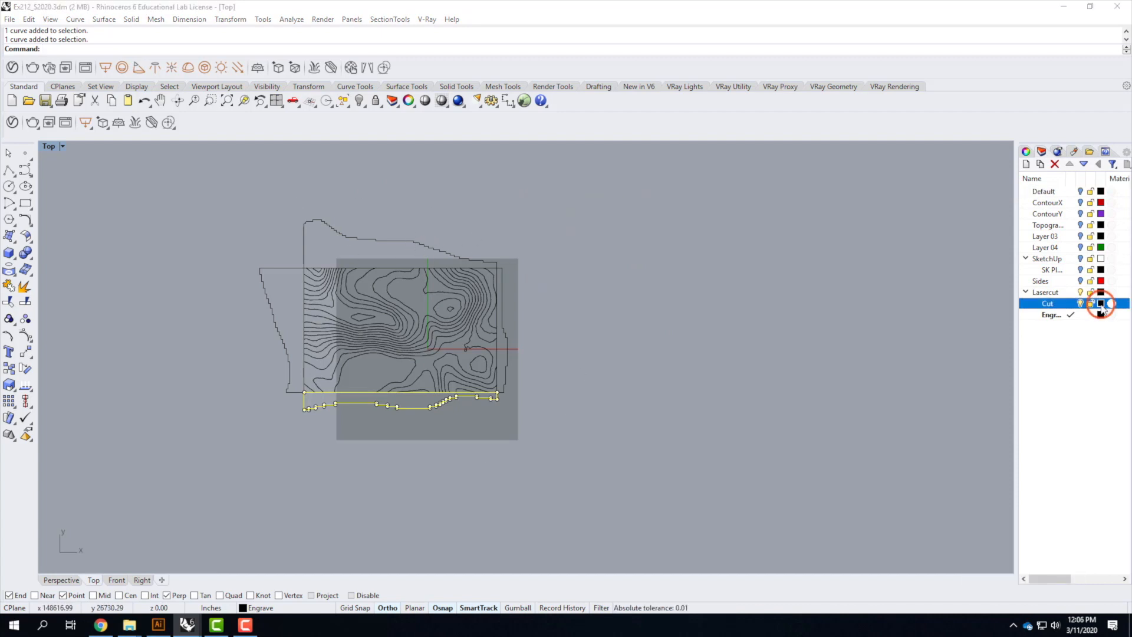
{"action": "left_click", "coordinate": [435, 236]}
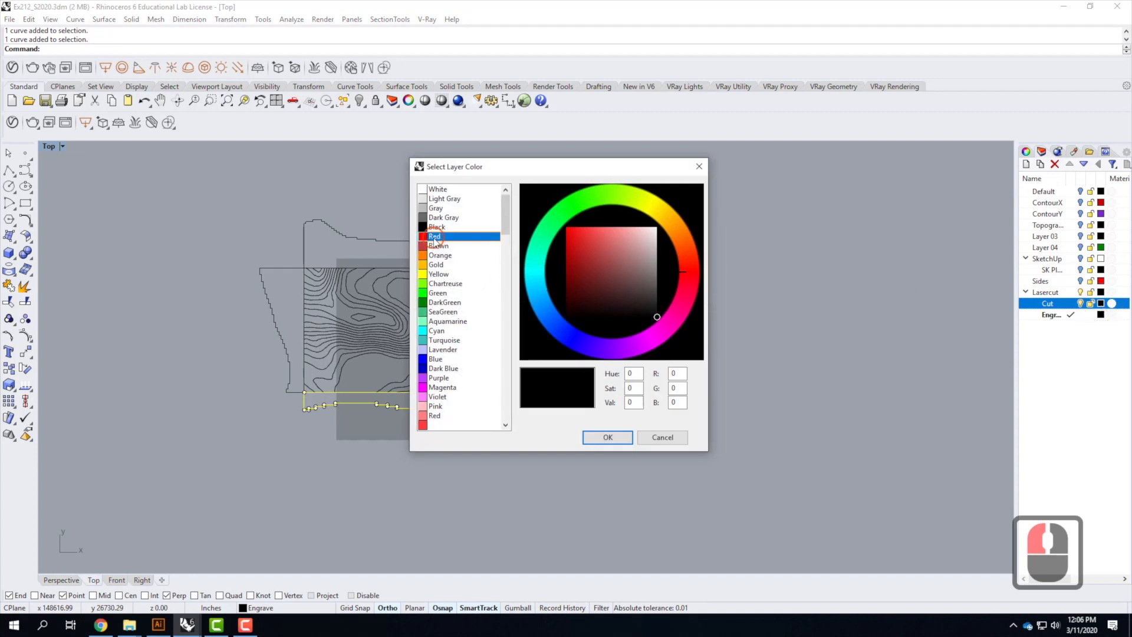
{"action": "left_click", "coordinate": [619, 436]}
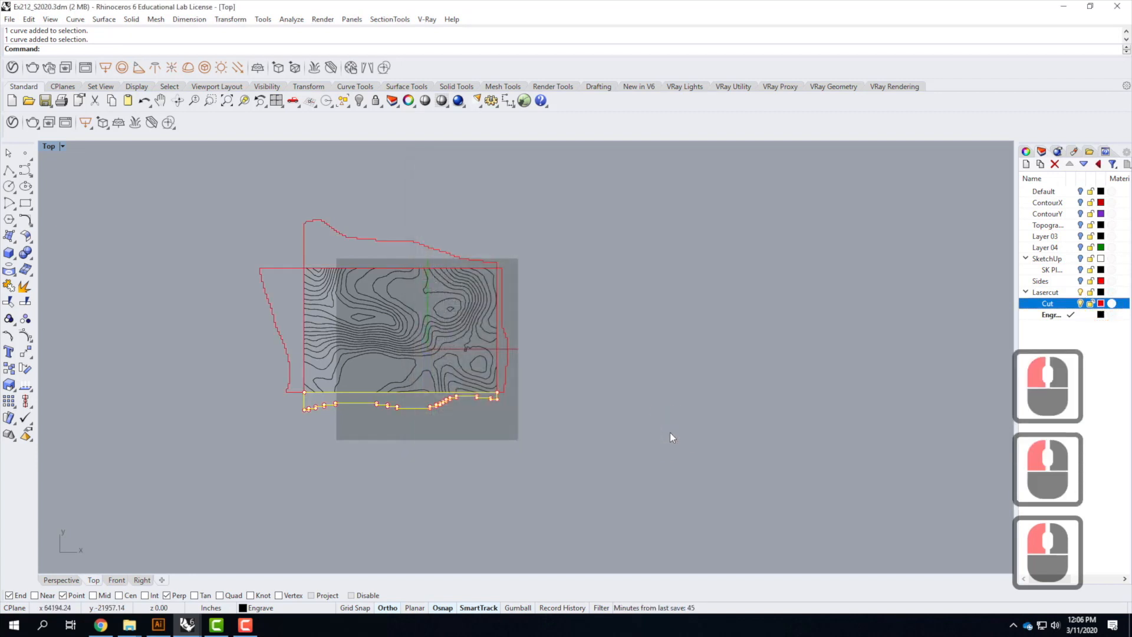
Set the Engrave layer's colour to Blue
{"action": "left_click", "coordinate": [627, 380]}
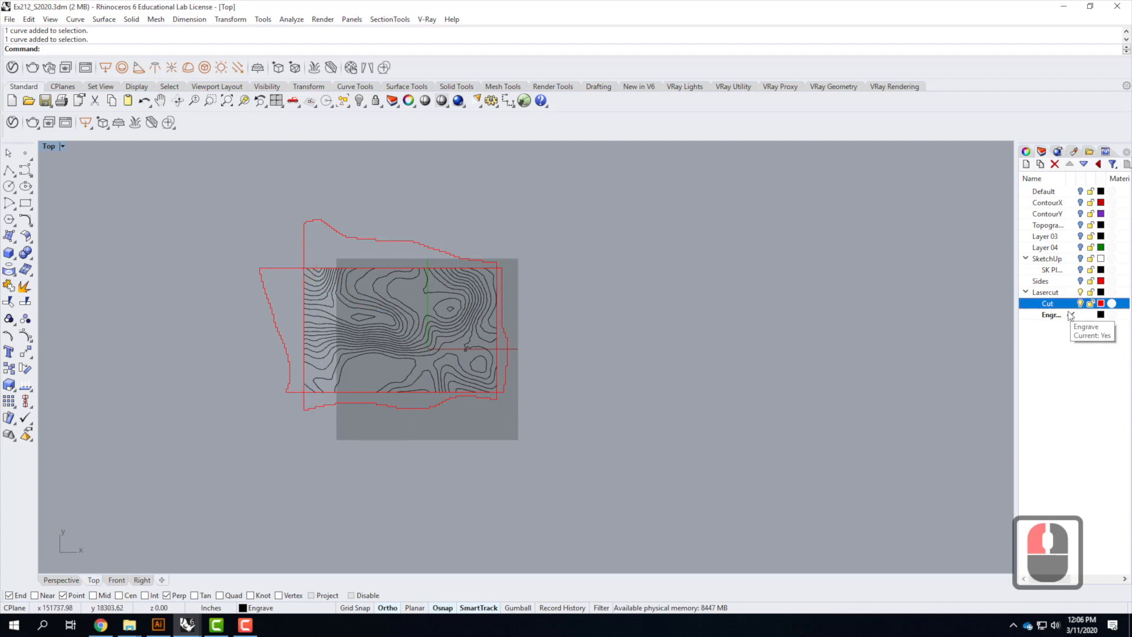
{"action": "left_click", "coordinate": [1101, 314]}
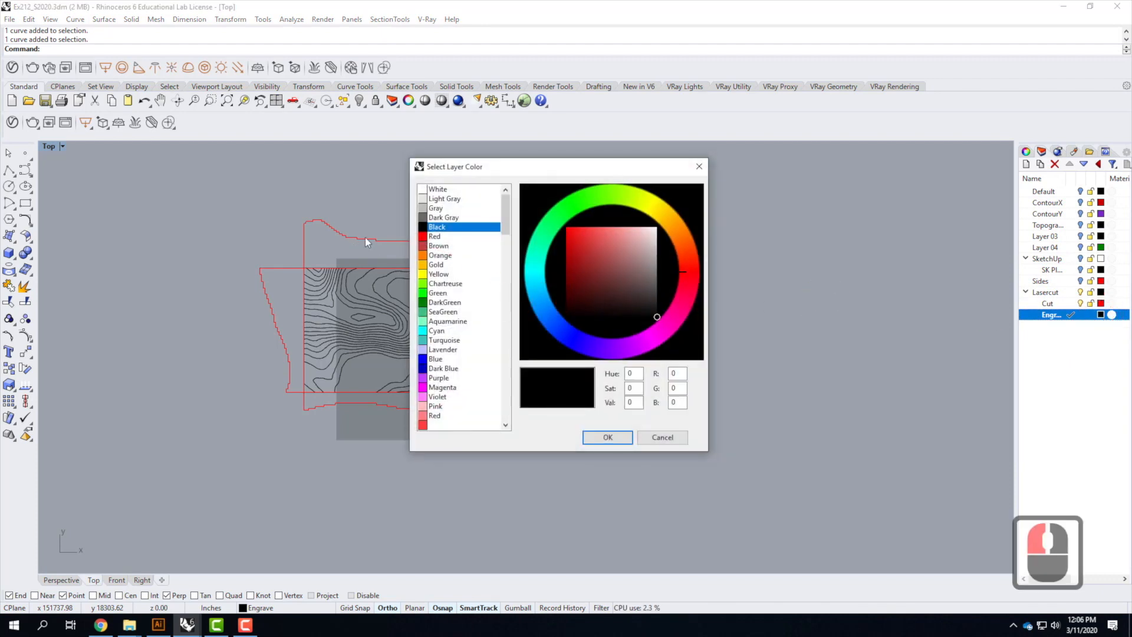
{"action": "left_click", "coordinate": [435, 360]}
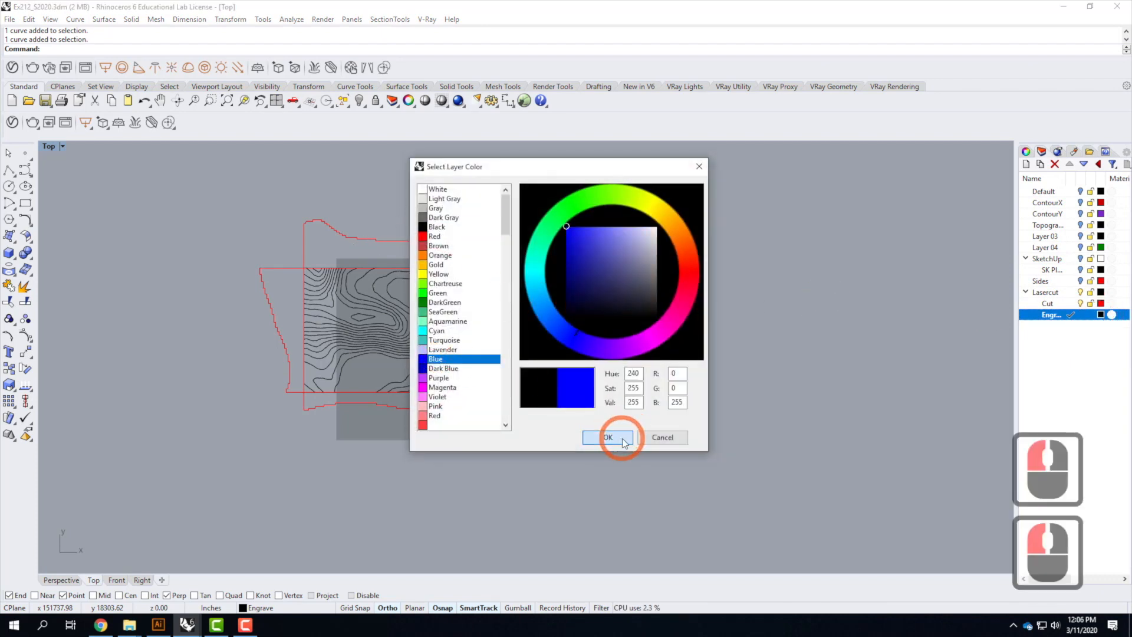
{"action": "left_click", "coordinate": [608, 437]}
Select the projected engrave contour curves and copy them horizontally to the right of the plane
{"action": "left_click", "coordinate": [575, 338]}
{"action": "scroll", "coordinate": [483, 345], "scroll_direction": "up", "scroll_amount": 3}
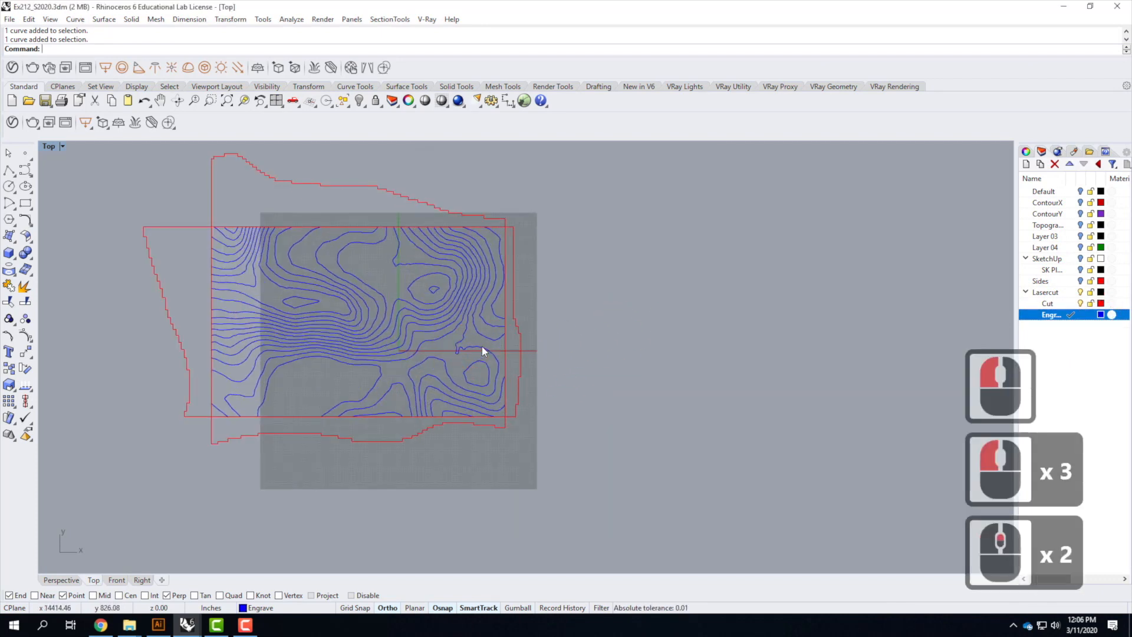
{"action": "scroll", "coordinate": [688, 343], "scroll_direction": "down", "scroll_amount": 2}
{"action": "scroll", "coordinate": [413, 341], "scroll_direction": "up", "scroll_amount": 2}
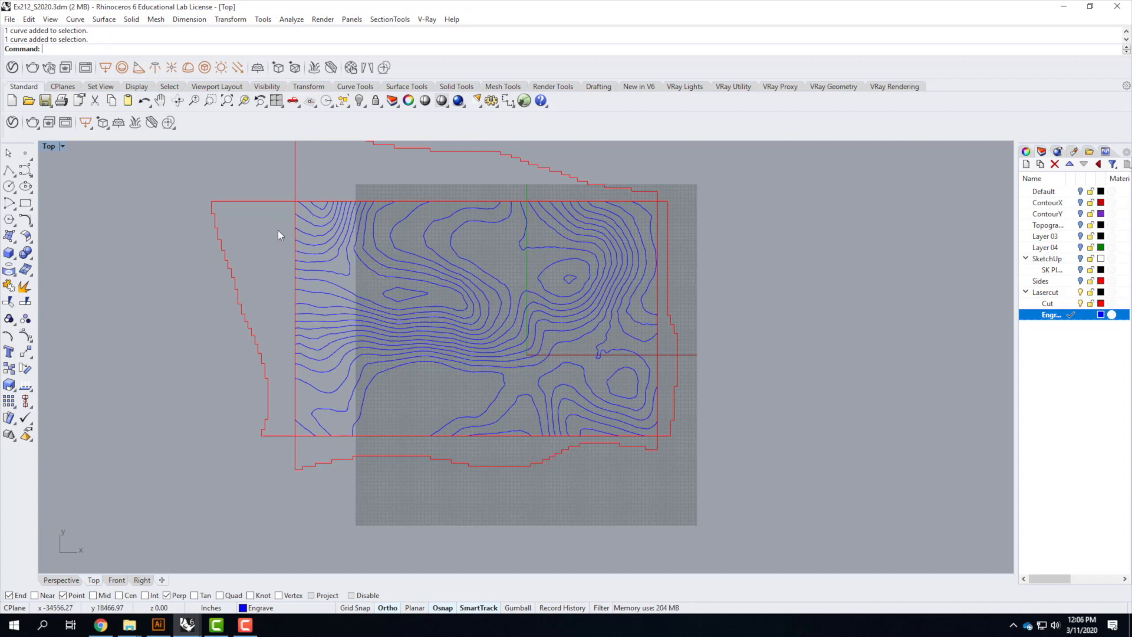
{"action": "scroll", "coordinate": [278, 231], "scroll_direction": "down", "scroll_amount": 2}
{"action": "left_click_drag", "start_coordinate": [274, 200], "coordinate": [532, 370]}
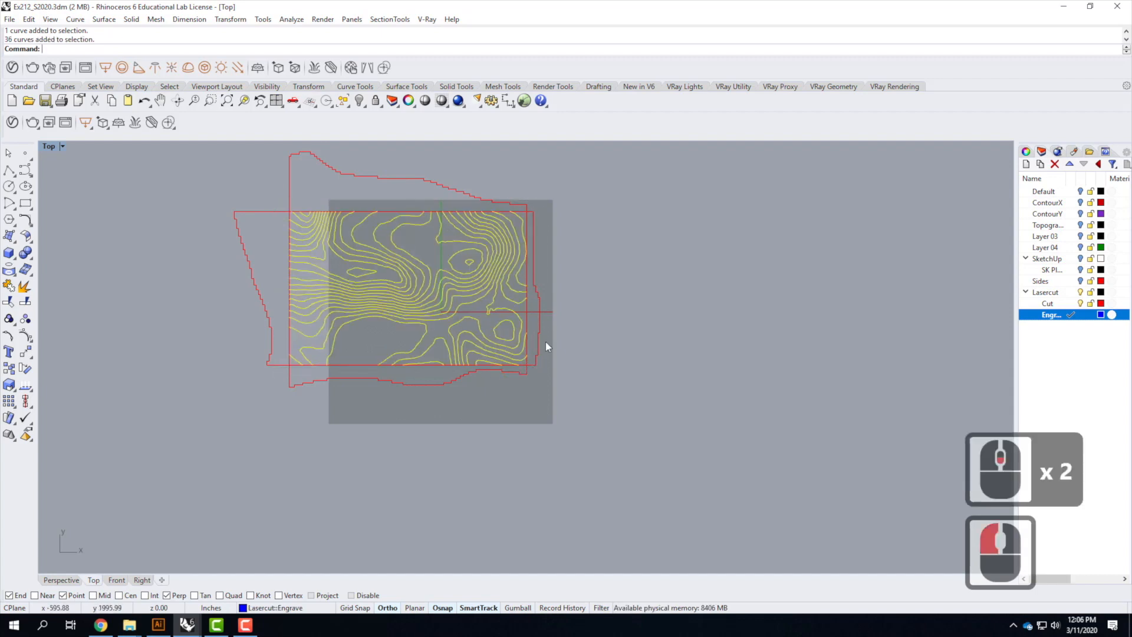
{"action": "type", "text": "copy"}
{"action": "key", "text": "Return"}
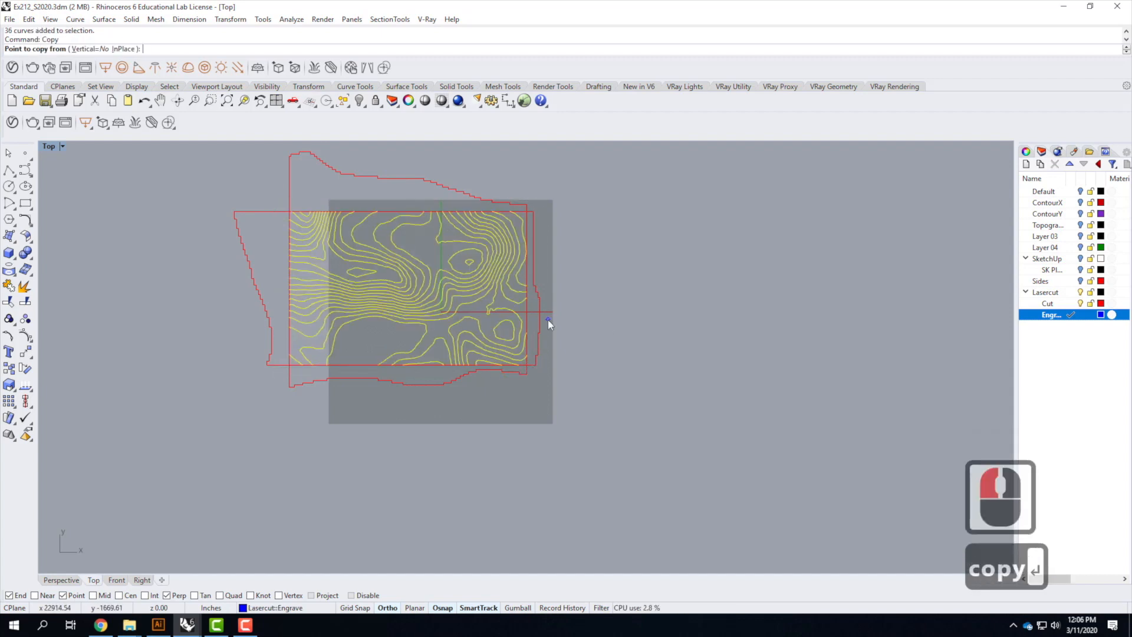
{"action": "left_click", "coordinate": [437, 473]}
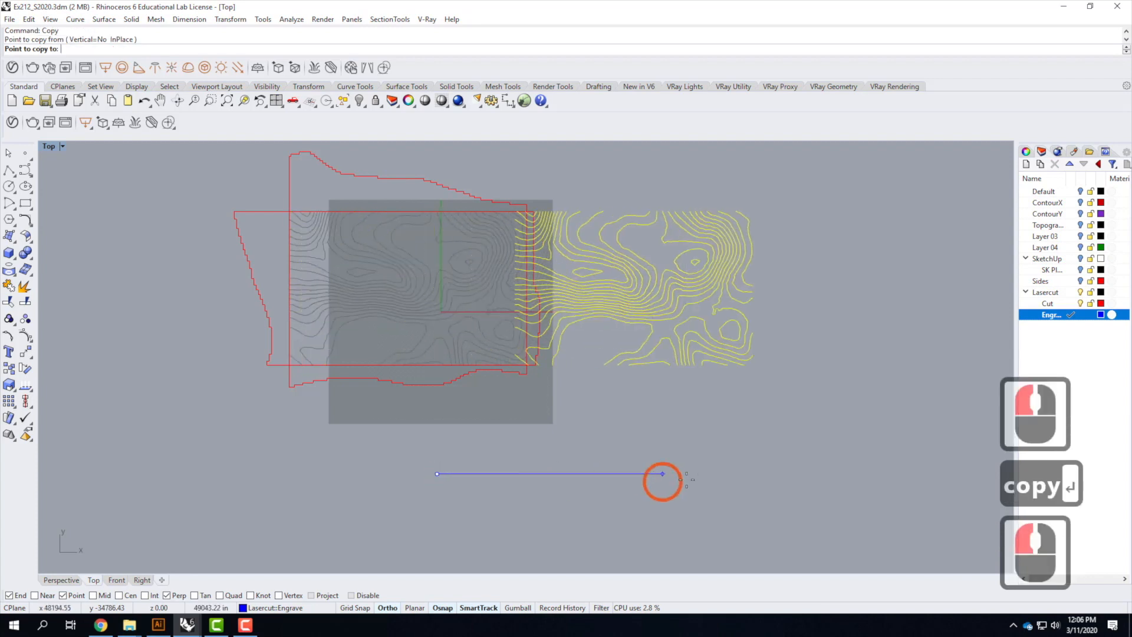
{"action": "left_click", "coordinate": [720, 475]}
{"action": "key", "text": "Escape"}
{"action": "left_click", "coordinate": [612, 442]}
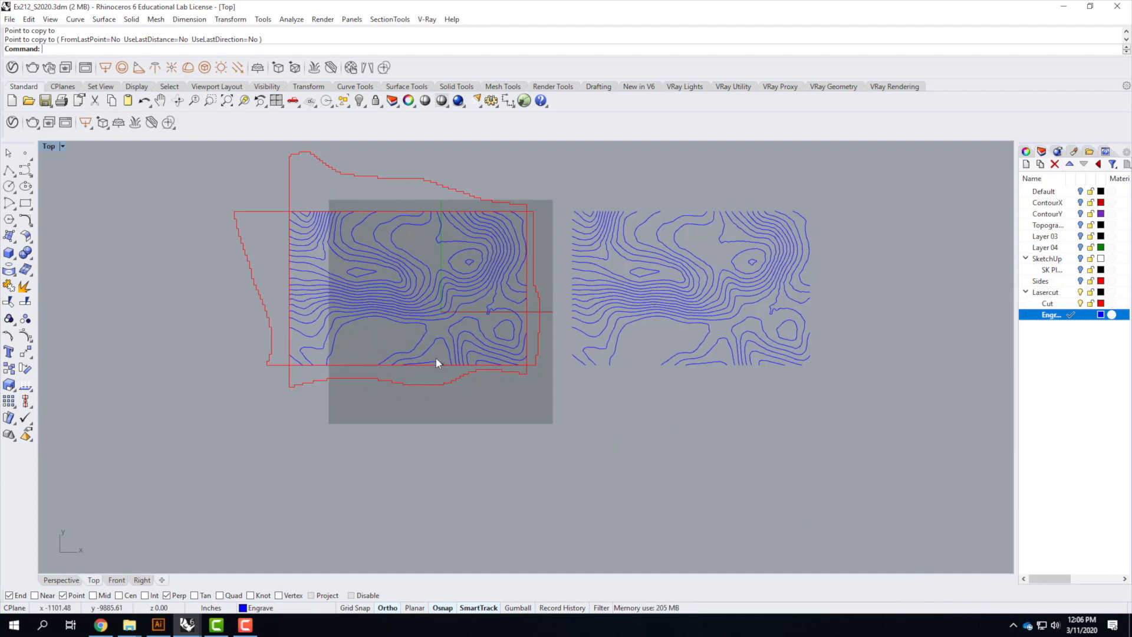
Select every other projected contour curve over the plane and move them onto the Cut layer
{"action": "scroll", "coordinate": [437, 359], "scroll_direction": "up", "scroll_amount": 2}
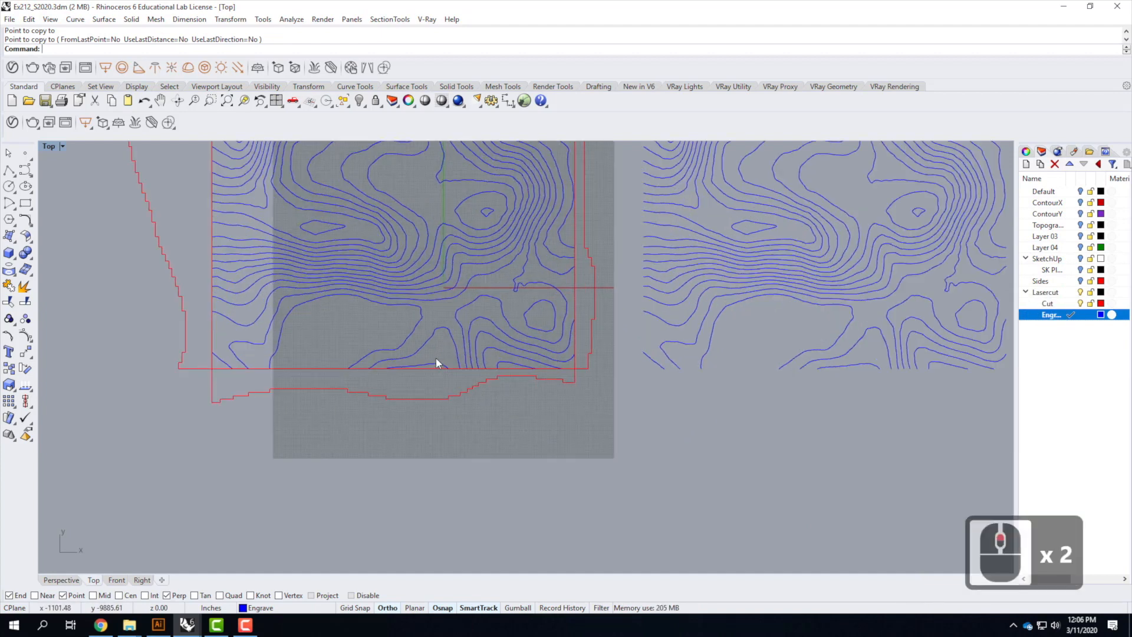
{"action": "left_click", "coordinate": [511, 364]}
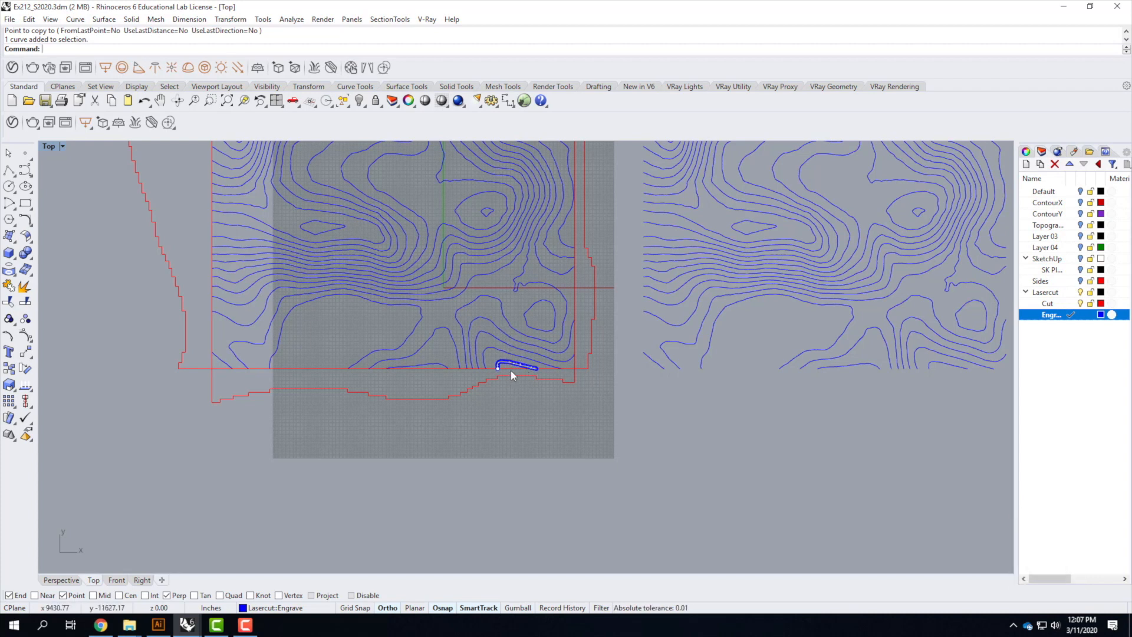
{"action": "left_click", "coordinate": [499, 342], "text": "shift"}
{"action": "left_click", "coordinate": [519, 354], "text": "shift"}
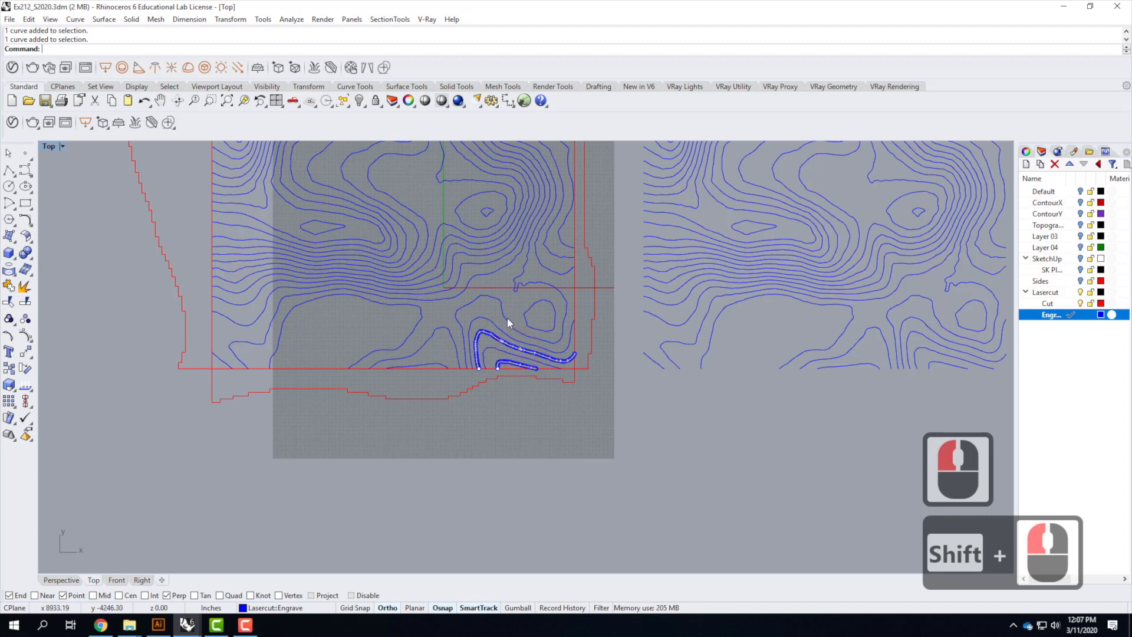
{"action": "left_click", "coordinate": [507, 318], "text": "shift"}
{"action": "left_click", "coordinate": [540, 362], "text": "shift"}
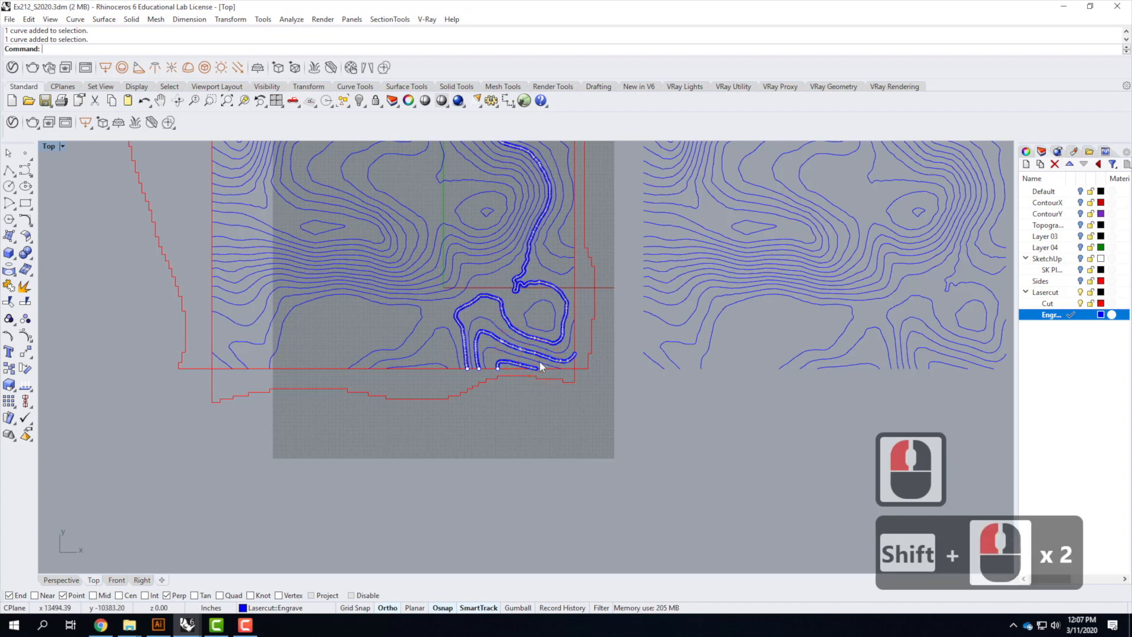
{"action": "left_click", "coordinate": [472, 375], "text": "shift"}
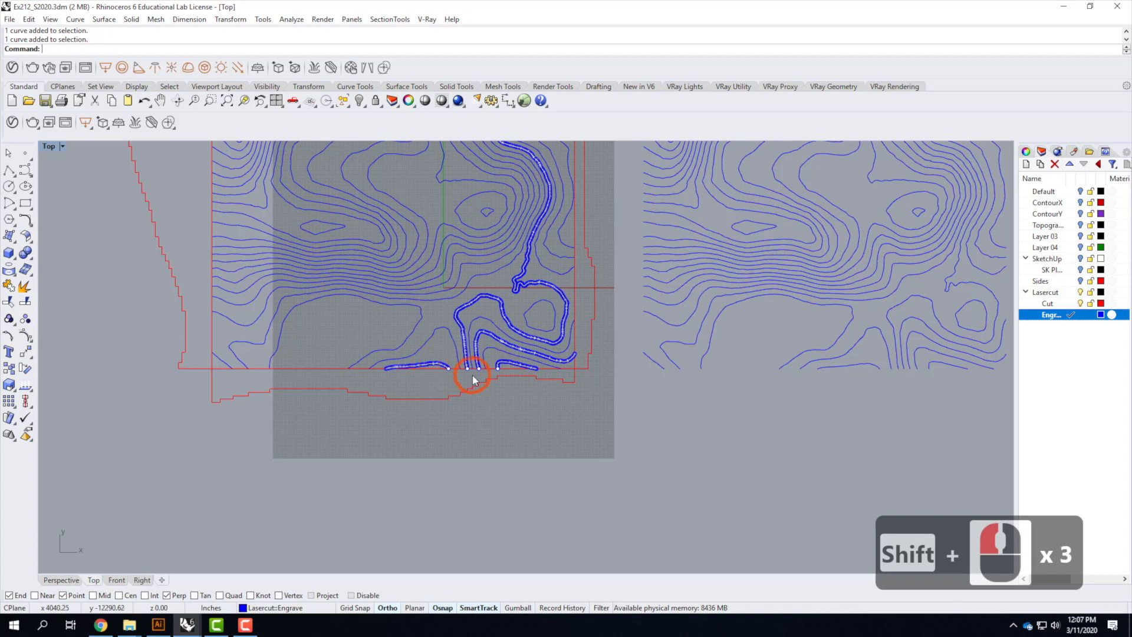
{"action": "left_click", "coordinate": [413, 335], "text": "shift"}
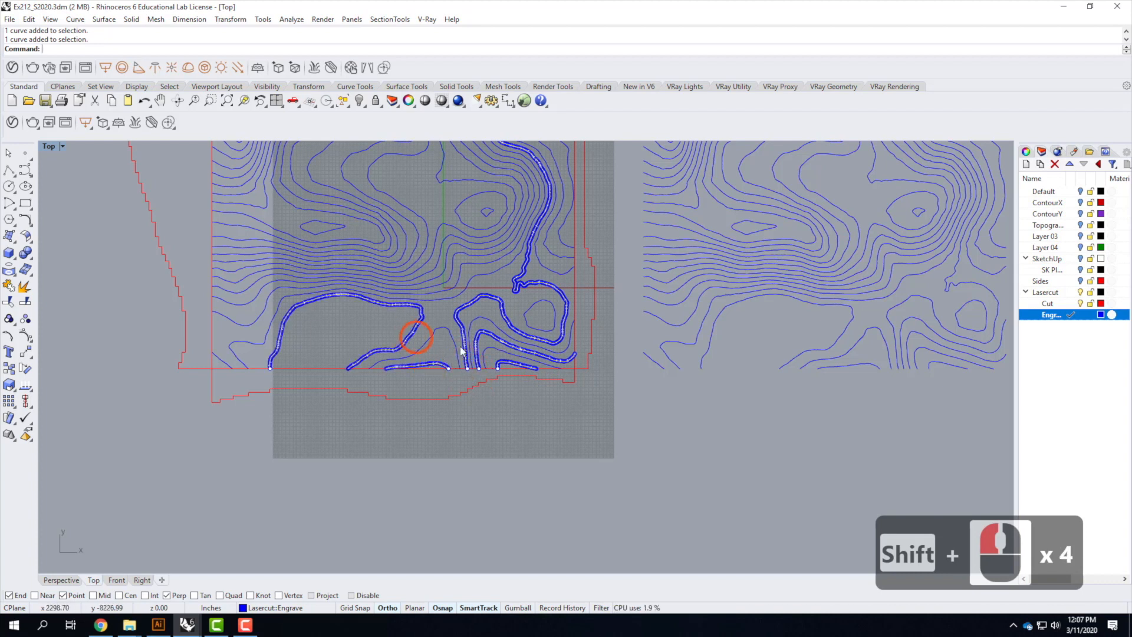
{"action": "left_click", "coordinate": [427, 295], "text": "shift"}
{"action": "left_click", "coordinate": [394, 281], "text": "shift"}
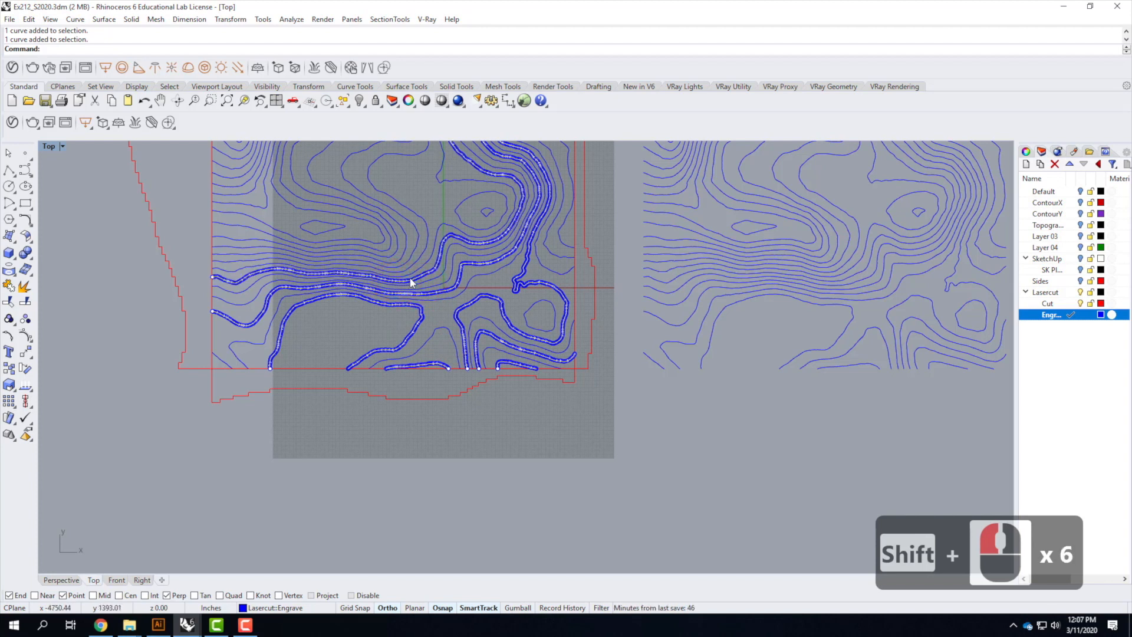
{"action": "left_click", "coordinate": [412, 281], "text": "ctrl"}
{"action": "left_click", "coordinate": [415, 282], "text": "ctrl"}
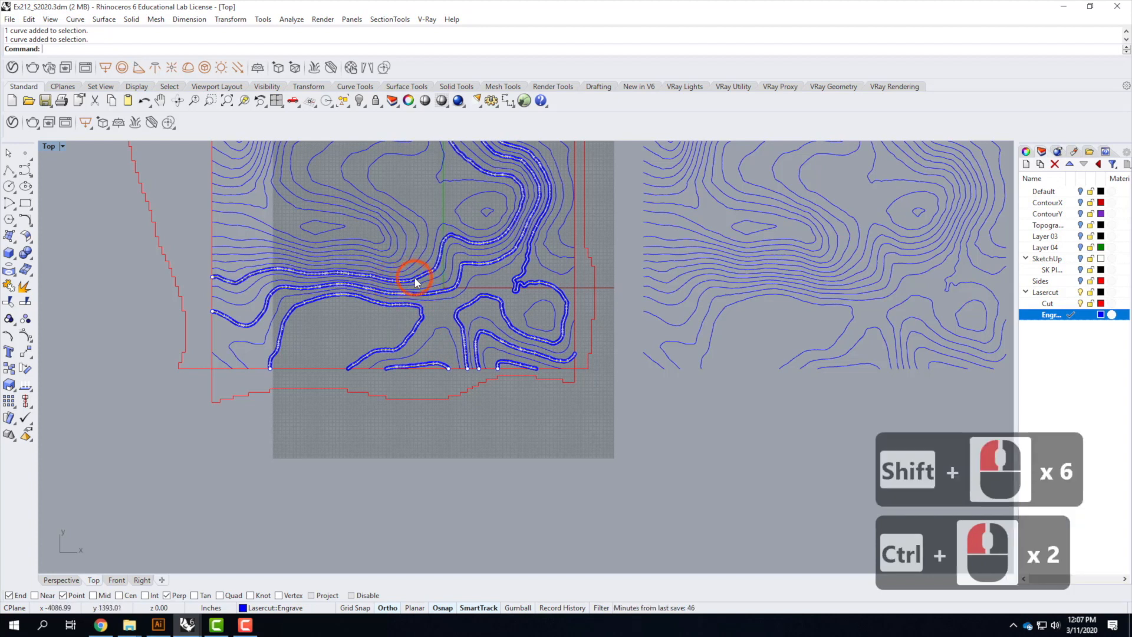
{"action": "left_click", "coordinate": [415, 282], "text": "ctrl"}
{"action": "scroll", "coordinate": [416, 280], "scroll_direction": "up", "scroll_amount": 15}
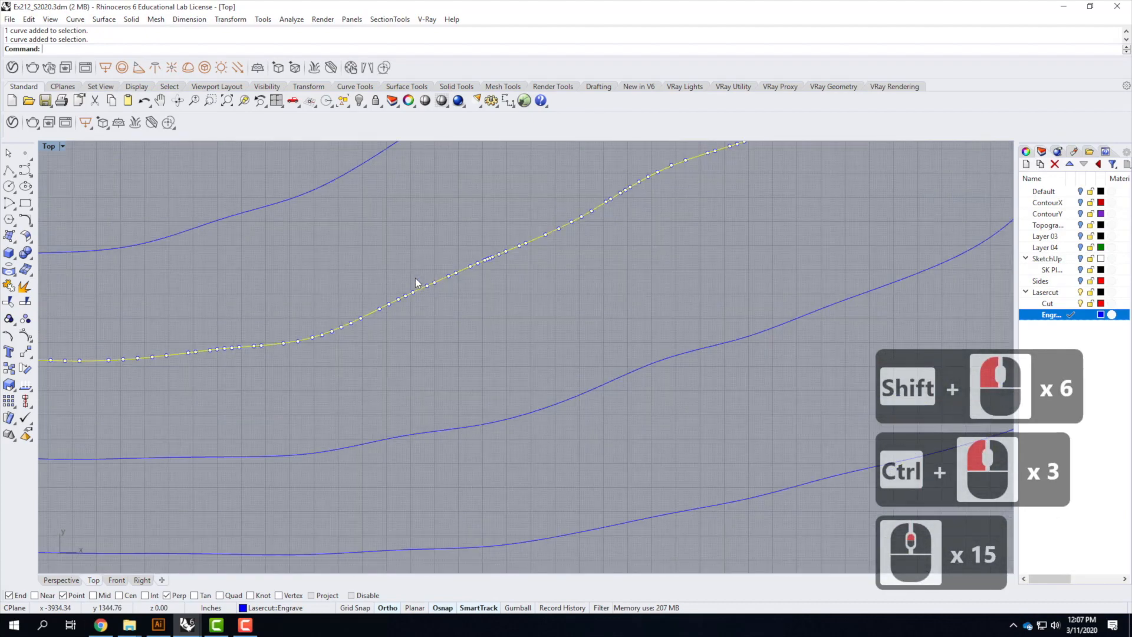
{"action": "left_click", "coordinate": [440, 281], "text": "ctrl"}
{"action": "left_click", "coordinate": [441, 281], "text": "ctrl"}
{"action": "scroll", "coordinate": [469, 298], "scroll_direction": "down", "scroll_amount": 8}
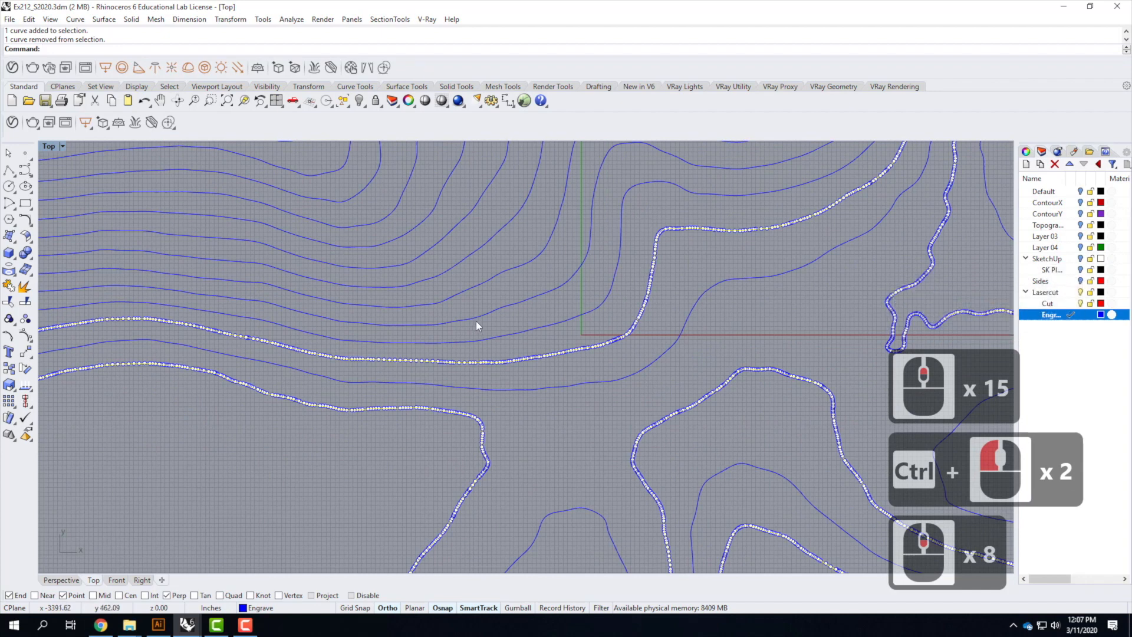
{"action": "left_click", "coordinate": [477, 317], "text": "shift"}
{"action": "left_click", "coordinate": [401, 251], "text": "shift"}
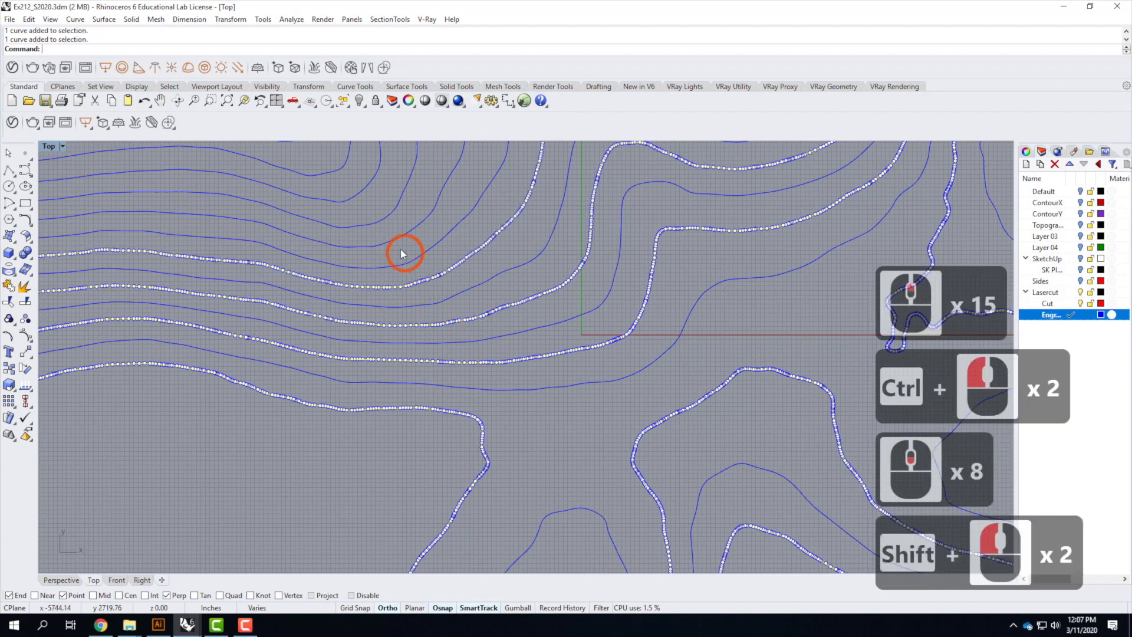
{"action": "left_click", "coordinate": [382, 229], "text": "shift"}
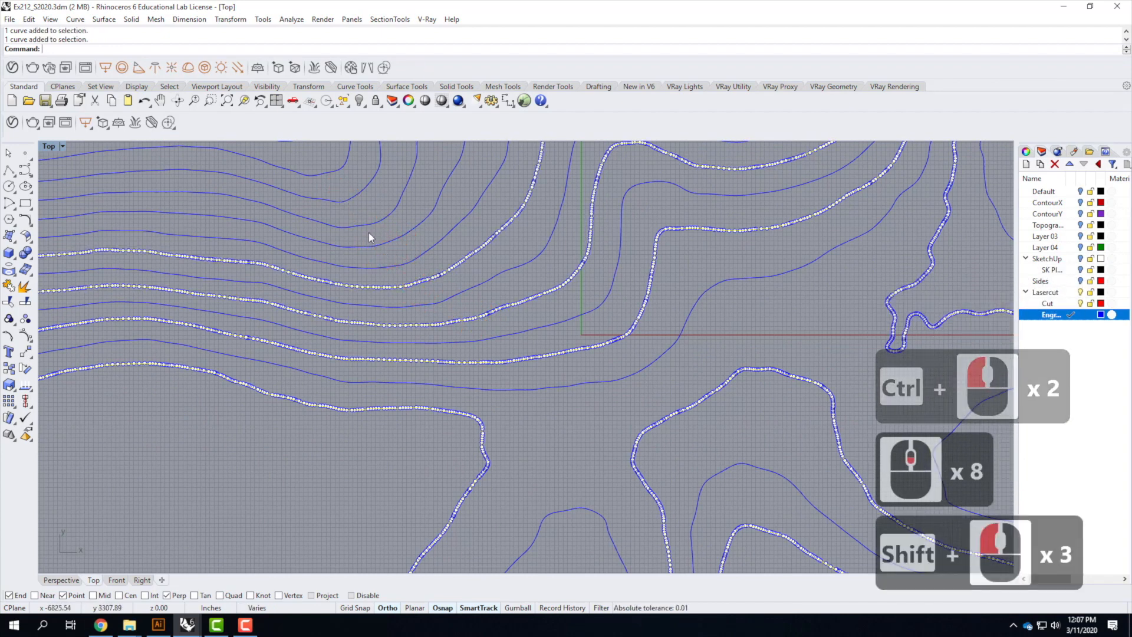
{"action": "left_click", "coordinate": [326, 206], "text": "shift"}
{"action": "left_click", "coordinate": [319, 197], "text": "shift"}
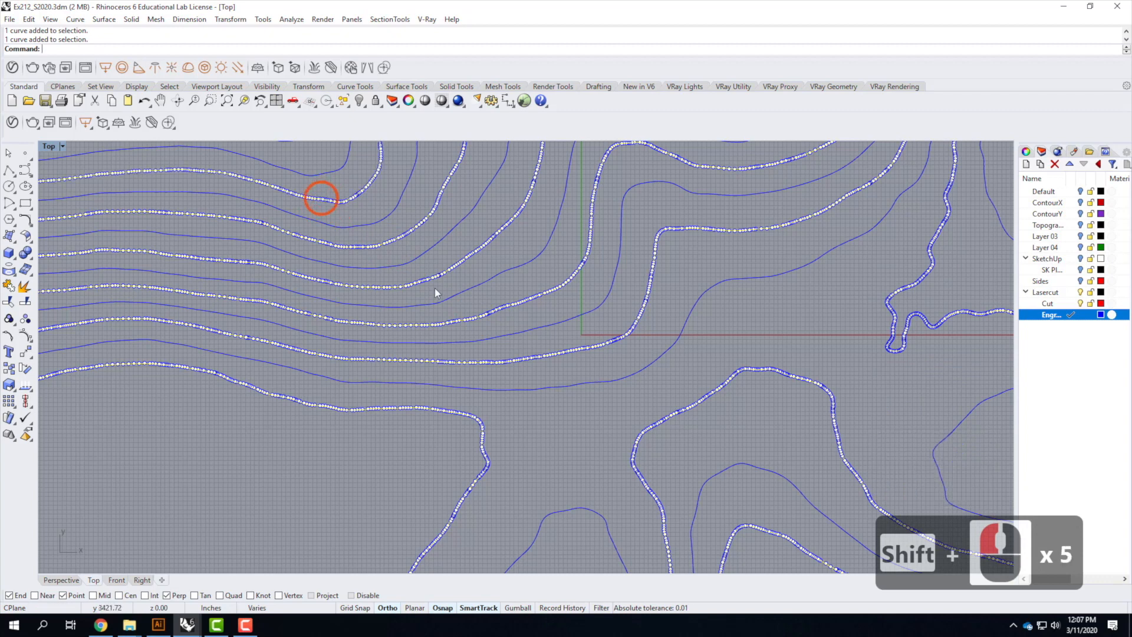
{"action": "scroll", "coordinate": [434, 288], "scroll_direction": "down", "scroll_amount": 5}
{"action": "scroll", "coordinate": [395, 283], "scroll_direction": "up", "scroll_amount": 2}
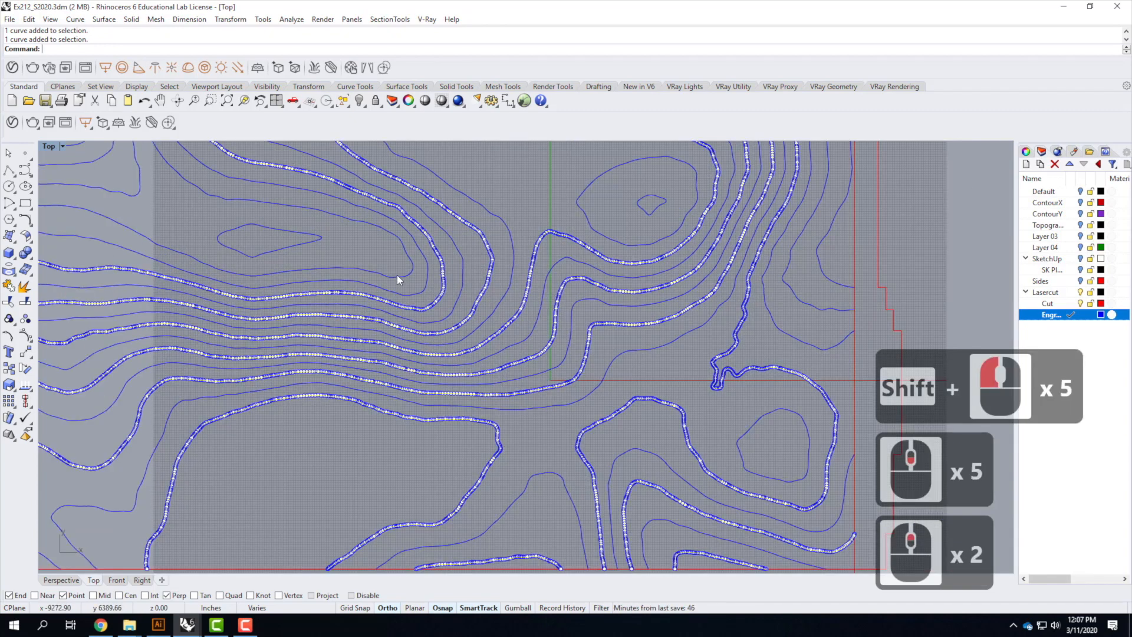
{"action": "left_click", "coordinate": [398, 274], "text": "shift"}
{"action": "scroll", "coordinate": [408, 369], "scroll_direction": "down", "scroll_amount": 2}
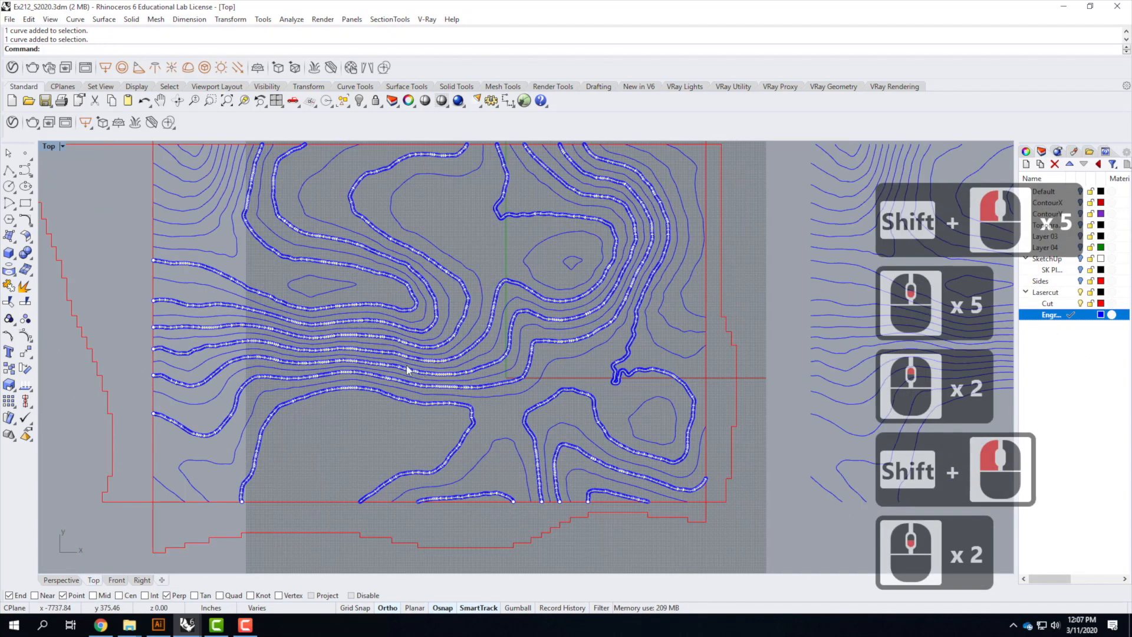
{"action": "scroll", "coordinate": [183, 241], "scroll_direction": "up", "scroll_amount": 3}
{"action": "left_click", "coordinate": [193, 237], "text": "shift"}
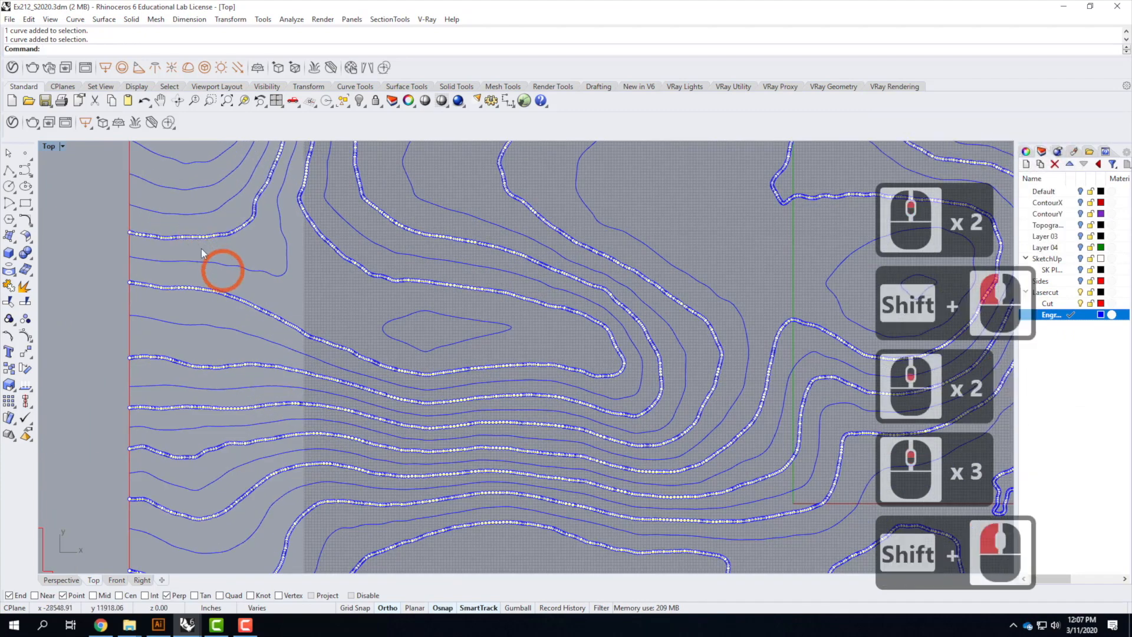
{"action": "left_click", "coordinate": [193, 195], "text": "shift"}
{"action": "scroll", "coordinate": [240, 361], "scroll_direction": "down", "scroll_amount": 4}
{"action": "scroll", "coordinate": [223, 277], "scroll_direction": "up", "scroll_amount": 3}
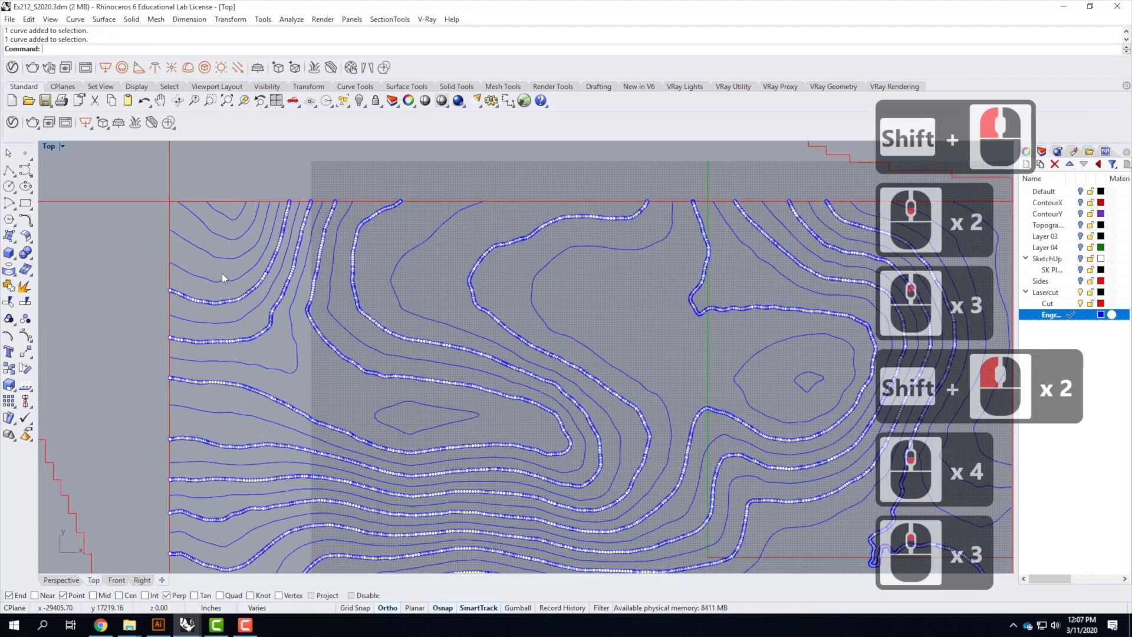
{"action": "left_click", "coordinate": [223, 221], "text": "shift"}
{"action": "left_click", "coordinate": [285, 316], "text": "shift"}
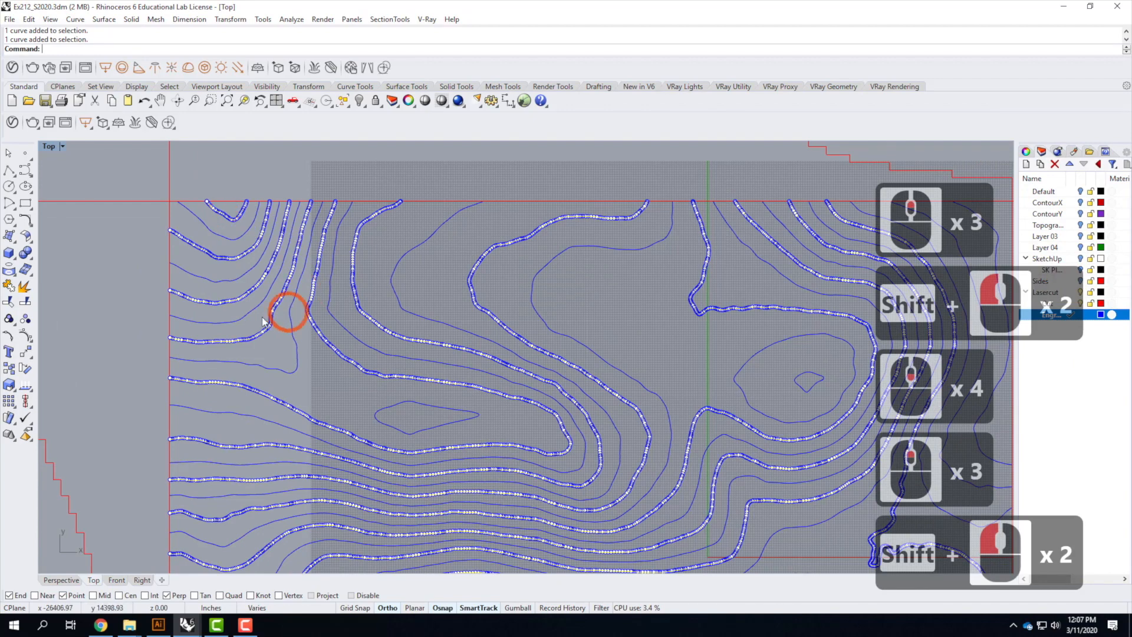
{"action": "scroll", "coordinate": [260, 357], "scroll_direction": "down", "scroll_amount": 4}
{"action": "scroll", "coordinate": [590, 338], "scroll_direction": "up", "scroll_amount": 4}
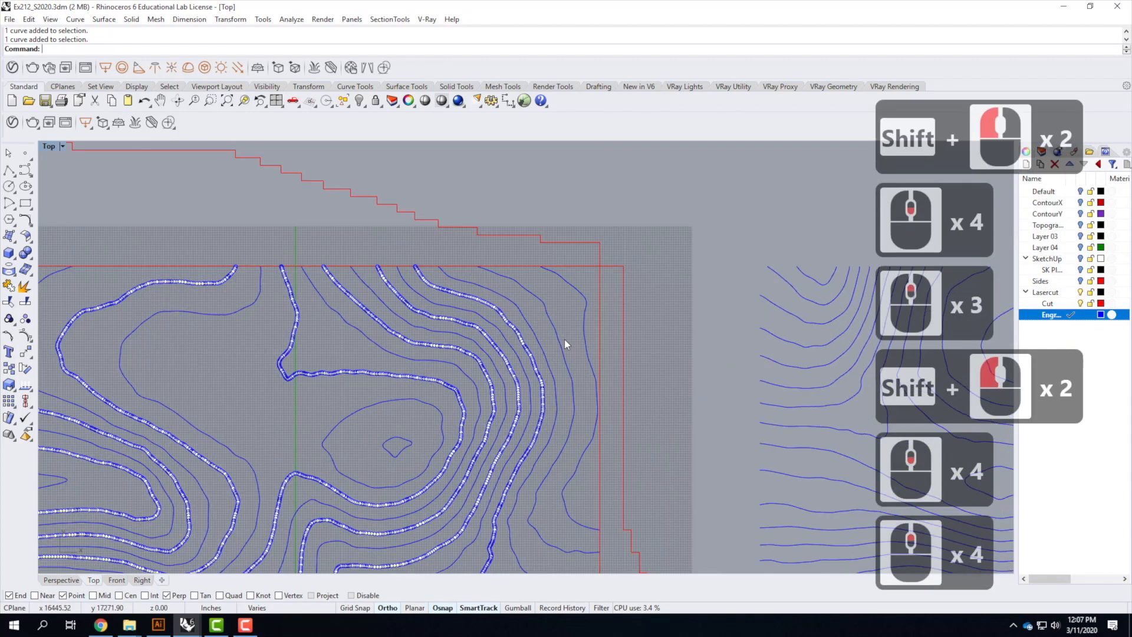
{"action": "left_click", "coordinate": [596, 316], "text": "shift"}
{"action": "scroll", "coordinate": [614, 332], "scroll_direction": "down", "scroll_amount": 6}
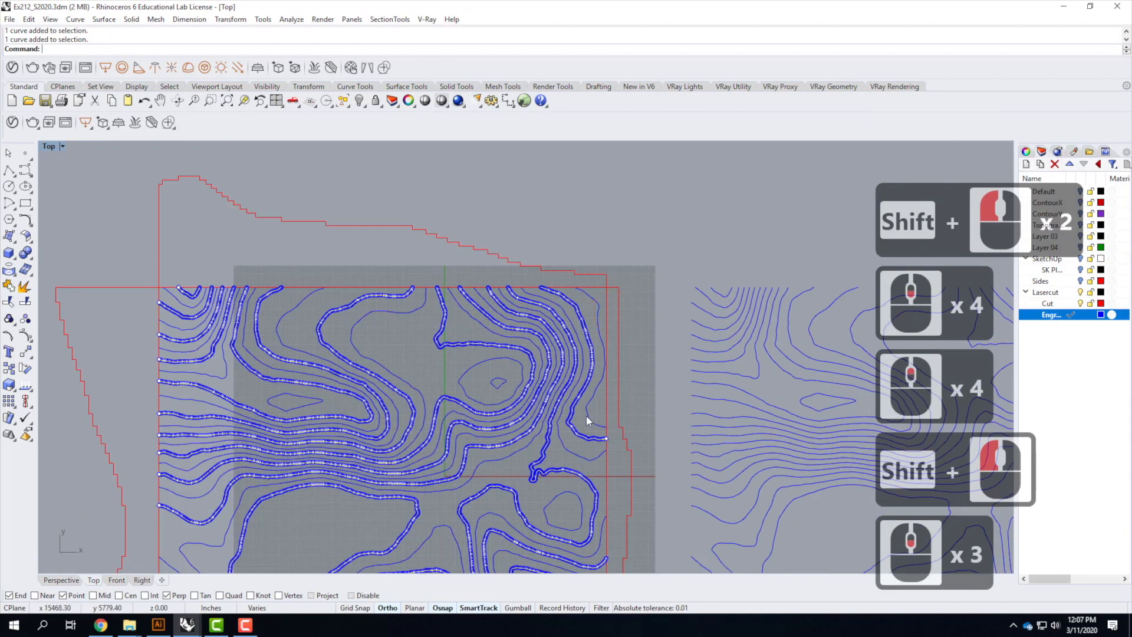
{"action": "scroll", "coordinate": [512, 464], "scroll_direction": "up", "scroll_amount": 3}
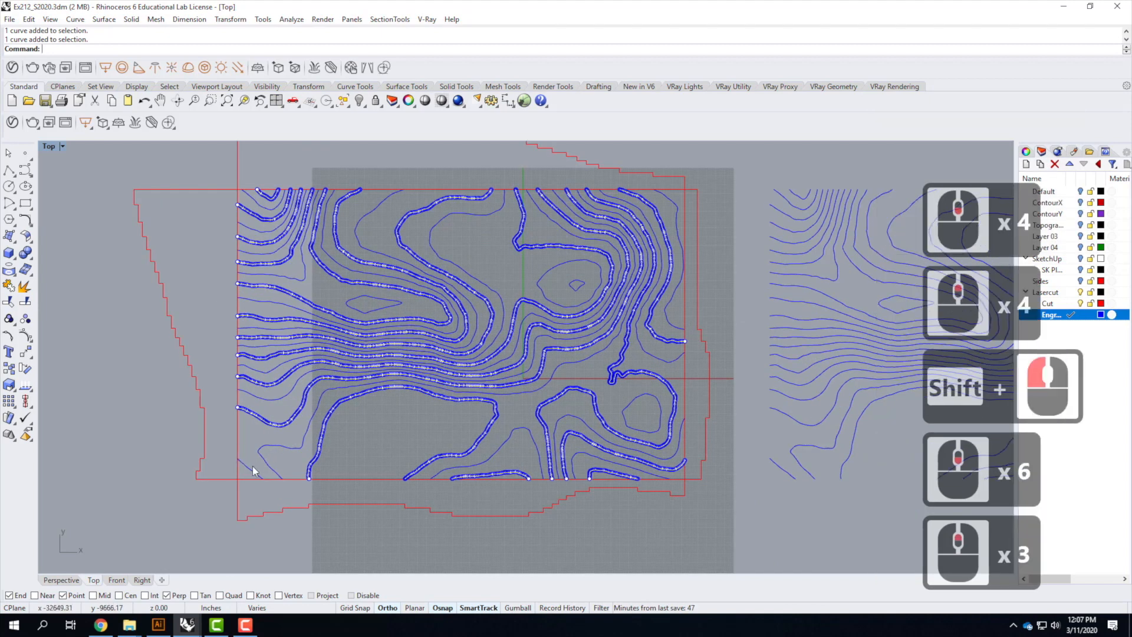
{"action": "left_click", "coordinate": [246, 465], "text": "shift"}
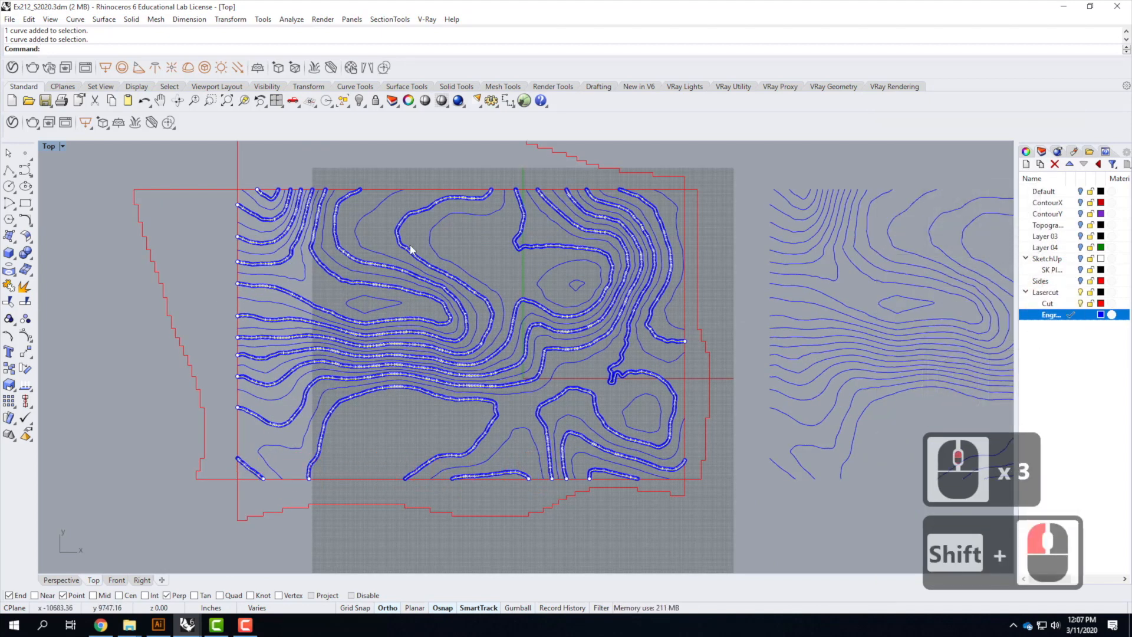
{"action": "left_click", "coordinate": [577, 286], "text": "shift"}
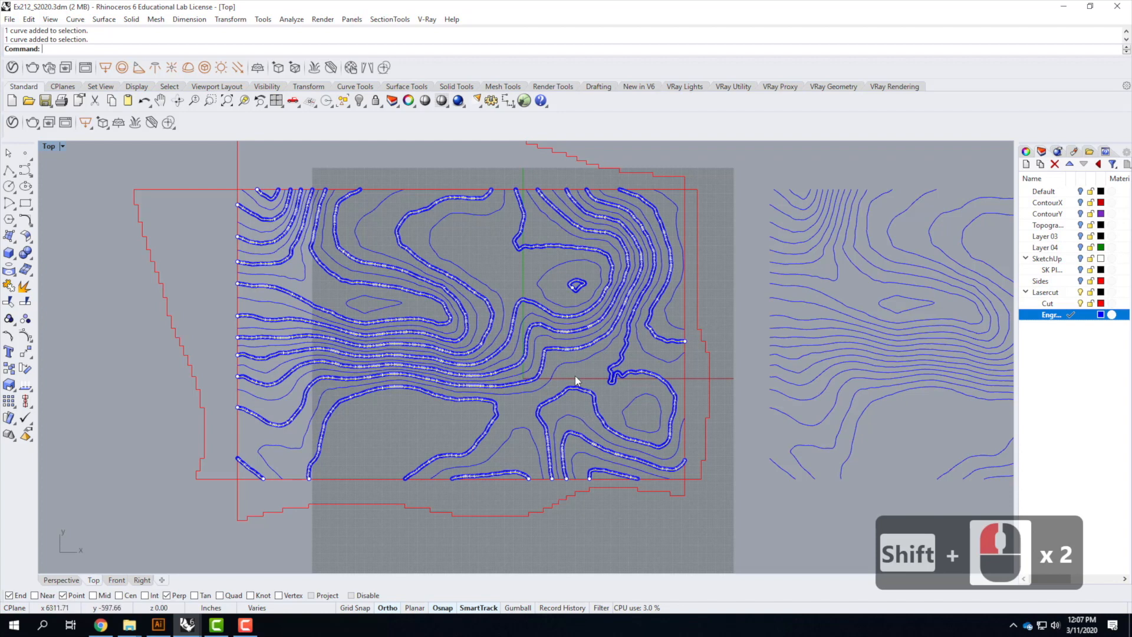
{"action": "right_click", "coordinate": [1056, 303]}
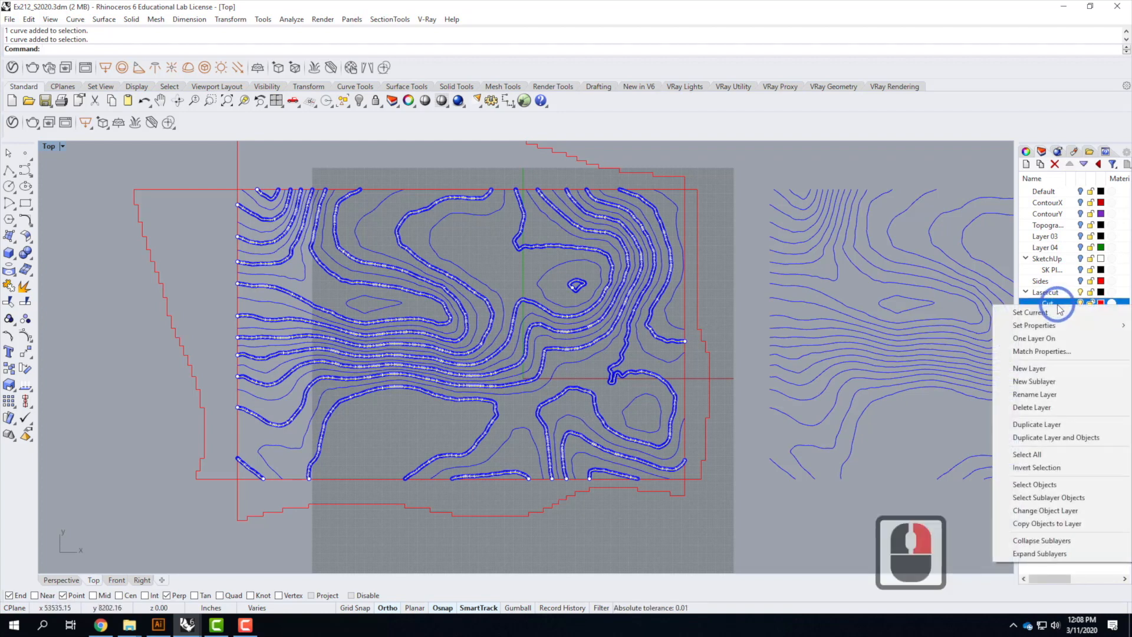
{"action": "left_click", "coordinate": [1065, 511]}
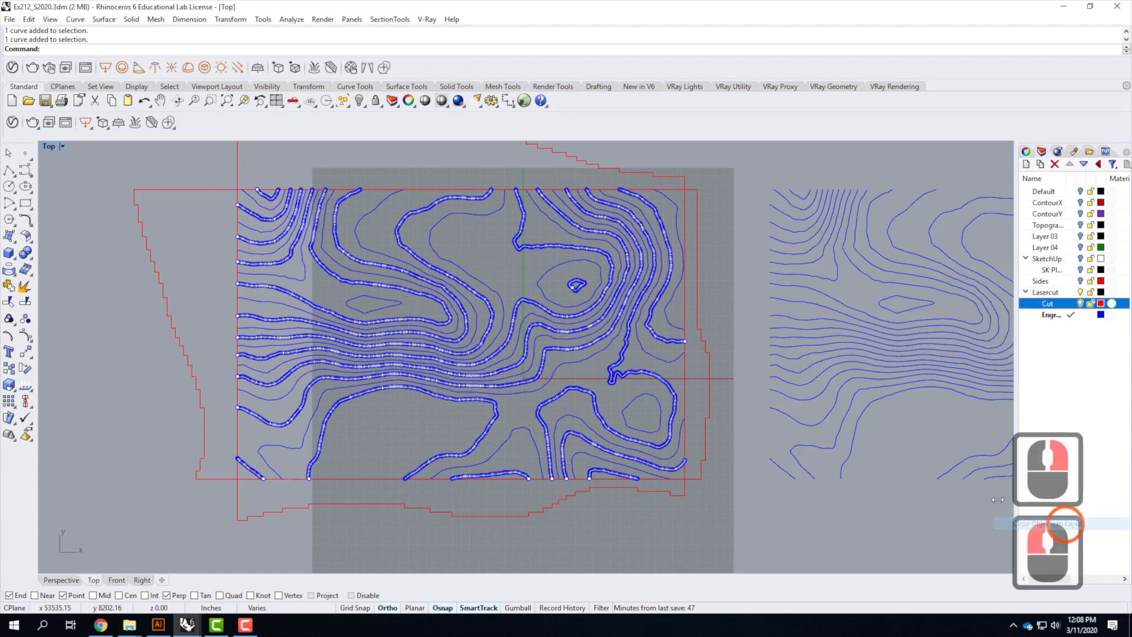
{"action": "left_click", "coordinate": [702, 539]}
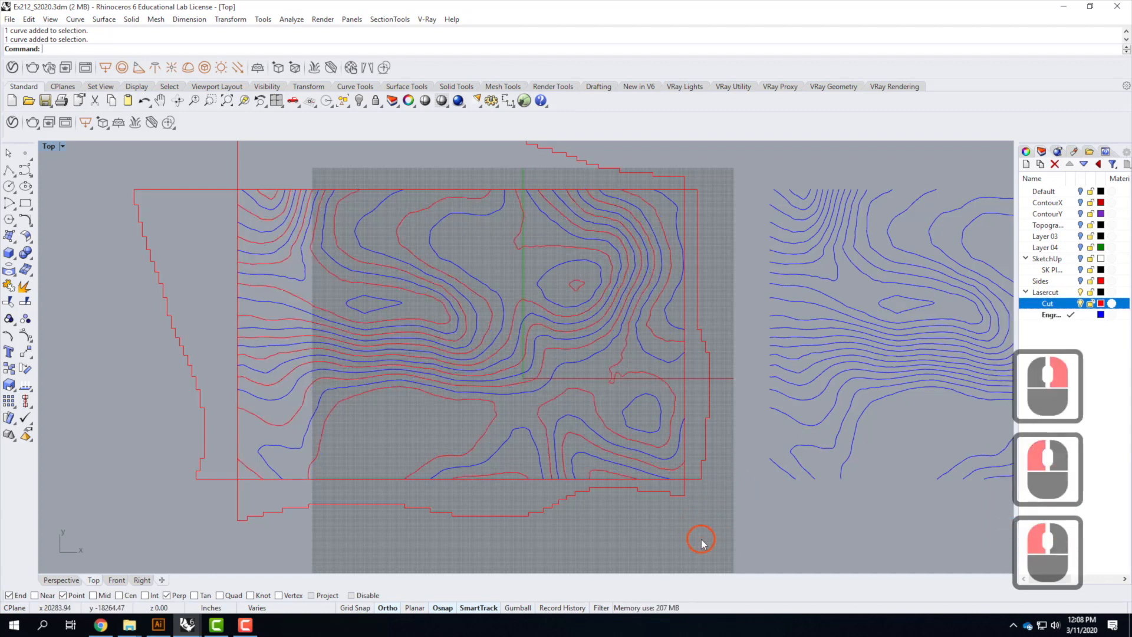
Select every other contour curve in the copied set to the right of the plane
{"action": "scroll", "coordinate": [407, 352], "scroll_direction": "down", "scroll_amount": 3}
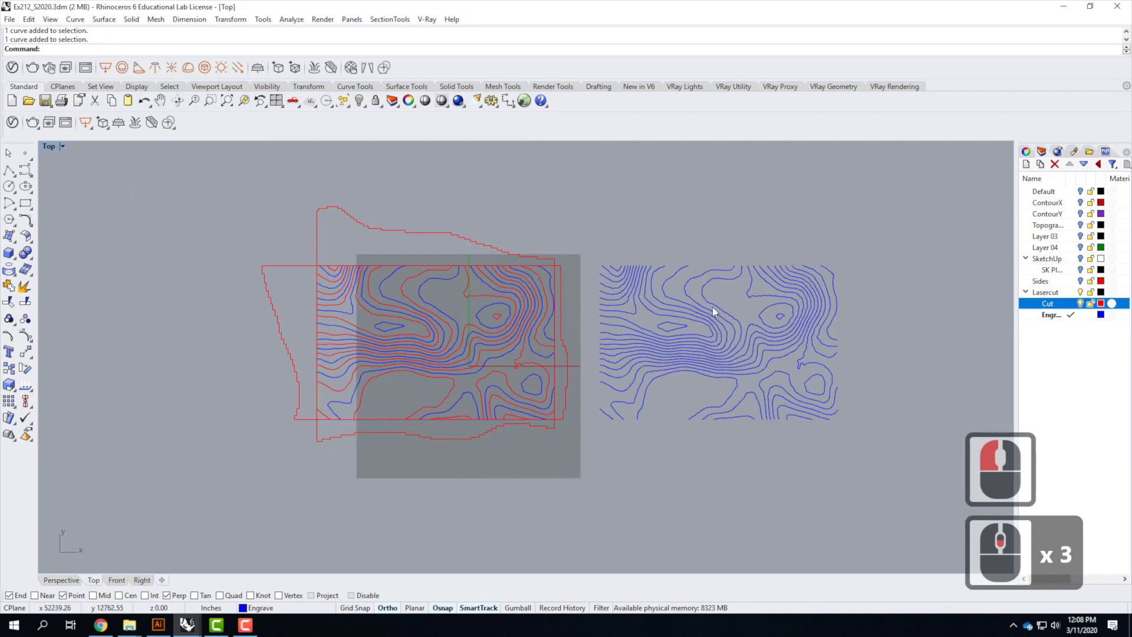
{"action": "left_click", "coordinate": [771, 442]}
{"action": "left_click", "coordinate": [750, 414]}
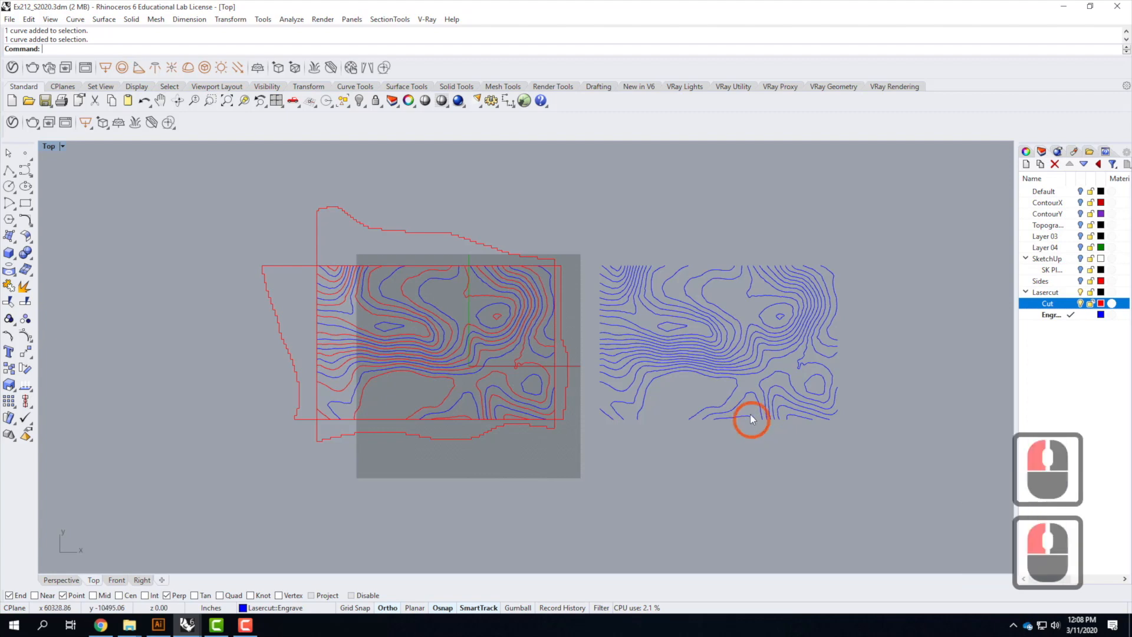
{"action": "left_click", "coordinate": [866, 540]}
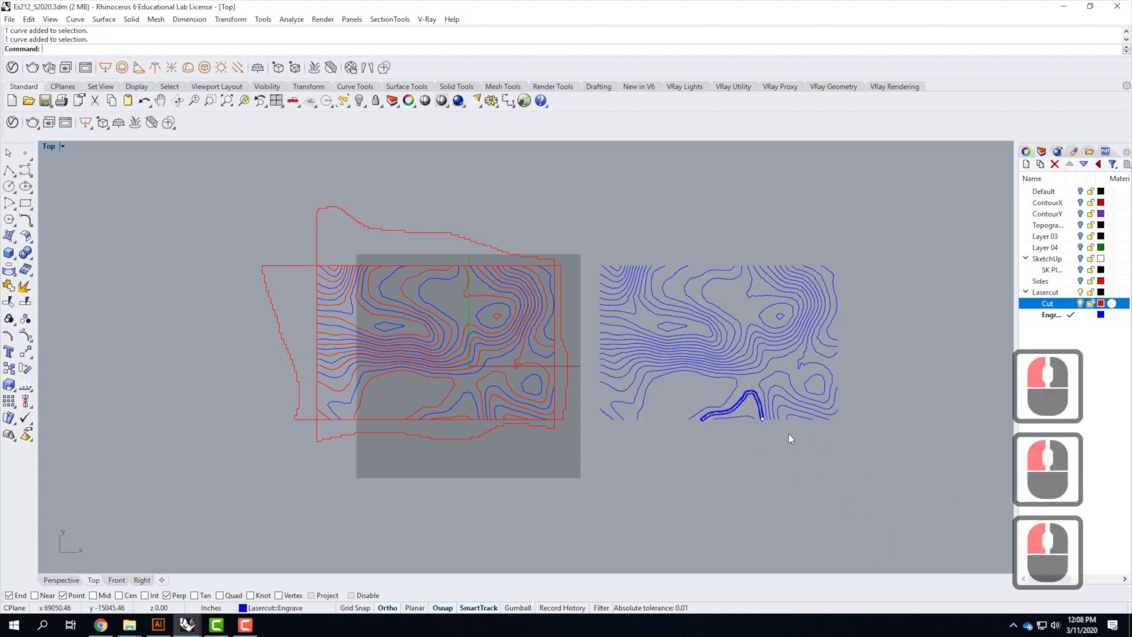
{"action": "scroll", "coordinate": [780, 421], "scroll_direction": "up", "scroll_amount": 3}
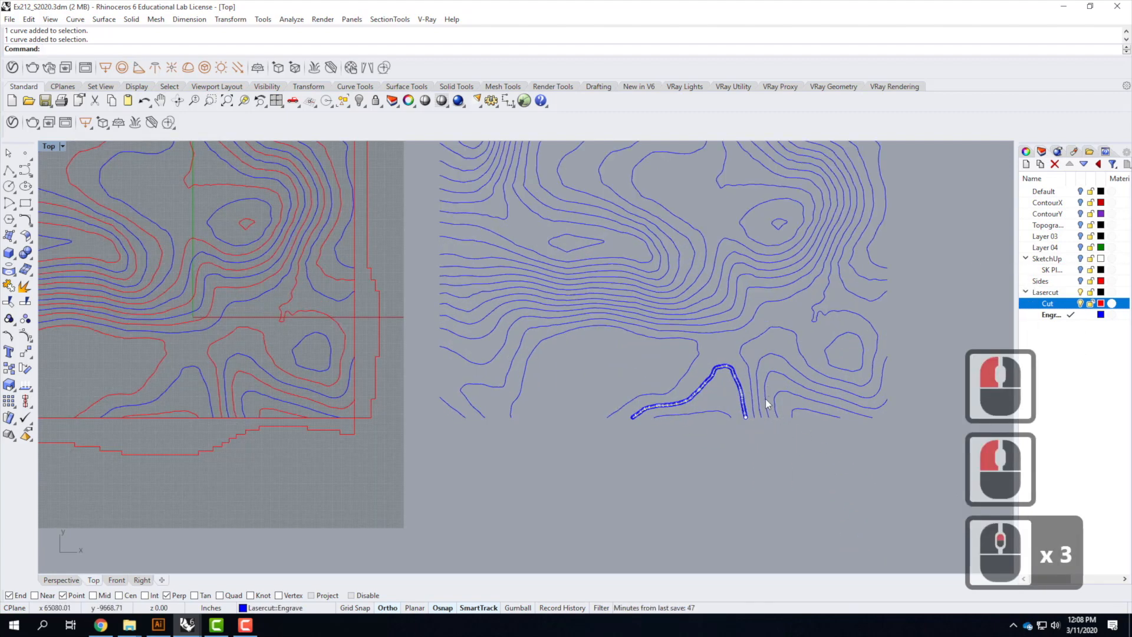
{"action": "left_click", "coordinate": [785, 400], "text": "shift"}
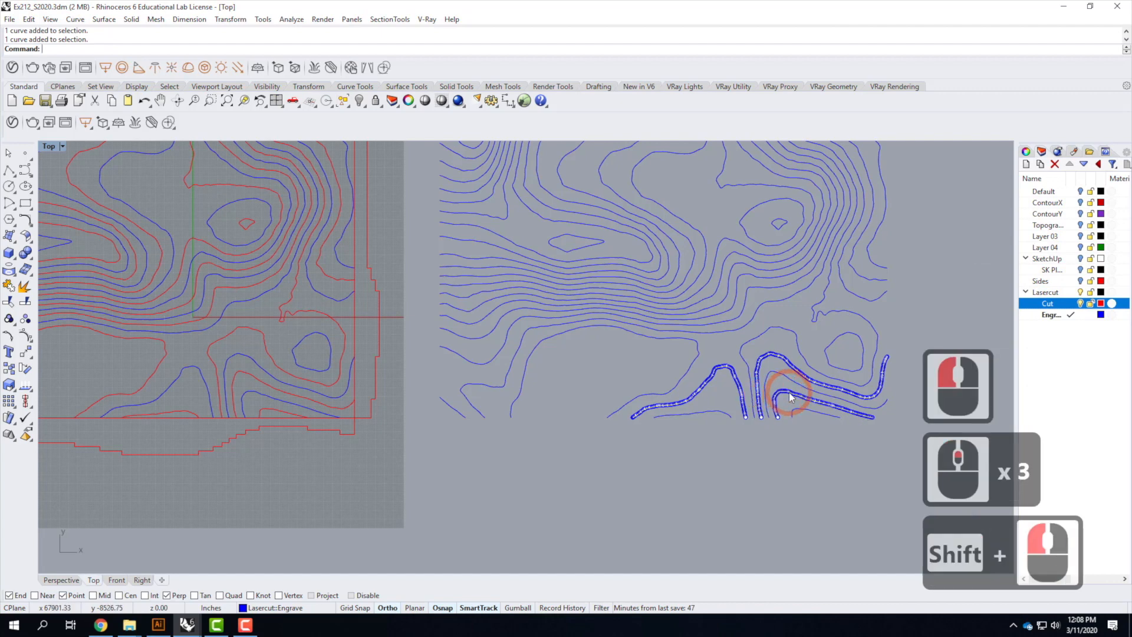
{"action": "left_click", "coordinate": [836, 362], "text": "shift"}
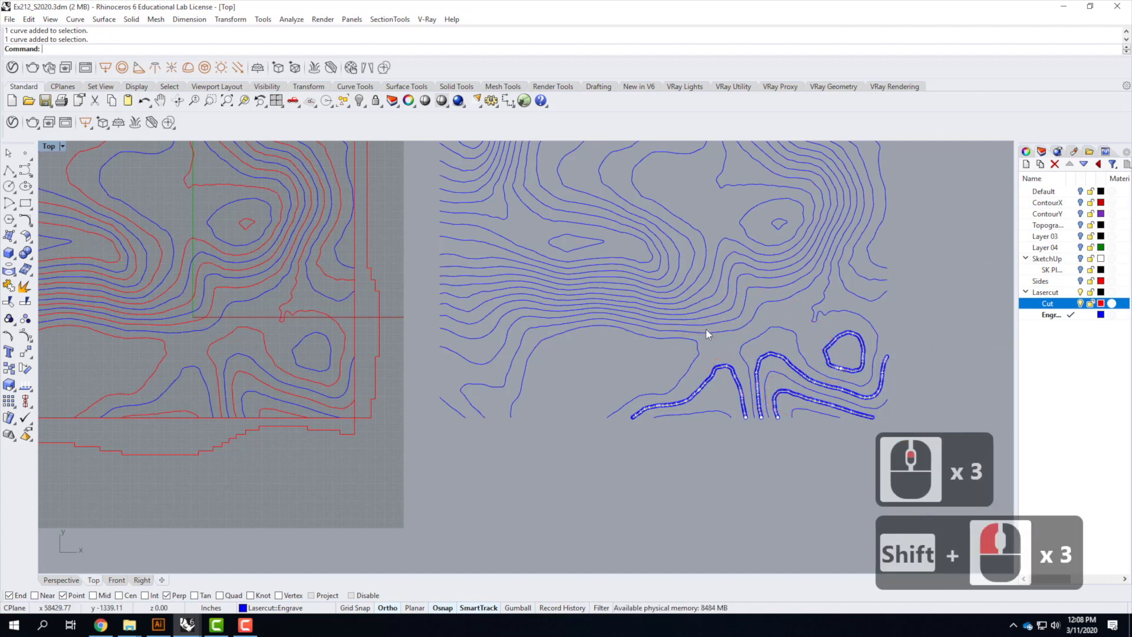
{"action": "left_click", "coordinate": [720, 333], "text": "shift"}
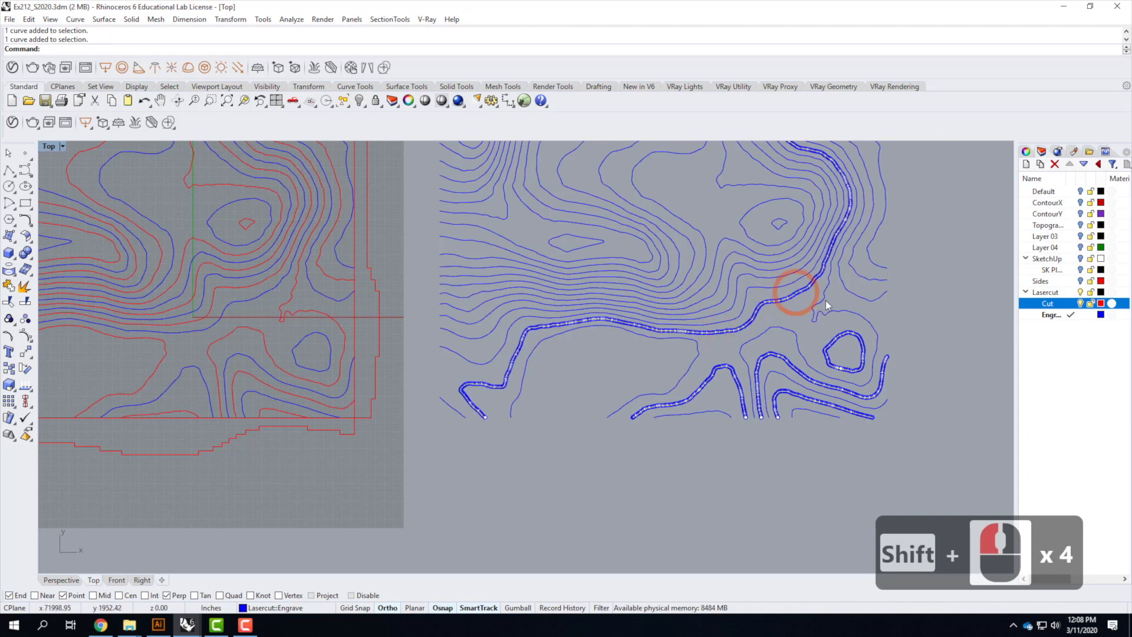
{"action": "left_click", "coordinate": [855, 269], "text": "shift"}
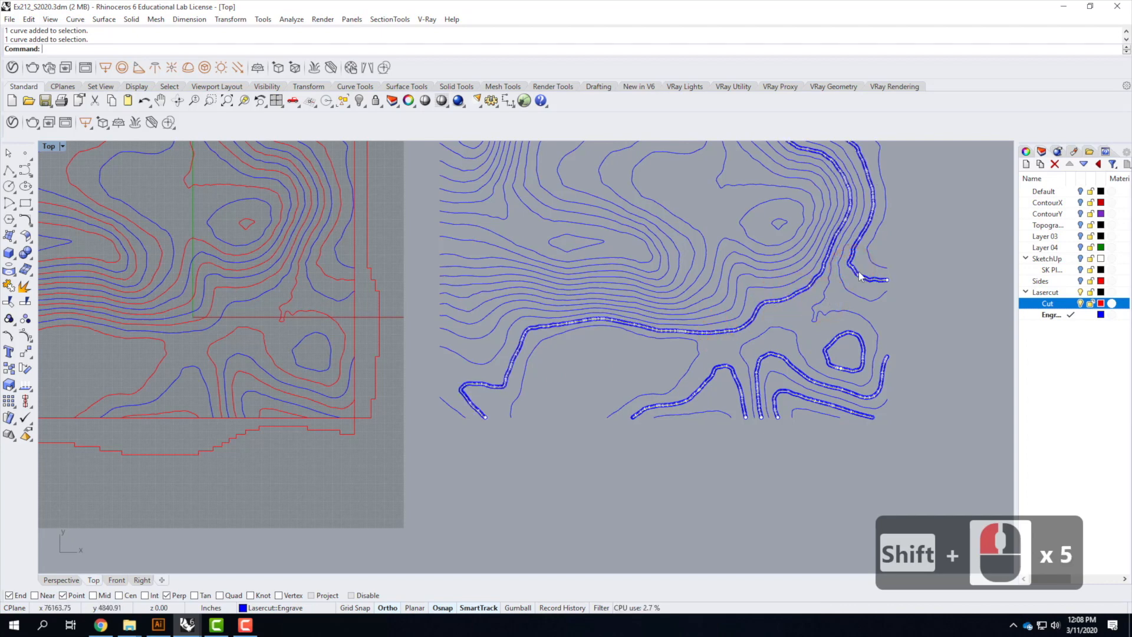
{"action": "scroll", "coordinate": [860, 273], "scroll_direction": "up", "scroll_amount": 16}
{"action": "left_click", "coordinate": [767, 224], "text": "ctrl"}
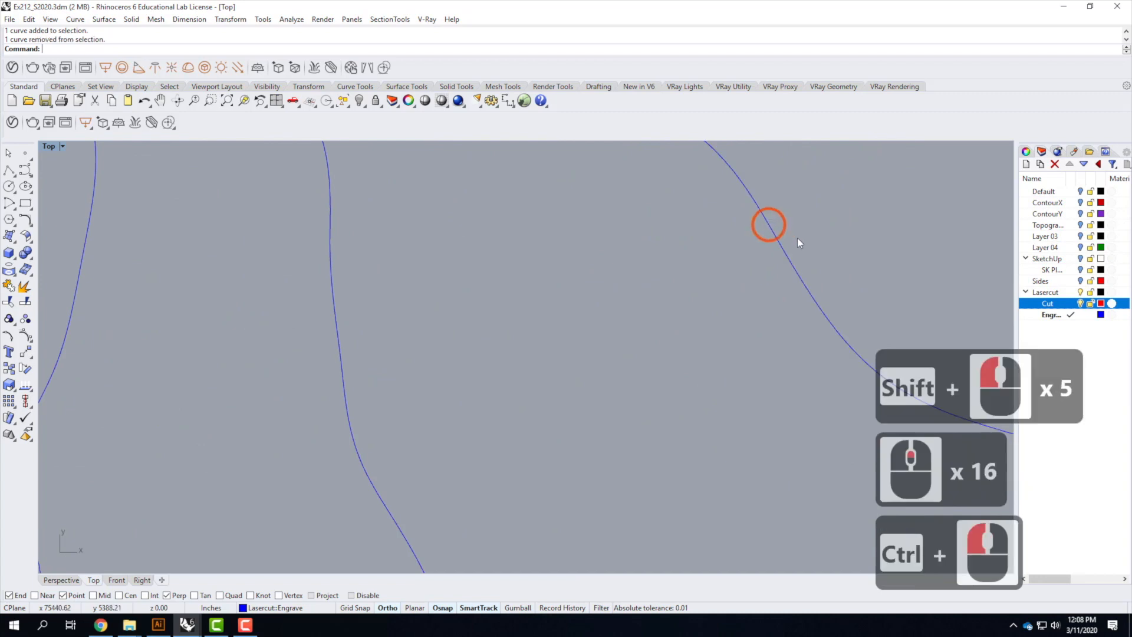
{"action": "scroll", "coordinate": [798, 242], "scroll_direction": "down", "scroll_amount": 9}
{"action": "left_click", "coordinate": [733, 306], "text": "shift"}
{"action": "scroll", "coordinate": [716, 371], "scroll_direction": "down", "scroll_amount": 5}
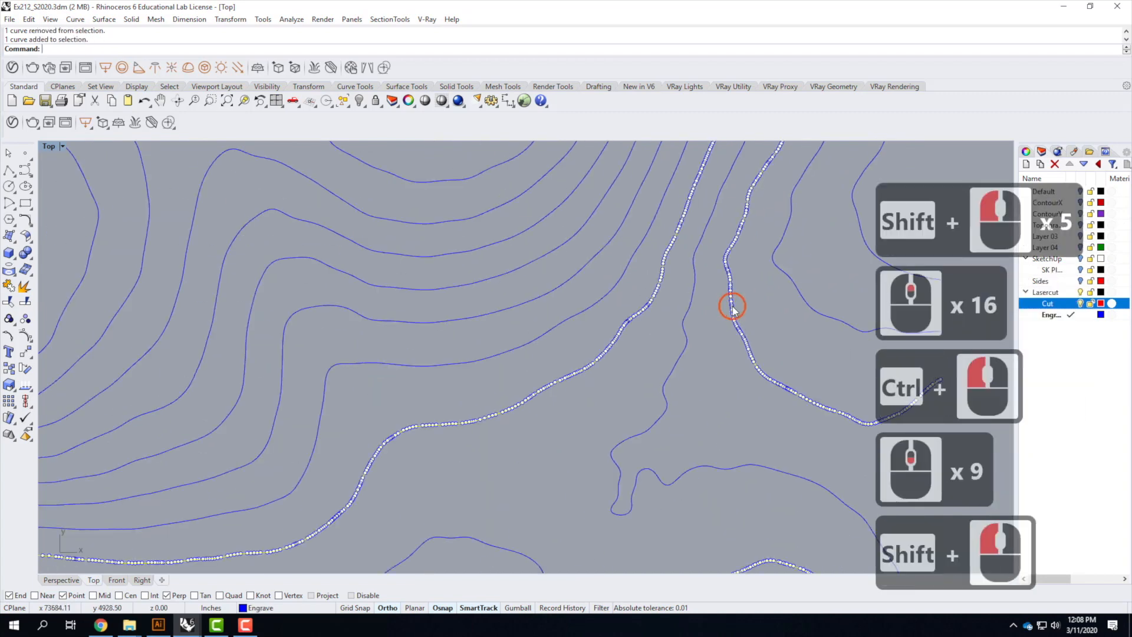
{"action": "left_click", "coordinate": [749, 329], "text": "shift"}
{"action": "left_click", "coordinate": [648, 354], "text": "shift"}
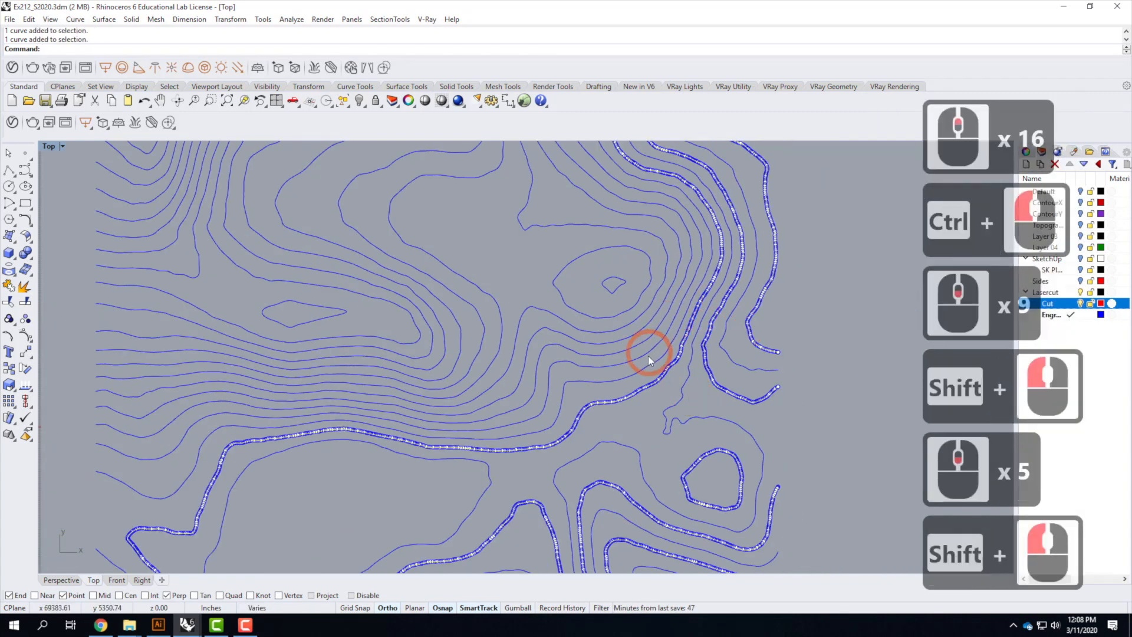
{"action": "left_click", "coordinate": [634, 324], "text": "shift"}
{"action": "left_click", "coordinate": [617, 312], "text": "shift"}
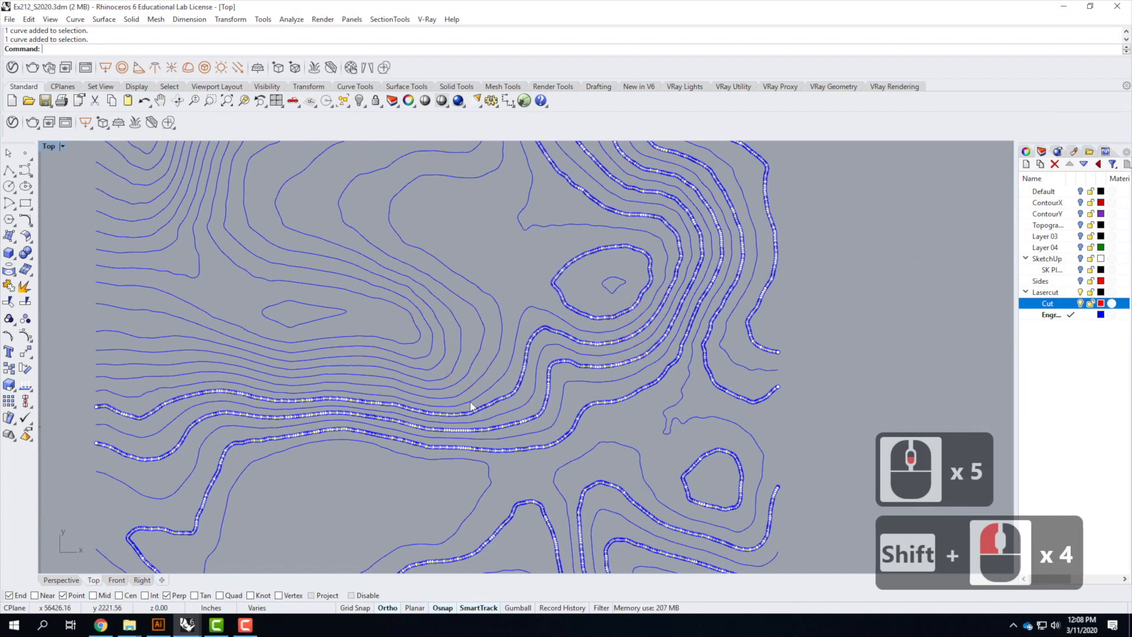
{"action": "left_click", "coordinate": [413, 373], "text": "shift"}
{"action": "left_click", "coordinate": [413, 373], "text": "shift"}
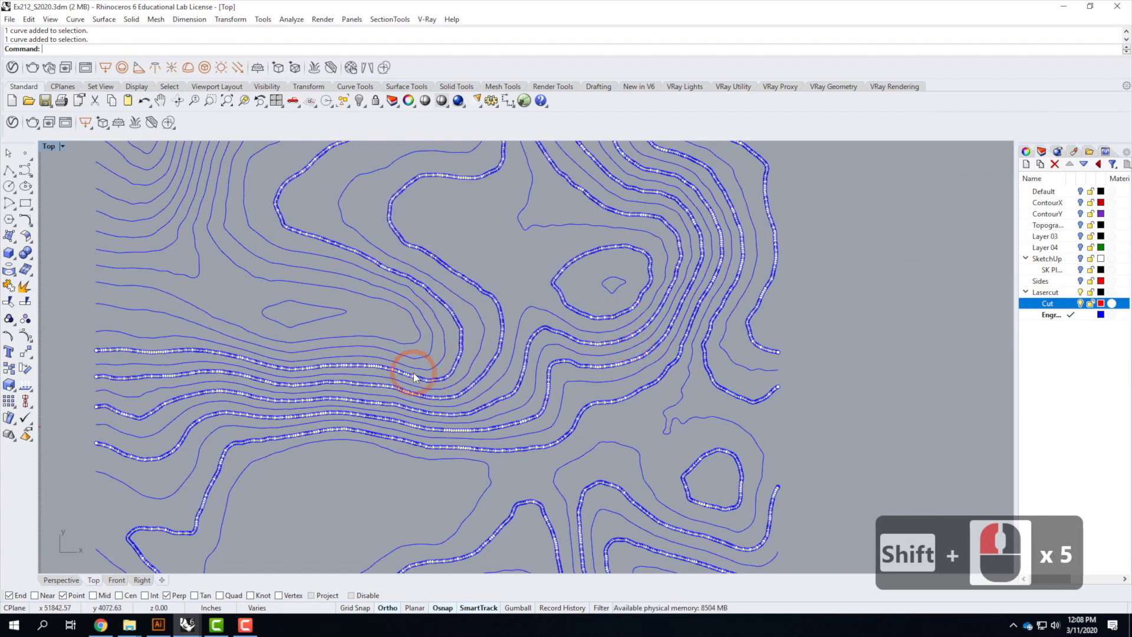
{"action": "left_click", "coordinate": [401, 352], "text": "shift"}
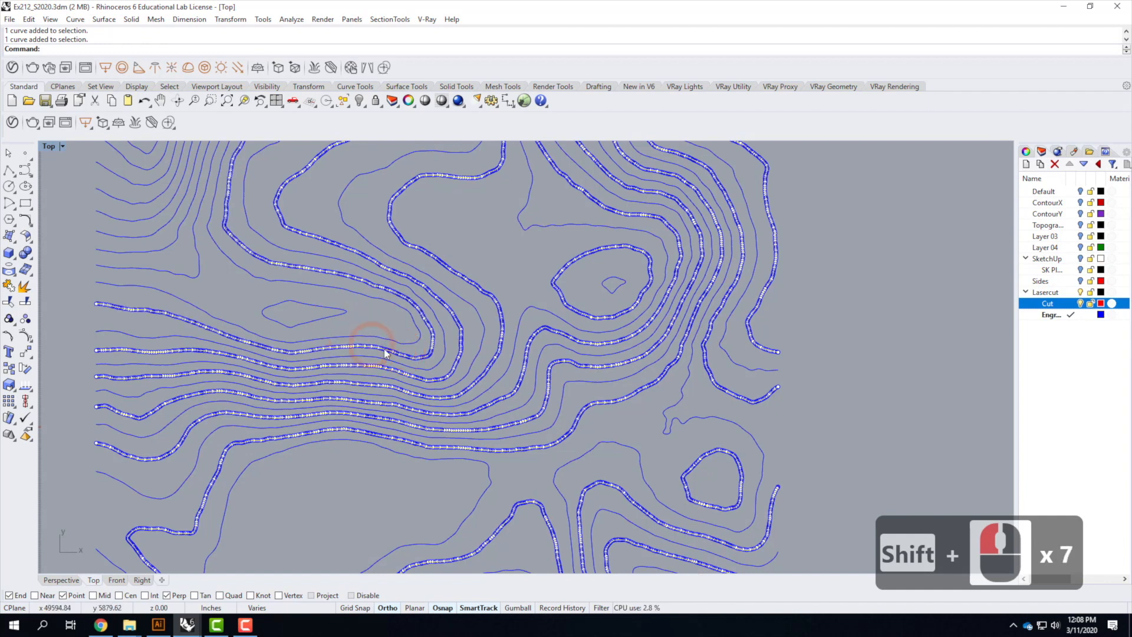
{"action": "left_click", "coordinate": [331, 317], "text": "shift"}
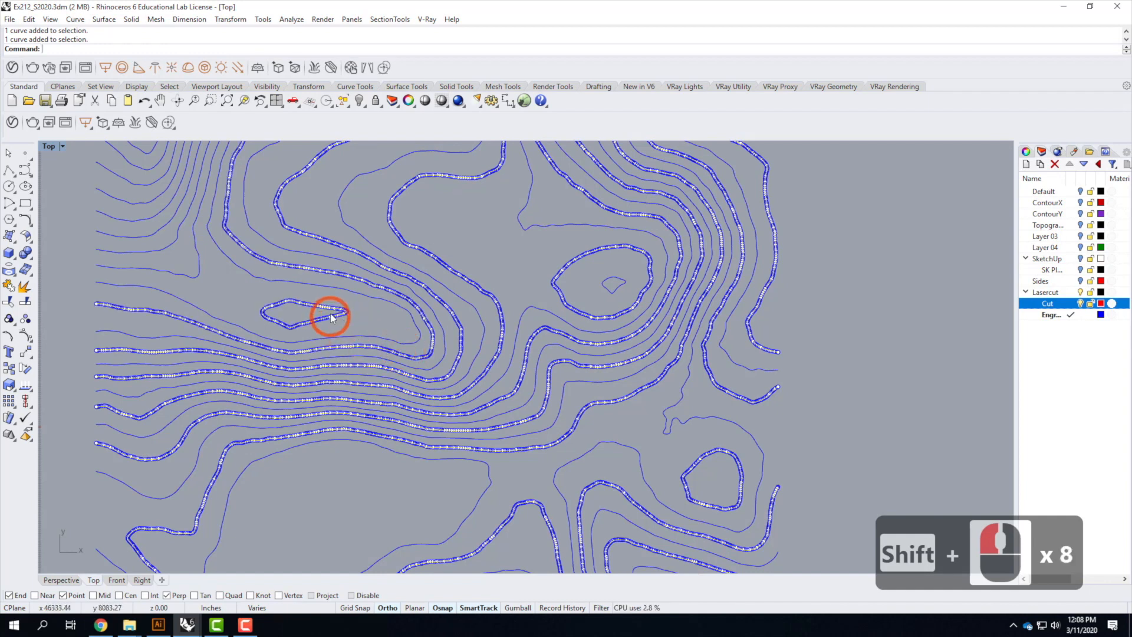
{"action": "left_click", "coordinate": [178, 271], "text": "shift"}
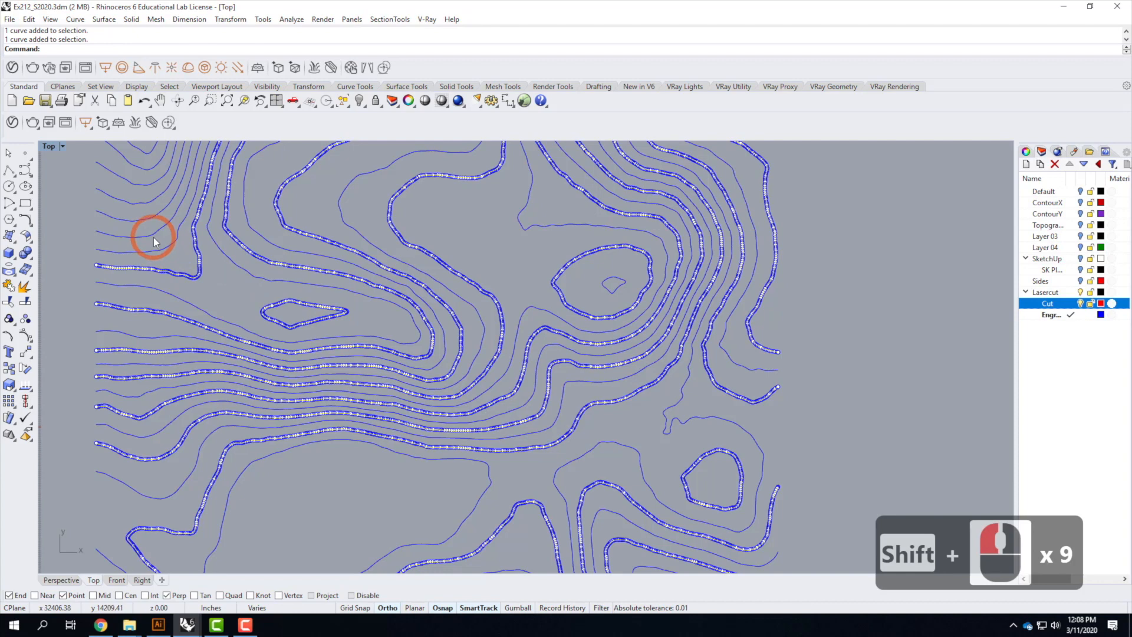
{"action": "left_click", "coordinate": [153, 237], "text": "shift"}
{"action": "left_click", "coordinate": [139, 172], "text": "shift"}
{"action": "left_click", "coordinate": [284, 323], "text": "shift"}
{"action": "scroll", "coordinate": [321, 392], "scroll_direction": "down", "scroll_amount": 4}
{"action": "scroll", "coordinate": [303, 332], "scroll_direction": "up", "scroll_amount": 3}
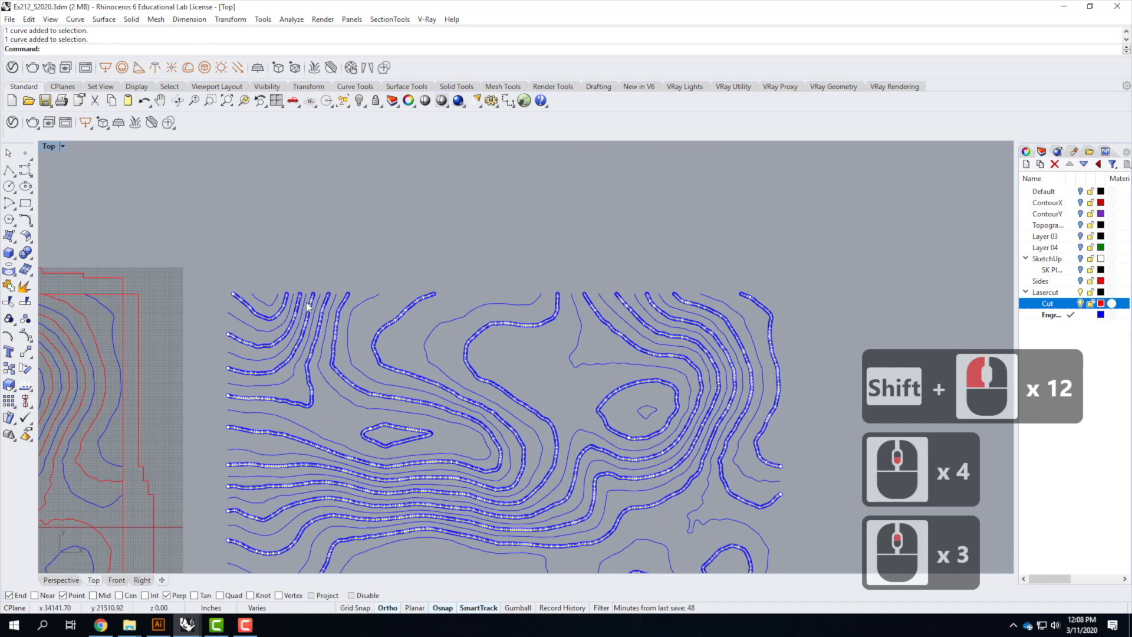
{"action": "scroll", "coordinate": [559, 308], "scroll_direction": "down", "scroll_amount": 3}
{"action": "scroll", "coordinate": [388, 493], "scroll_direction": "up", "scroll_amount": 4}
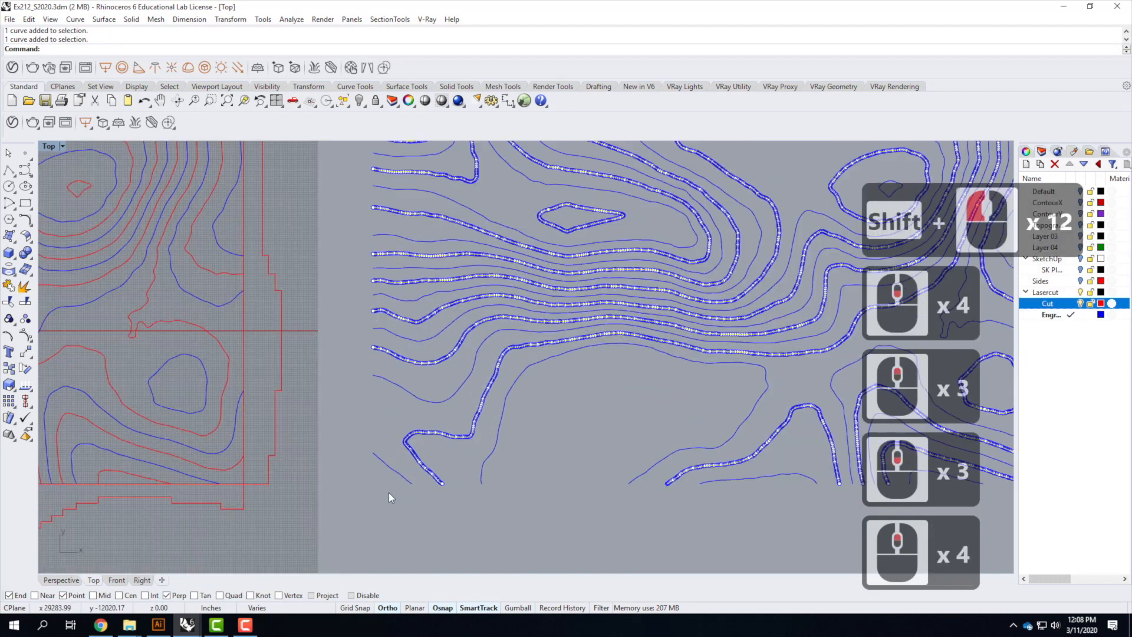
{"action": "scroll", "coordinate": [351, 466], "scroll_direction": "down", "scroll_amount": 3}
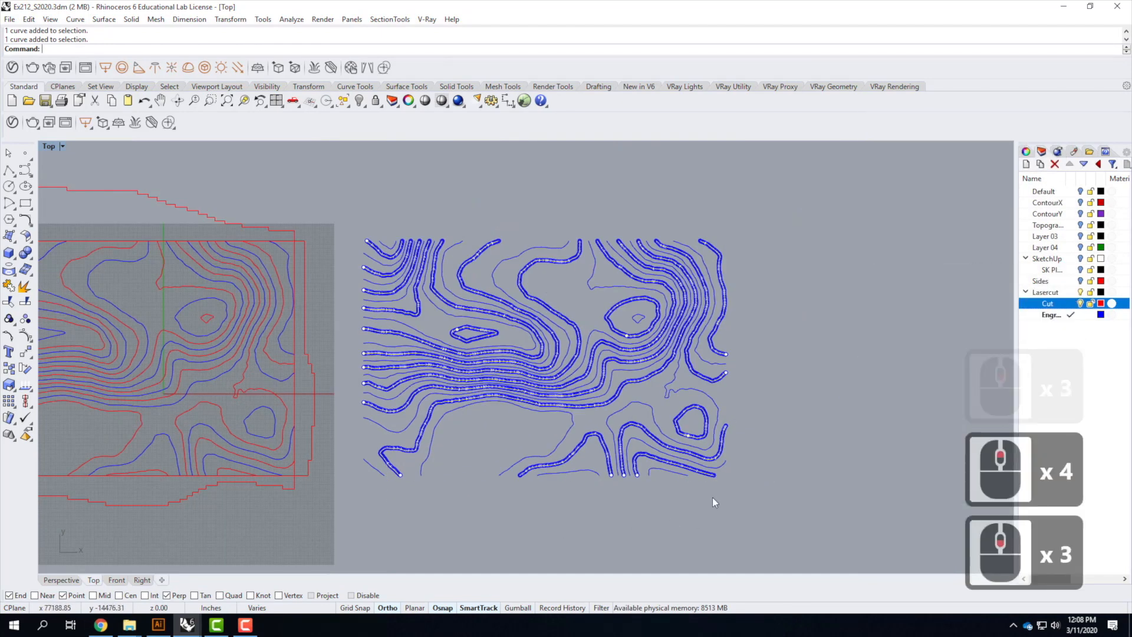
Move the selected copied contour curves onto the Cut layer
{"action": "right_click", "coordinate": [1060, 307]}
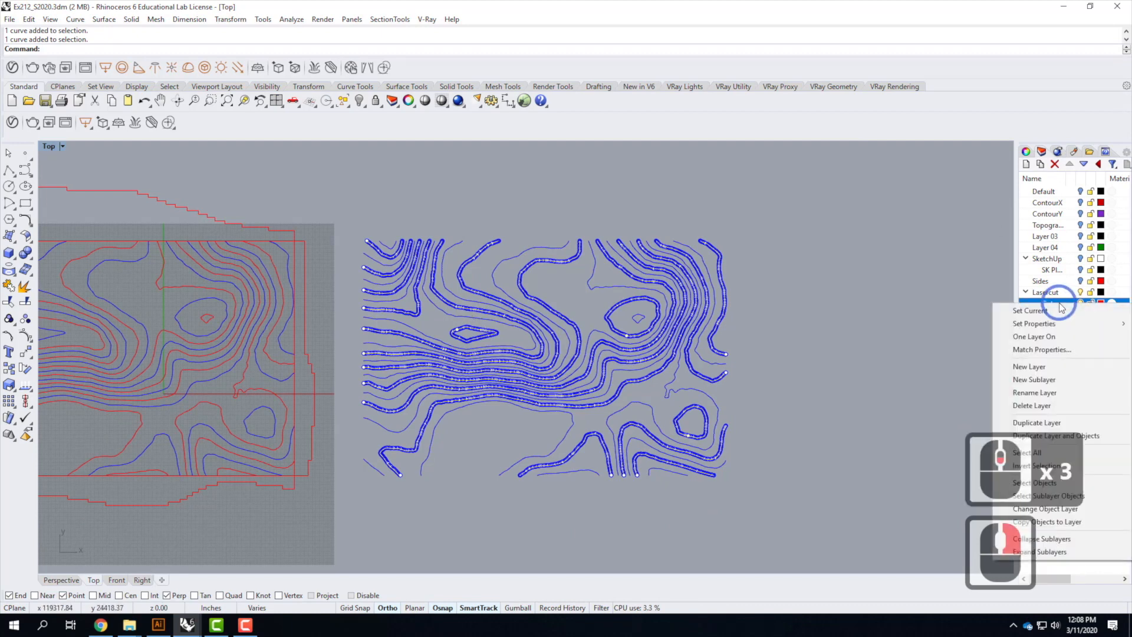
{"action": "left_click", "coordinate": [1091, 508]}
{"action": "left_click", "coordinate": [895, 313]}
{"action": "scroll", "coordinate": [921, 280], "scroll_direction": "down", "scroll_amount": 2}
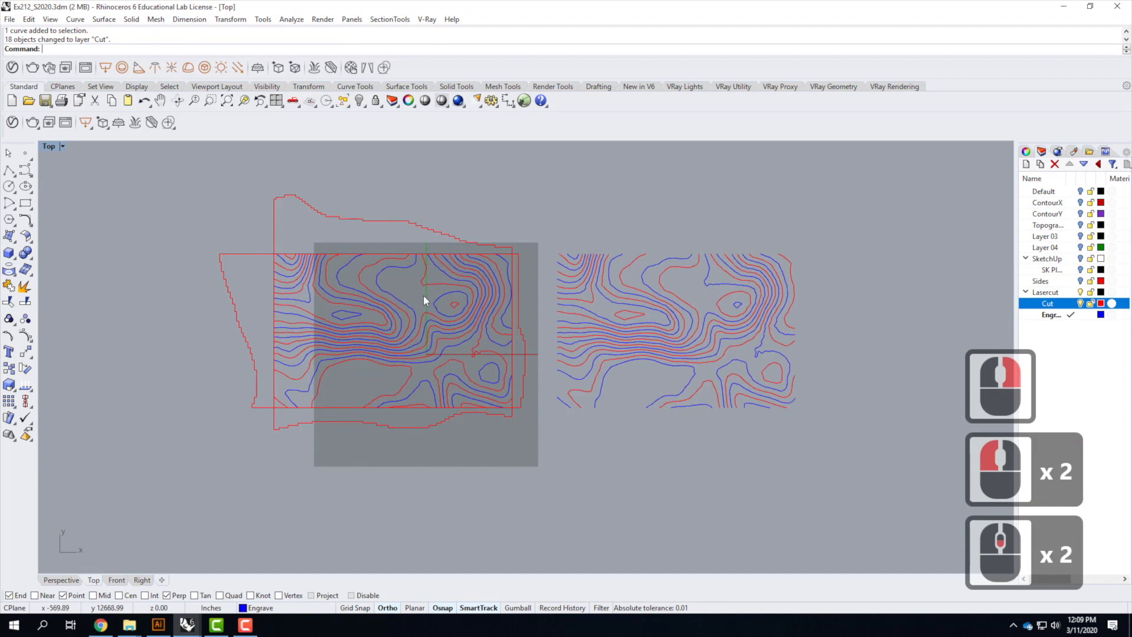
Inspect the small closed contour in both the original and copied contour sets to compare their layers
{"action": "left_click", "coordinate": [345, 320]}
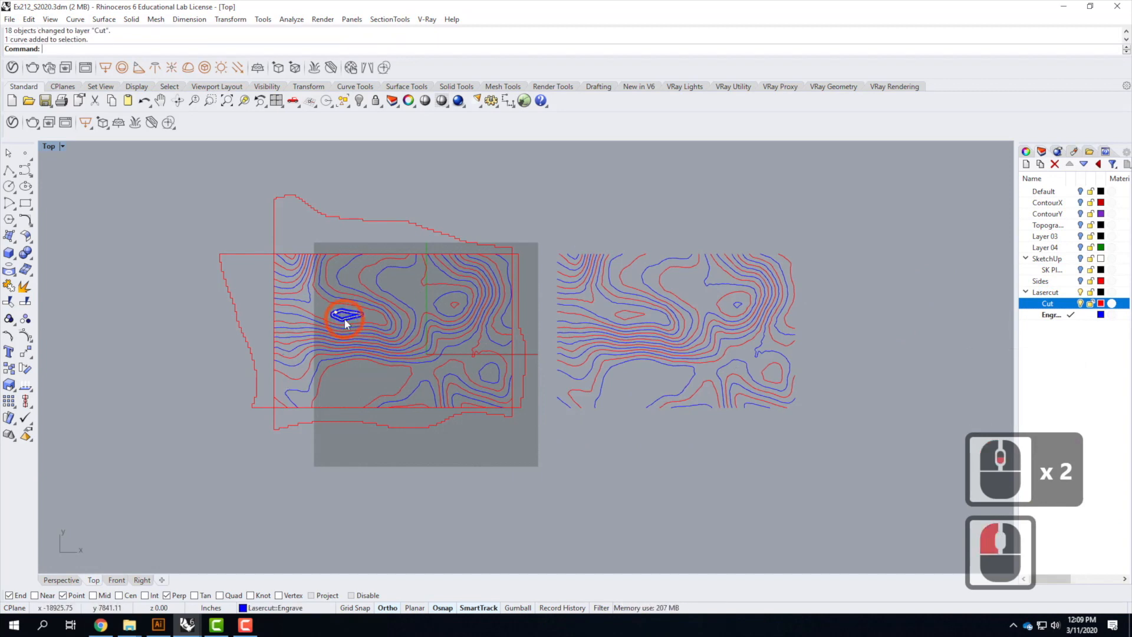
{"action": "left_click", "coordinate": [631, 319]}
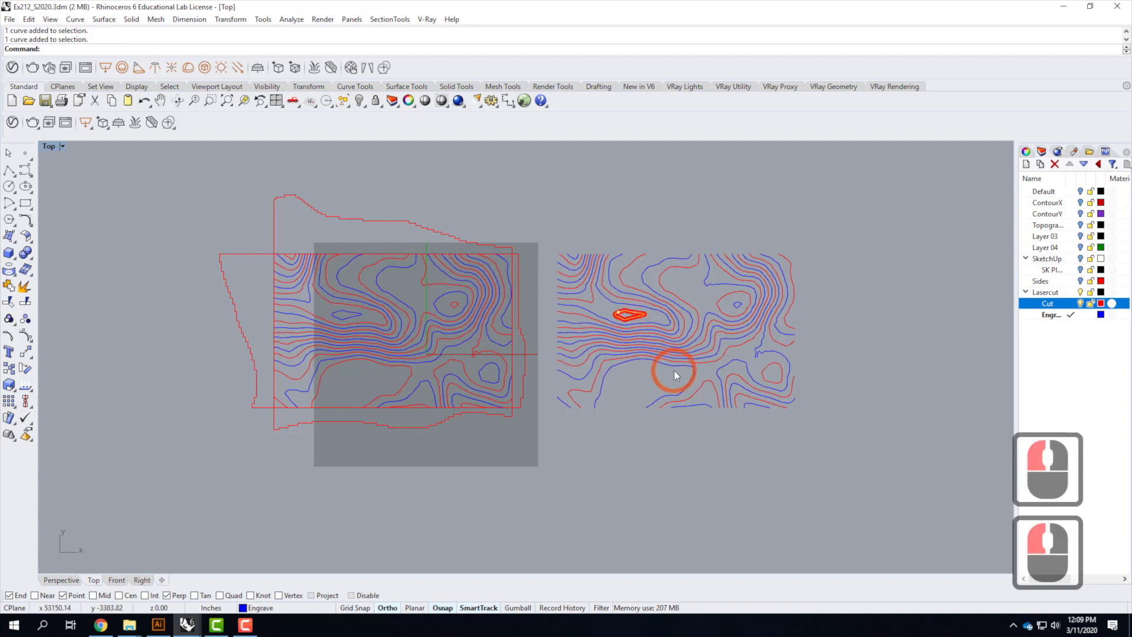
{"action": "left_click", "coordinate": [674, 461]}
{"action": "left_click", "coordinate": [642, 336]}
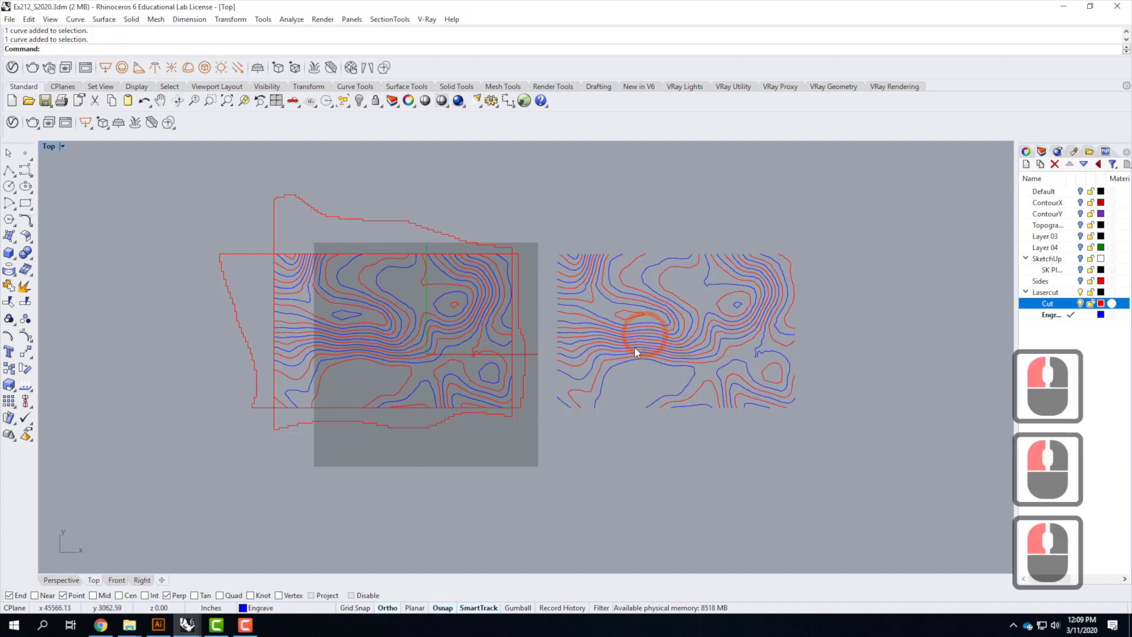
{"action": "left_click", "coordinate": [631, 361]}
{"action": "left_click", "coordinate": [657, 466]}
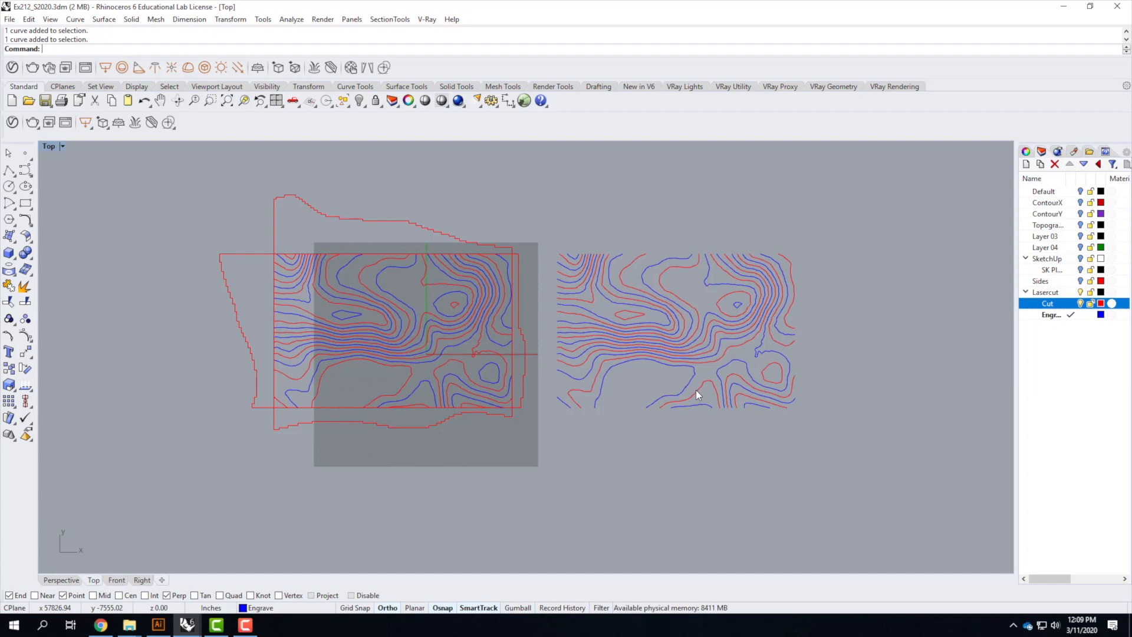
Move the top, left, right and bottom side-profile outlines outward so they sit clear of the contour area
{"action": "scroll", "coordinate": [367, 239], "scroll_direction": "up", "scroll_amount": 2}
{"action": "scroll", "coordinate": [407, 242], "scroll_direction": "down", "scroll_amount": 2}
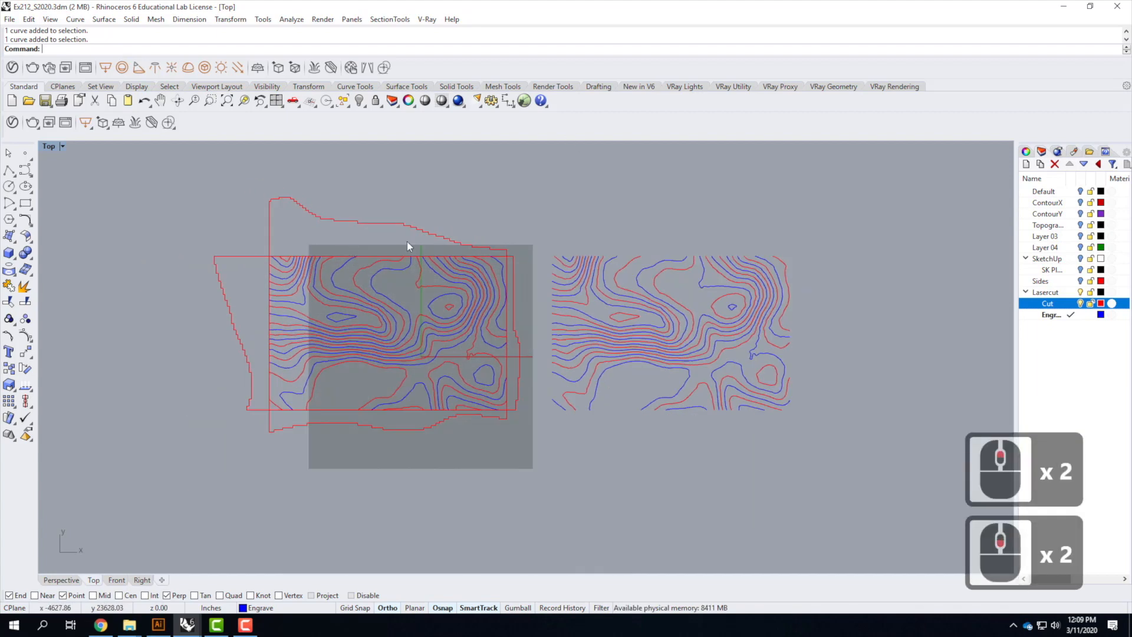
{"action": "left_click", "coordinate": [391, 222]}
{"action": "left_click_drag", "start_coordinate": [391, 223], "coordinate": [391, 180]}
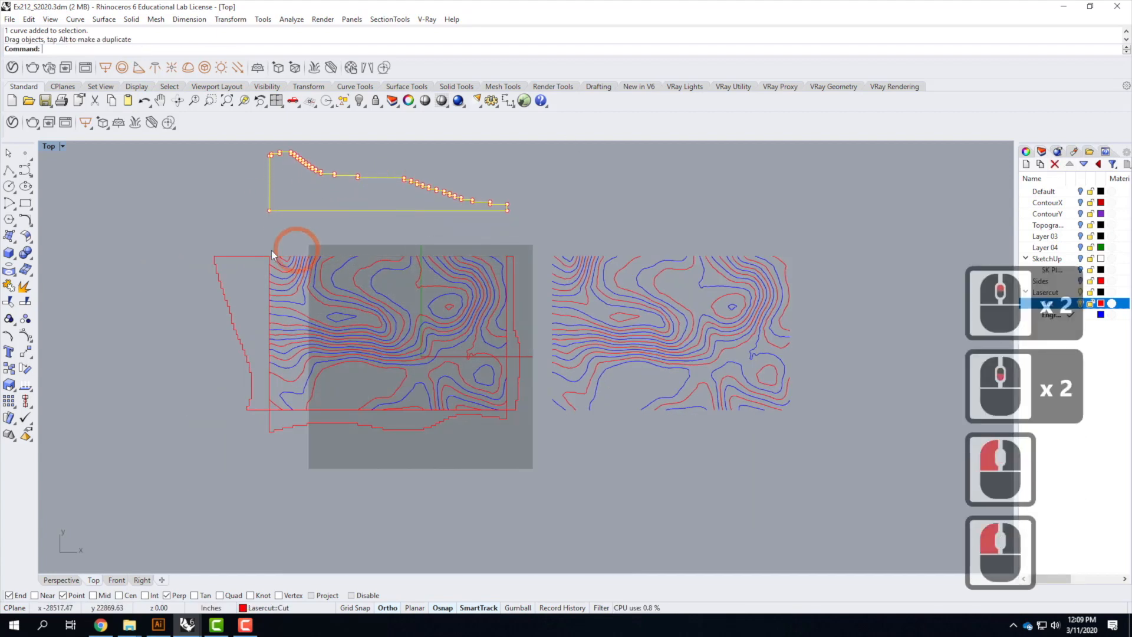
{"action": "left_click_drag", "start_coordinate": [244, 256], "coordinate": [142, 254]}
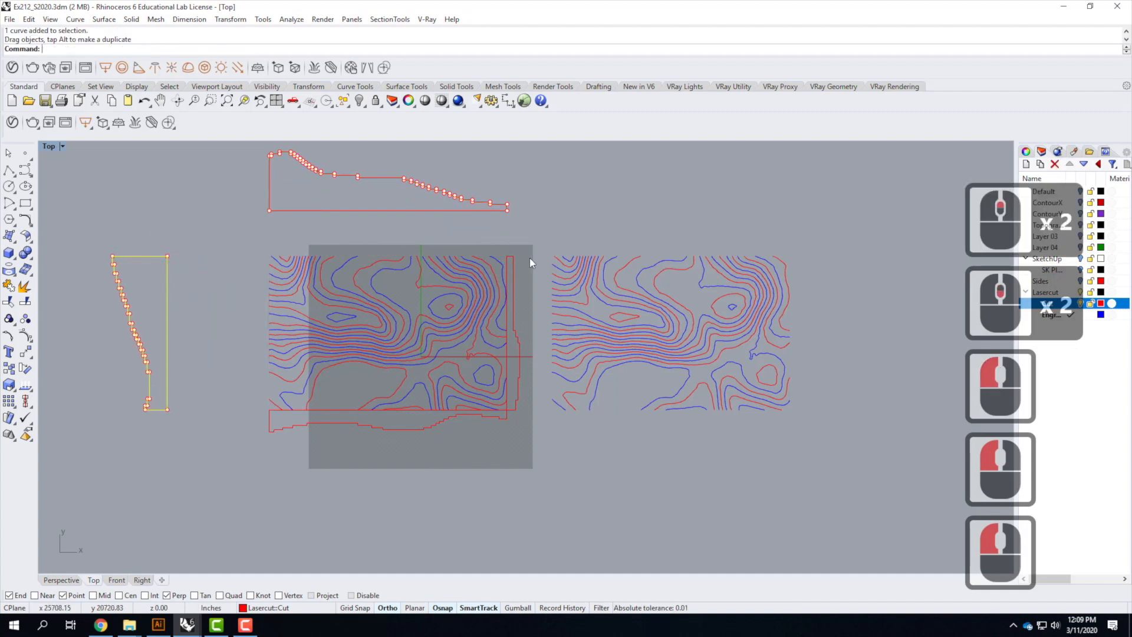
{"action": "left_click", "coordinate": [517, 270]}
{"action": "left_click_drag", "start_coordinate": [514, 271], "coordinate": [188, 272]}
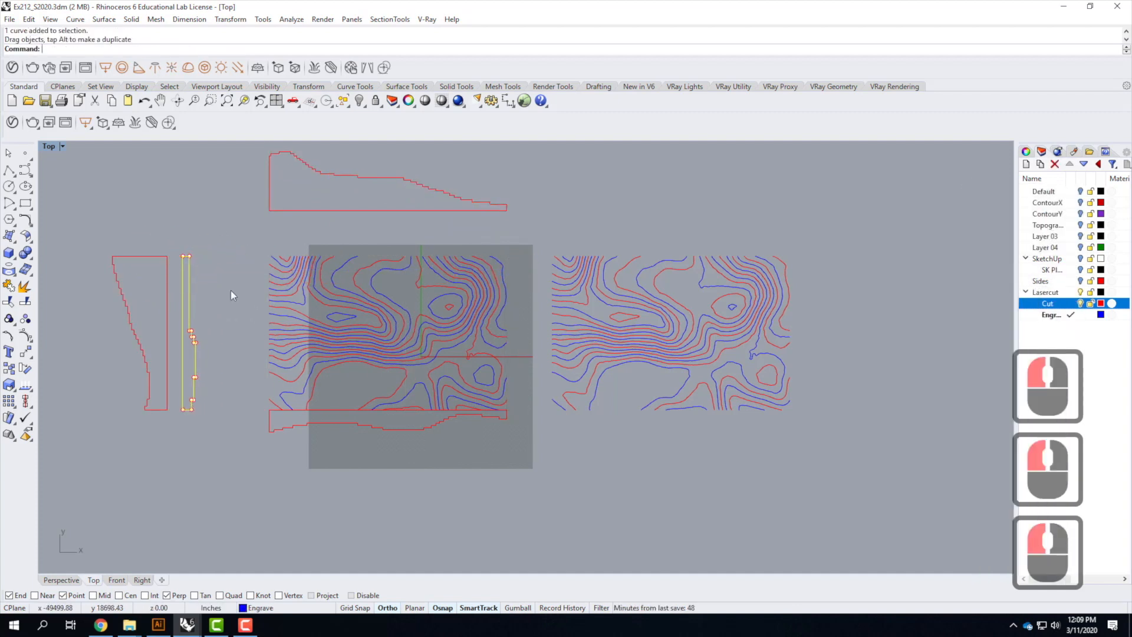
{"action": "left_click", "coordinate": [344, 421]}
{"action": "left_click_drag", "start_coordinate": [343, 421], "coordinate": [335, 475]}
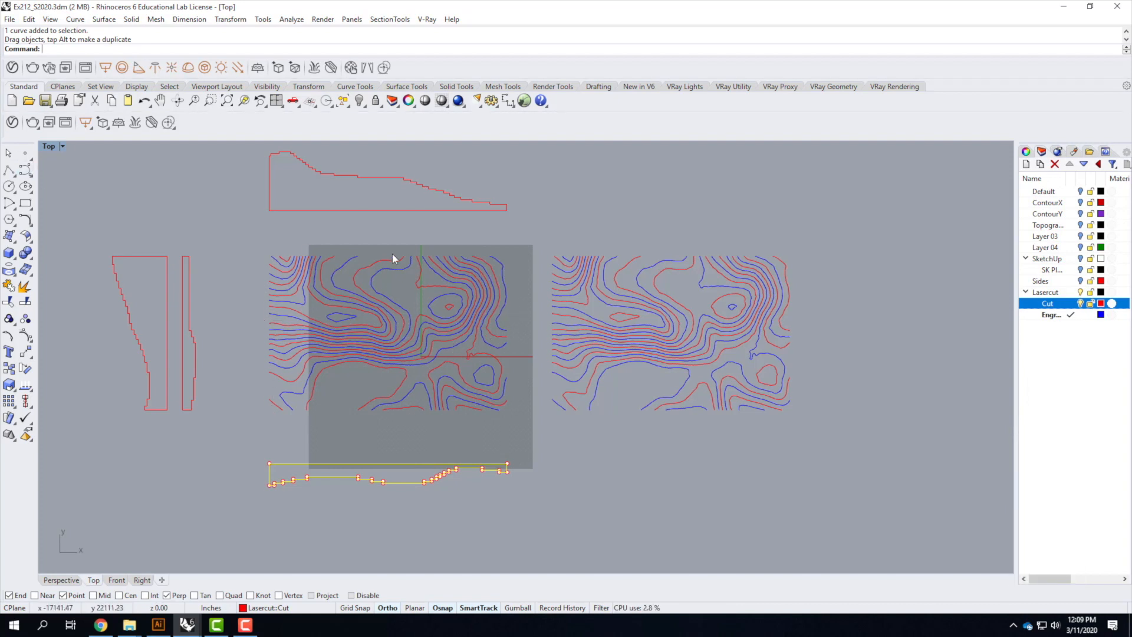
Draw a rectangle bounding the contour curves over the plane, from its lower-left to upper-right corner
{"action": "left_click", "coordinate": [26, 203]}
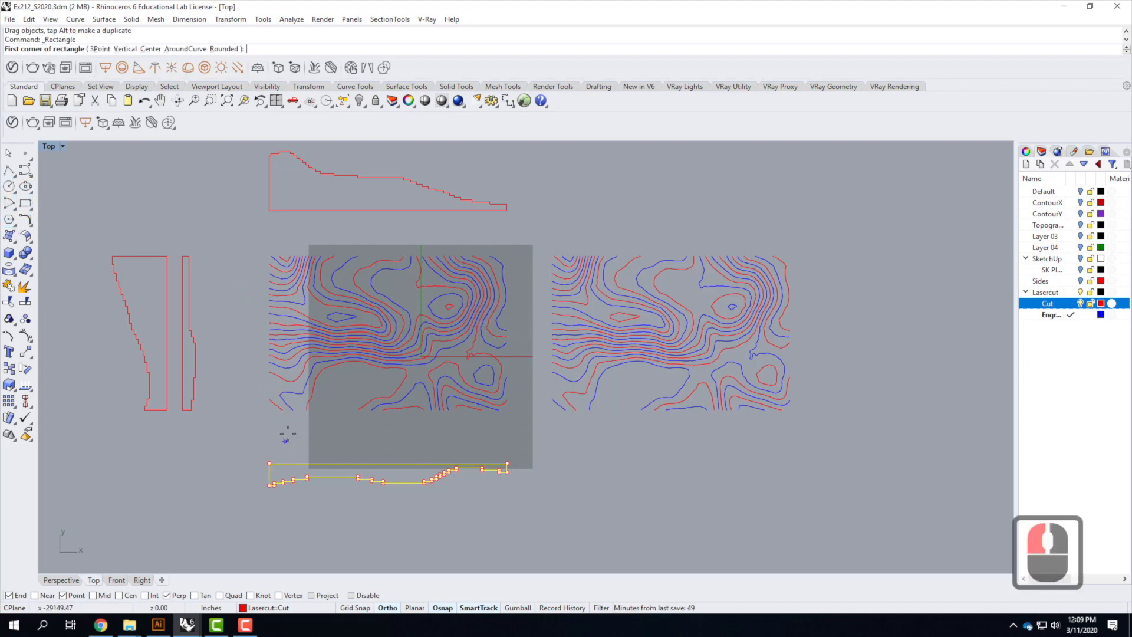
{"action": "scroll", "coordinate": [284, 433], "scroll_direction": "up", "scroll_amount": 3}
{"action": "left_click", "coordinate": [252, 372]}
{"action": "scroll", "coordinate": [252, 393], "scroll_direction": "down", "scroll_amount": 3}
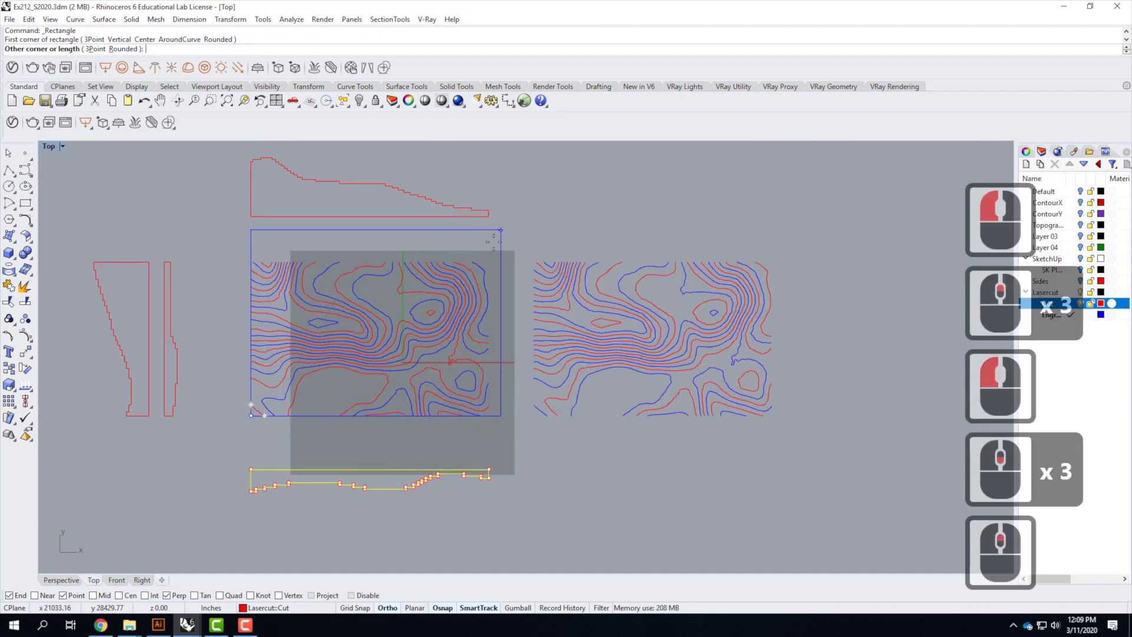
{"action": "scroll", "coordinate": [452, 295], "scroll_direction": "up", "scroll_amount": 4}
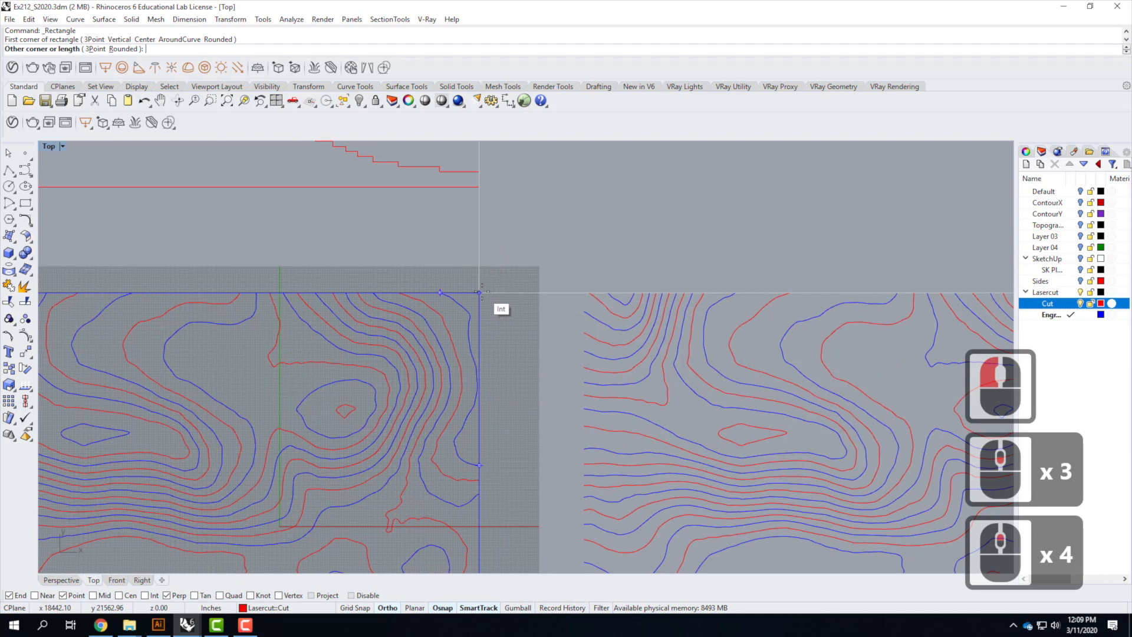
{"action": "left_click", "coordinate": [479, 293]}
Draw a rectangle bounding the copied contour set, from its upper-left to lower-right corner
{"action": "right_click", "coordinate": [582, 300]}
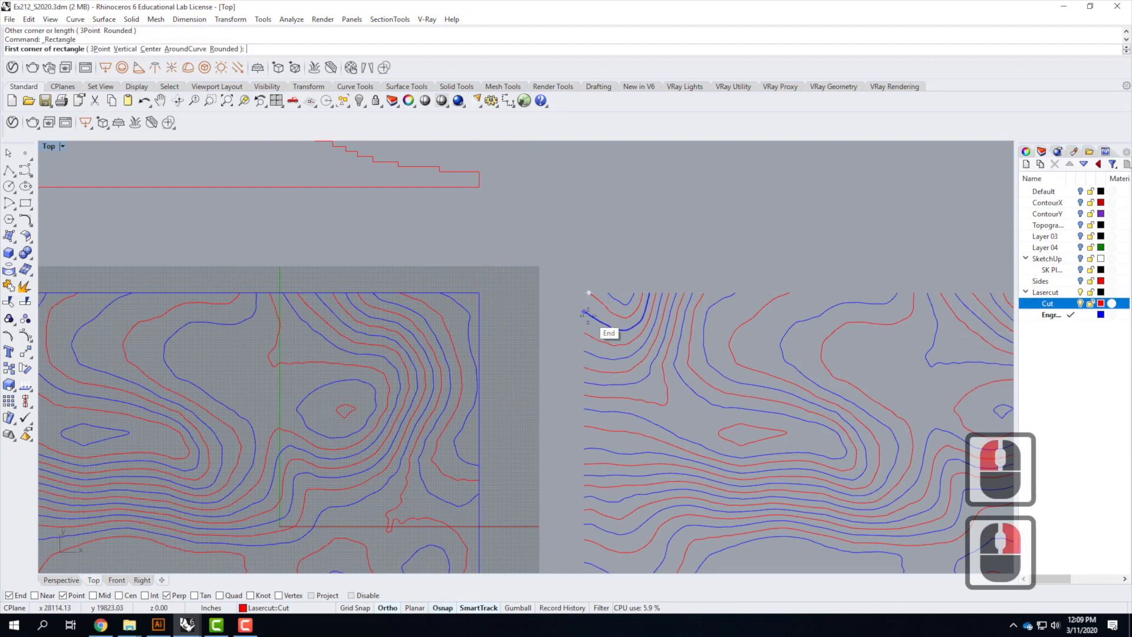
{"action": "left_click", "coordinate": [586, 293]}
{"action": "scroll", "coordinate": [763, 387], "scroll_direction": "down", "scroll_amount": 4}
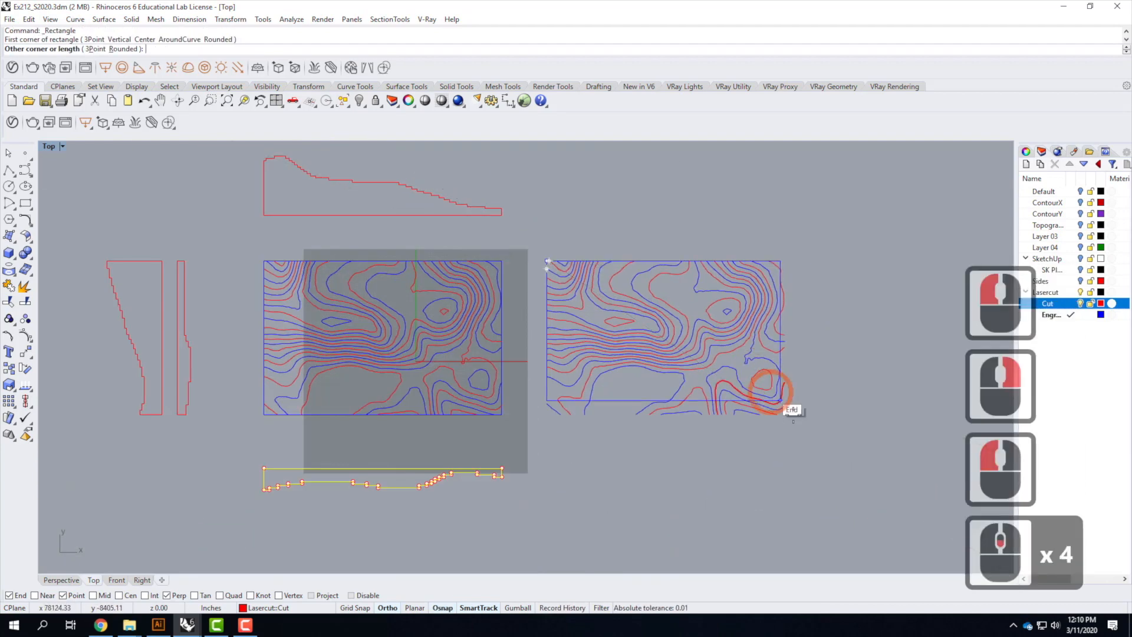
{"action": "scroll", "coordinate": [767, 401], "scroll_direction": "up", "scroll_amount": 4}
{"action": "left_click", "coordinate": [748, 391]}
{"action": "scroll", "coordinate": [772, 392], "scroll_direction": "down", "scroll_amount": 4}
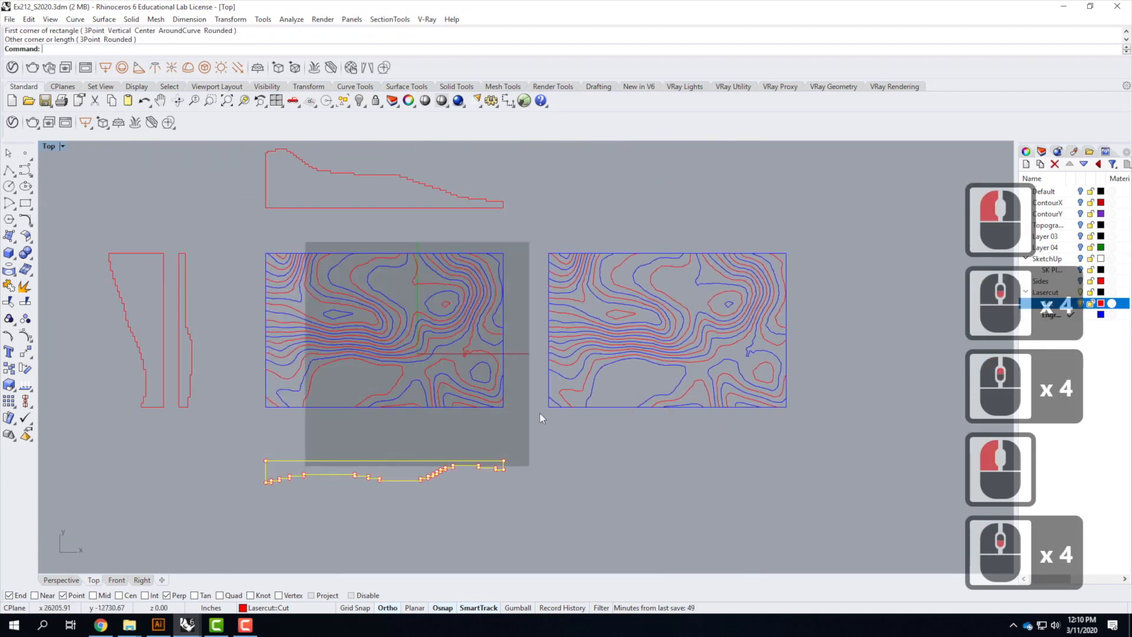
Move both contour bounding rectangles onto the Cut layer
{"action": "left_click", "coordinate": [597, 407]}
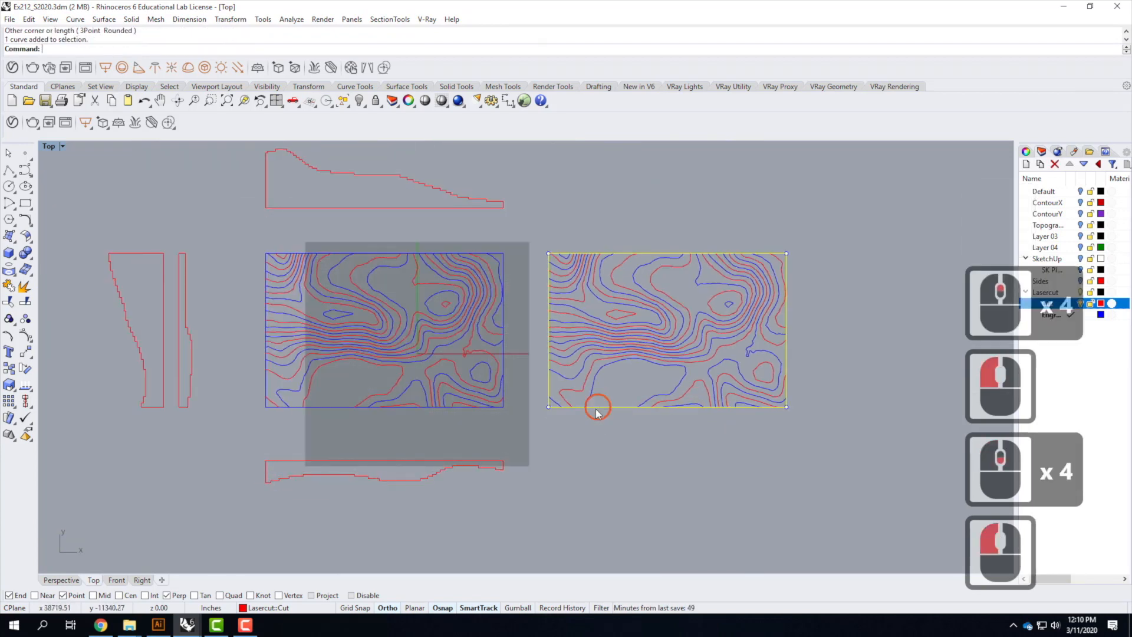
{"action": "left_click", "coordinate": [337, 407], "text": "shift"}
{"action": "right_click", "coordinate": [1116, 306]}
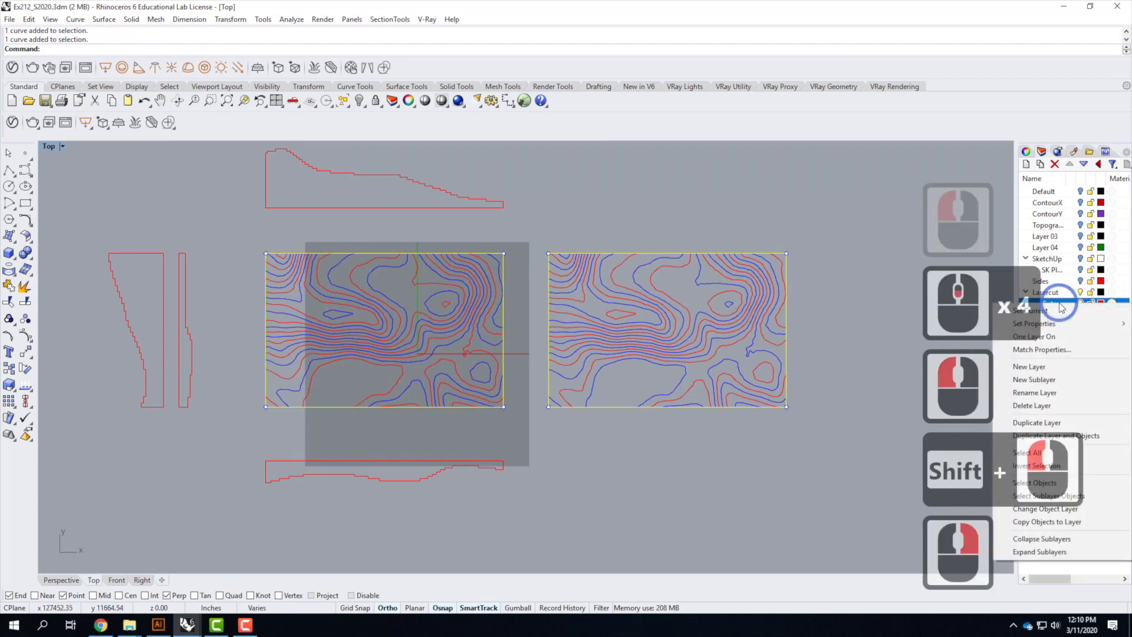
{"action": "left_click", "coordinate": [1045, 509]}
{"action": "left_click", "coordinate": [830, 244]}
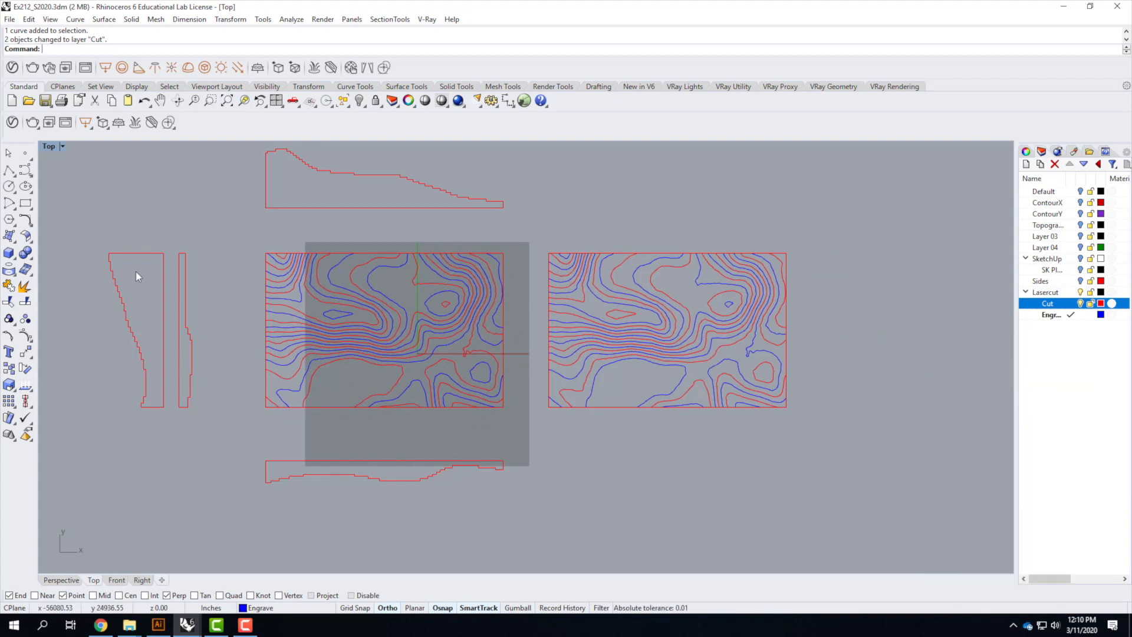
Scale all the laser-cut curves in 3-D from the contour rectangle's lower-left corner so its width becomes 17 inches
{"action": "scroll", "coordinate": [338, 463], "scroll_direction": "down", "scroll_amount": 3}
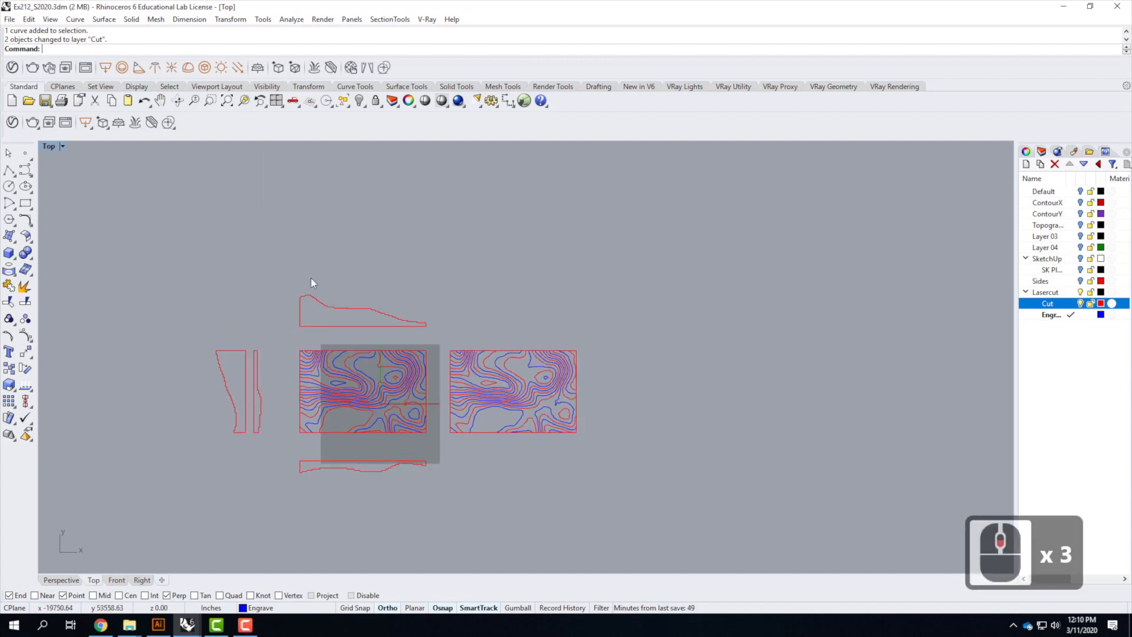
{"action": "scroll", "coordinate": [366, 387], "scroll_direction": "up", "scroll_amount": 1}
{"action": "scroll", "coordinate": [366, 387], "scroll_direction": "up", "scroll_amount": 1}
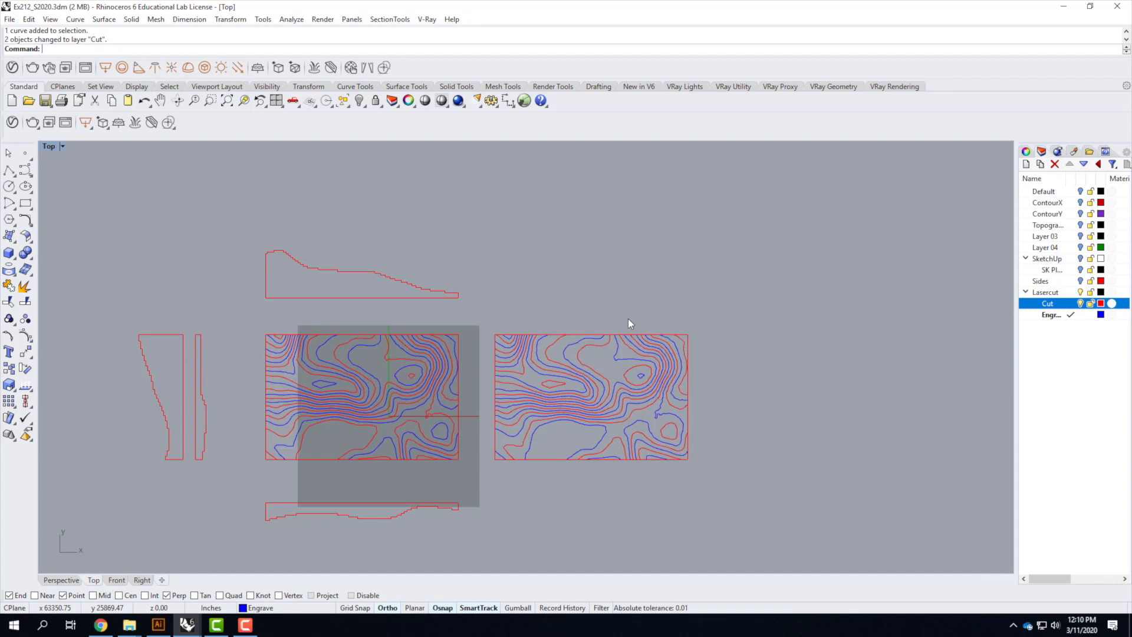
{"action": "scroll", "coordinate": [706, 210], "scroll_direction": "down", "scroll_amount": 2}
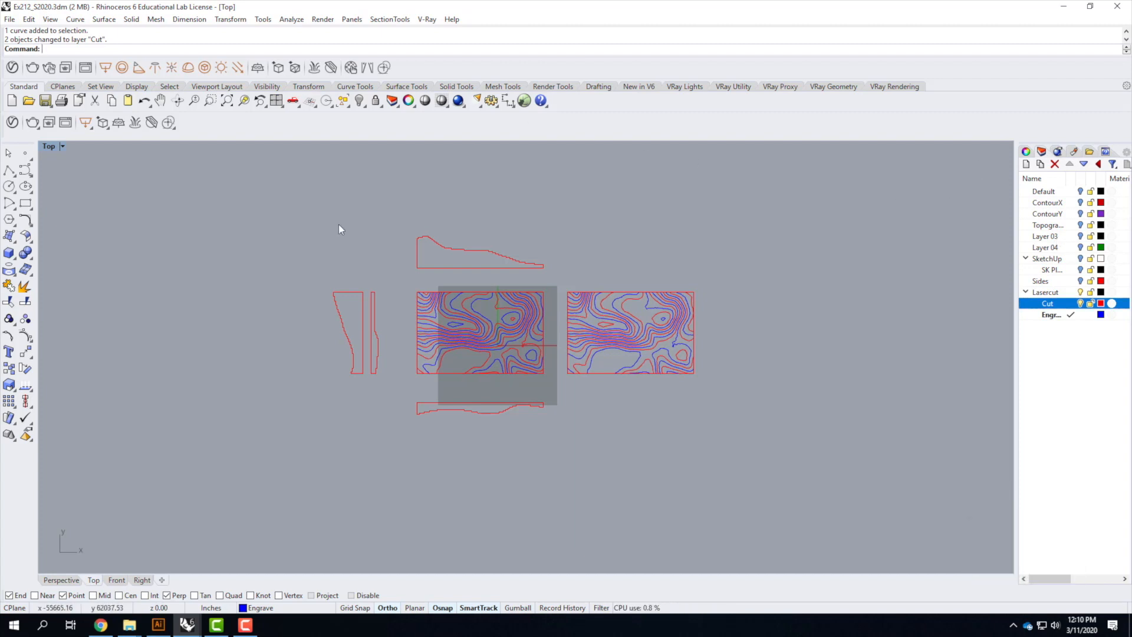
{"action": "left_click_drag", "start_coordinate": [273, 205], "coordinate": [745, 462]}
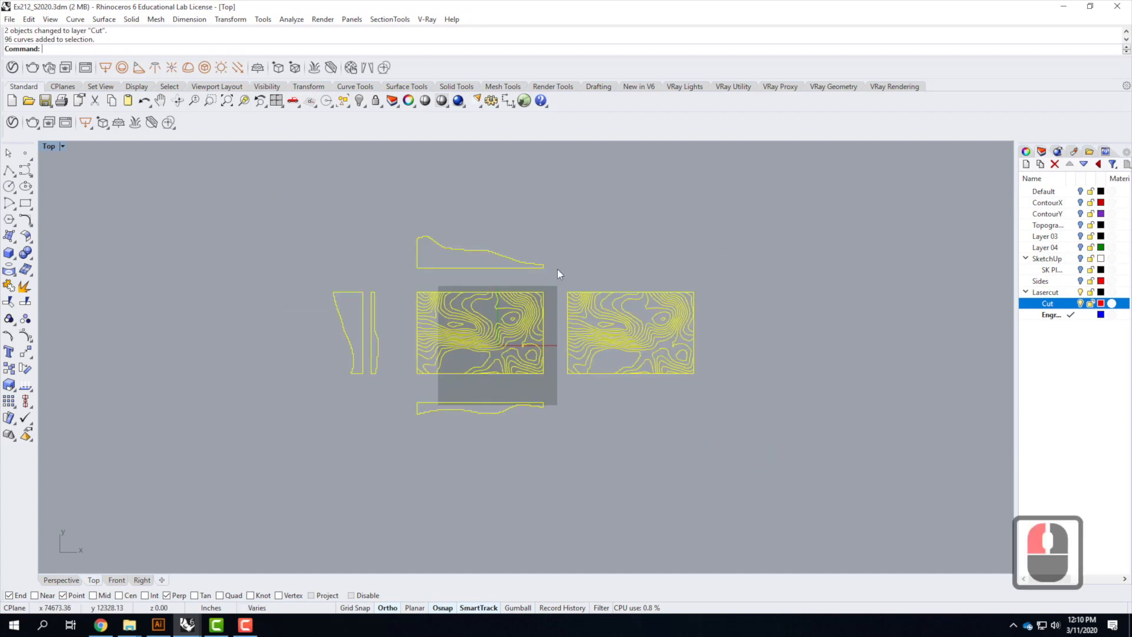
{"action": "left_click", "coordinate": [225, 20]}
{"action": "mouse_move", "coordinate": [256, 83]}
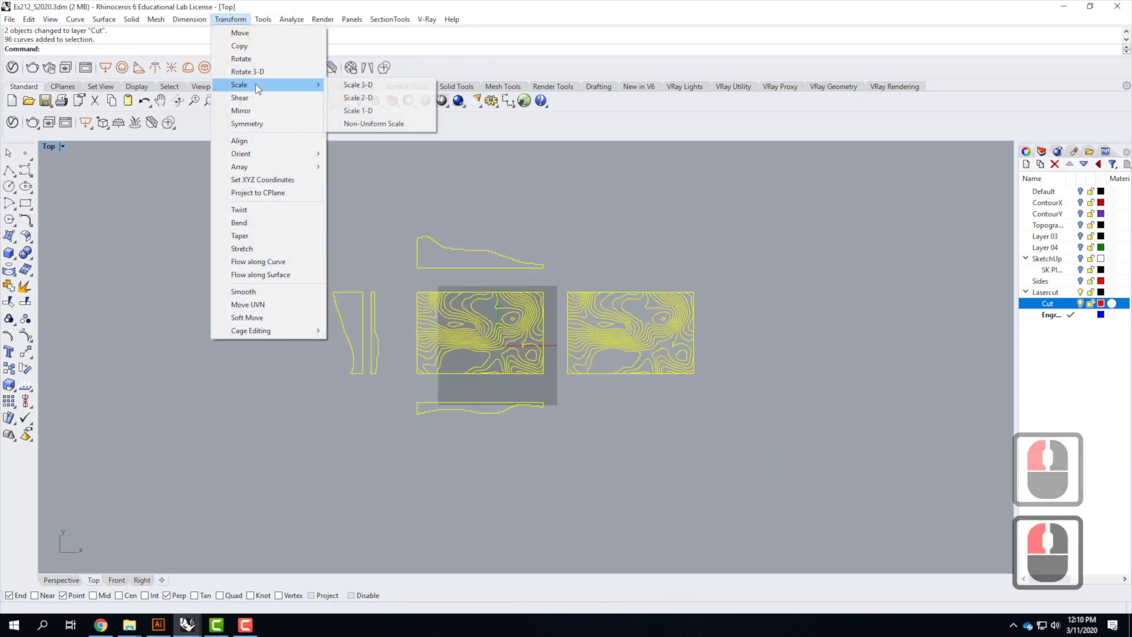
{"action": "left_click", "coordinate": [380, 87]}
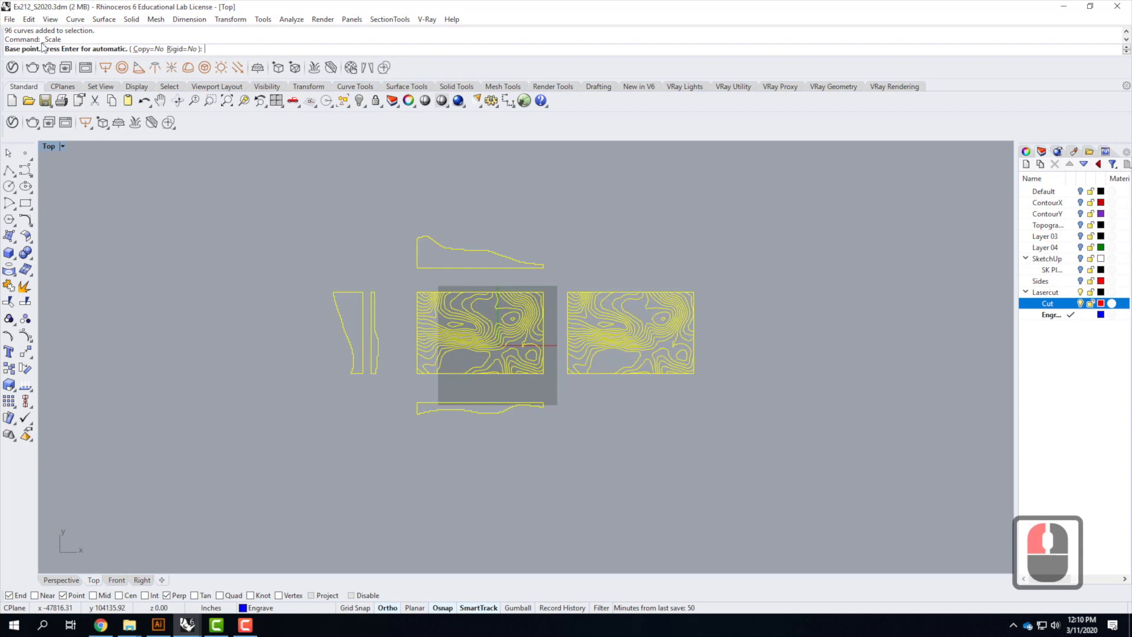
{"action": "scroll", "coordinate": [622, 346], "scroll_direction": "up", "scroll_amount": 2}
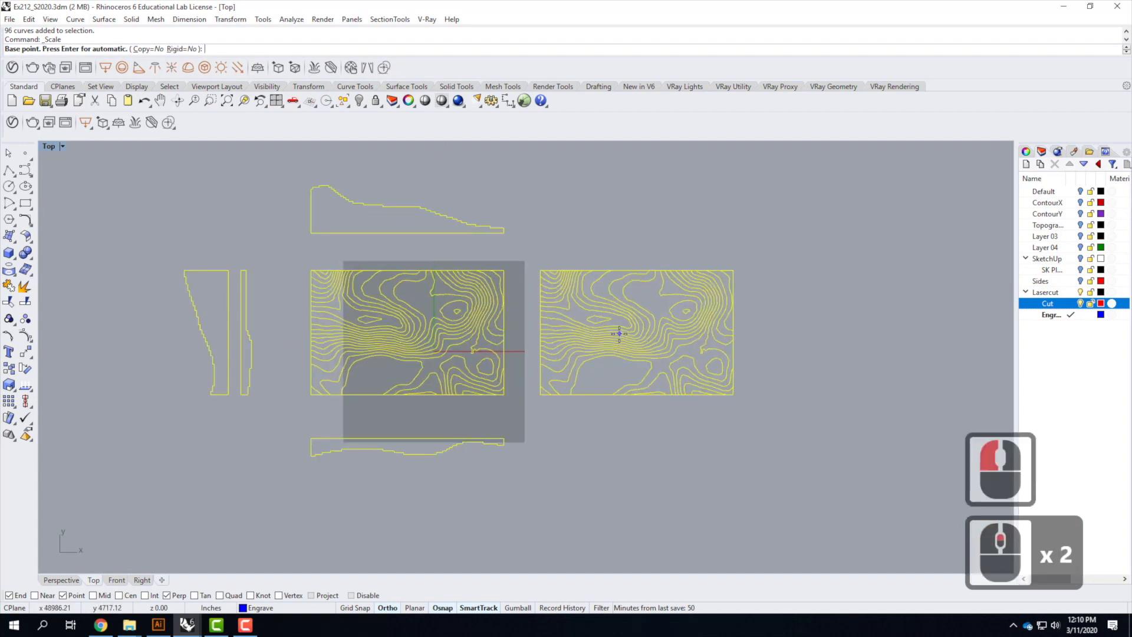
{"action": "scroll", "coordinate": [339, 439], "scroll_direction": "up", "scroll_amount": 1}
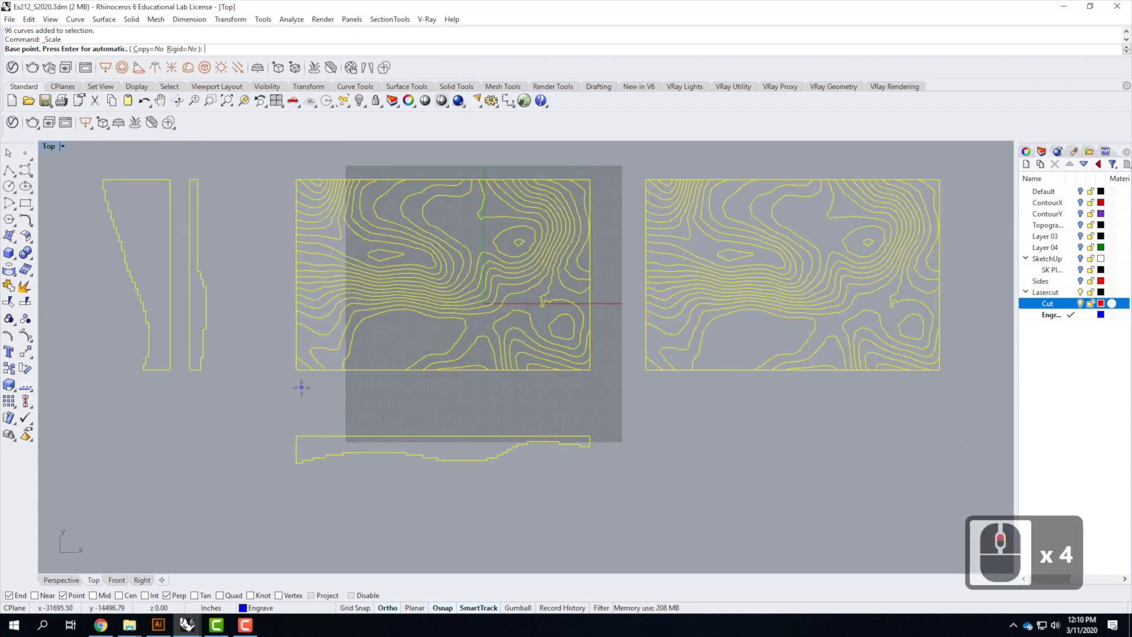
{"action": "left_click", "coordinate": [297, 370]}
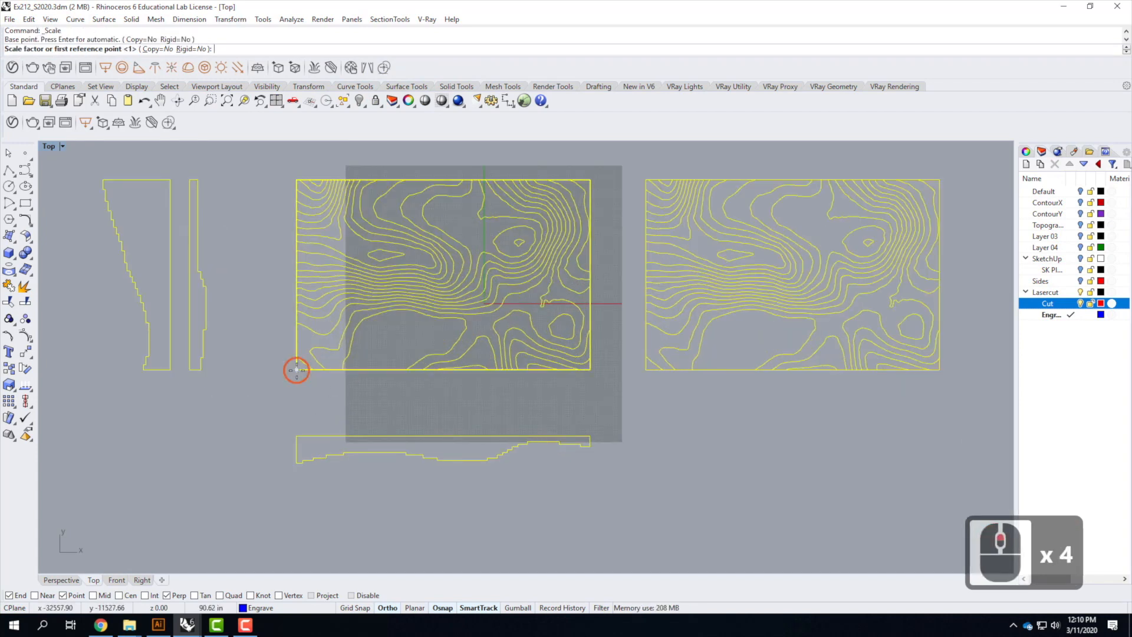
{"action": "left_click", "coordinate": [591, 370]}
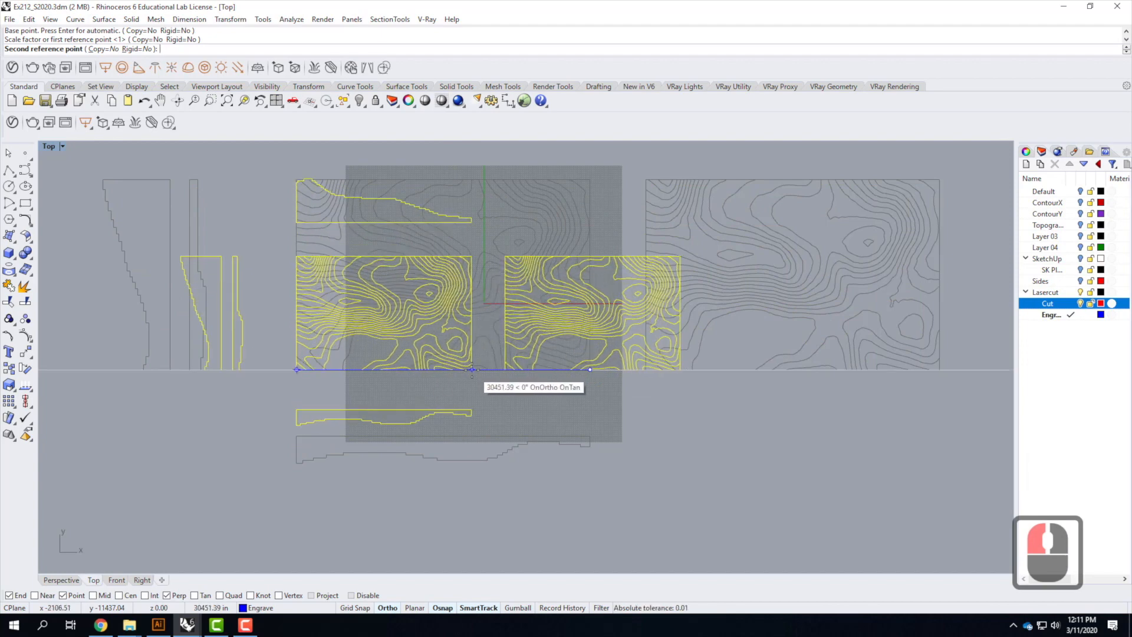
{"action": "type", "text": "17\""}
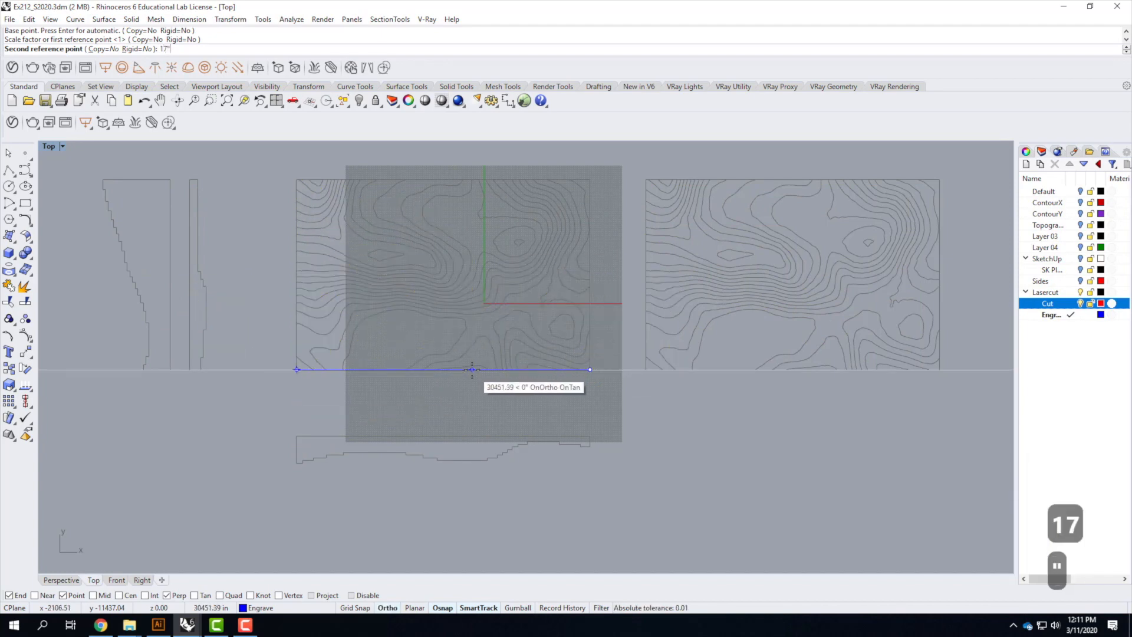
{"action": "key", "text": "Return"}
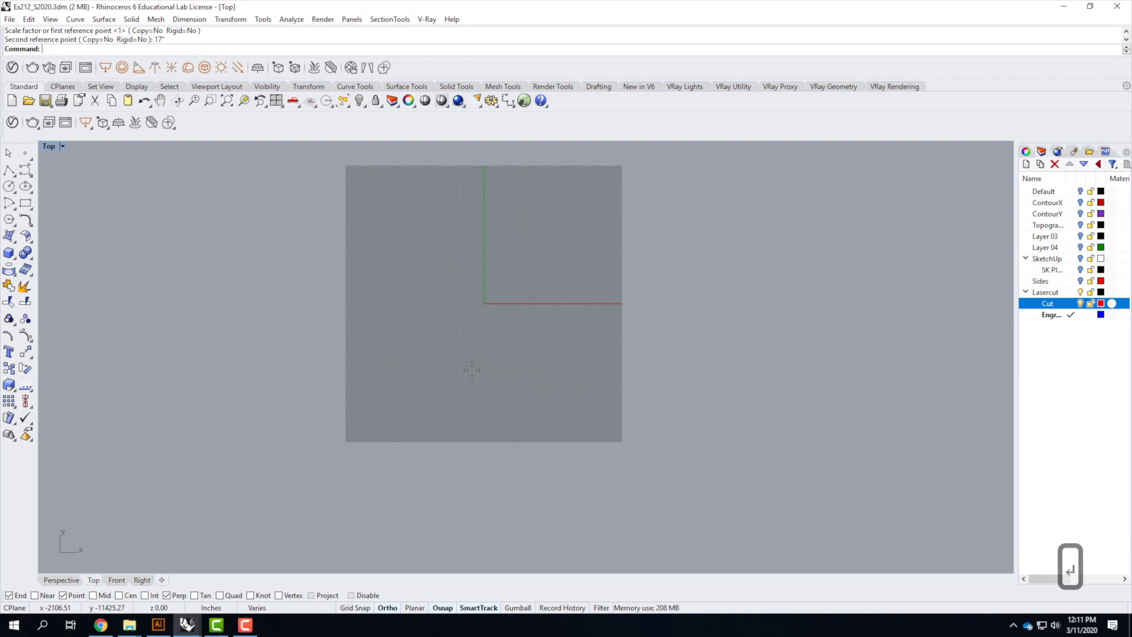
Move all the selected curves so the contour rectangle's lower-left corner sits at 0,0,0
{"action": "type", "text": "Z"}
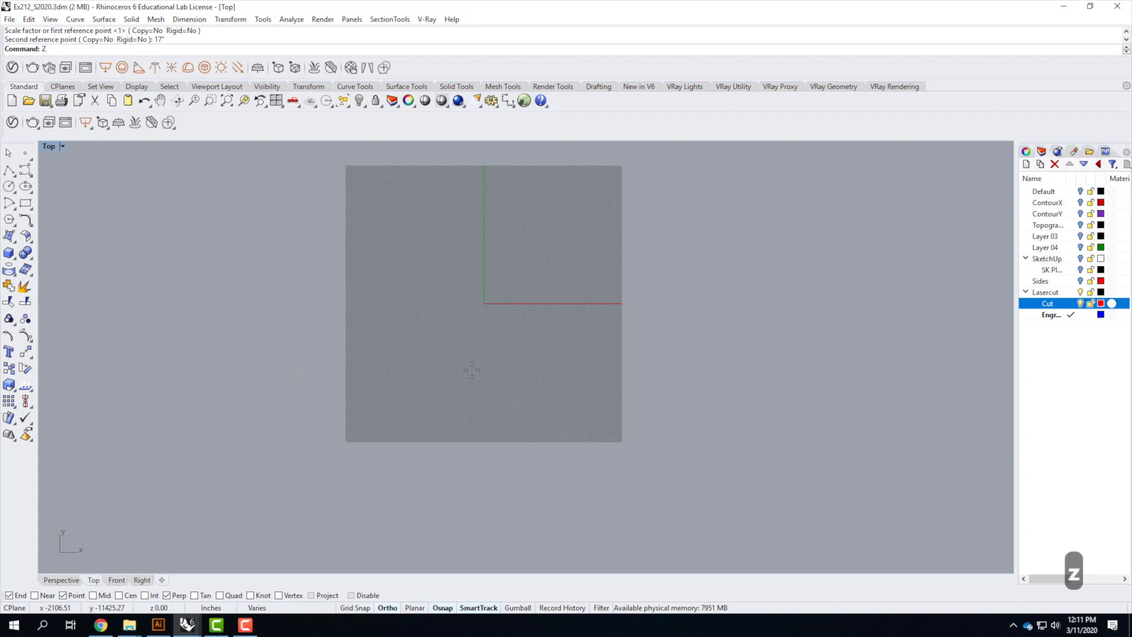
{"action": "key", "text": "Return"}
{"action": "type", "text": "s"}
{"action": "key", "text": "Return"}
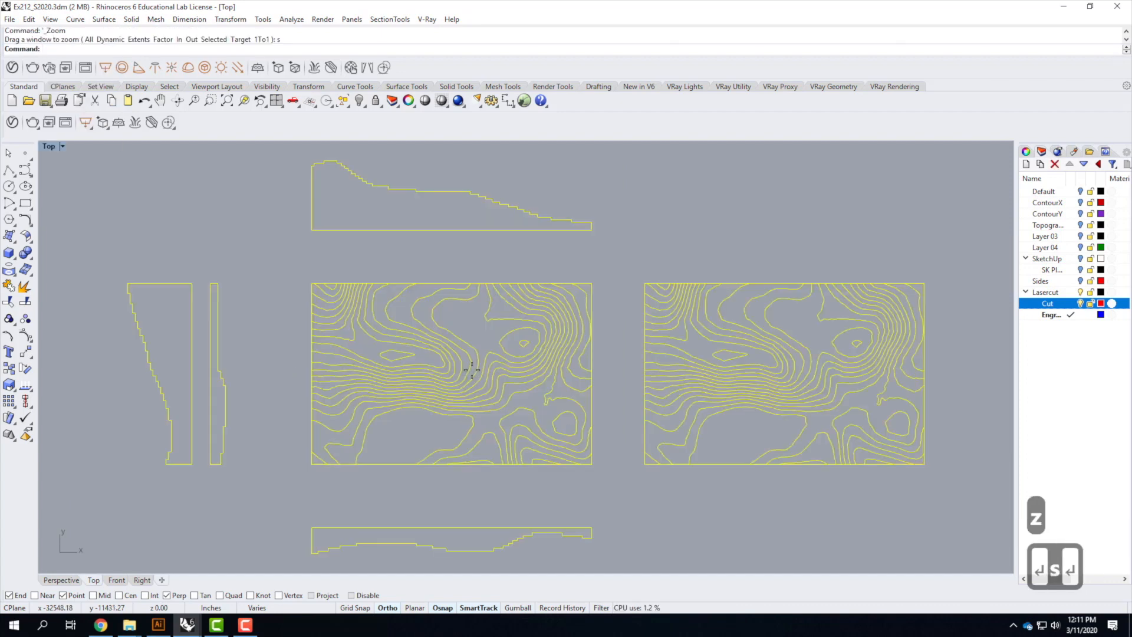
{"action": "scroll", "coordinate": [481, 354], "scroll_direction": "down", "scroll_amount": 3}
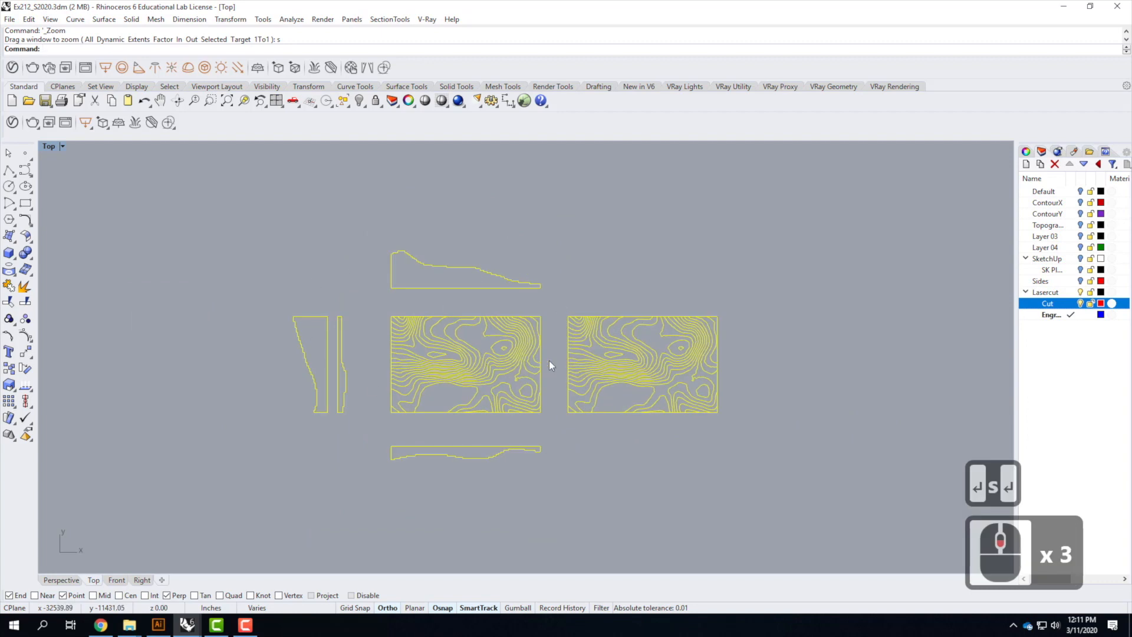
{"action": "type", "text": "Move"}
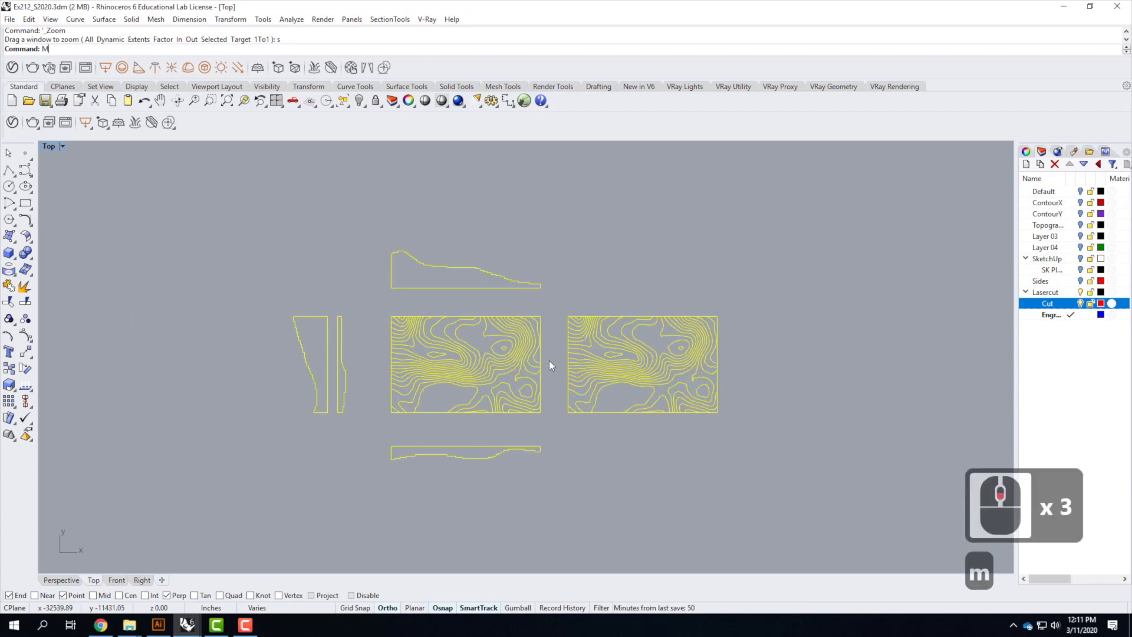
{"action": "key", "text": "Return"}
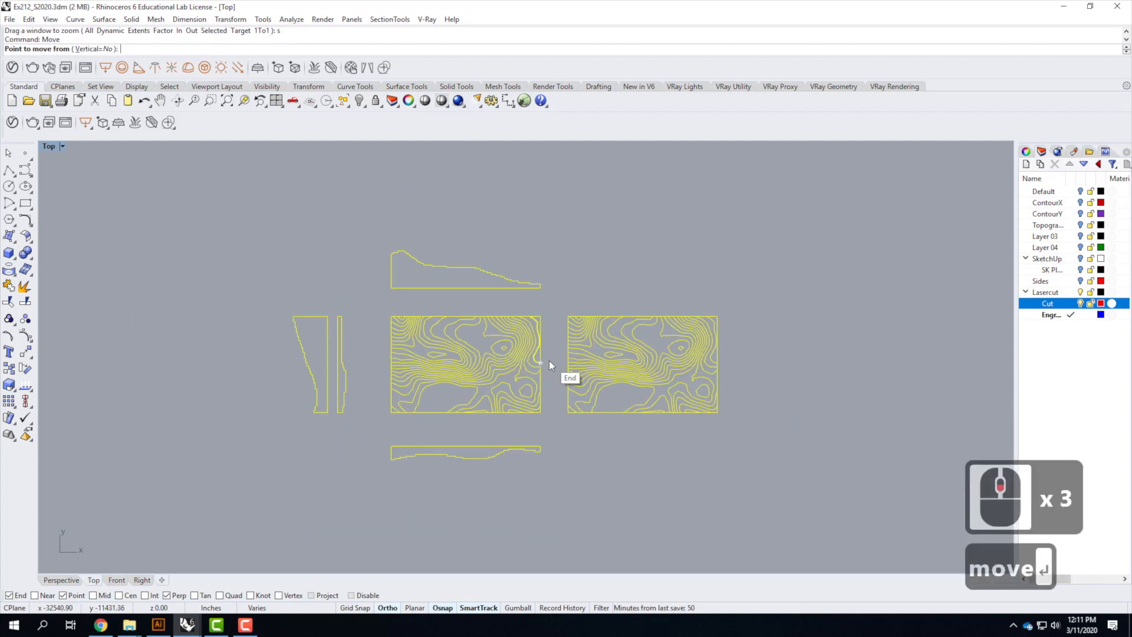
{"action": "left_click", "coordinate": [391, 413]}
{"action": "type", "text": "0,0,0"}
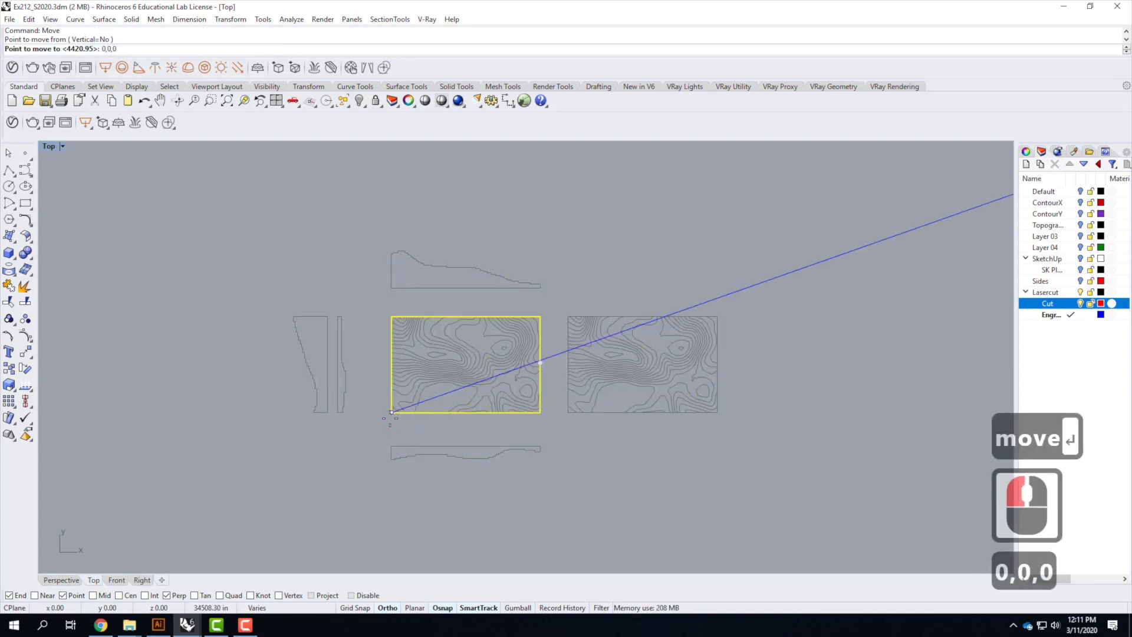
{"action": "key", "text": "Return"}
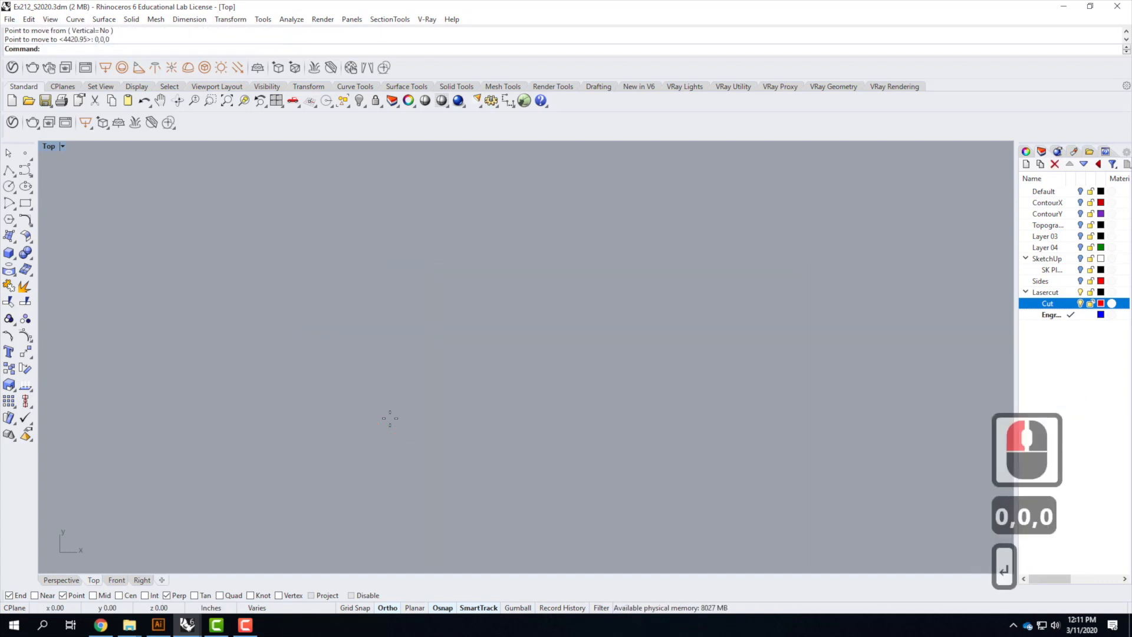
Draw a 24 by 12 inch rectangle starting from a point above the laid-out curves
{"action": "type", "text": "z"}
{"action": "key", "text": "Return"}
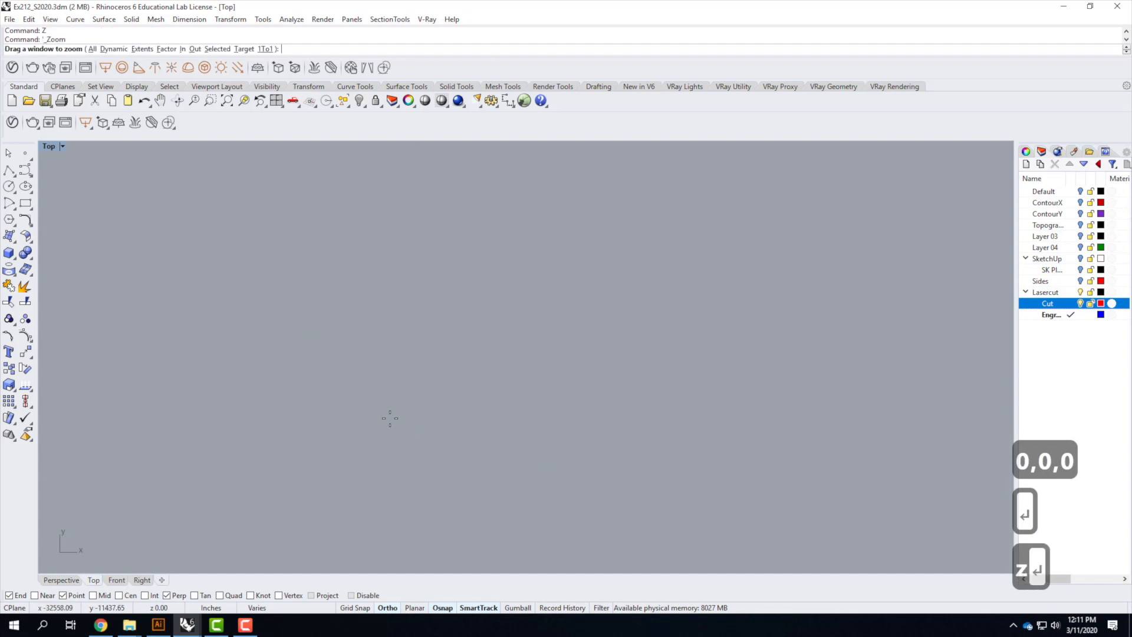
{"action": "type", "text": "s"}
{"action": "key", "text": "Return"}
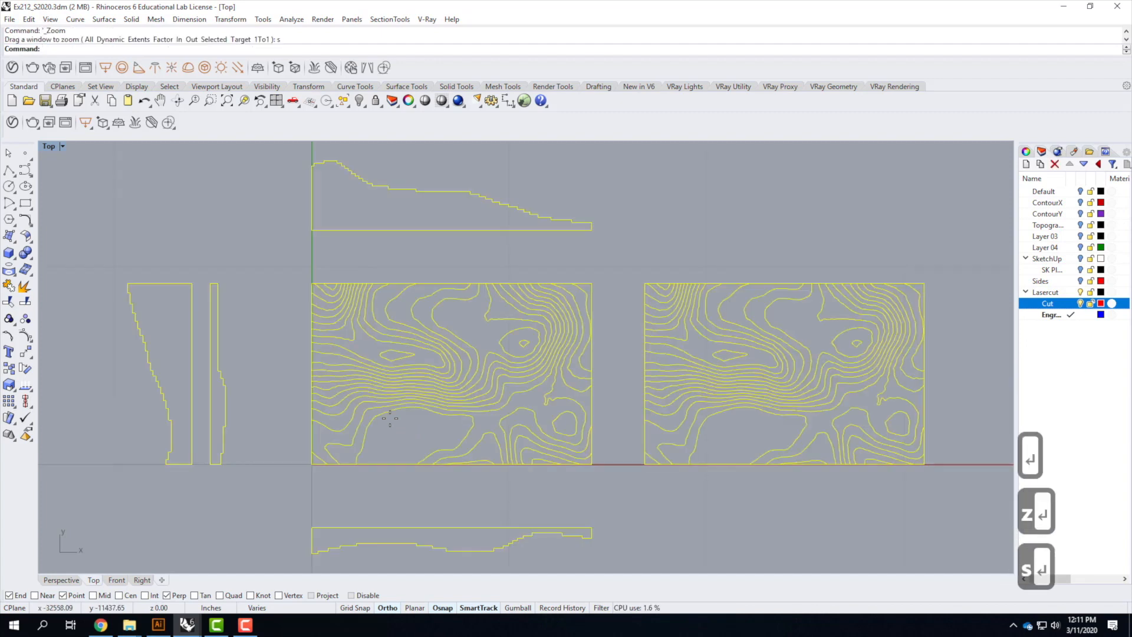
{"action": "scroll", "coordinate": [389, 419], "scroll_direction": "down", "scroll_amount": 9}
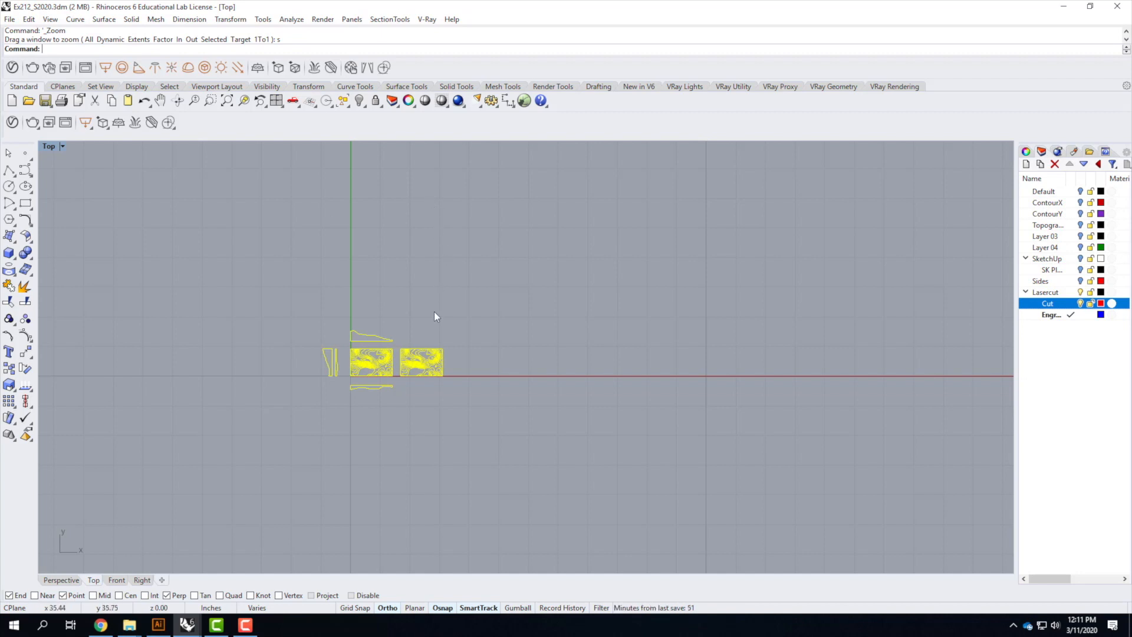
{"action": "scroll", "coordinate": [423, 370], "scroll_direction": "up", "scroll_amount": 4}
{"action": "scroll", "coordinate": [345, 422], "scroll_direction": "up", "scroll_amount": 1}
{"action": "left_click", "coordinate": [417, 447]}
{"action": "right_click", "coordinate": [324, 441]}
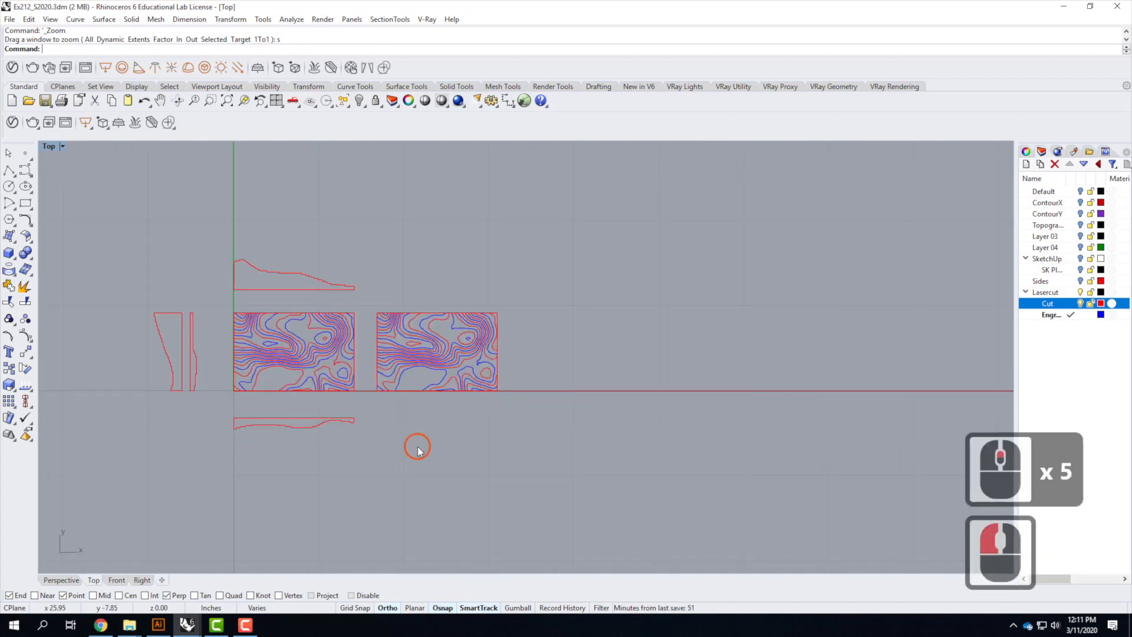
{"action": "scroll", "coordinate": [321, 472], "scroll_direction": "down", "scroll_amount": 2}
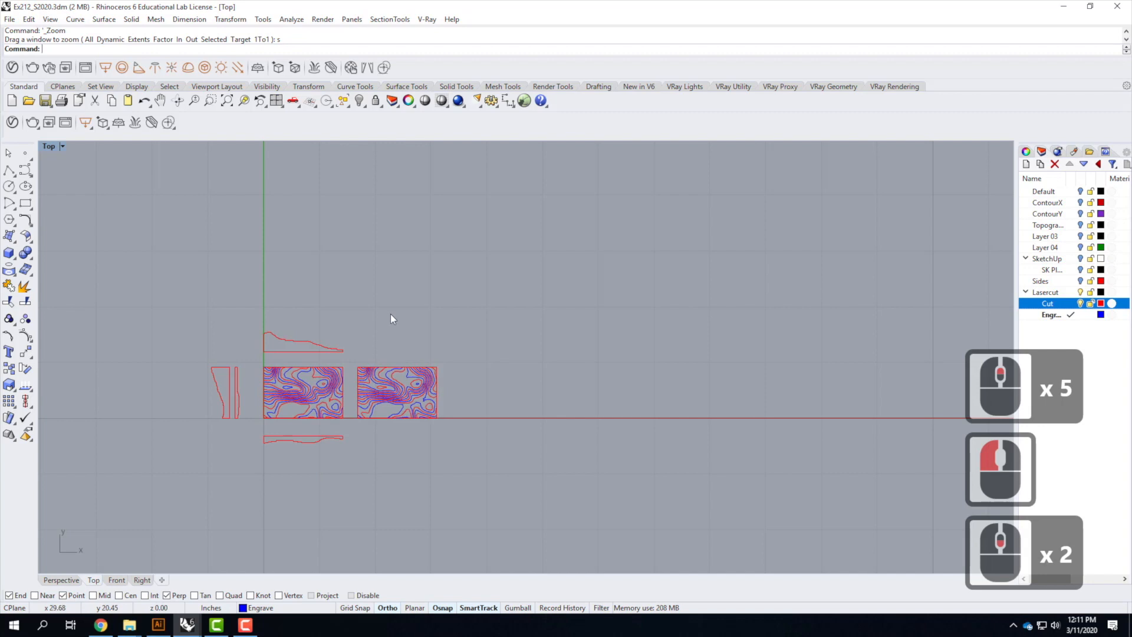
{"action": "left_click", "coordinate": [24, 204]}
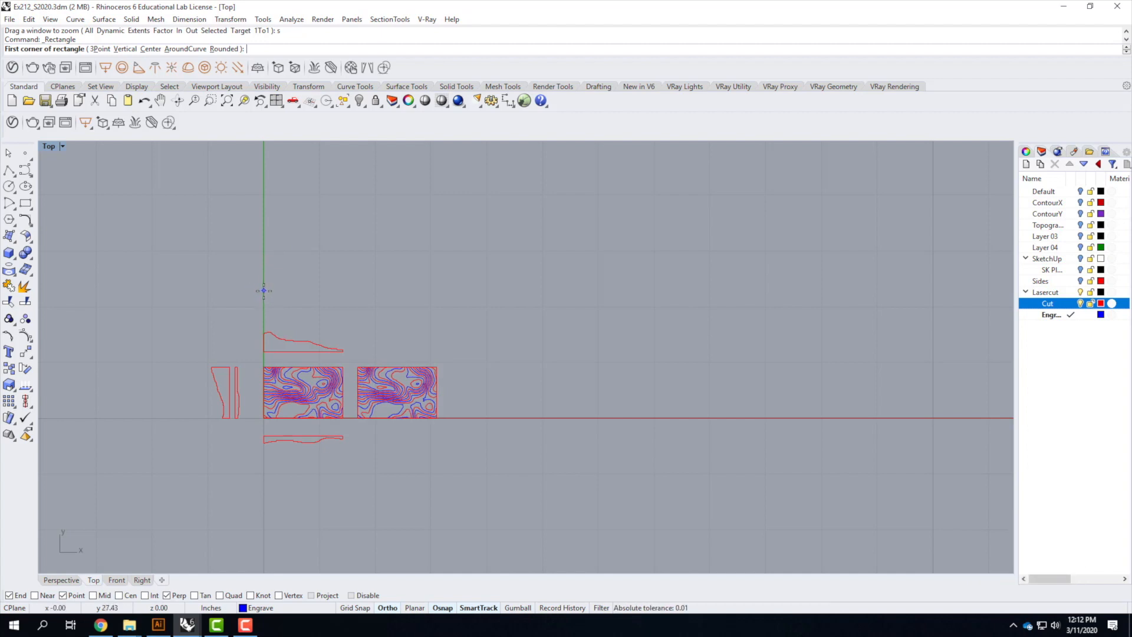
{"action": "left_click", "coordinate": [293, 292]}
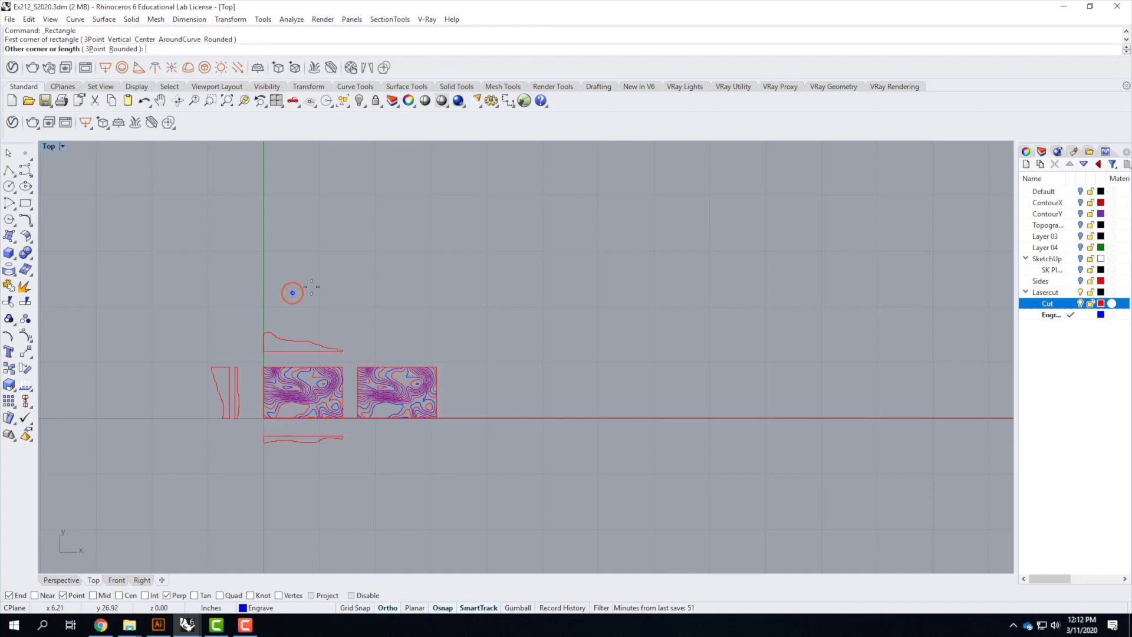
{"action": "type", "text": "@"}
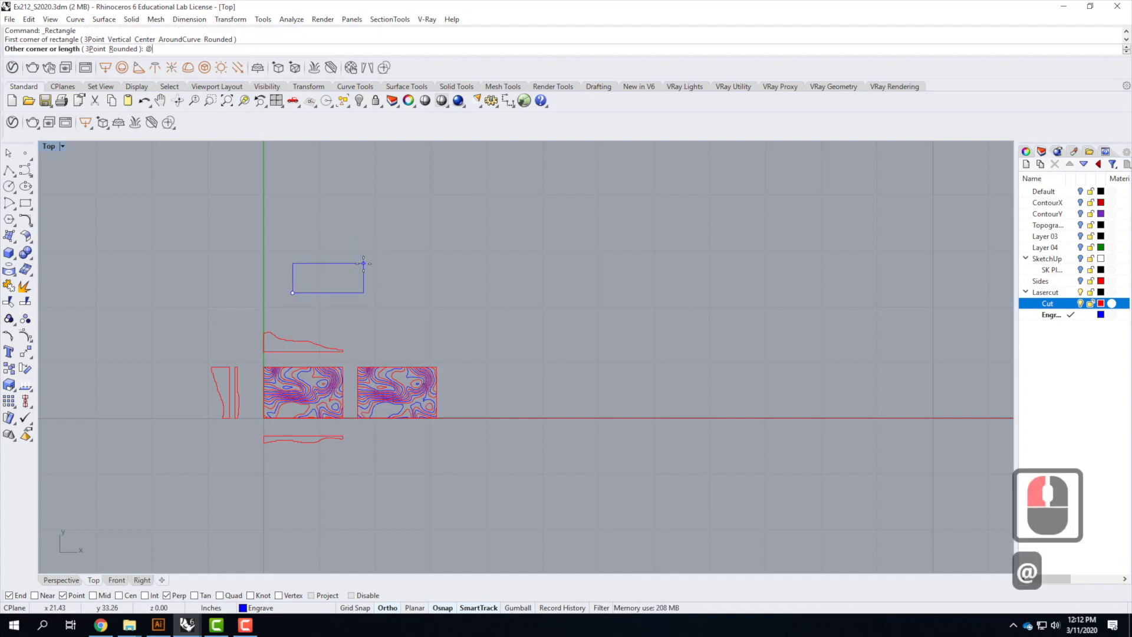
{"action": "type", "text": "24\",12"}
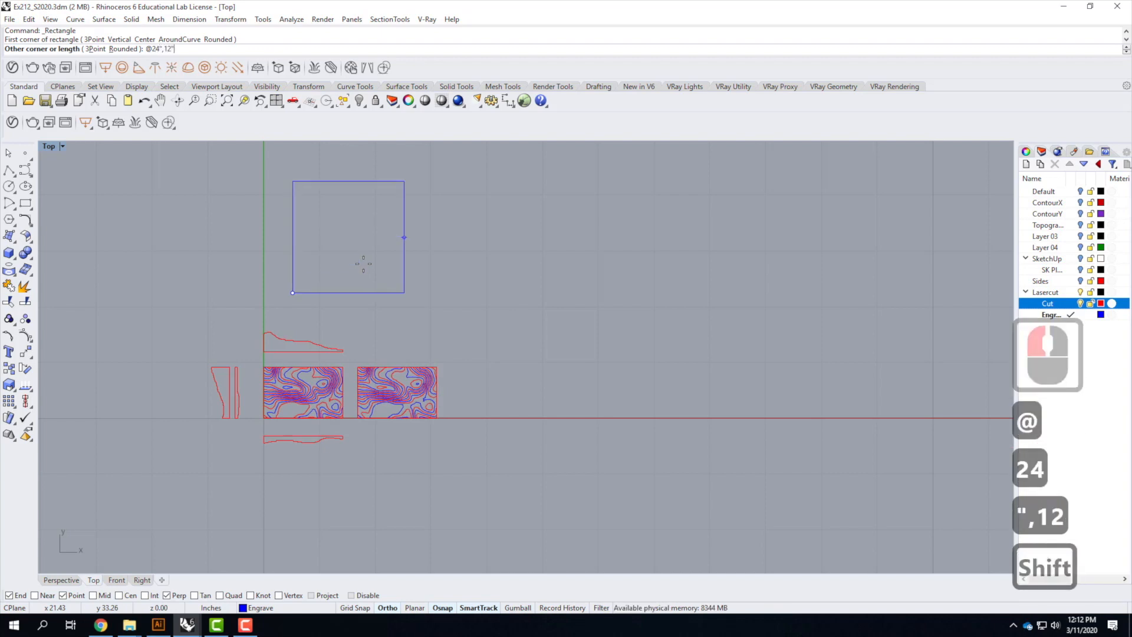
{"action": "type", "text": "\""}
{"action": "key", "text": "Return"}
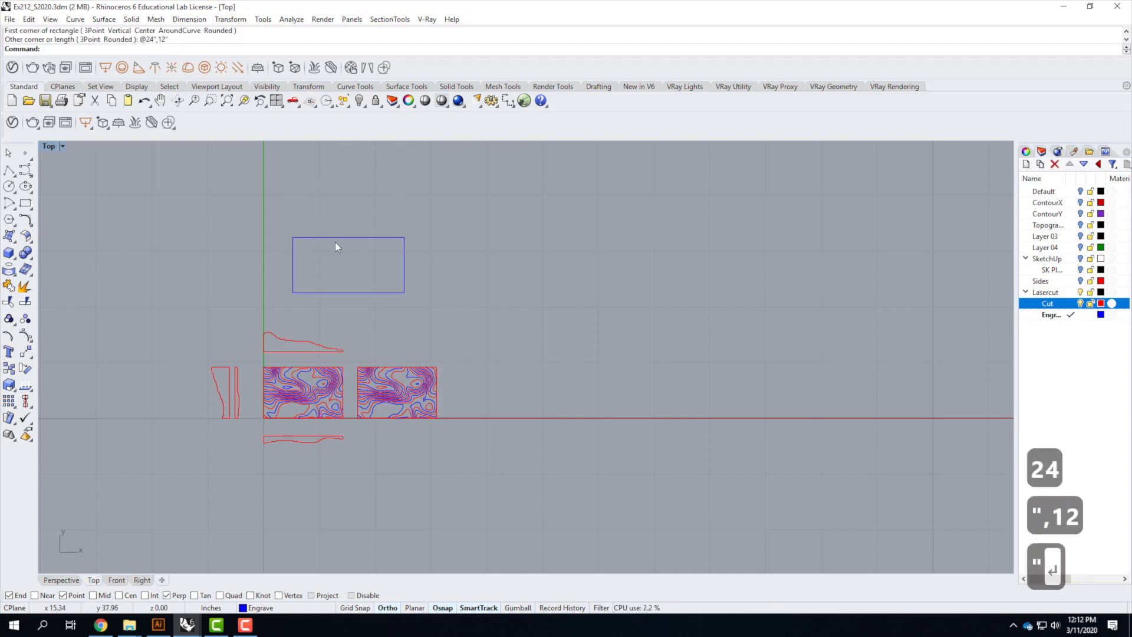
Copy the 24 by 12 inch sheet rectangle twice, stacking the two copies directly above it
{"action": "left_click", "coordinate": [388, 238]}
{"action": "left_click", "coordinate": [380, 239]}
{"action": "type", "text": "copy"}
{"action": "key", "text": "Return"}
{"action": "left_click", "coordinate": [545, 265]}
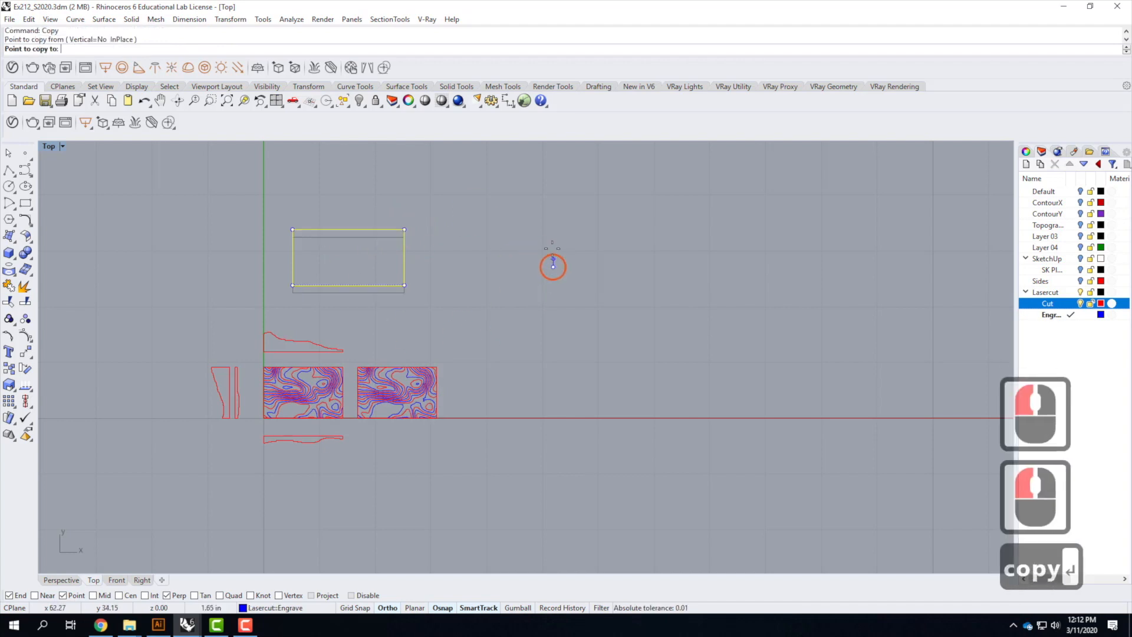
{"action": "left_click", "coordinate": [549, 209]}
{"action": "scroll", "coordinate": [526, 287], "scroll_direction": "down", "scroll_amount": 2}
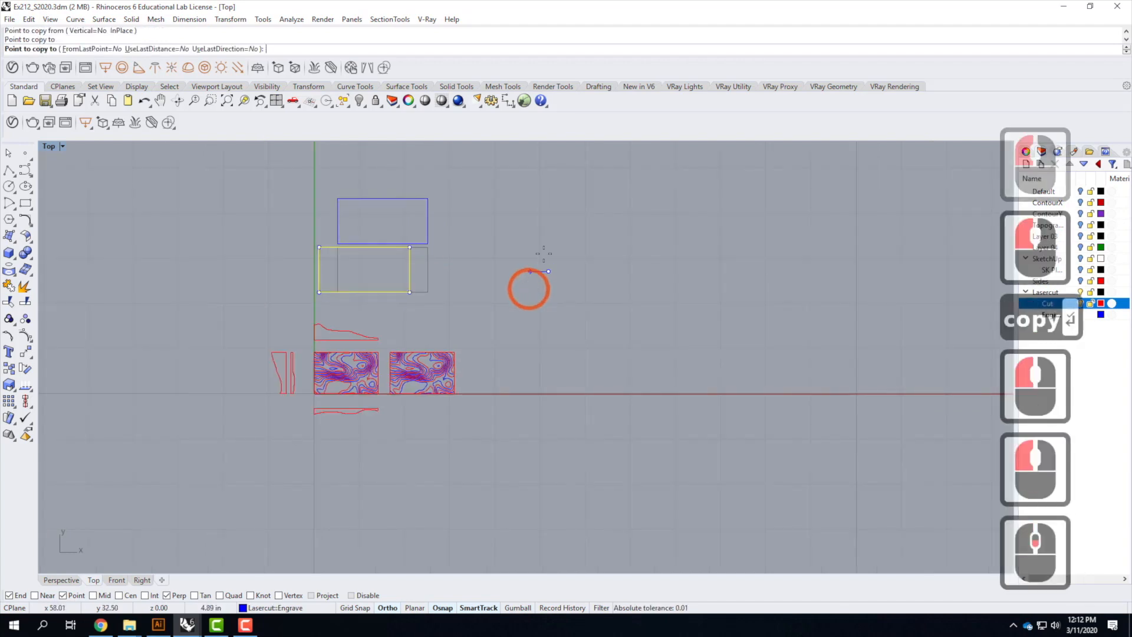
{"action": "left_click", "coordinate": [548, 172]}
{"action": "key", "text": "Escape"}
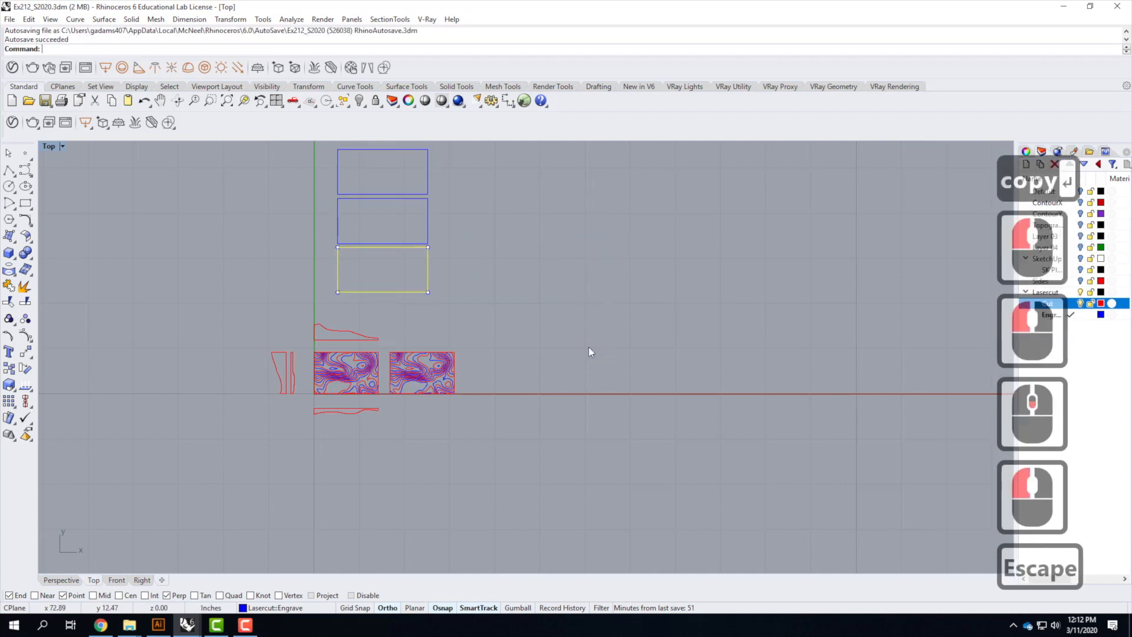
Move the first contour set into the lowest sheet rectangle, snapping it to the rectangle's corner
{"action": "key", "text": "Escape"}
{"action": "scroll", "coordinate": [433, 320], "scroll_direction": "up", "scroll_amount": 2}
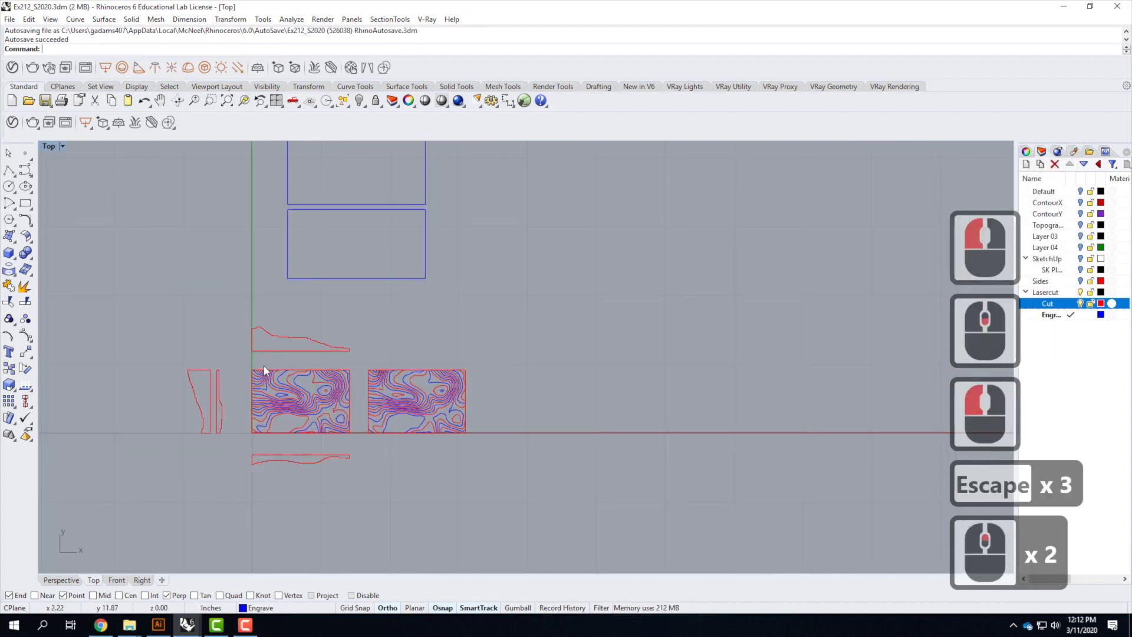
{"action": "left_click_drag", "start_coordinate": [239, 363], "coordinate": [357, 437]}
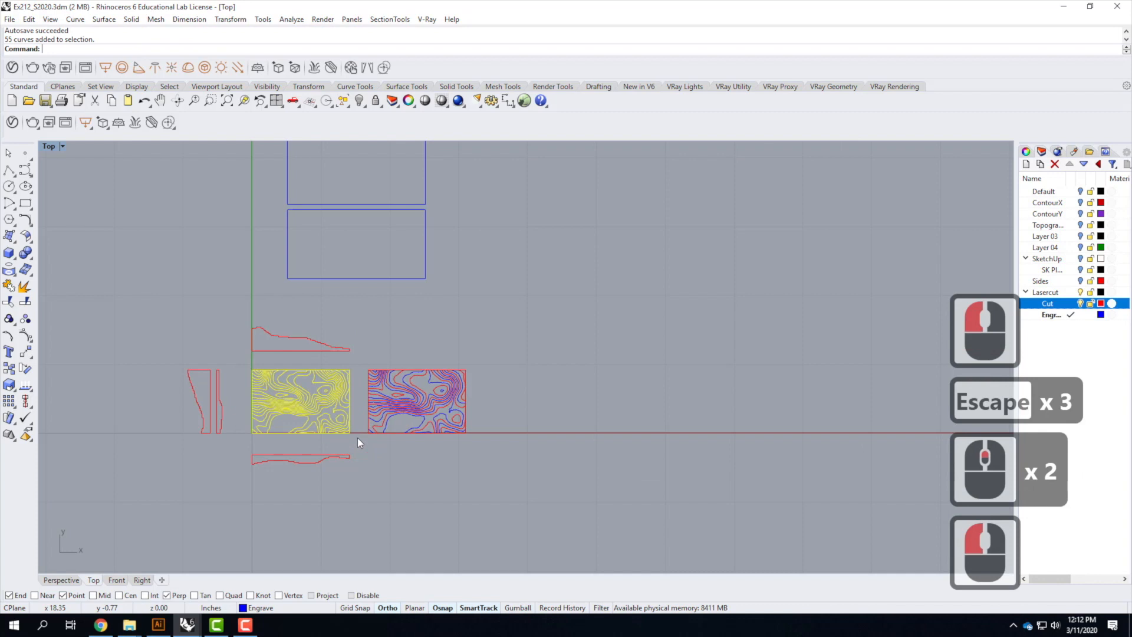
{"action": "type", "text": "move"}
{"action": "key", "text": "Return"}
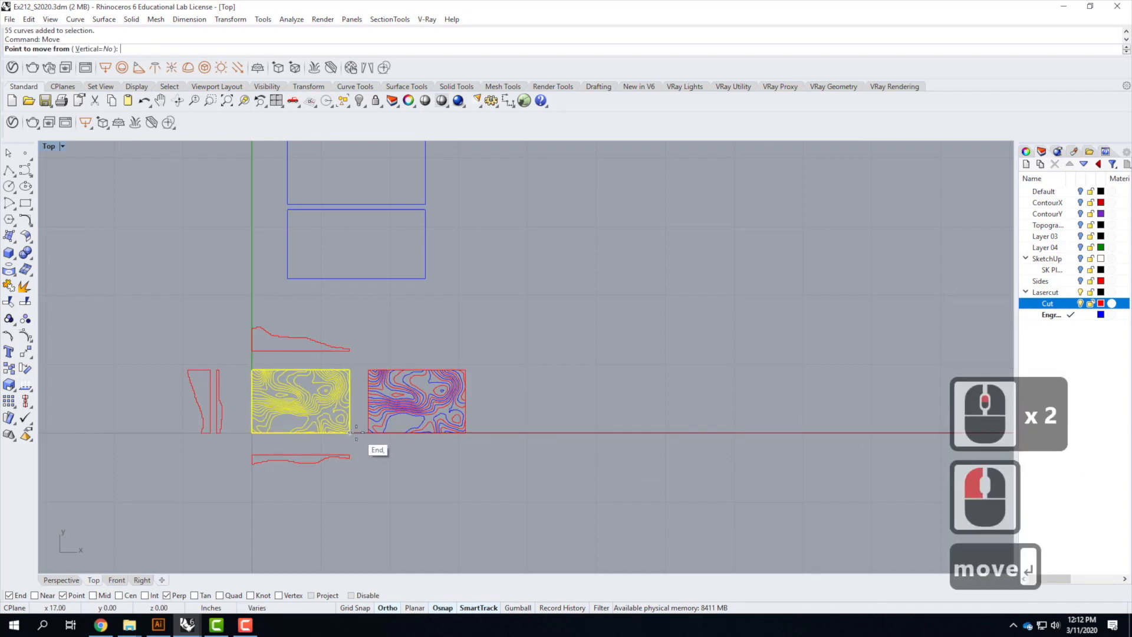
{"action": "left_click", "coordinate": [351, 433]}
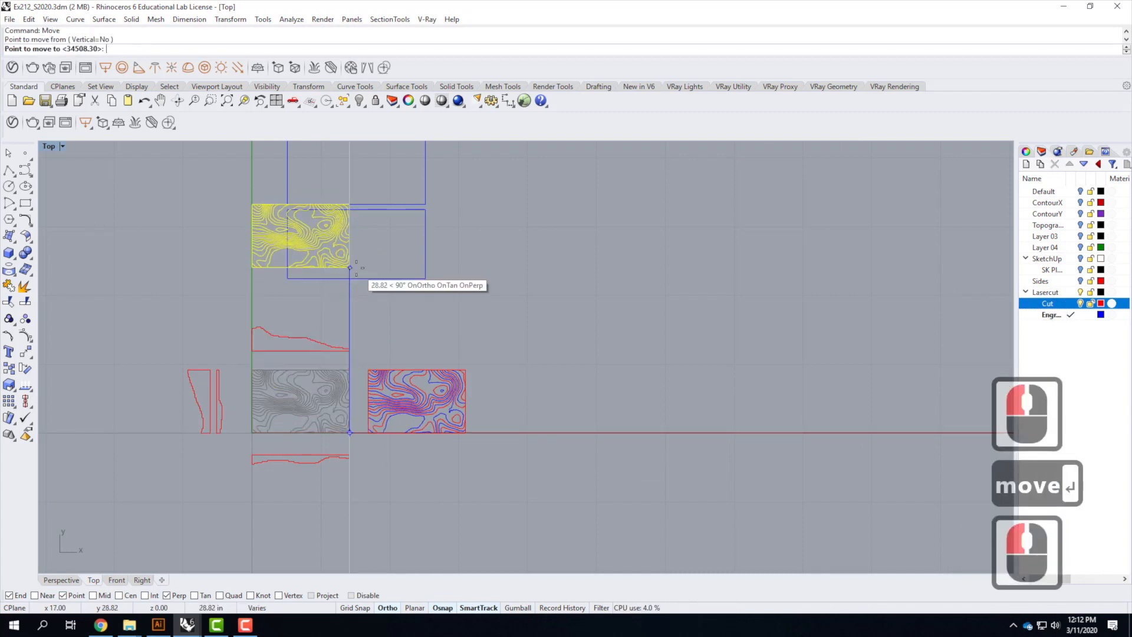
{"action": "scroll", "coordinate": [356, 268], "scroll_direction": "up", "scroll_amount": 3}
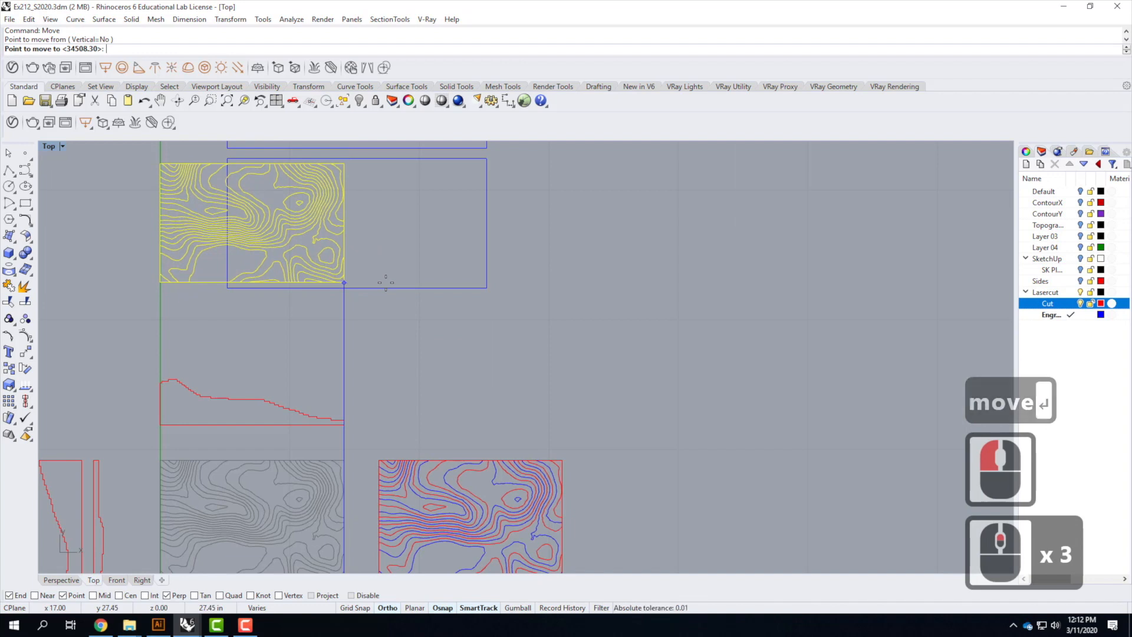
{"action": "left_click", "coordinate": [386, 282]}
{"action": "right_click", "coordinate": [218, 316]}
{"action": "left_click", "coordinate": [214, 319]}
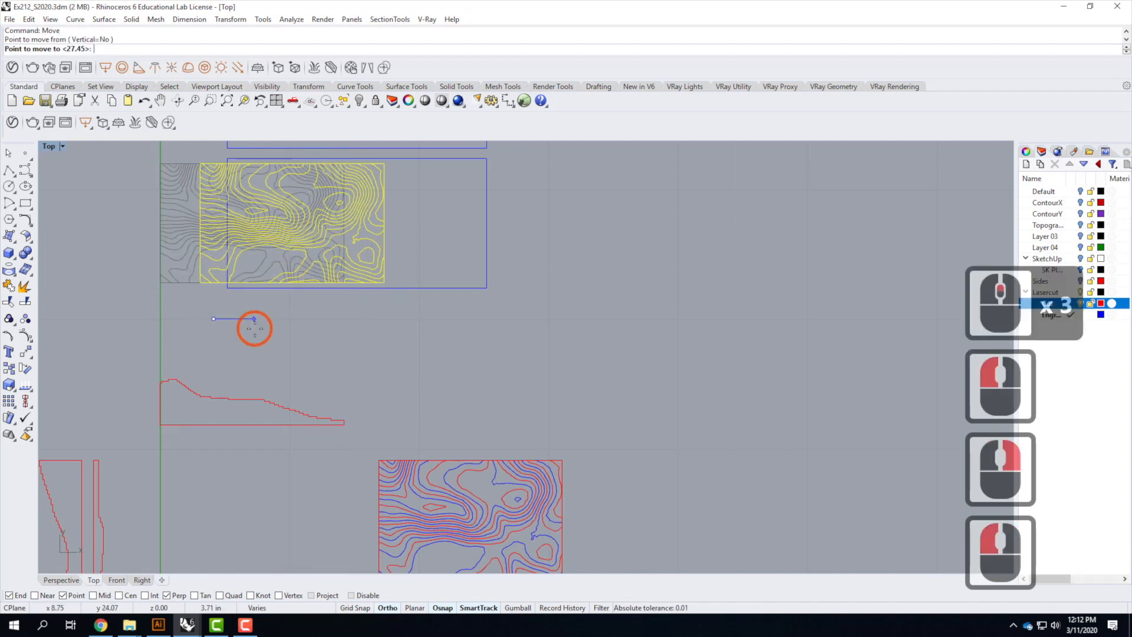
{"action": "left_click", "coordinate": [286, 333]}
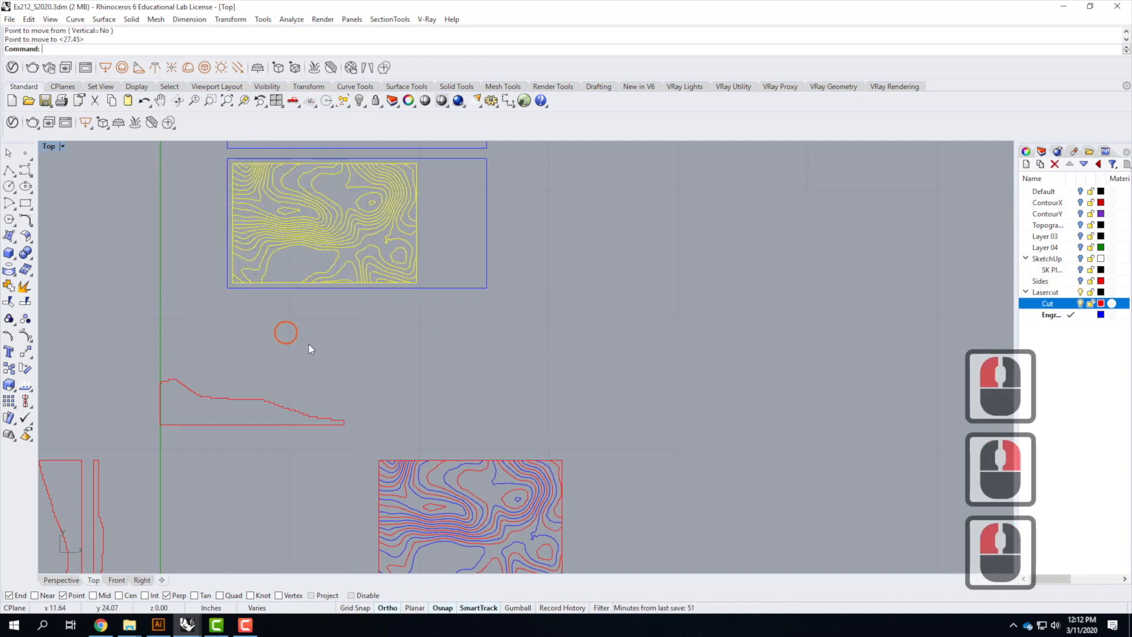
{"action": "left_click", "coordinate": [401, 365]}
{"action": "key", "text": "Escape"}
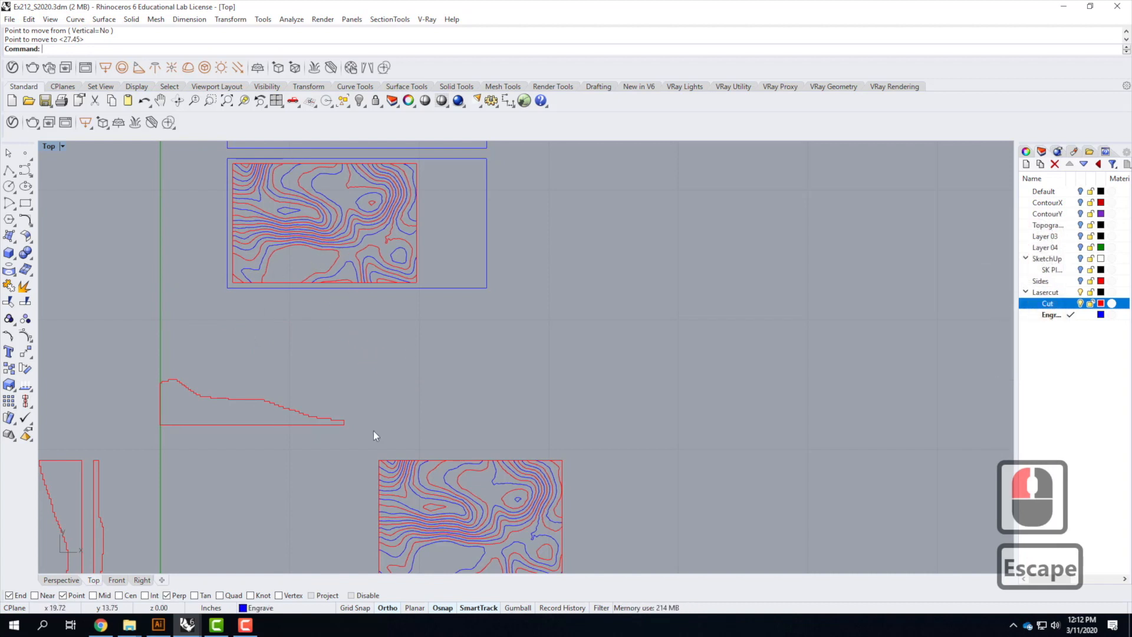
Move the second contour set into the middle sheet rectangle
{"action": "scroll", "coordinate": [373, 435], "scroll_direction": "down", "scroll_amount": 2}
{"action": "left_click_drag", "start_coordinate": [371, 444], "coordinate": [526, 543]}
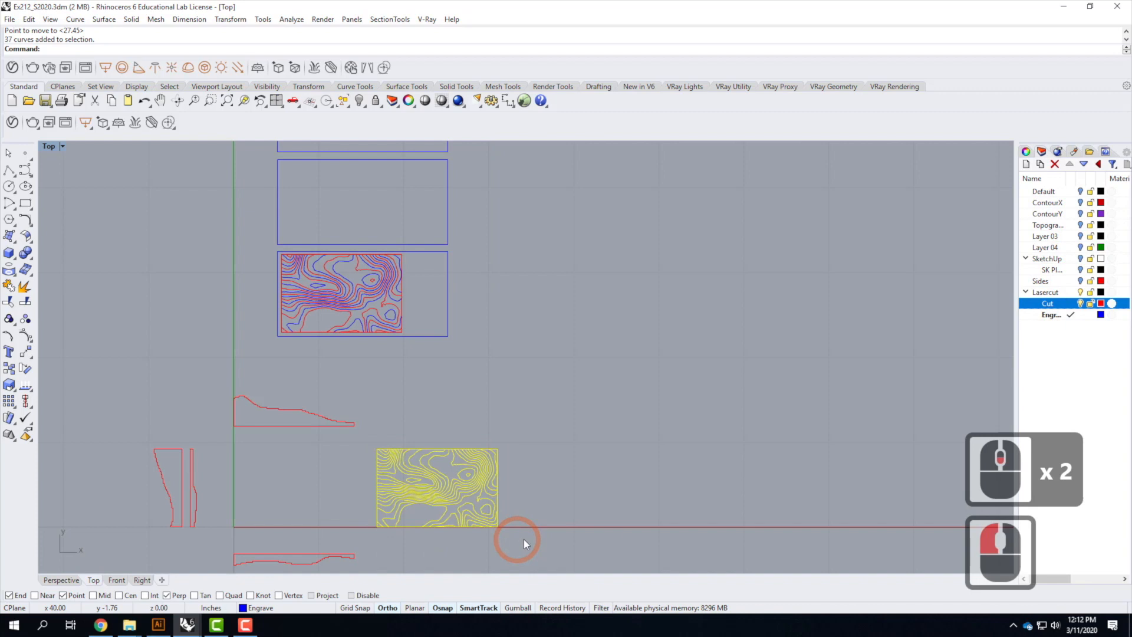
{"action": "type", "text": "move"}
{"action": "key", "text": "Return"}
{"action": "left_click", "coordinate": [678, 524]}
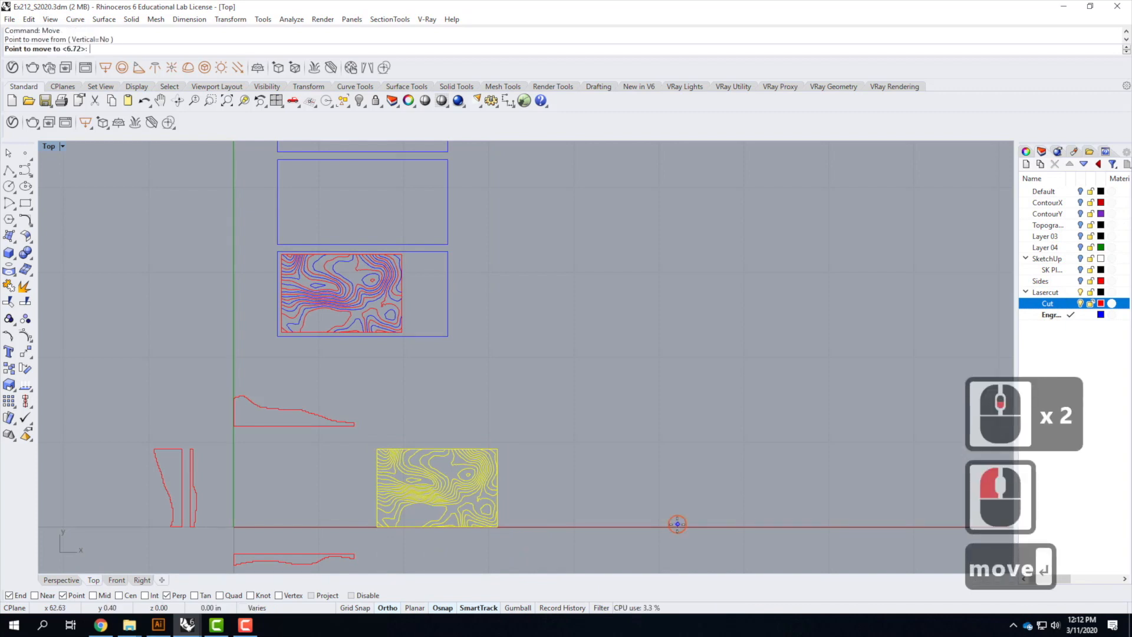
{"action": "left_click", "coordinate": [696, 237]}
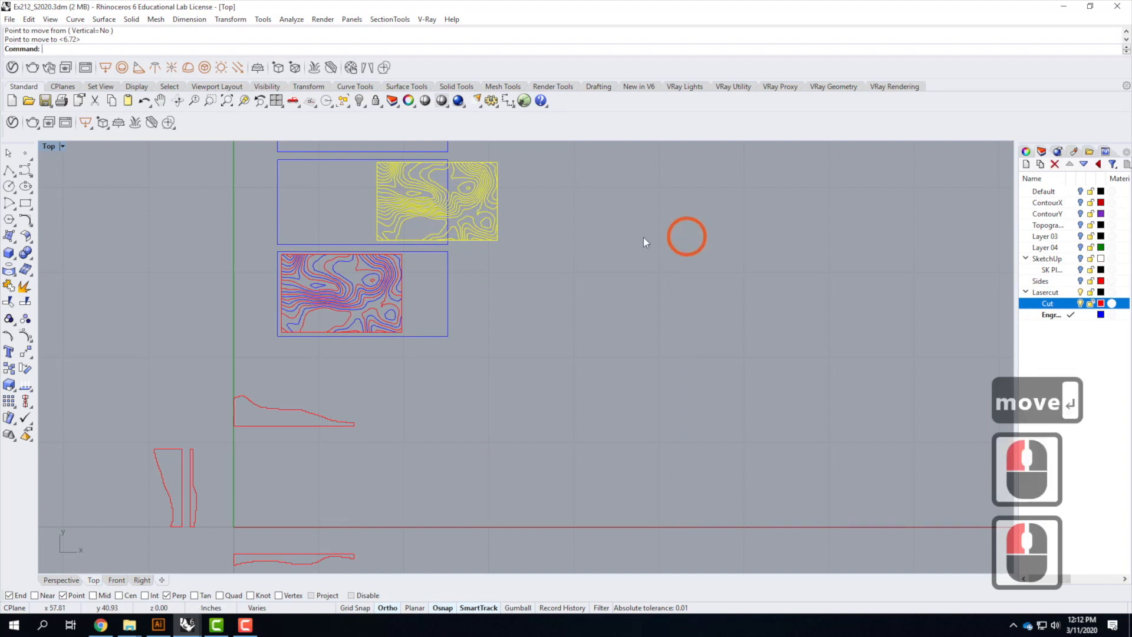
{"action": "right_click", "coordinate": [698, 240]}
{"action": "left_click", "coordinate": [706, 242]}
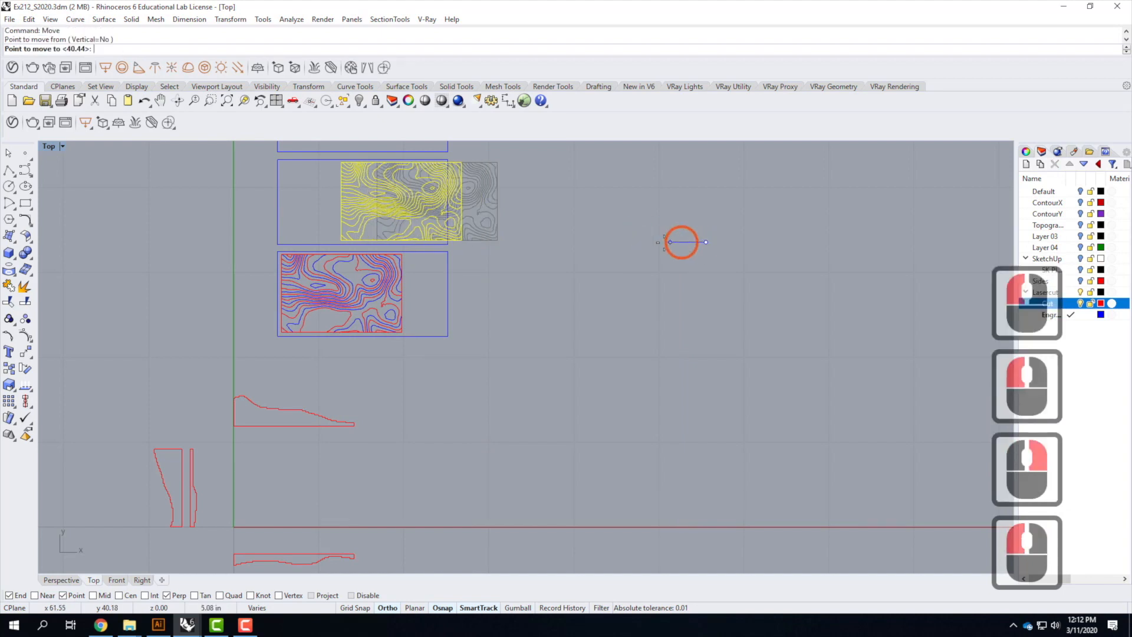
{"action": "left_click", "coordinate": [608, 243]}
{"action": "key", "text": "Escape"}
{"action": "key", "text": "Escape"}
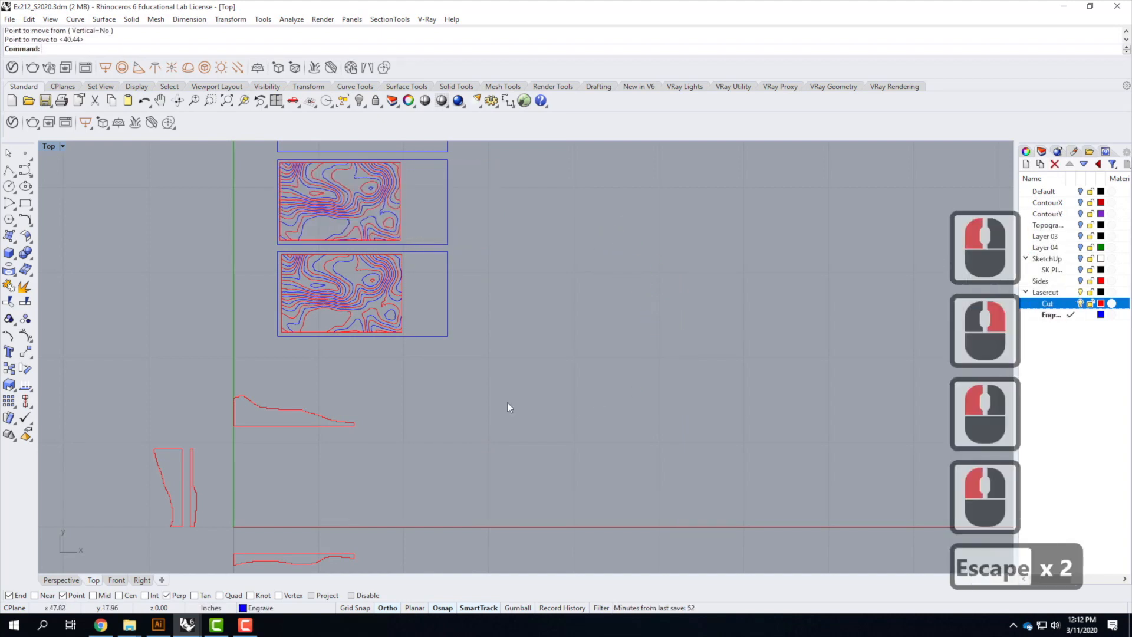
Move the upper side-profile curve into the top sheet rectangle
{"action": "scroll", "coordinate": [263, 423], "scroll_direction": "down", "scroll_amount": 2}
{"action": "left_click", "coordinate": [271, 425]}
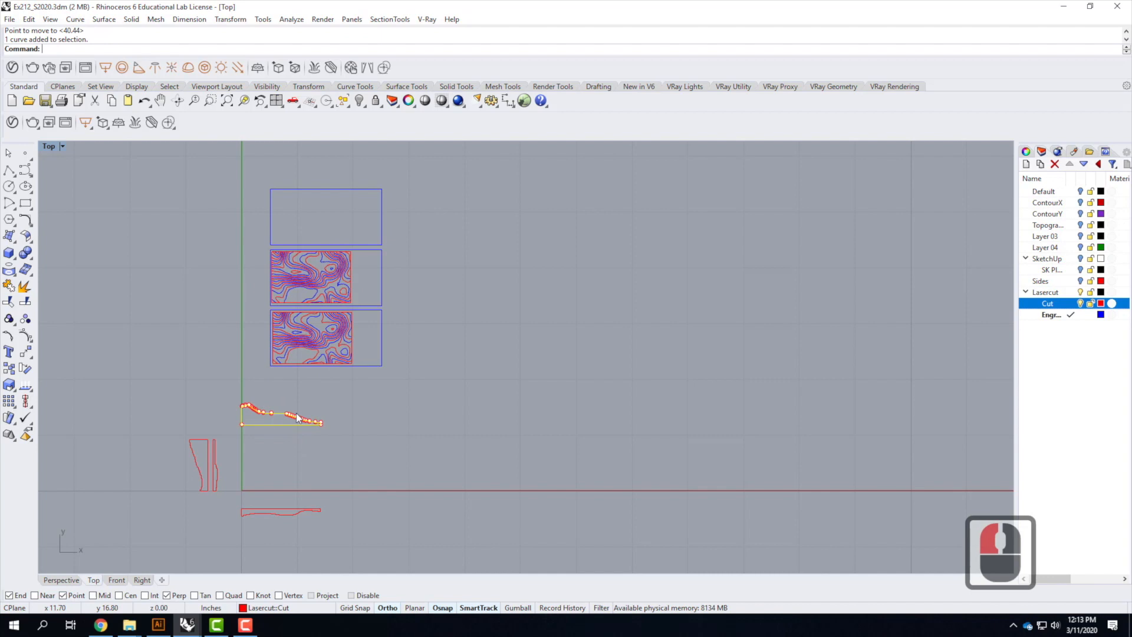
{"action": "type", "text": "move"}
{"action": "key", "text": "Return"}
{"action": "left_click", "coordinate": [551, 416]}
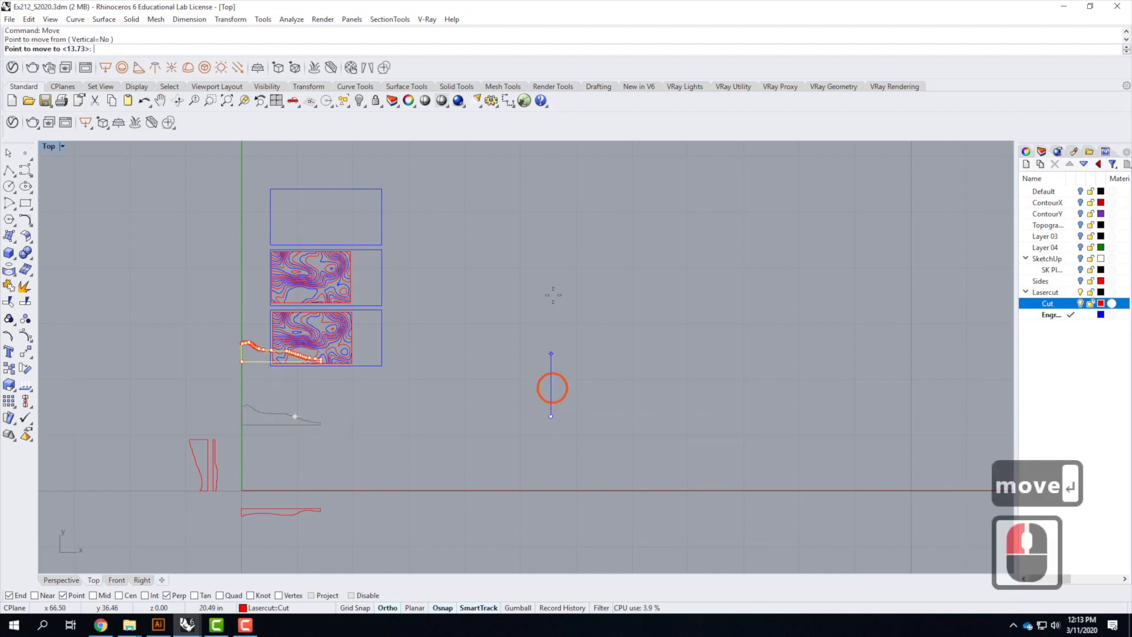
{"action": "left_click", "coordinate": [558, 235]}
{"action": "right_click", "coordinate": [501, 245]}
{"action": "left_click", "coordinate": [459, 252]}
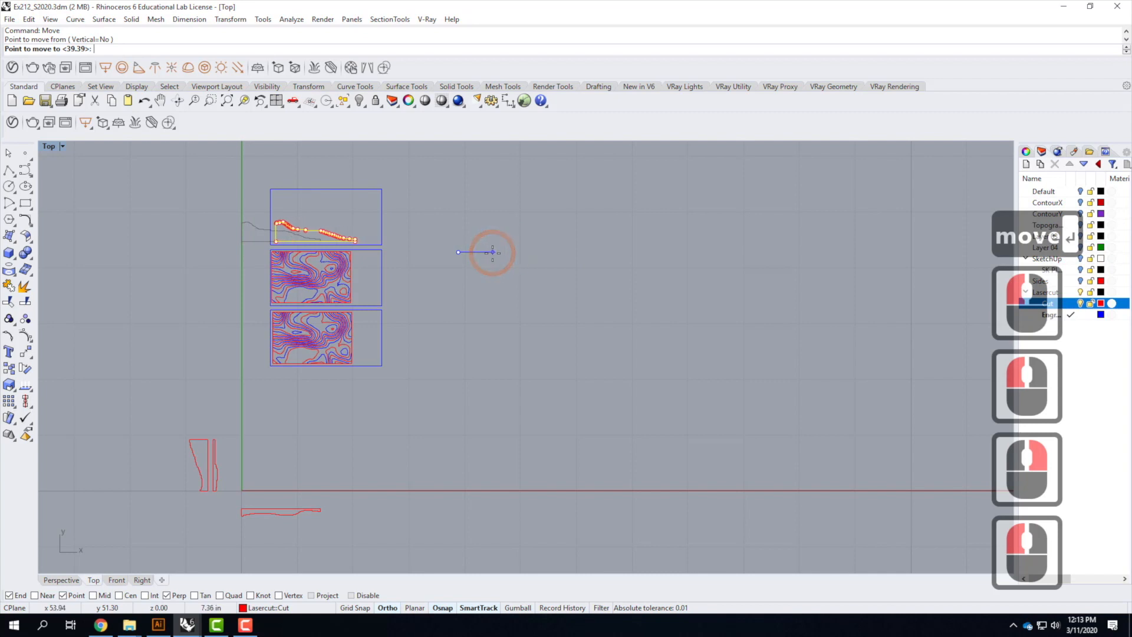
{"action": "left_click", "coordinate": [492, 253]}
Drag the lower side-profile curve into the top sheet rectangle beneath the first profile
{"action": "left_click", "coordinate": [426, 511]}
{"action": "left_click_drag", "start_coordinate": [223, 506], "coordinate": [352, 559]}
{"action": "left_click_drag", "start_coordinate": [288, 515], "coordinate": [392, 215]}
{"action": "left_click_drag", "start_coordinate": [286, 207], "coordinate": [325, 209]}
Drag the wider vertical profile curve into the right side of the top sheet rectangle
{"action": "left_click", "coordinate": [195, 438]}
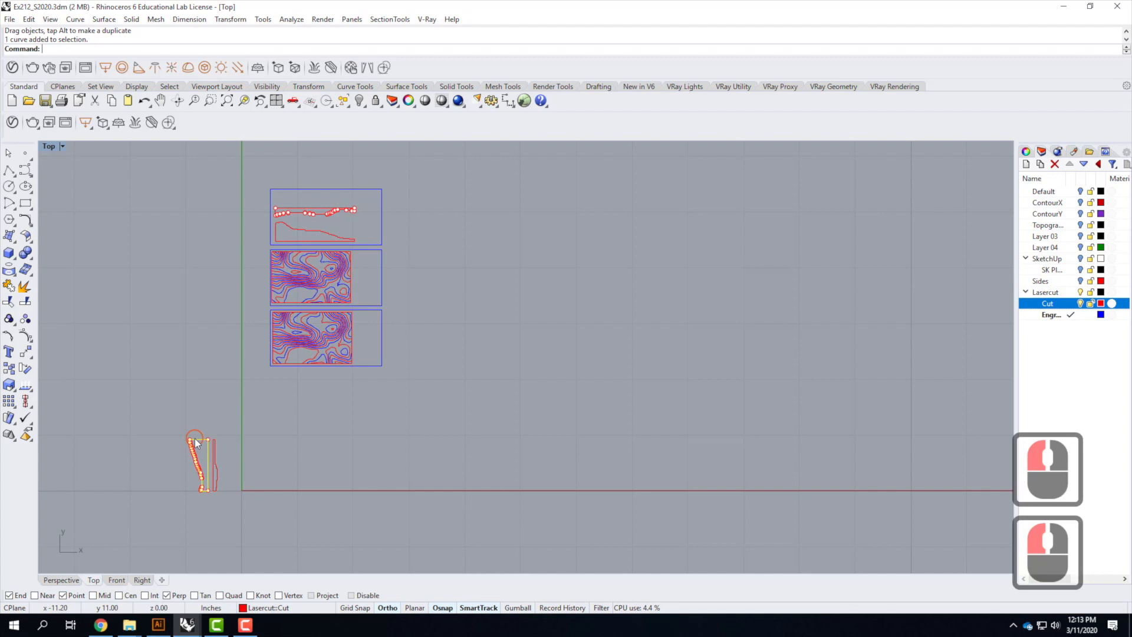
{"action": "left_click_drag", "start_coordinate": [202, 444], "coordinate": [330, 194]}
{"action": "left_click_drag", "start_coordinate": [201, 190], "coordinate": [368, 202]}
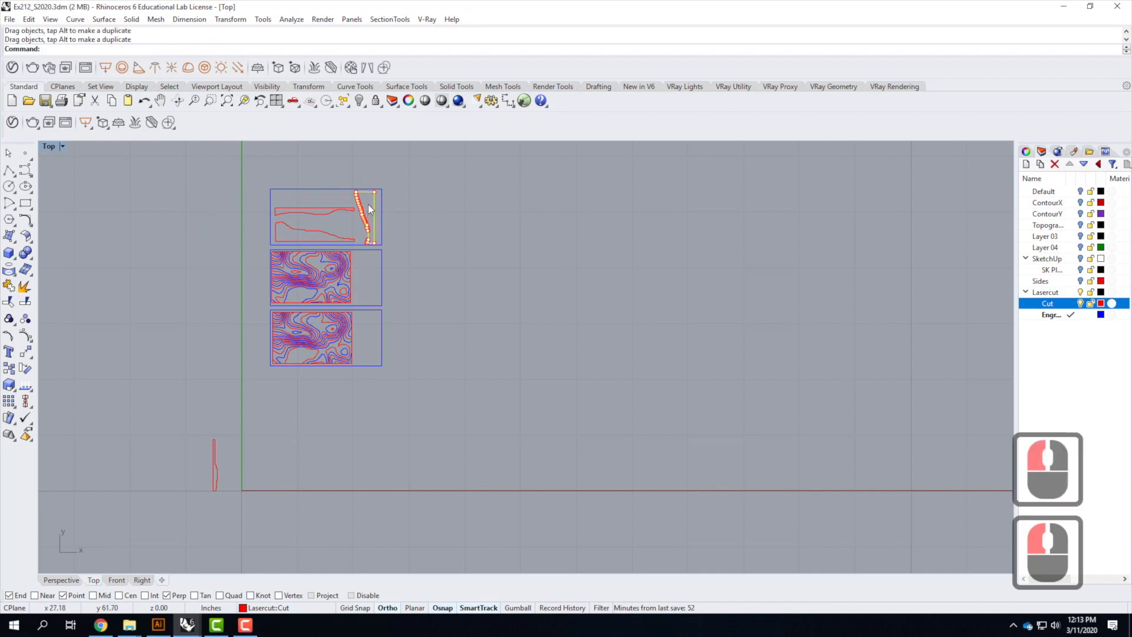
{"action": "scroll", "coordinate": [369, 205], "scroll_direction": "up", "scroll_amount": 4}
{"action": "left_click_drag", "start_coordinate": [367, 177], "coordinate": [366, 175]}
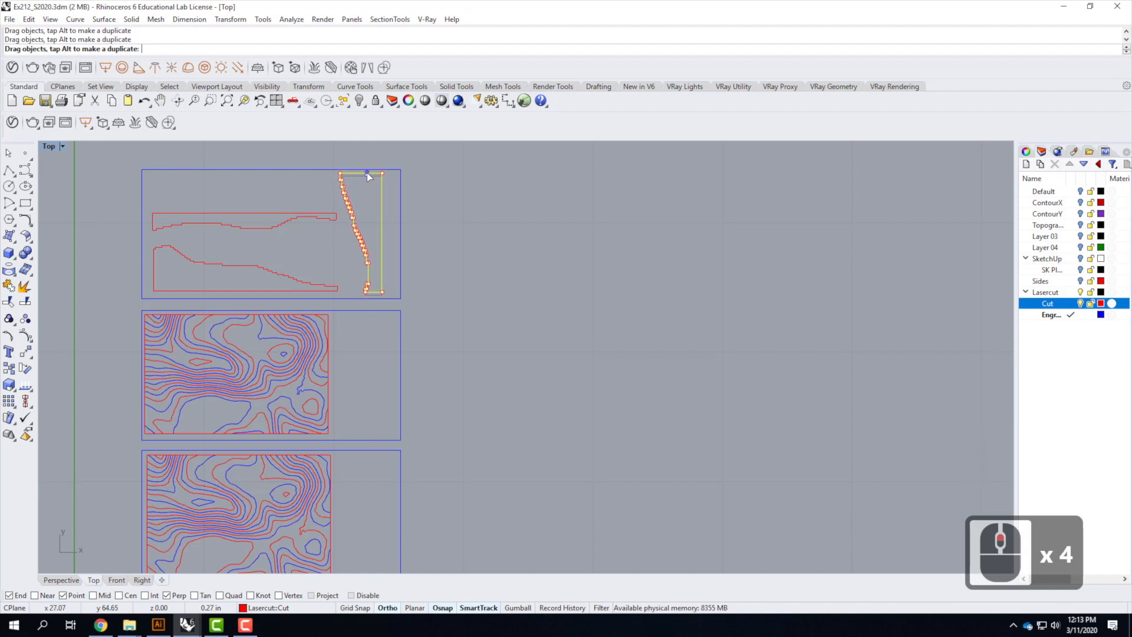
Rotate the remaining narrow vertical profile 90 degrees and drag it along the top edge of the top sheet rectangle
{"action": "scroll", "coordinate": [455, 232], "scroll_direction": "down", "scroll_amount": 4}
{"action": "left_click_drag", "start_coordinate": [263, 475], "coordinate": [358, 216]}
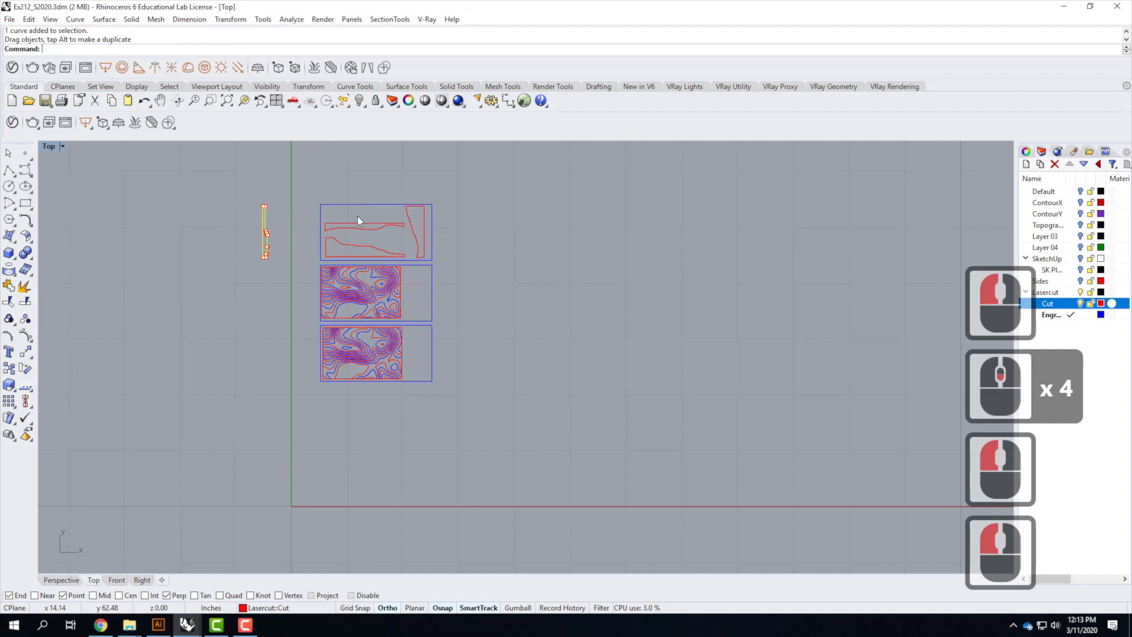
{"action": "scroll", "coordinate": [283, 211], "scroll_direction": "up", "scroll_amount": 4}
{"action": "type", "text": "rotate"}
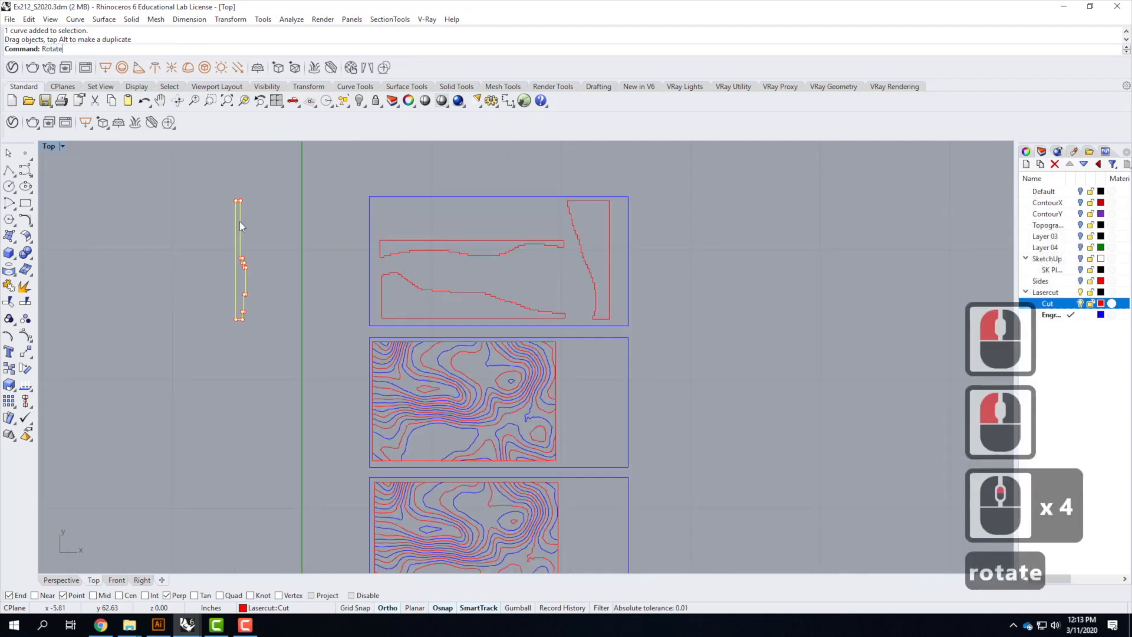
{"action": "key", "text": "Return"}
{"action": "left_click", "coordinate": [241, 200]}
{"action": "left_click", "coordinate": [283, 210]}
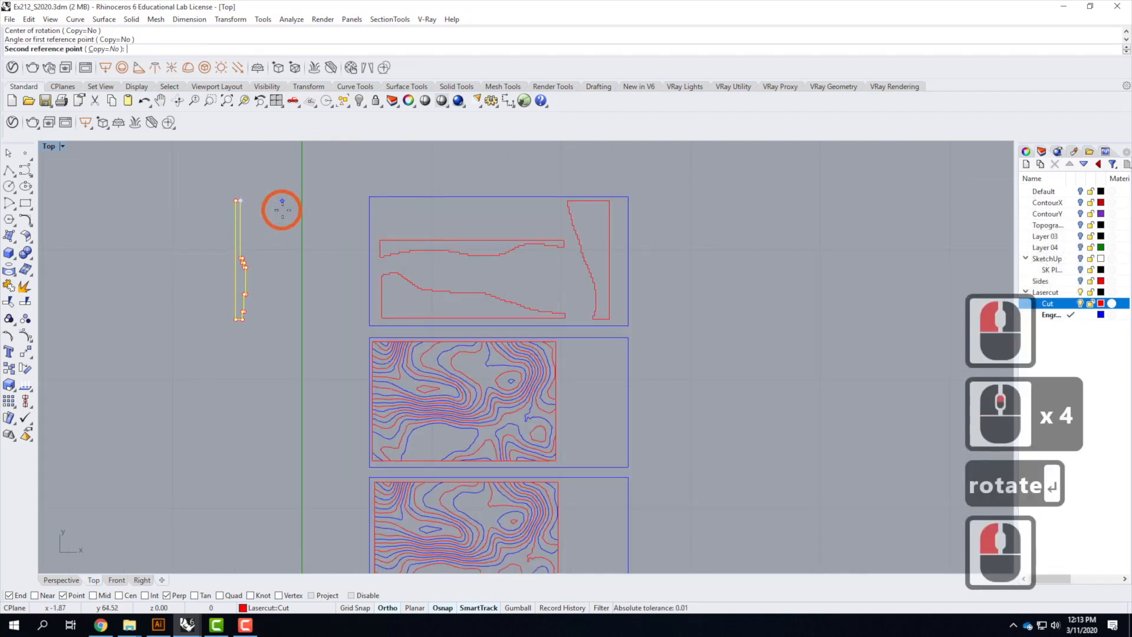
{"action": "left_click", "coordinate": [280, 337]}
{"action": "left_click_drag", "start_coordinate": [207, 201], "coordinate": [486, 215]}
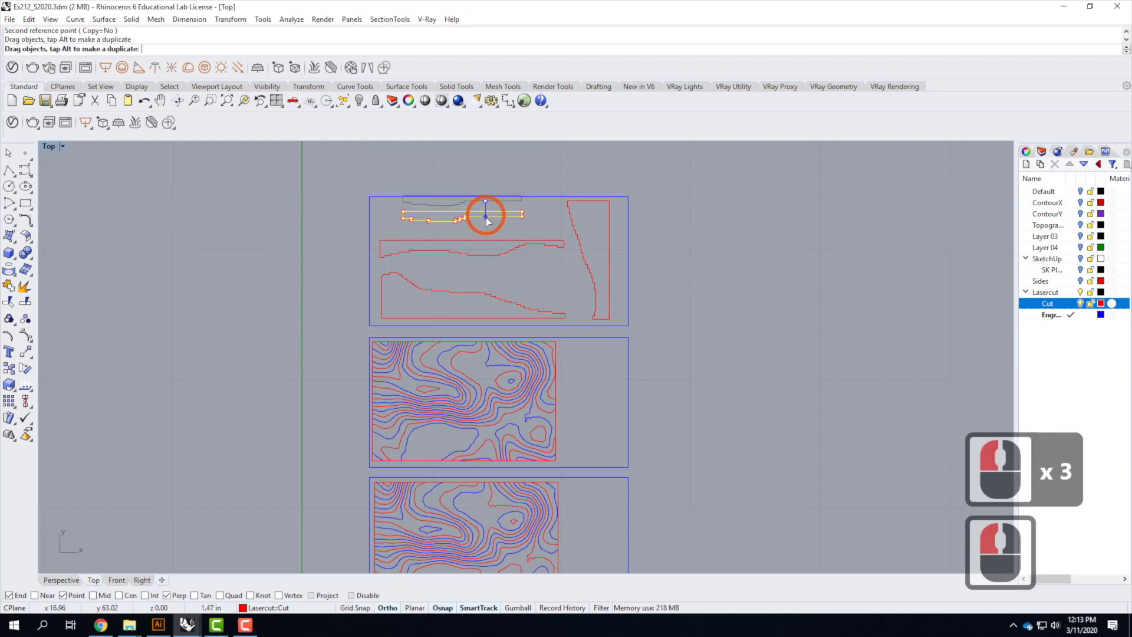
{"action": "key", "text": "Escape"}
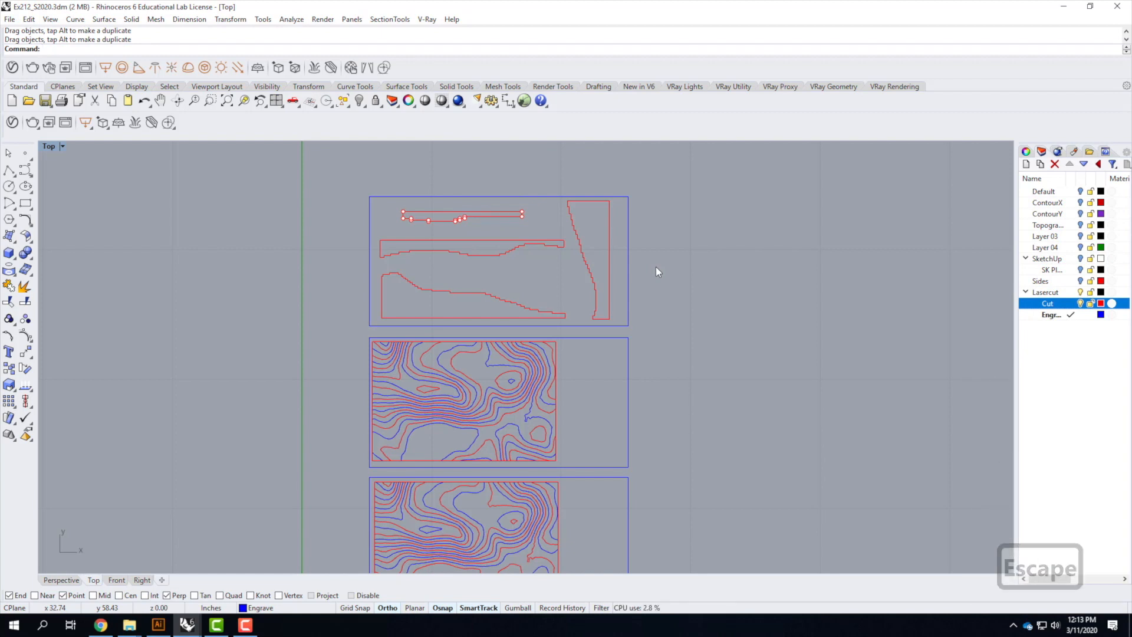
Window-select all three laser-cut sheets with their curves and export the selection as an AutoCAD Drawing (*.dwg)
{"action": "scroll", "coordinate": [512, 270], "scroll_direction": "down", "scroll_amount": 2}
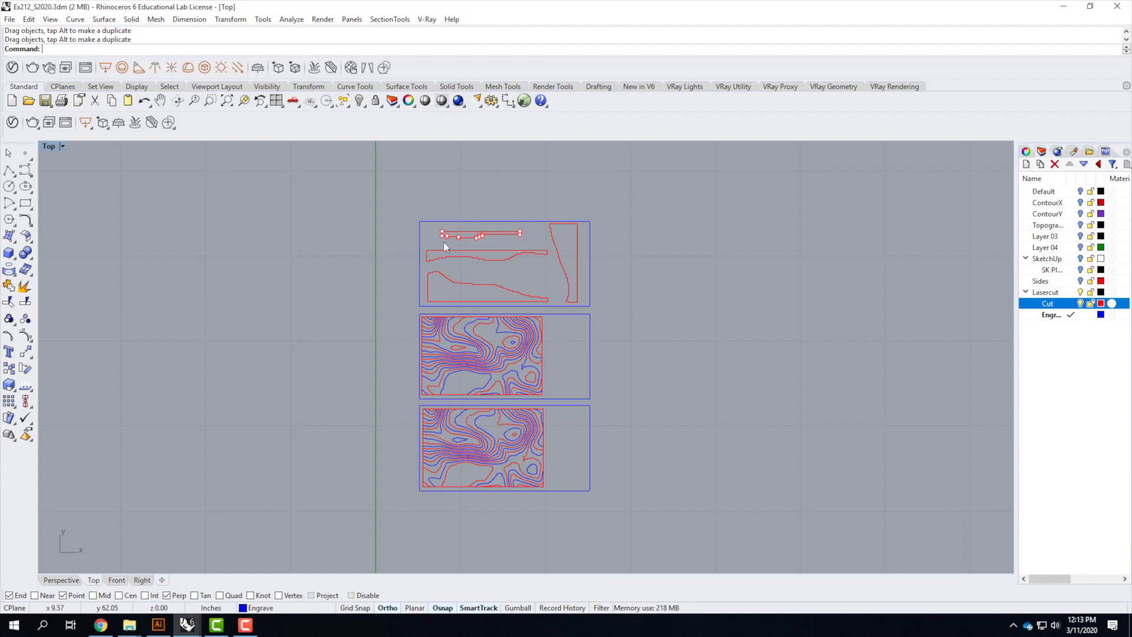
{"action": "left_click", "coordinate": [420, 230]}
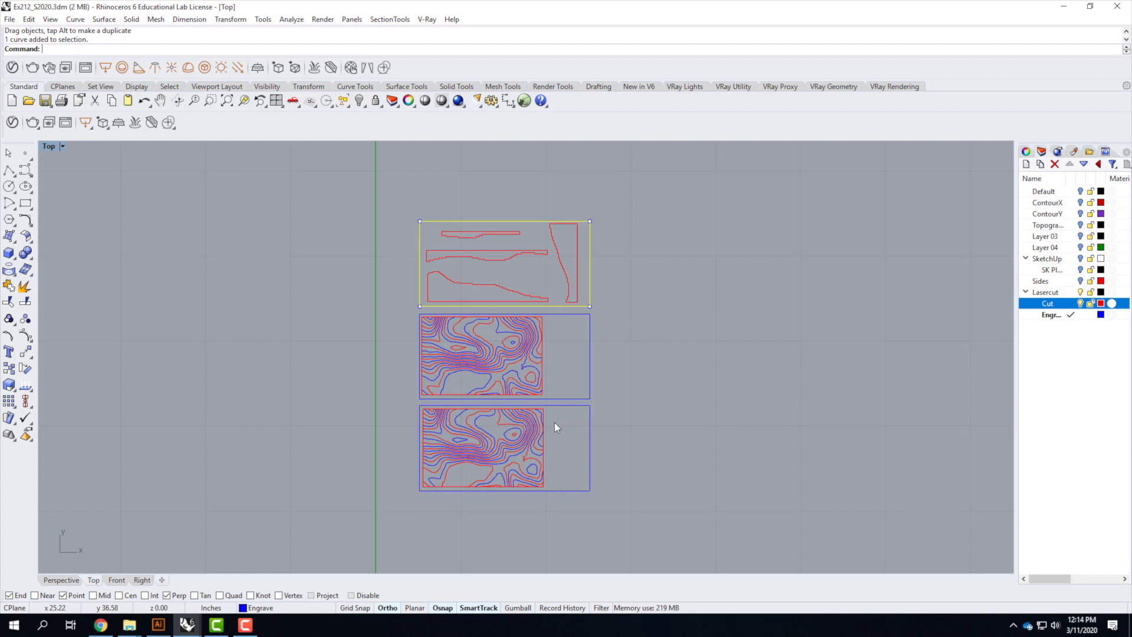
{"action": "left_click", "coordinate": [671, 344]}
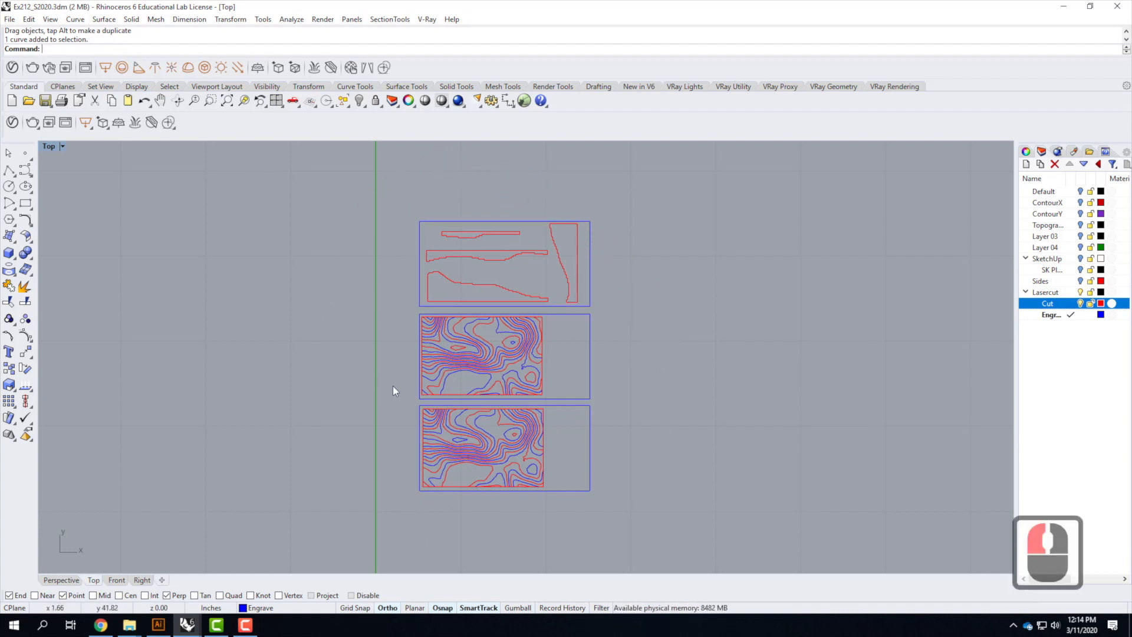
{"action": "left_click_drag", "start_coordinate": [384, 186], "coordinate": [649, 518]}
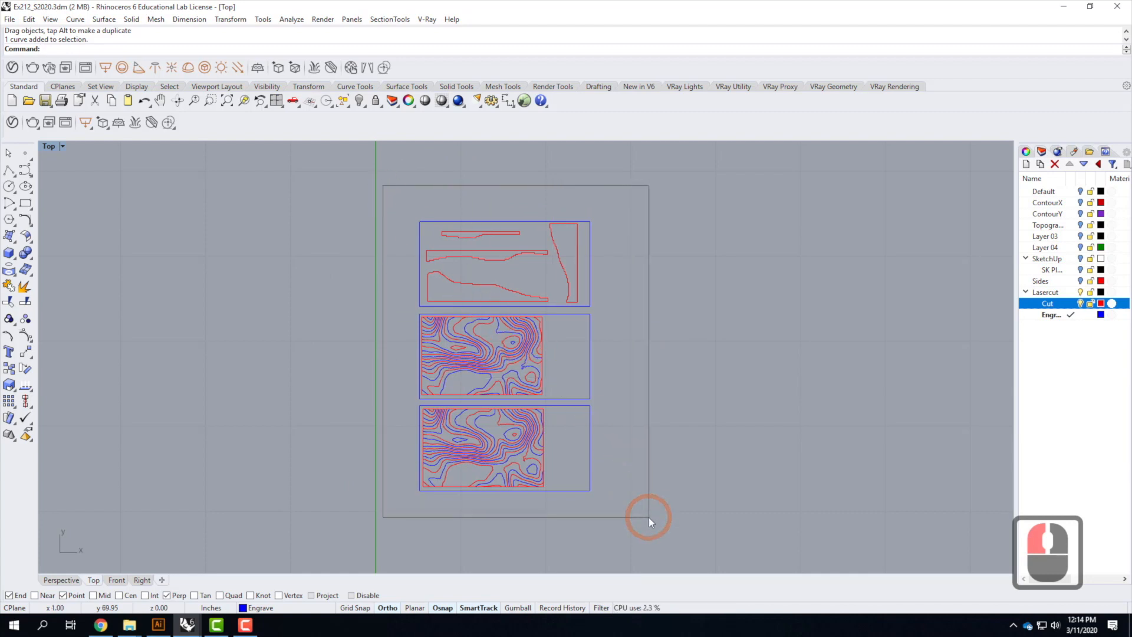
{"action": "left_click", "coordinate": [11, 20]}
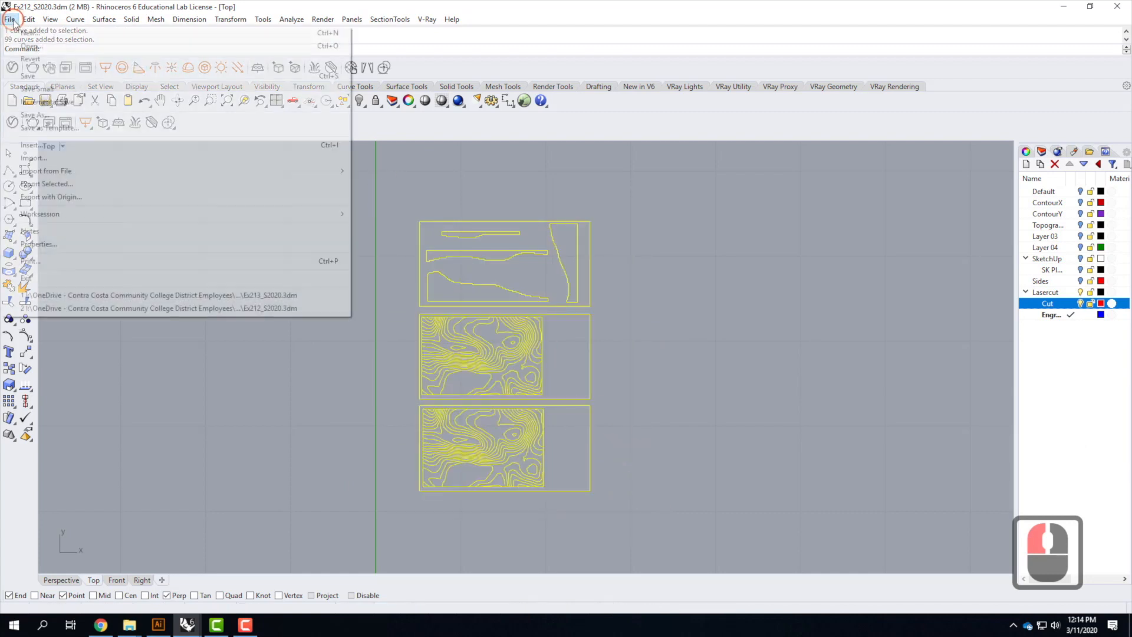
{"action": "left_click", "coordinate": [79, 186]}
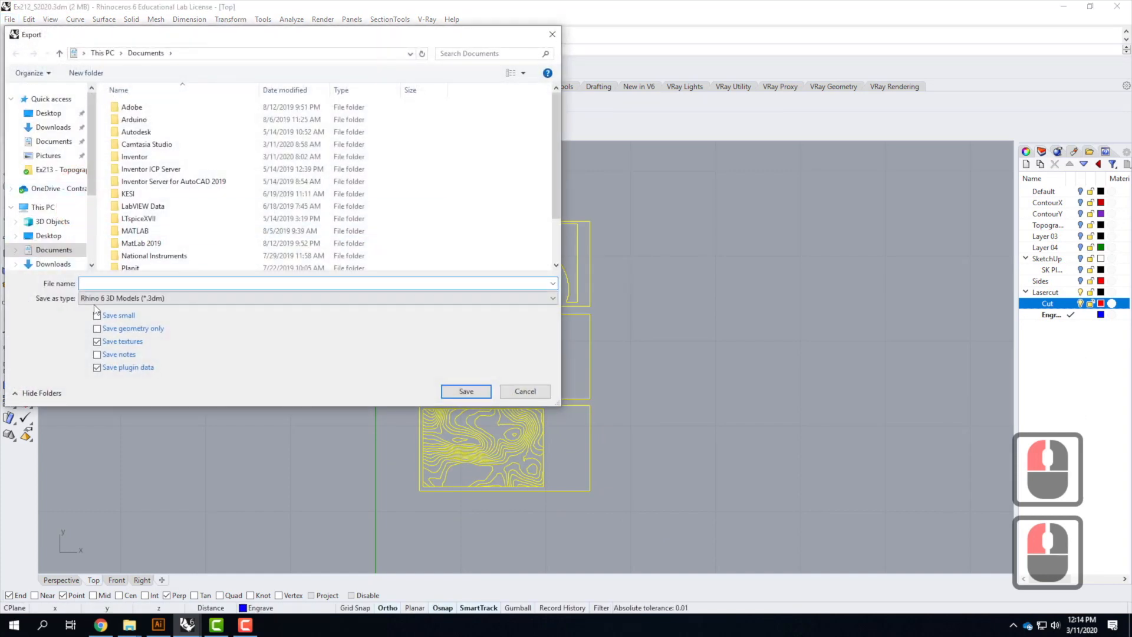
{"action": "left_click", "coordinate": [98, 298]}
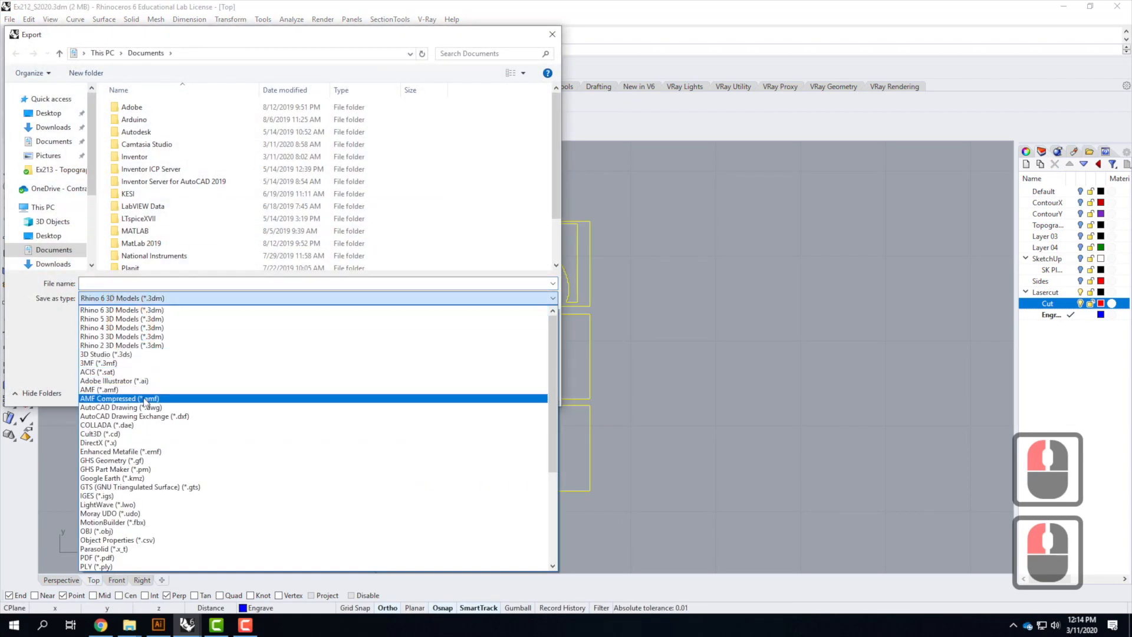
{"action": "left_click", "coordinate": [171, 408]}
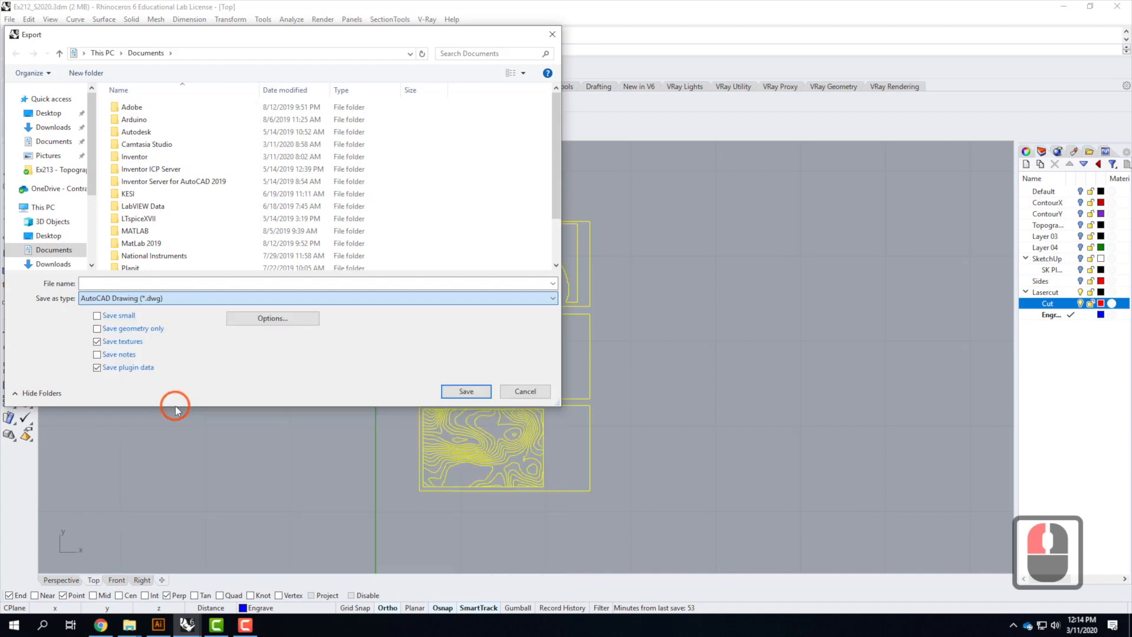
Browse the export location to OneDrive, Live Demonstrations, Live - A136 Exercises, Ex213 - Topographic Models (Day 2)
{"action": "left_click", "coordinate": [182, 403]}
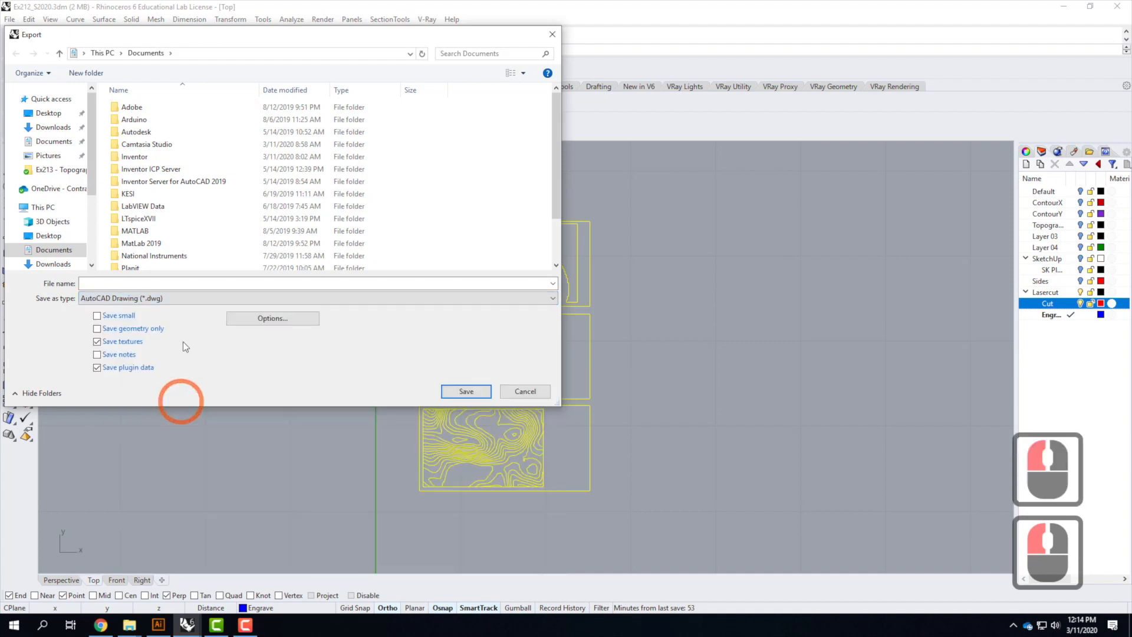
{"action": "left_click", "coordinate": [59, 188]}
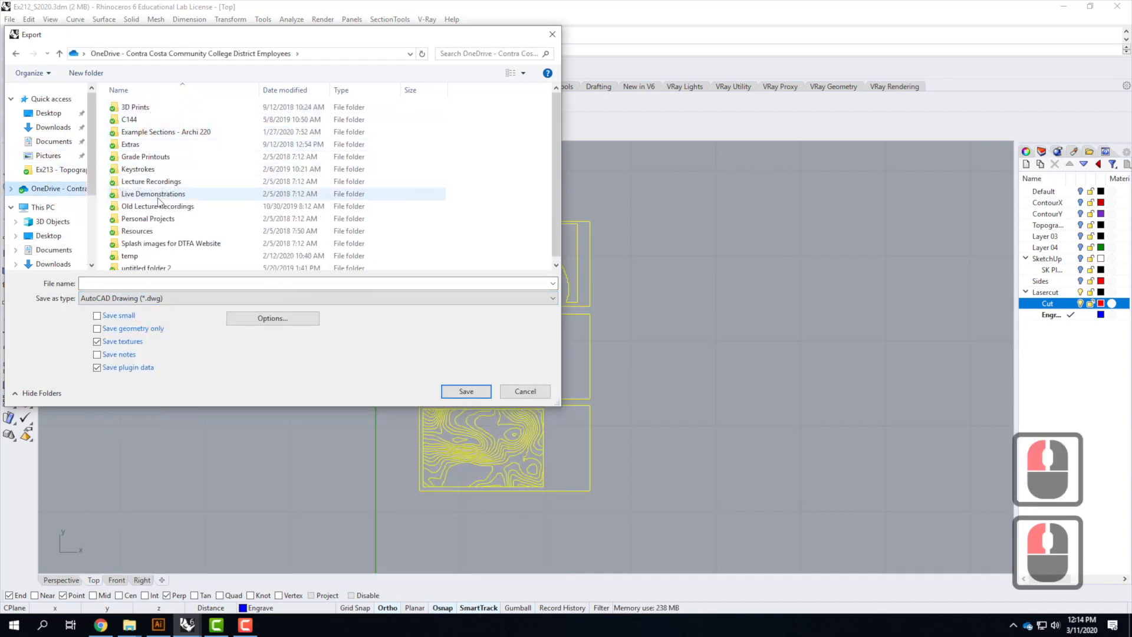
{"action": "double_click", "coordinate": [154, 194]}
{"action": "left_click", "coordinate": [151, 121]}
{"action": "double_click", "coordinate": [151, 121]}
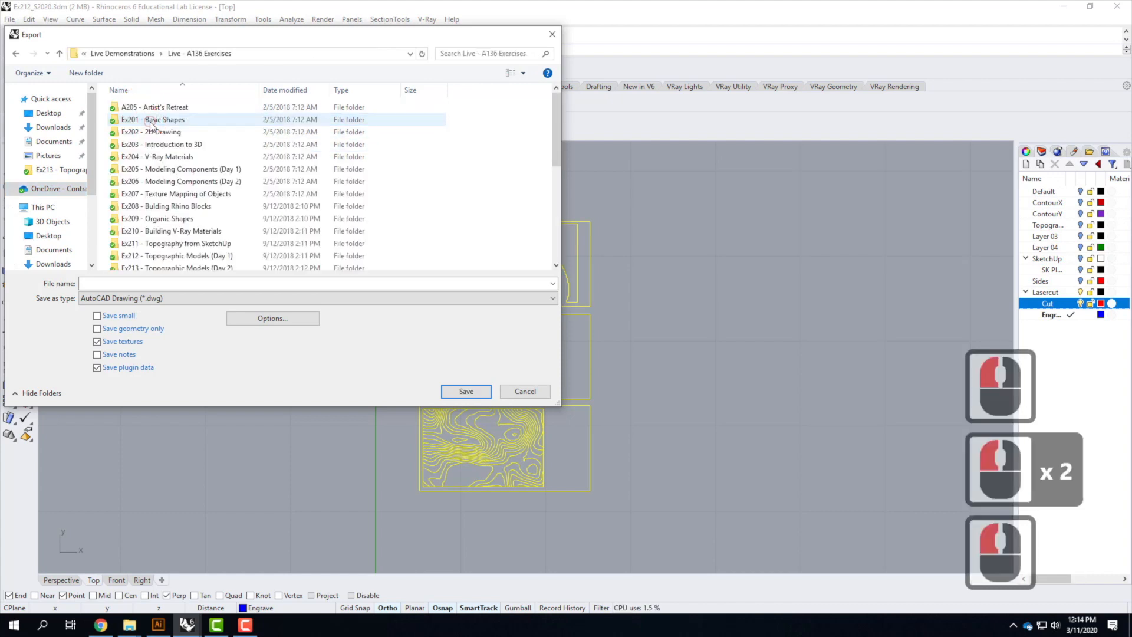
{"action": "scroll", "coordinate": [173, 268], "scroll_direction": "down", "scroll_amount": 2}
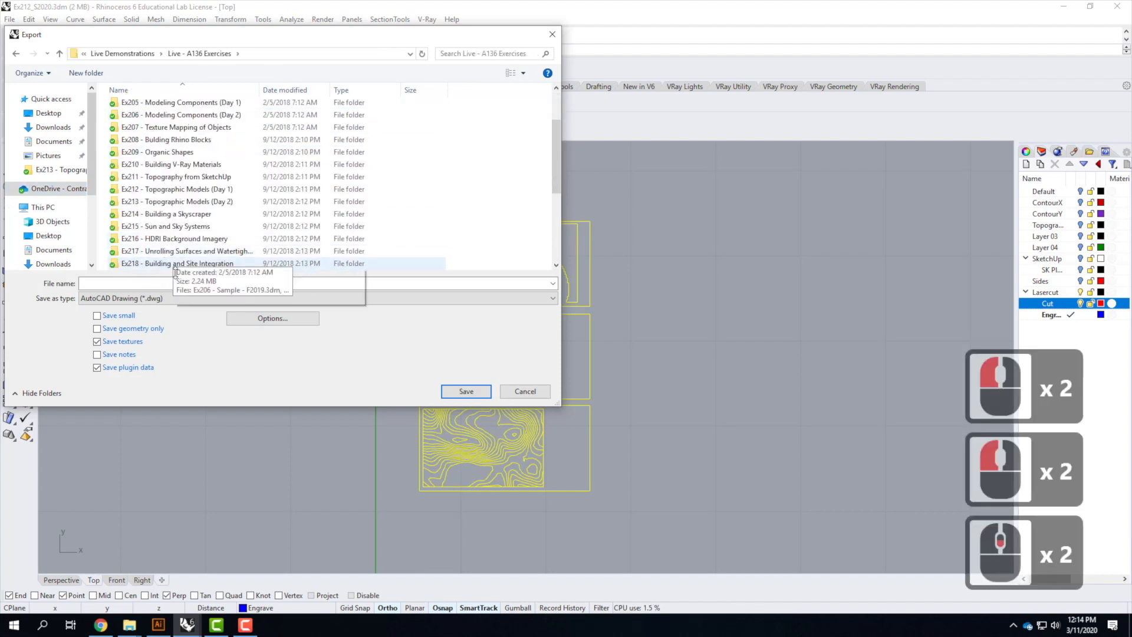
{"action": "double_click", "coordinate": [165, 201]}
Name the export file S2020_Lasercut, keeping the AutoCAD Drawing (*.dwg) type
{"action": "double_click", "coordinate": [98, 281]}
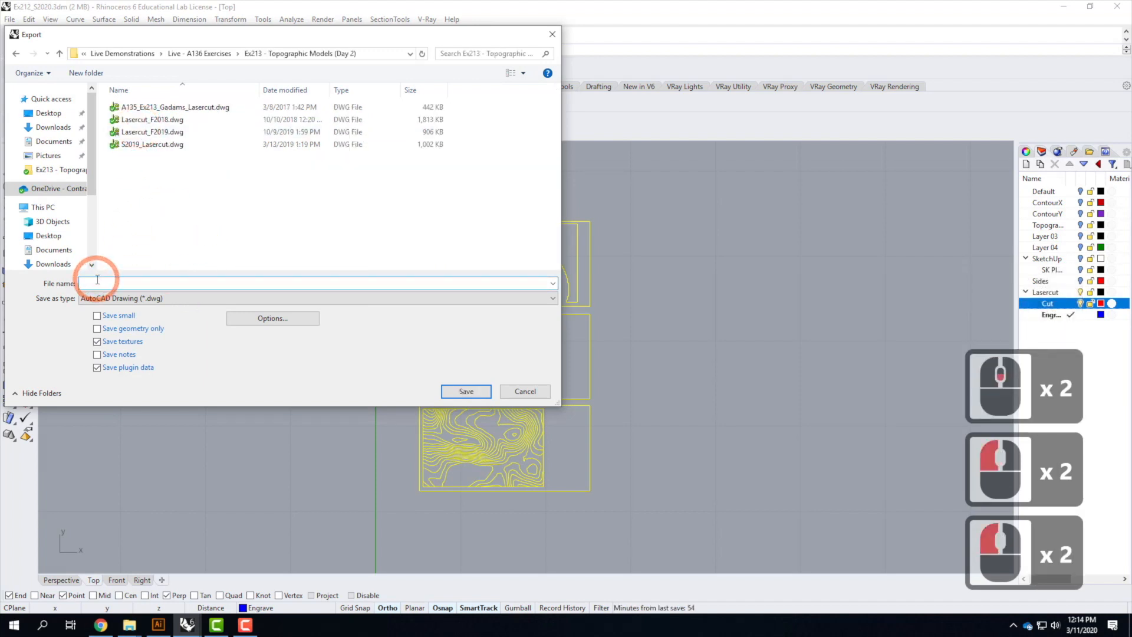
{"action": "type", "text": "S2020"}
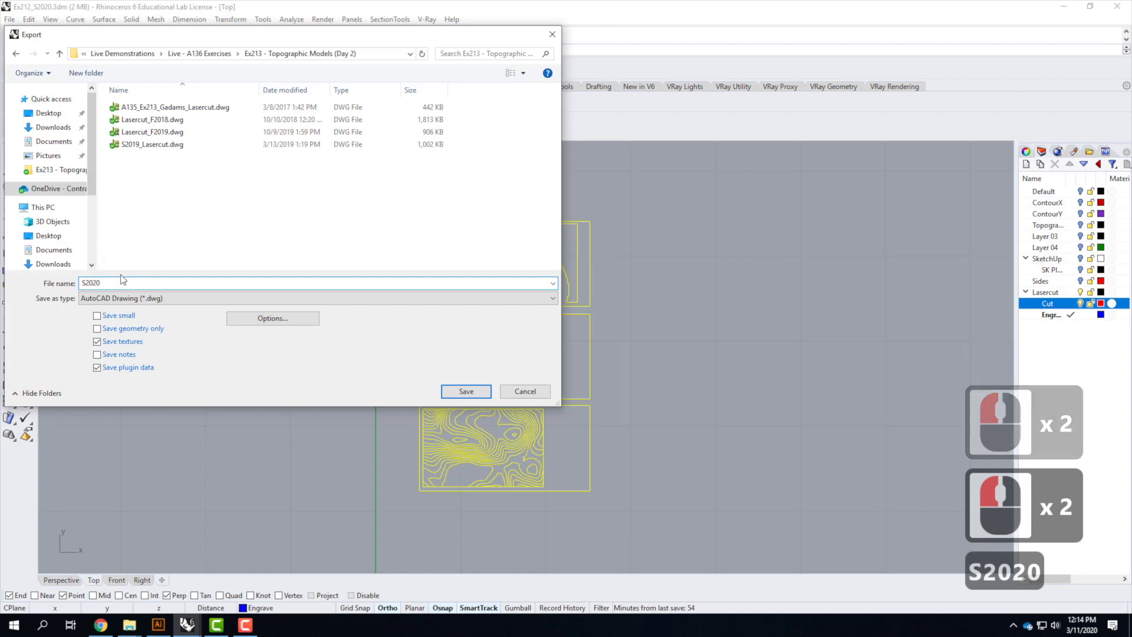
{"action": "type", "text": "_Lasercut"}
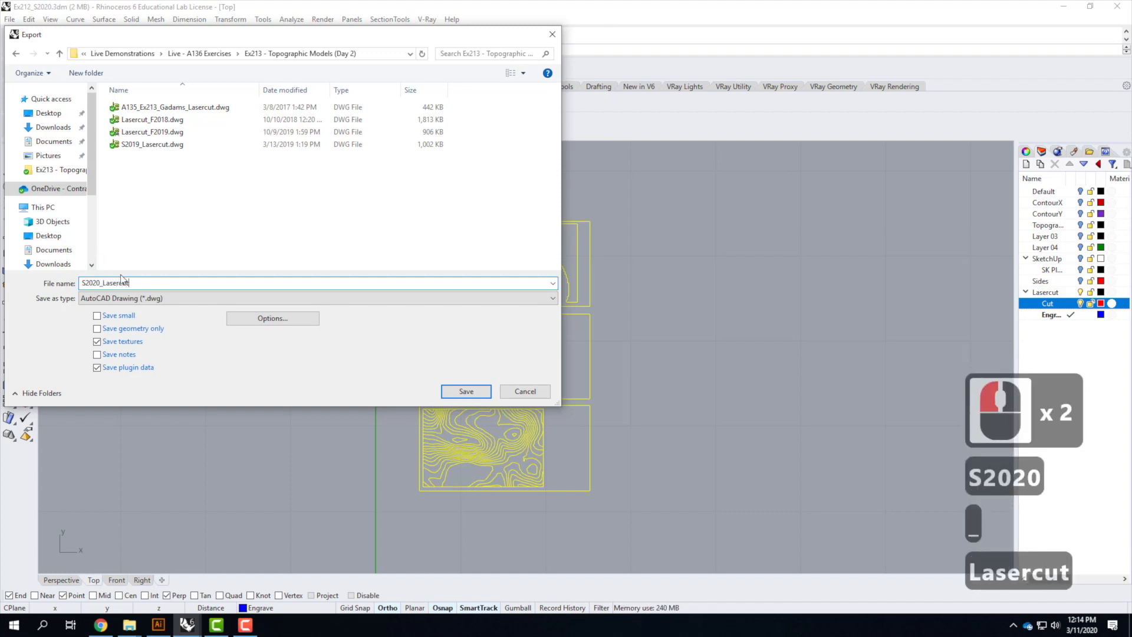
{"action": "left_click", "coordinate": [175, 298]}
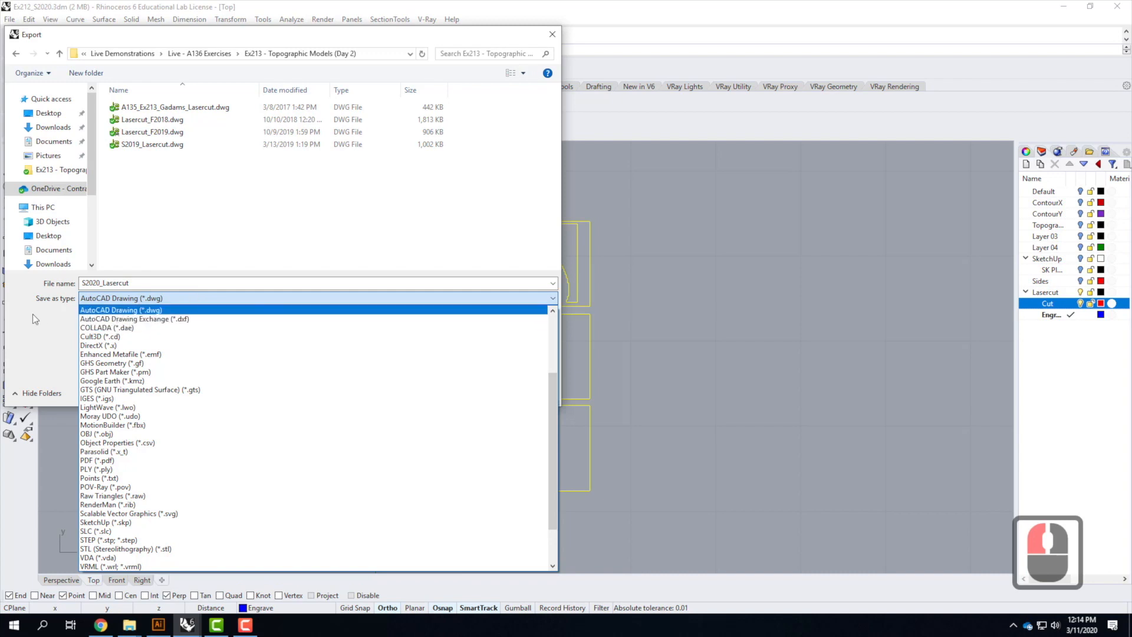
{"action": "left_click", "coordinate": [130, 311]}
{"action": "left_click", "coordinate": [301, 323]}
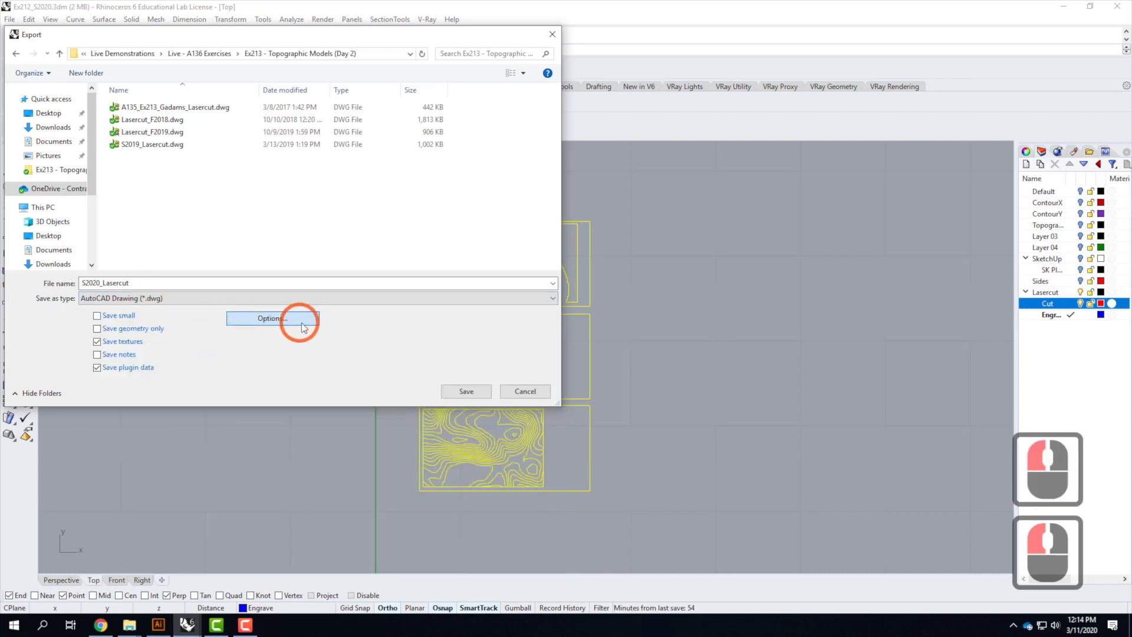
{"action": "left_click", "coordinate": [534, 295]}
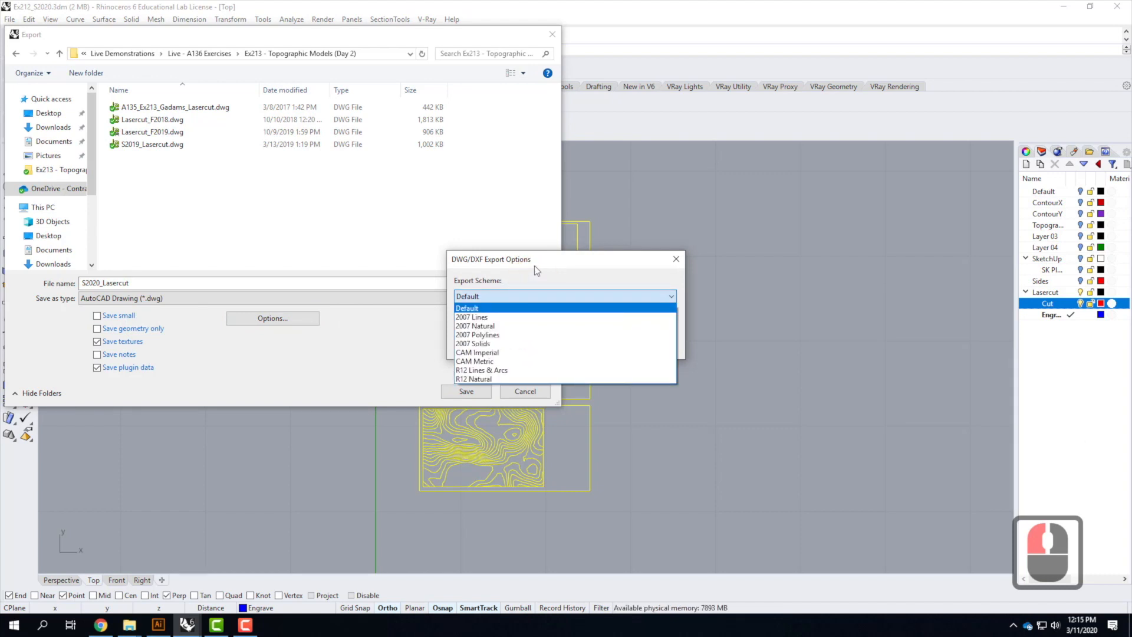
{"action": "left_click", "coordinate": [535, 265]}
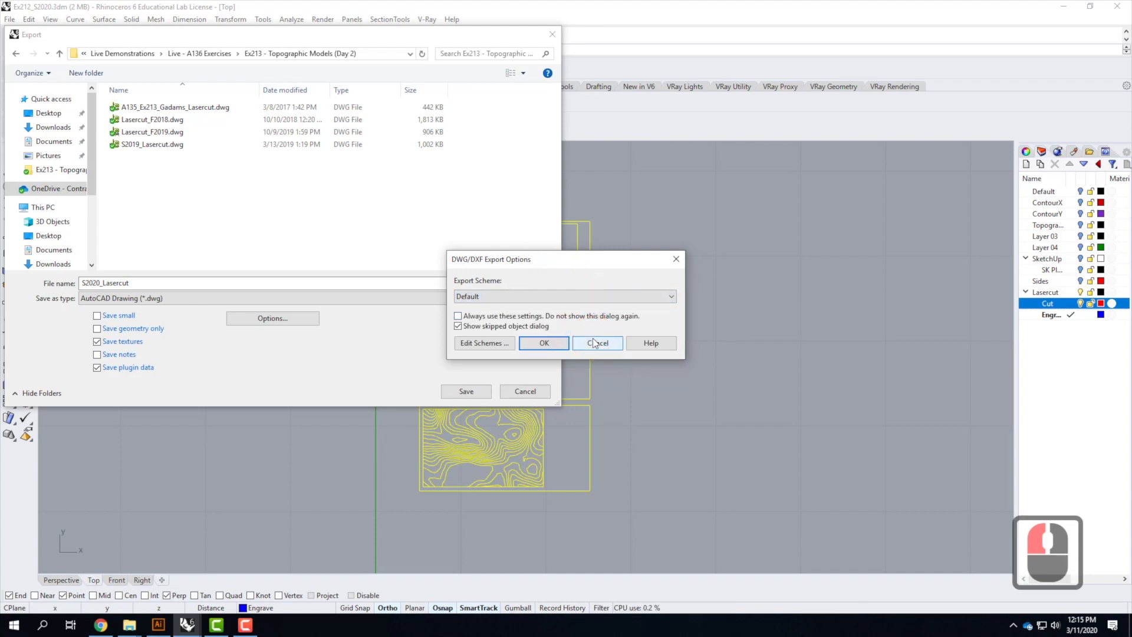
{"action": "left_click", "coordinate": [545, 343]}
Save the DWG export using the 2007 Polylines export scheme, then clear the selection
{"action": "left_click", "coordinate": [464, 391]}
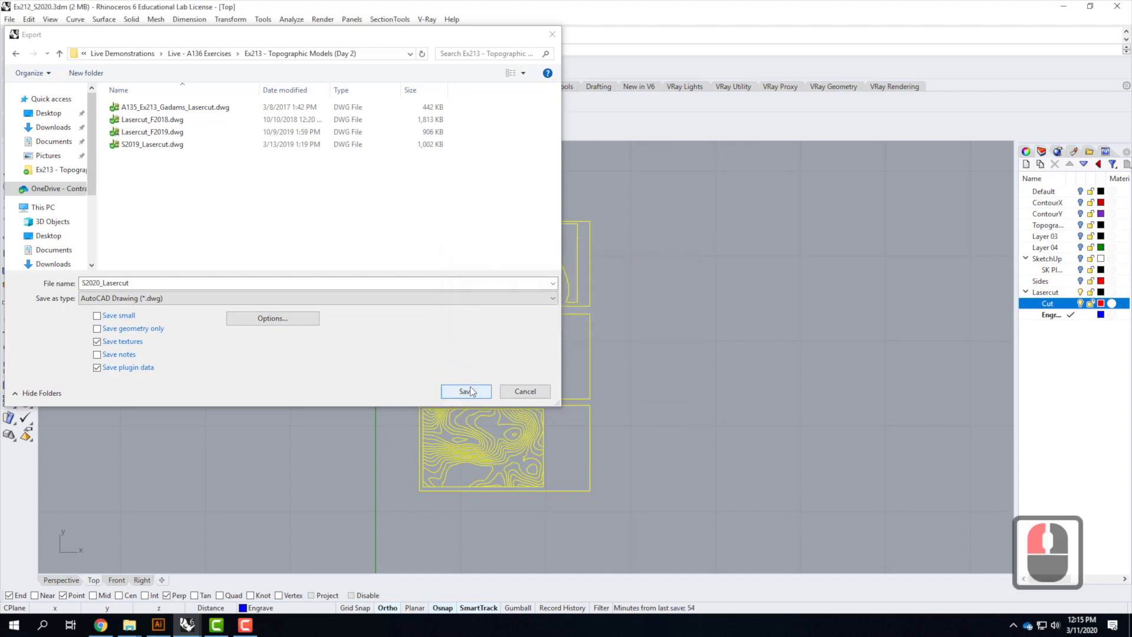
{"action": "left_click", "coordinate": [465, 391]}
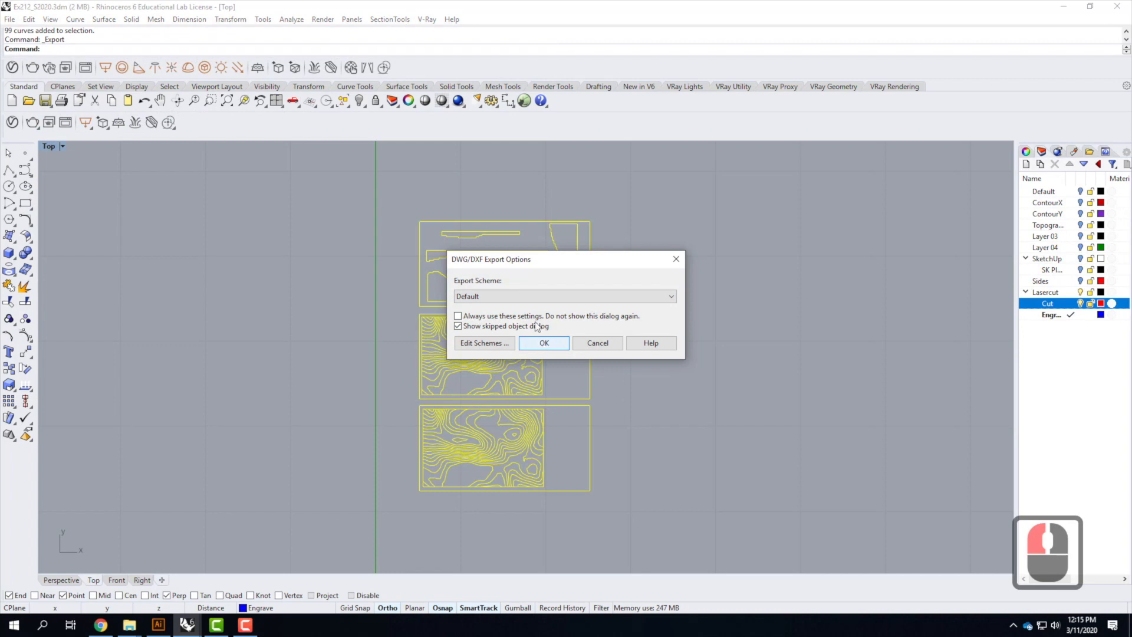
{"action": "left_click", "coordinate": [526, 297]}
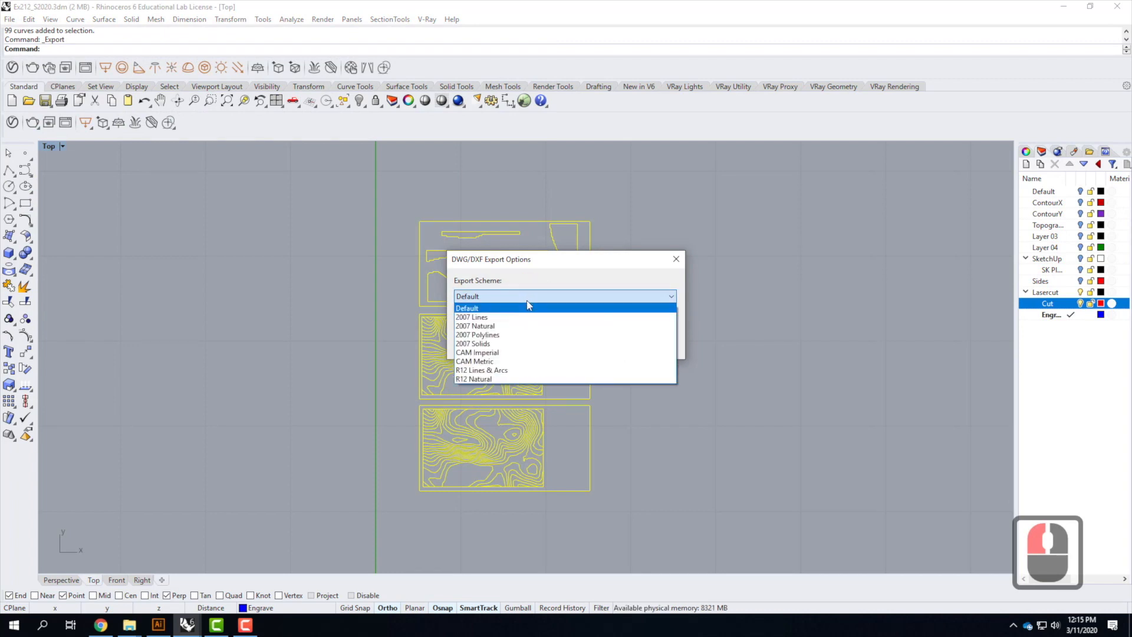
{"action": "left_click", "coordinate": [526, 336]}
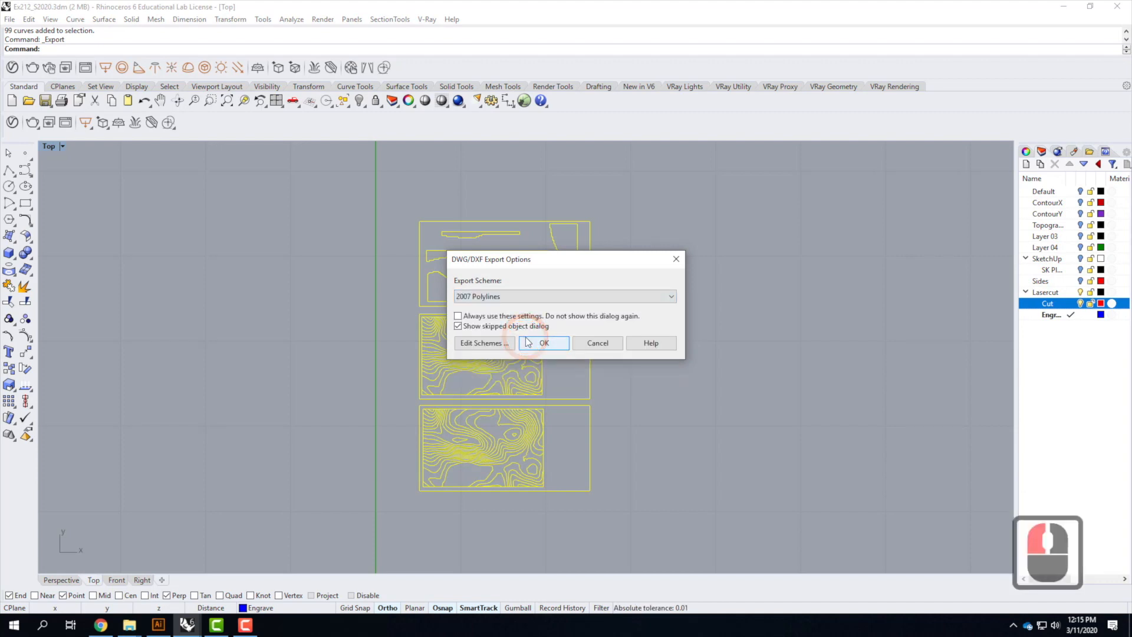
{"action": "left_click", "coordinate": [544, 345]}
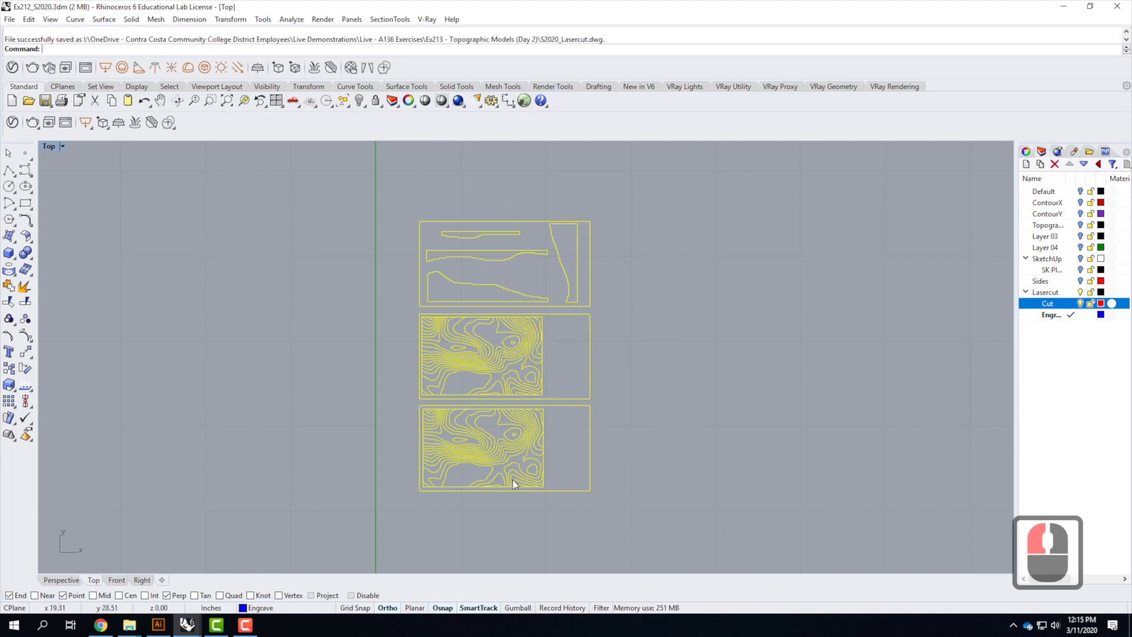
{"action": "left_click", "coordinate": [673, 282]}
{"action": "left_click", "coordinate": [478, 191]}
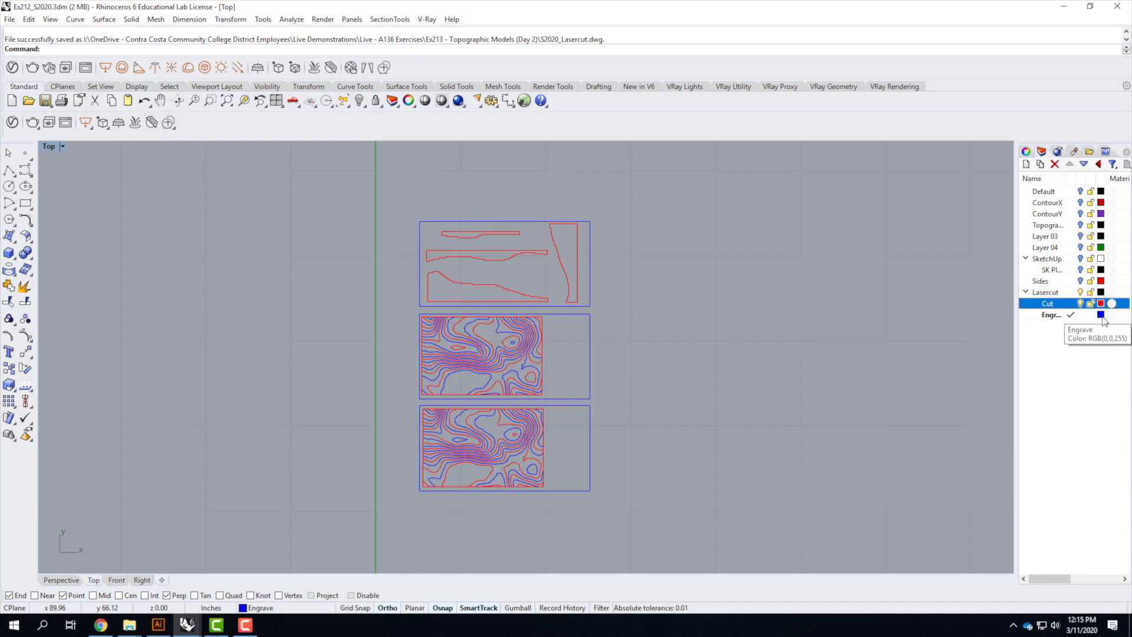
Minimize the Rhino and browser windows to reach the desktop
{"action": "left_click", "coordinate": [1066, 8]}
{"action": "left_click", "coordinate": [374, 96]}
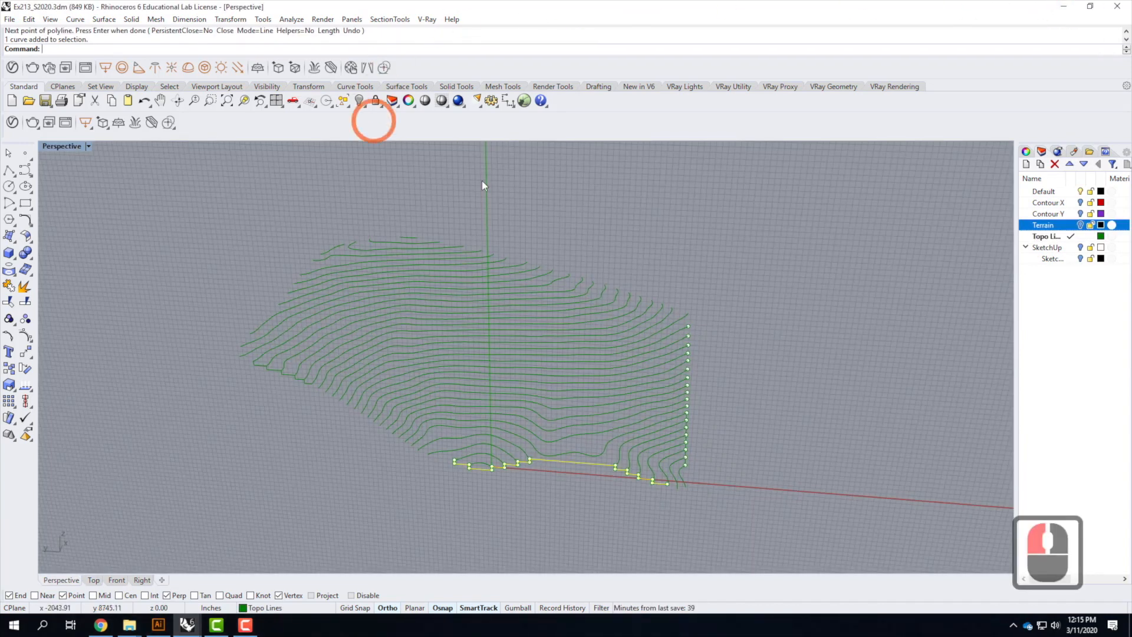
{"action": "left_click", "coordinate": [1064, 6]}
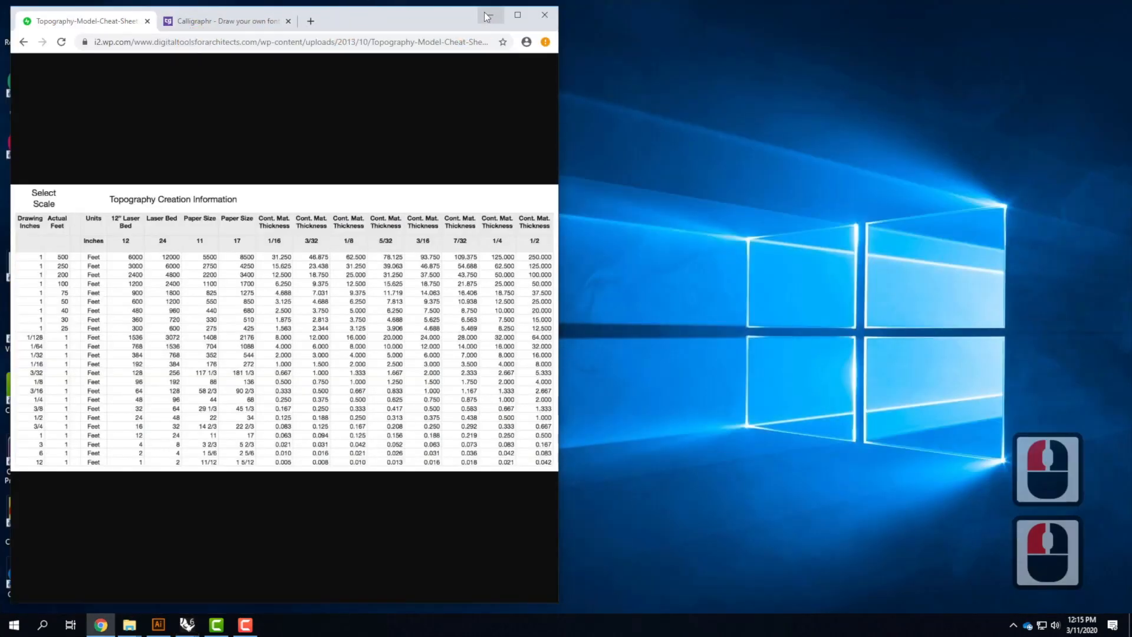
{"action": "left_click", "coordinate": [486, 16]}
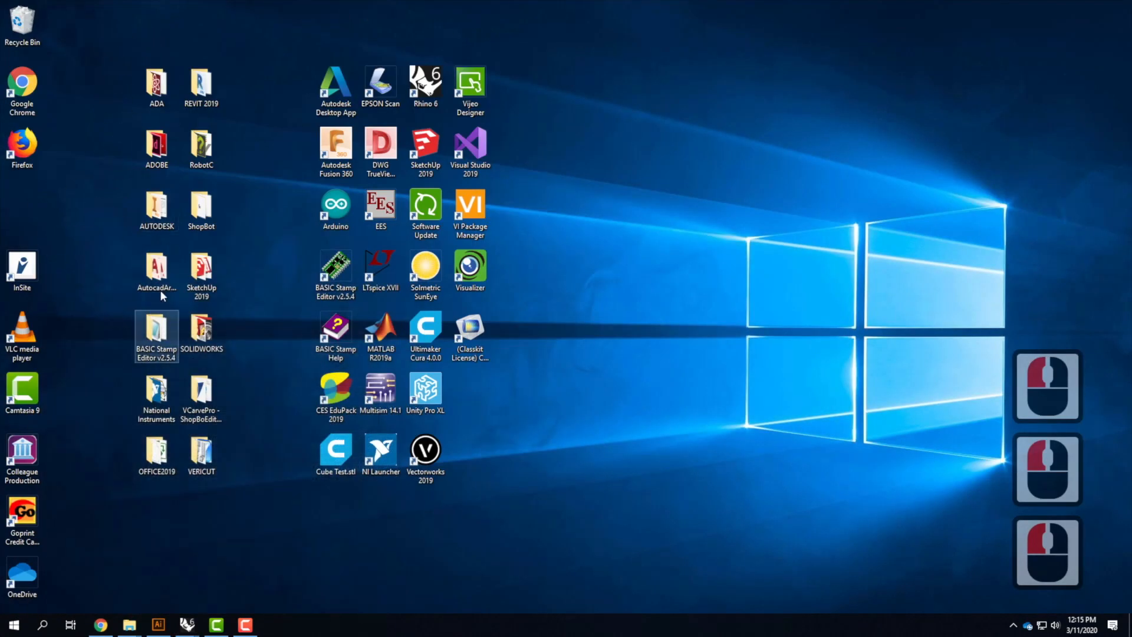
Open File Explorer and browse to the Ex213 - Topographic Models (Day 2) folder to check the exported DWG
{"action": "left_click", "coordinate": [13, 629]}
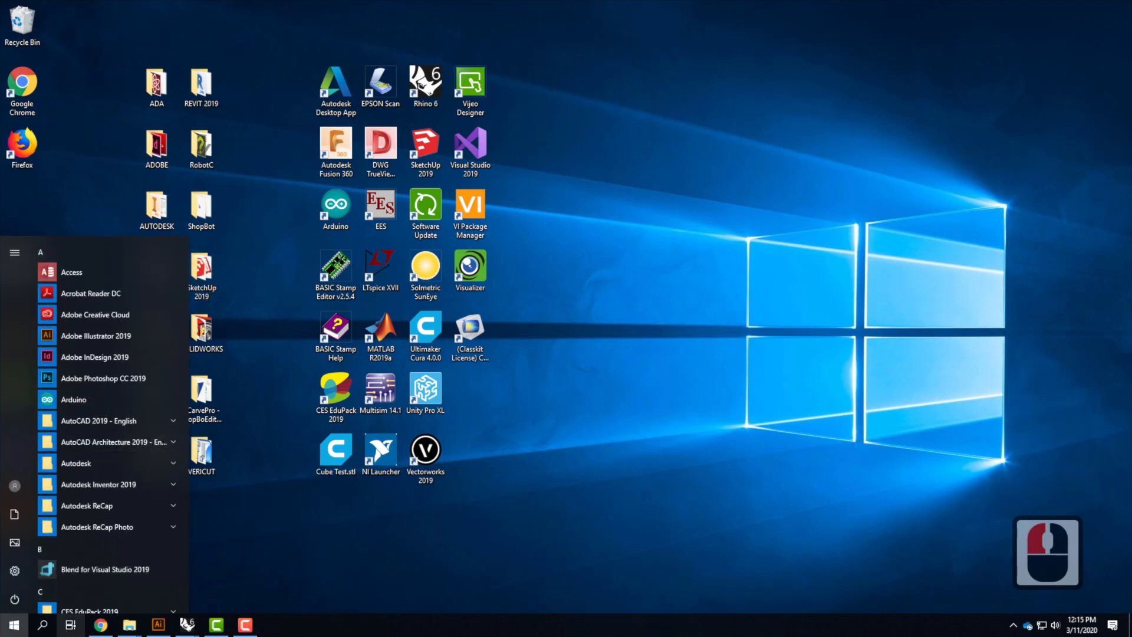
{"action": "left_click", "coordinate": [133, 181]}
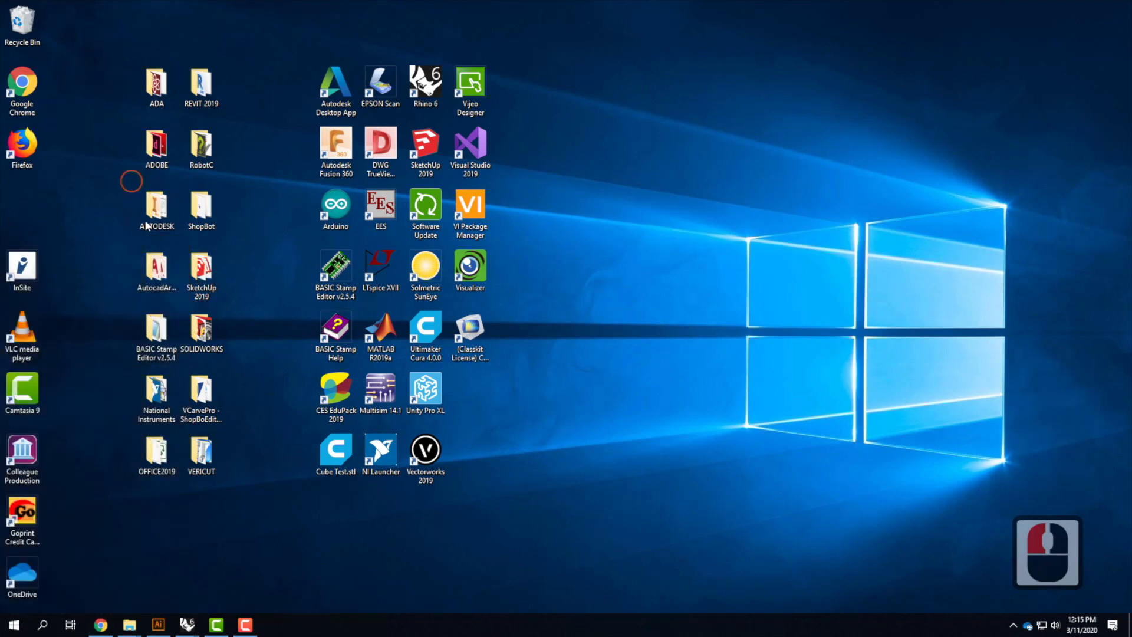
{"action": "left_click", "coordinate": [130, 624]}
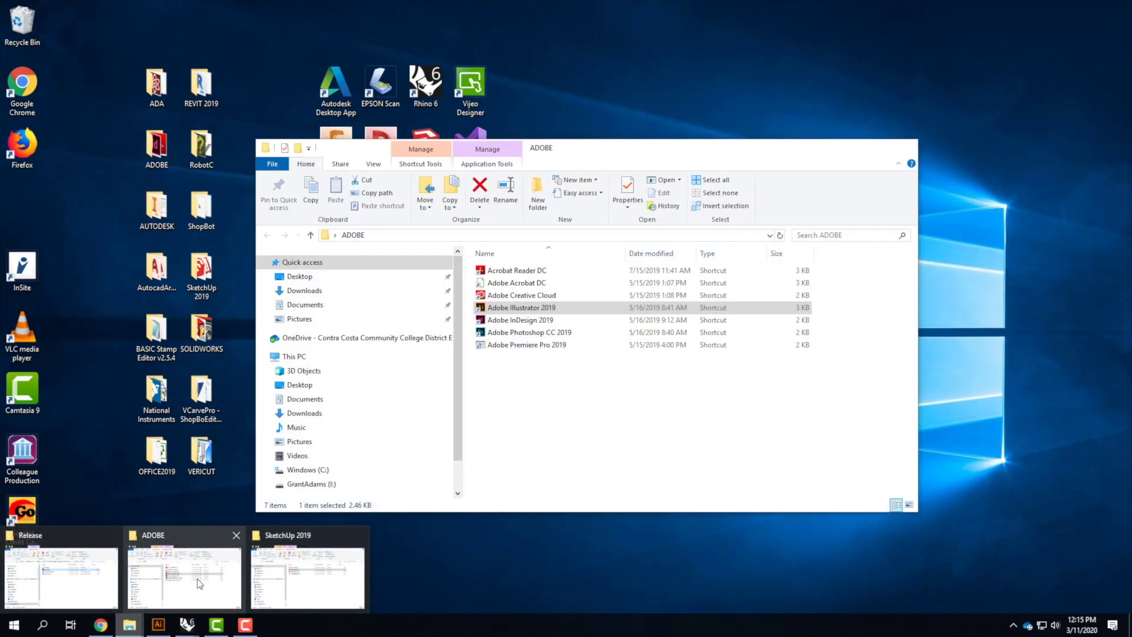
{"action": "left_click", "coordinate": [274, 561]}
{"action": "left_click", "coordinate": [335, 368]}
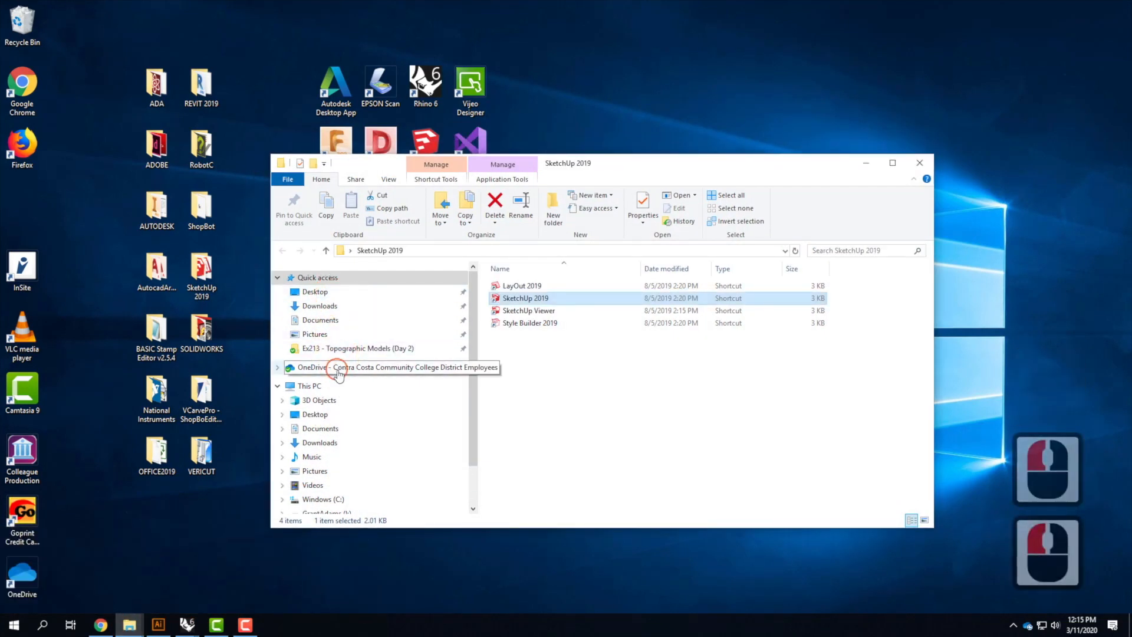
{"action": "left_click", "coordinate": [563, 373]}
{"action": "double_click", "coordinate": [564, 373]}
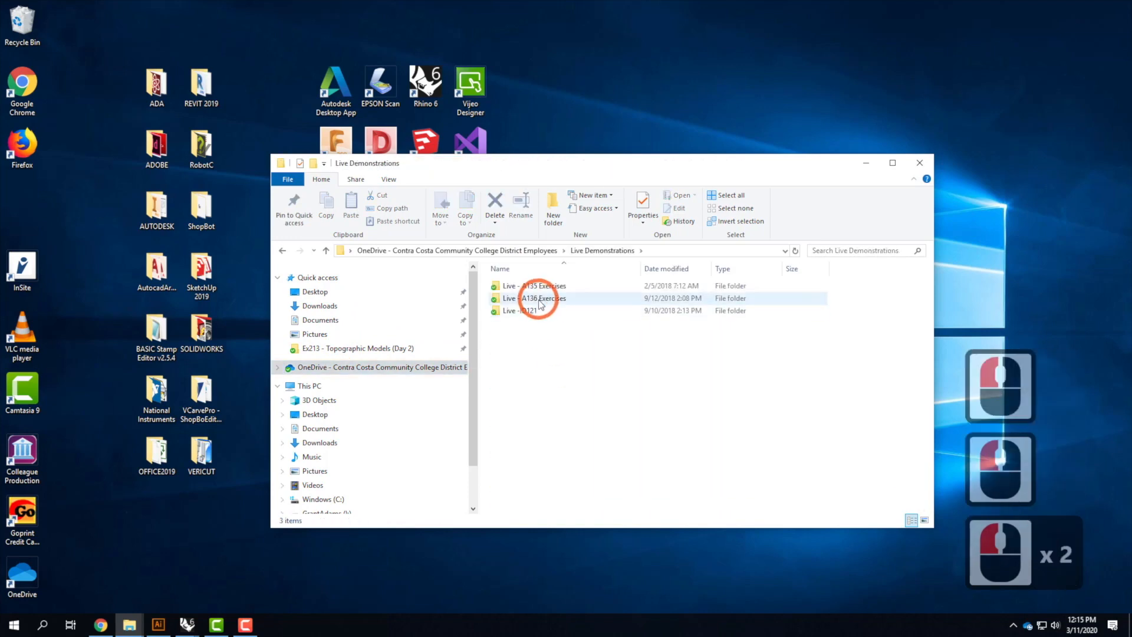
{"action": "double_click", "coordinate": [538, 300]}
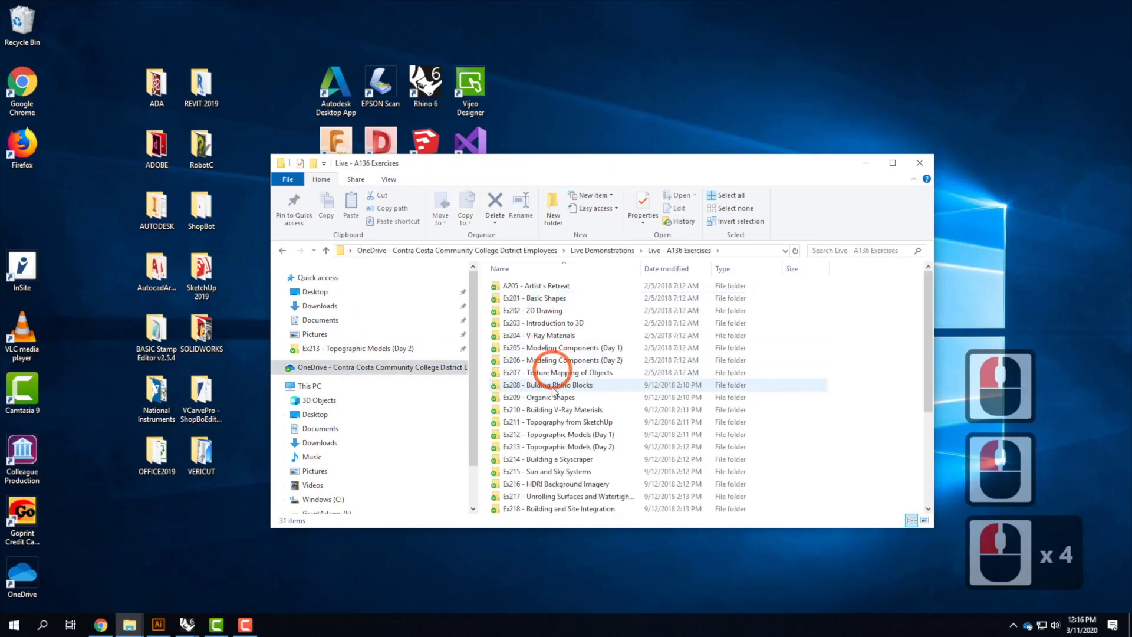
{"action": "double_click", "coordinate": [551, 447]}
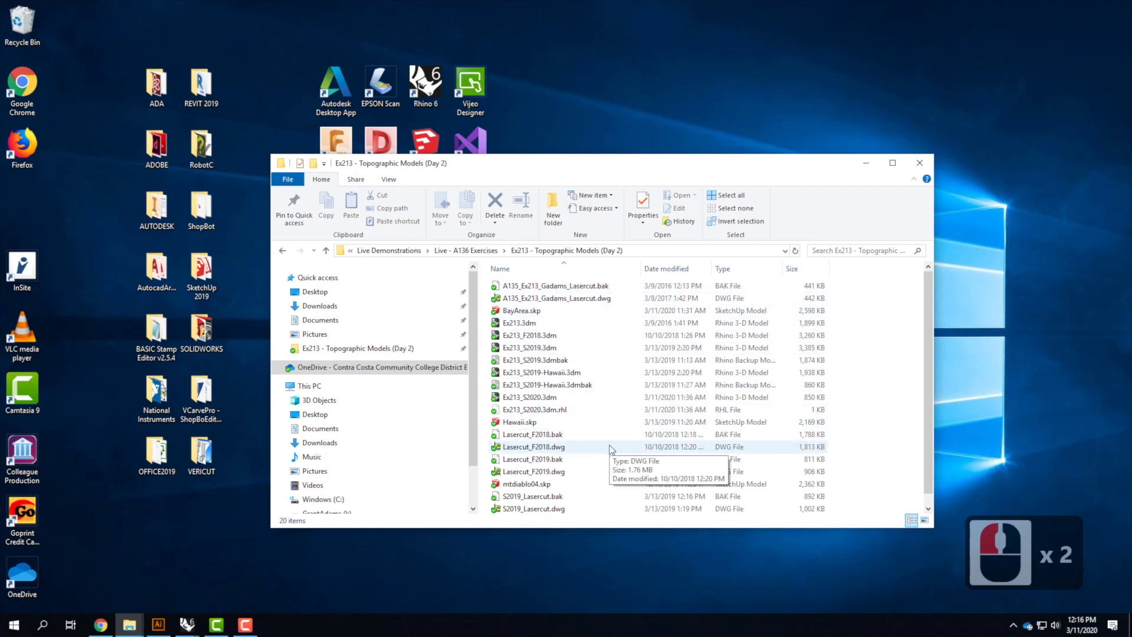
Open the exported S2020_Lasercut.dwg from the folder in eDrawings to preview the laser-cut sheets
{"action": "scroll", "coordinate": [612, 450], "scroll_direction": "down", "scroll_amount": 2}
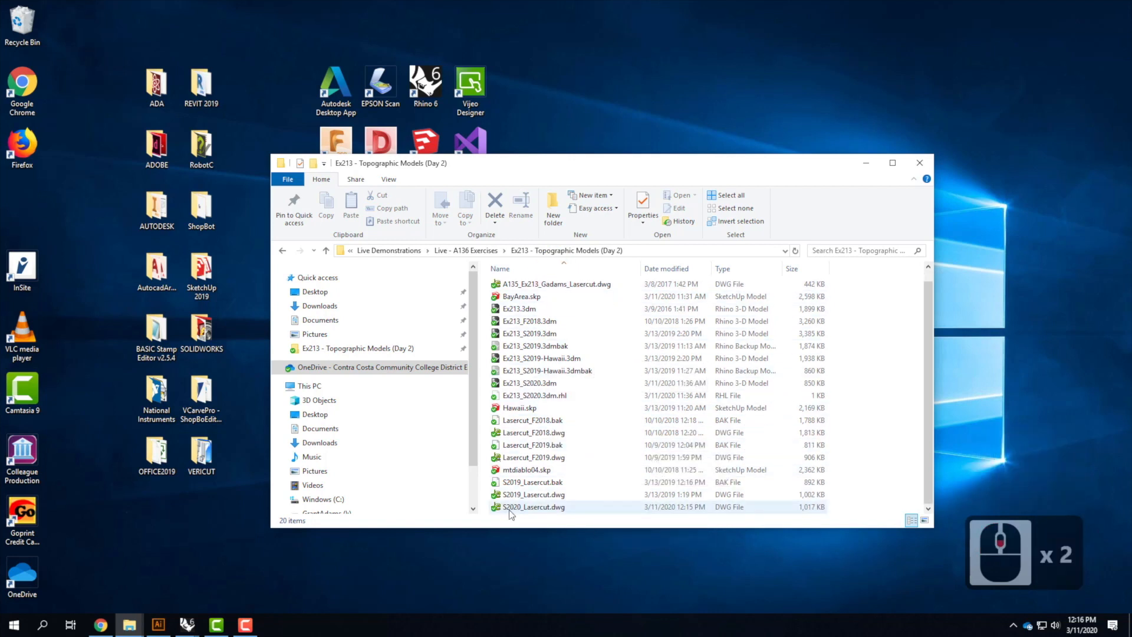
{"action": "left_click", "coordinate": [600, 506]}
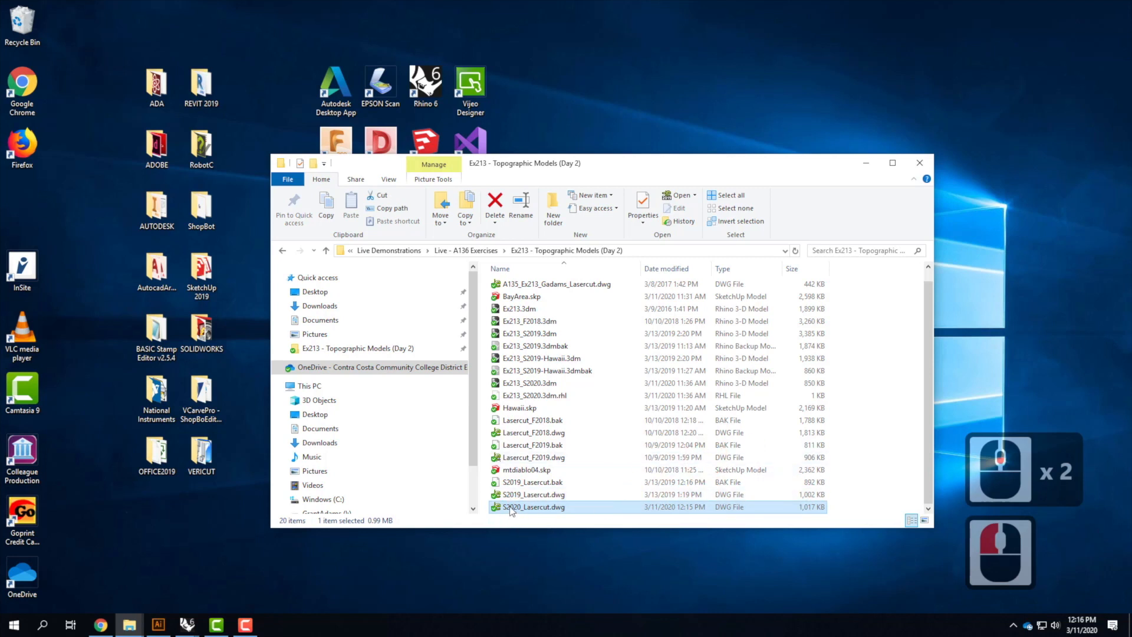
{"action": "double_click", "coordinate": [545, 506]}
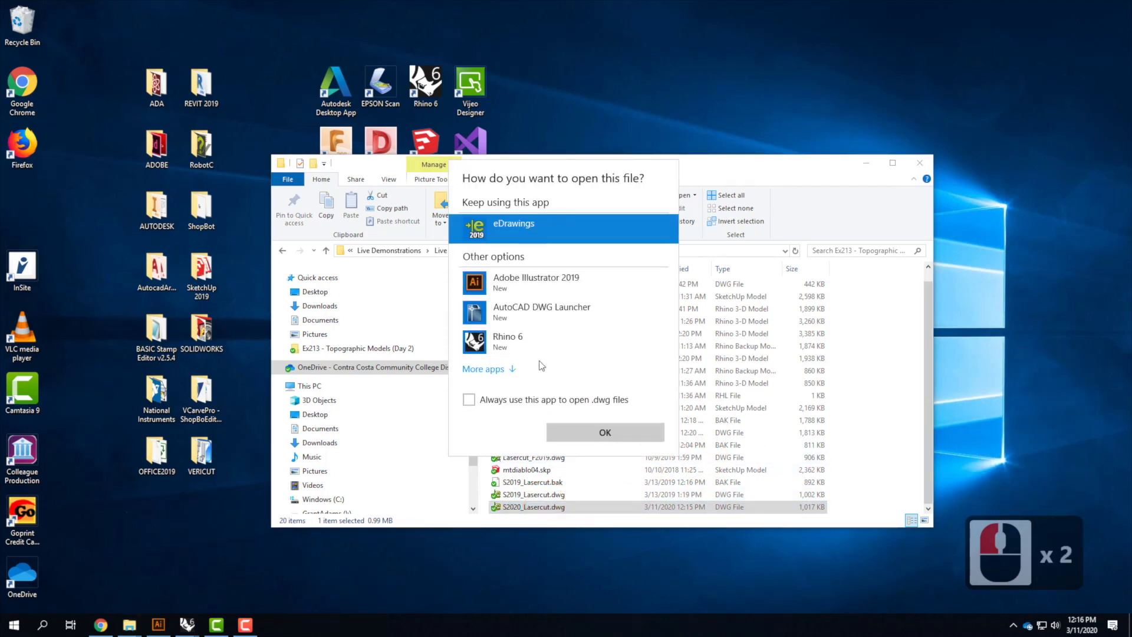
{"action": "left_click", "coordinate": [484, 369]}
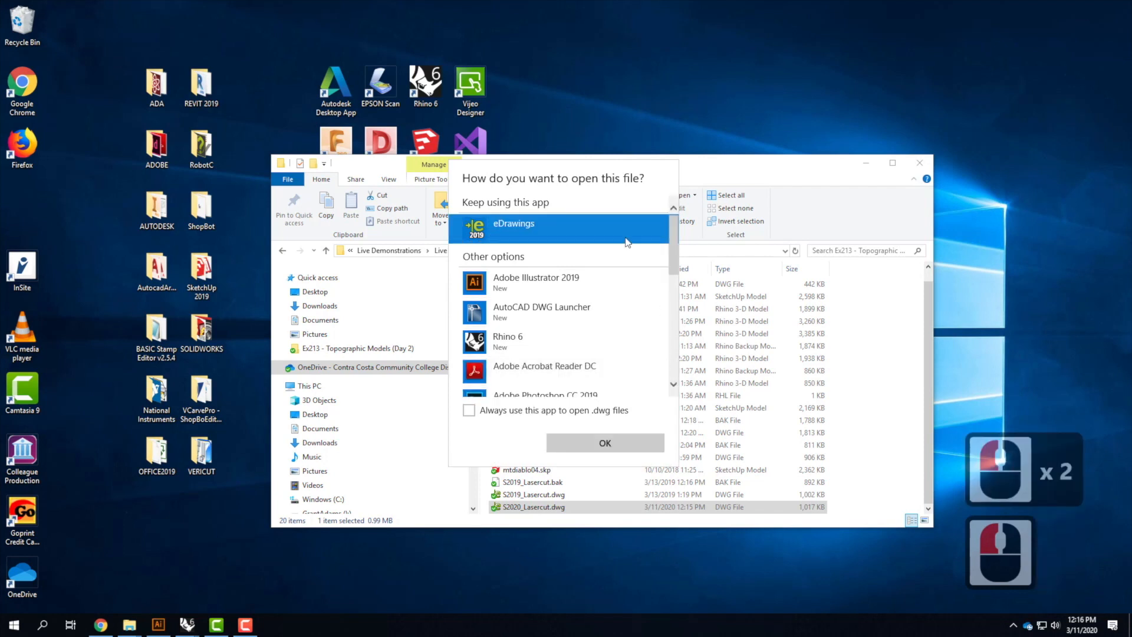
{"action": "scroll", "coordinate": [628, 362], "scroll_direction": "down", "scroll_amount": 3}
{"action": "scroll", "coordinate": [629, 374], "scroll_direction": "down", "scroll_amount": 10}
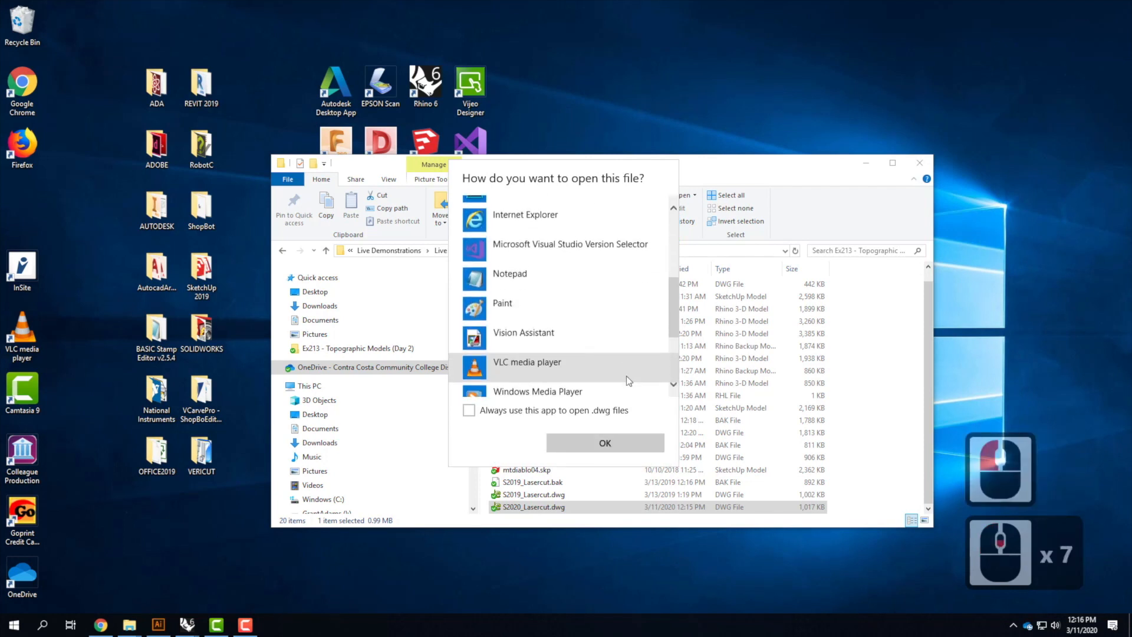
{"action": "scroll", "coordinate": [628, 381], "scroll_direction": "up", "scroll_amount": 18}
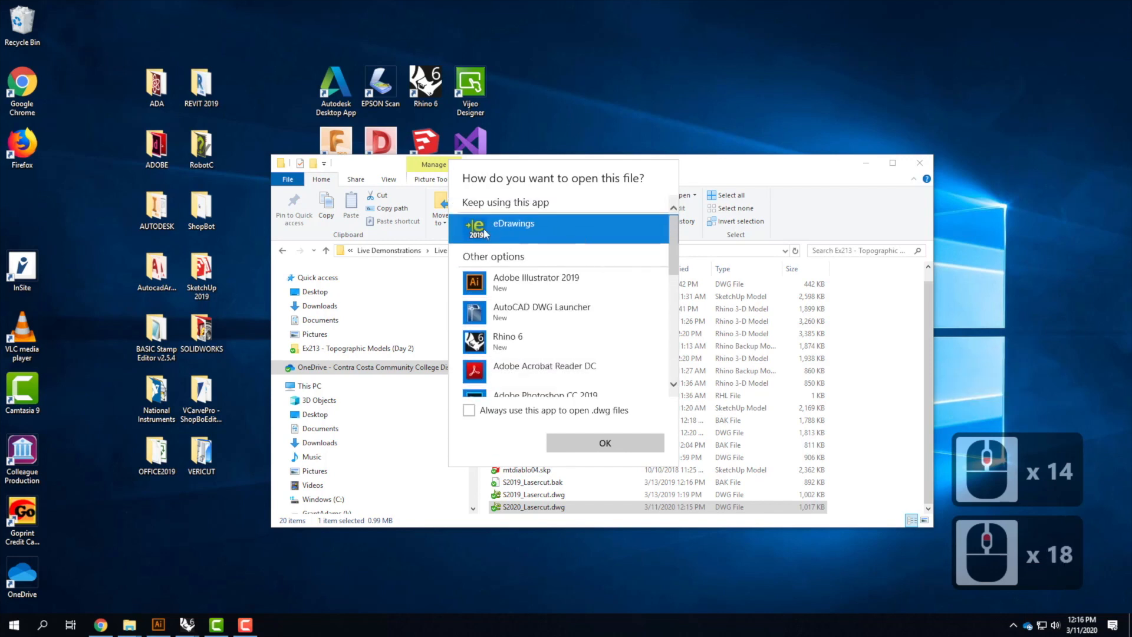
{"action": "left_click", "coordinate": [613, 439]}
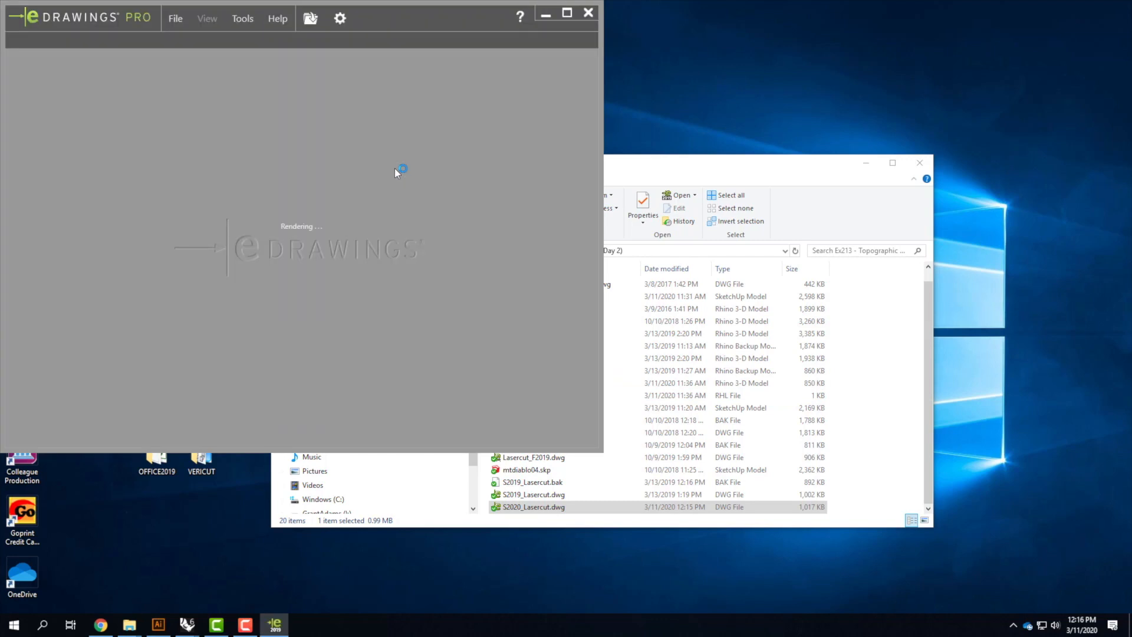
Close eDrawings and File Explorer, then launch AutoCAD 2019 from the AUTODESK desktop folder
{"action": "left_click", "coordinate": [589, 12]}
{"action": "left_click", "coordinate": [639, 167]}
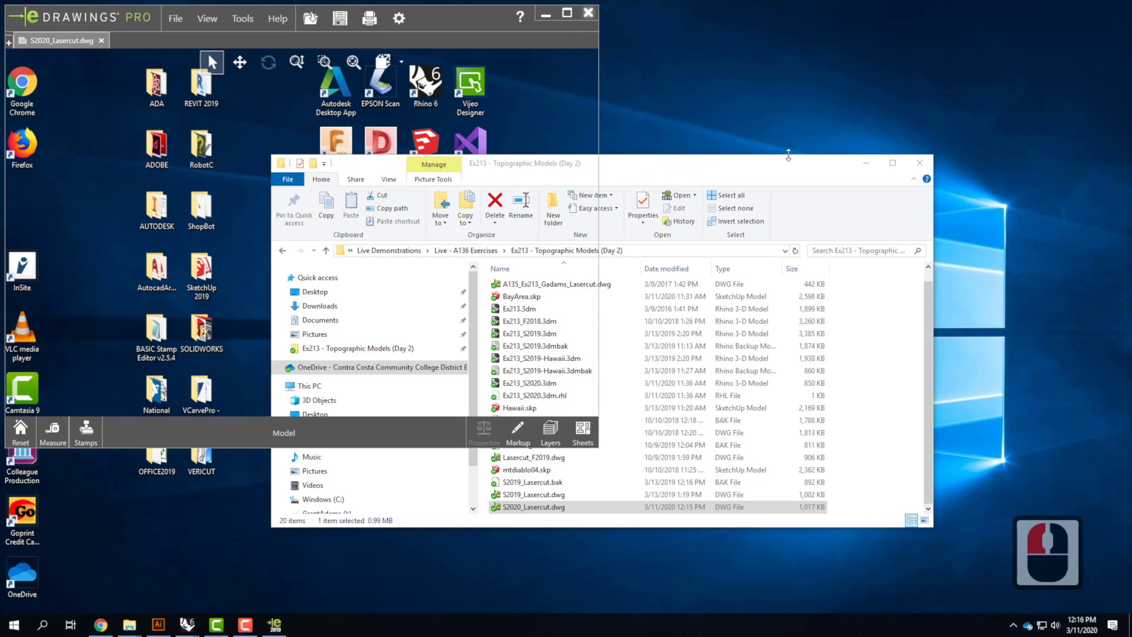
{"action": "left_click", "coordinate": [918, 165]}
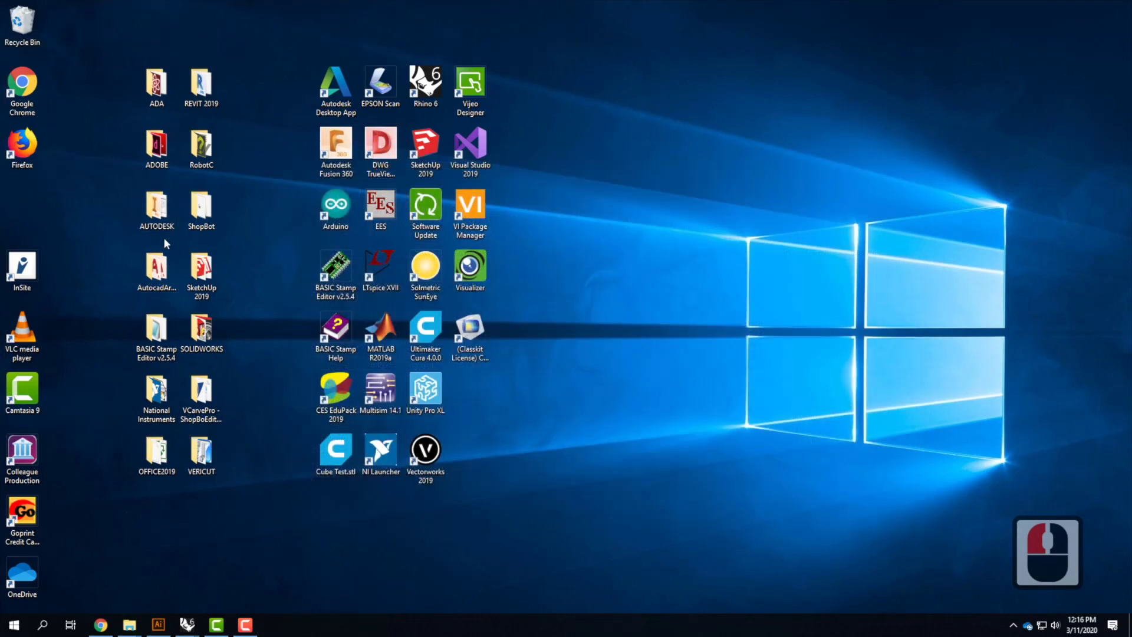
{"action": "double_click", "coordinate": [156, 210]}
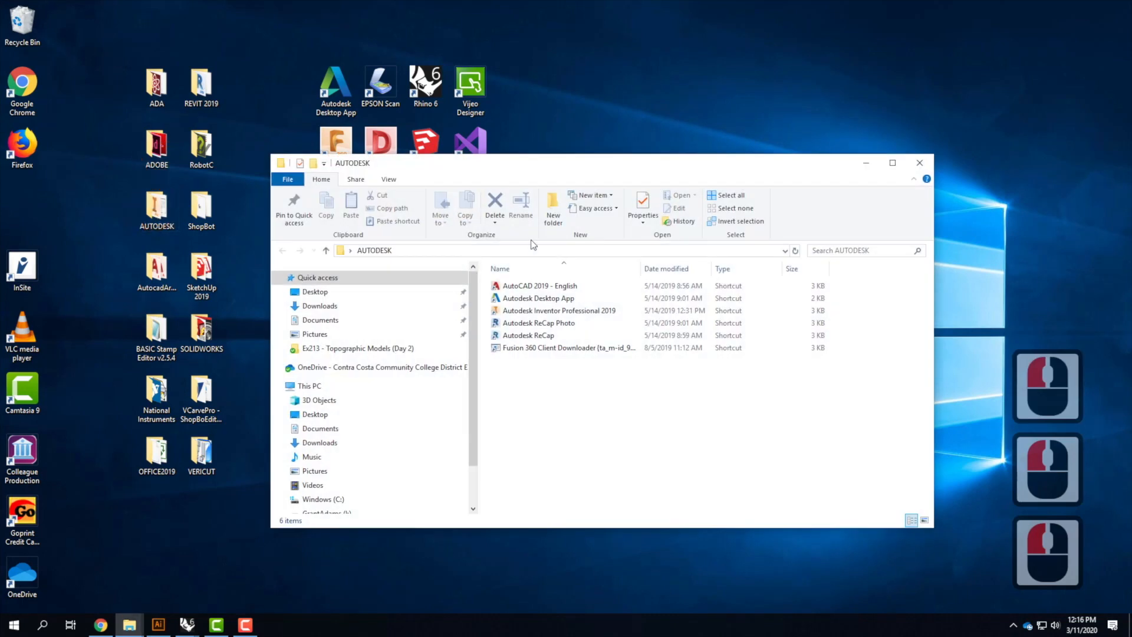
{"action": "double_click", "coordinate": [544, 287]}
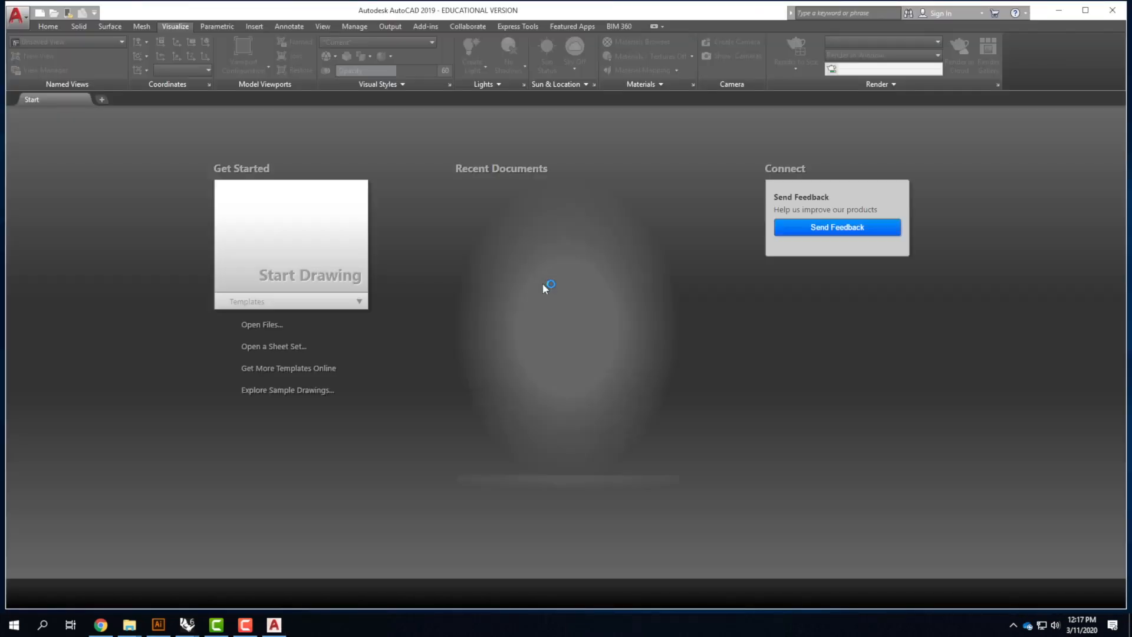
Open S2020_Lasercut.dwg from the Ex213 - Topographic Models (Day 2) folder in AutoCAD, continuing past the foreign DWG warning
{"action": "left_click", "coordinate": [53, 14]}
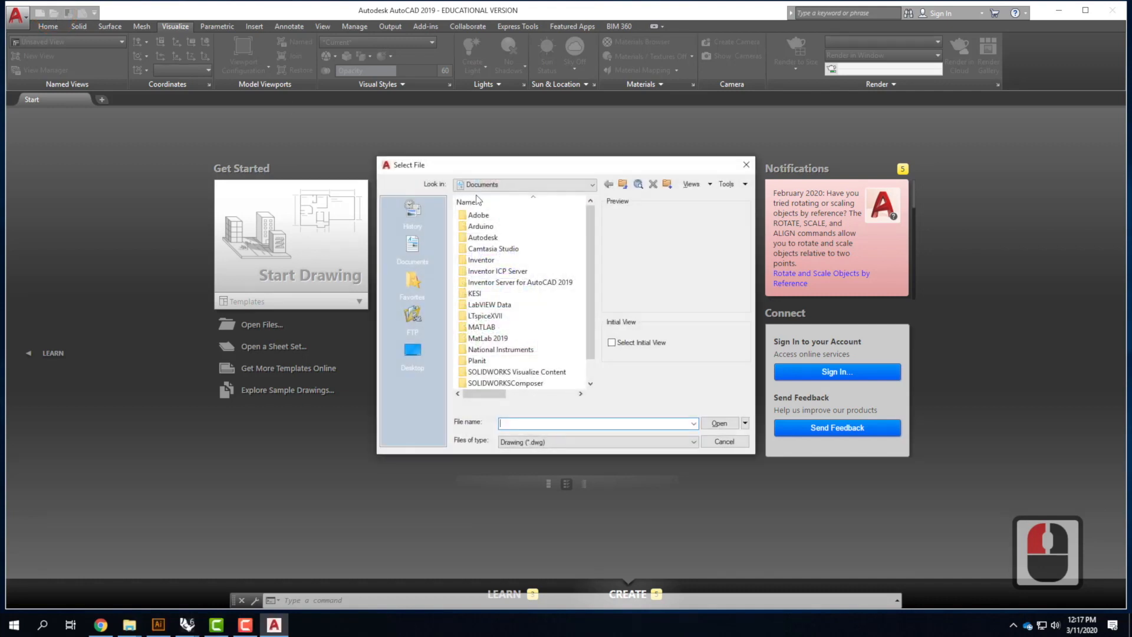
{"action": "left_click", "coordinate": [503, 185]}
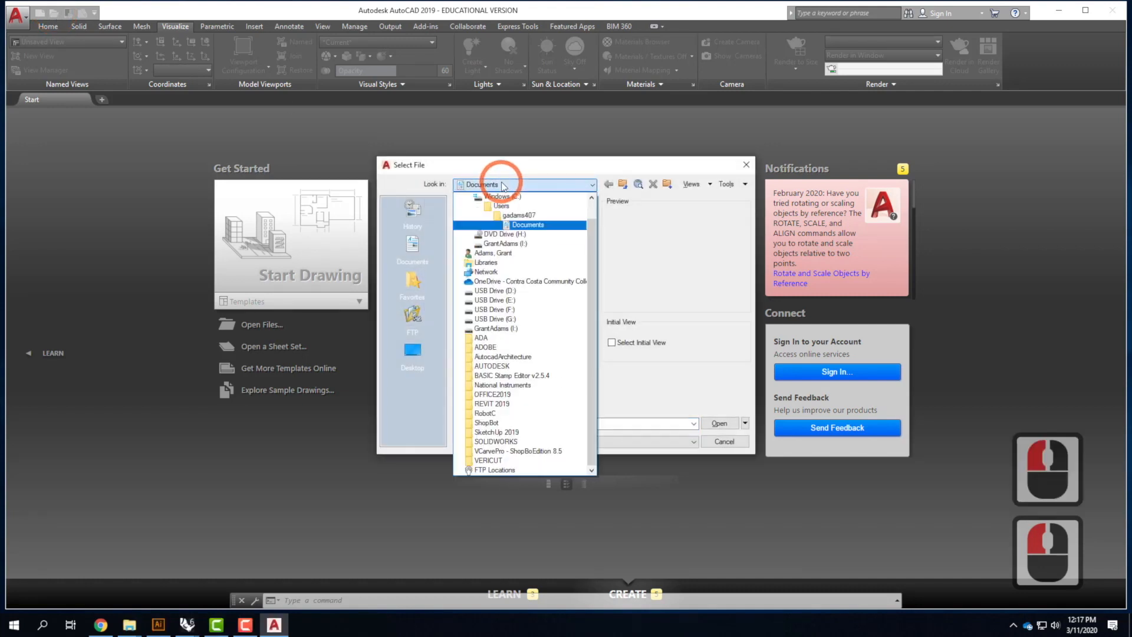
{"action": "left_click", "coordinate": [517, 215]}
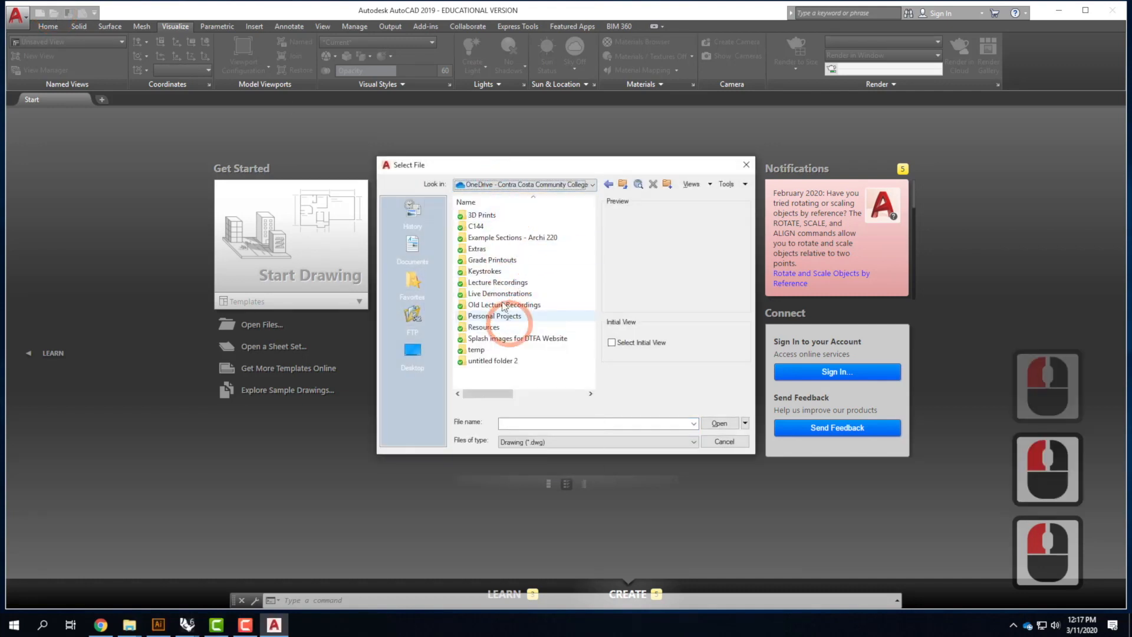
{"action": "double_click", "coordinate": [496, 293]}
{"action": "double_click", "coordinate": [496, 228]}
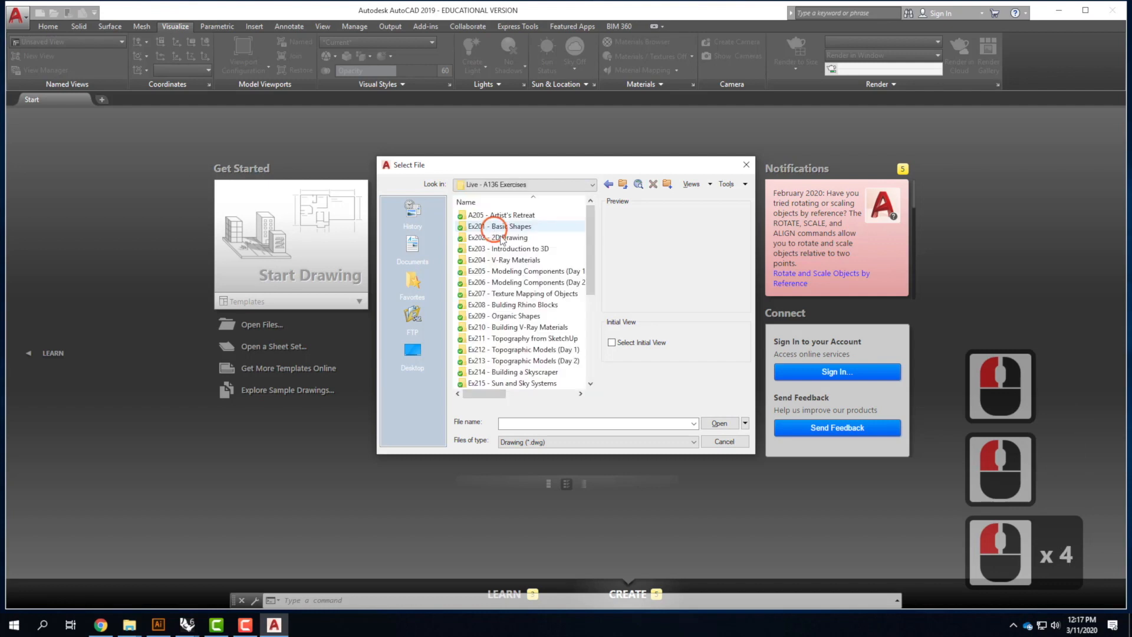
{"action": "left_click", "coordinate": [510, 361]}
{"action": "double_click", "coordinate": [510, 361]}
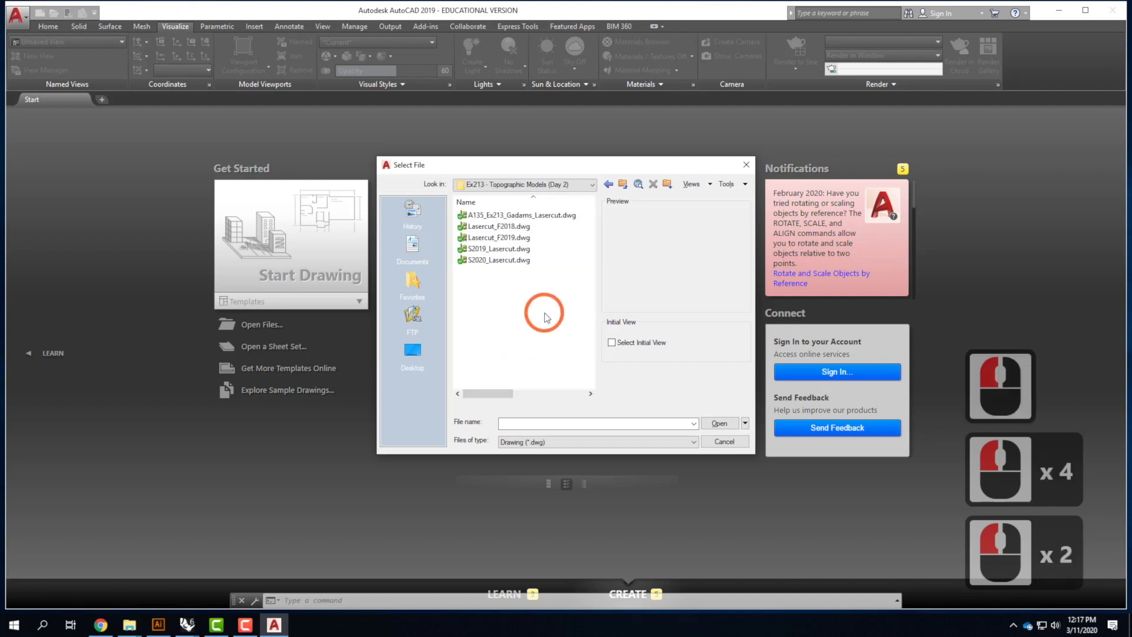
{"action": "left_click", "coordinate": [507, 260]}
{"action": "left_click", "coordinate": [721, 424]}
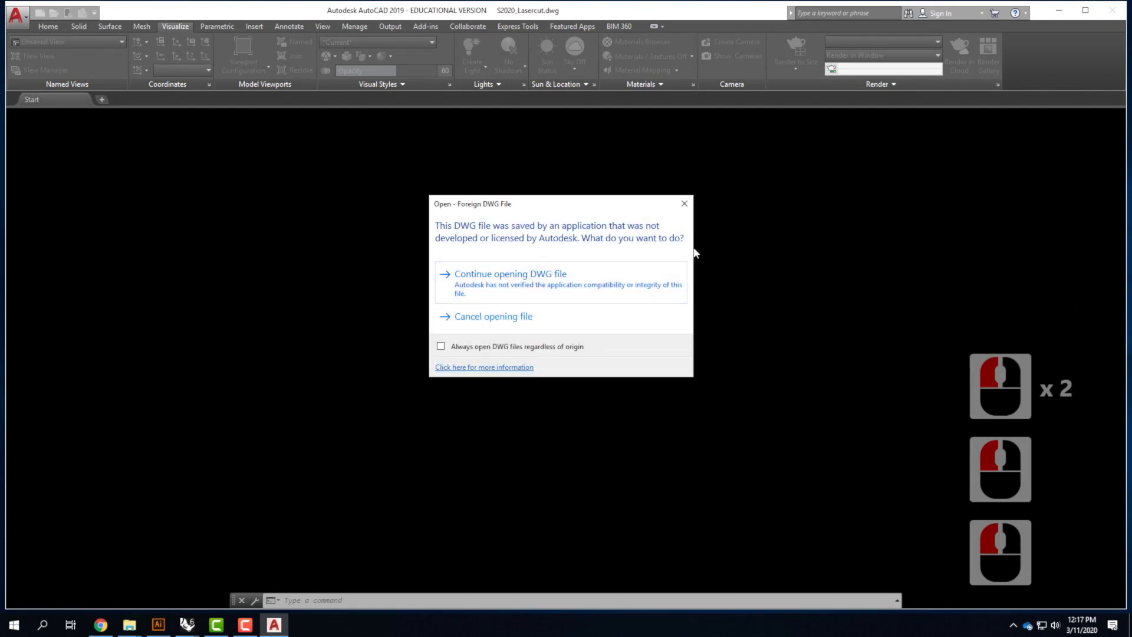
{"action": "left_click_drag", "start_coordinate": [511, 204], "coordinate": [531, 184]}
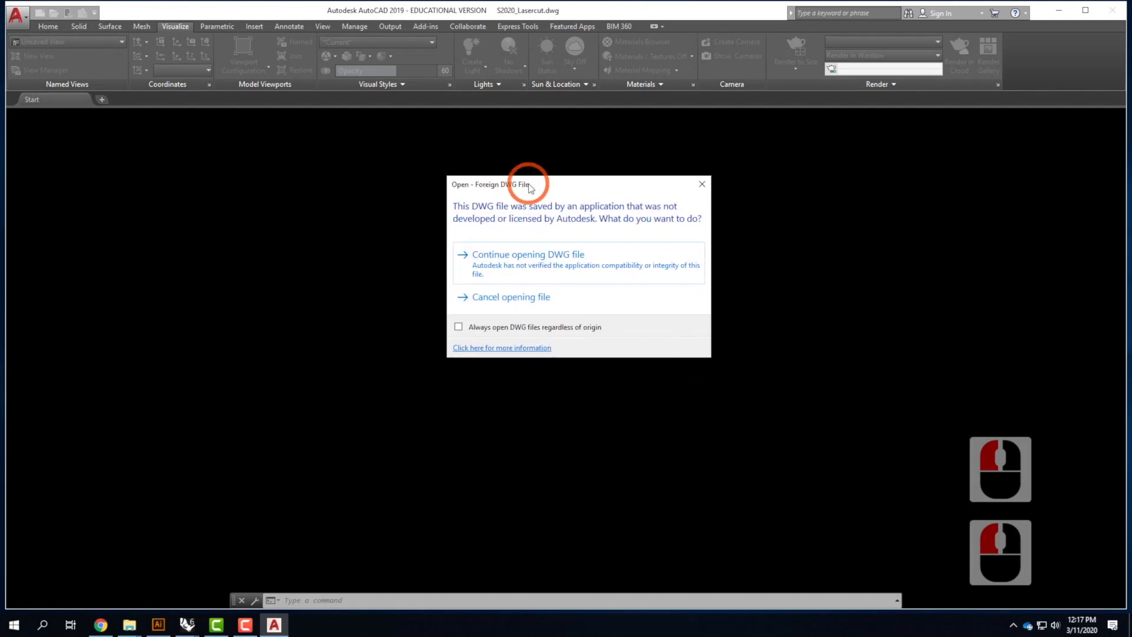
{"action": "left_click", "coordinate": [564, 267]}
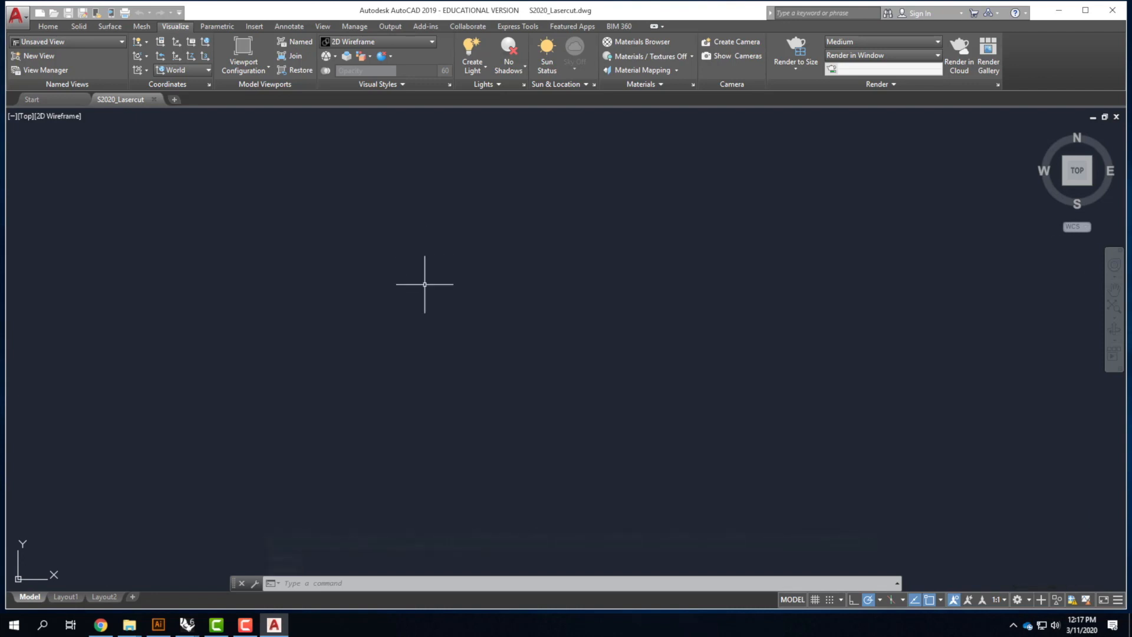
Zoom to the extents of all drawing contents to inspect the three sheets
{"action": "type", "text": "z"}
{"action": "key", "text": "Return"}
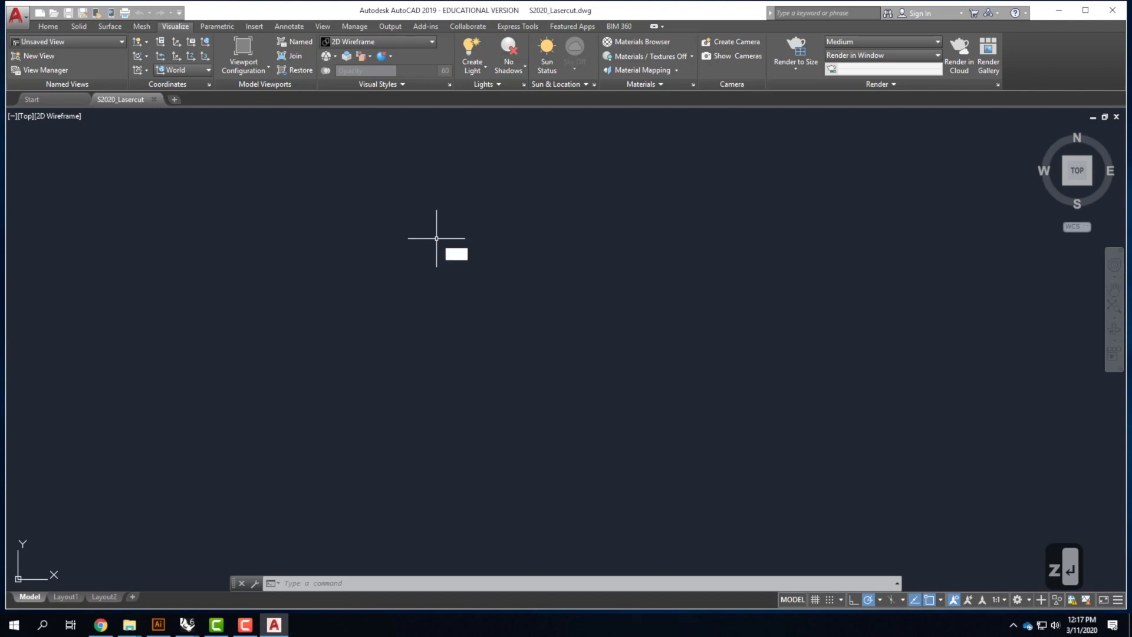
{"action": "type", "text": "a"}
{"action": "key", "text": "Return"}
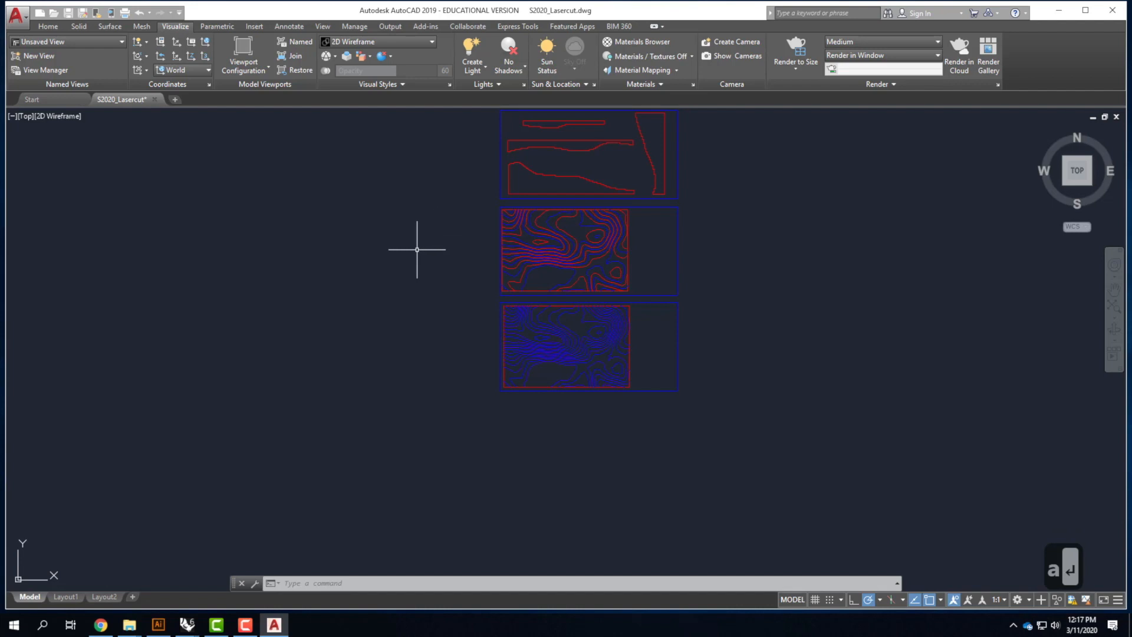
{"action": "scroll", "coordinate": [338, 373], "scroll_direction": "down", "scroll_amount": 2}
{"action": "scroll", "coordinate": [563, 232], "scroll_direction": "up", "scroll_amount": 2}
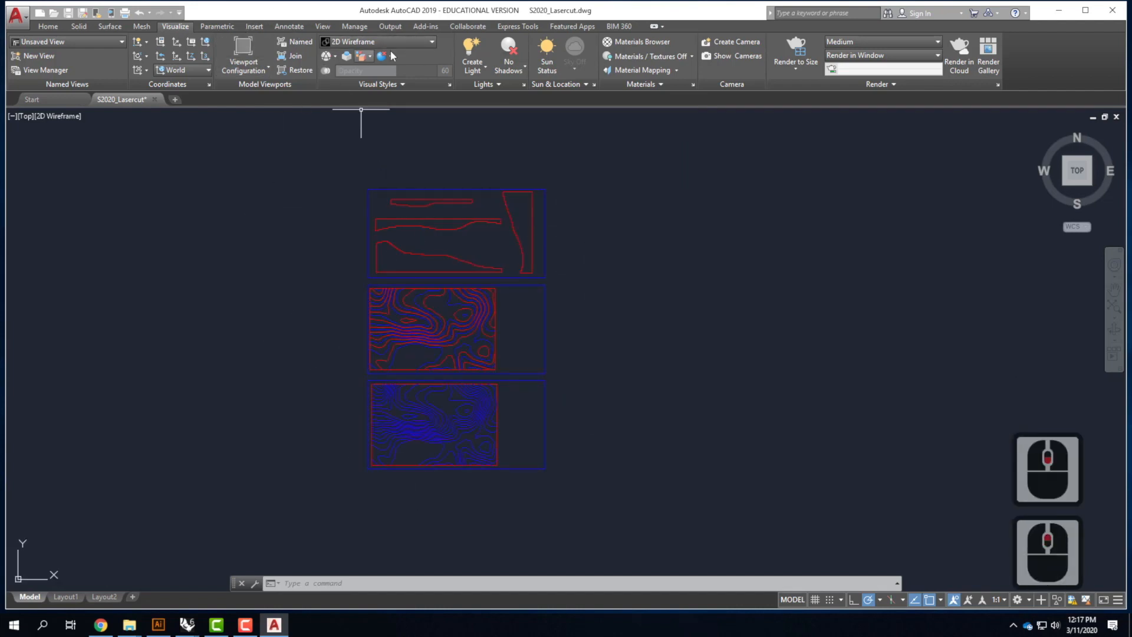
Open the Layer Properties manager and set the Lasercut$Cut layer's lineweight to 0.00 mm
{"action": "left_click", "coordinate": [47, 27]}
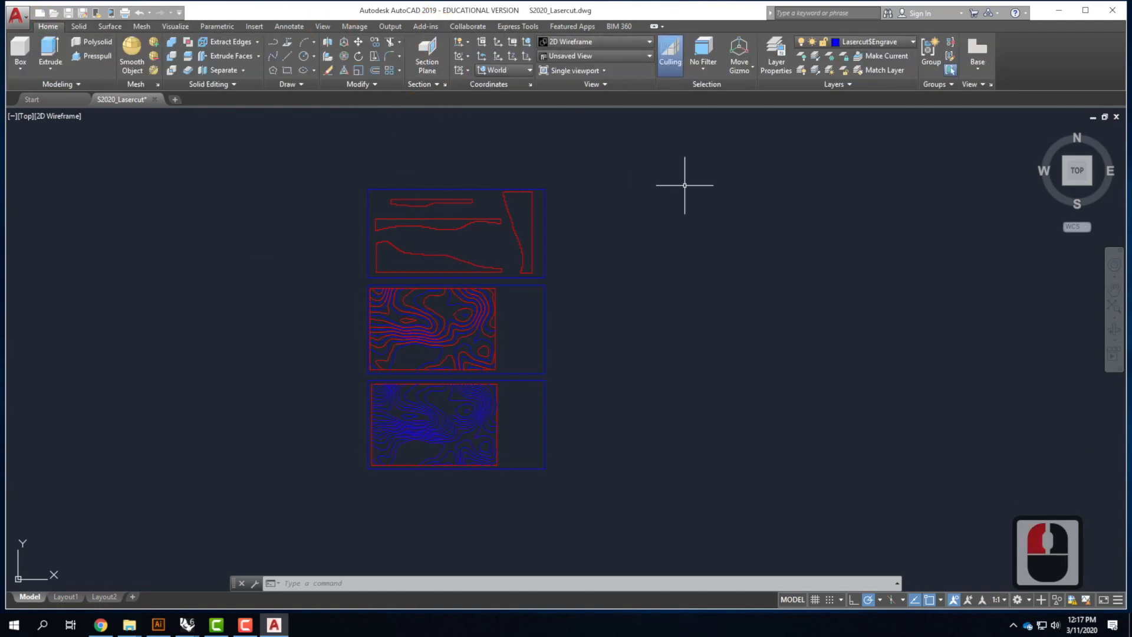
{"action": "left_click", "coordinate": [776, 60]}
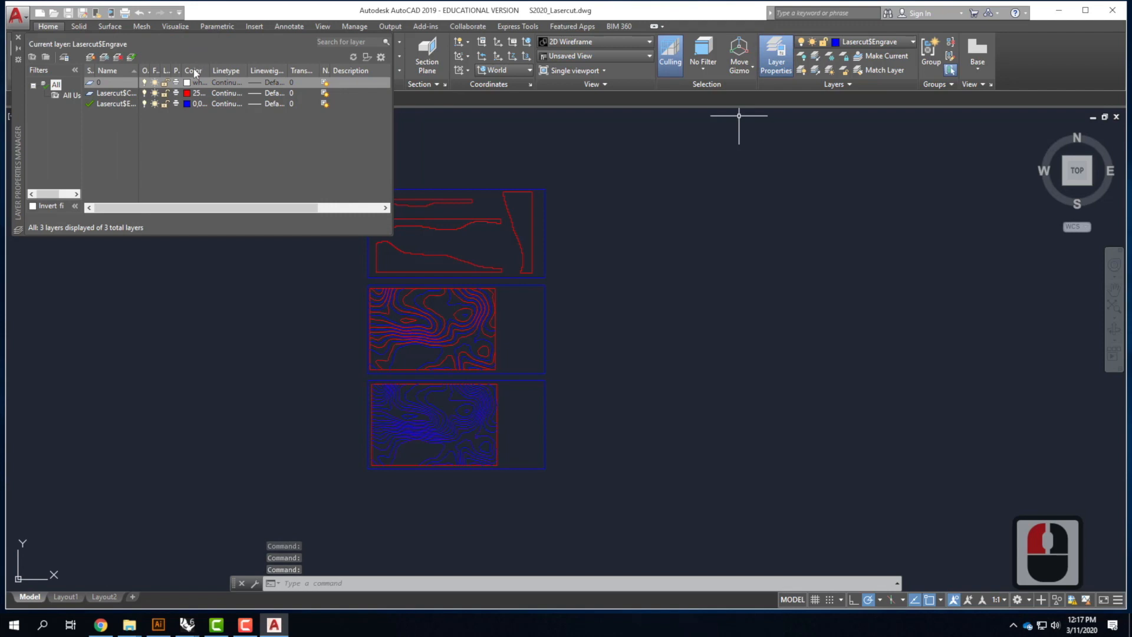
{"action": "left_click", "coordinate": [274, 93]}
{"action": "left_click", "coordinate": [275, 93]}
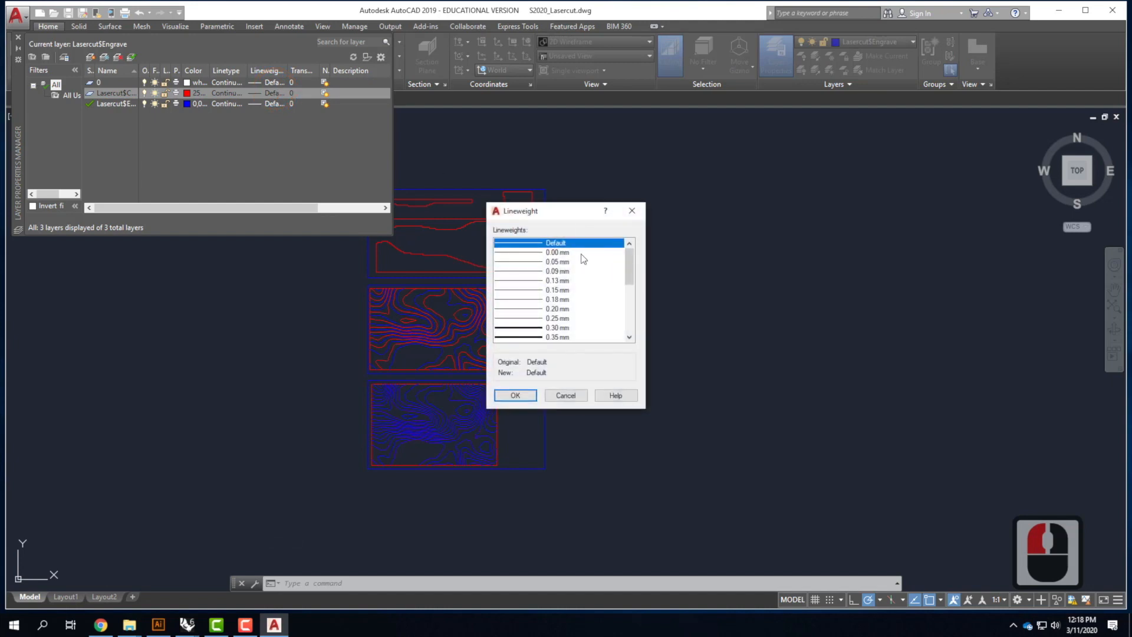
{"action": "left_click", "coordinate": [583, 253]}
{"action": "left_click", "coordinate": [522, 396]}
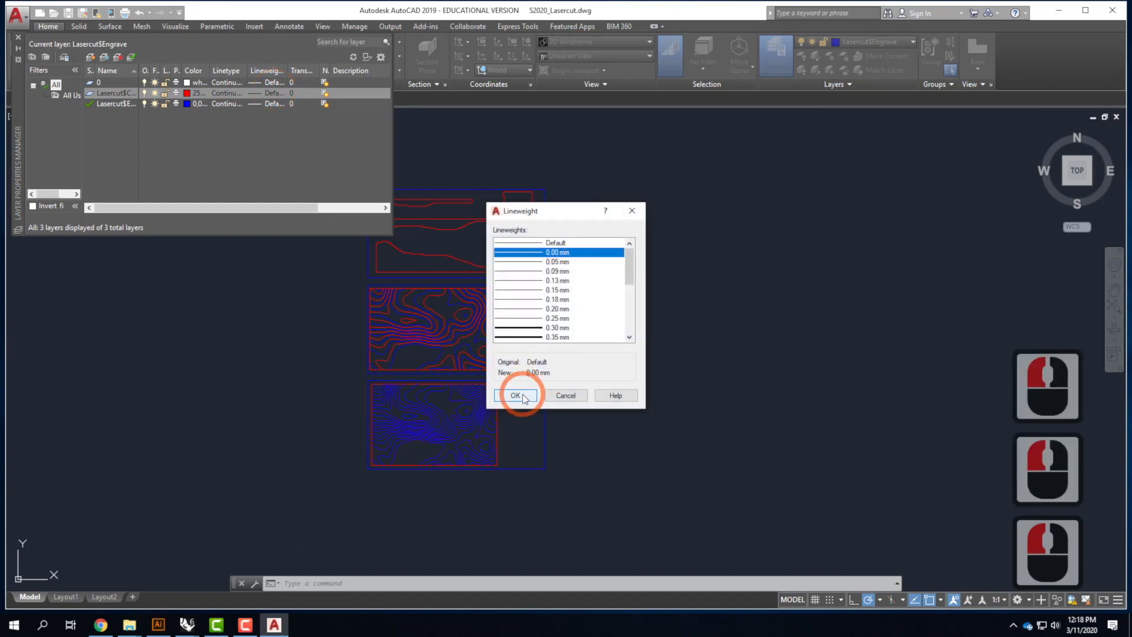
Set the lineweights of the Lasercut$Engrave layer and layer 0 to 0.00 mm
{"action": "left_click", "coordinate": [290, 103]}
{"action": "left_click", "coordinate": [330, 105]}
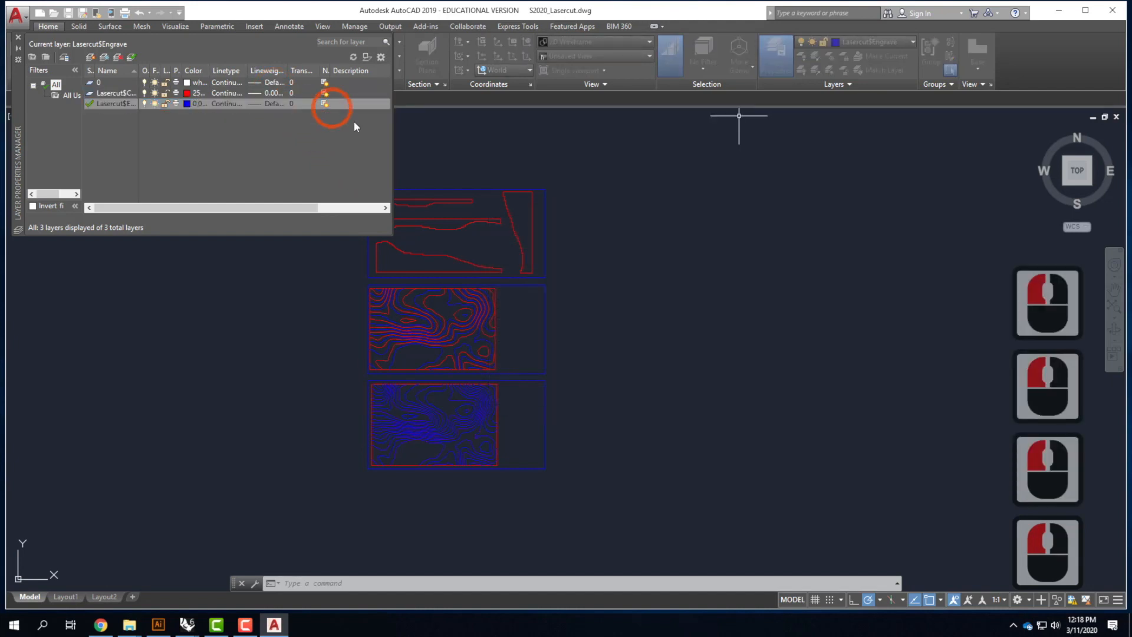
{"action": "left_click", "coordinate": [557, 252]}
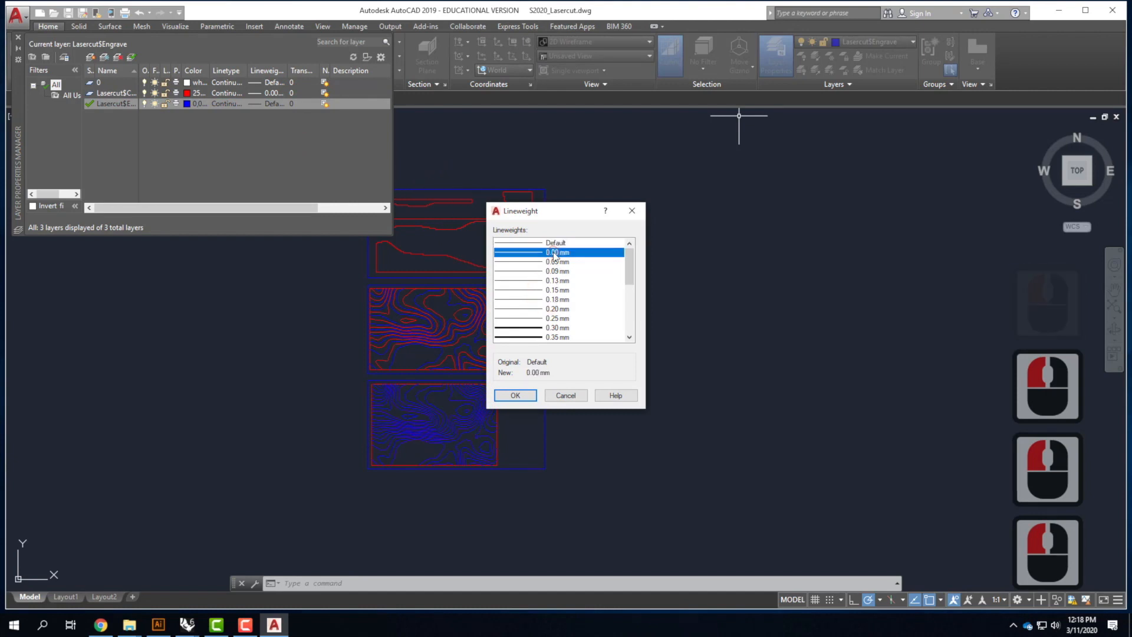
{"action": "left_click", "coordinate": [517, 393]}
{"action": "left_click", "coordinate": [274, 83]}
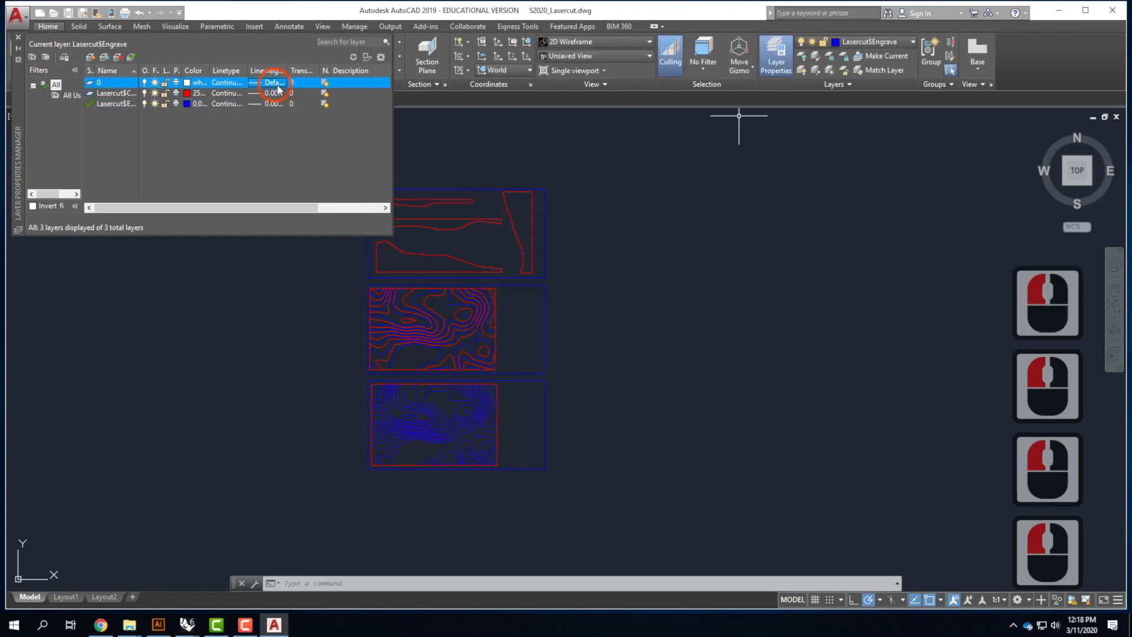
{"action": "left_click", "coordinate": [558, 252]}
{"action": "left_click", "coordinate": [515, 395]}
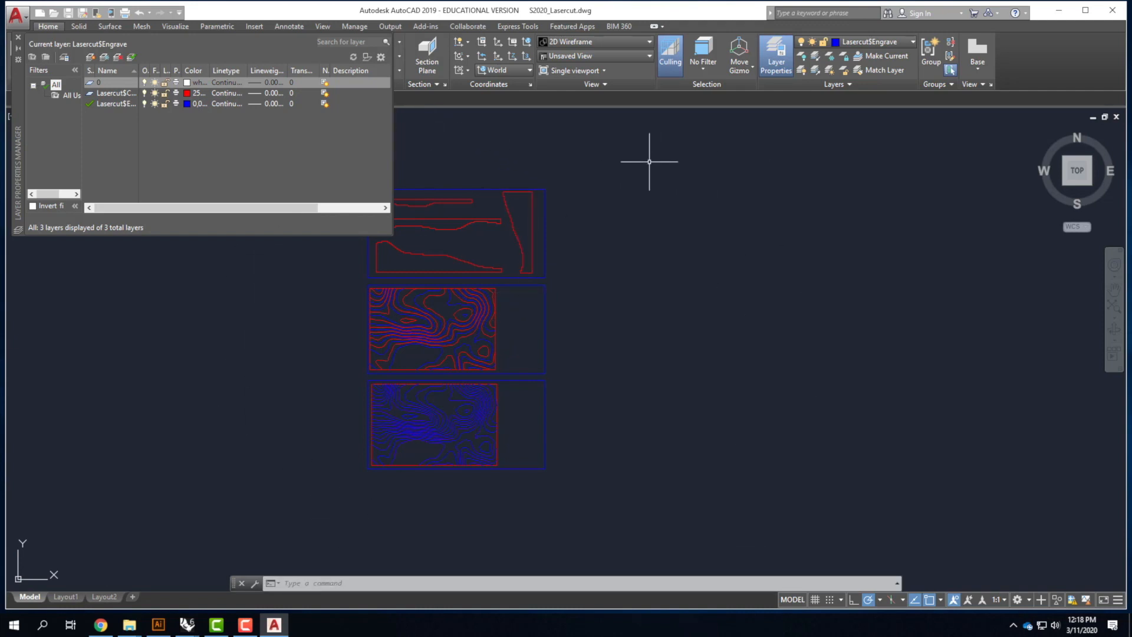
Minimize AutoCAD and switch back to the Rhino model
{"action": "left_click", "coordinate": [1064, 13]}
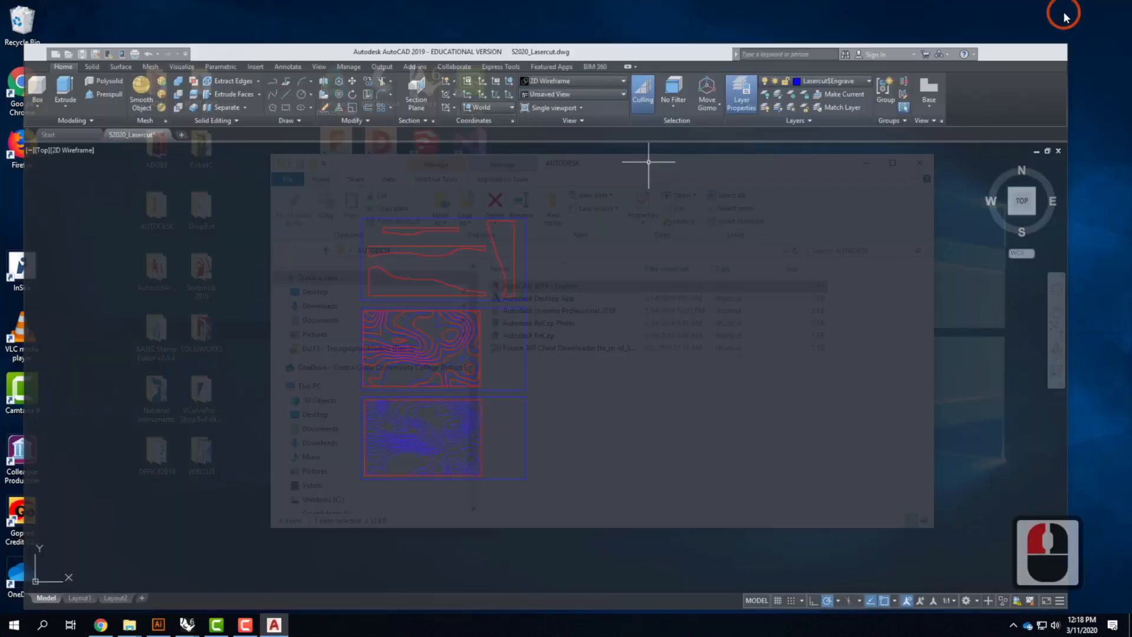
{"action": "left_click", "coordinate": [183, 626]}
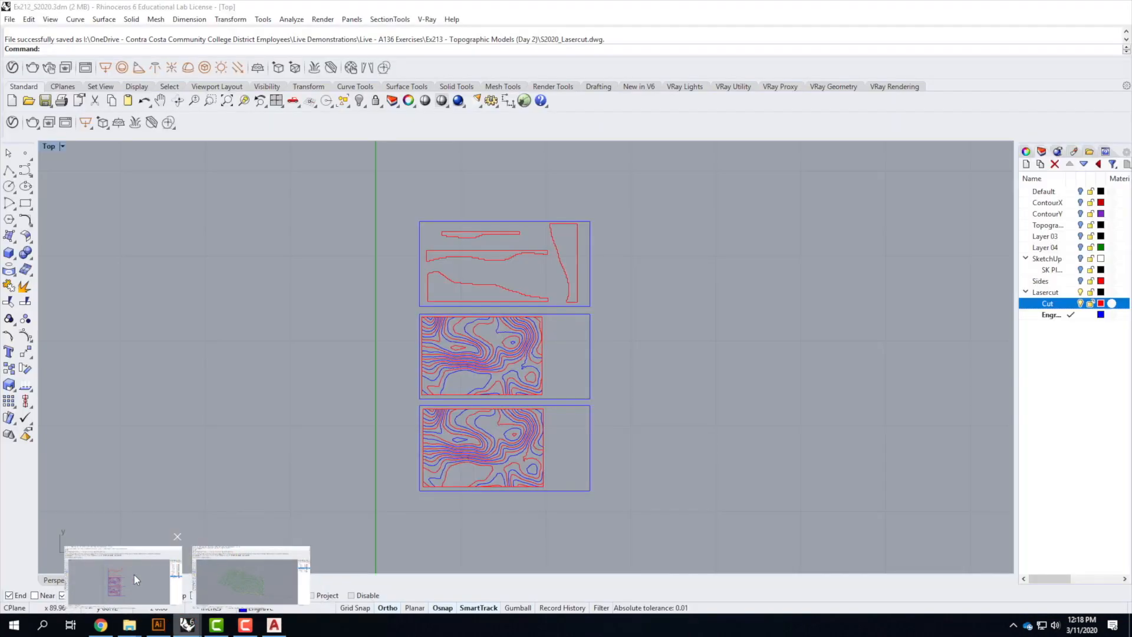
{"action": "left_click", "coordinate": [134, 574]}
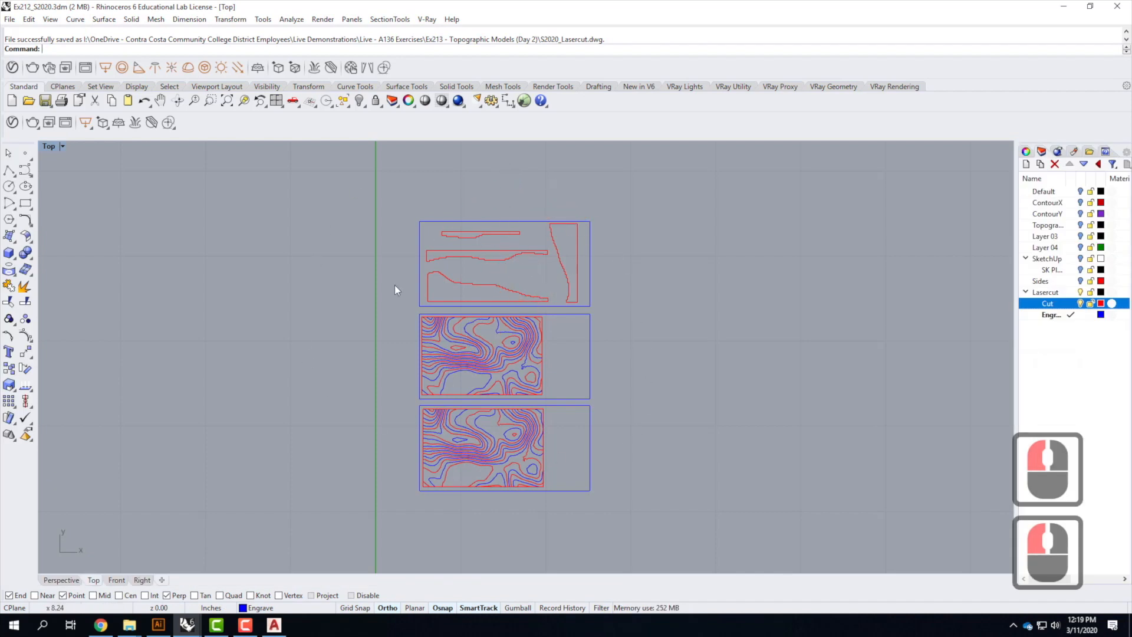
Open the Top viewport's Capture To File settings to save an image of the sheet layout
{"action": "scroll", "coordinate": [558, 448], "scroll_direction": "up", "scroll_amount": 2}
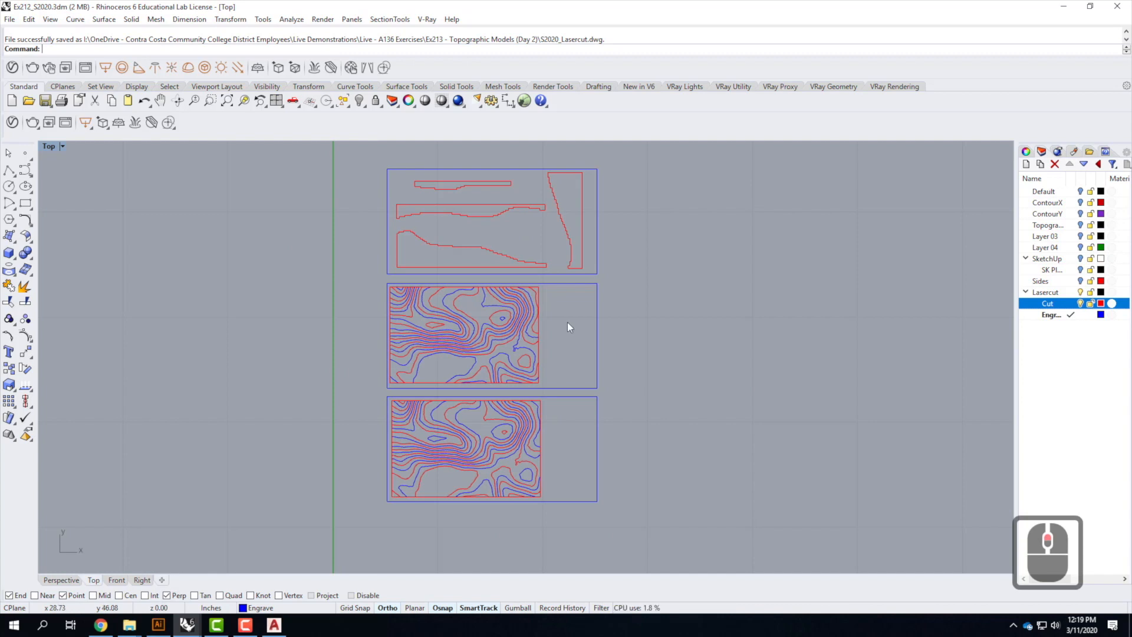
{"action": "left_click", "coordinate": [60, 147]}
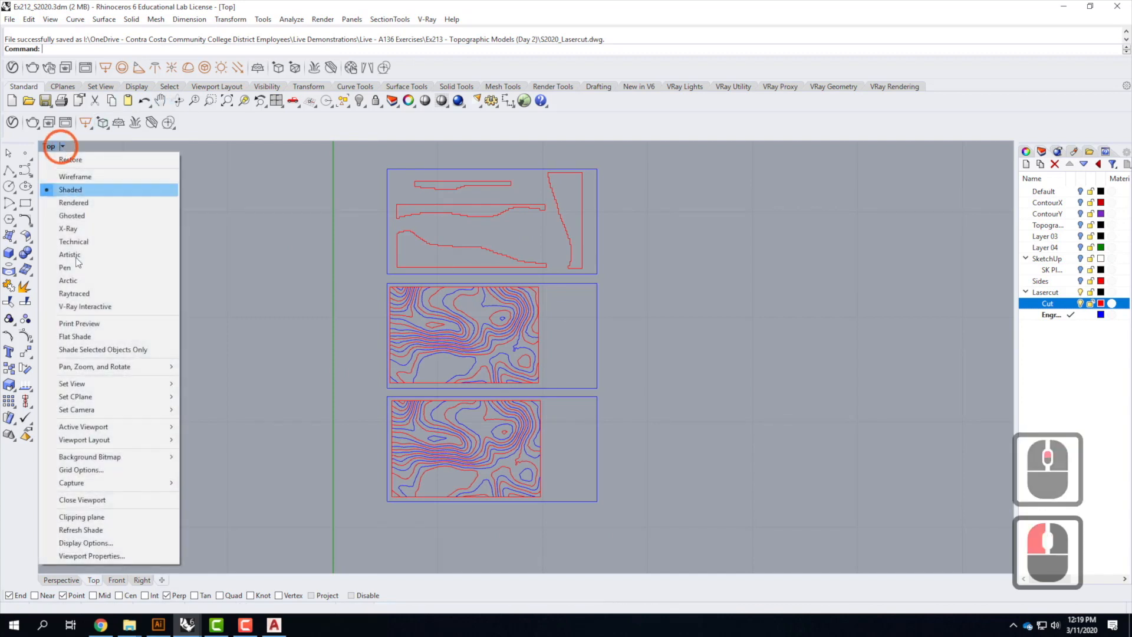
{"action": "mouse_move", "coordinate": [157, 486]}
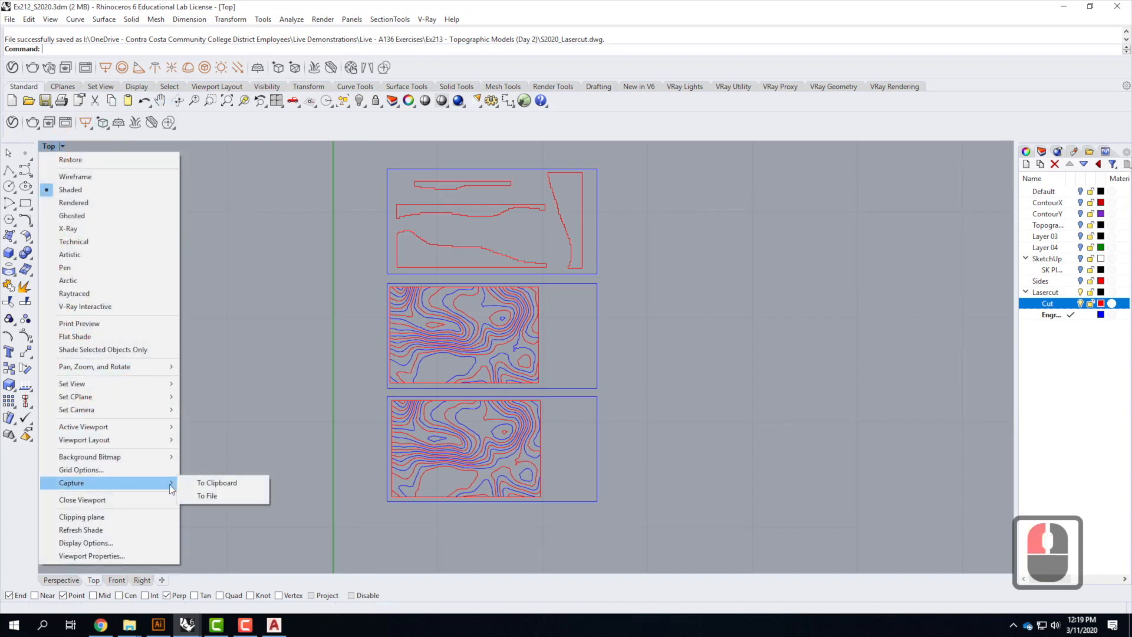
{"action": "left_click", "coordinate": [207, 495]}
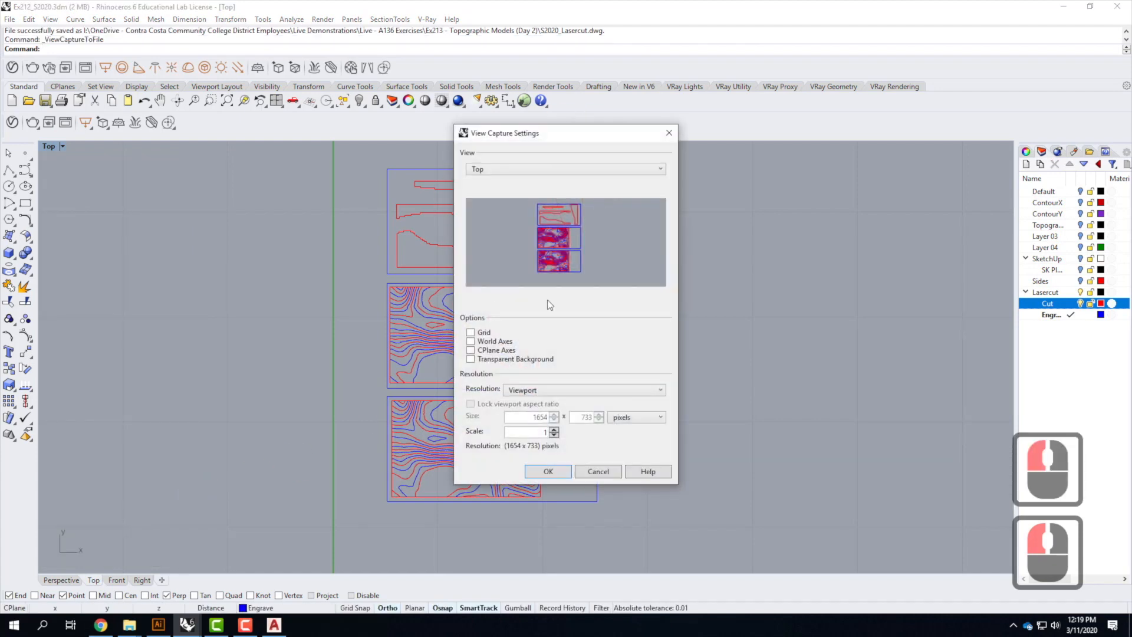